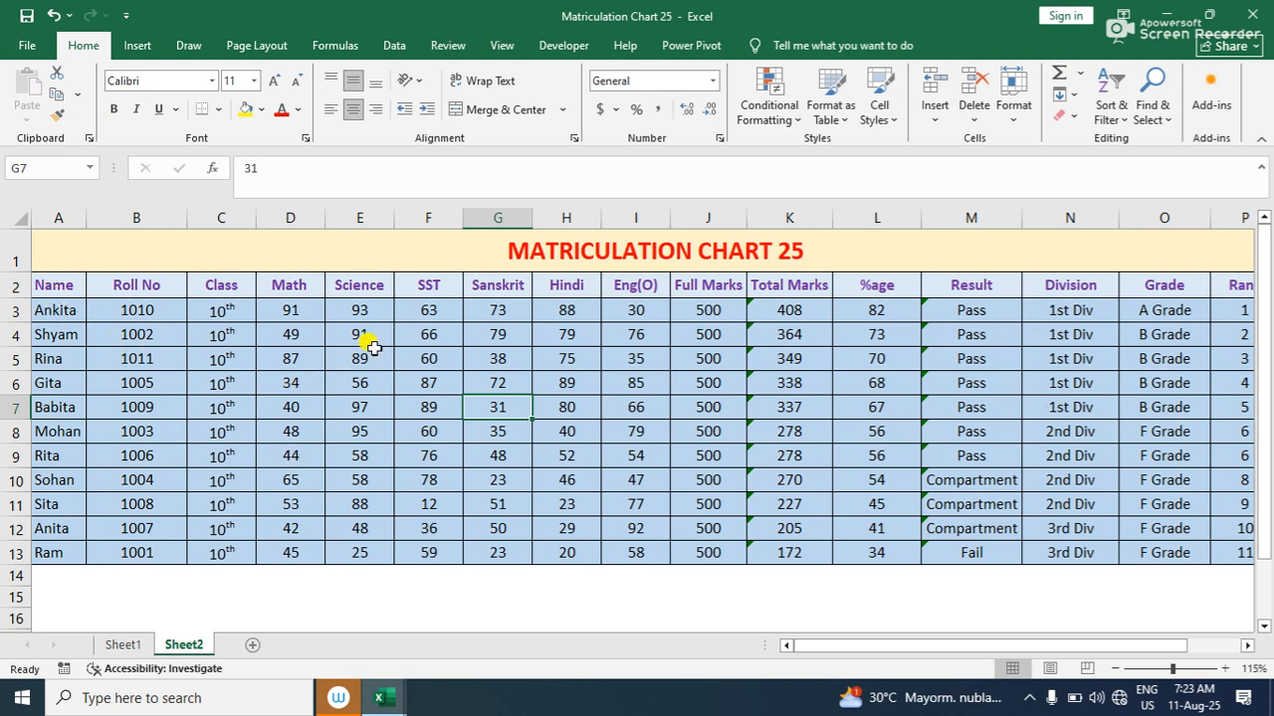
# Select the marks table from the Name header through the last Rank row and insert a PivotTable on a new worksheet
pyautogui.moveTo(57, 288); pyautogui.dragTo(465, 502)
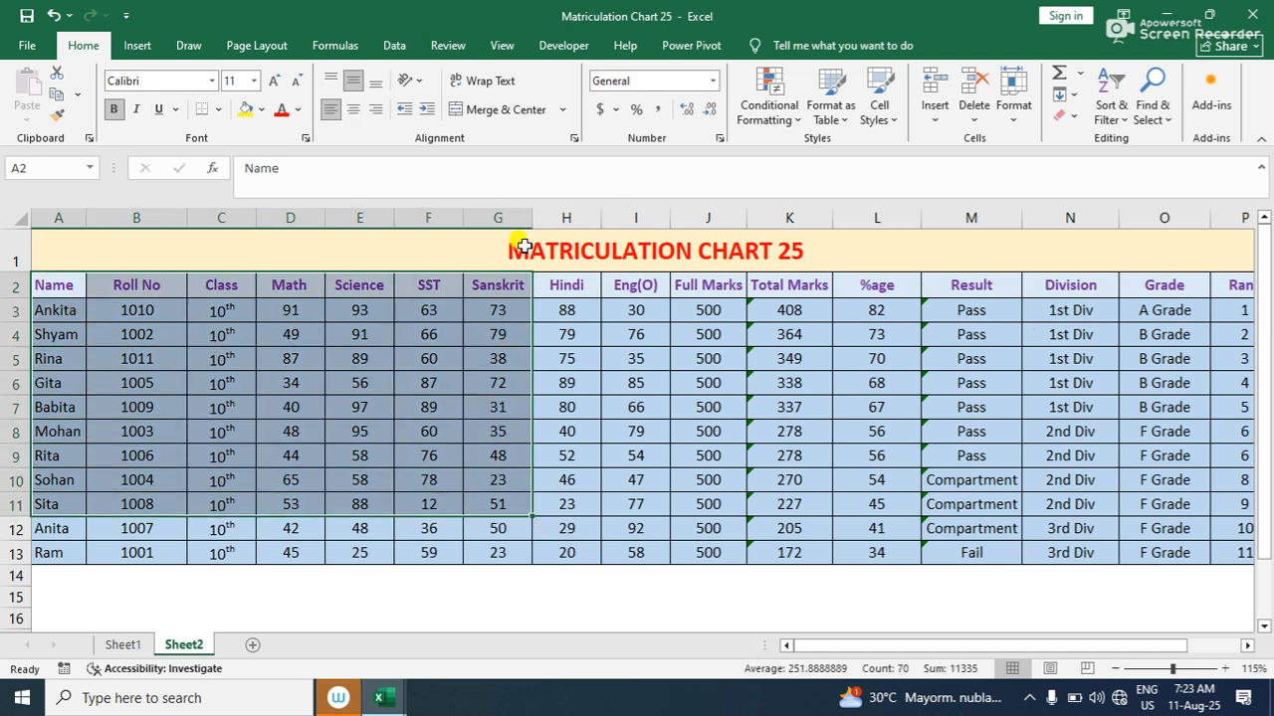
pyautogui.click(168, 297)
pyautogui.moveTo(49, 282); pyautogui.dragTo(1087, 545)
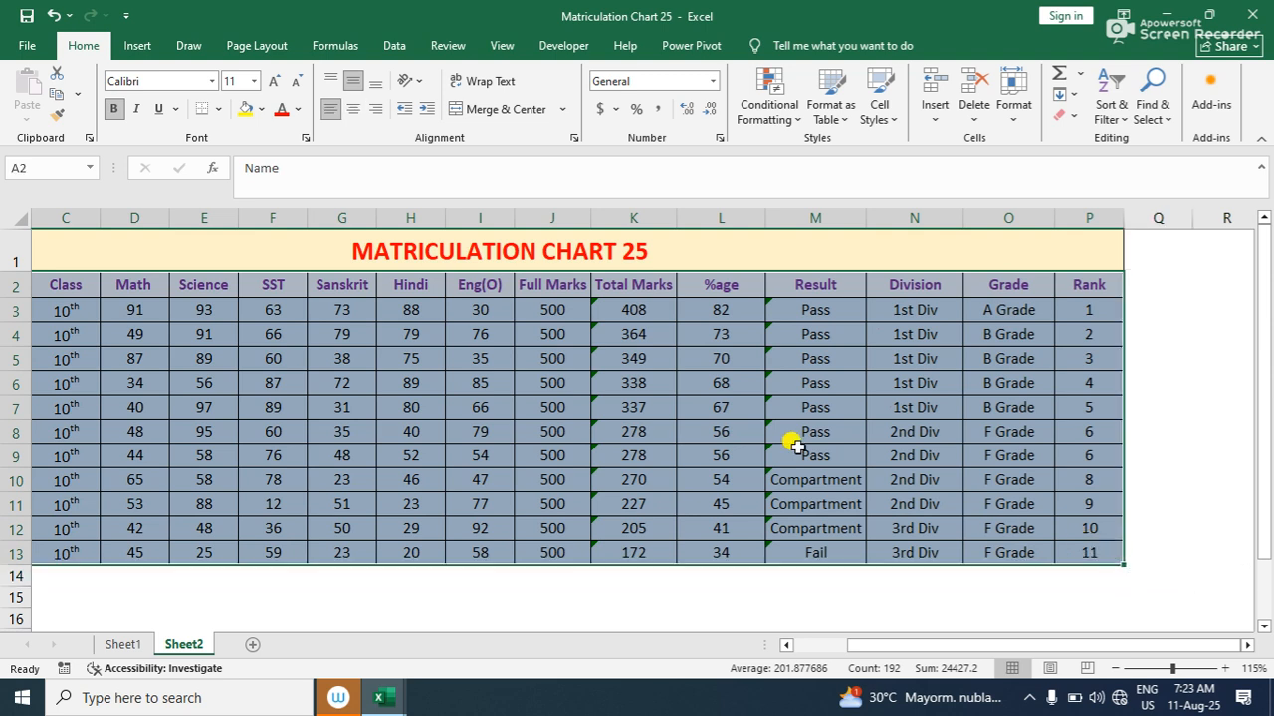
pyautogui.click(137, 46)
pyautogui.click(29, 87)
pyautogui.click(842, 486)
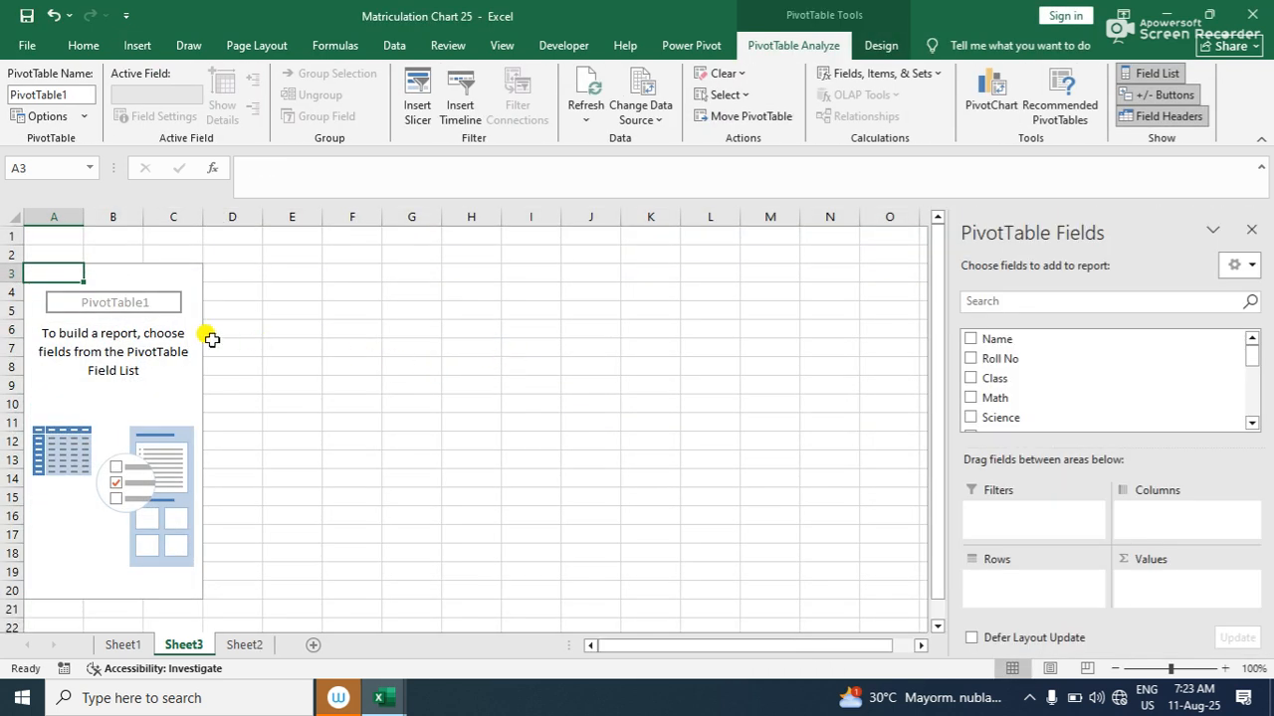
# Add Name to the PivotTable's rows and Total Marks to its values
pyautogui.click(144, 384)
pyautogui.scroll(-2, 1248, 348)
pyautogui.scroll(2, 1247, 348)
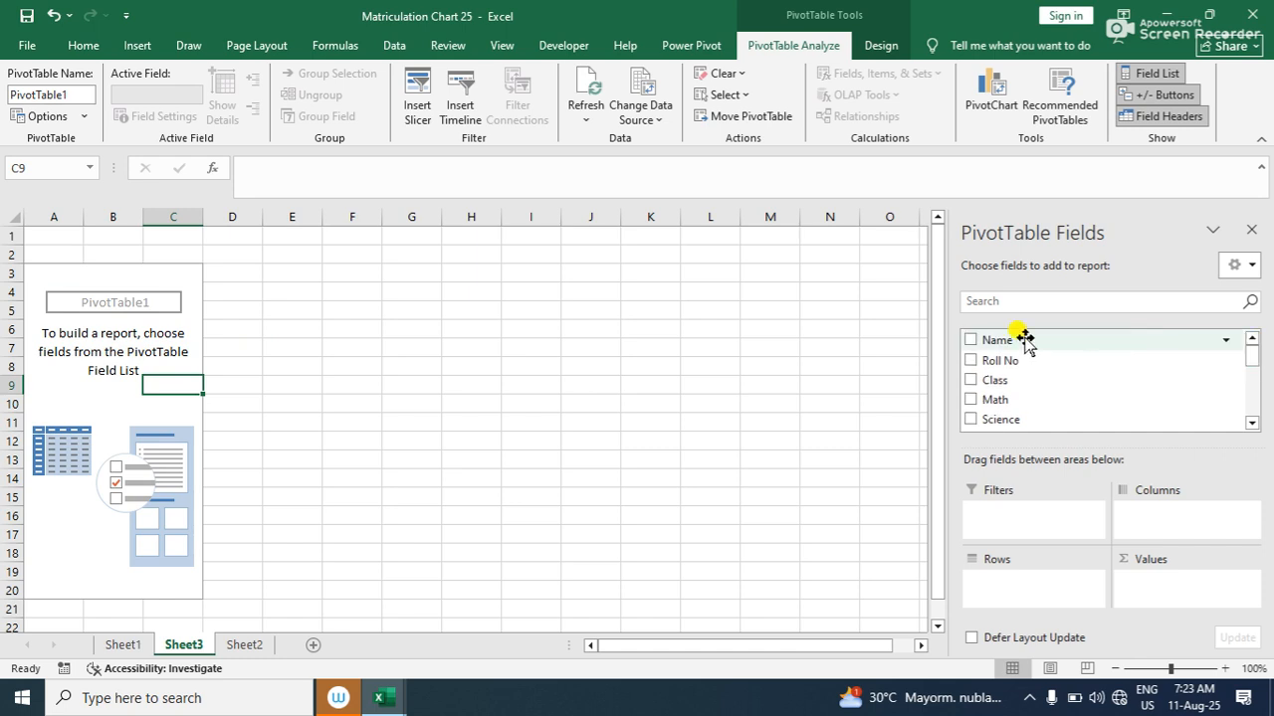
pyautogui.click(970, 342)
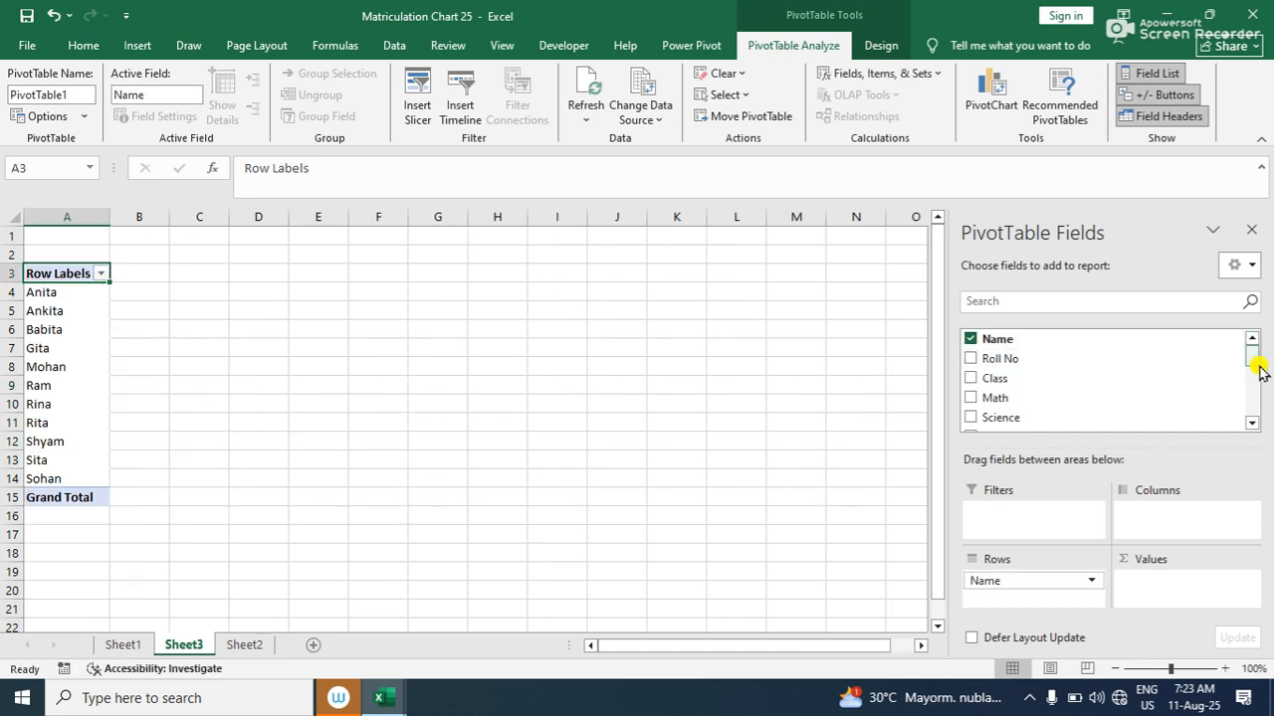
pyautogui.moveTo(1255, 368); pyautogui.dragTo(1252, 398)
pyautogui.moveTo(1003, 379); pyautogui.dragTo(1007, 386)
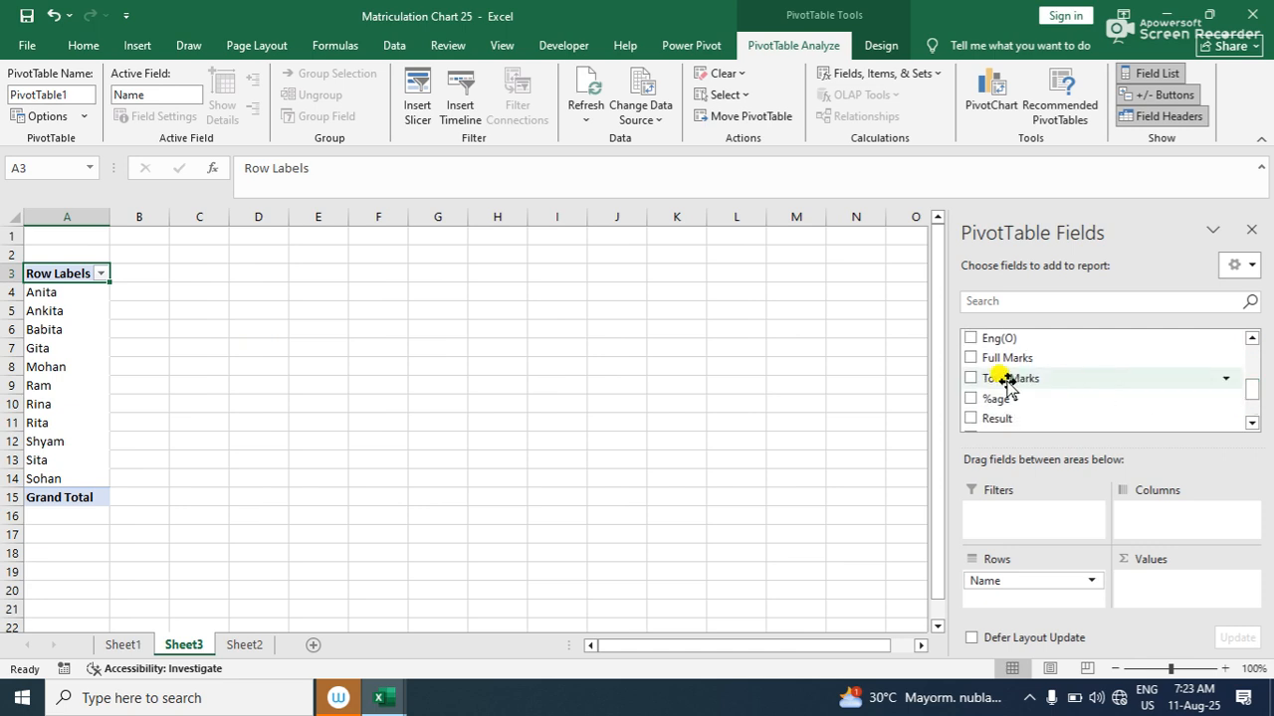
pyautogui.click(973, 379)
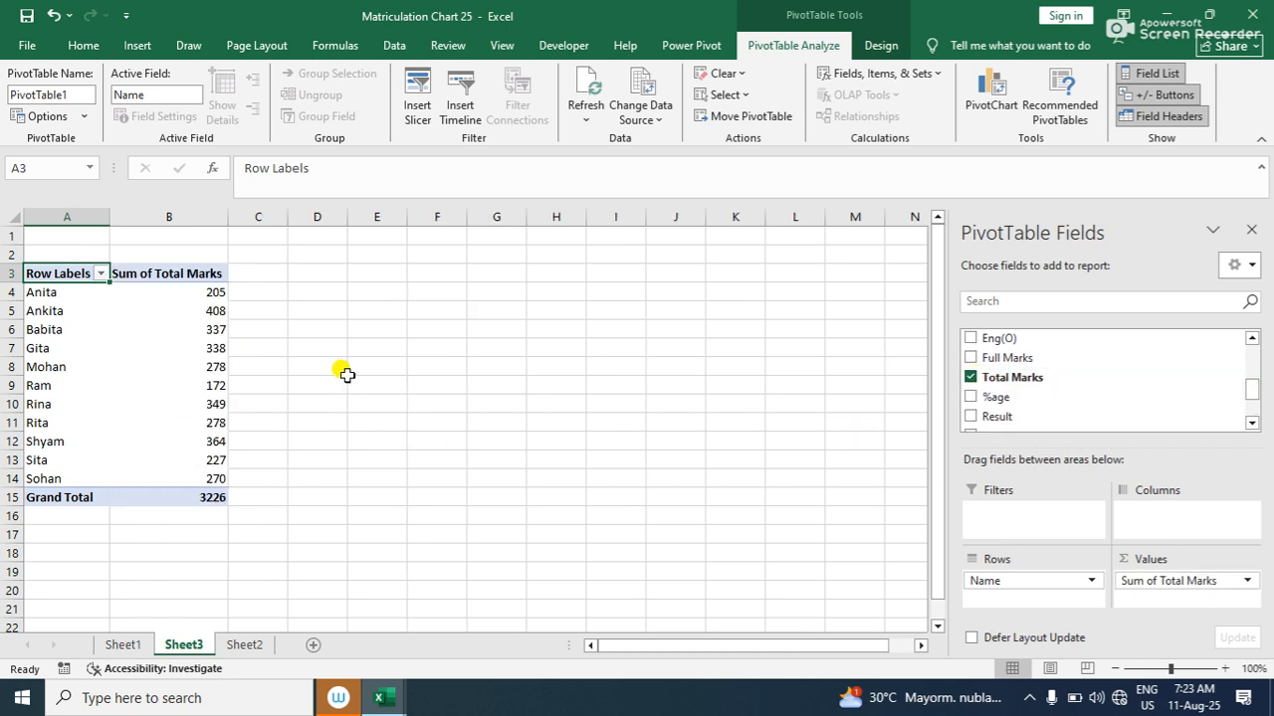
# Insert a 100% stacked column PivotChart from the total marks PivotTable
pyautogui.click(142, 56)
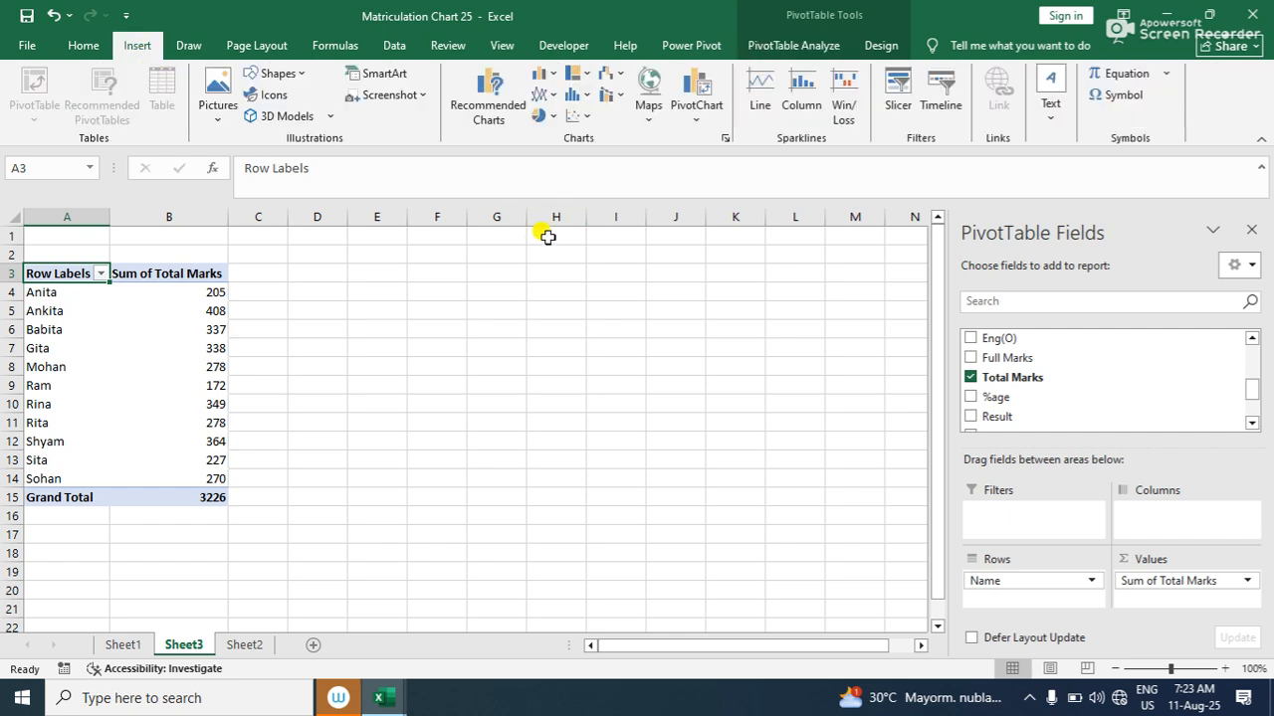
pyautogui.click(557, 78)
pyautogui.click(647, 132)
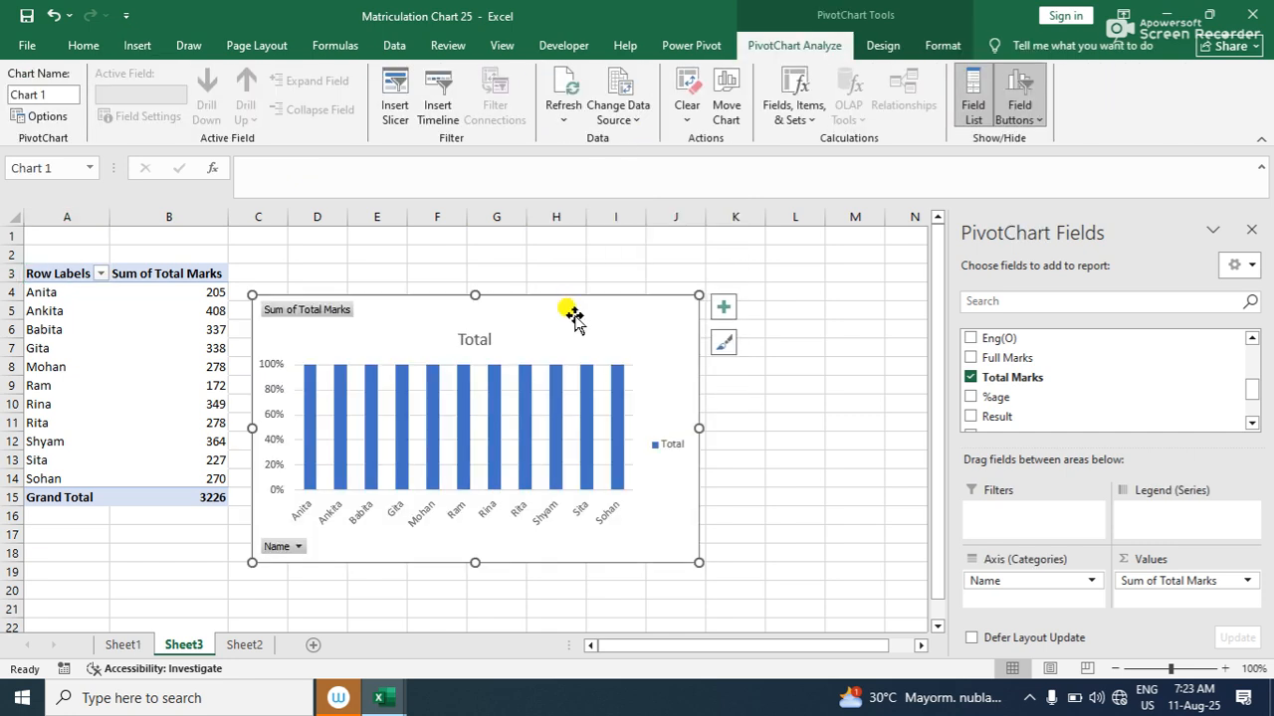
# Try several chart styles, including the dark one, and apply the white-background style with shaded columns and data labels
pyautogui.click(883, 46)
pyautogui.click(378, 94)
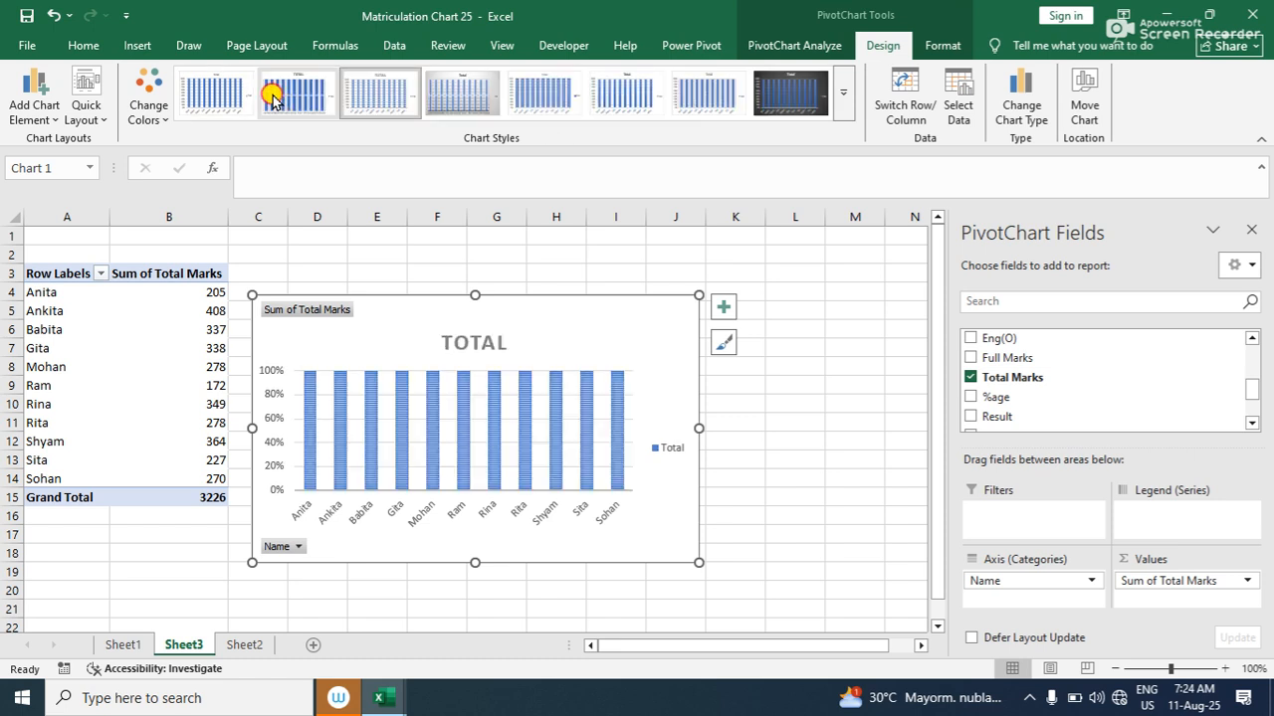
pyautogui.click(637, 94)
pyautogui.click(786, 94)
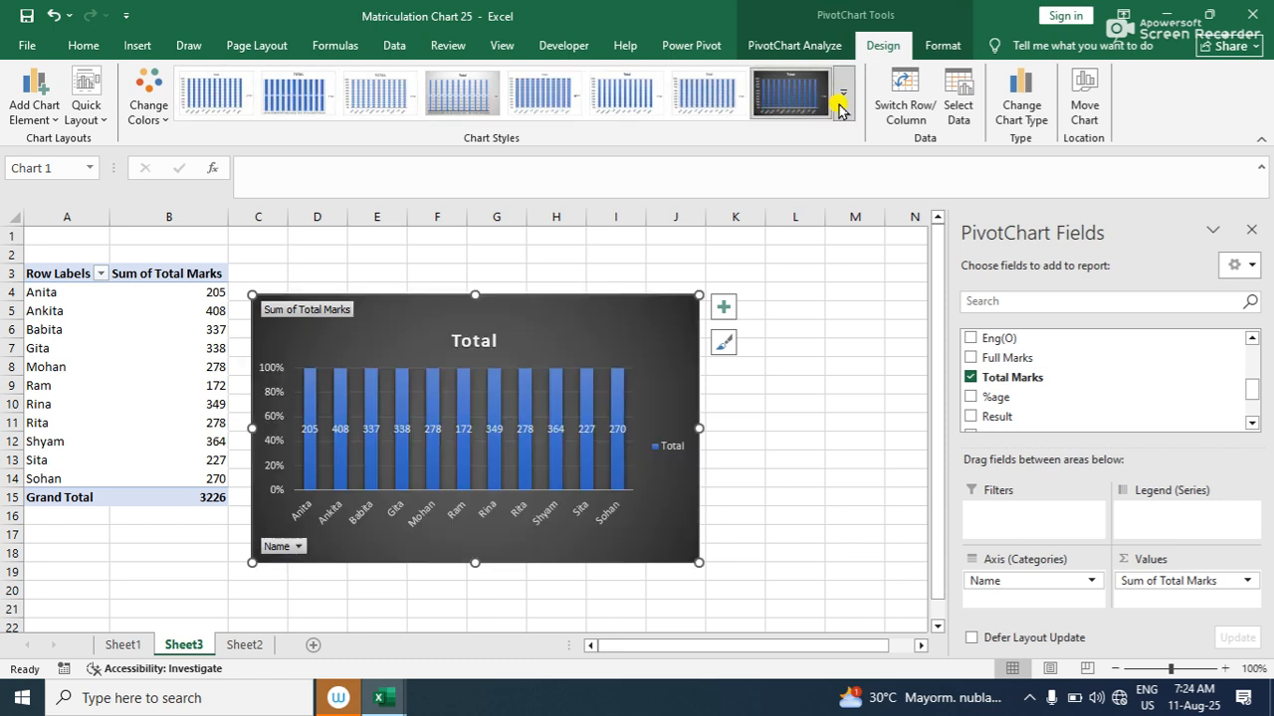
pyautogui.click(838, 110)
pyautogui.click(385, 158)
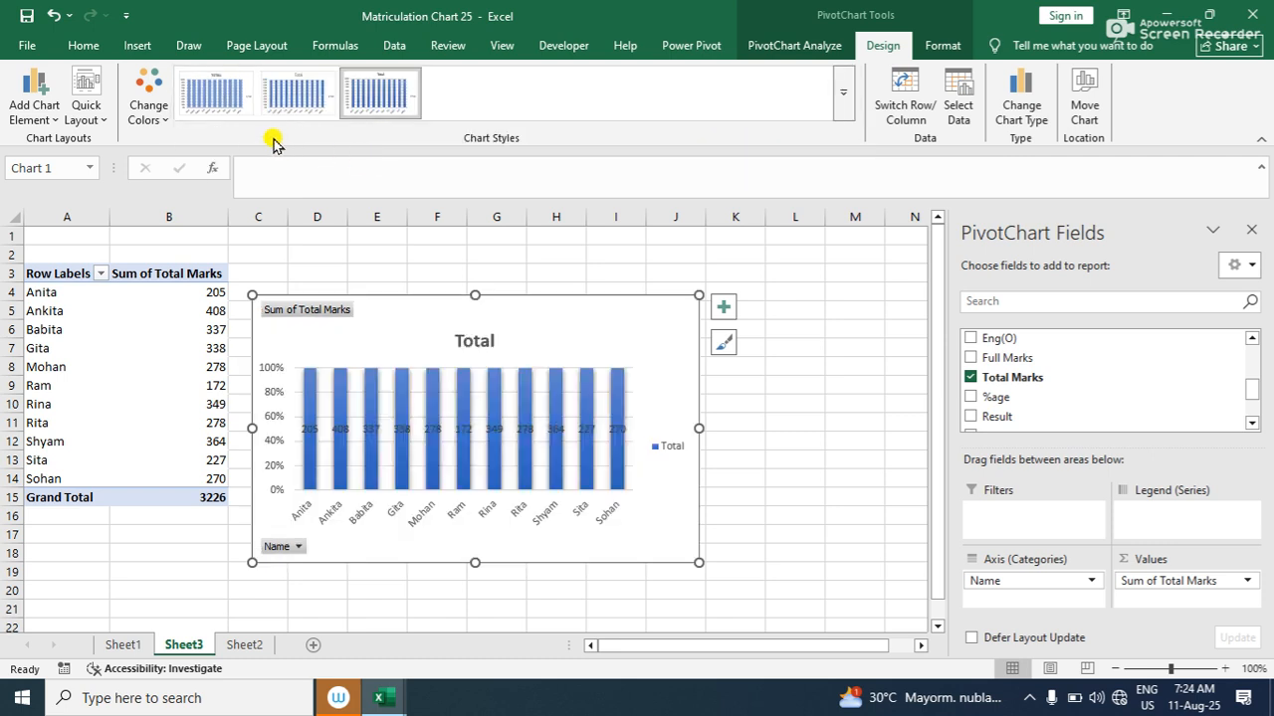
# Recolor the chart with the monochromatic orange palette and apply the quick layout with data labels and the legend under the title
pyautogui.click(160, 115)
pyautogui.click(228, 239)
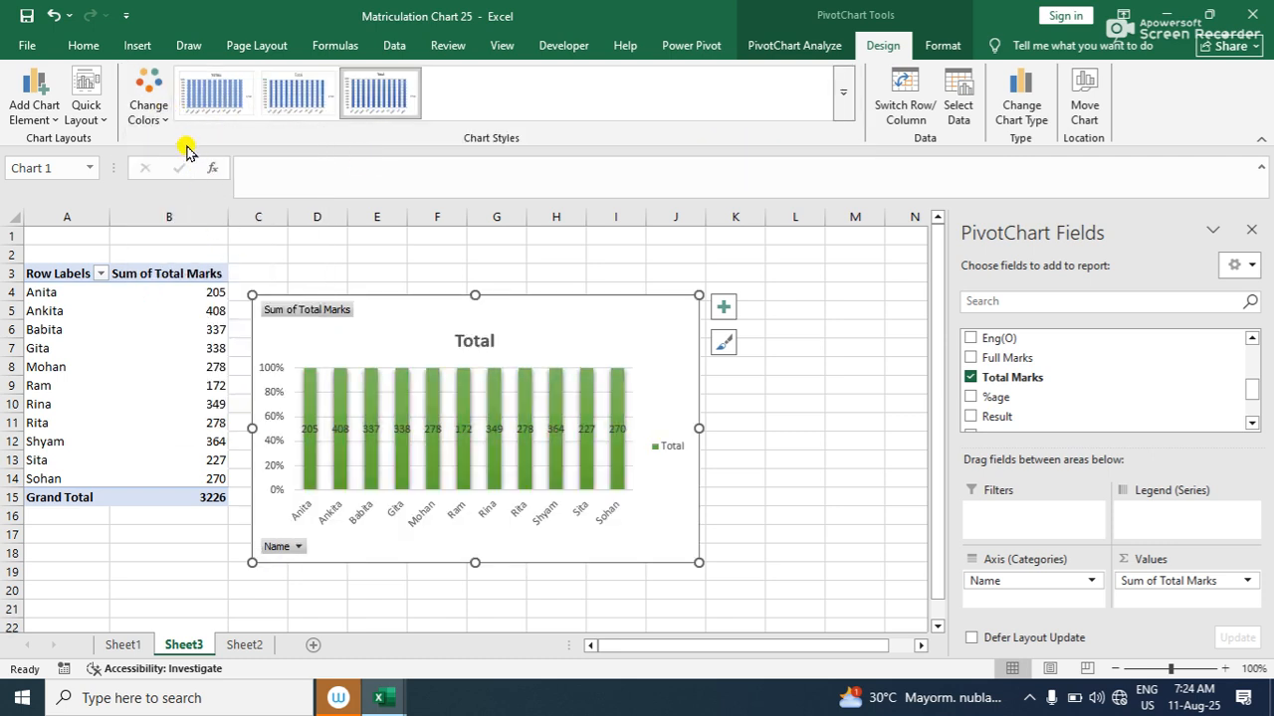
pyautogui.click(148, 108)
pyautogui.click(196, 321)
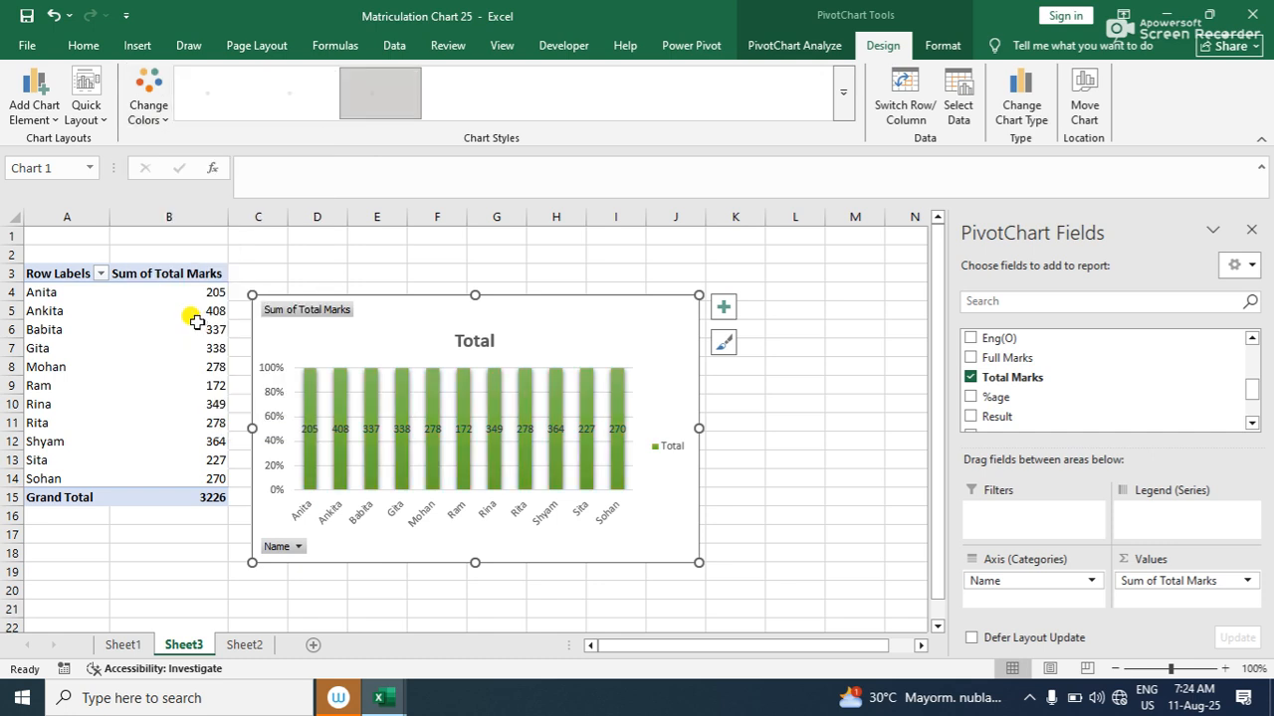
pyautogui.click(97, 114)
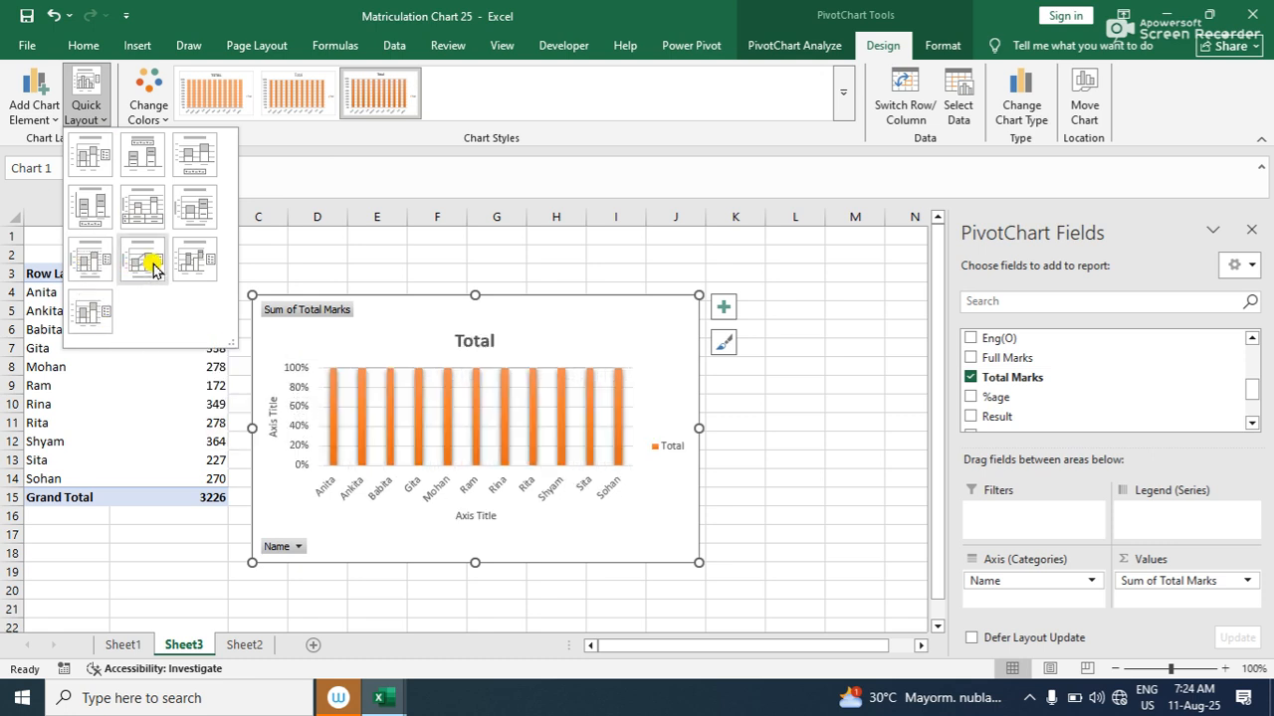
pyautogui.click(128, 171)
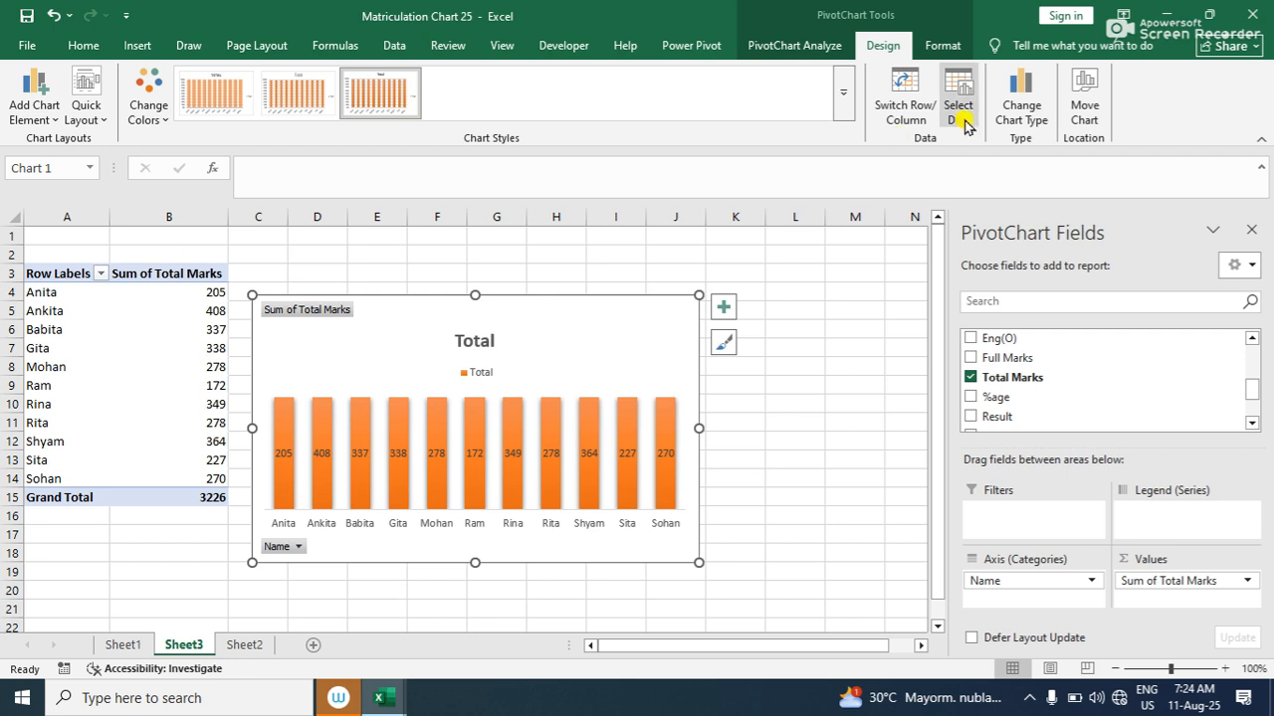
# Change the chart type to 3-D 100% Stacked Column
pyautogui.click(1010, 116)
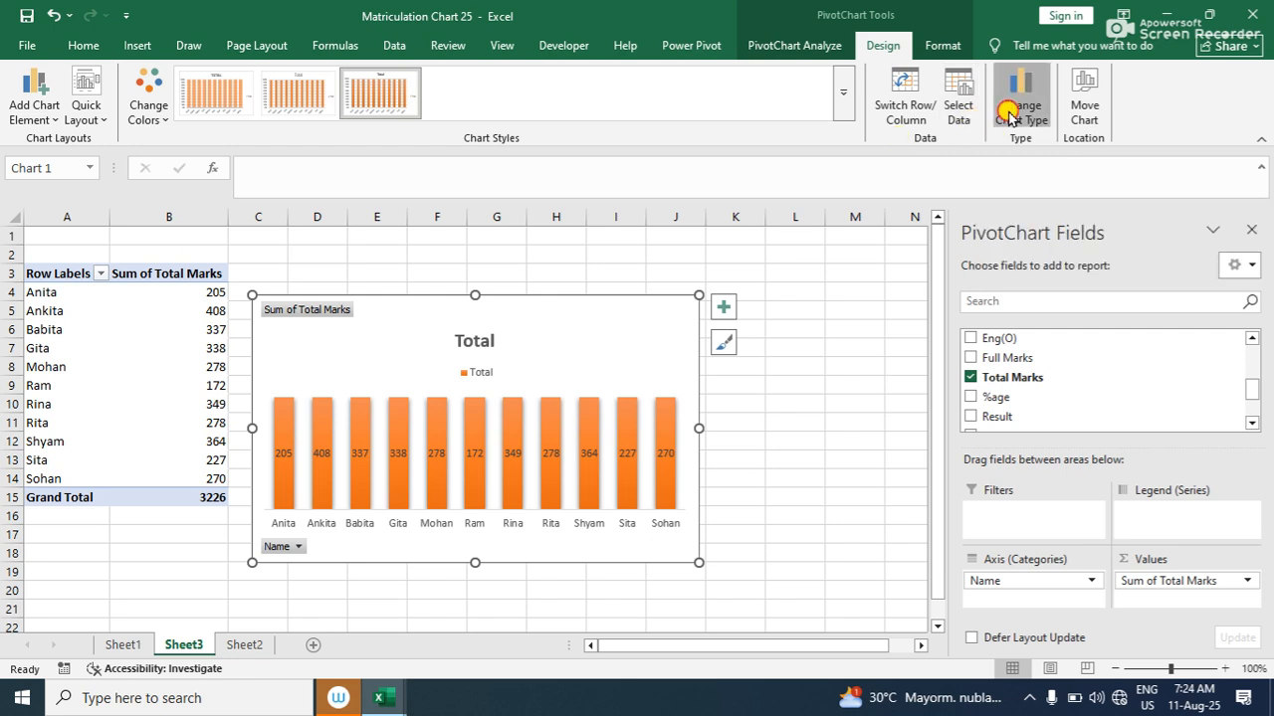
pyautogui.click(784, 167)
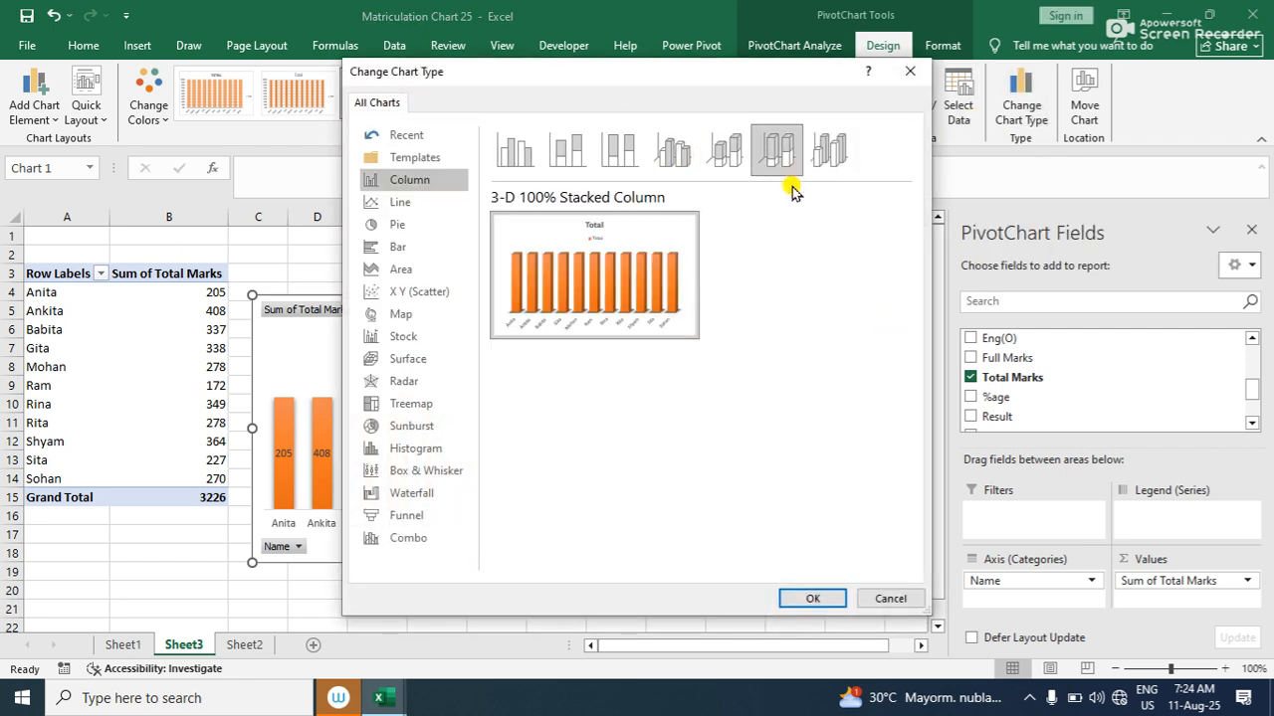
pyautogui.click(812, 598)
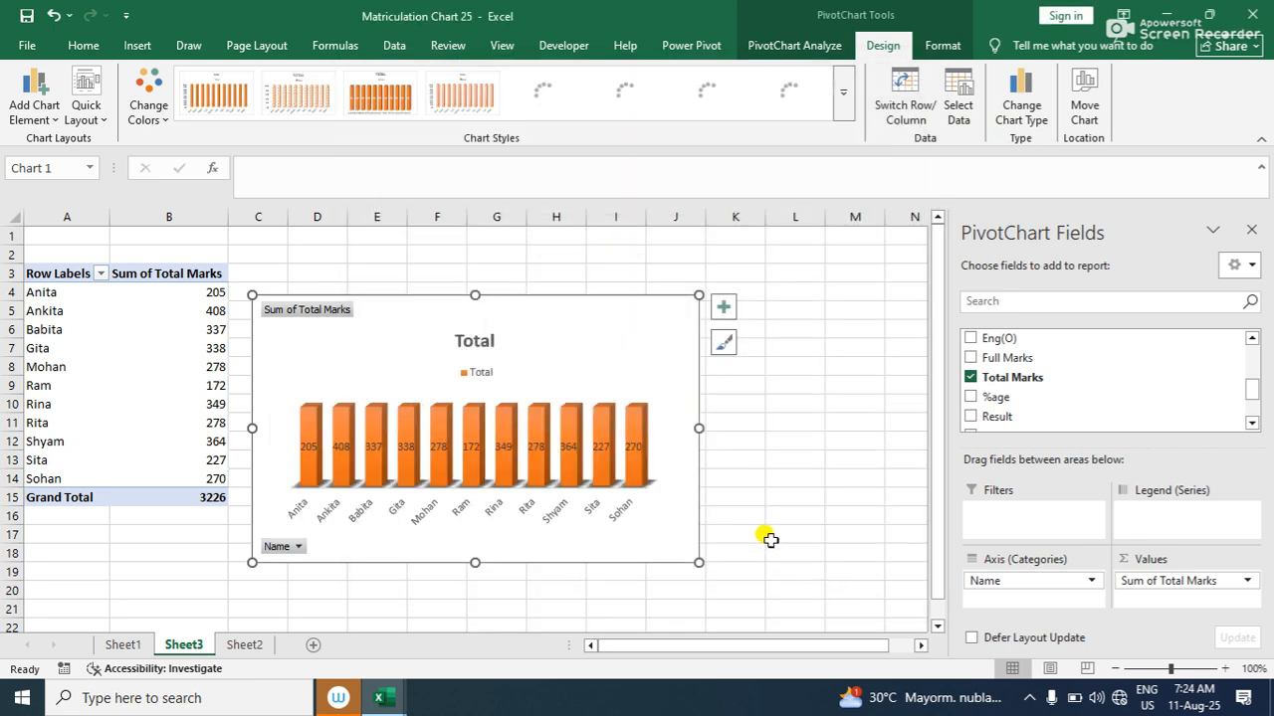
# Change the chart type to Stacked Line with Markers and apply the grey gradient style with values inside round markers
pyautogui.click(1022, 113)
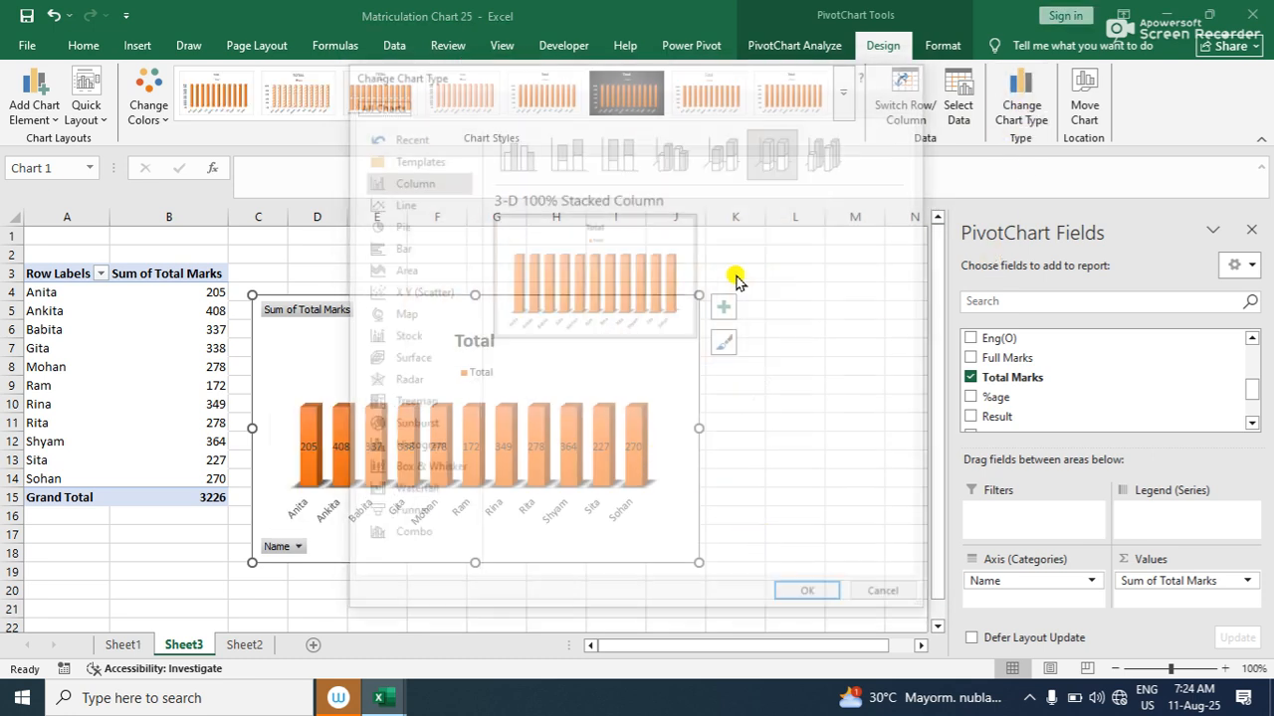
pyautogui.click(408, 204)
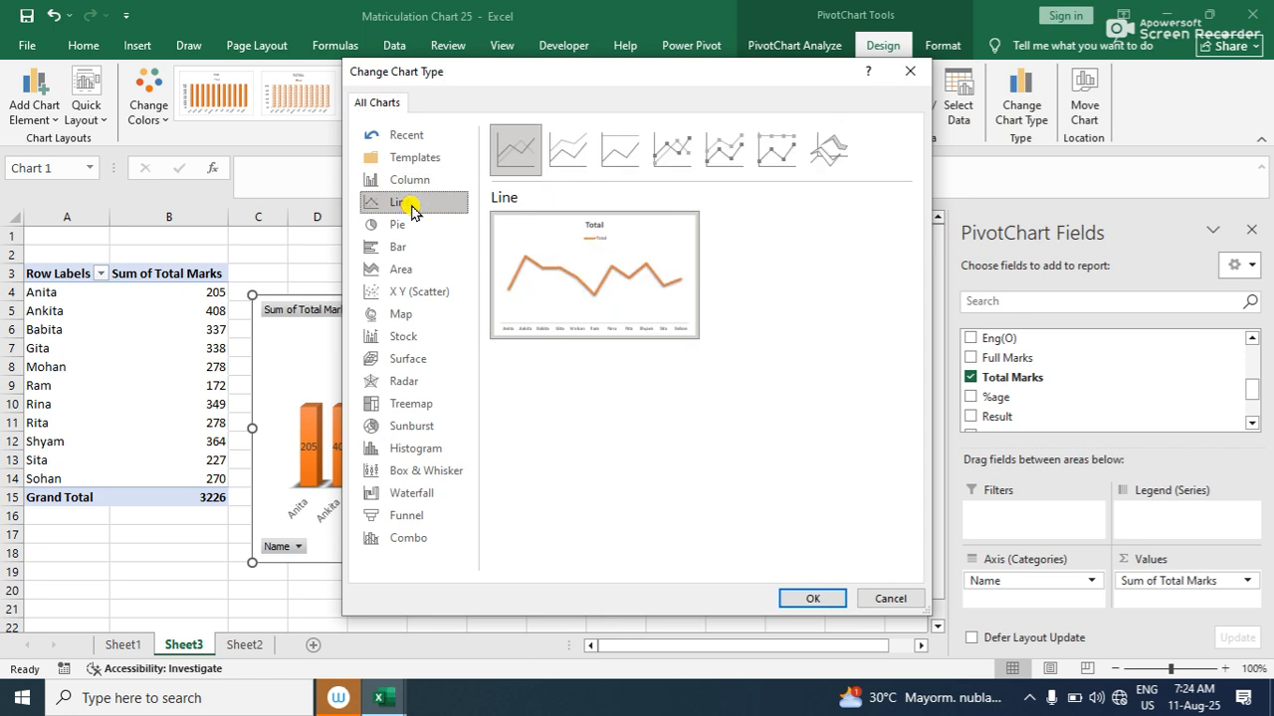
pyautogui.click(739, 157)
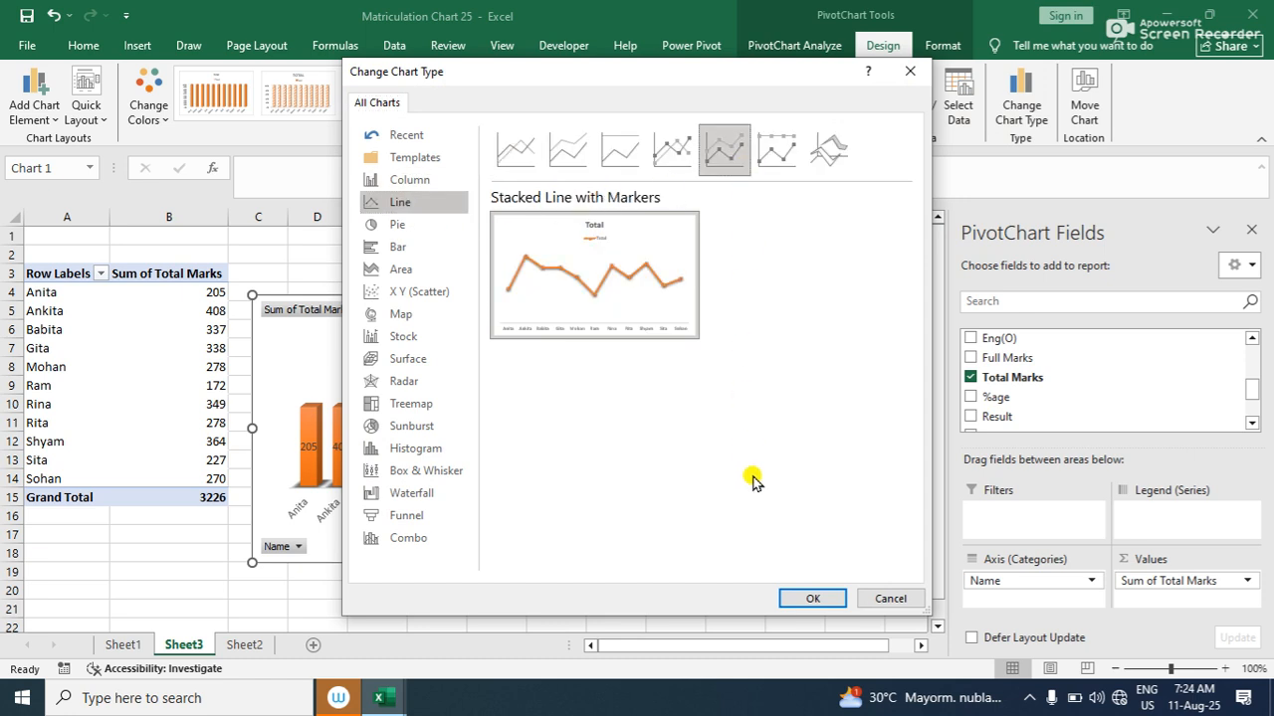
pyautogui.click(808, 598)
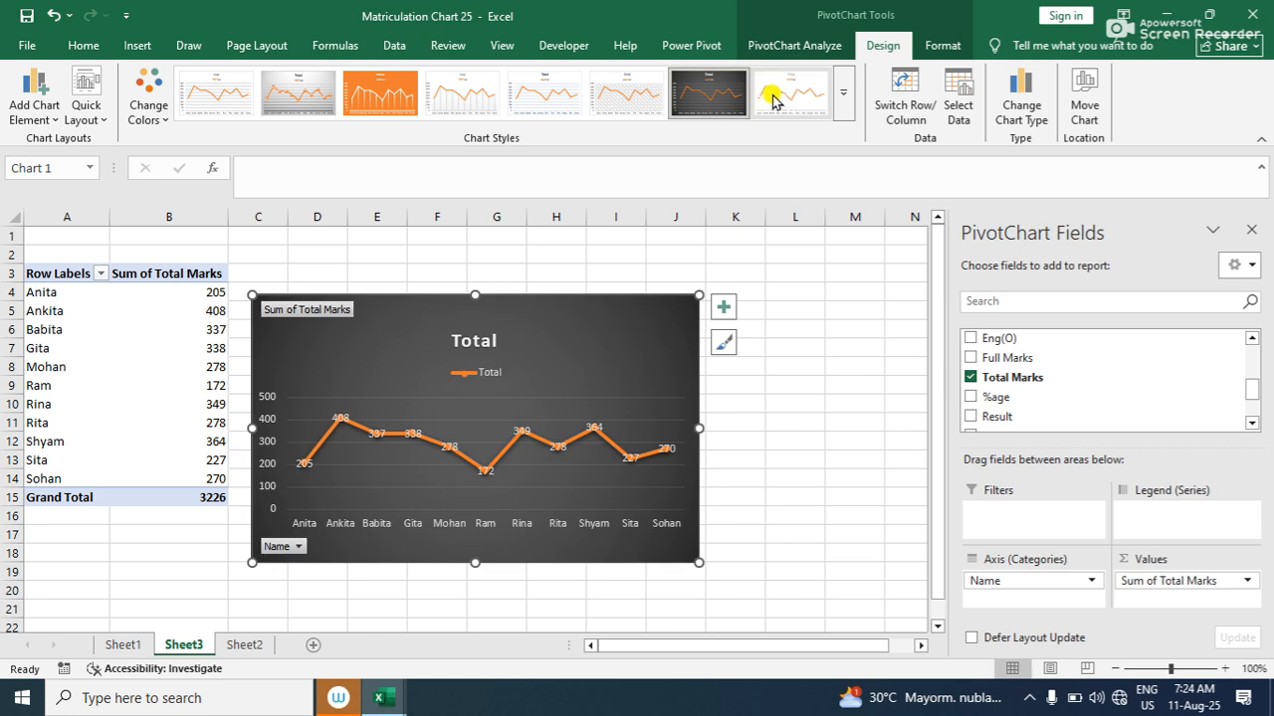
pyautogui.click(462, 92)
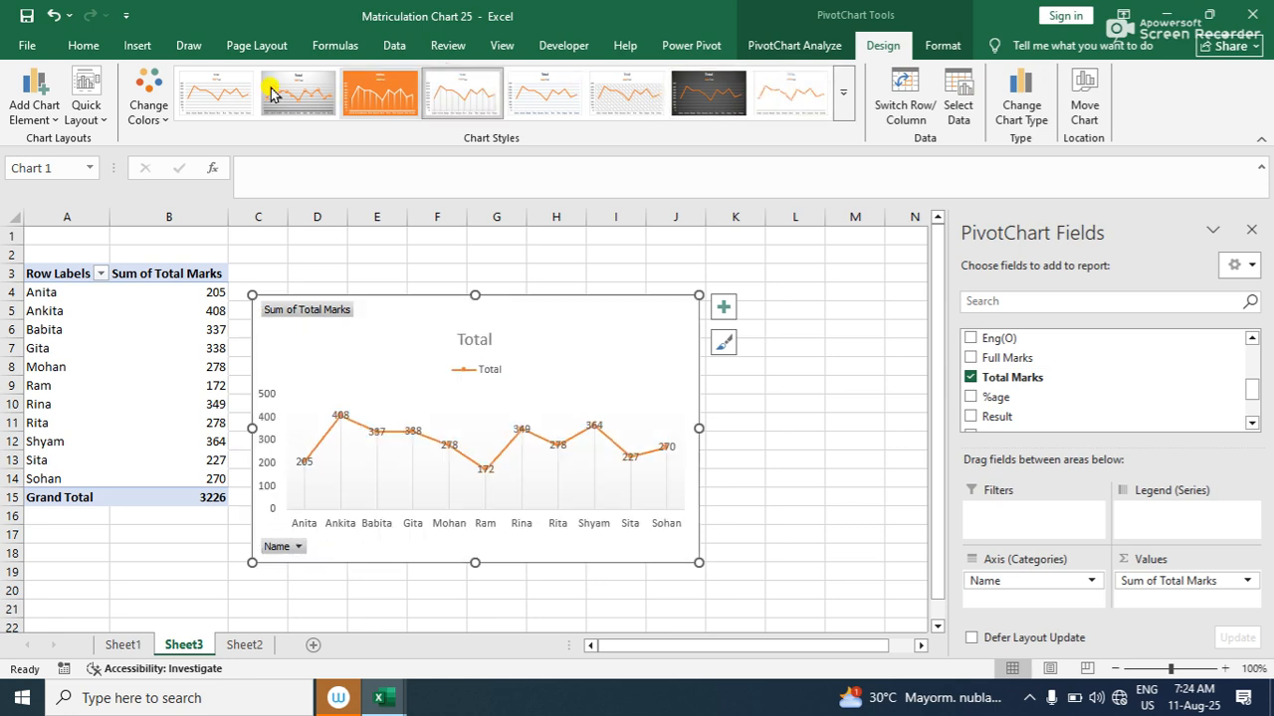
pyautogui.click(302, 94)
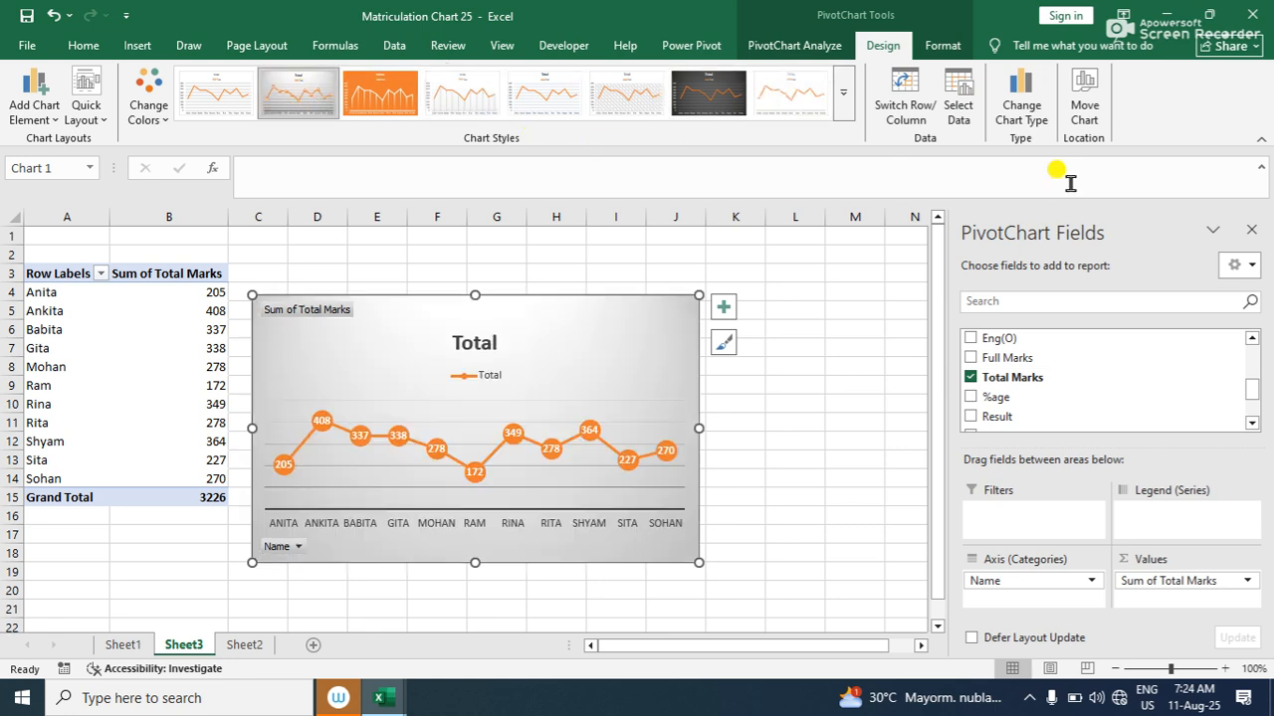
# Change the chart type to Doughnut
pyautogui.click(1025, 107)
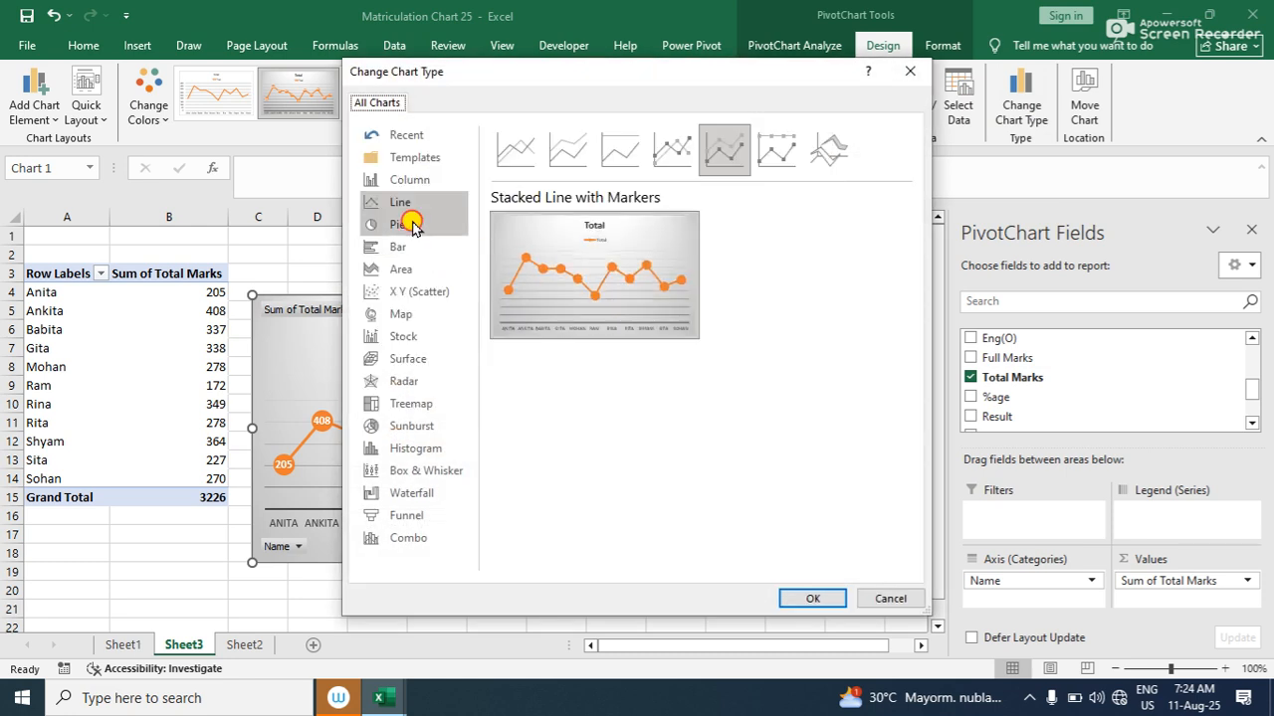
pyautogui.click(411, 225)
pyautogui.click(723, 151)
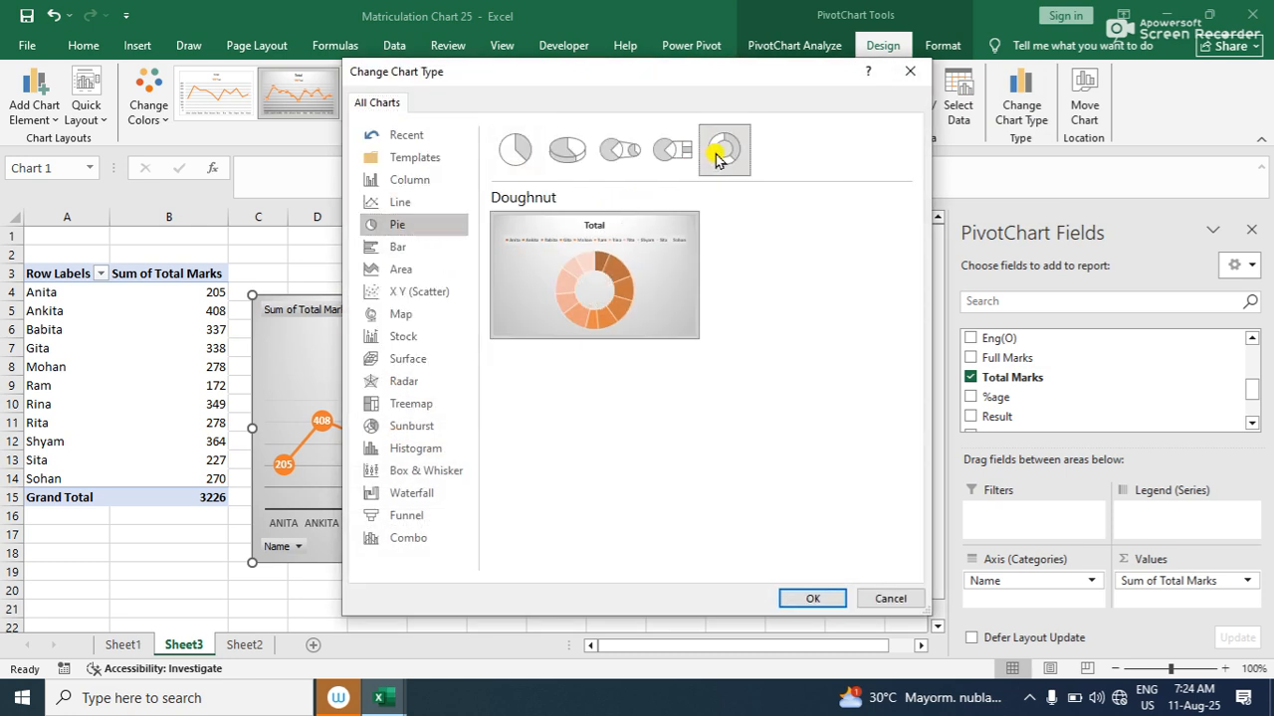
pyautogui.click(808, 599)
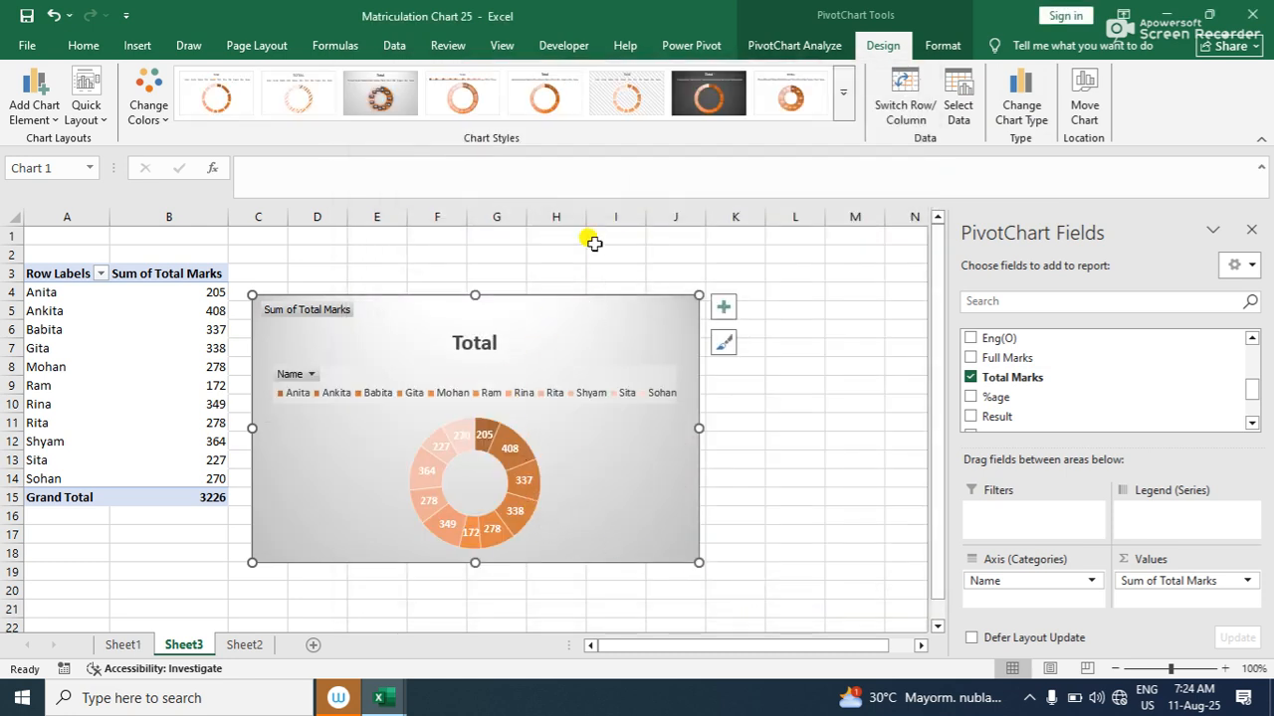
# Apply the first chart style to the doughnut and recolor it with the colorful palette that starts with green
pyautogui.click(215, 95)
pyautogui.click(159, 112)
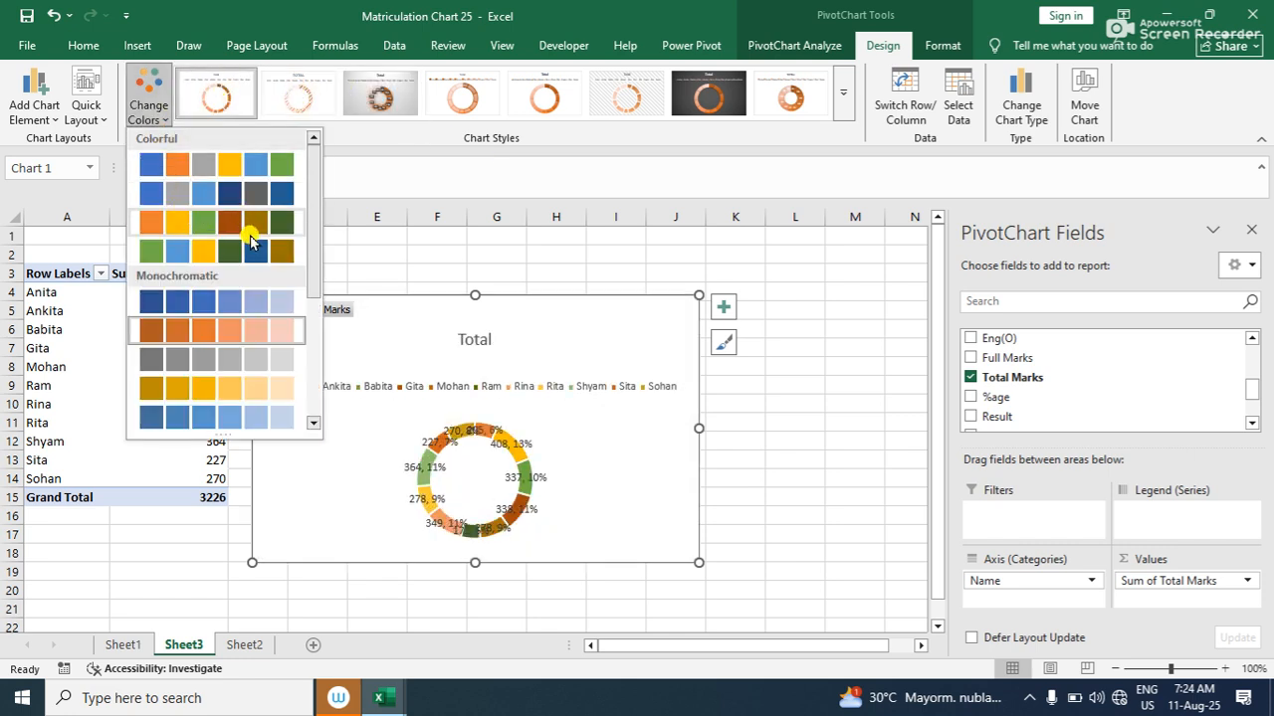
pyautogui.click(202, 254)
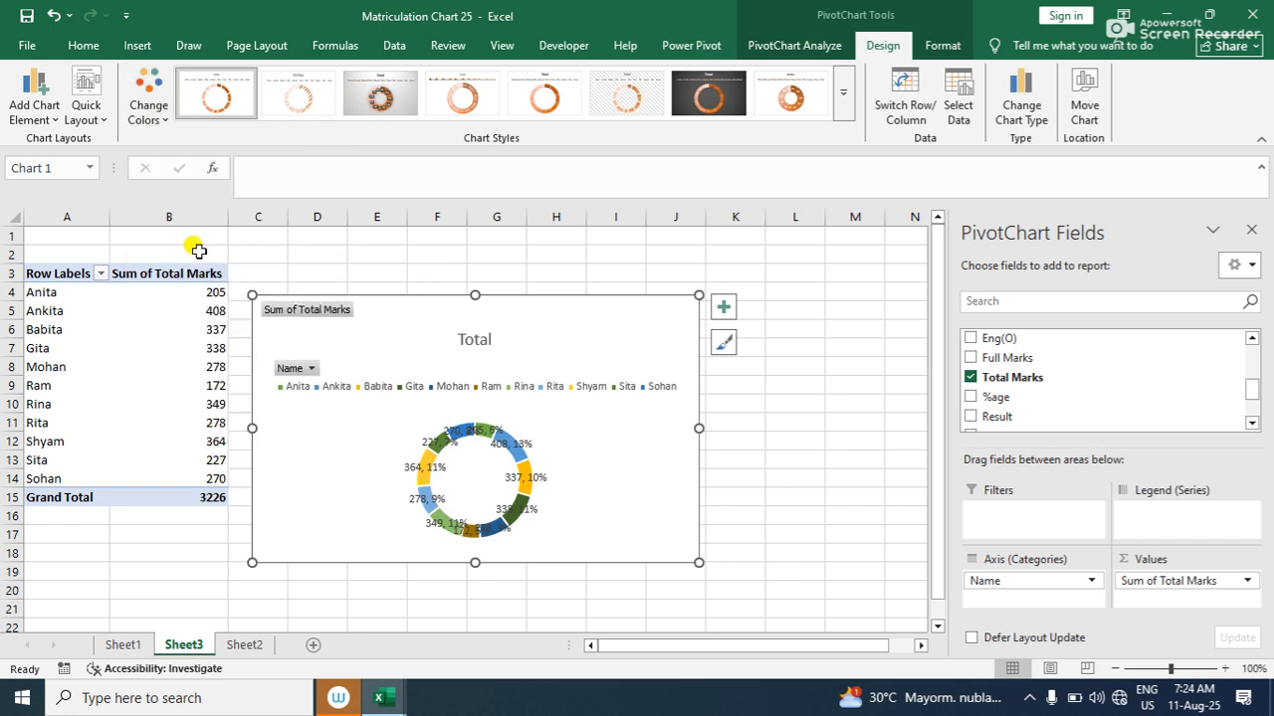
# Change the chart type to 3-D Stacked Bar and apply the first chart style
pyautogui.click(1035, 113)
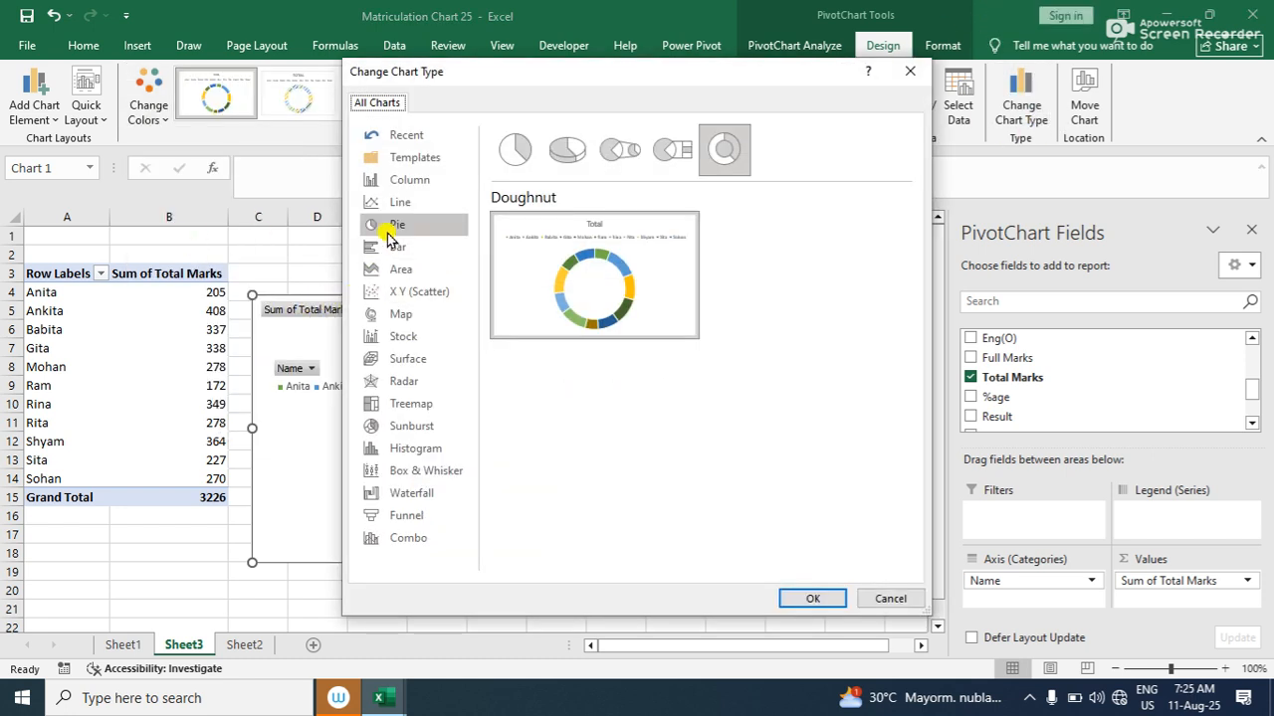
pyautogui.click(390, 245)
pyautogui.click(724, 149)
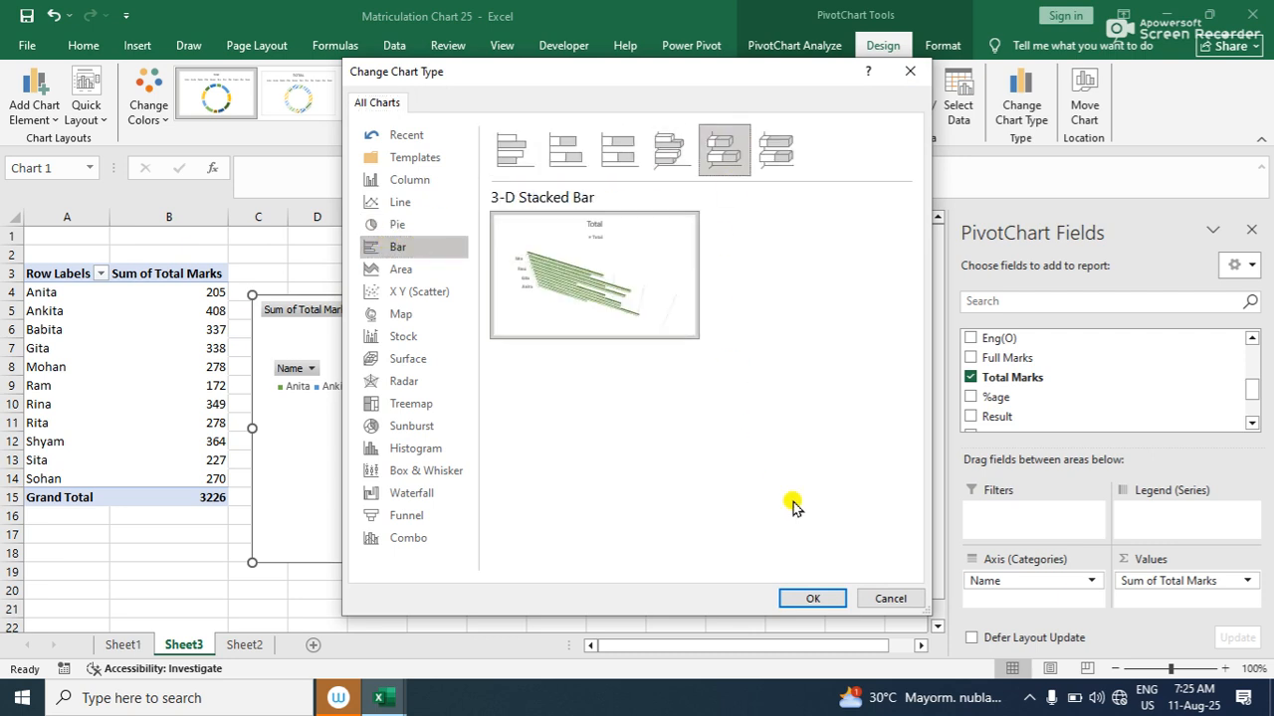
pyautogui.click(813, 600)
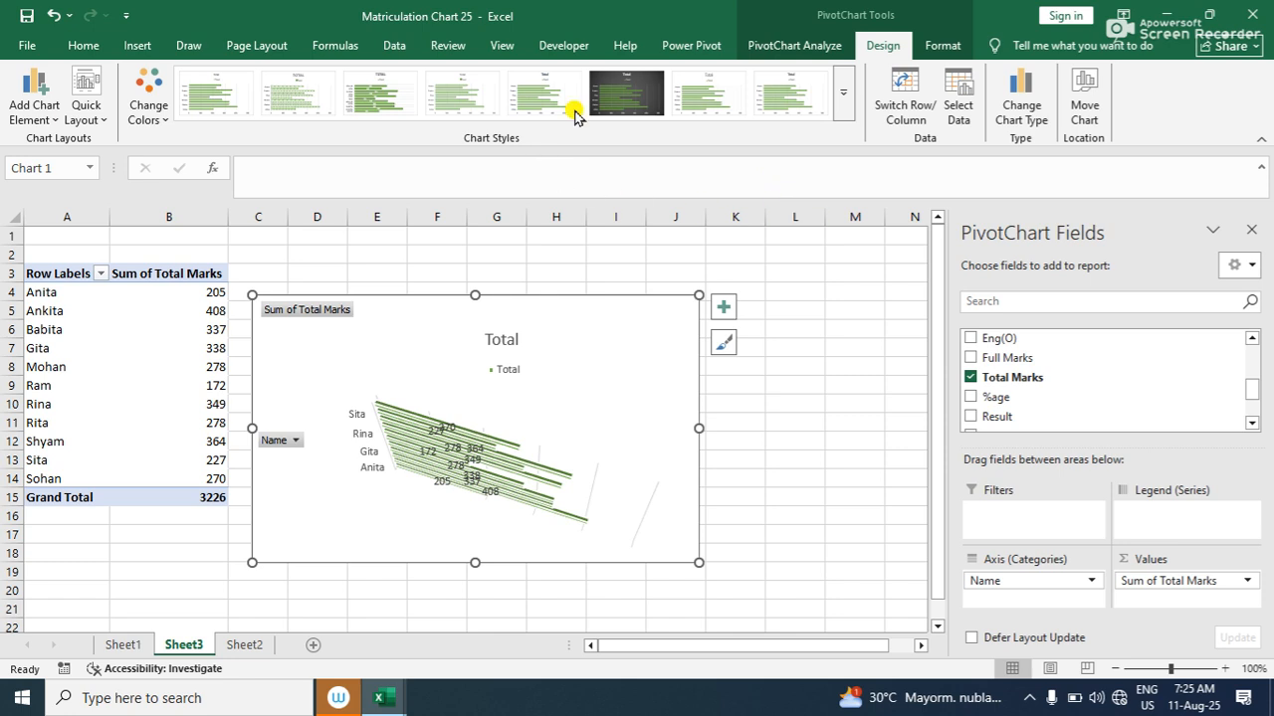
pyautogui.click(461, 91)
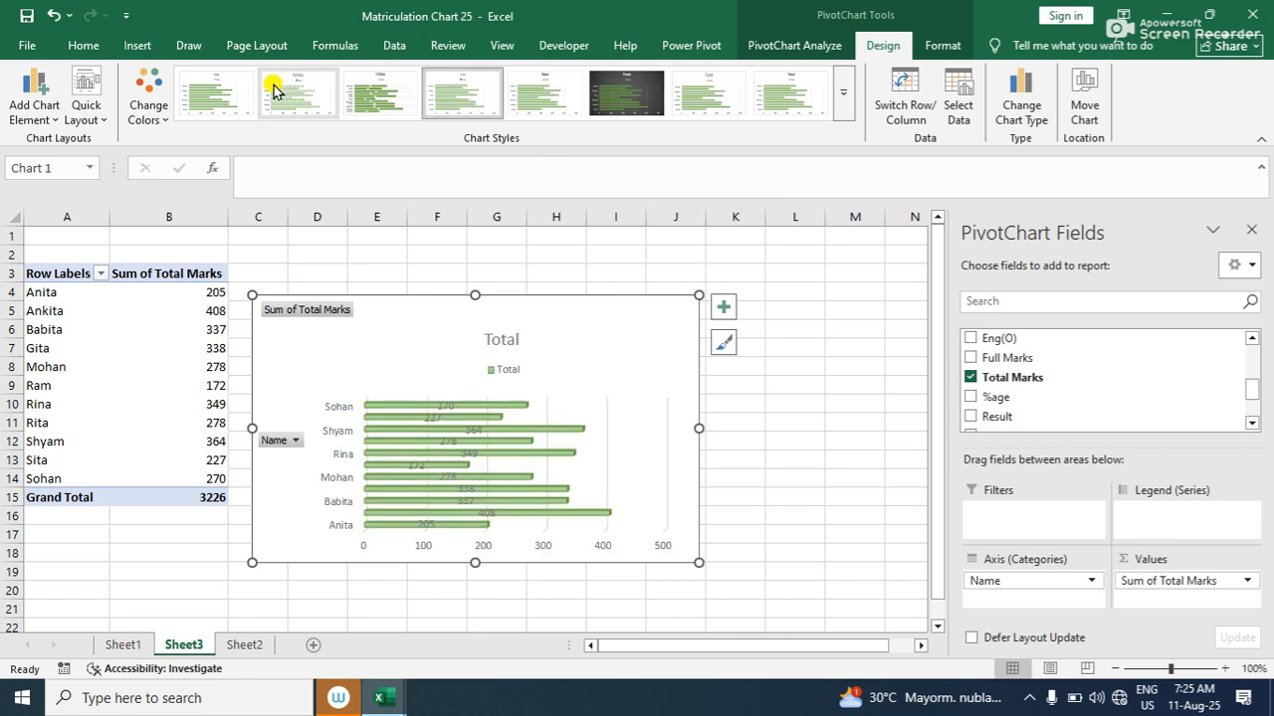
pyautogui.click(215, 89)
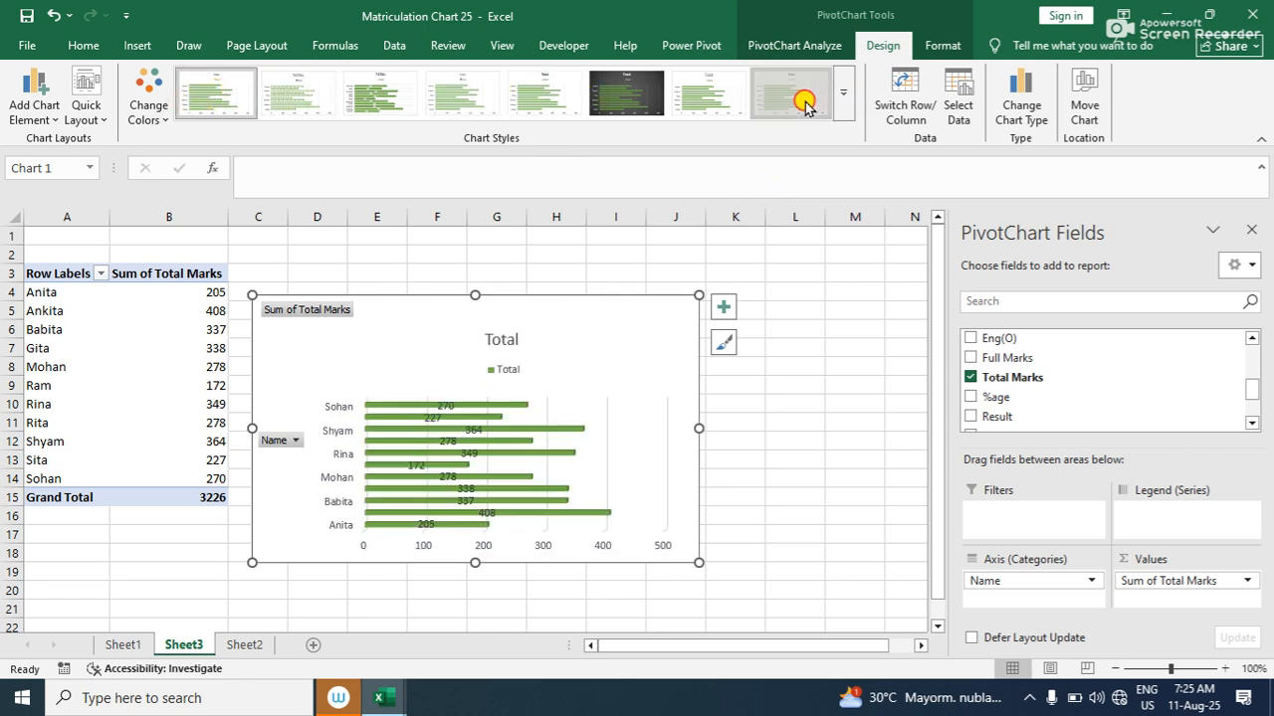
# Apply the eighth chart style to the bar chart and change the chart type to Filled Radar
pyautogui.click(803, 103)
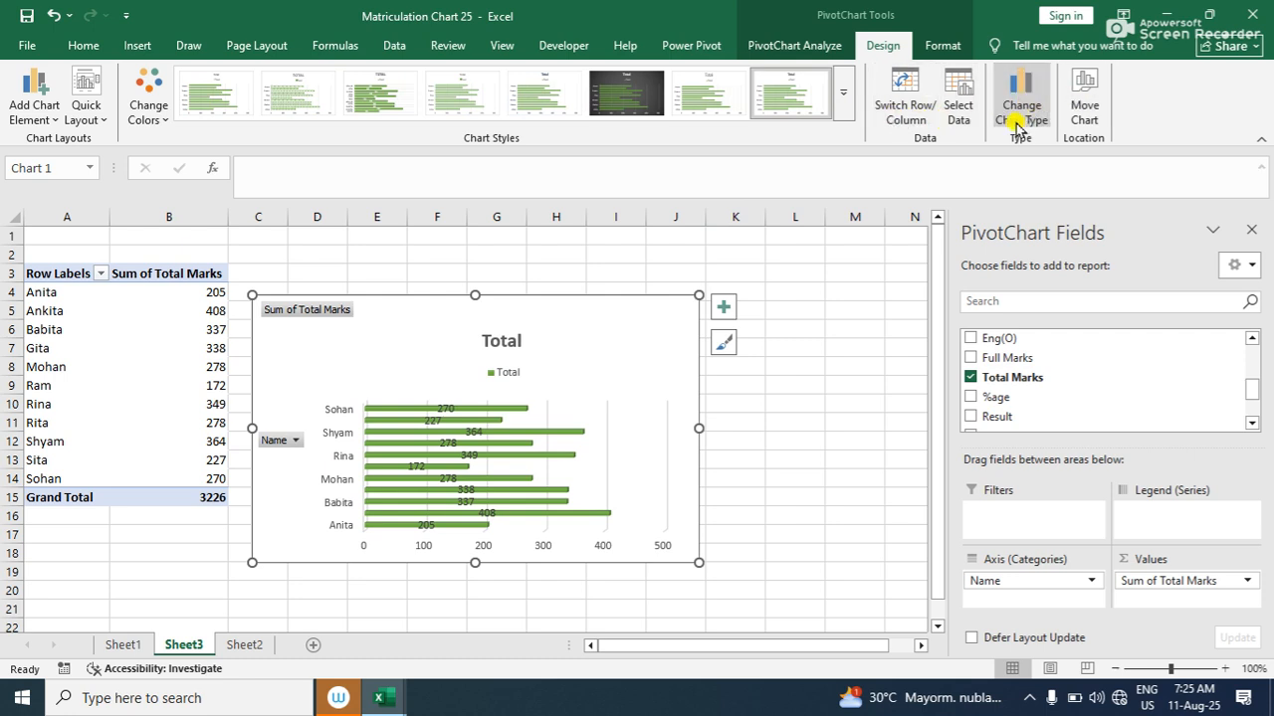
pyautogui.click(1016, 125)
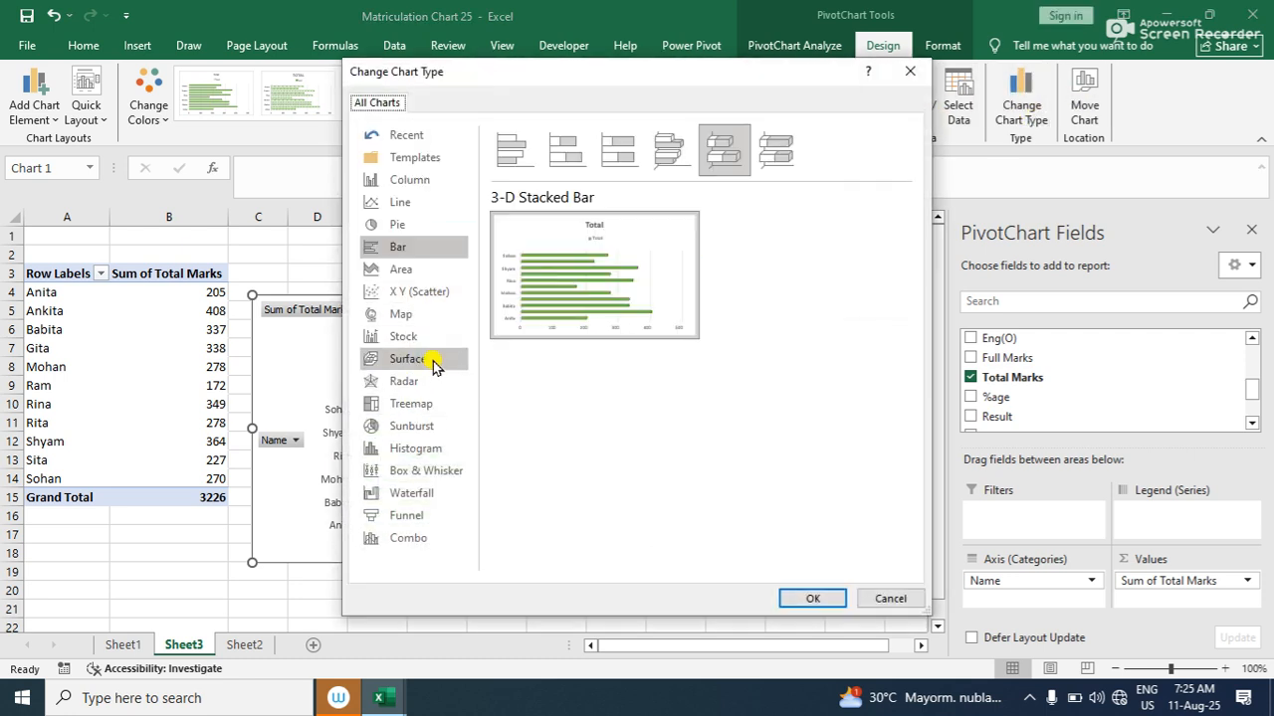
pyautogui.click(434, 367)
pyautogui.click(627, 150)
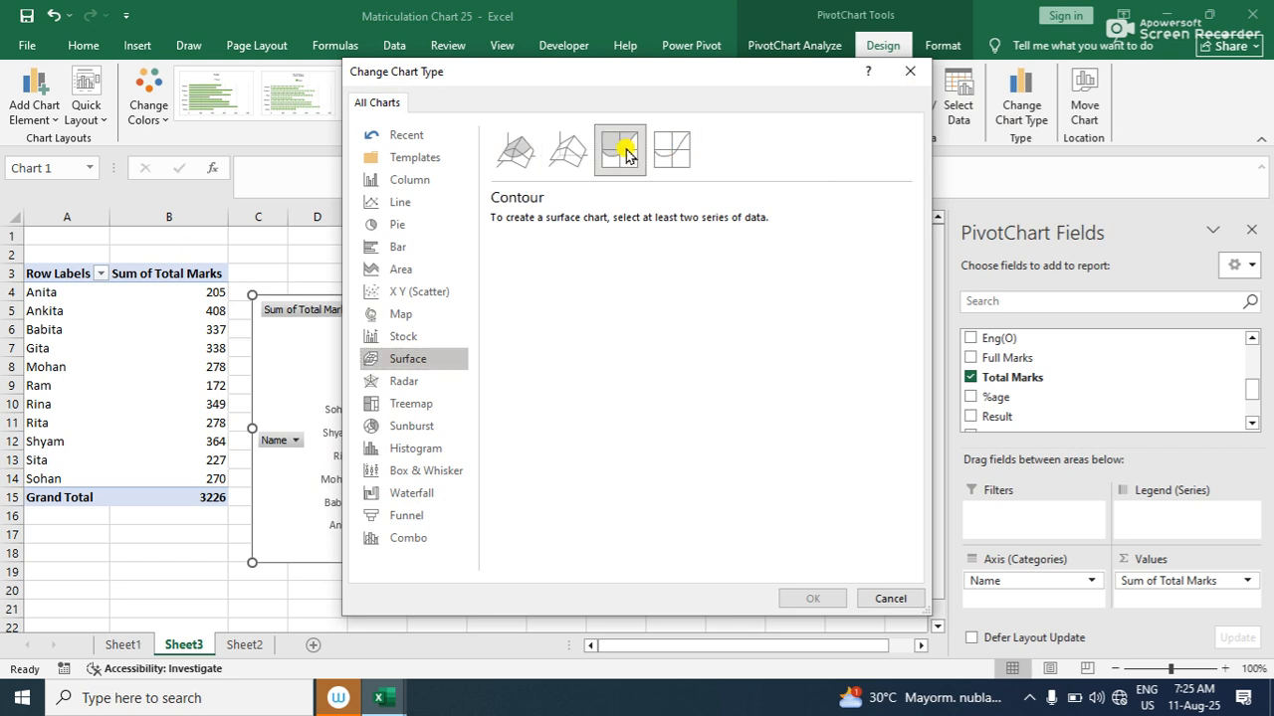
pyautogui.click(425, 381)
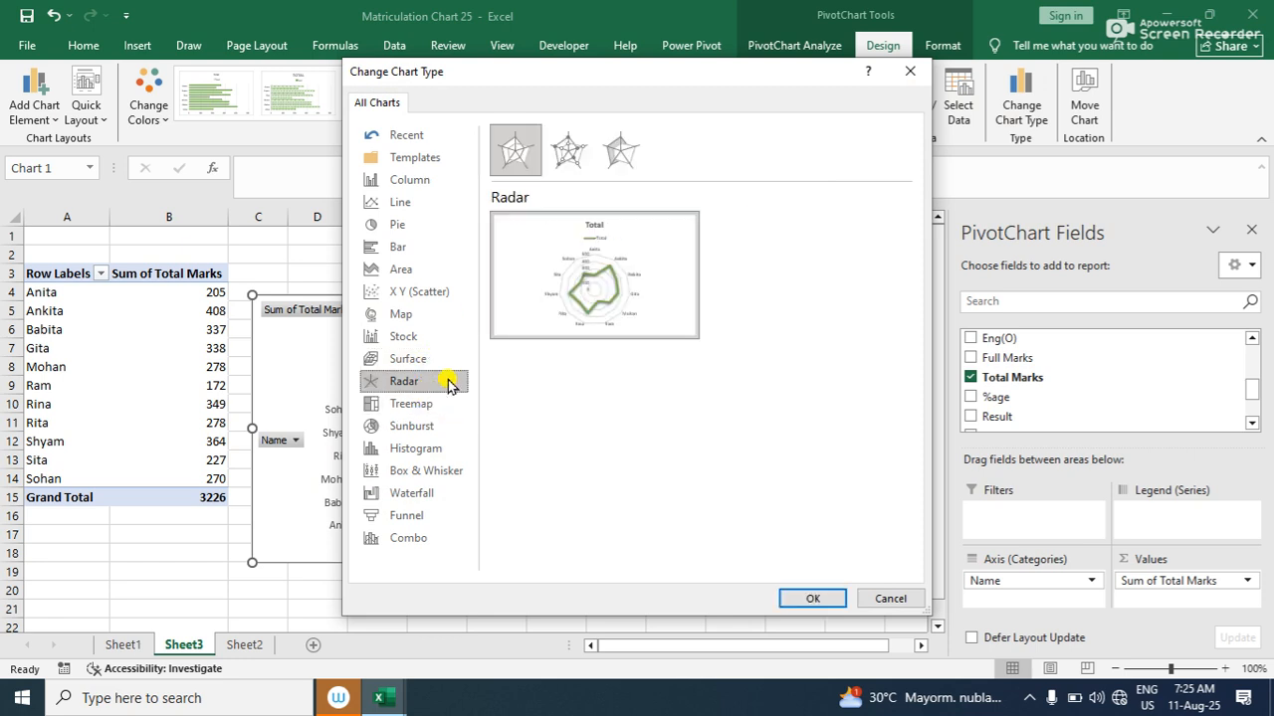
pyautogui.click(598, 159)
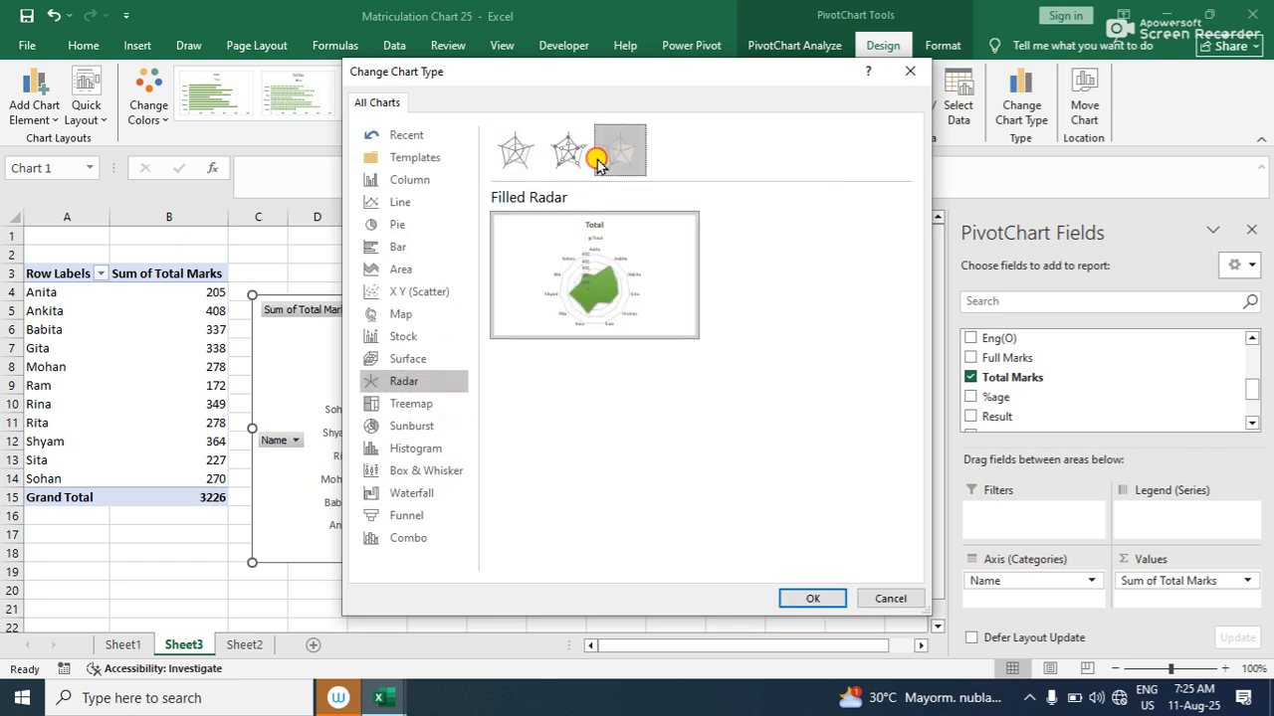
pyautogui.click(812, 599)
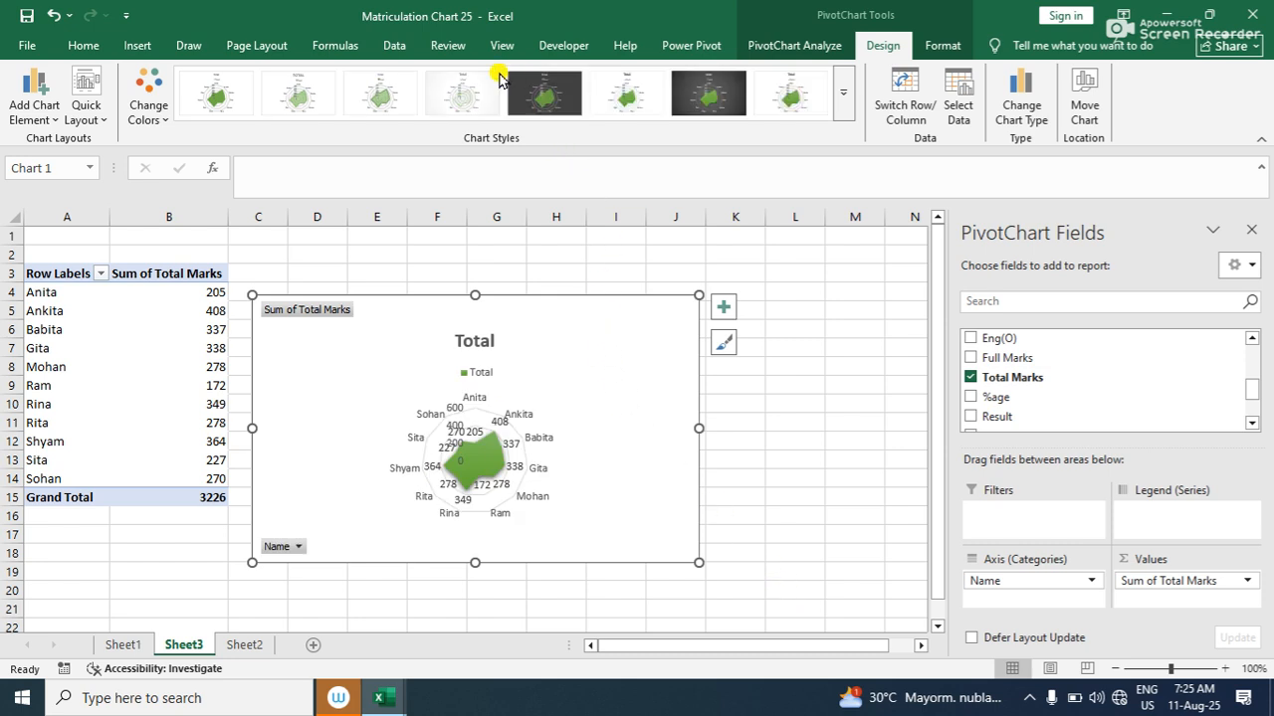
# Apply the second chart style to the radar chart and recolor it with the colorful palette that starts with orange
pyautogui.click(297, 92)
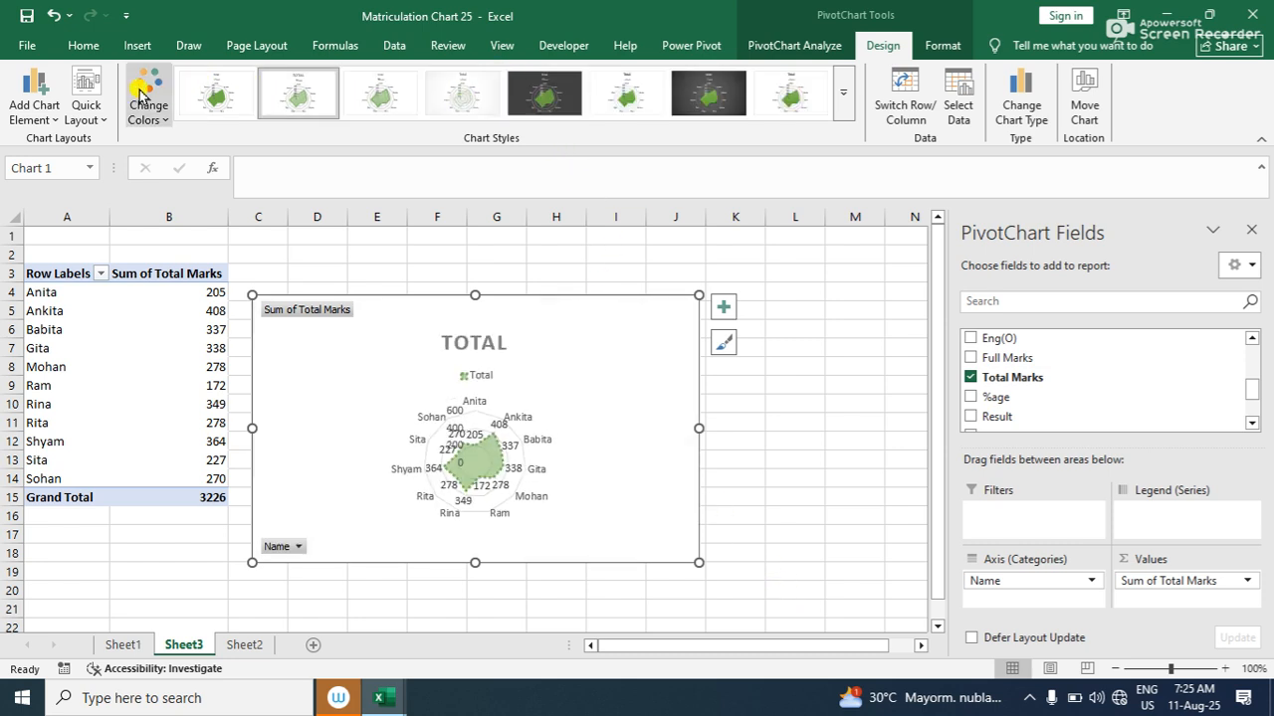
pyautogui.click(148, 99)
pyautogui.click(169, 220)
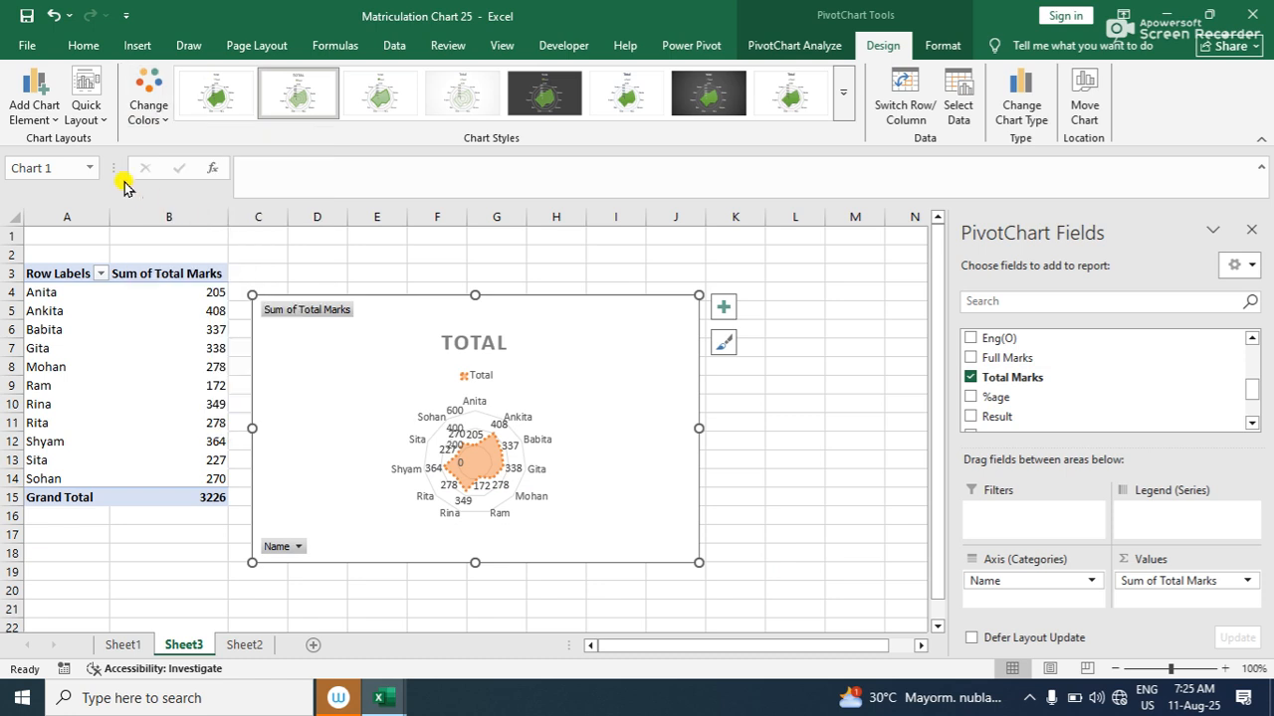
# Apply the quick layout with a chart title, gridlines and the legend beside the radar plot on its right
pyautogui.click(78, 123)
pyautogui.click(193, 167)
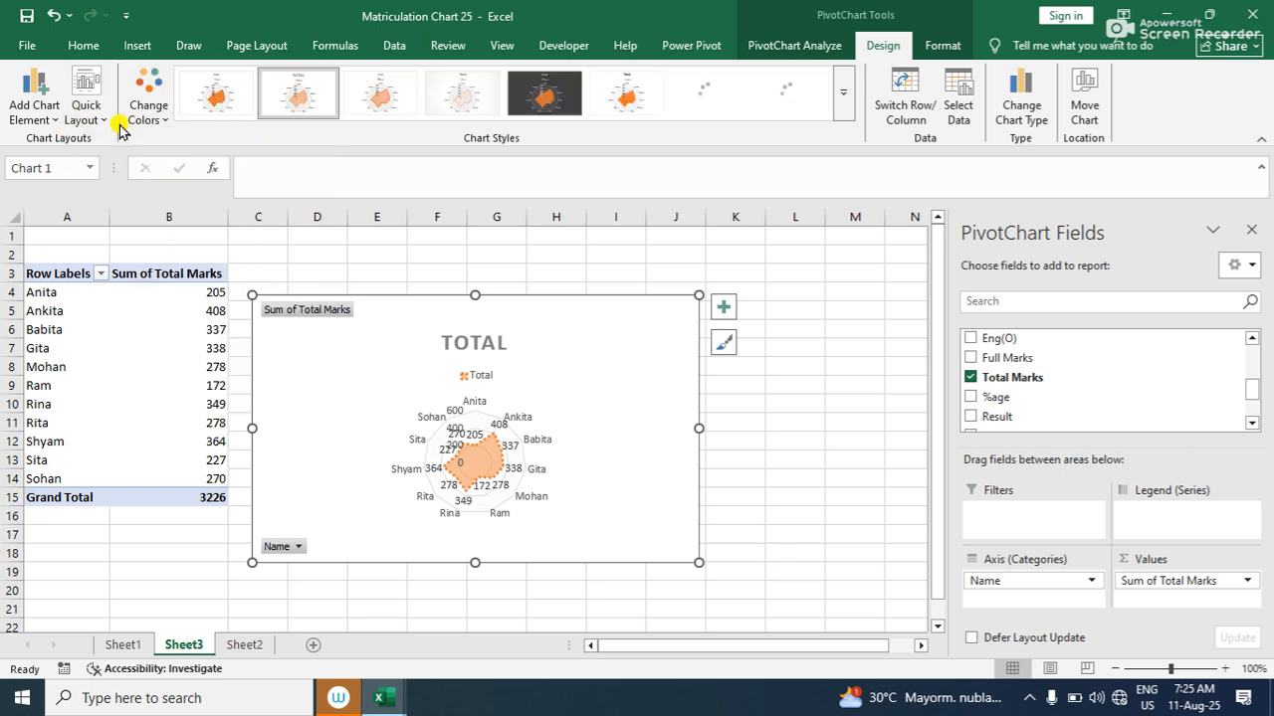
pyautogui.click(85, 107)
pyautogui.click(89, 167)
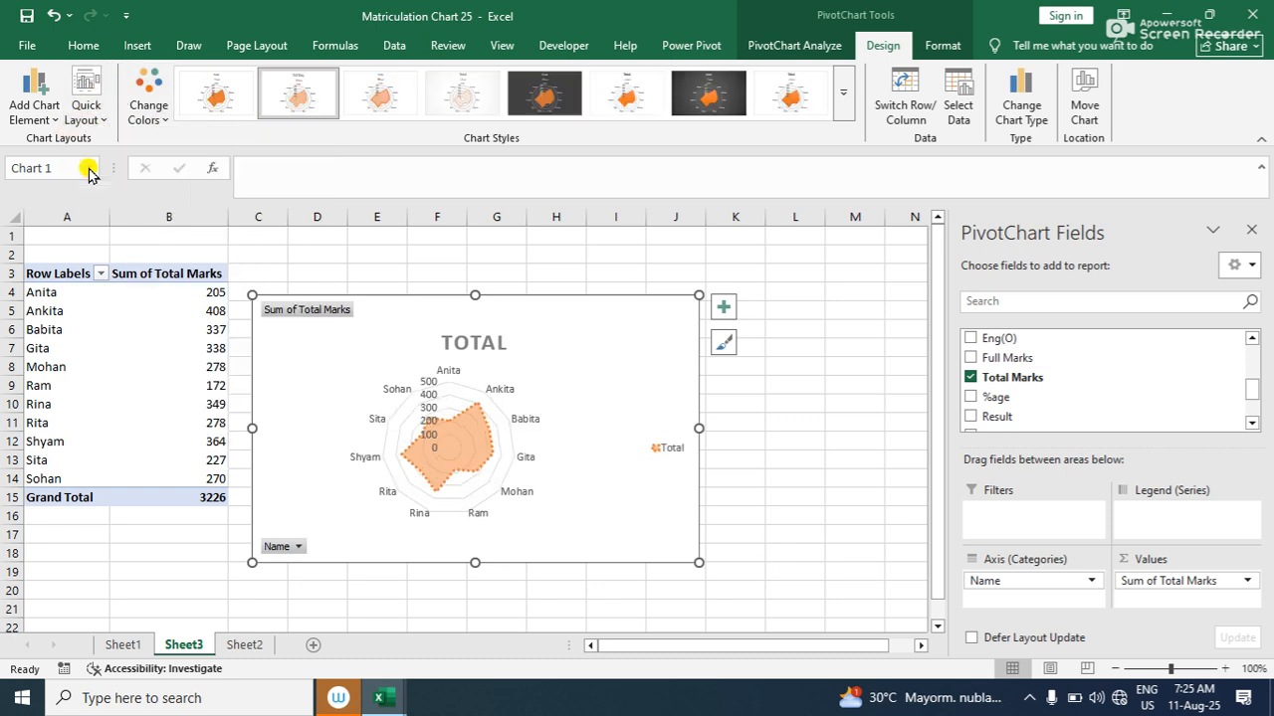
# Examine the chart element options for axes, chart title, data labels, gridlines and legend
pyautogui.click(32, 115)
pyautogui.moveTo(110, 139)
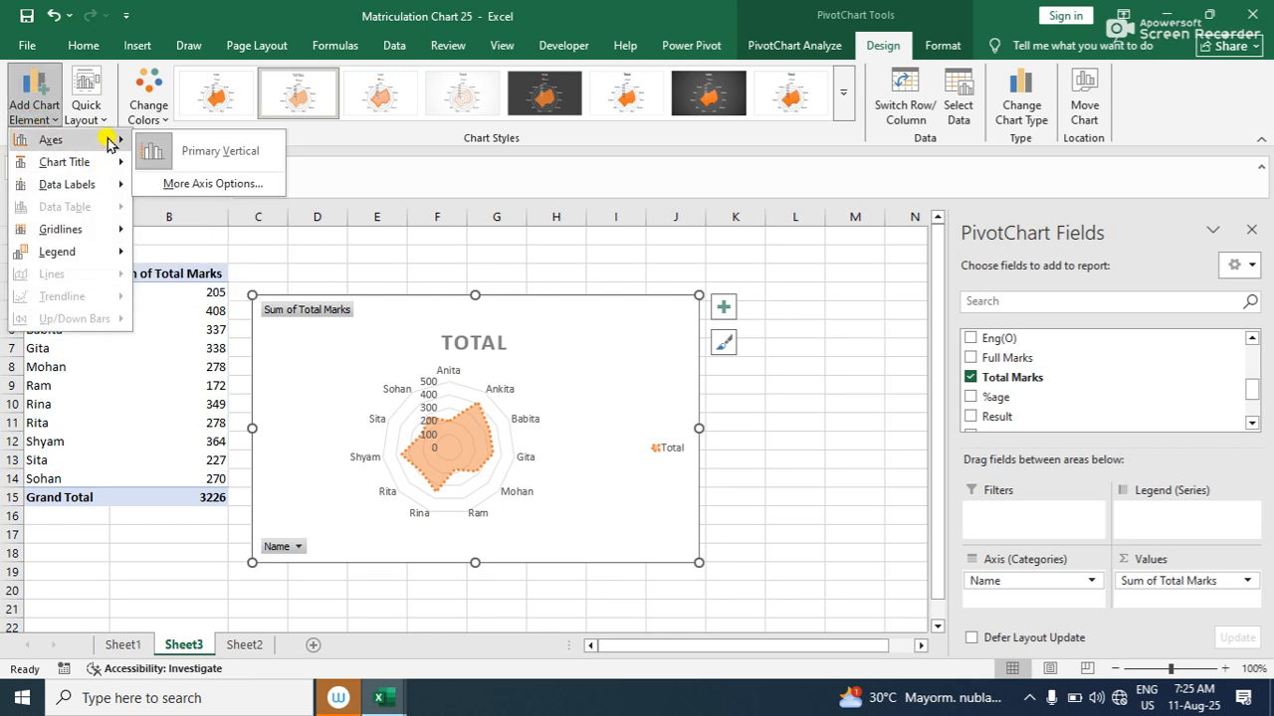
pyautogui.click(199, 151)
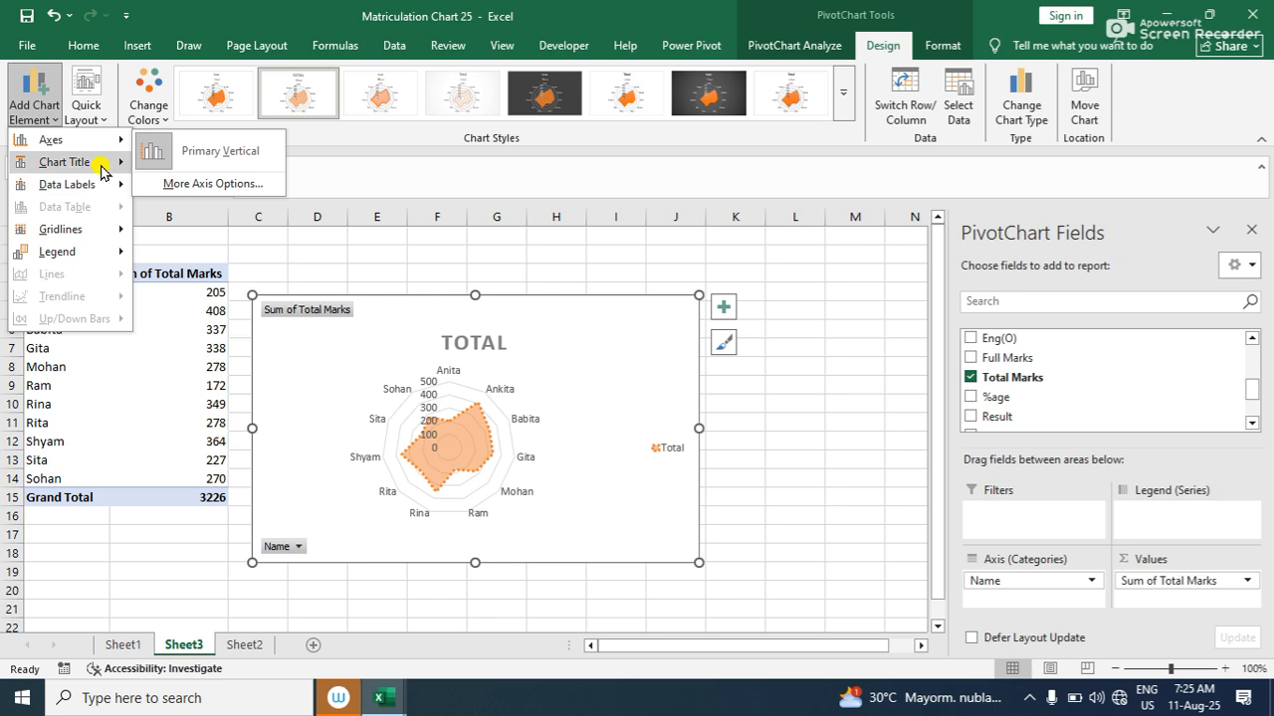
pyautogui.moveTo(125, 161)
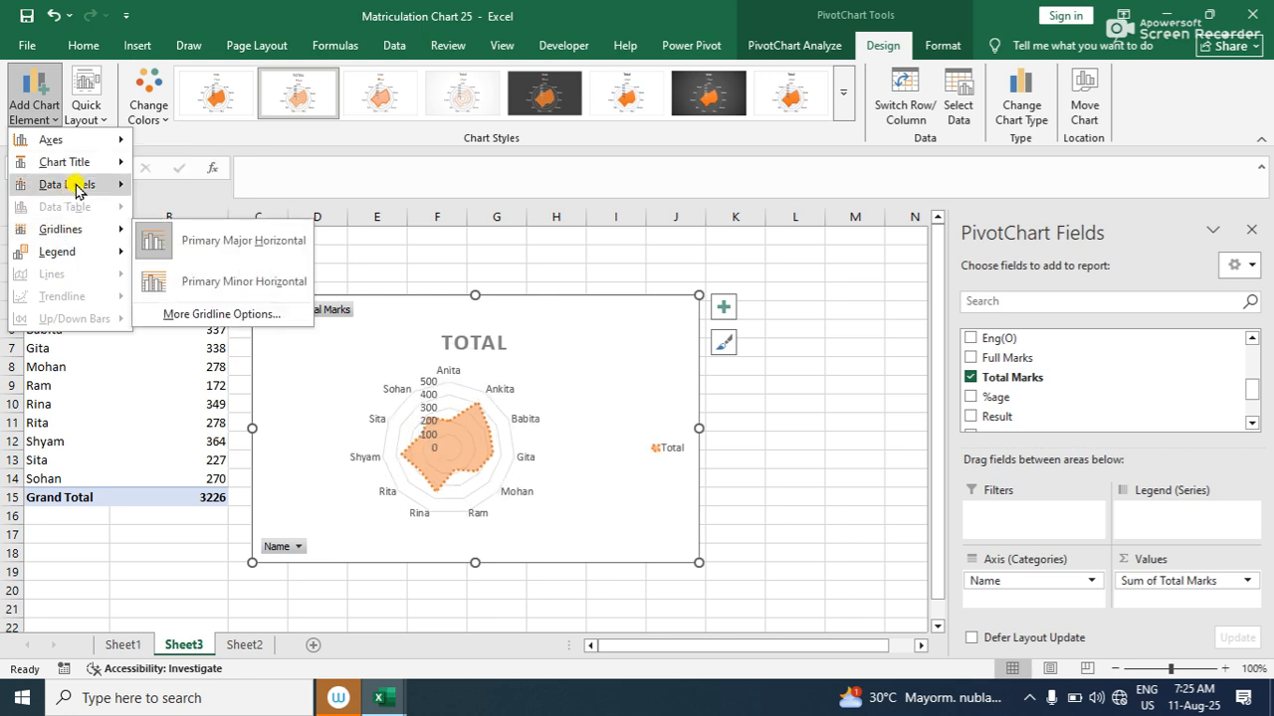
pyautogui.moveTo(86, 184)
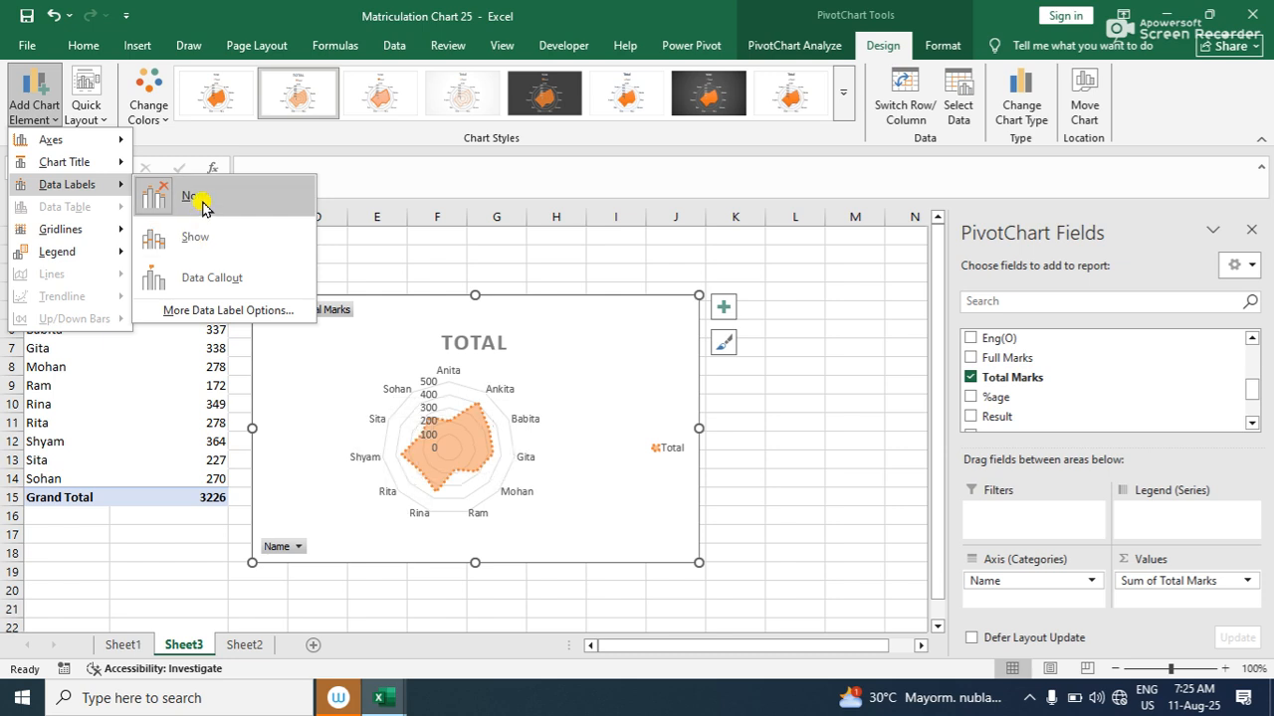
pyautogui.moveTo(79, 231)
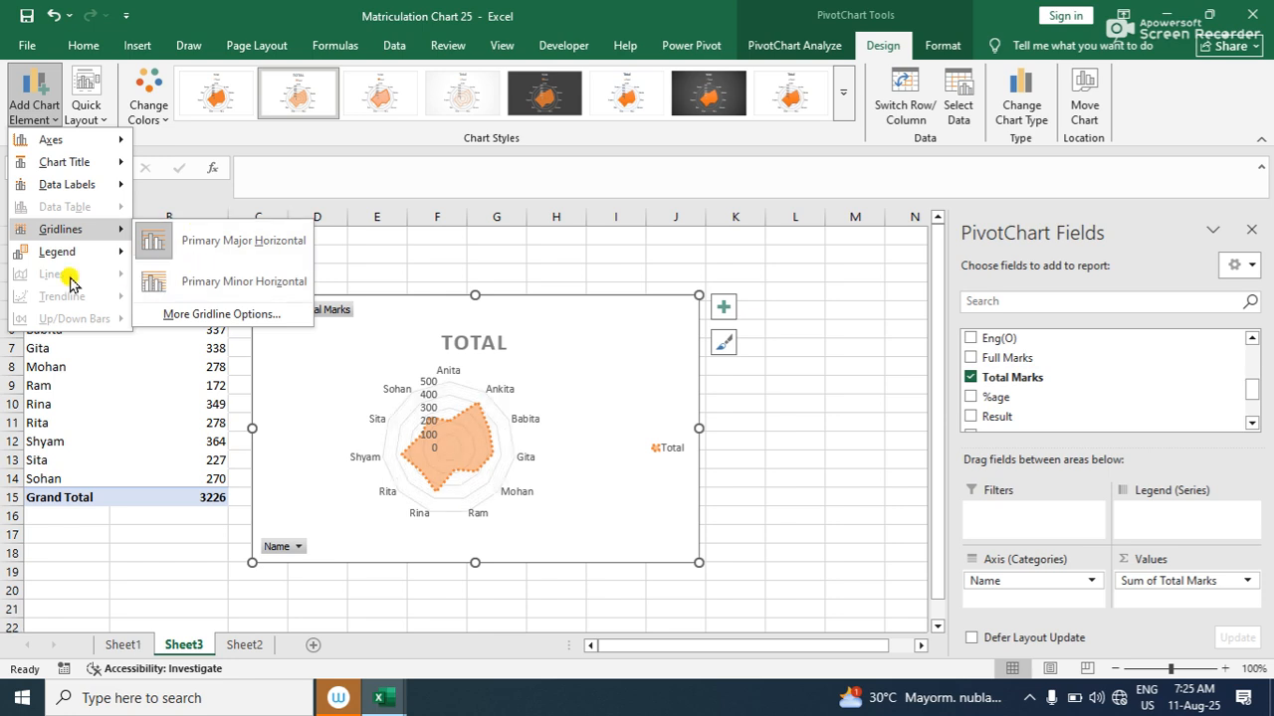
pyautogui.moveTo(103, 250)
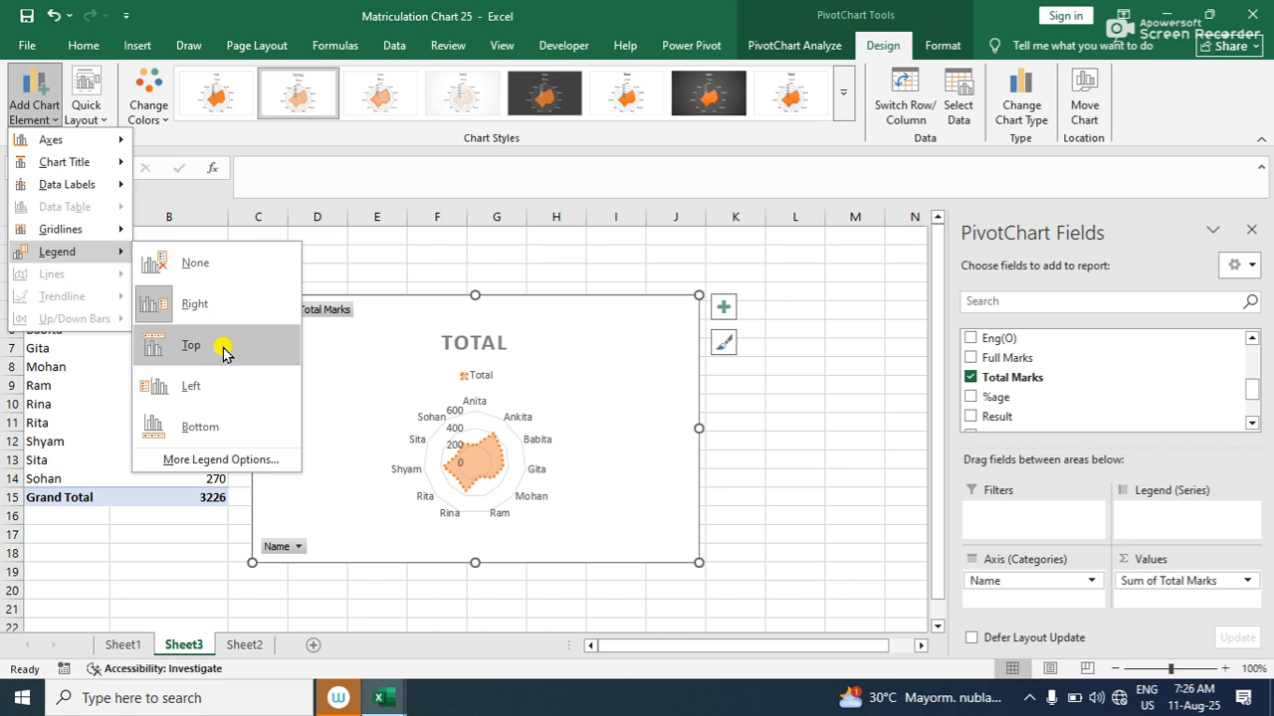
pyautogui.click(555, 215)
# Show the radar chart's data labels and hide its axes, chart title, gridlines and legend
pyautogui.click(722, 306)
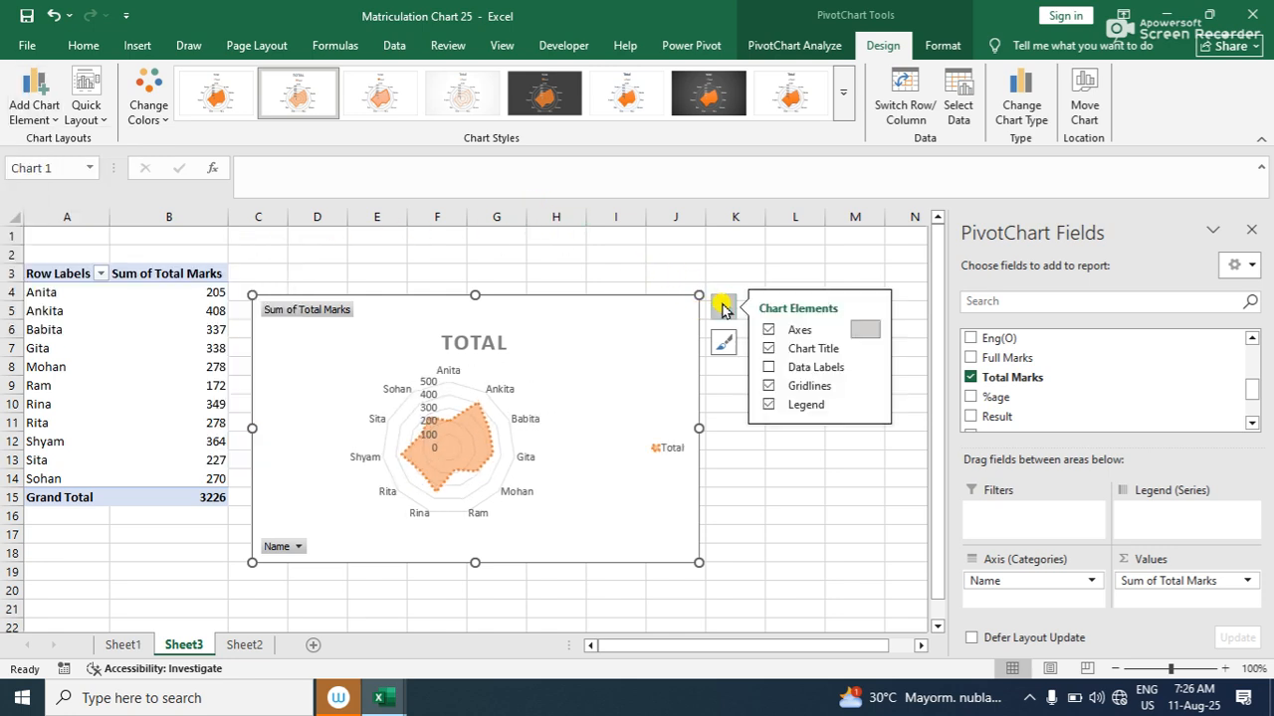
pyautogui.click(766, 349)
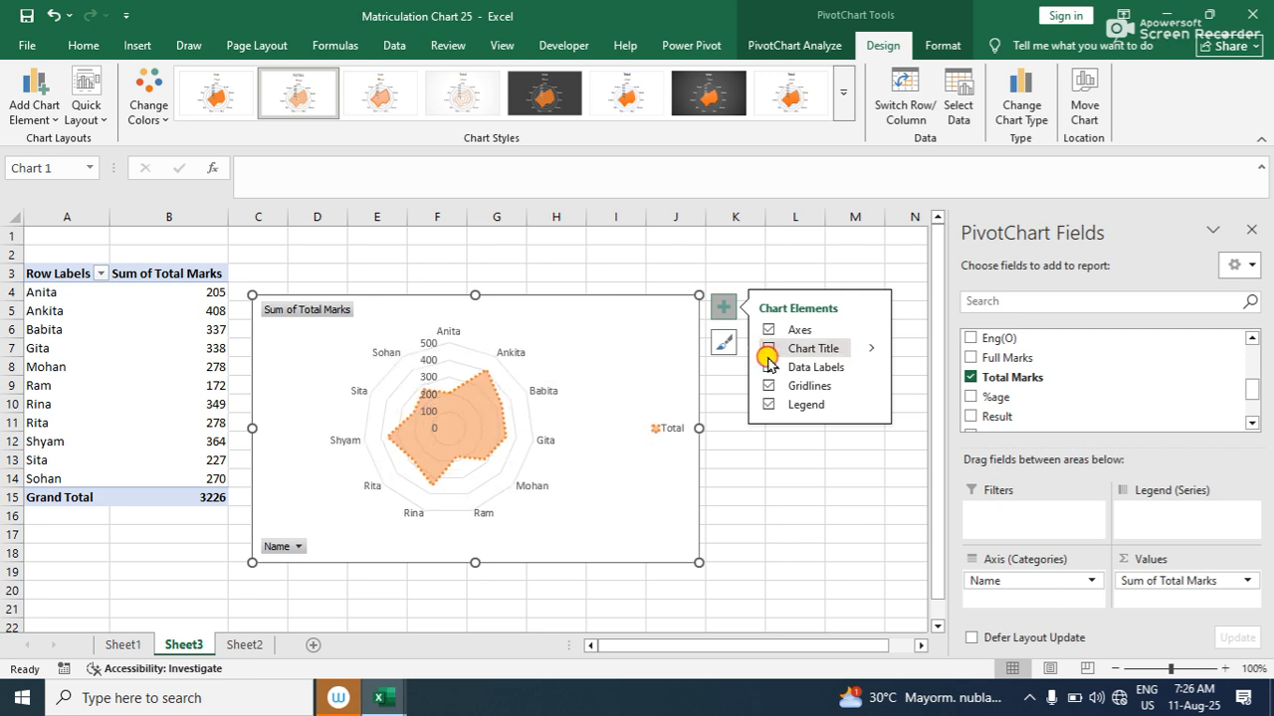
pyautogui.click(767, 354)
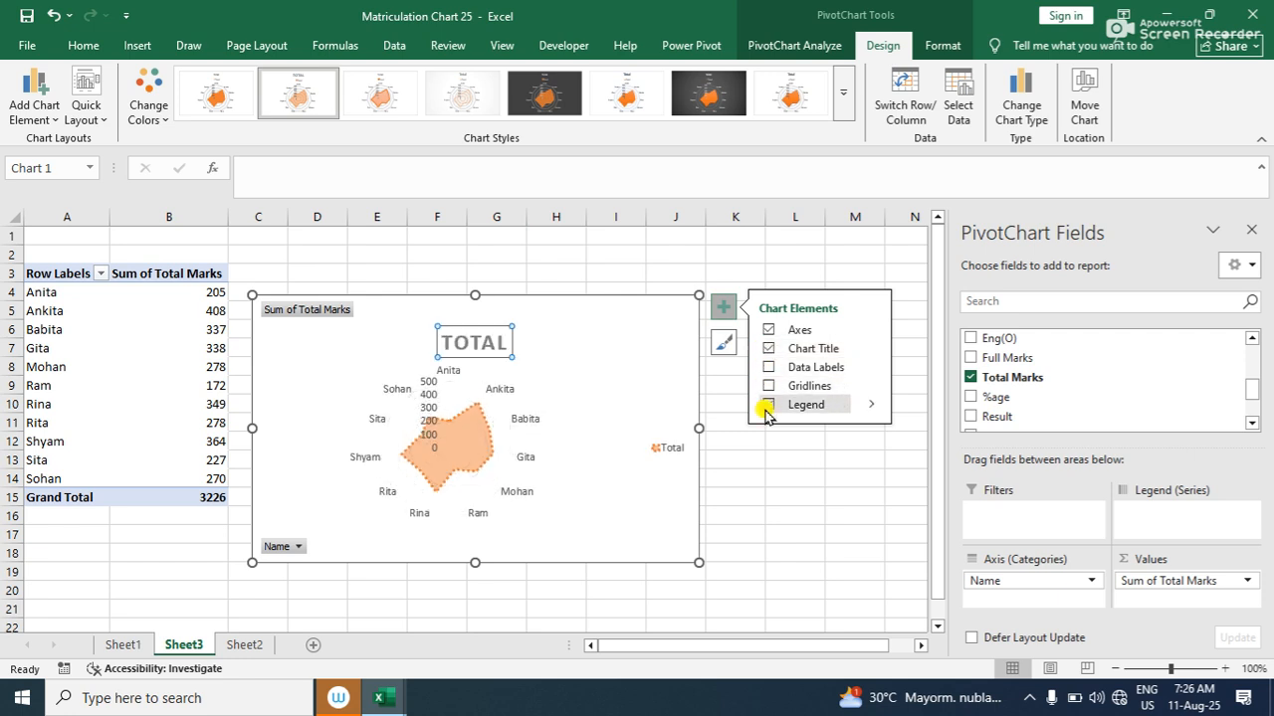
pyautogui.click(767, 405)
pyautogui.click(767, 367)
pyautogui.click(767, 349)
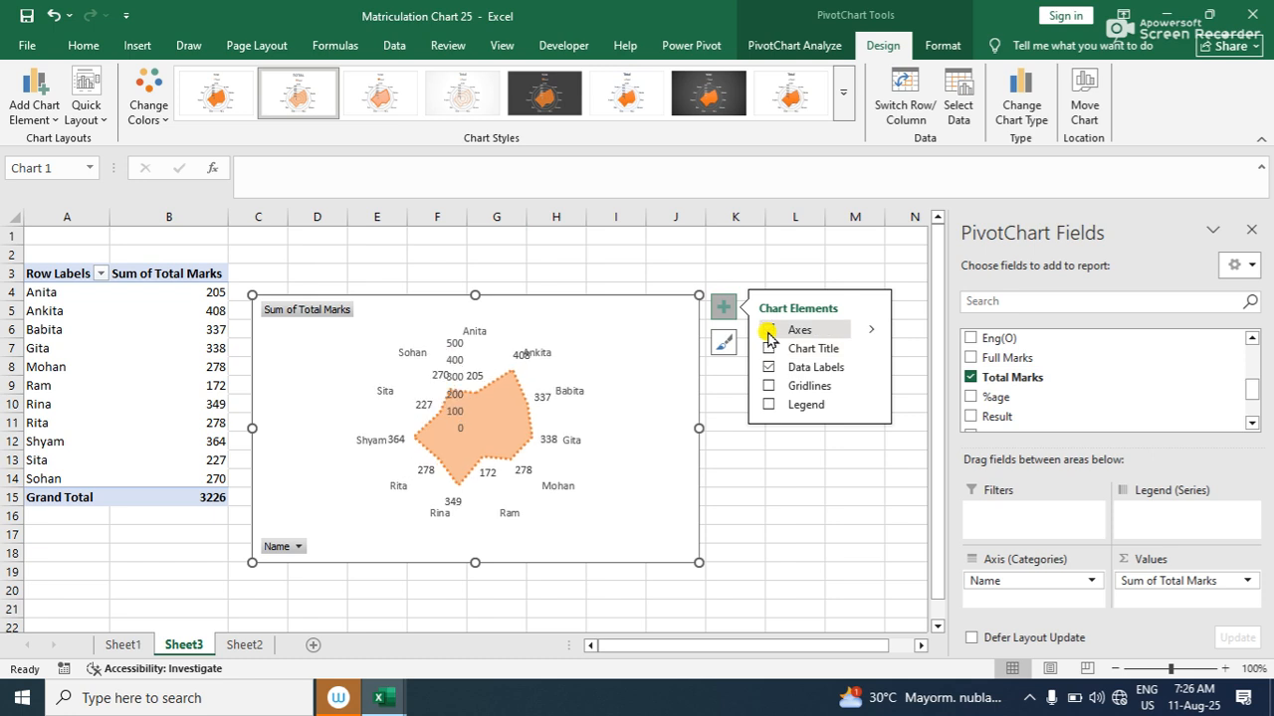
# Apply the last chart style, with the solid shaded fill on a white background, to the radar chart
pyautogui.click(725, 342)
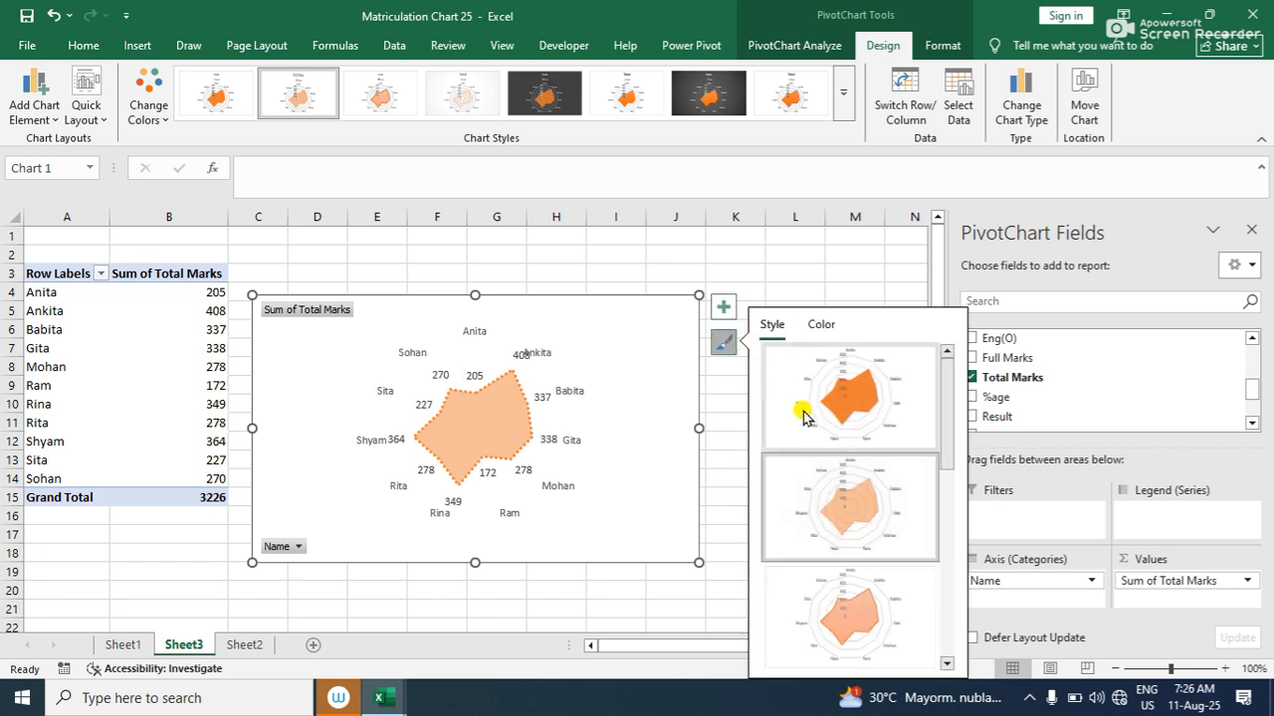
pyautogui.click(846, 444)
pyautogui.click(824, 471)
pyautogui.scroll(-3, 825, 532)
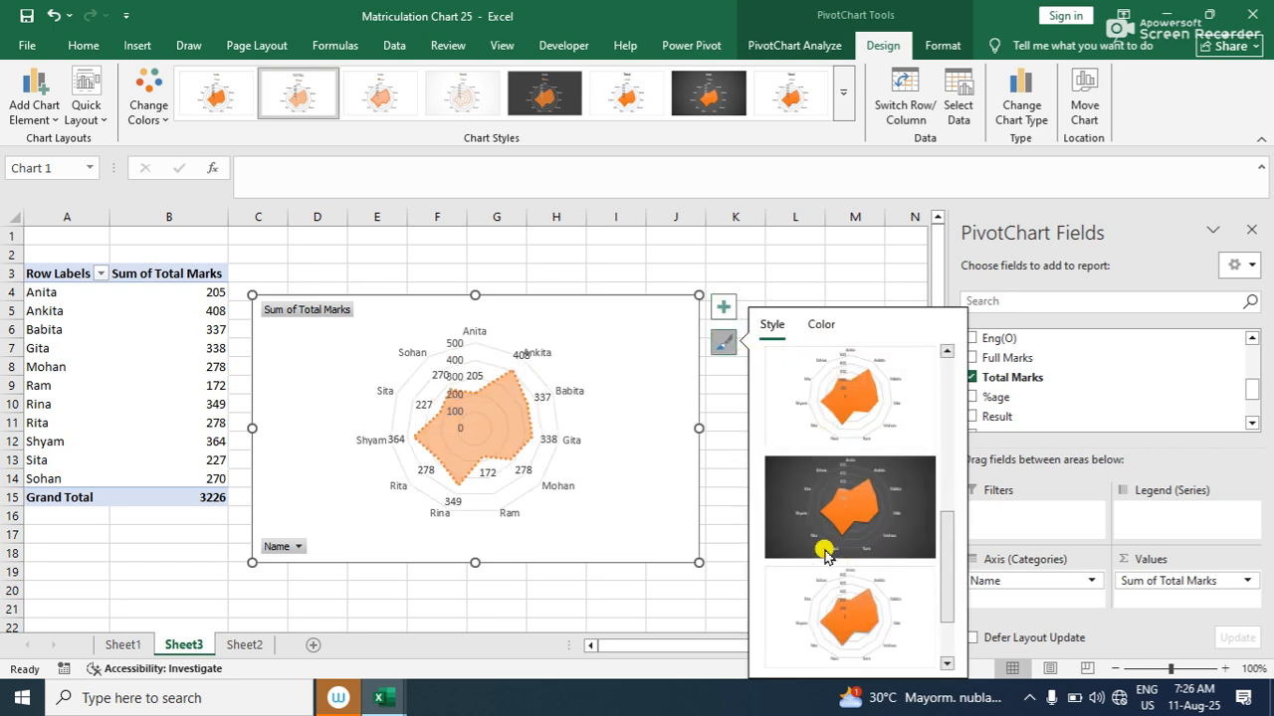
pyautogui.click(831, 625)
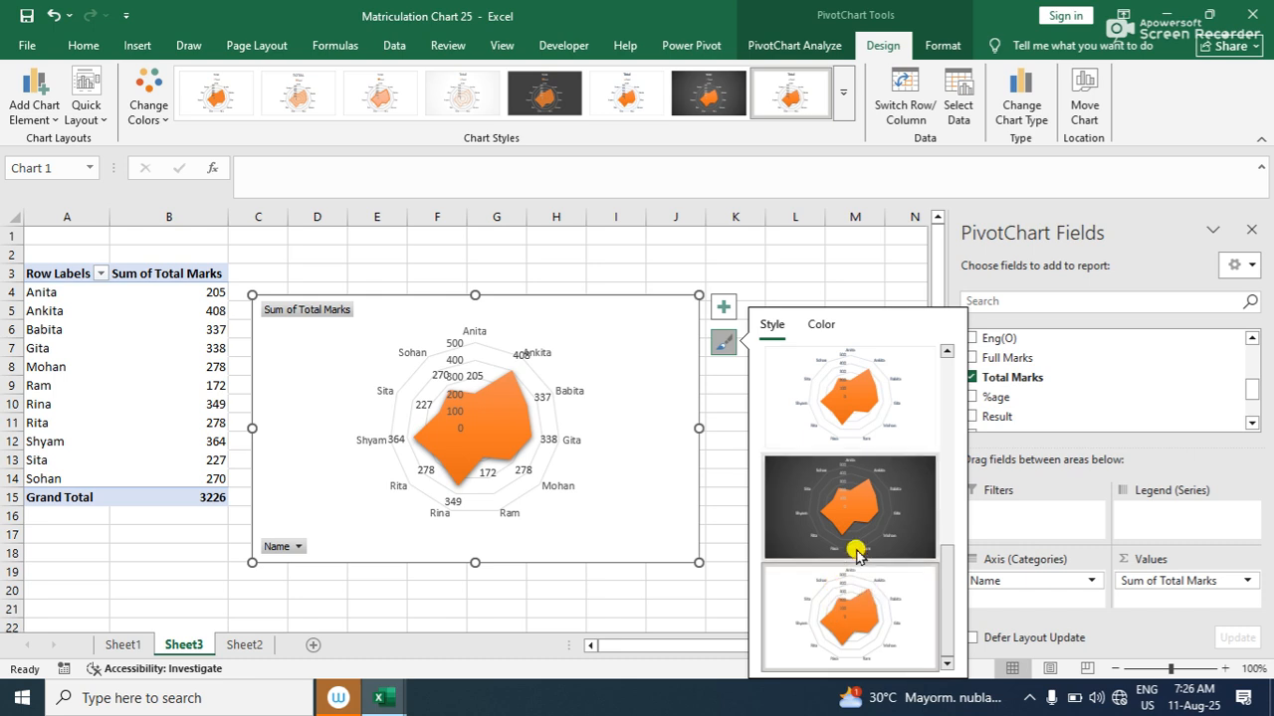
# Recolor the radar chart with the colorful palette that starts with green and deselect the chart
pyautogui.click(829, 330)
pyautogui.click(828, 411)
pyautogui.click(827, 466)
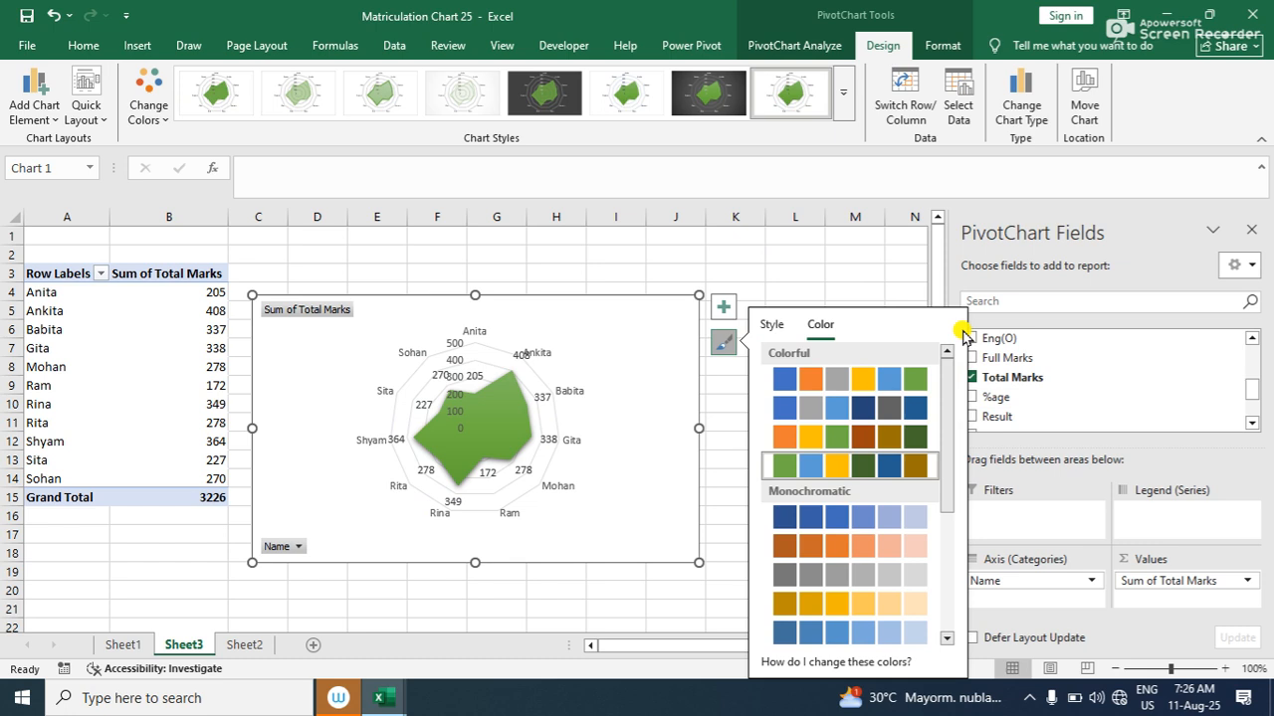
pyautogui.click(875, 249)
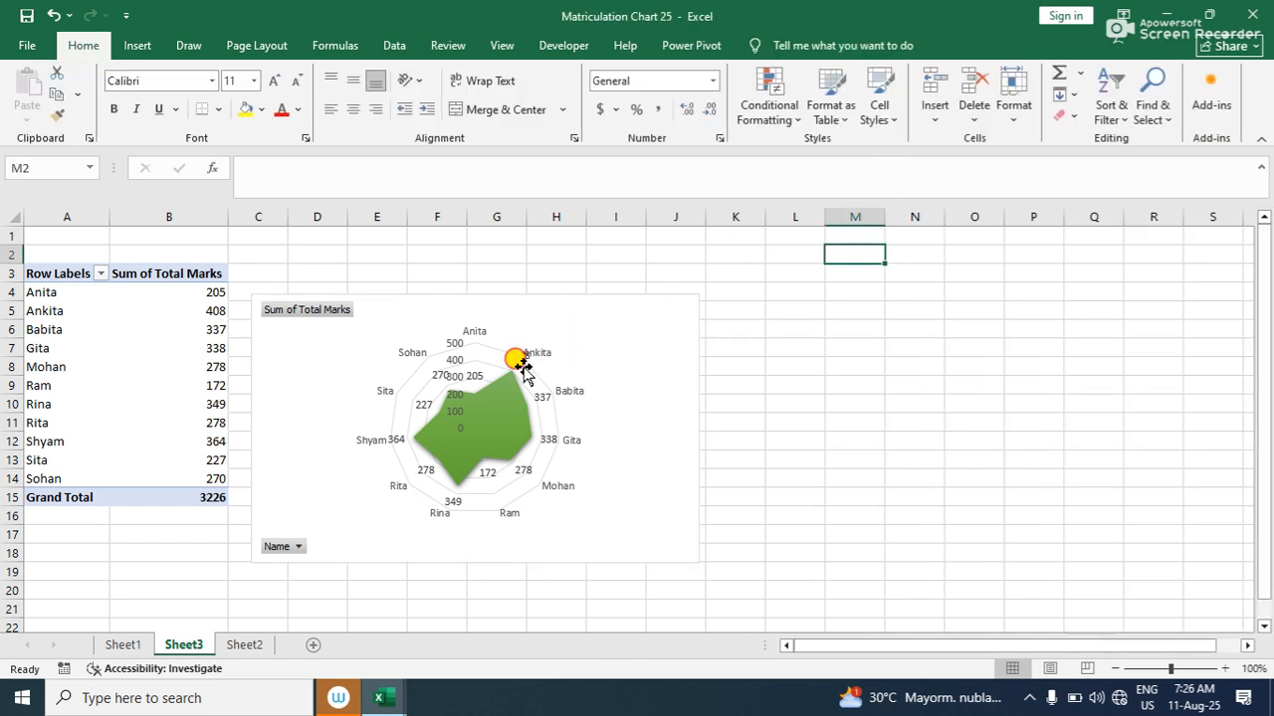
# Try switching the PivotChart's rows and columns, first in its data source settings and then directly, and switch them back
pyautogui.click(524, 368)
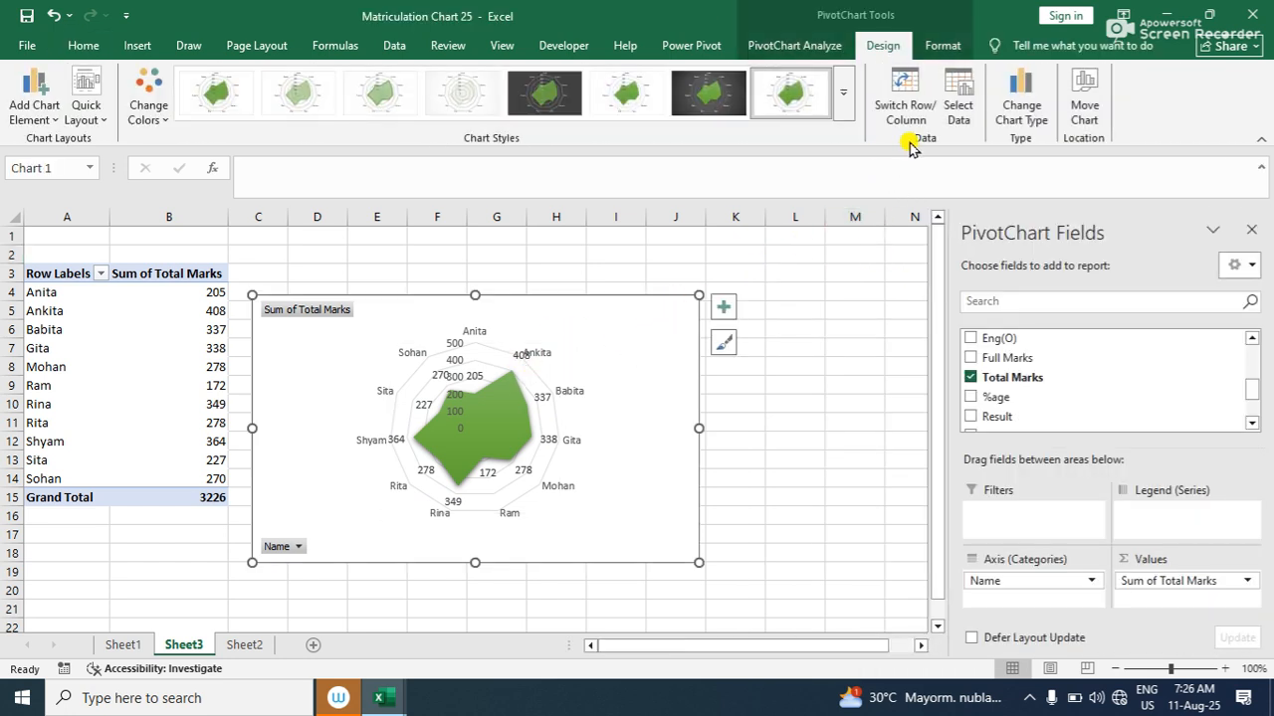
pyautogui.click(957, 106)
pyautogui.click(806, 423)
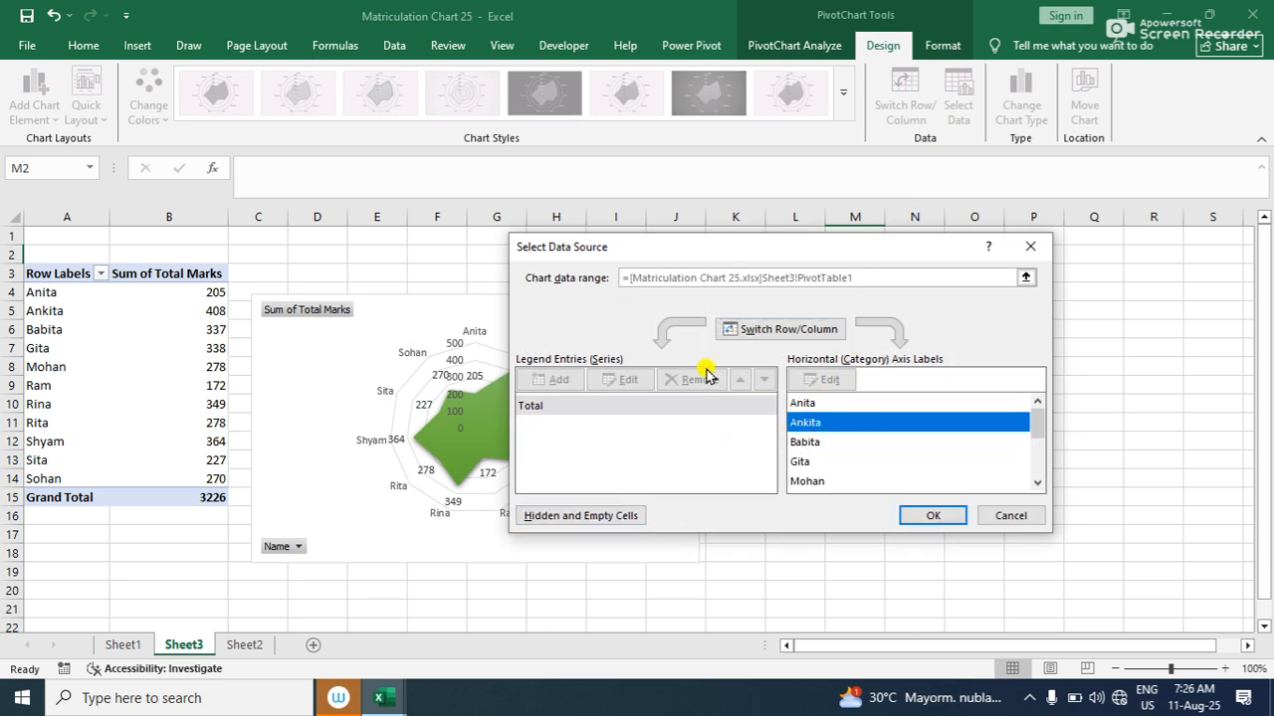
pyautogui.click(799, 332)
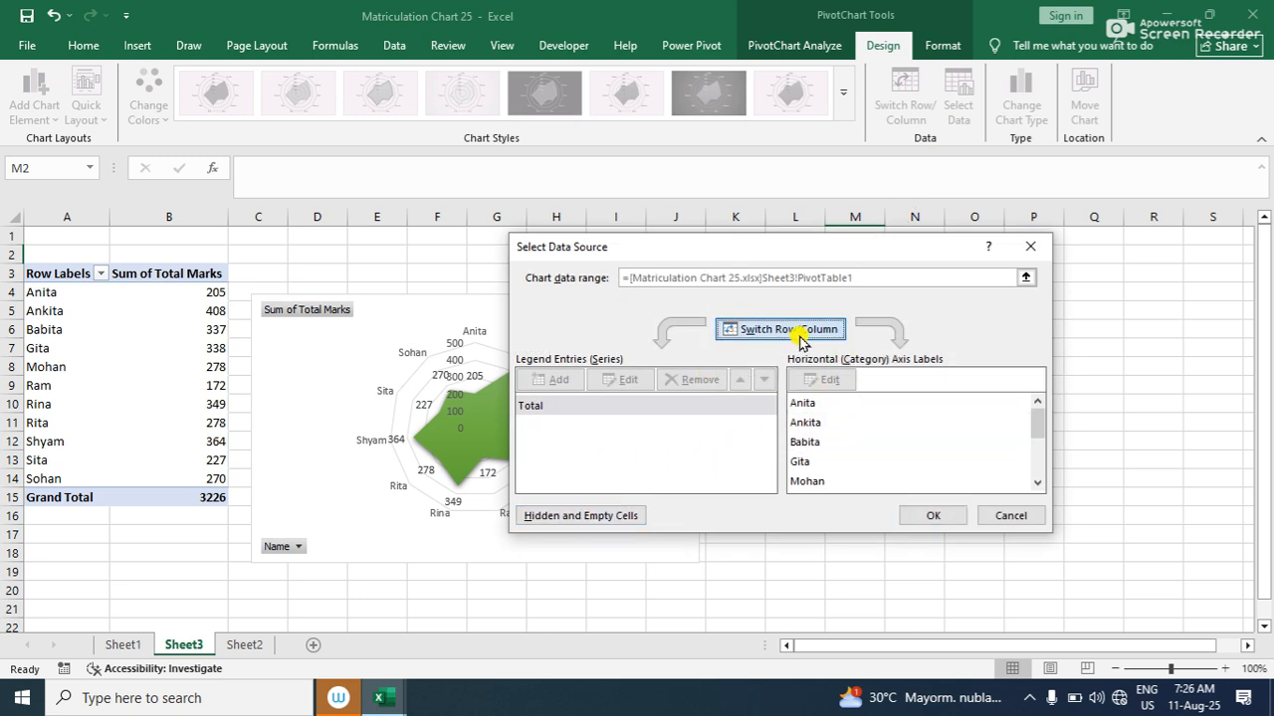
pyautogui.click(801, 332)
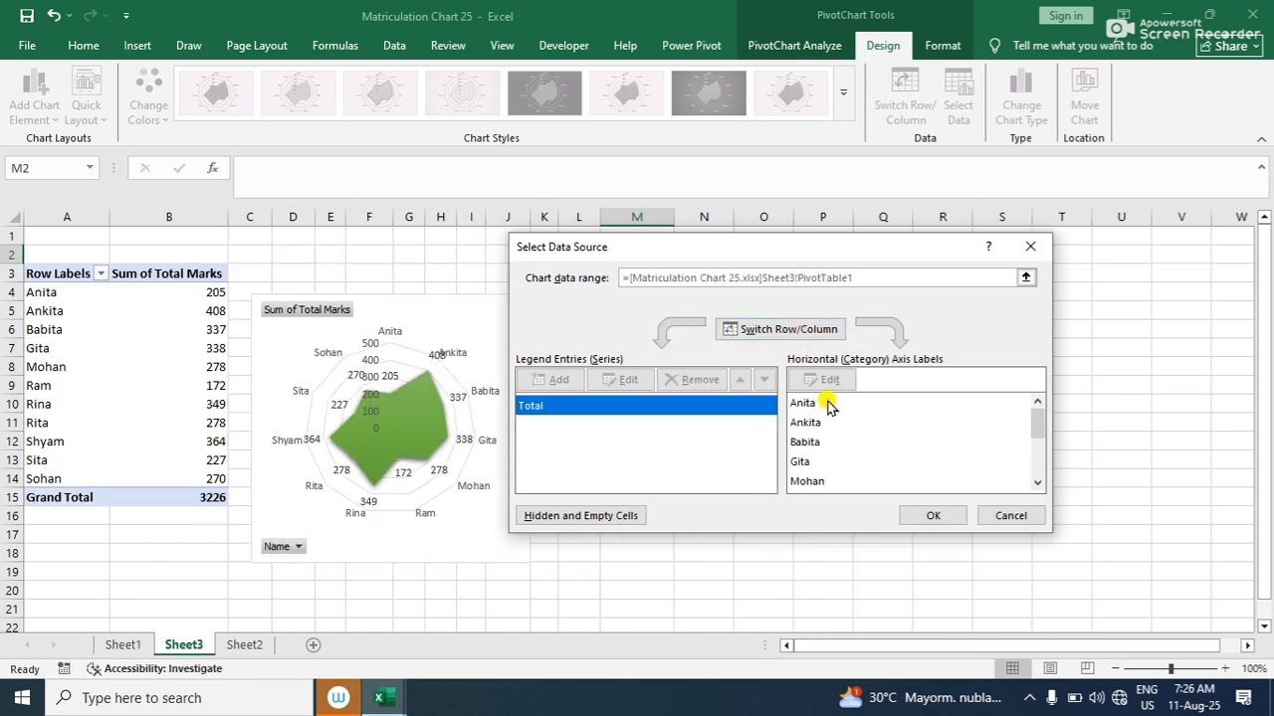
pyautogui.click(988, 519)
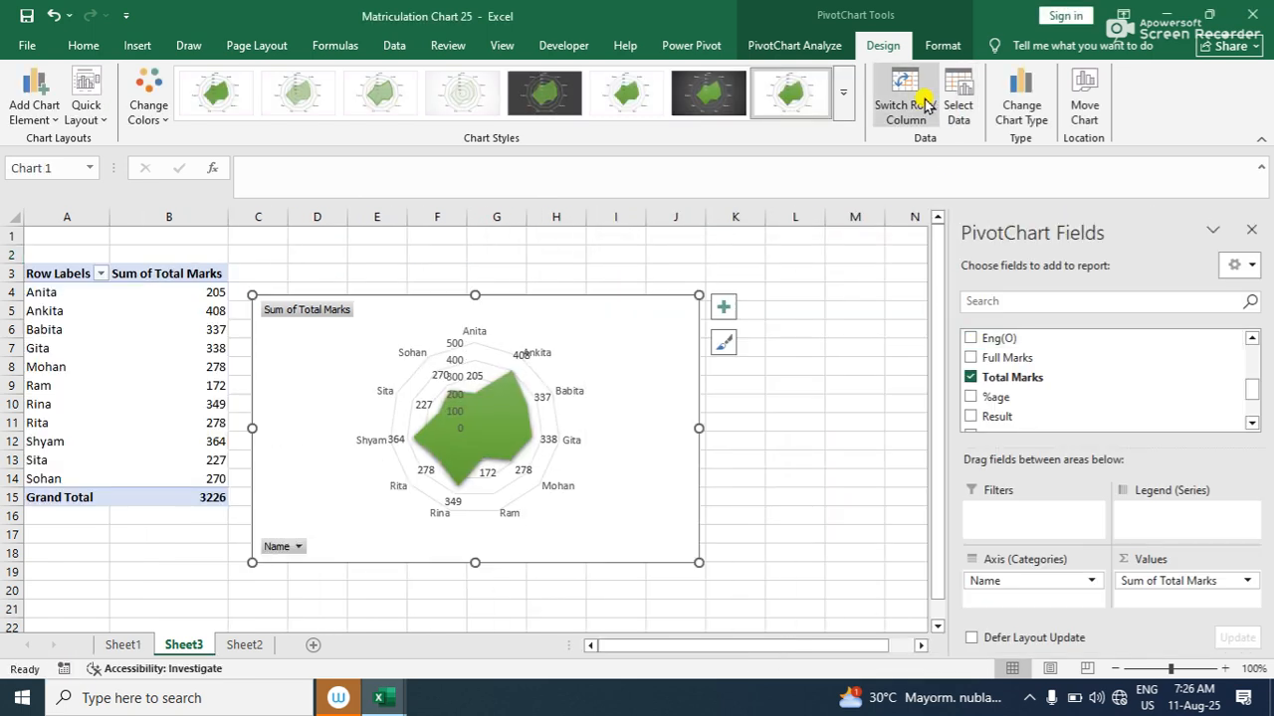
pyautogui.click(925, 105)
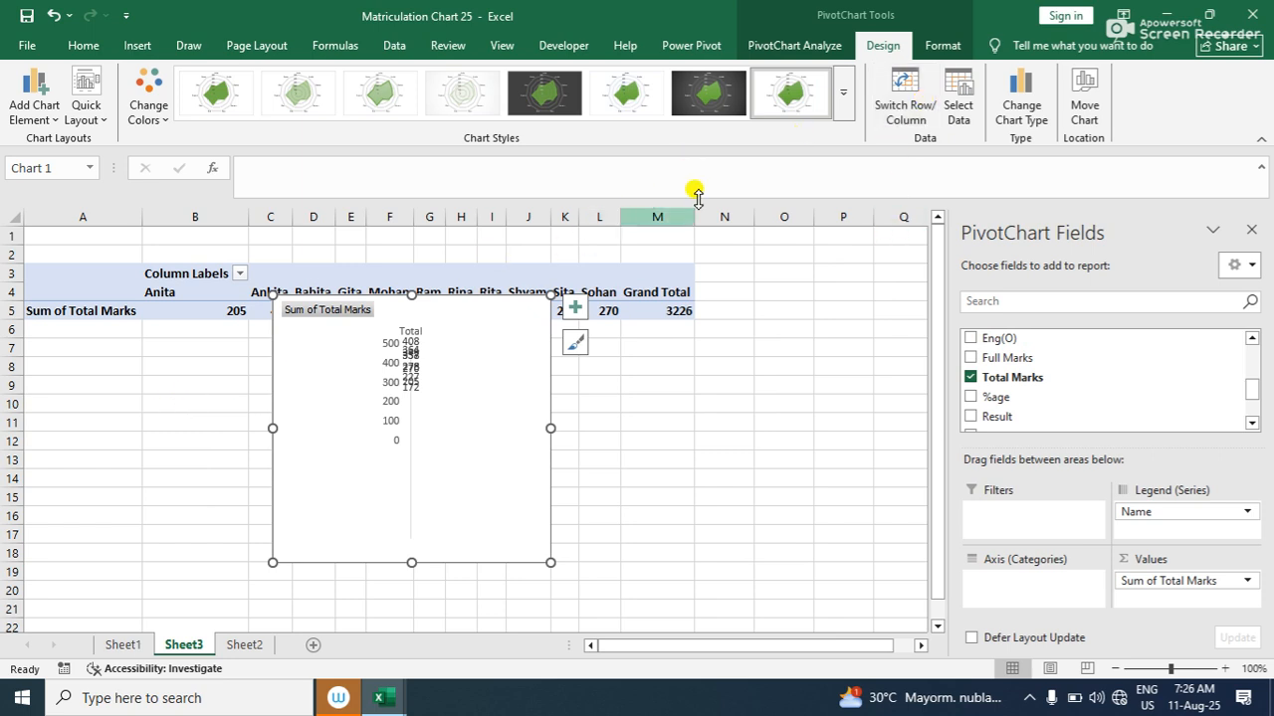
pyautogui.click(907, 108)
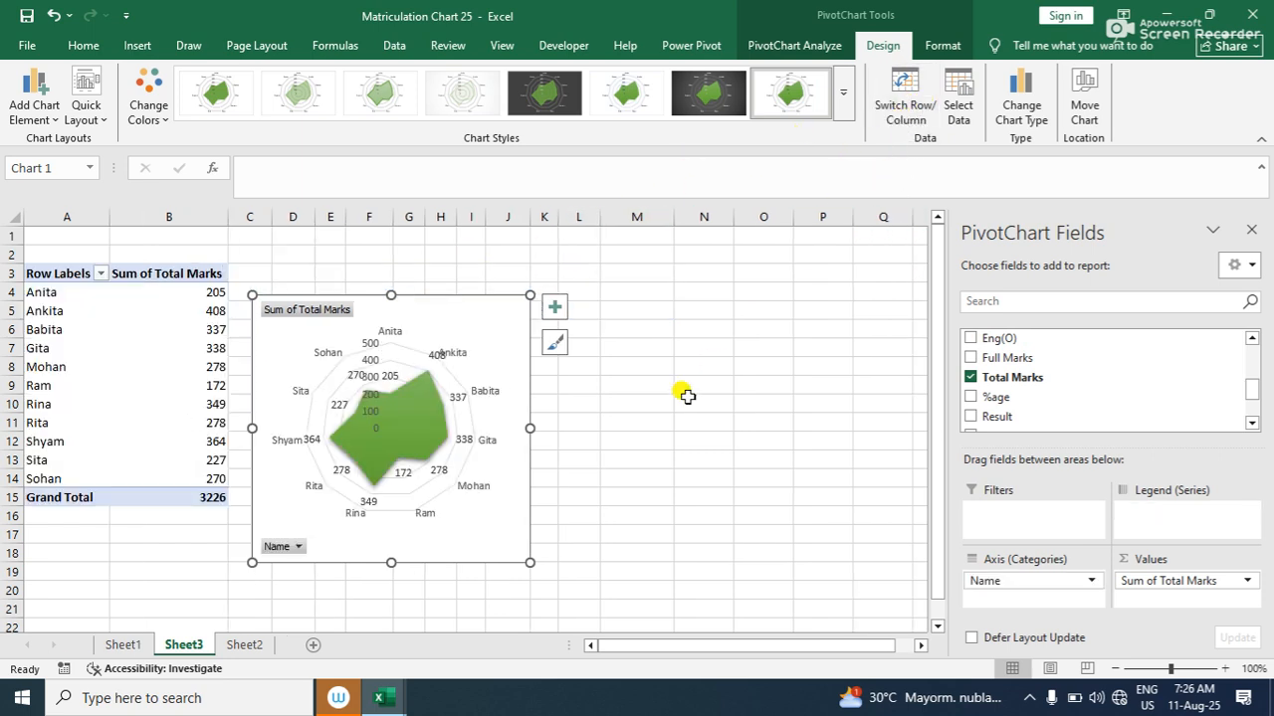
# Move the PivotChart into Sheet2 as an object and reposition it over the columns from Sanskrit to Total Marks
pyautogui.click(1099, 89)
pyautogui.click(751, 388)
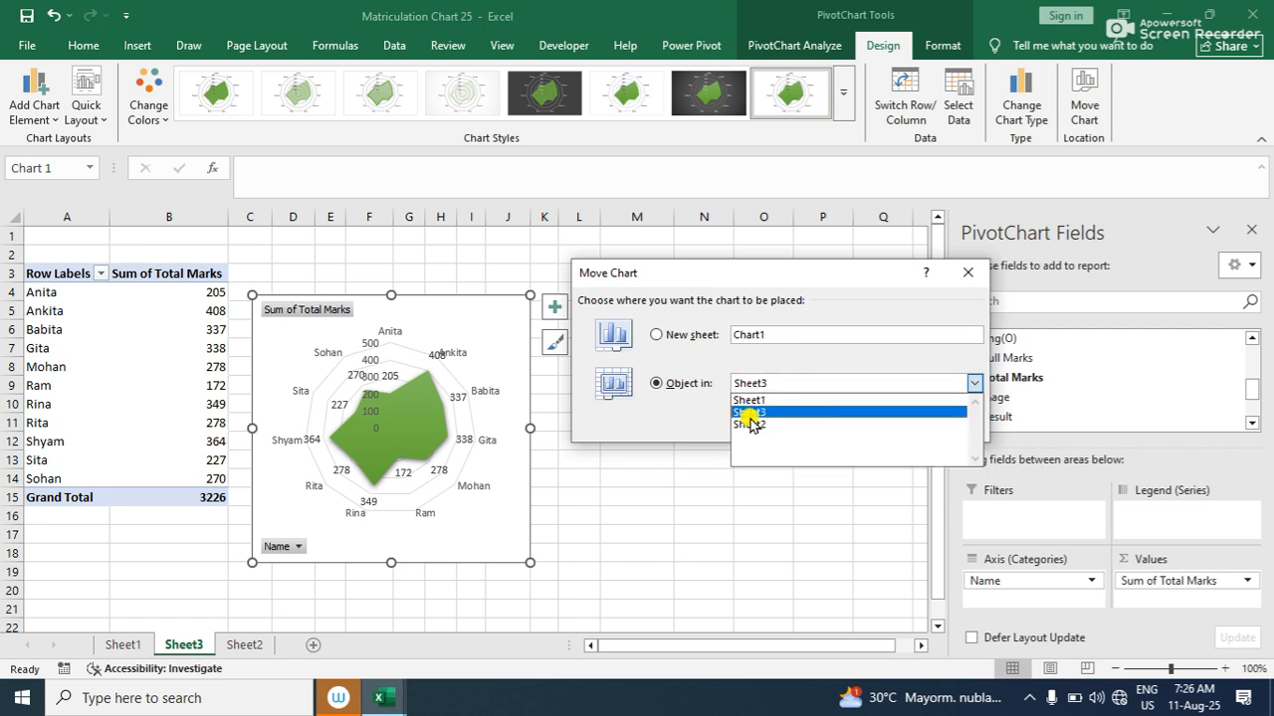
pyautogui.click(756, 429)
pyautogui.click(869, 424)
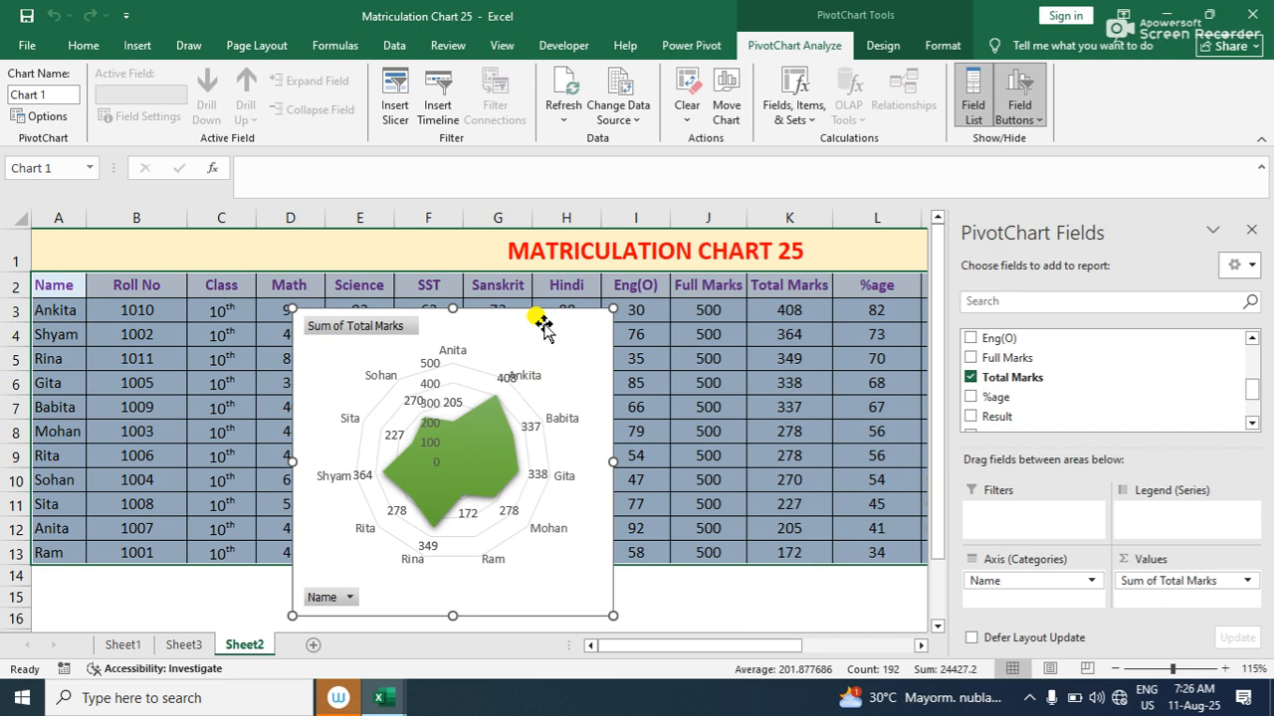
pyautogui.moveTo(547, 324); pyautogui.dragTo(729, 363)
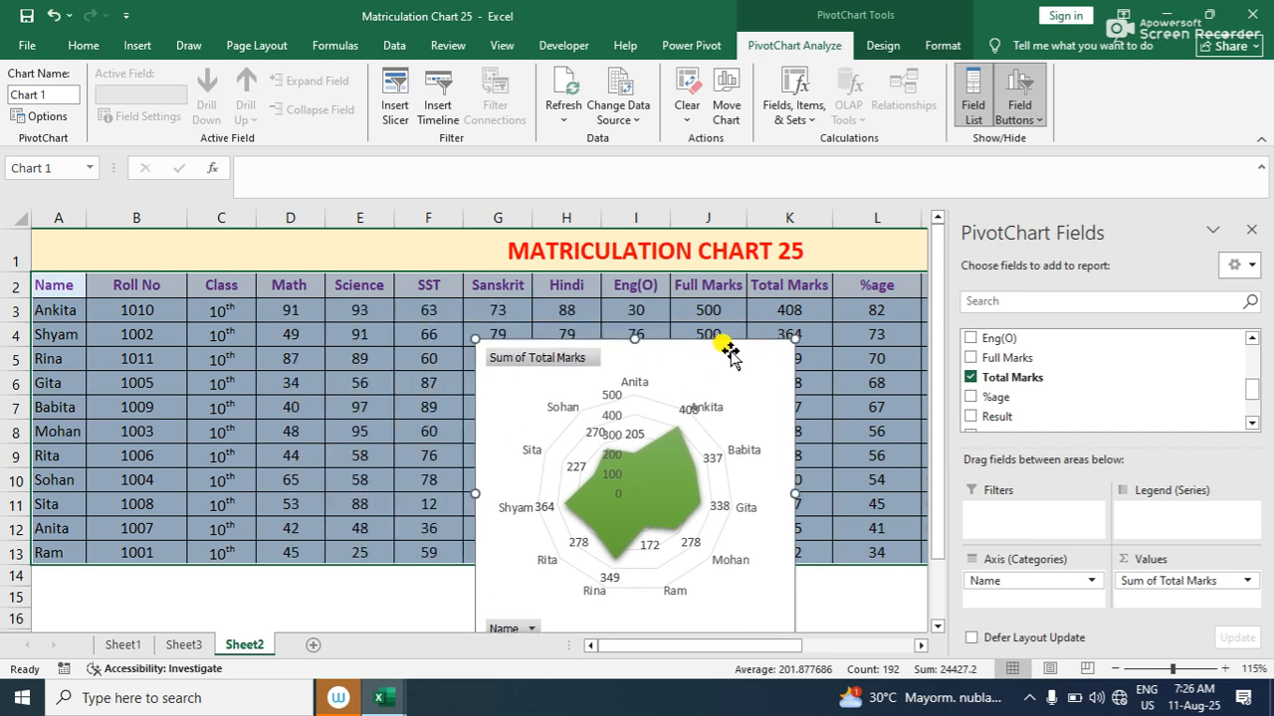
# Close the chart fields and chart area formatting panes, and delete the radar PivotChart from Sheet2
pyautogui.doubleClick(791, 378)
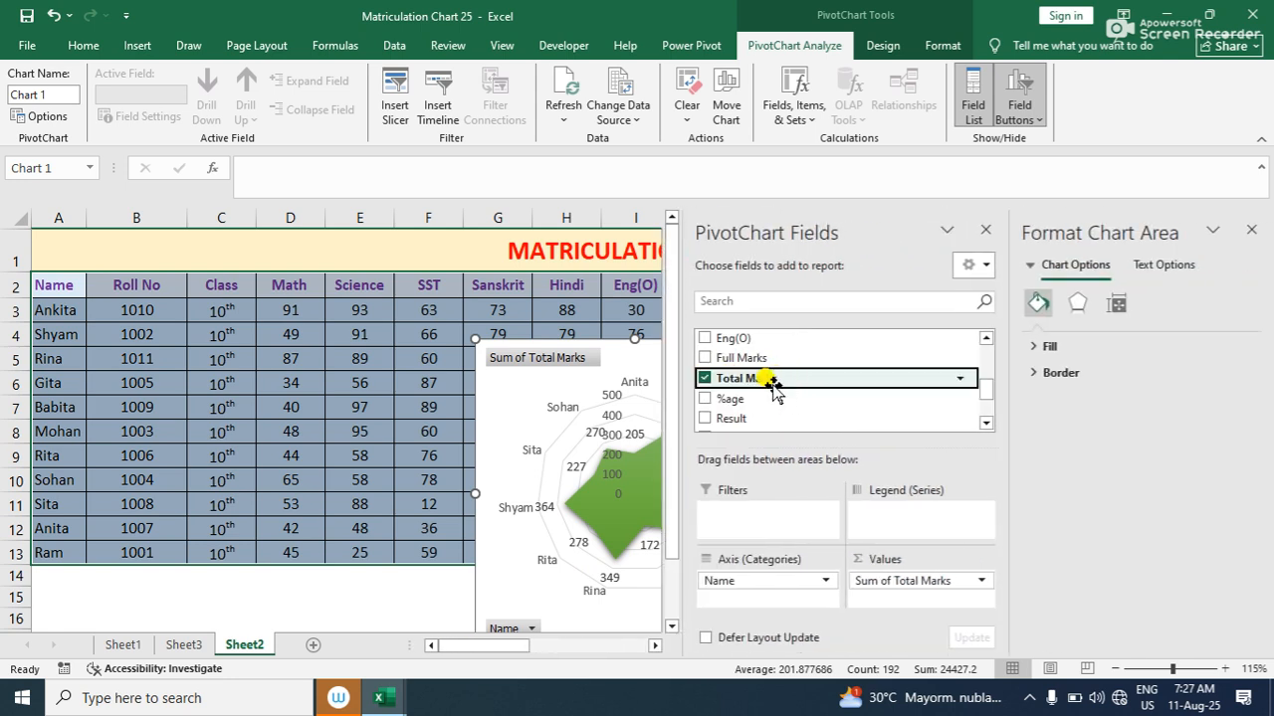
pyautogui.click(985, 230)
pyautogui.click(1251, 230)
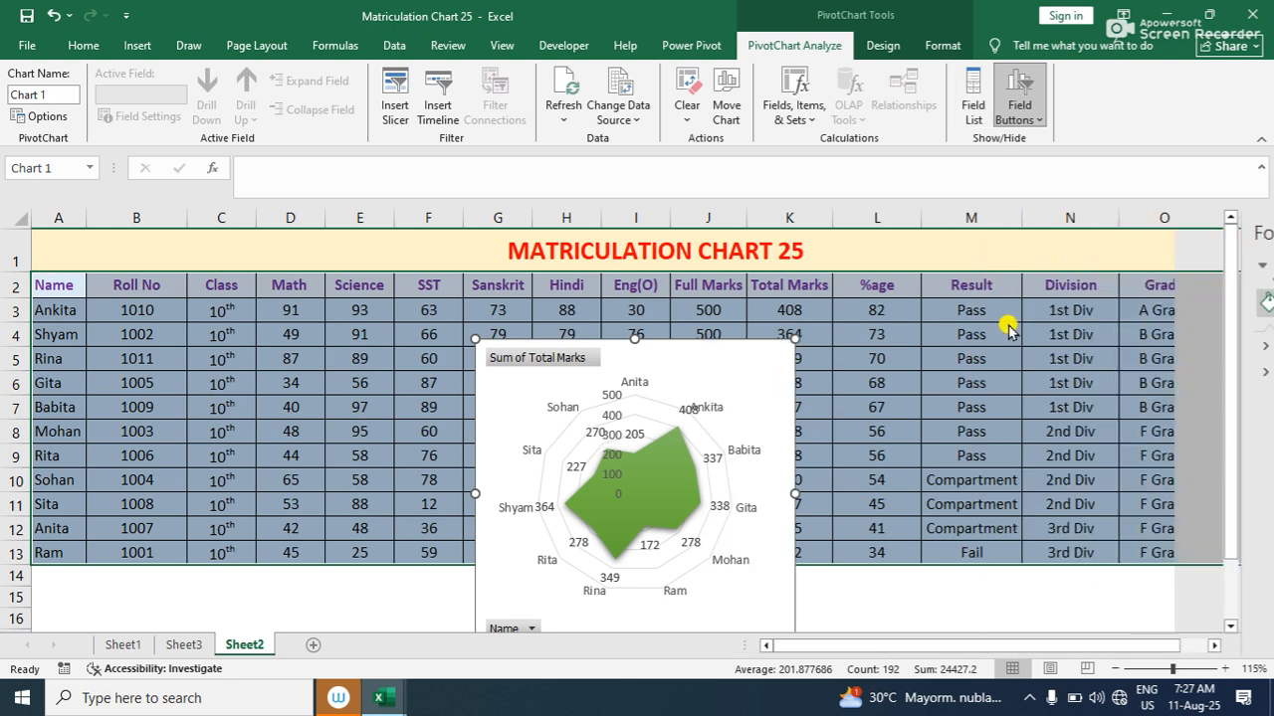
pyautogui.press('Escape')
pyautogui.press('Delete')
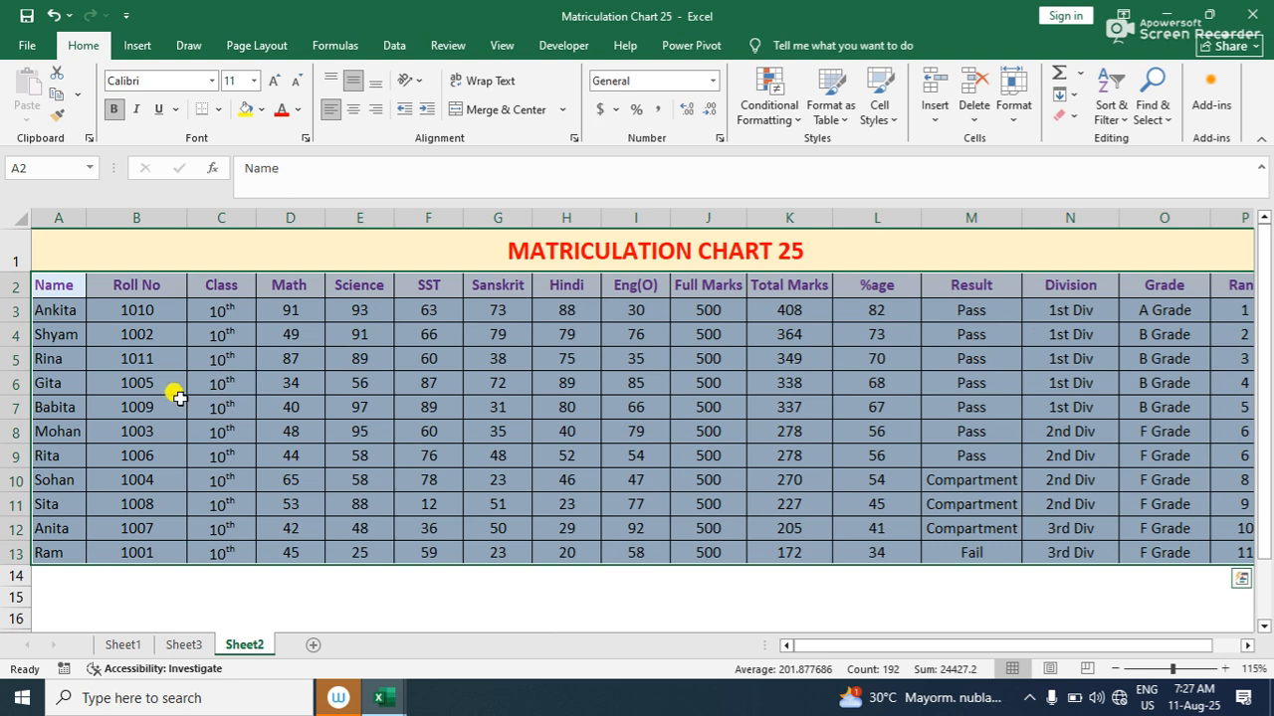
# Select the whole marks table on Sheet2, starting from the Name header, and show the recommended PivotTables for it
pyautogui.click(136, 46)
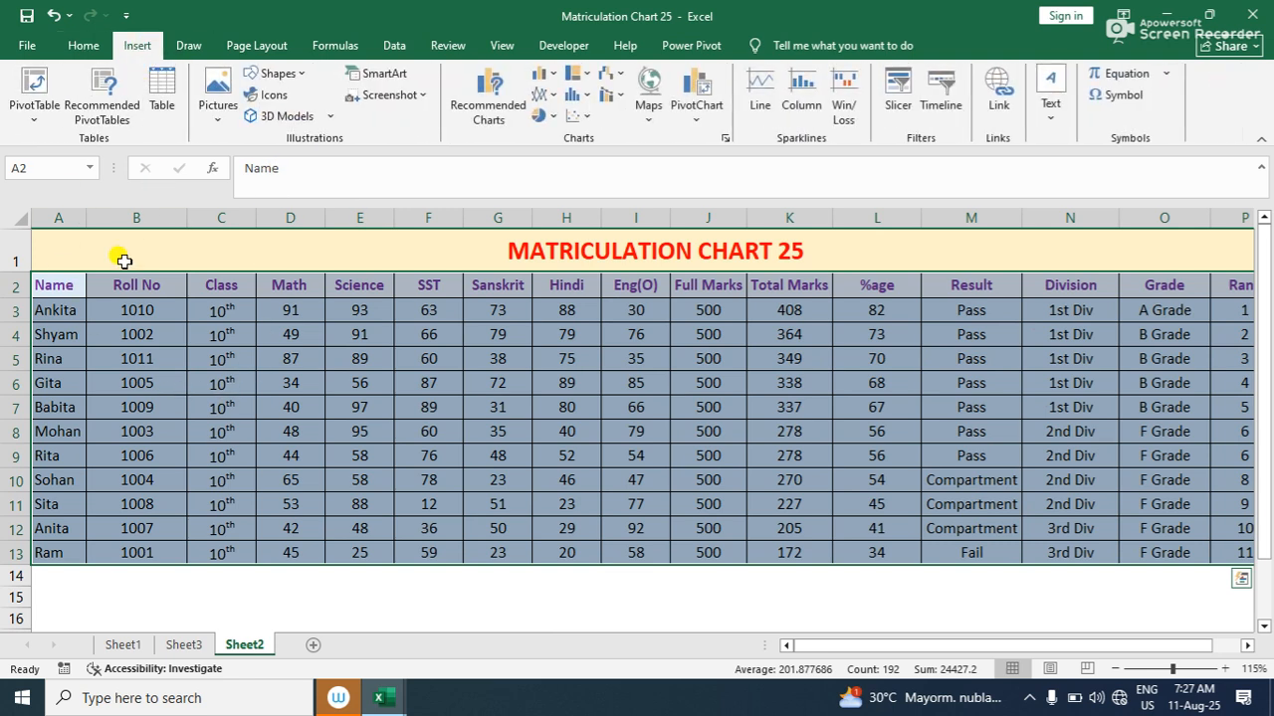
pyautogui.click(55, 338)
pyautogui.moveTo(55, 285); pyautogui.dragTo(1100, 555)
pyautogui.moveTo(961, 648); pyautogui.dragTo(912, 653)
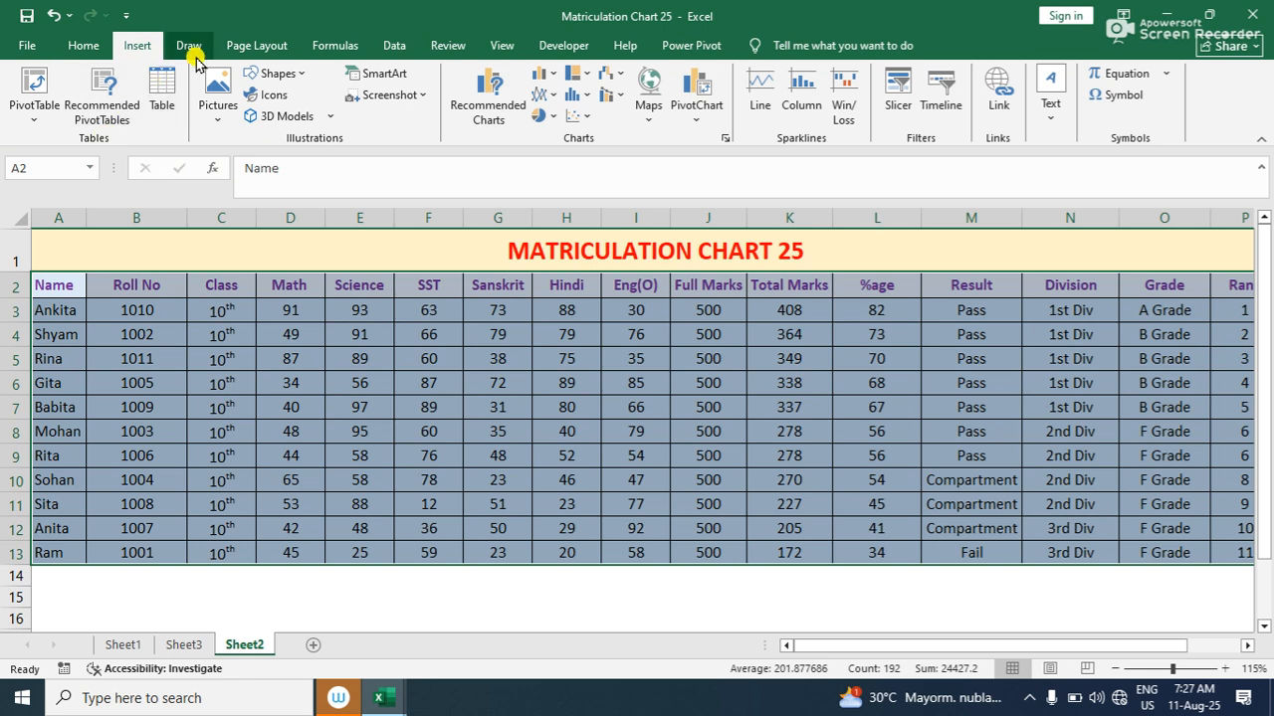
pyautogui.click(99, 94)
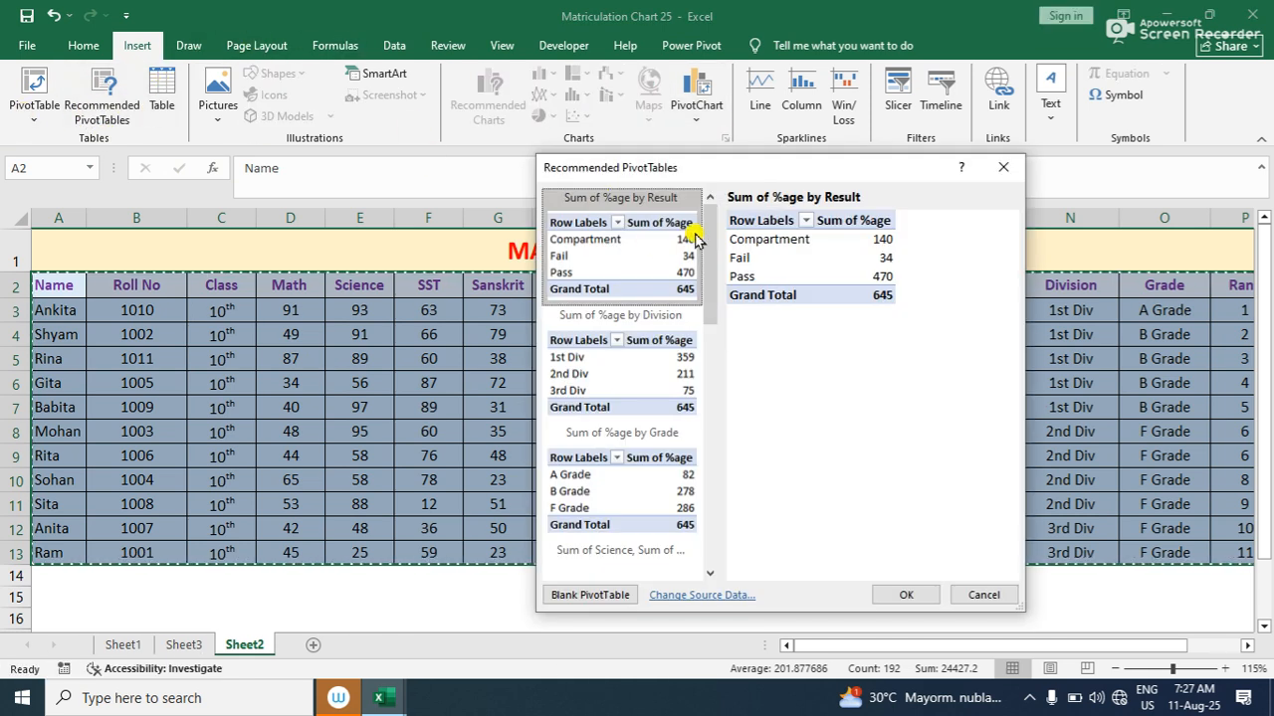
# Preview several recommended PivotTables for the marks table, ending with the Science, SST and Sanskrit sums by grade, and close the suggestions without inserting any
pyautogui.moveTo(708, 228); pyautogui.dragTo(712, 199)
pyautogui.click(638, 370)
pyautogui.moveTo(704, 256); pyautogui.dragTo(708, 552)
pyautogui.click(617, 416)
pyautogui.click(669, 542)
pyautogui.click(647, 406)
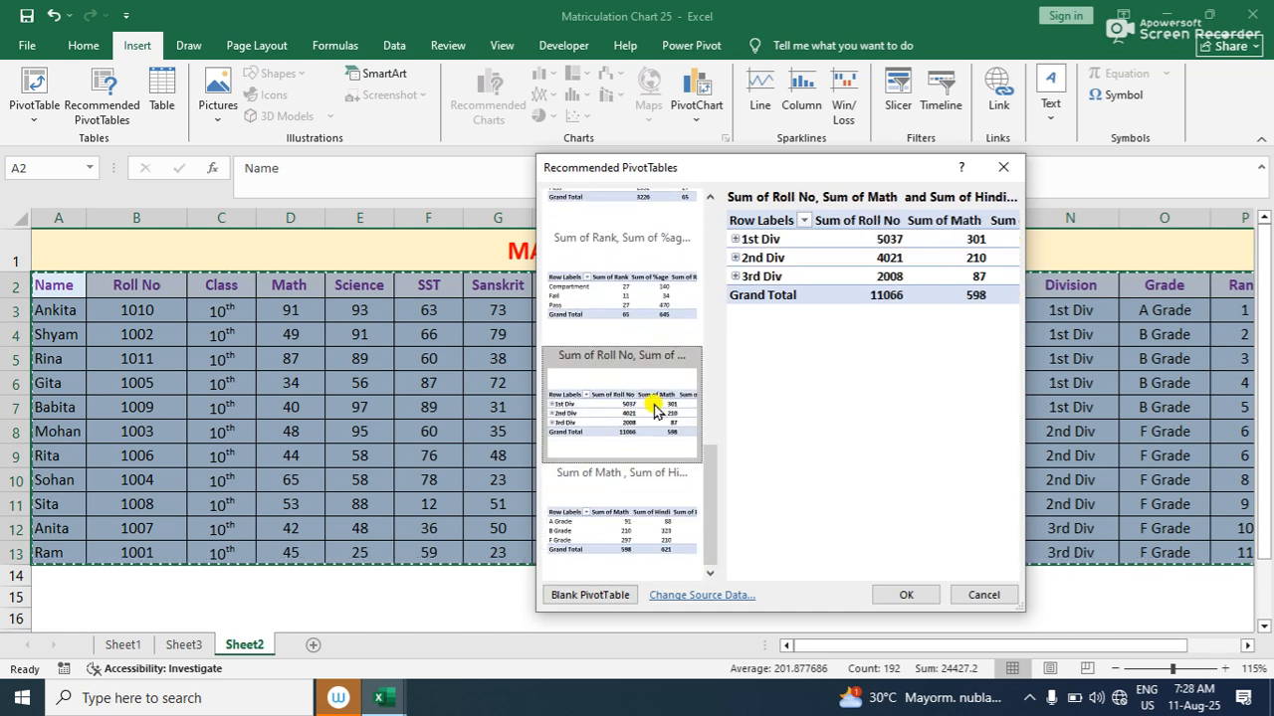
pyautogui.click(642, 329)
pyautogui.click(630, 422)
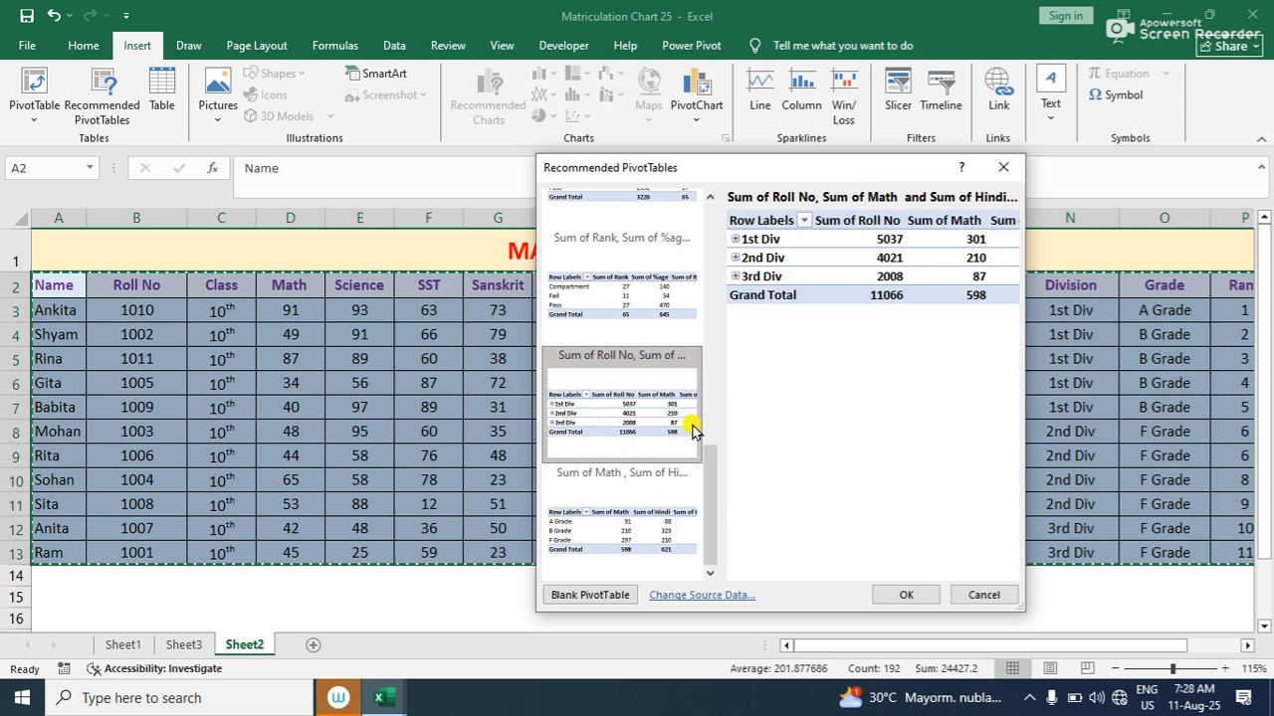
pyautogui.moveTo(714, 460); pyautogui.dragTo(704, 318)
pyautogui.click(656, 378)
pyautogui.click(617, 346)
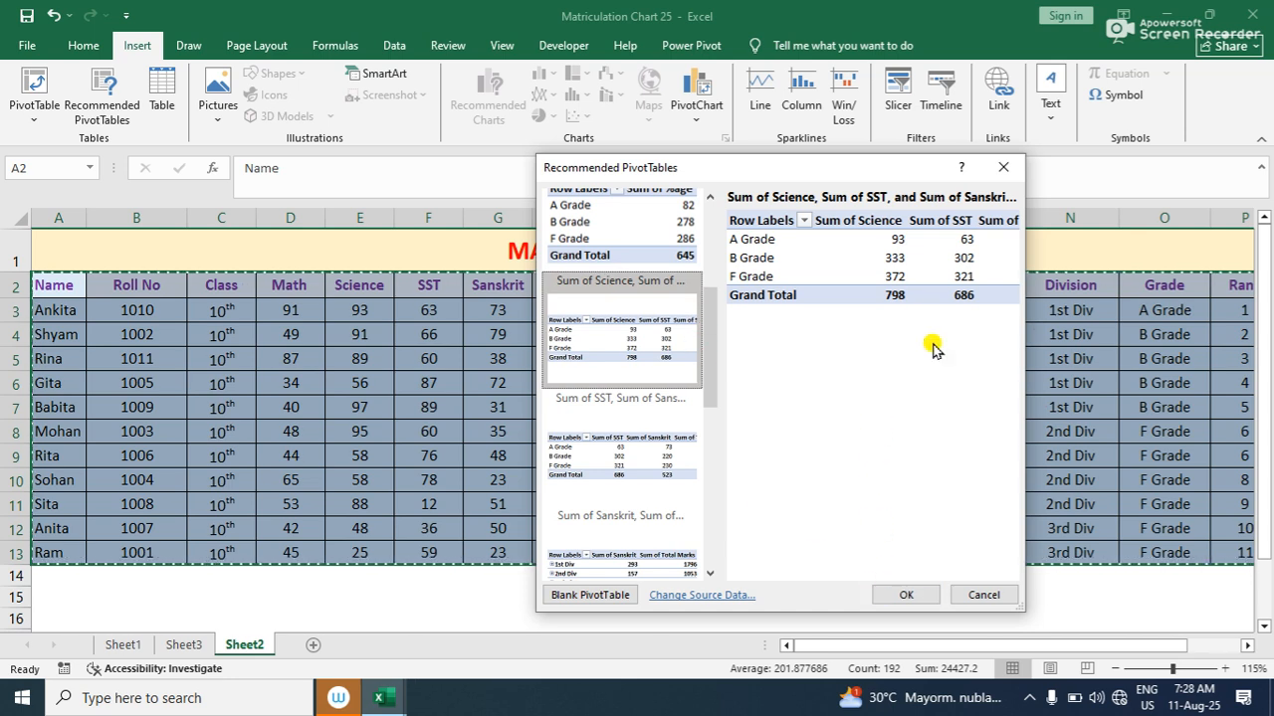
pyautogui.click(1014, 169)
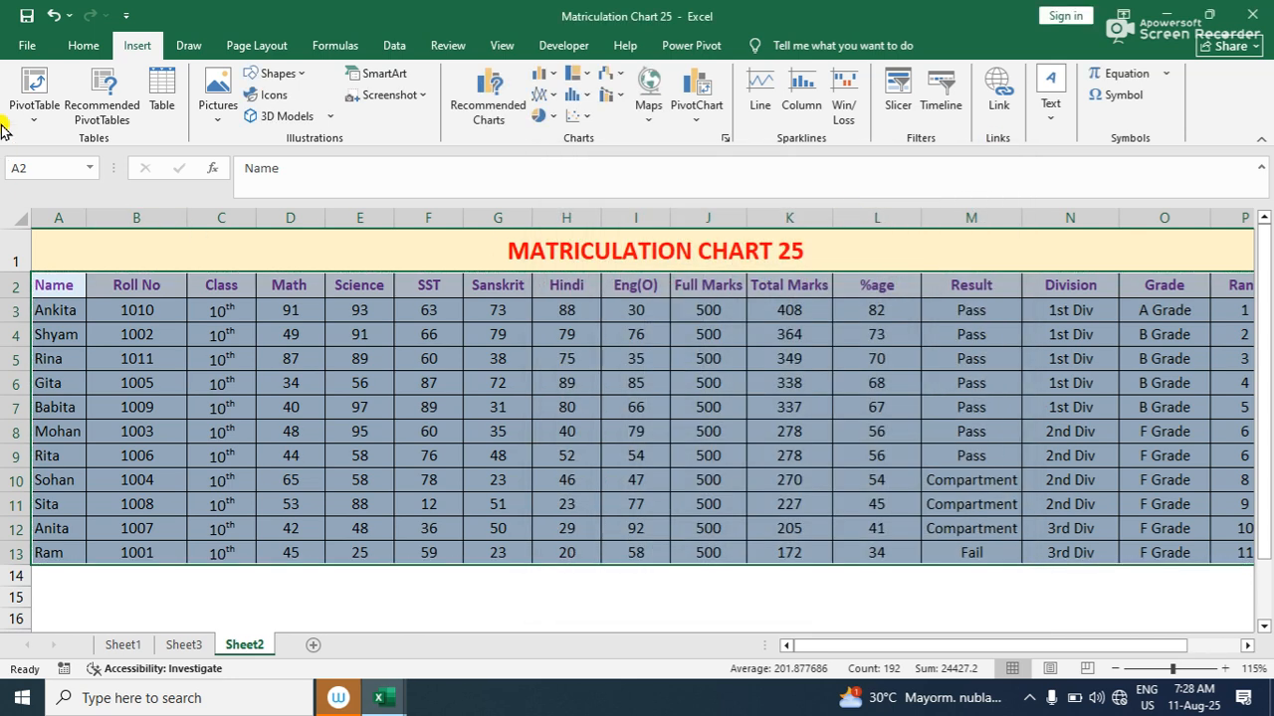
# Create a new blank workbook
pyautogui.click(27, 45)
pyautogui.click(80, 487)
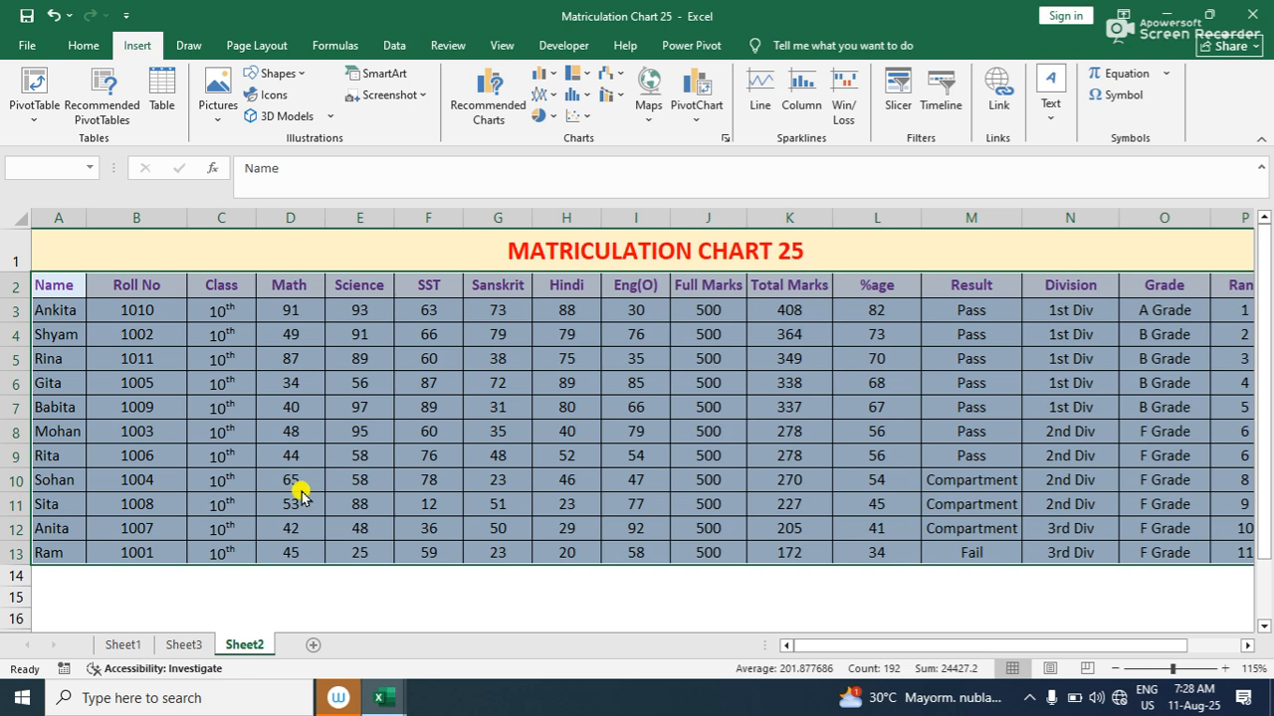
pyautogui.click(665, 372)
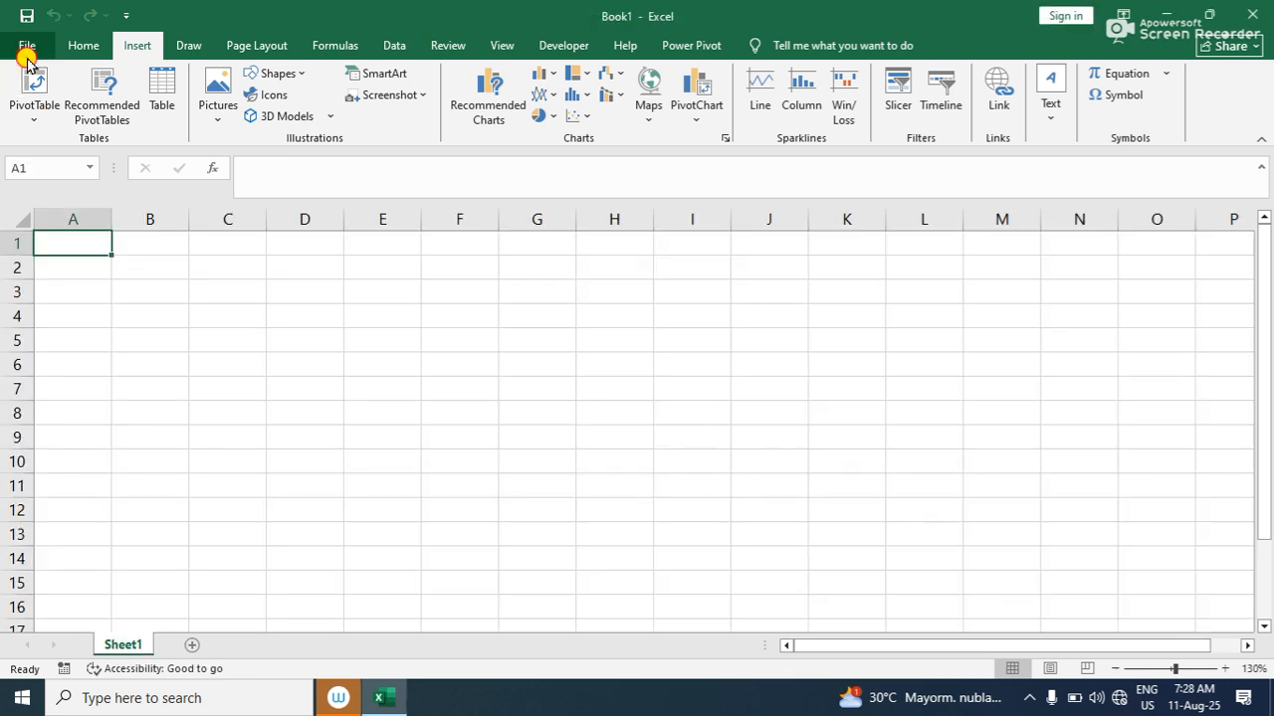
# Open the Excellent Computer Education student admission list, enable its data connection and import it as a table
pyautogui.click(26, 50)
pyautogui.click(326, 634)
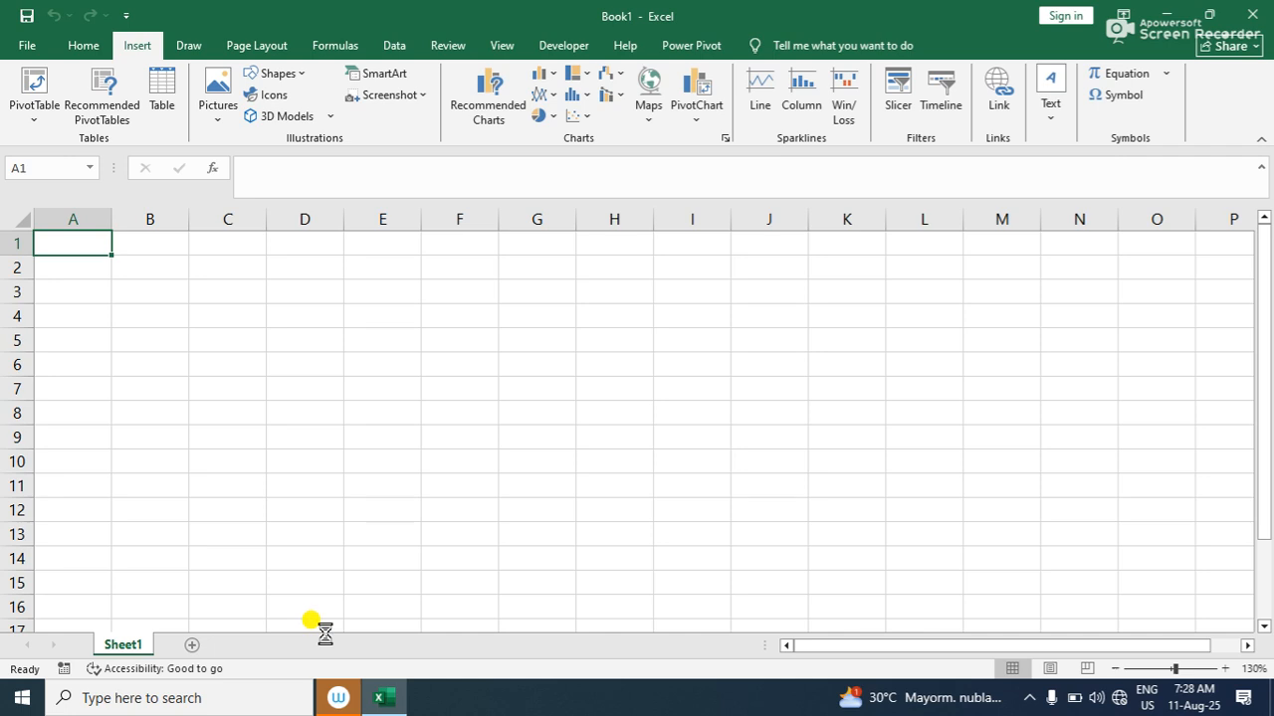
pyautogui.click(667, 414)
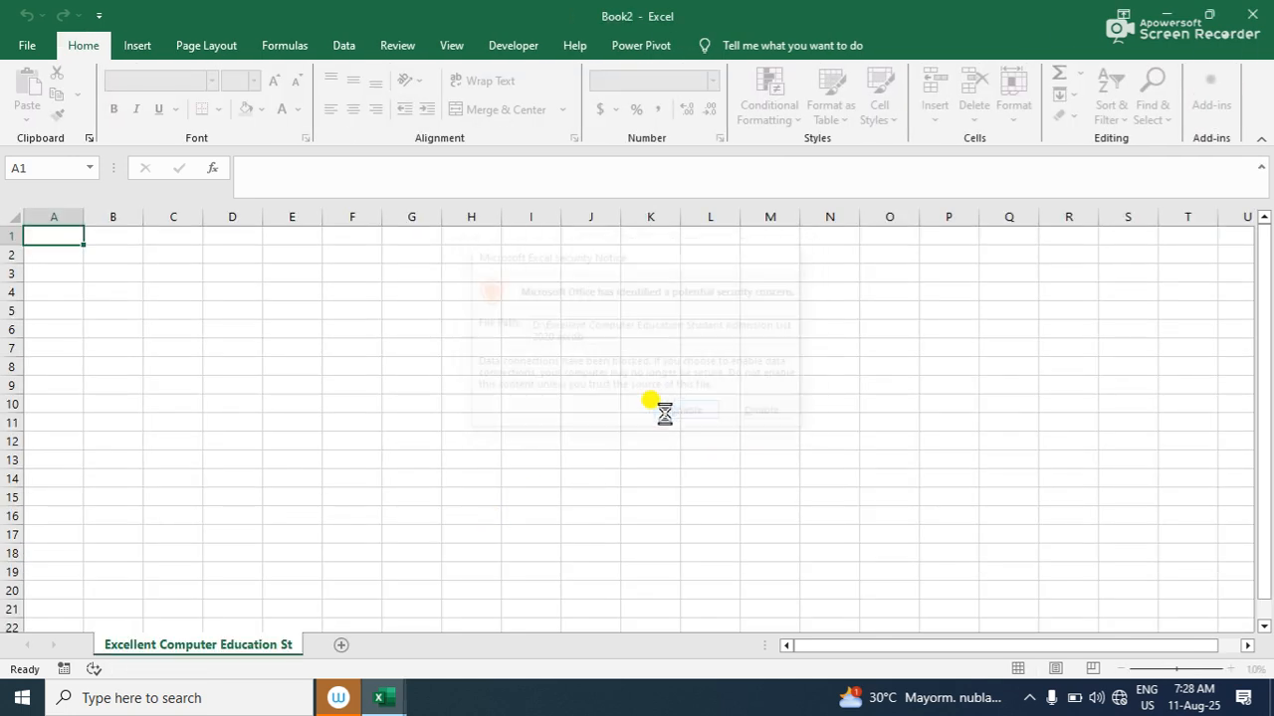
pyautogui.click(802, 456)
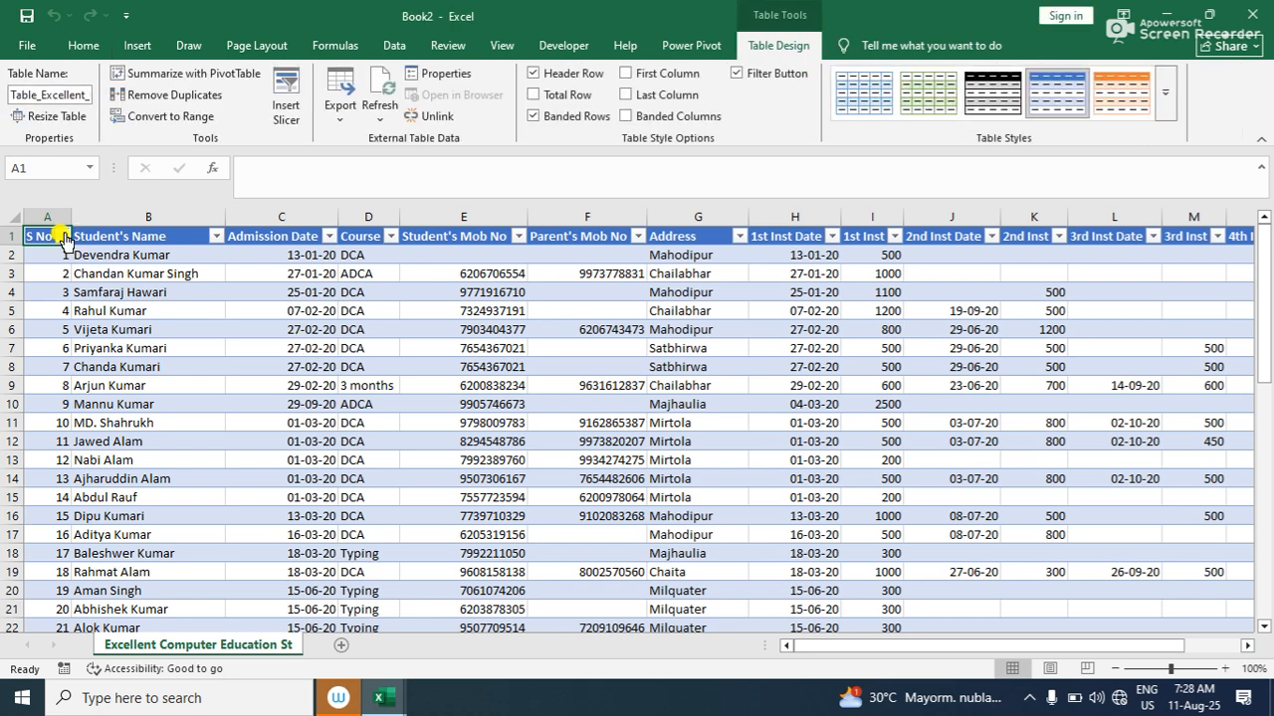
# Insert the recommended PivotTable with Count of S No, Sum of 1st Inst and Sum of Student's Mob No by Course from the whole admission table
pyautogui.moveTo(37, 234); pyautogui.dragTo(1055, 551)
pyautogui.click(137, 45)
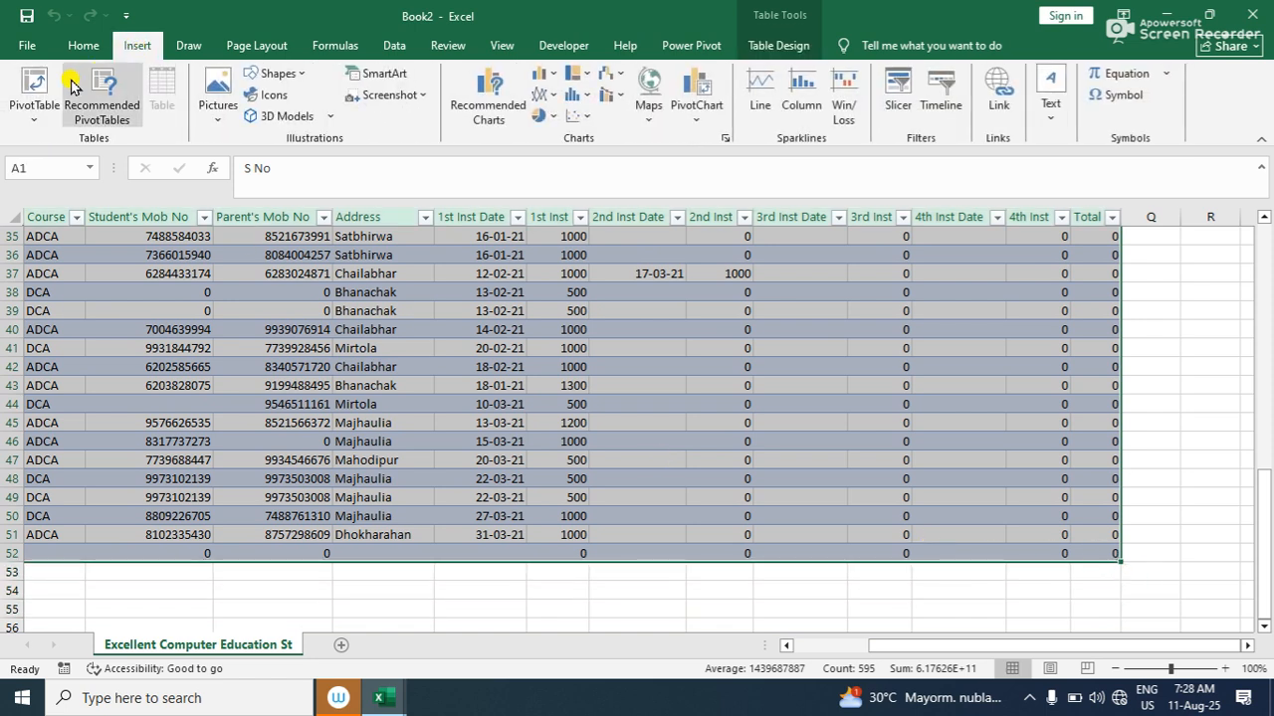
pyautogui.scroll(11, 104, 299)
pyautogui.click(104, 110)
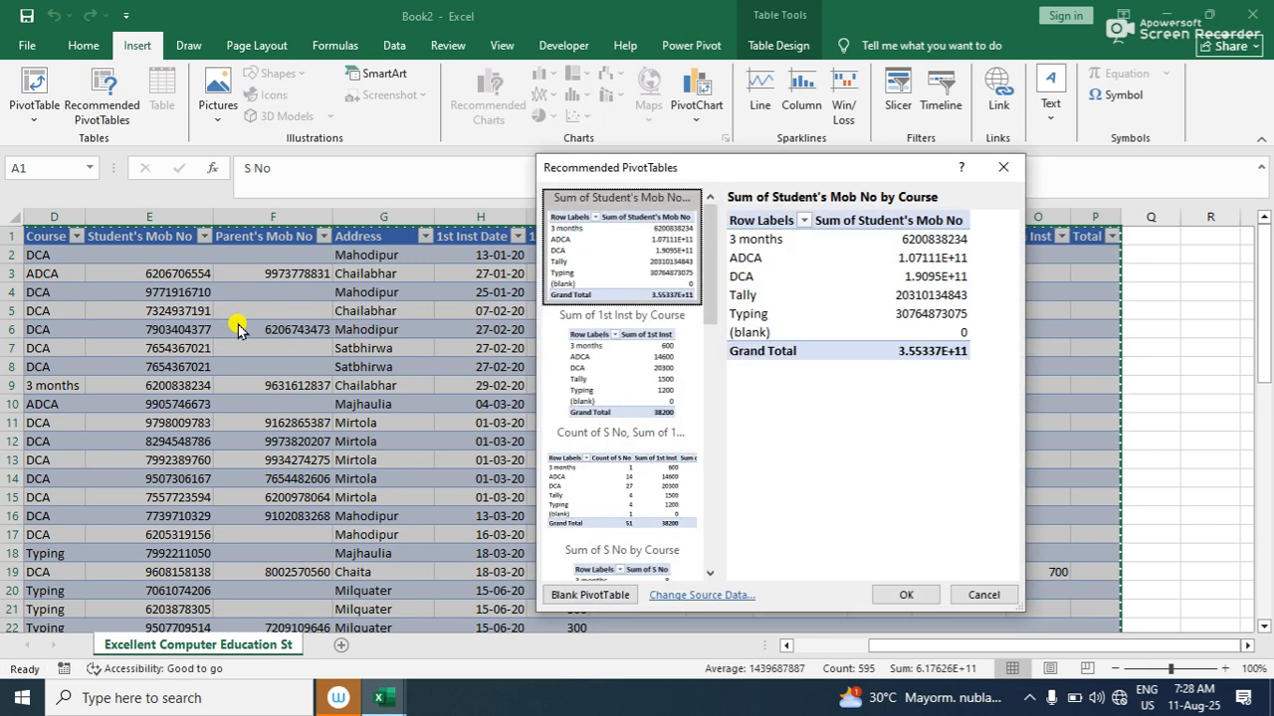
pyautogui.click(657, 504)
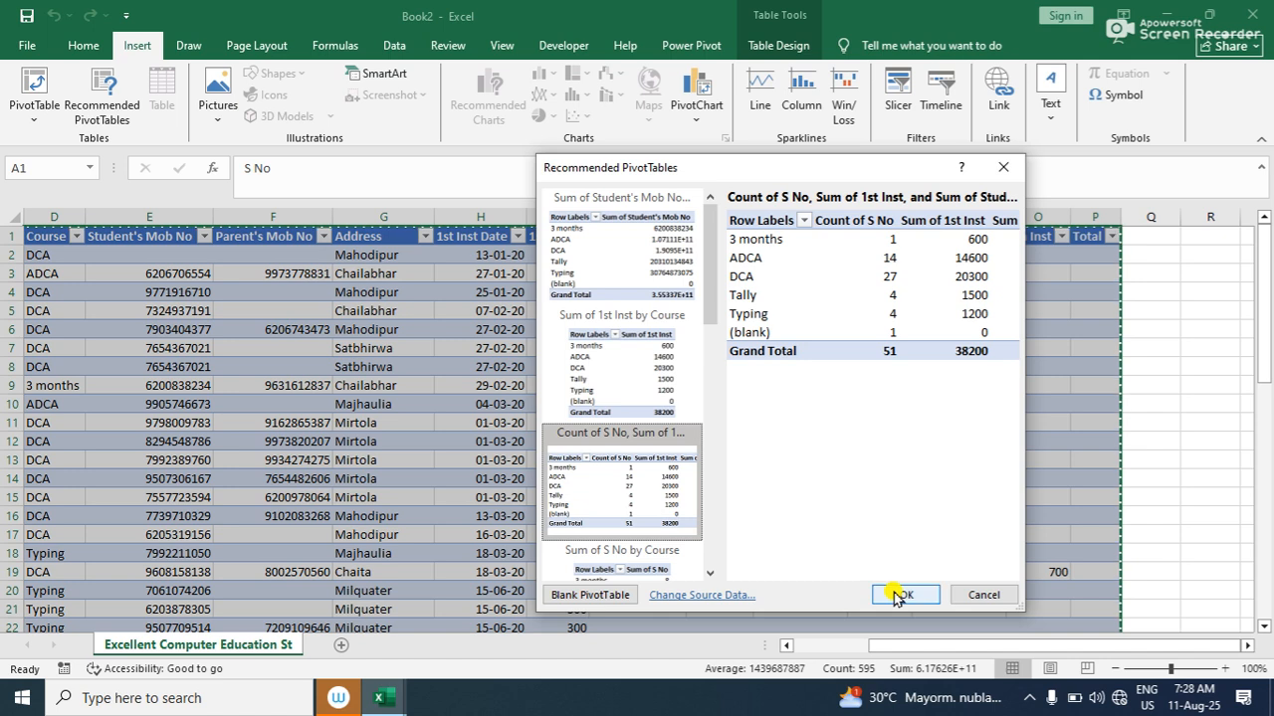
pyautogui.click(899, 595)
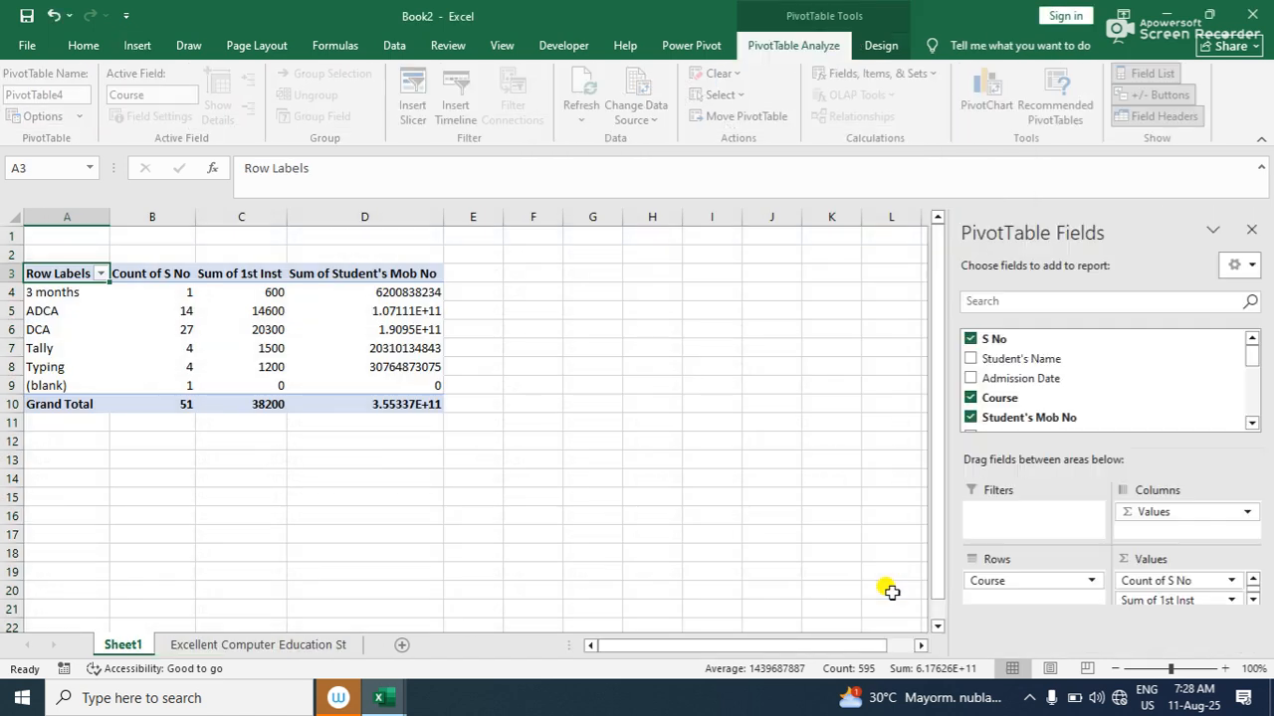
# Remove the Student's Mob No field from the PivotTable
pyautogui.click(365, 292)
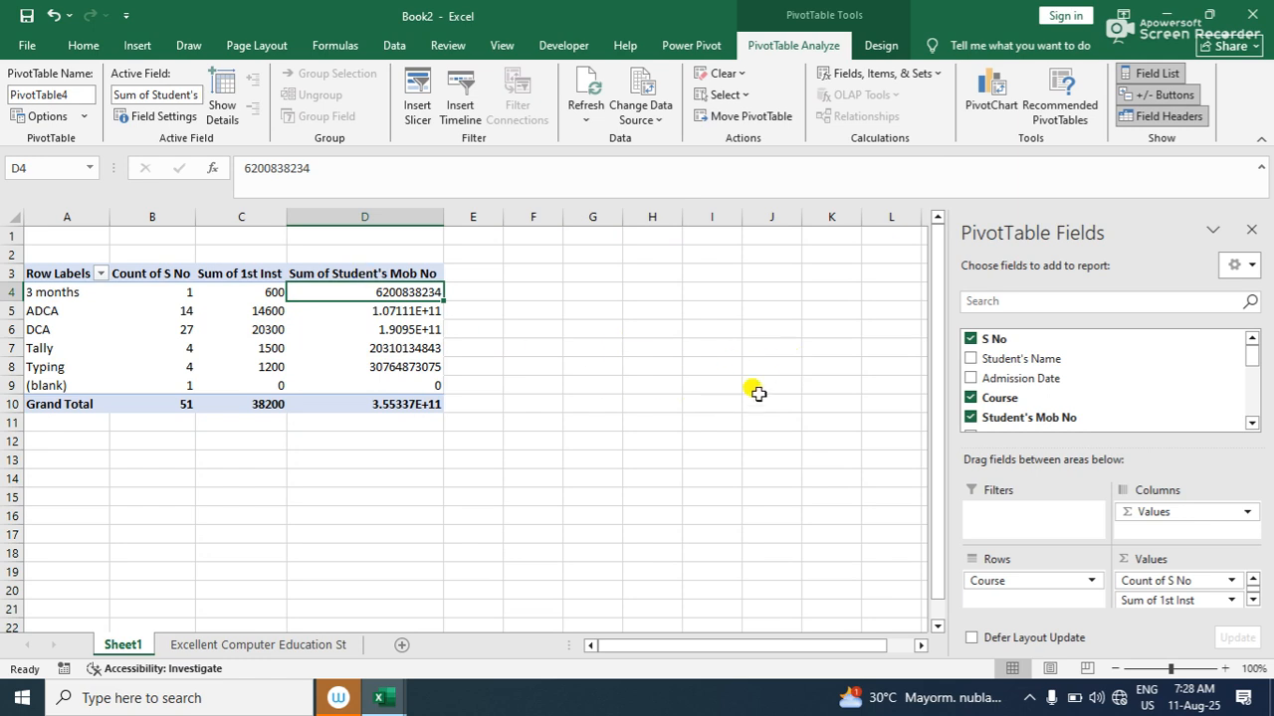
pyautogui.click(970, 419)
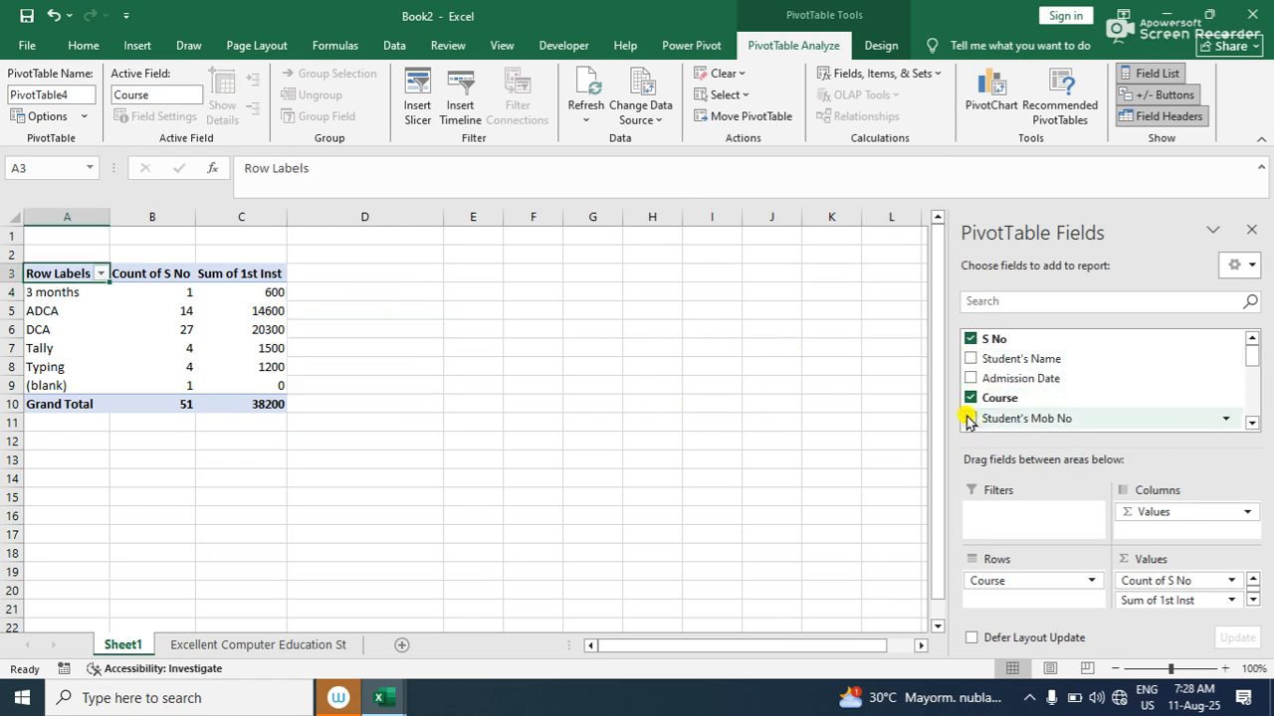
pyautogui.click(164, 345)
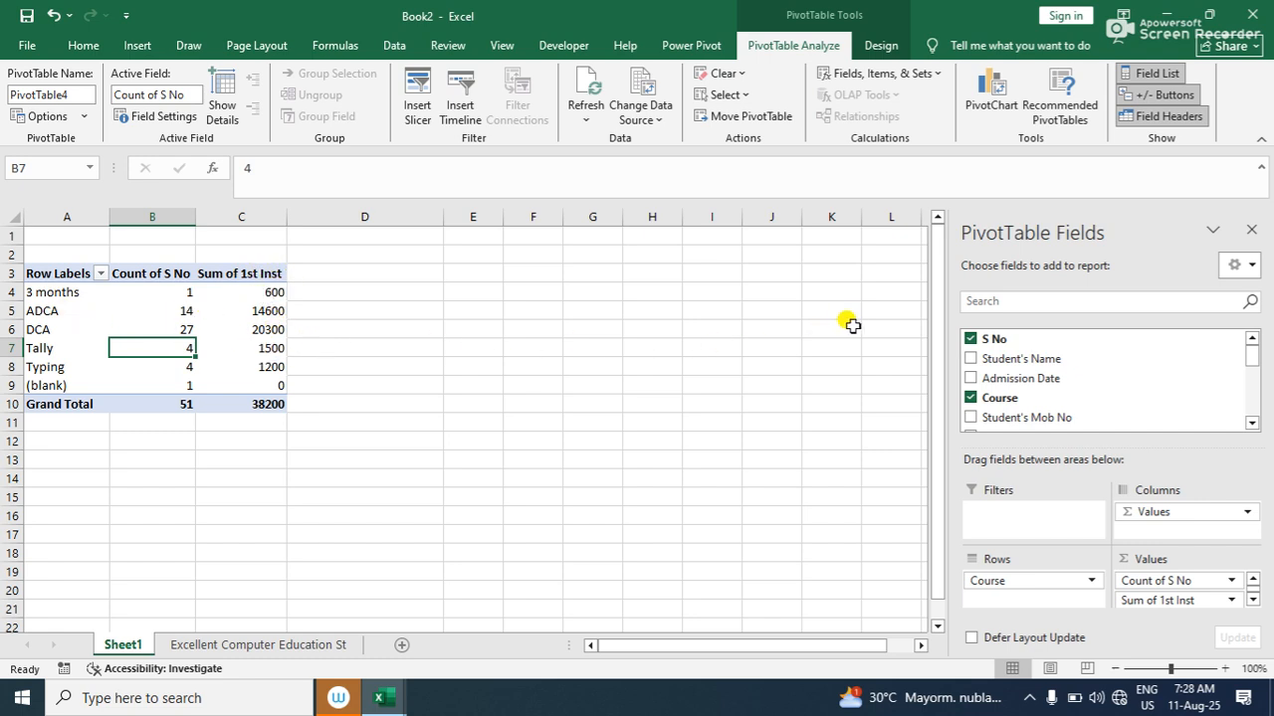
# Insert a 3-D 100% Stacked Column PivotChart from the course PivotTable
pyautogui.click(86, 44)
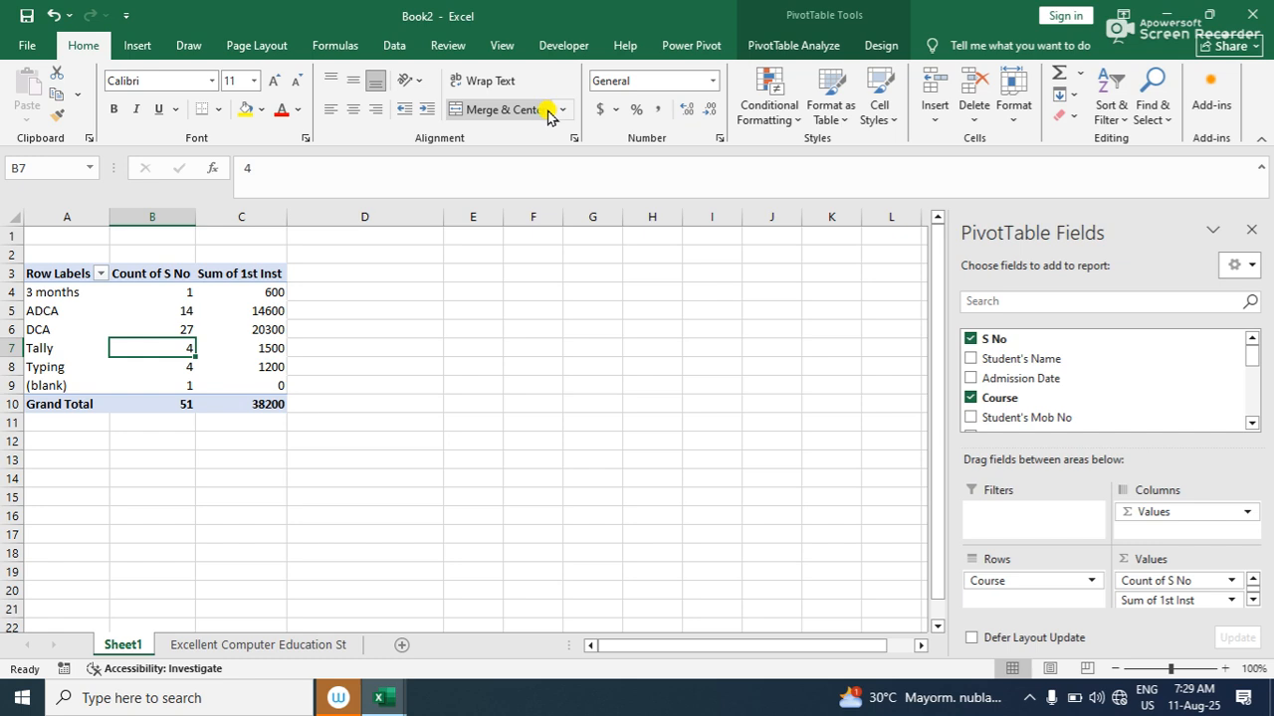
pyautogui.click(139, 45)
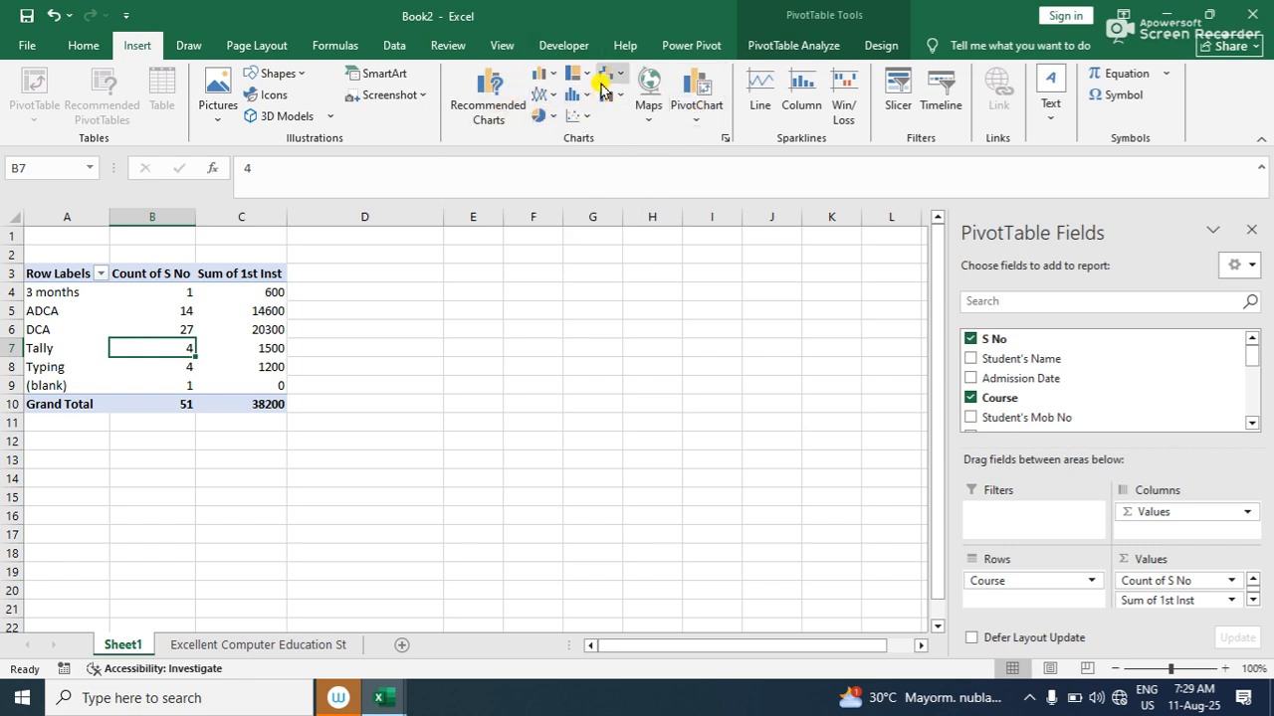
pyautogui.click(486, 106)
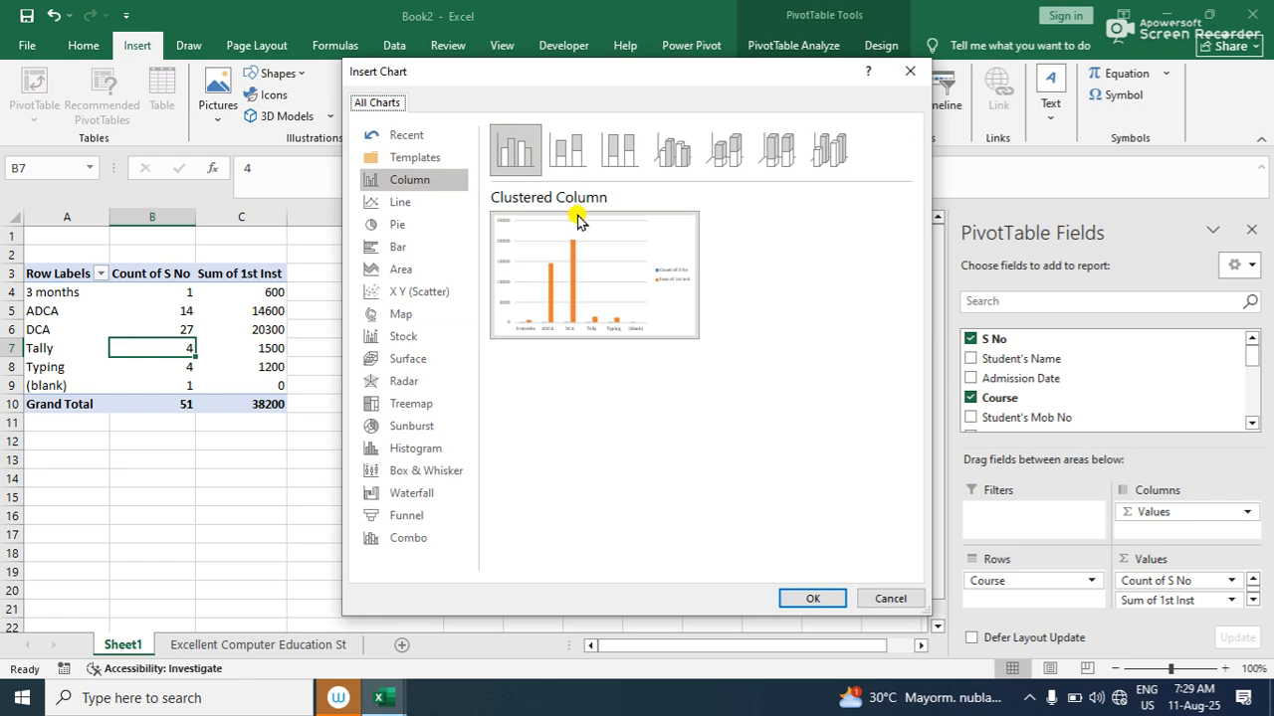
pyautogui.click(730, 157)
pyautogui.click(777, 151)
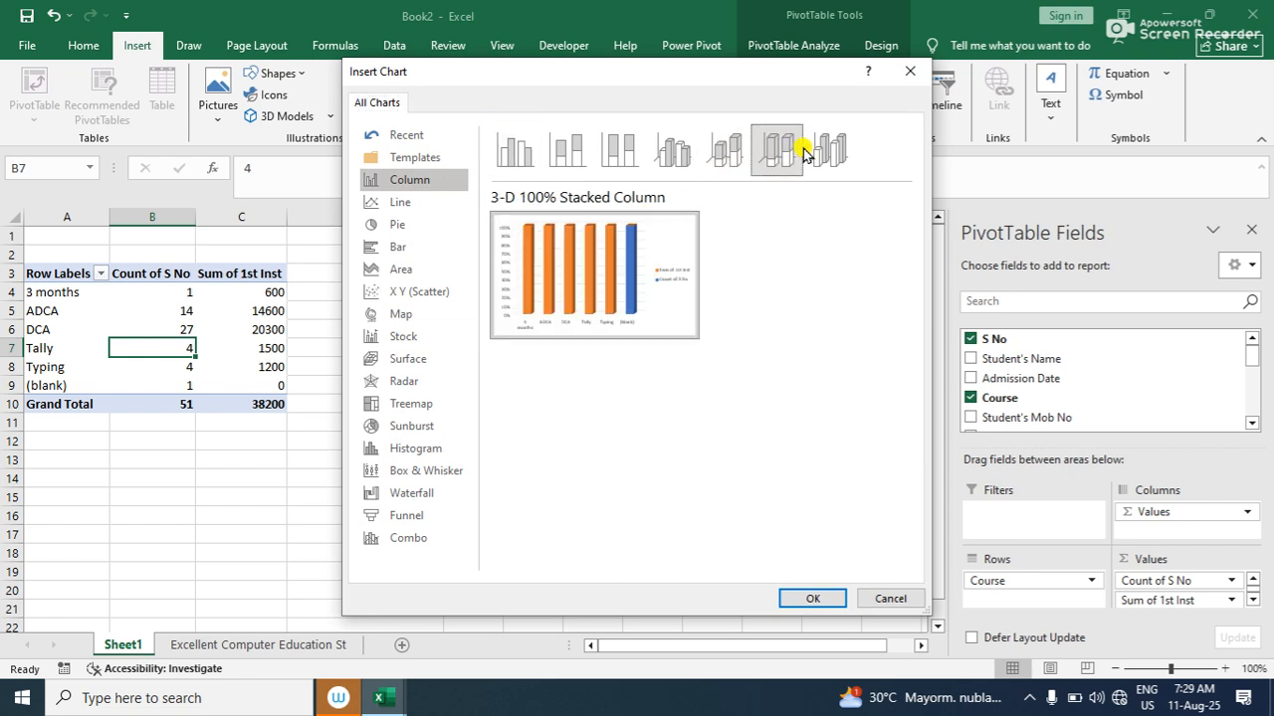
pyautogui.click(806, 597)
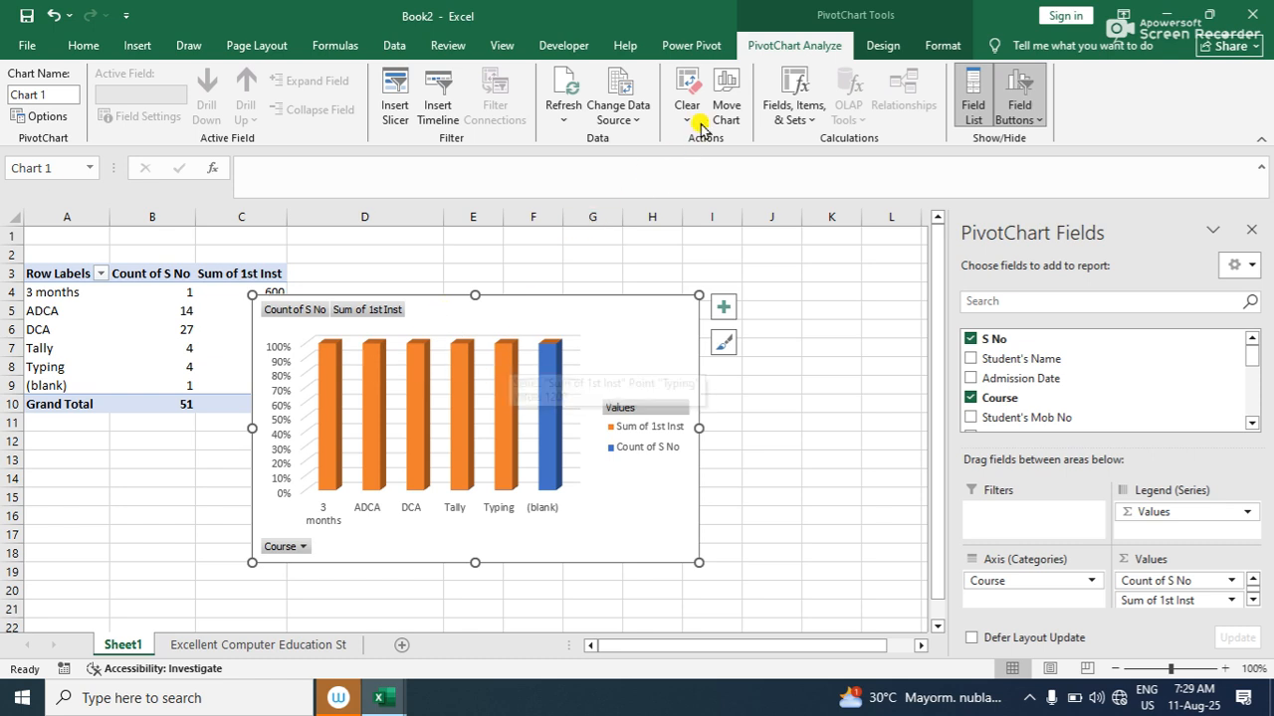
# Try several chart styles on the column PivotChart, including the hatched one, and apply the first style
pyautogui.click(881, 45)
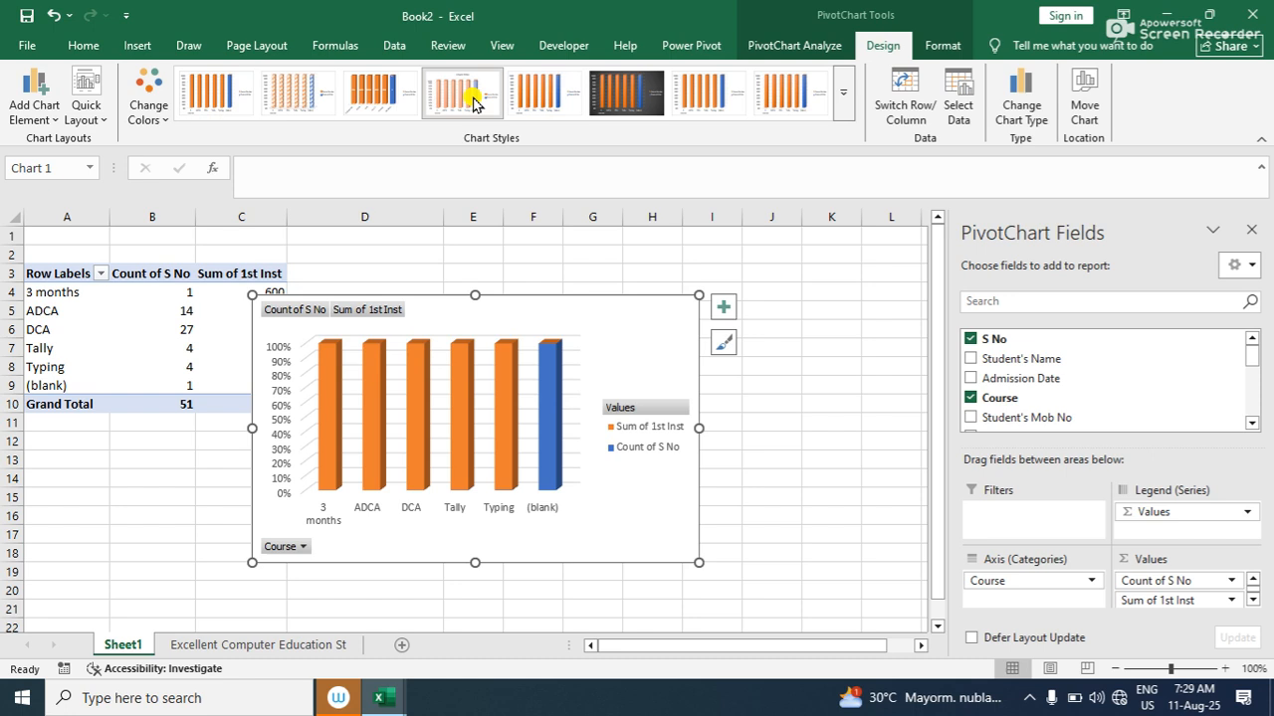
pyautogui.click(364, 91)
pyautogui.click(295, 89)
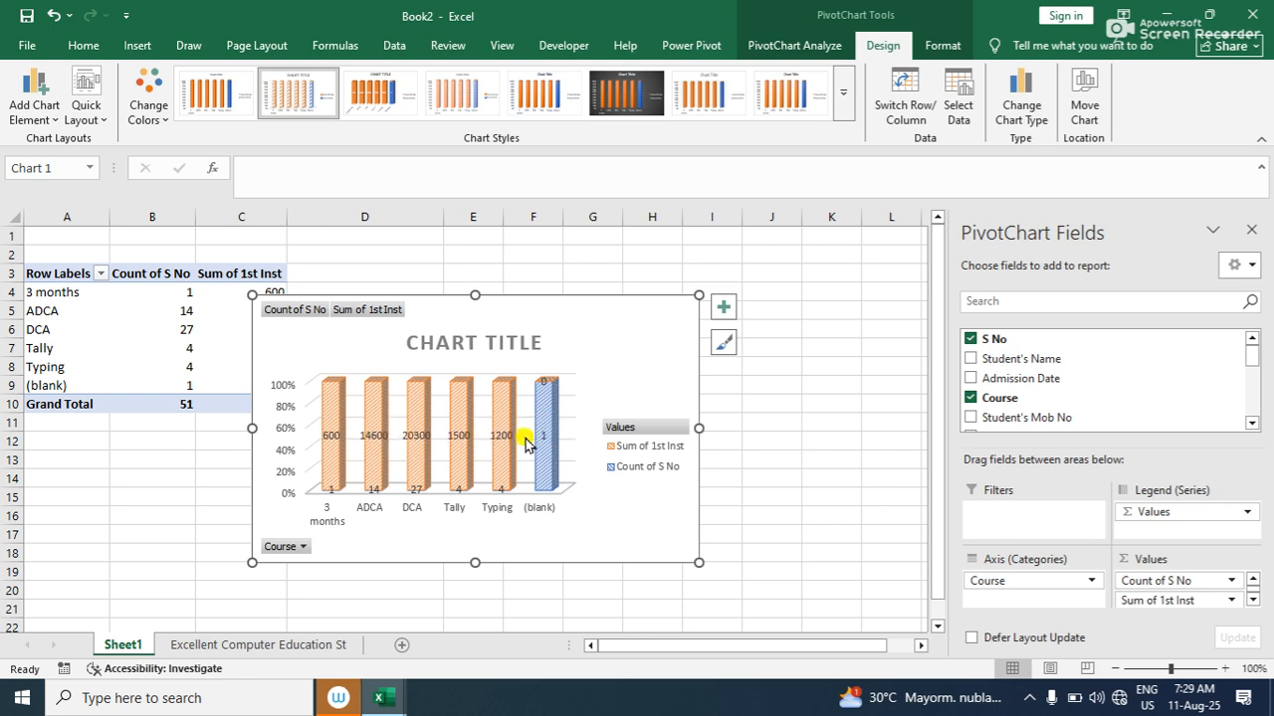
pyautogui.click(708, 92)
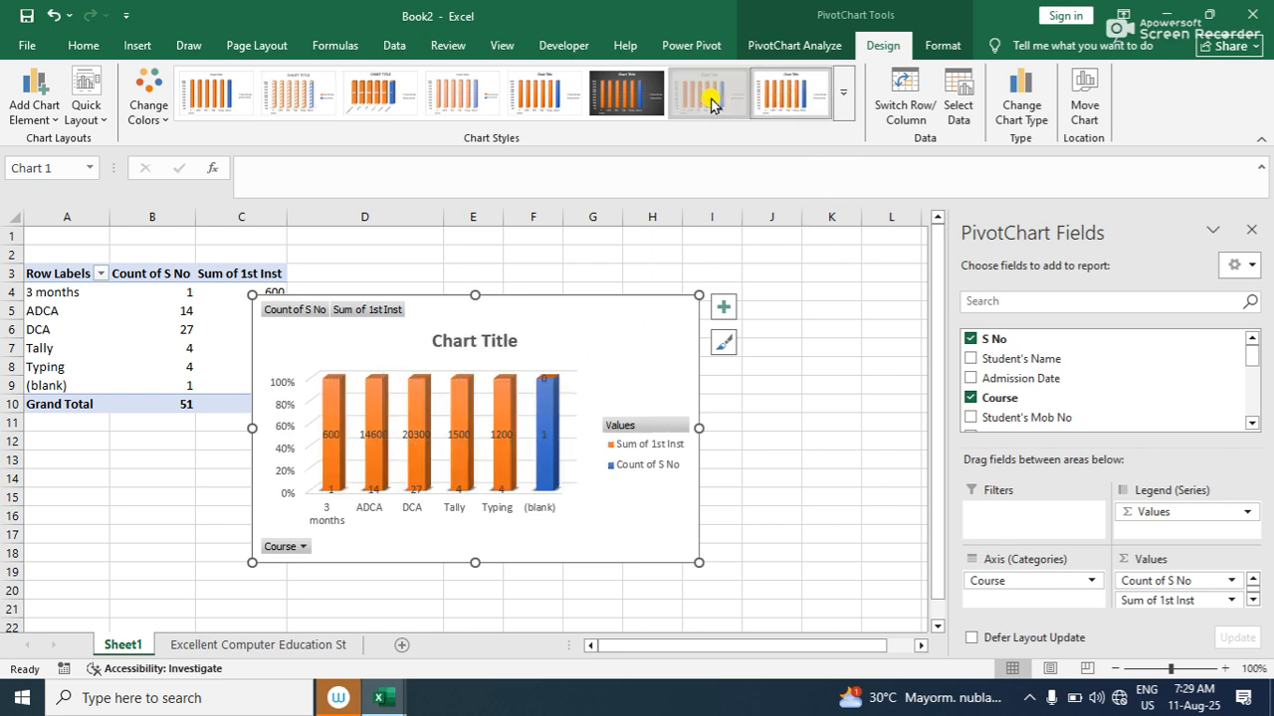
pyautogui.click(222, 88)
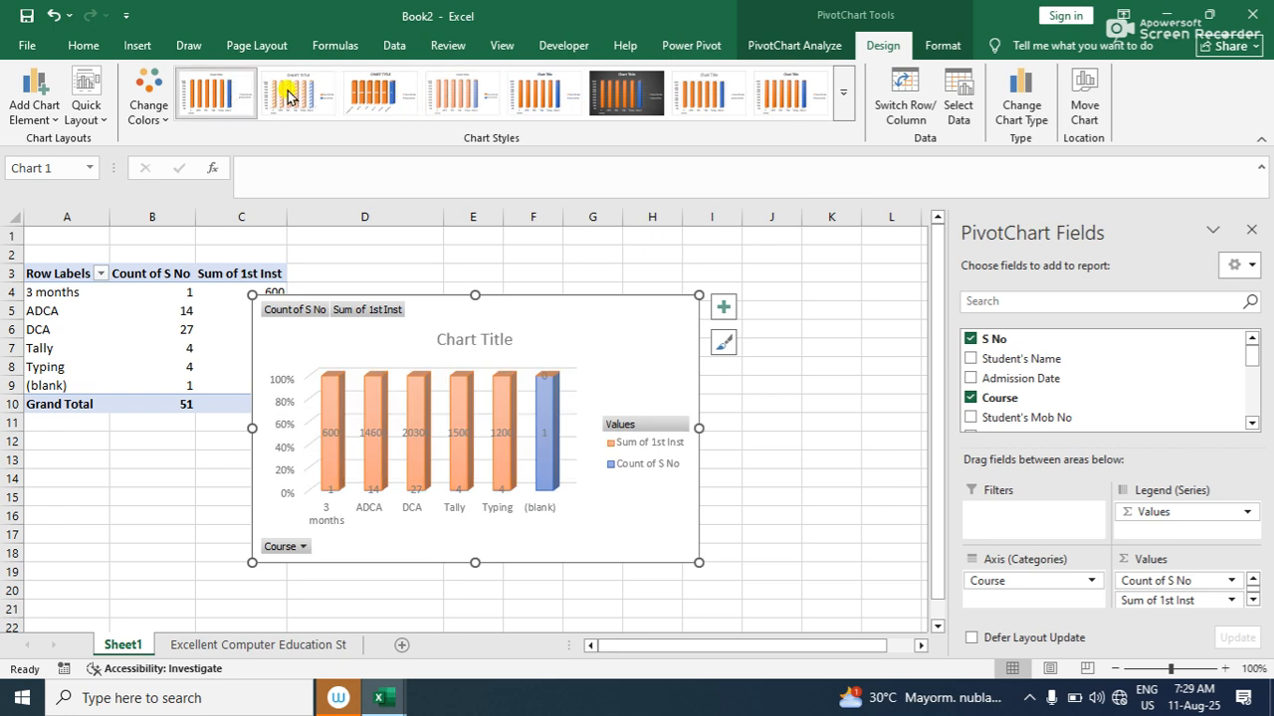
# Change the PivotChart type to 3-D Stacked Bar and apply the seventh chart style
pyautogui.click(1019, 110)
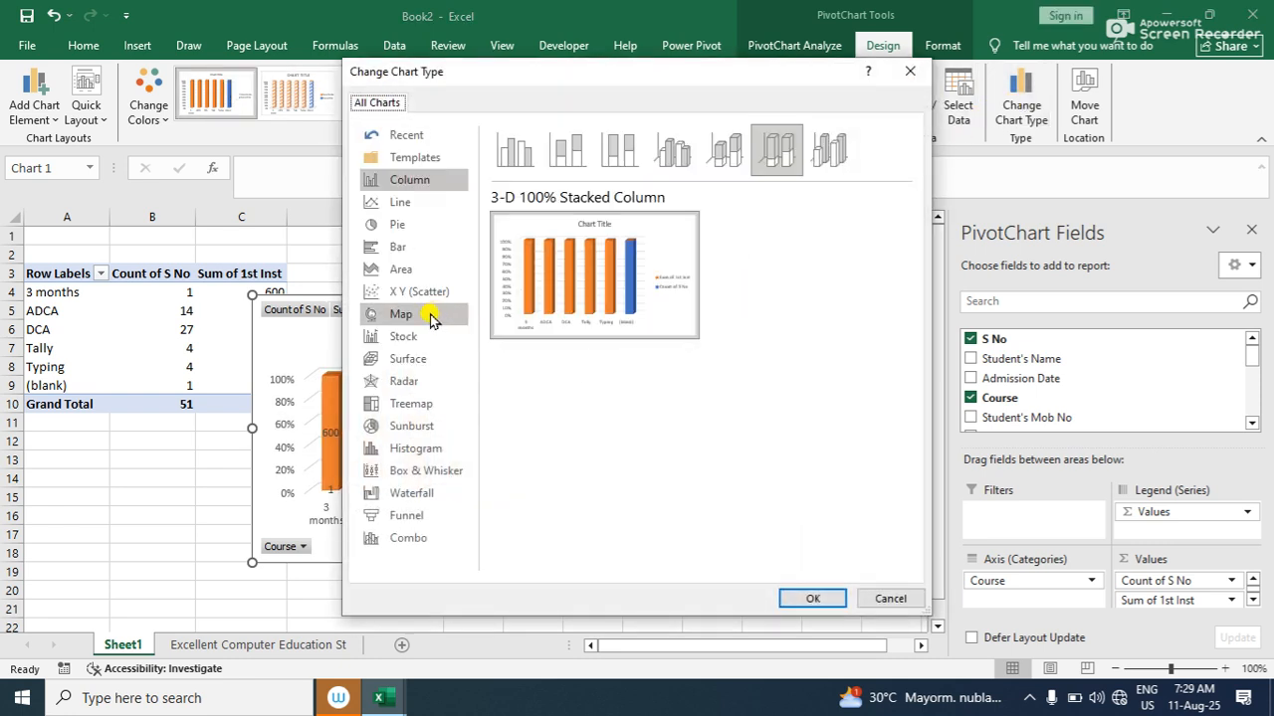
pyautogui.click(388, 222)
pyautogui.click(722, 152)
pyautogui.click(418, 247)
pyautogui.click(723, 151)
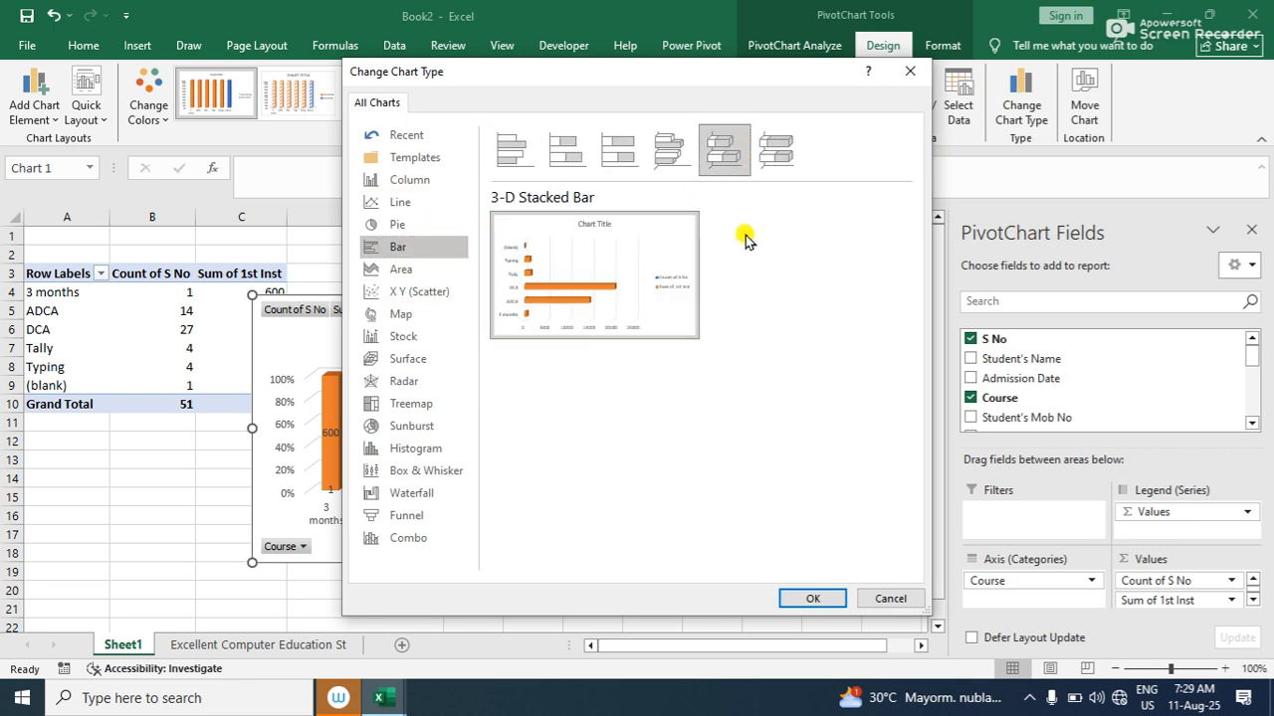
pyautogui.click(807, 596)
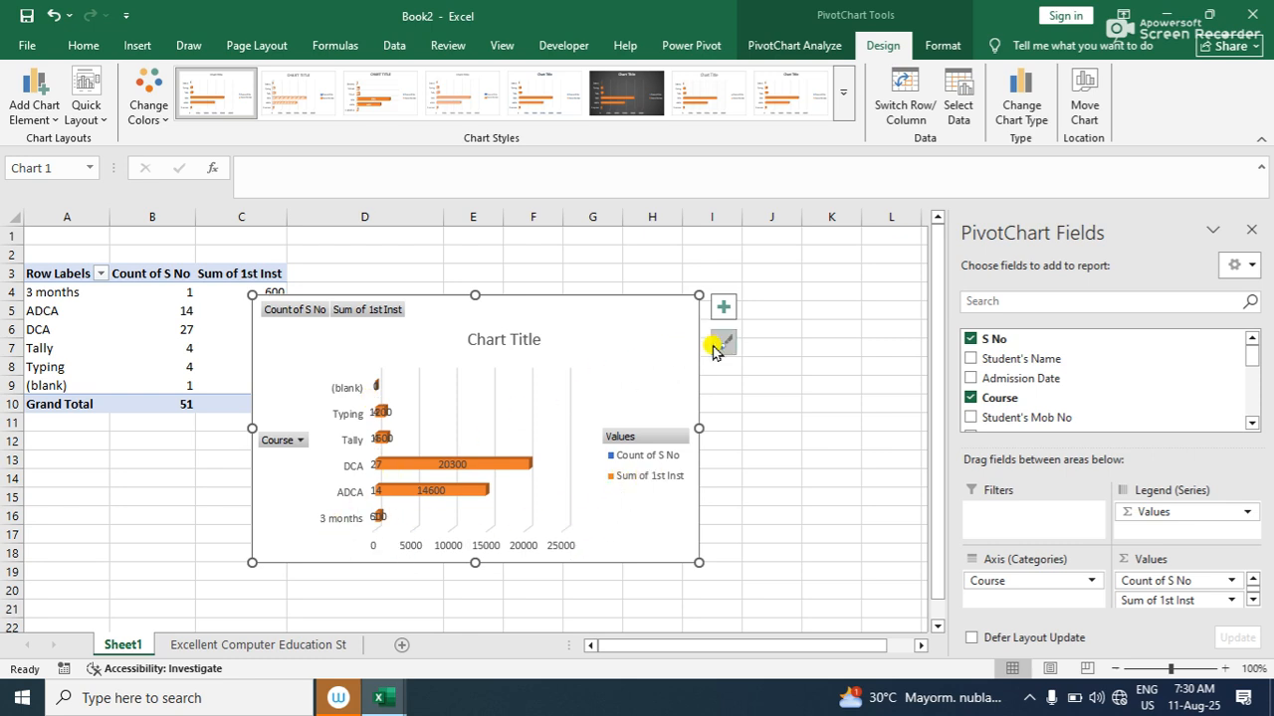
pyautogui.click(718, 107)
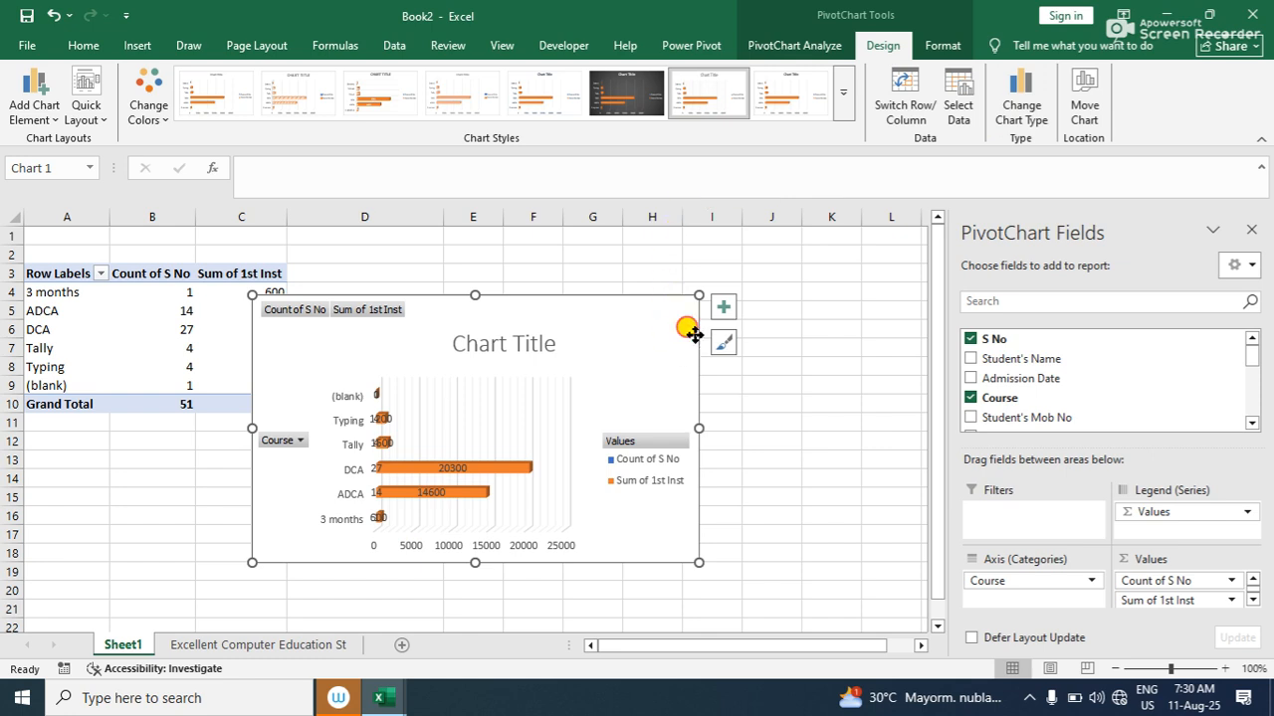
# Delete the PivotChart from Sheet1 and hide the PivotTable field list
pyautogui.press('Delete')
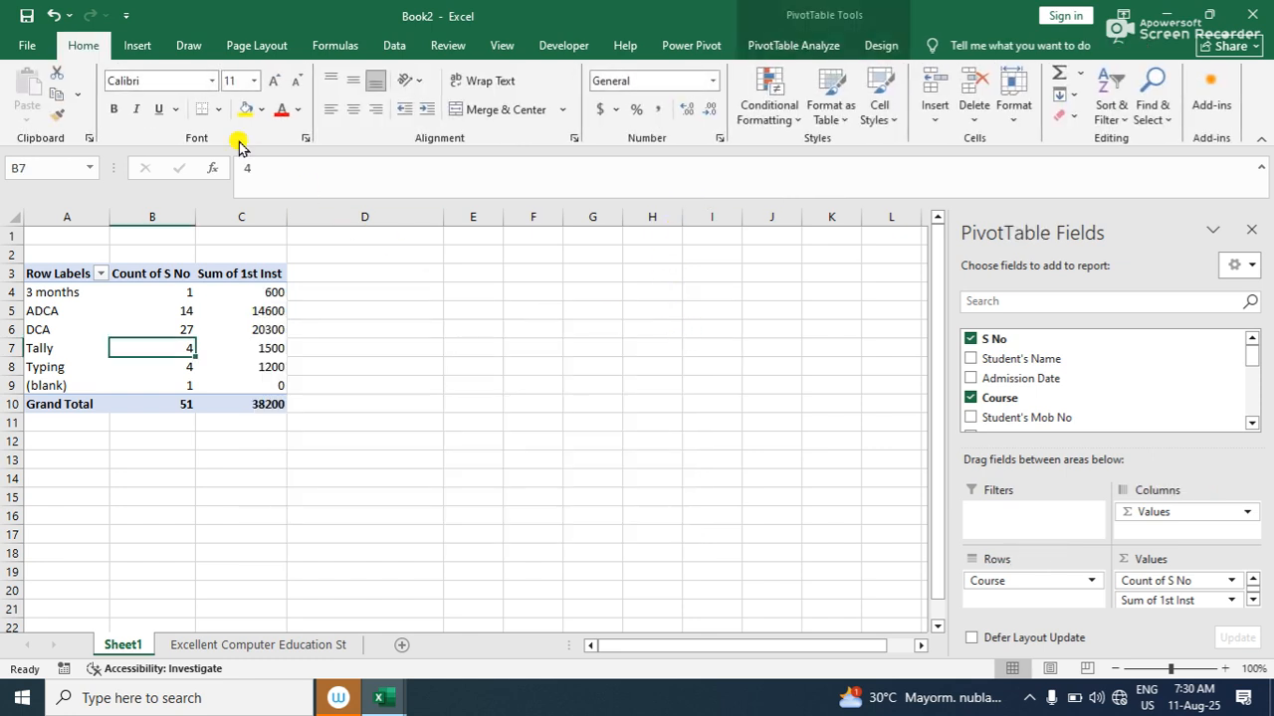
pyautogui.click(136, 47)
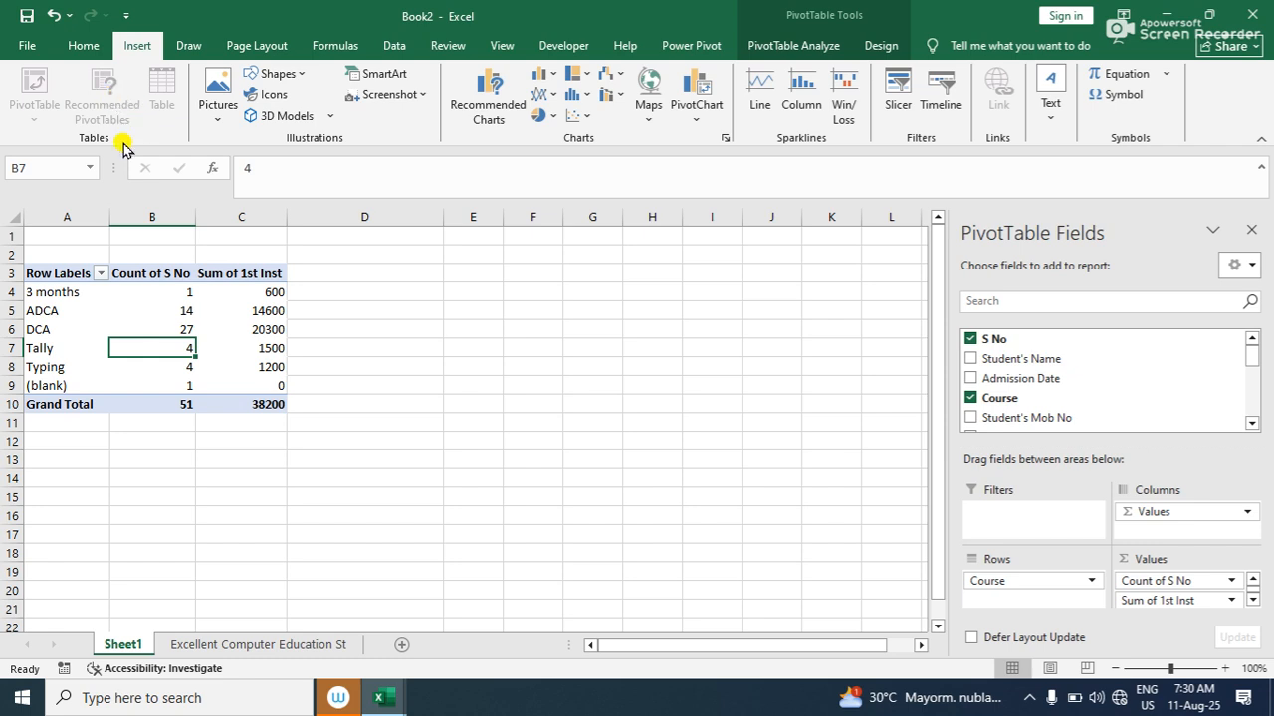
pyautogui.click(239, 329)
pyautogui.click(86, 291)
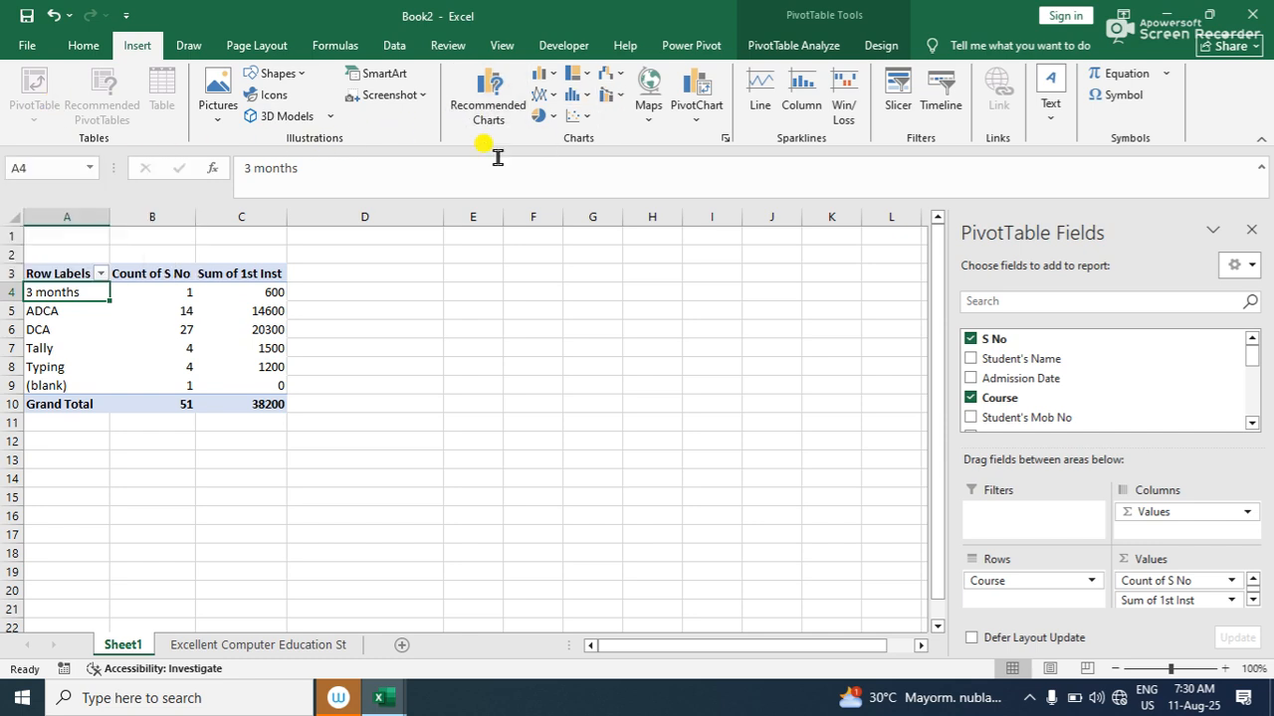
pyautogui.moveTo(145, 292)
pyautogui.click(1250, 230)
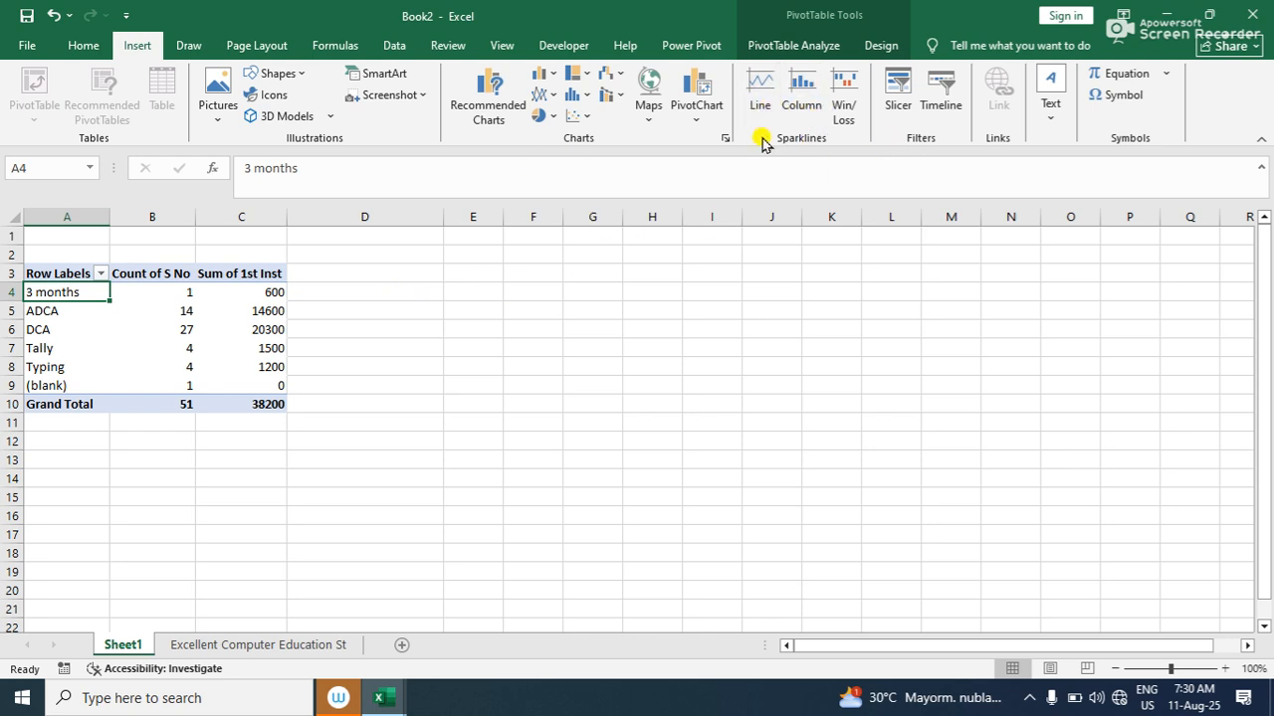
# Close the Book2 workbook without saving and open the recent workbook Matriculation Chart 25
pyautogui.click(7, 212)
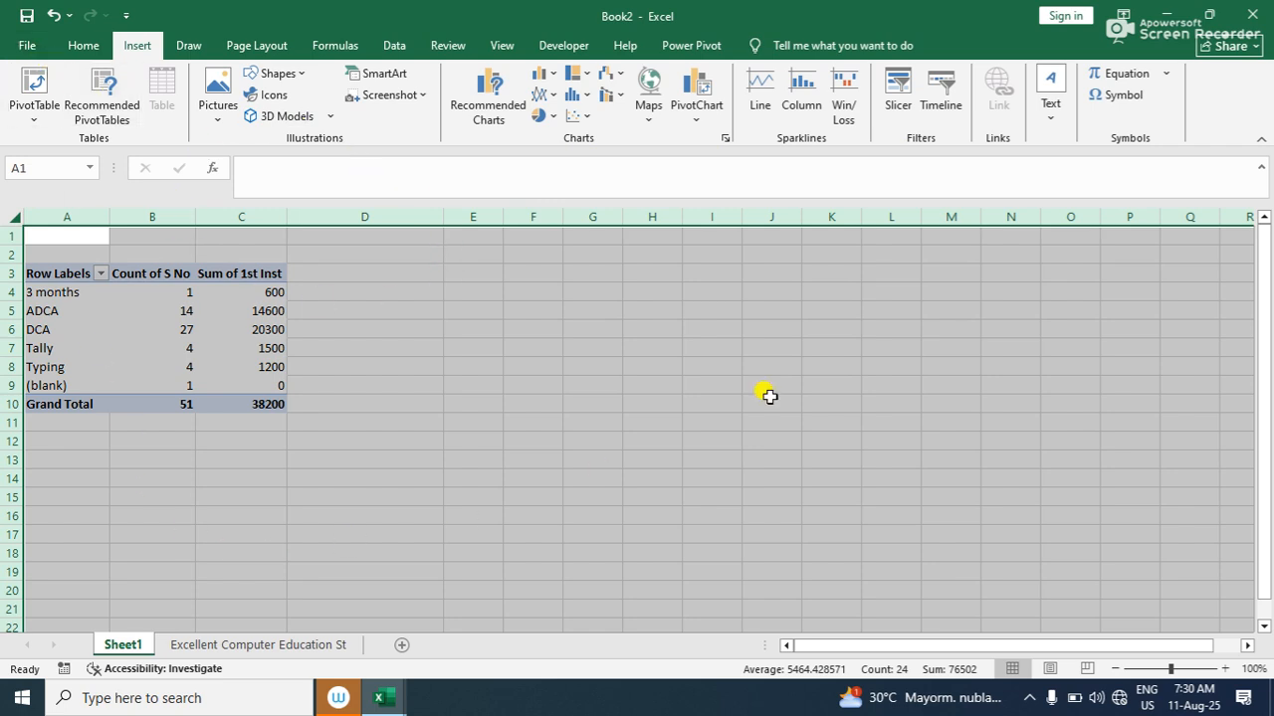
pyautogui.click(1252, 14)
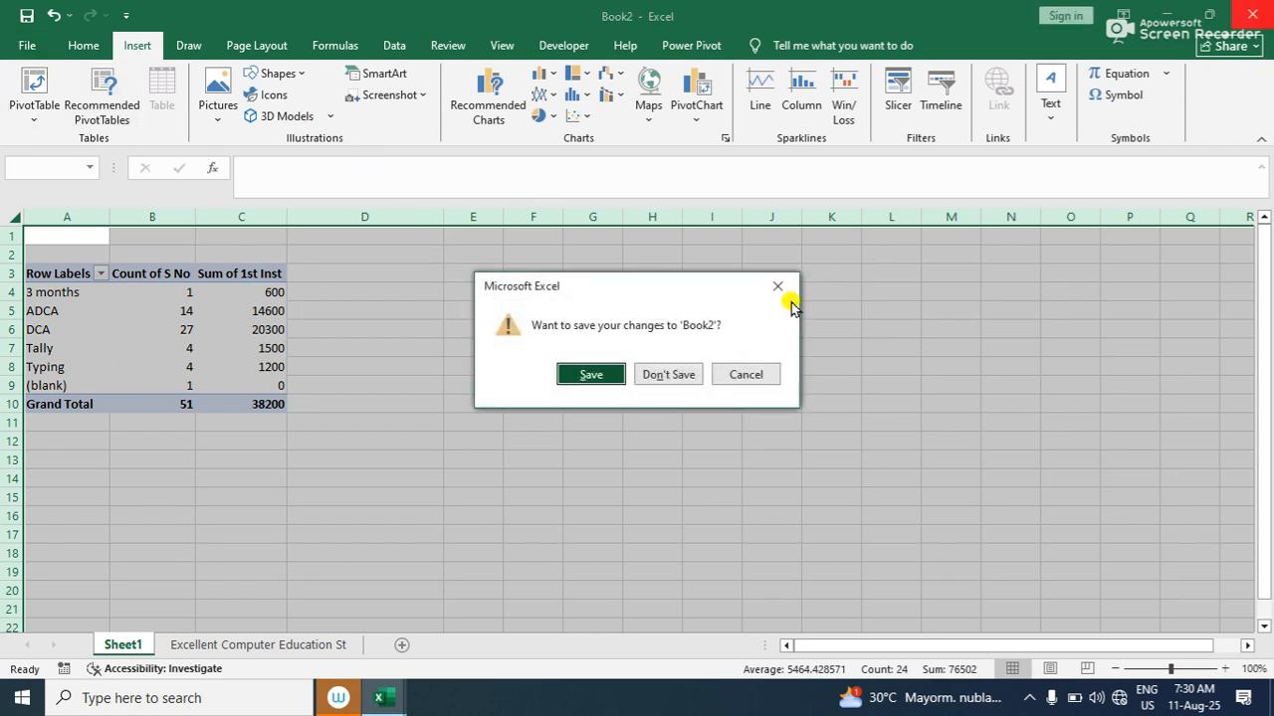
pyautogui.click(662, 369)
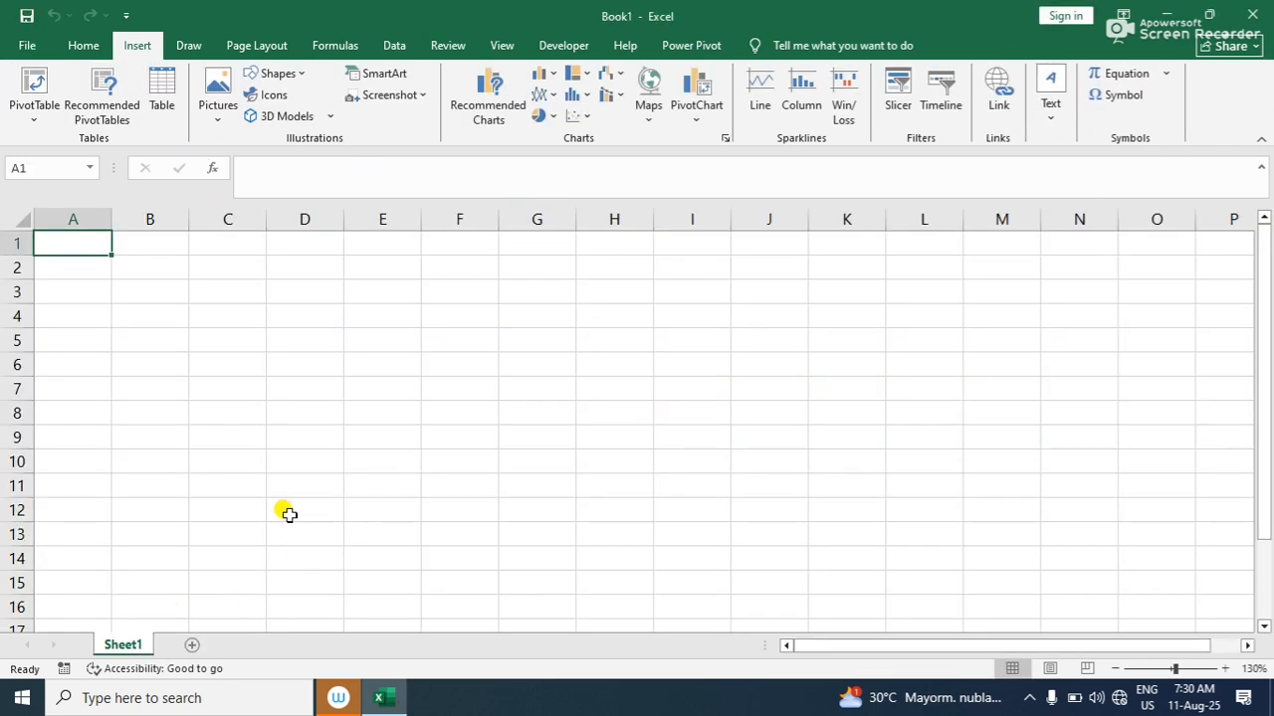
pyautogui.click(25, 48)
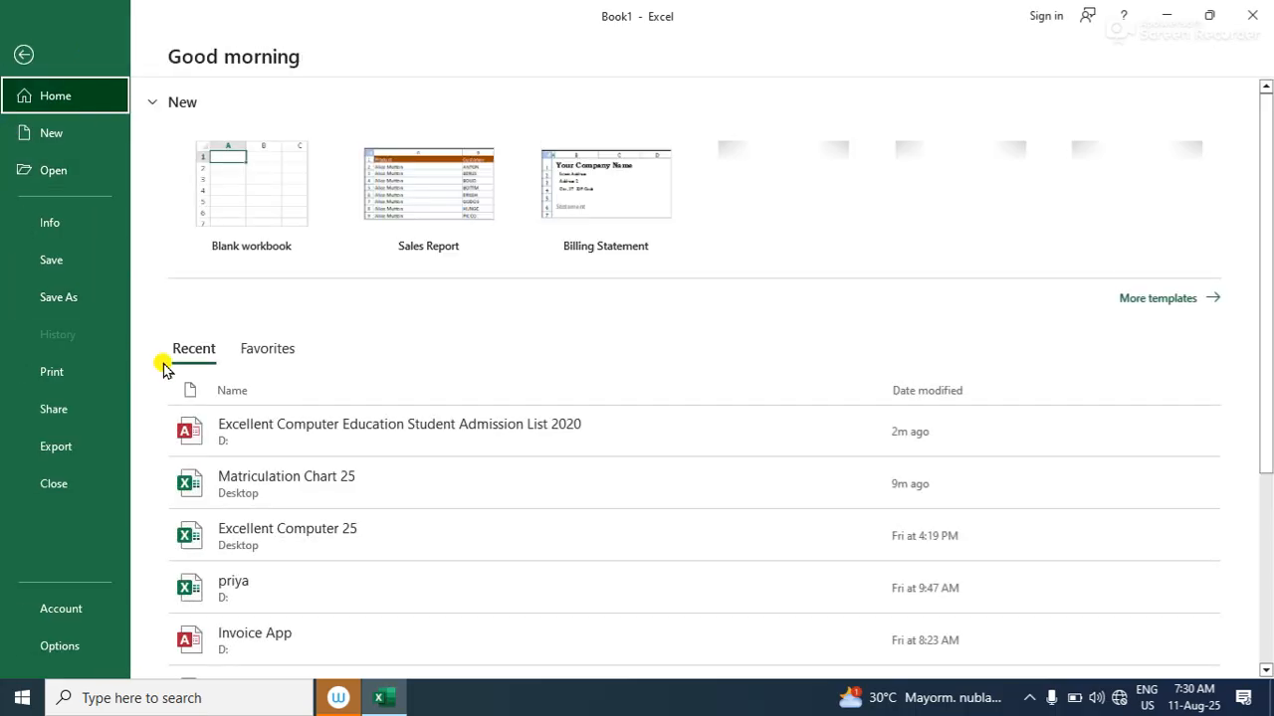
pyautogui.click(239, 481)
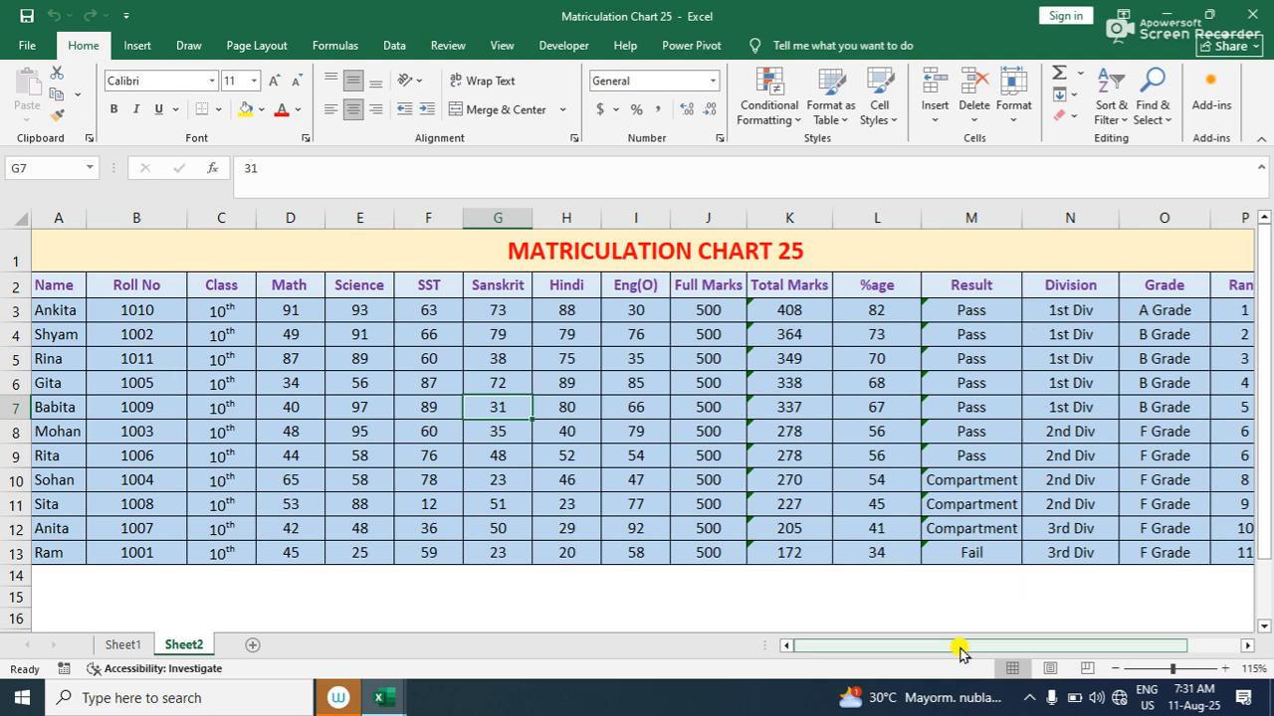
# Insert a line sparkline in cell Q3 from the first student's Math to Eng(O) marks in D3:I3
pyautogui.moveTo(958, 647); pyautogui.dragTo(1080, 642)
pyautogui.click(1144, 307)
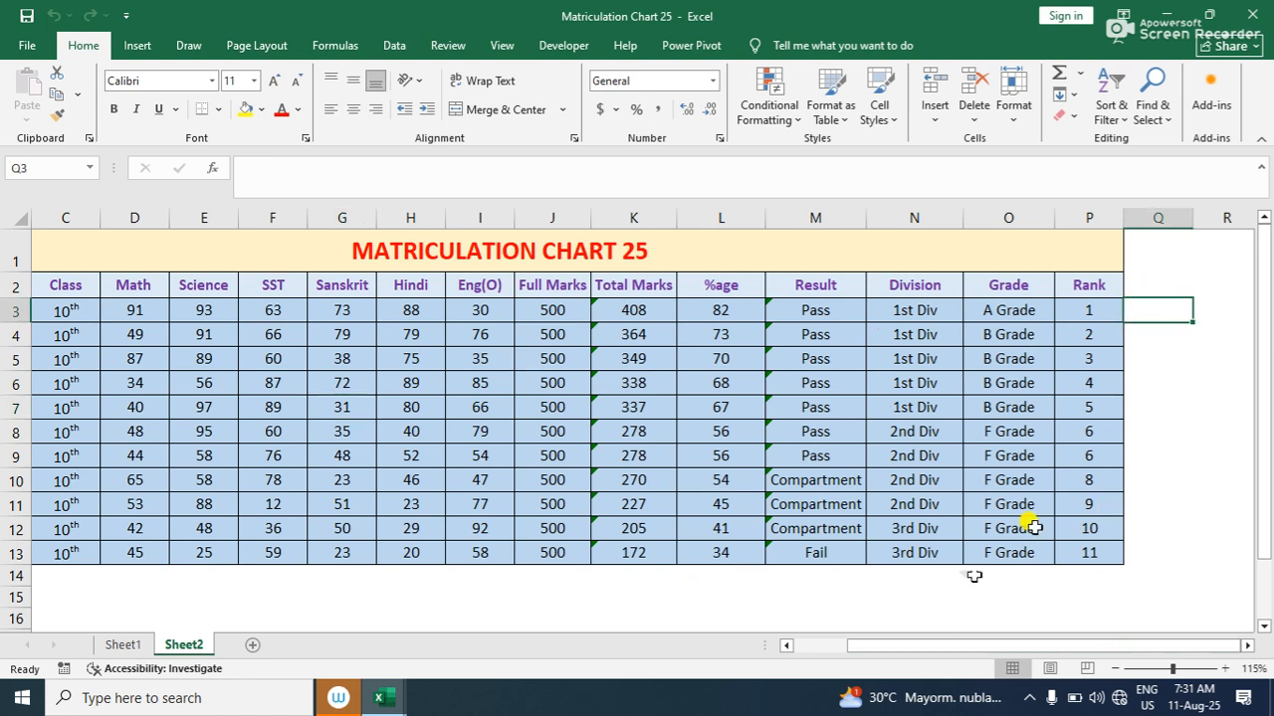
pyautogui.moveTo(998, 645); pyautogui.dragTo(1082, 609)
pyautogui.hscroll(-2, 1082, 609)
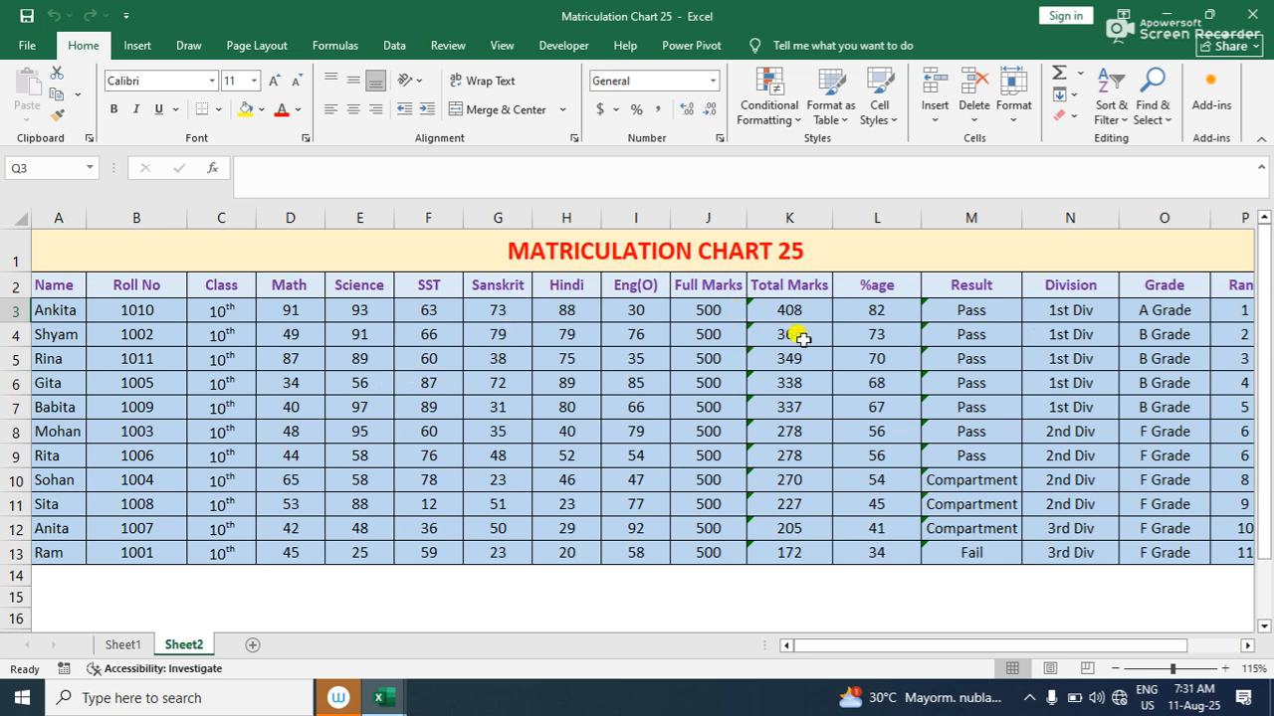
pyautogui.click(1247, 645)
pyautogui.click(1247, 644)
pyautogui.click(1248, 644)
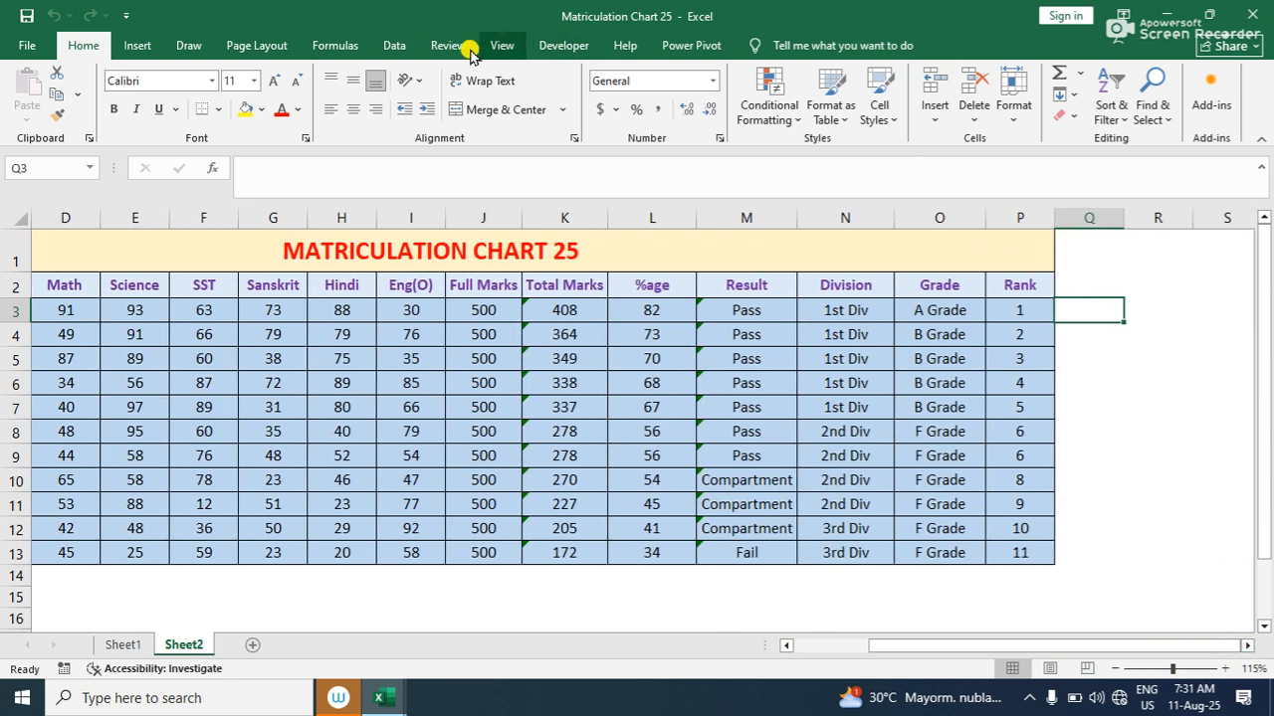
pyautogui.click(137, 46)
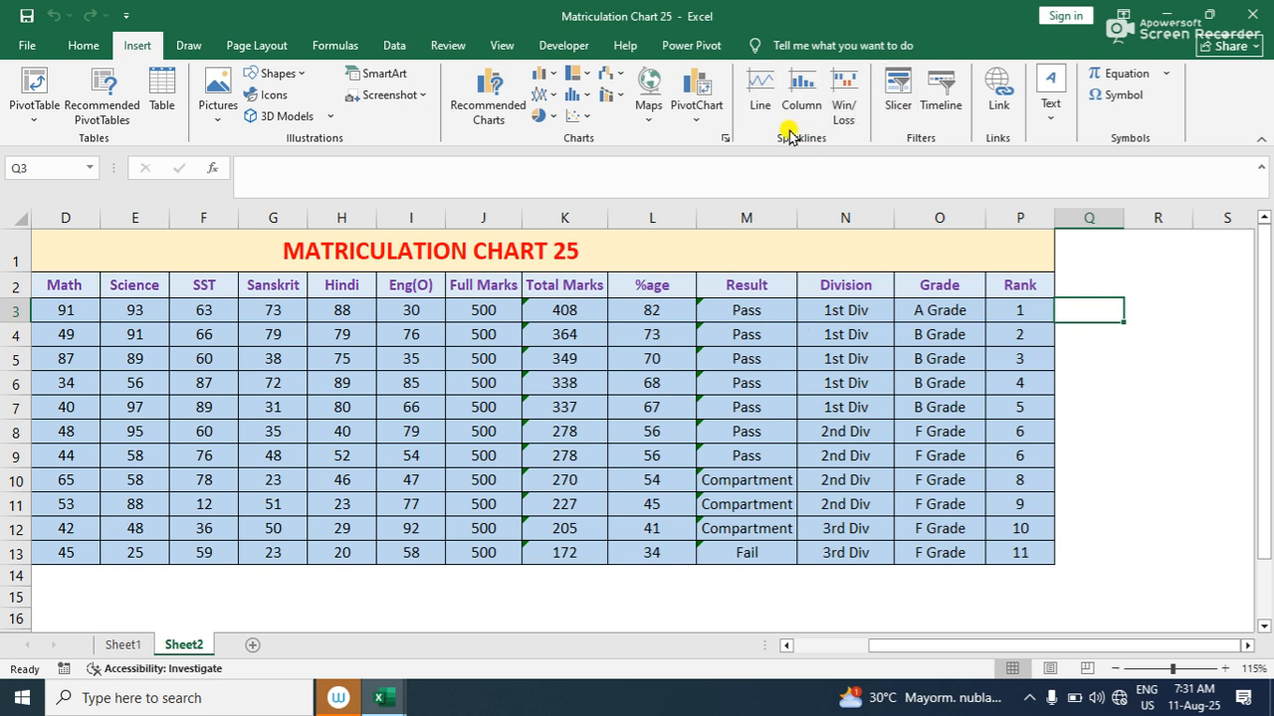
pyautogui.click(758, 99)
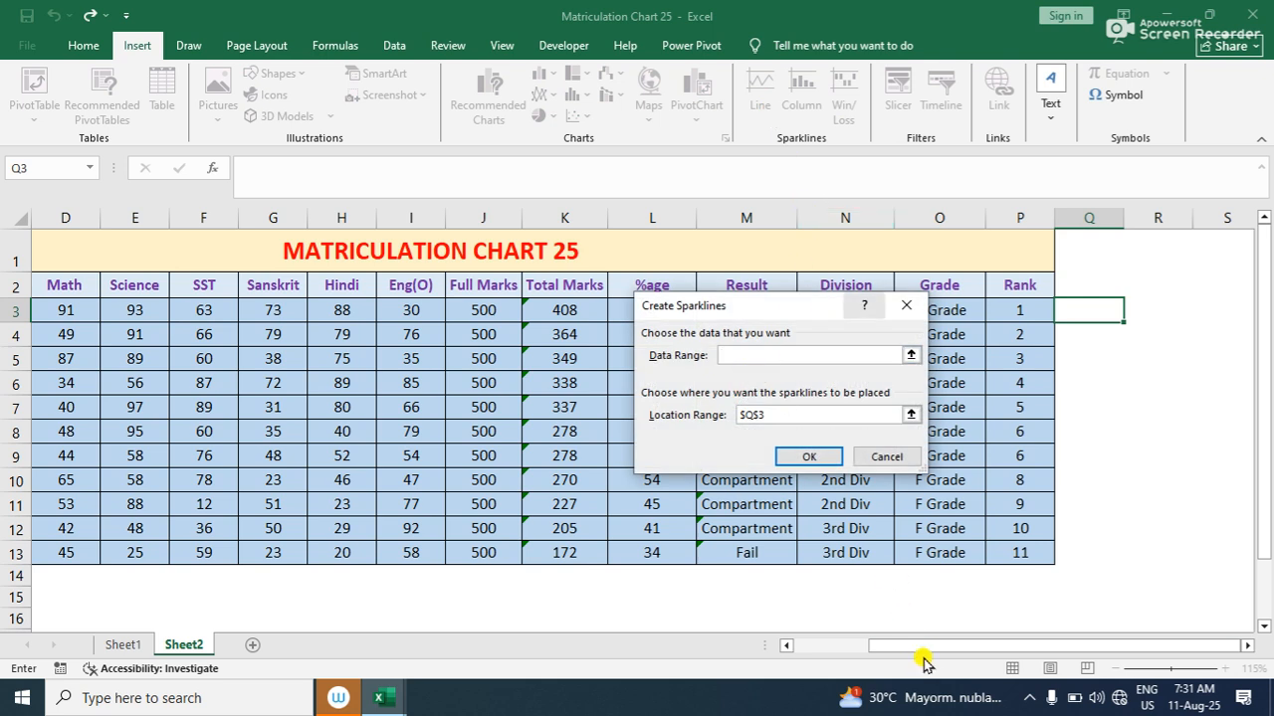
pyautogui.moveTo(925, 645); pyautogui.dragTo(830, 648)
pyautogui.moveTo(803, 307); pyautogui.dragTo(795, 416)
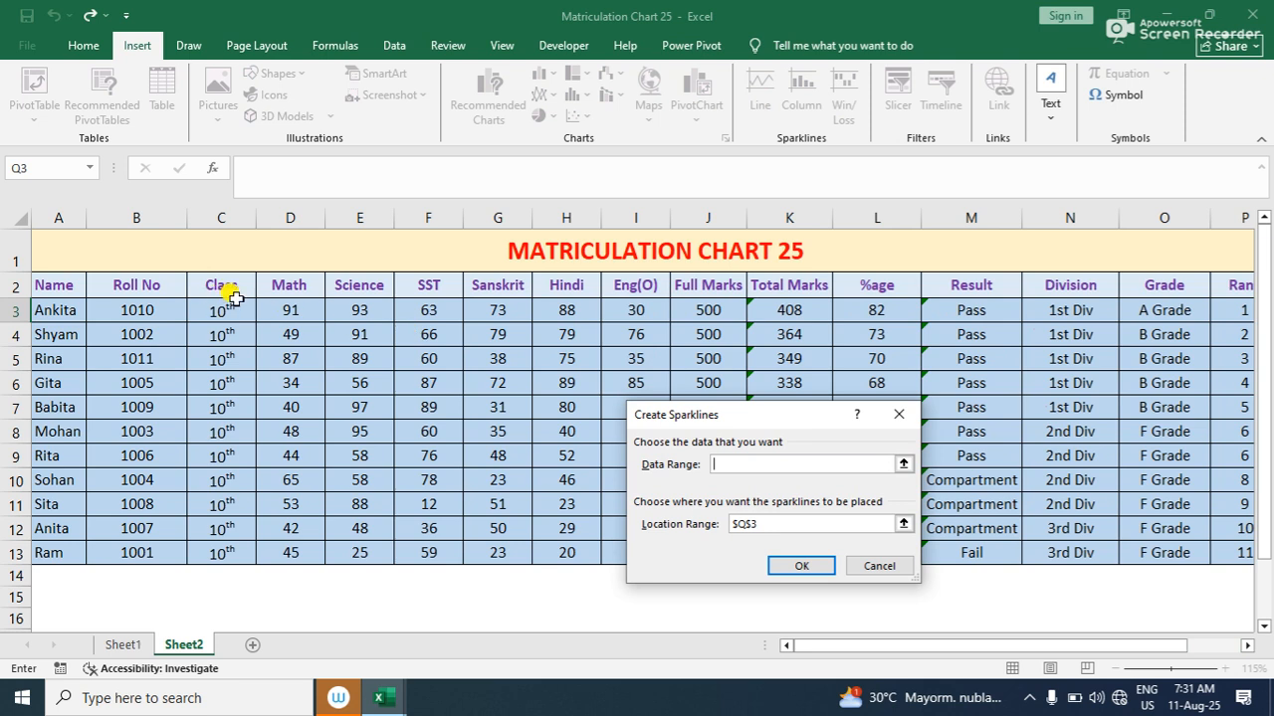
pyautogui.moveTo(286, 308); pyautogui.dragTo(597, 316)
pyautogui.click(794, 563)
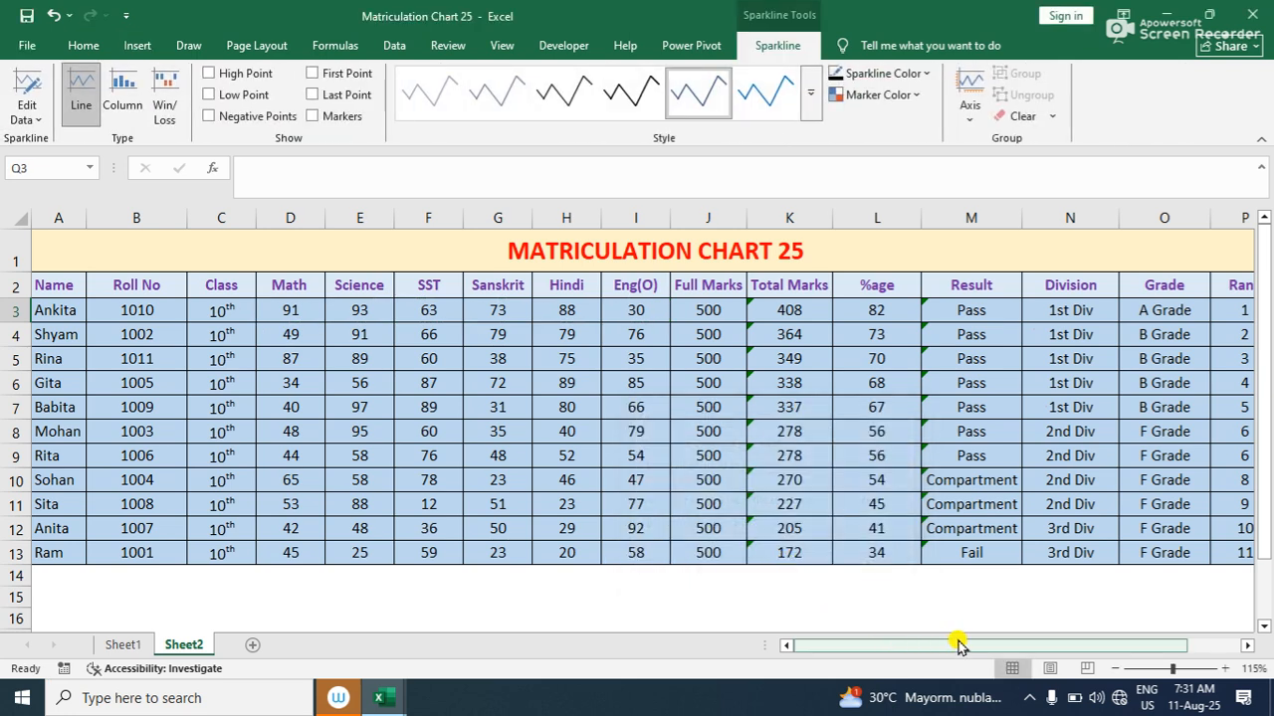
# Try the Column and Win/Loss types on the Q3 sparkline, return it to Line and mark its high point
pyautogui.moveTo(925, 651); pyautogui.dragTo(1268, 626)
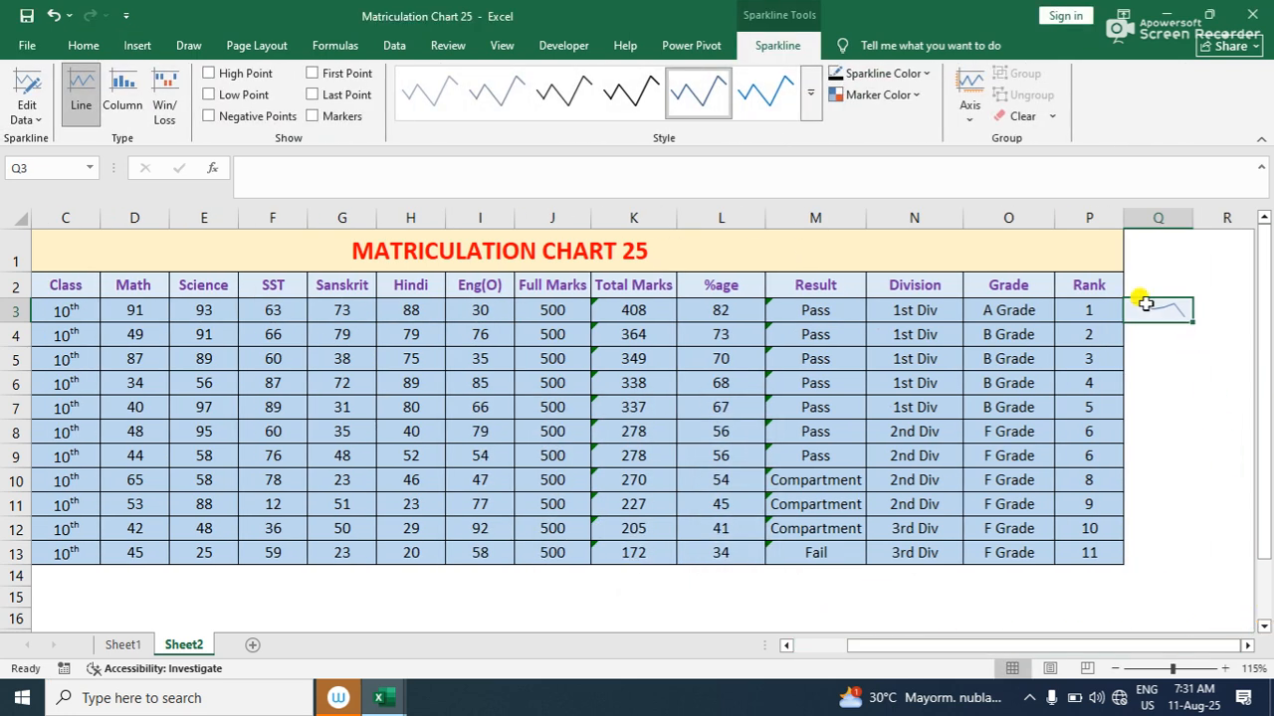
pyautogui.click(129, 112)
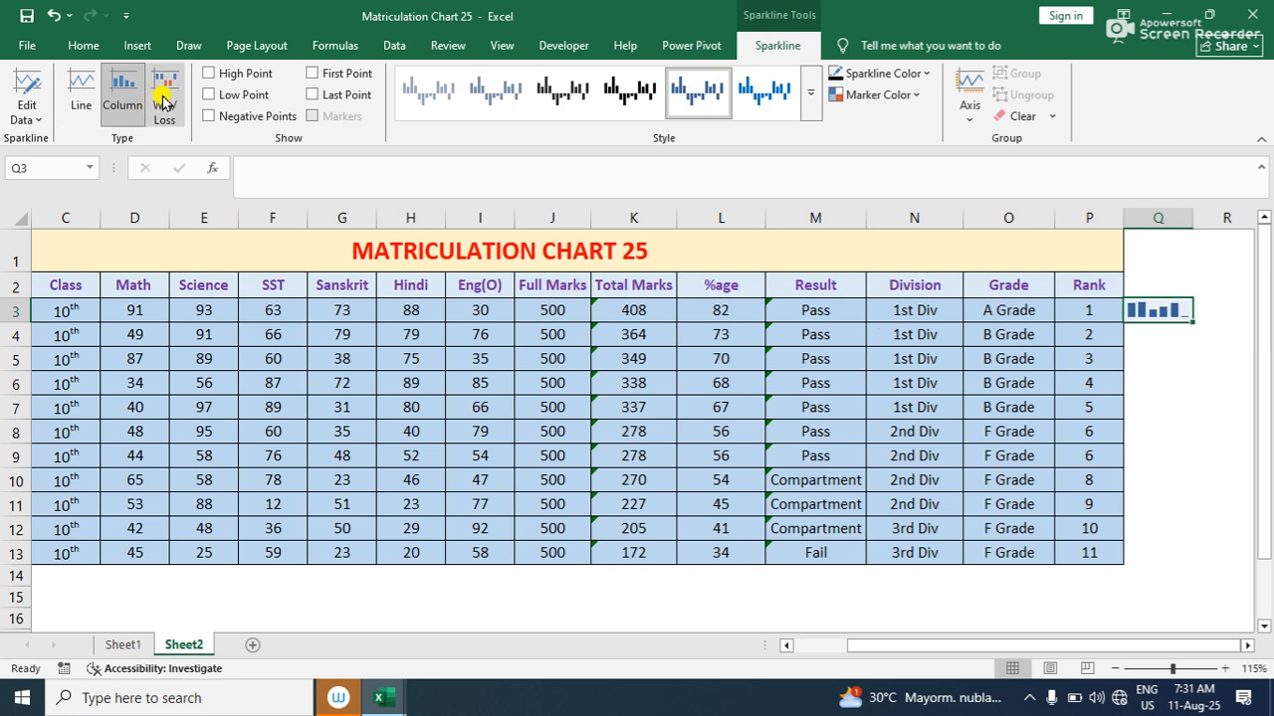
pyautogui.click(164, 100)
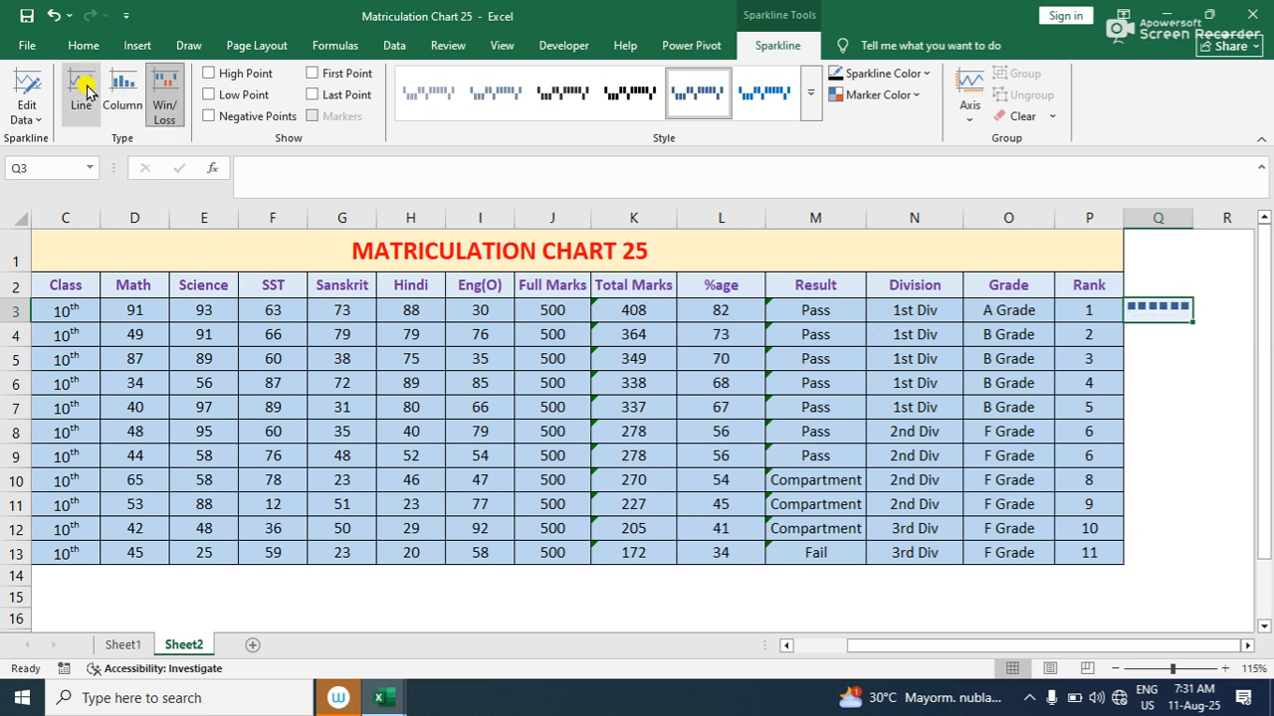
pyautogui.click(82, 92)
pyautogui.click(123, 95)
pyautogui.click(165, 97)
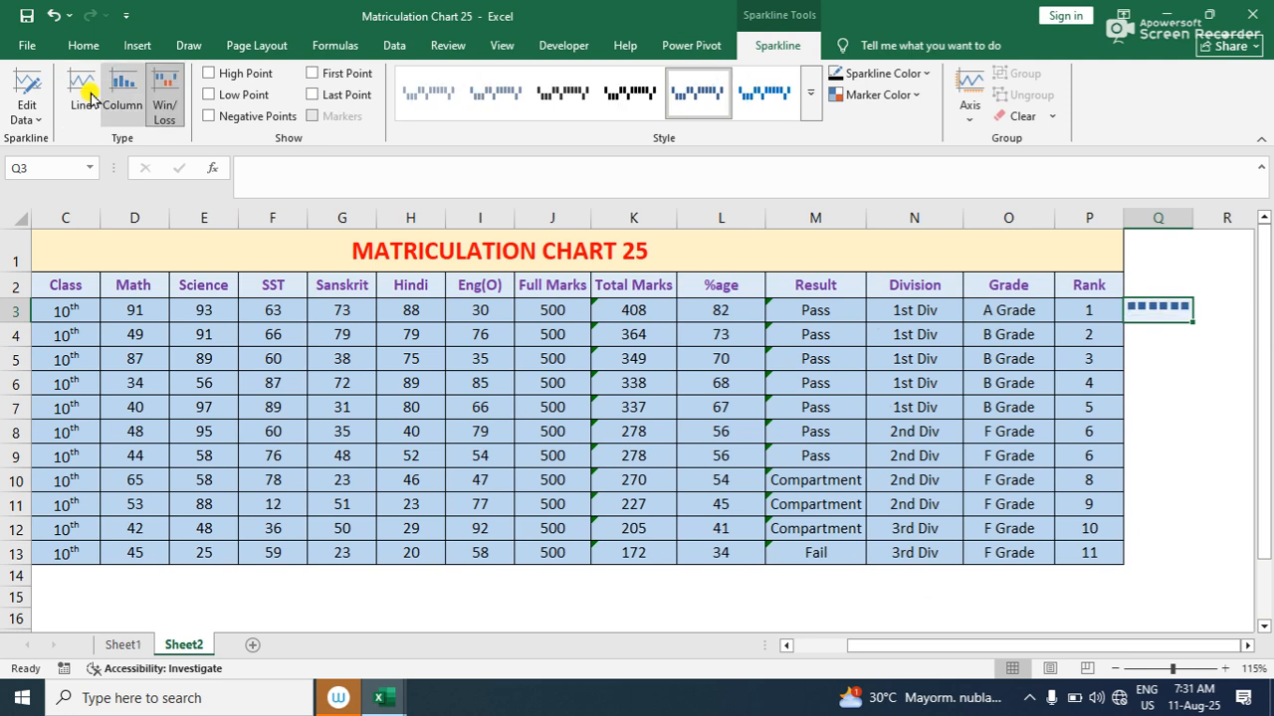
pyautogui.click(82, 96)
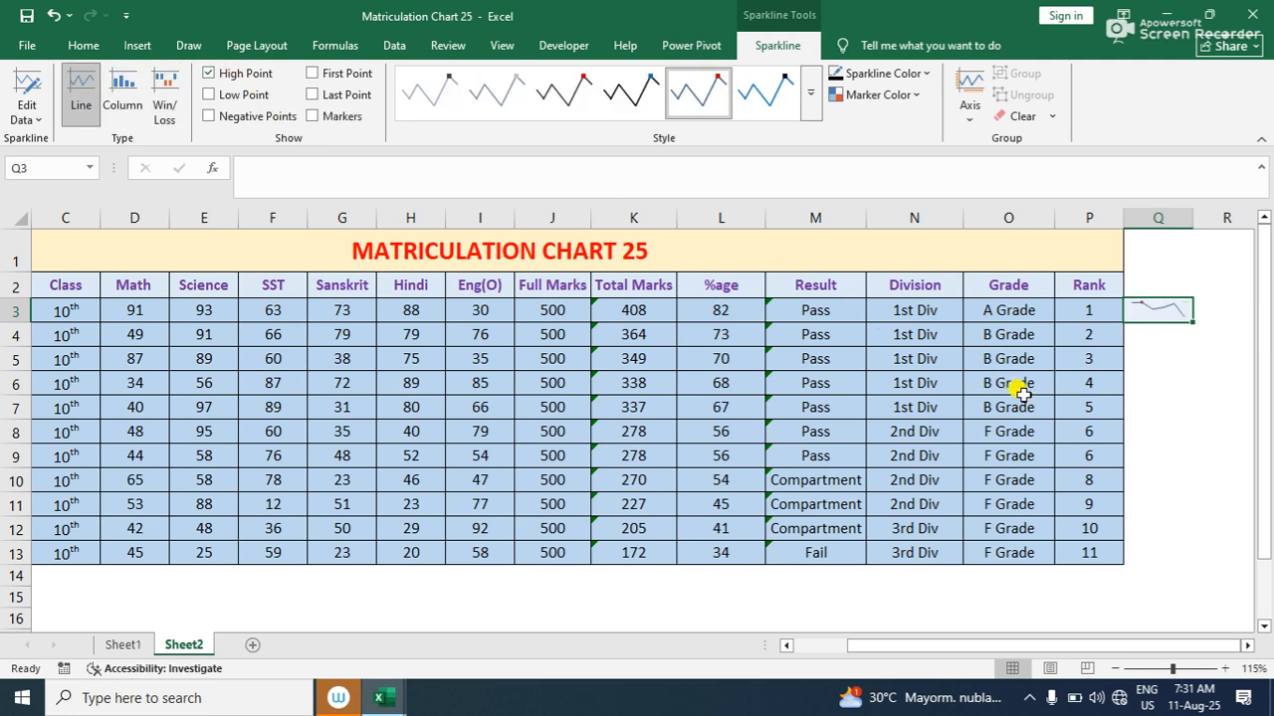
# Compare the first student's marks with the enlarged Q3 sparkline and show its low point
pyautogui.keyDown('ctrl'); pyautogui.scroll(3, 1168, 389); pyautogui.keyUp('ctrl')
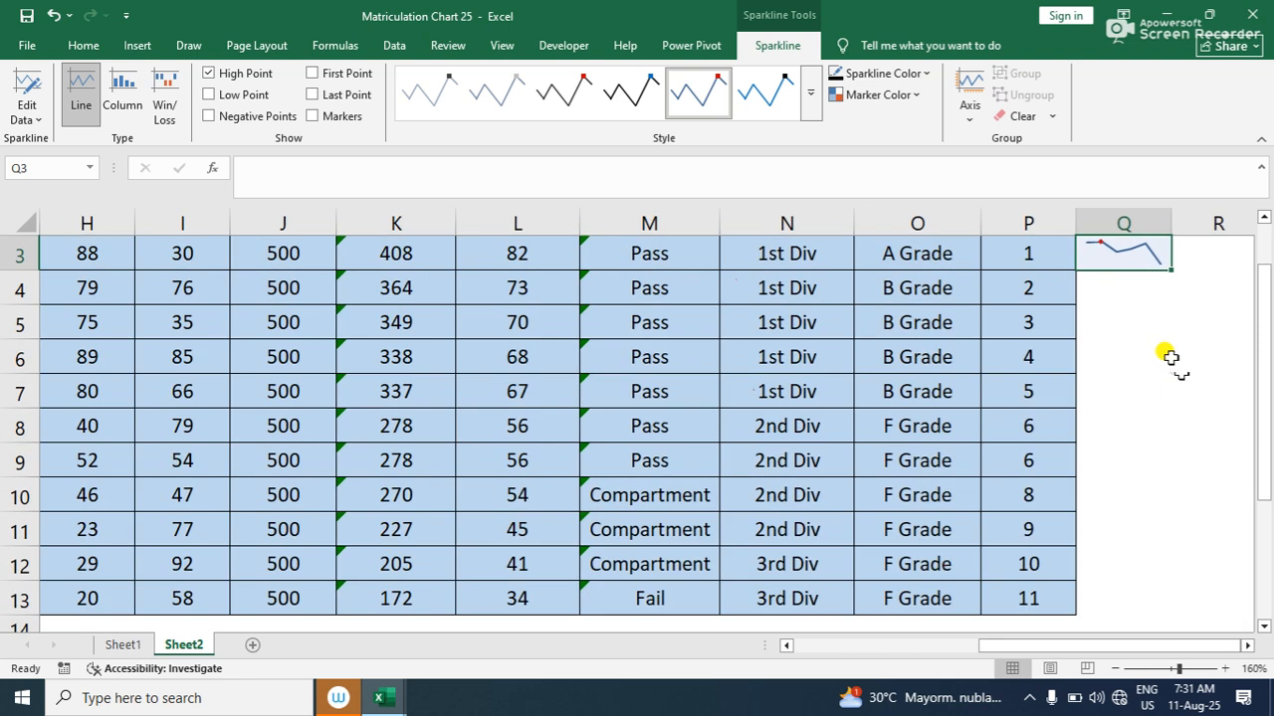
pyautogui.moveTo(980, 645); pyautogui.dragTo(748, 642)
pyautogui.scroll(3, 648, 557)
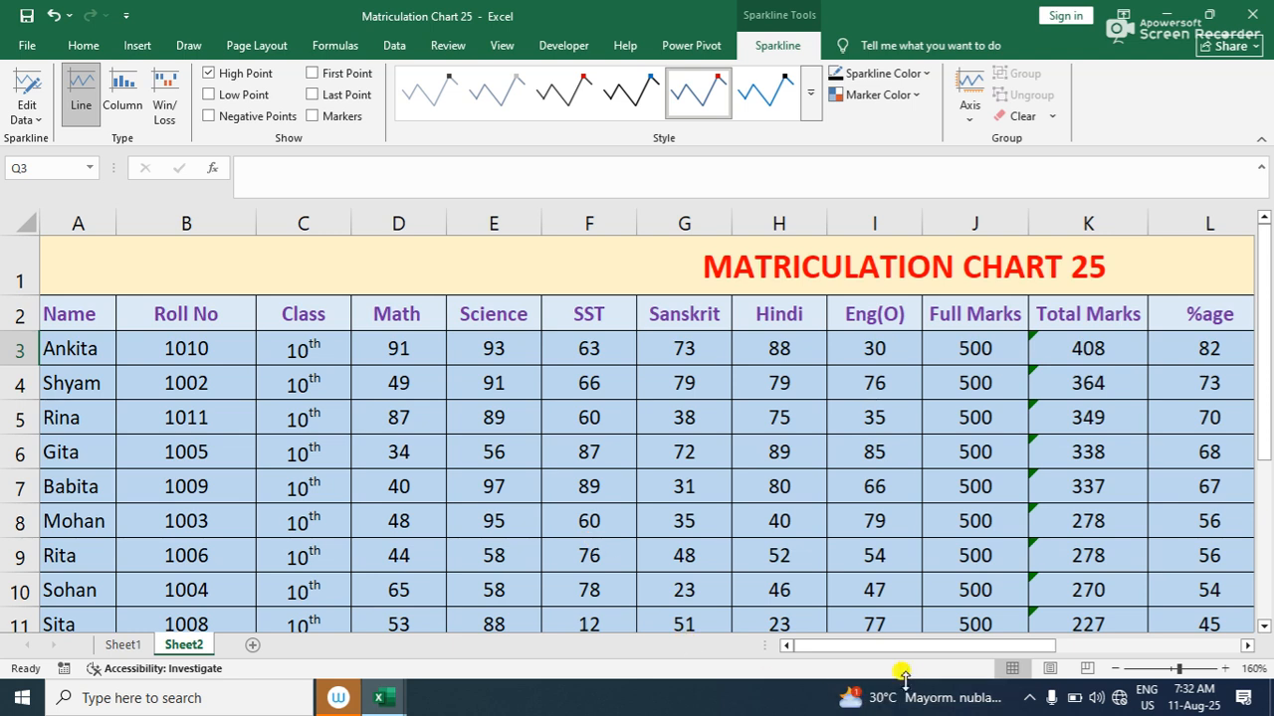
pyautogui.moveTo(909, 651); pyautogui.dragTo(1214, 651)
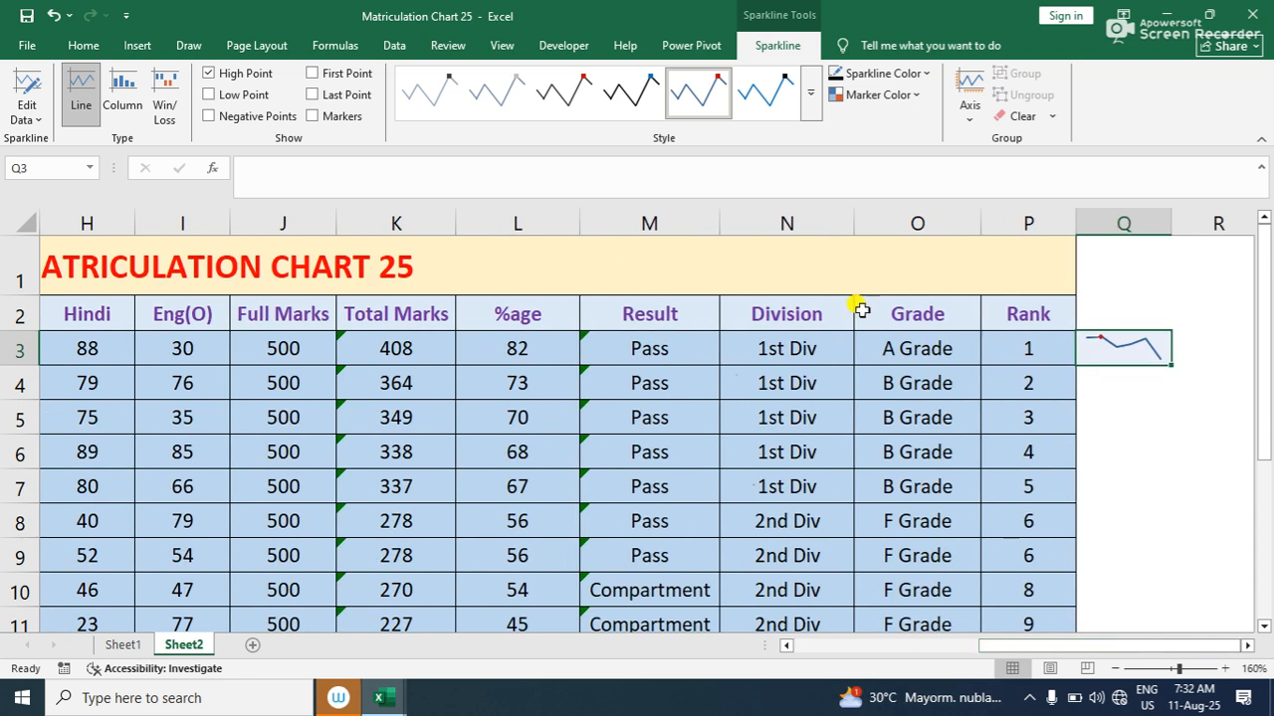
pyautogui.click(244, 95)
# Set the Q3 sparkline's low point marker color to standard green
pyautogui.click(925, 79)
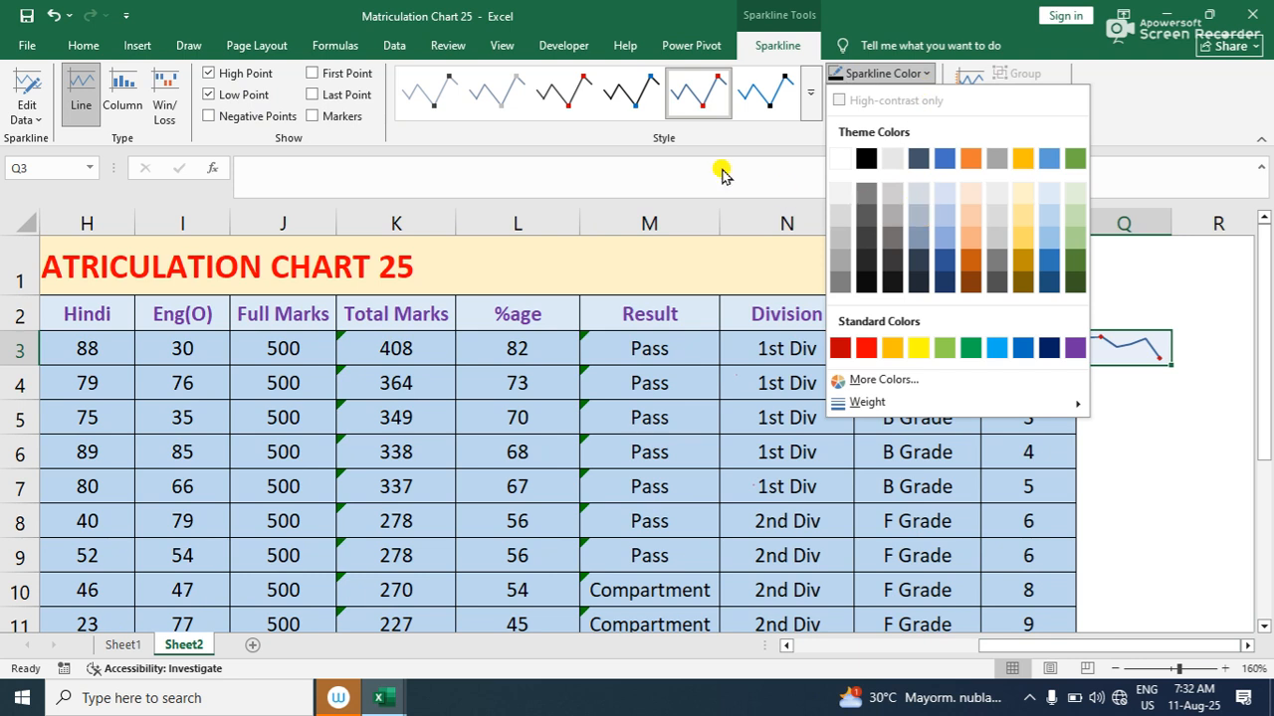
pyautogui.click(782, 190)
pyautogui.click(909, 100)
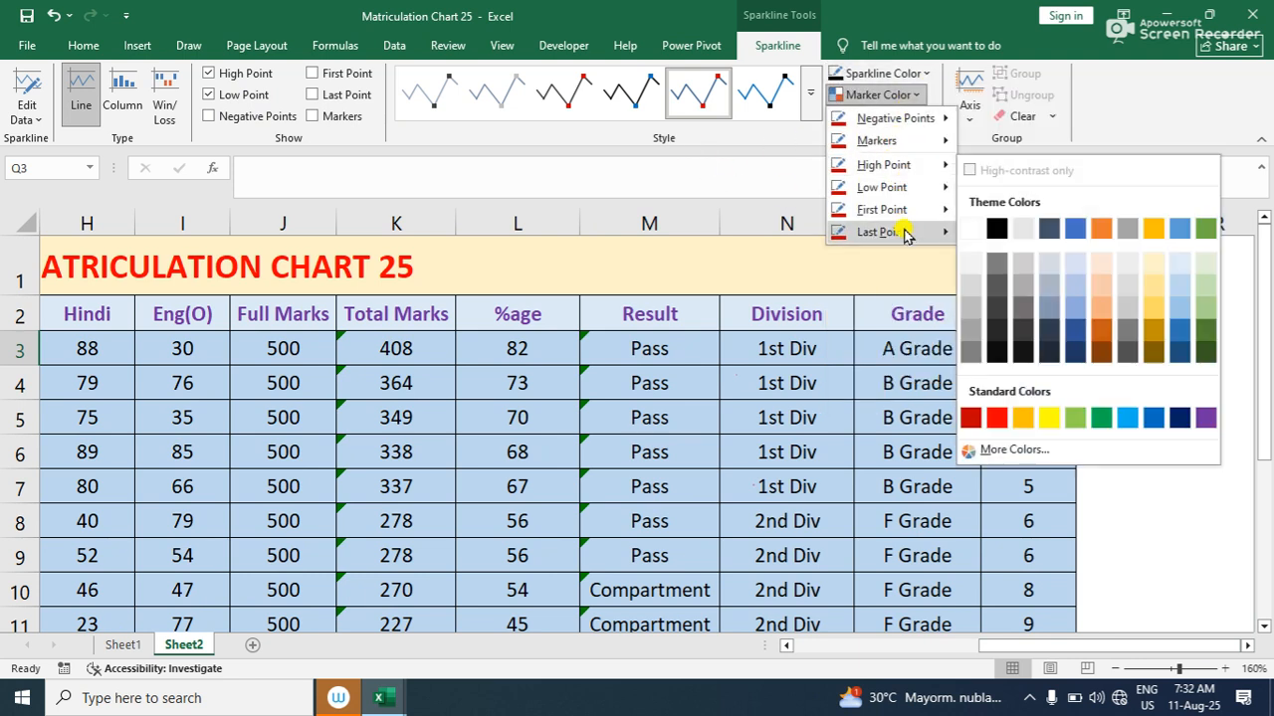
pyautogui.moveTo(932, 189)
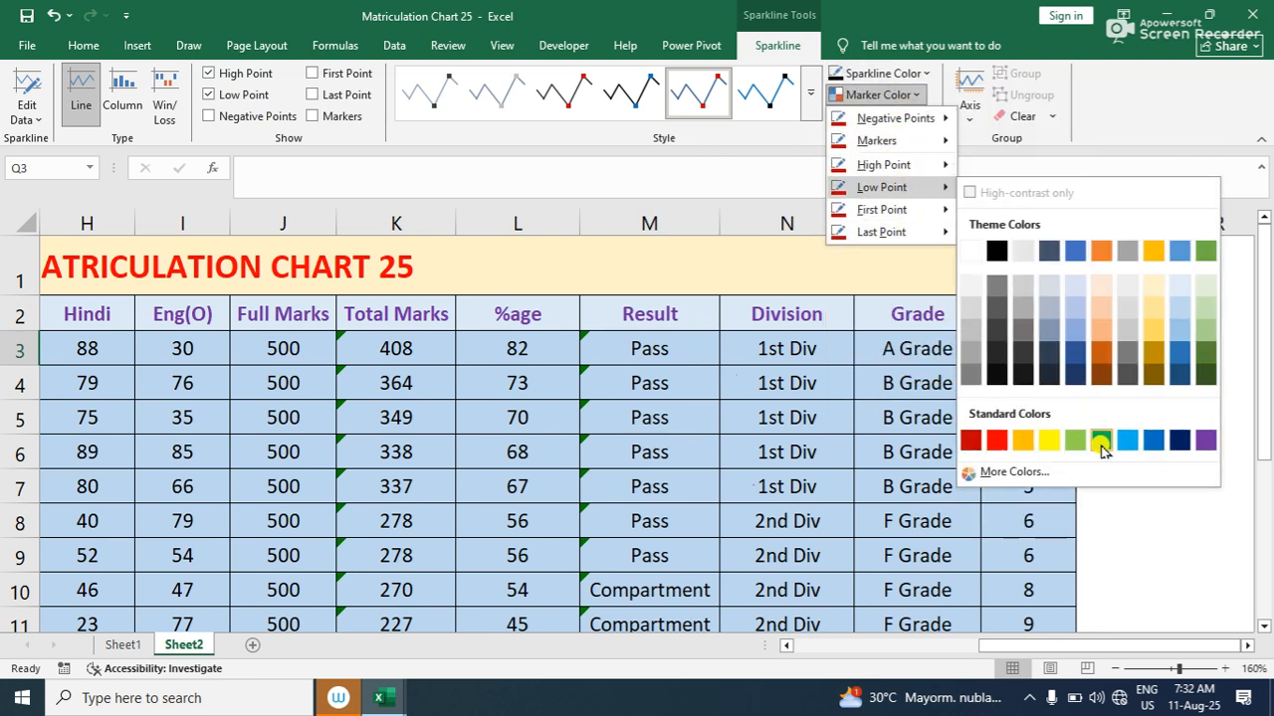
pyautogui.click(1098, 440)
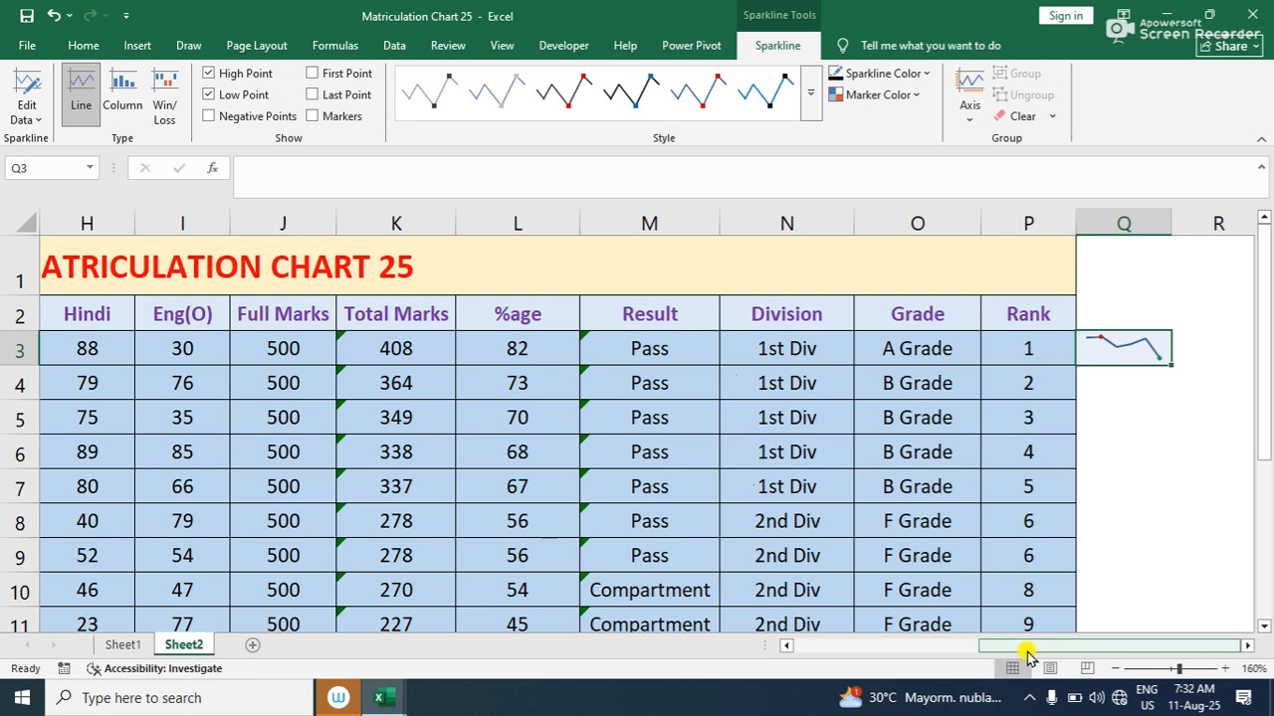
# Show negative points on the Q3 sparkline and set the first student's Hindi mark in H3 to -50
pyautogui.moveTo(1027, 649); pyautogui.dragTo(1081, 624)
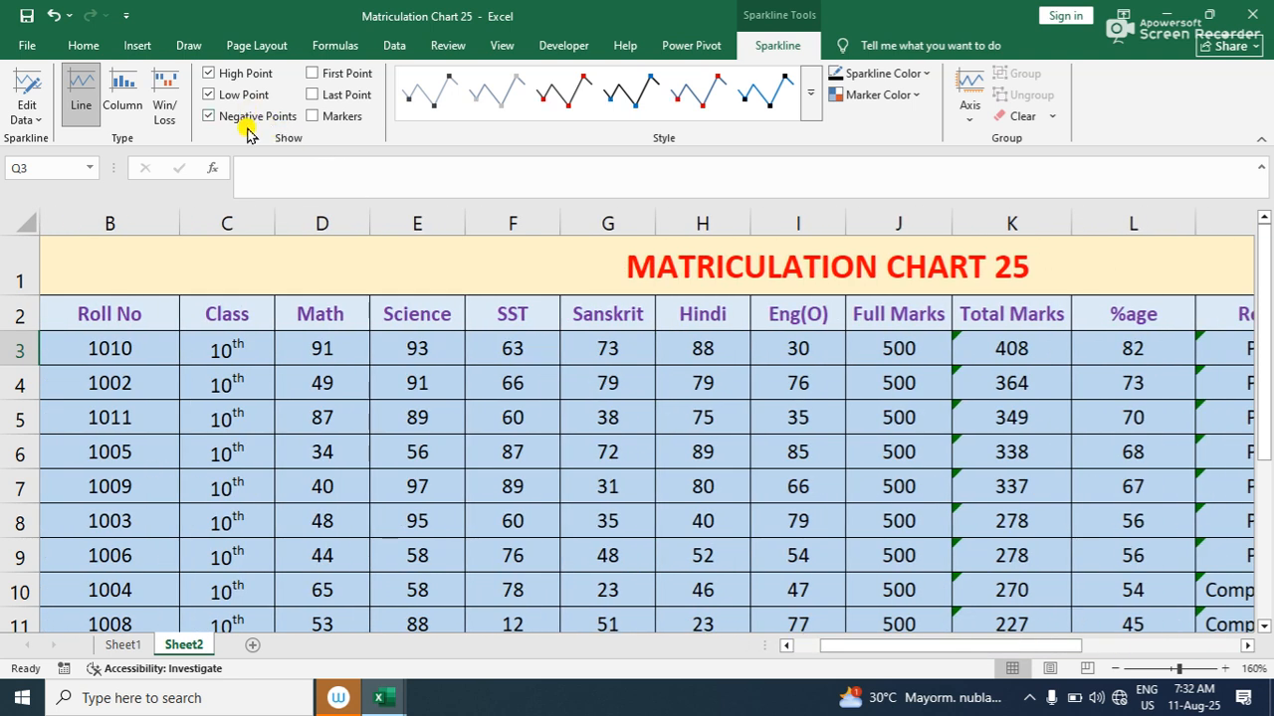
pyautogui.moveTo(885, 644); pyautogui.dragTo(1160, 660)
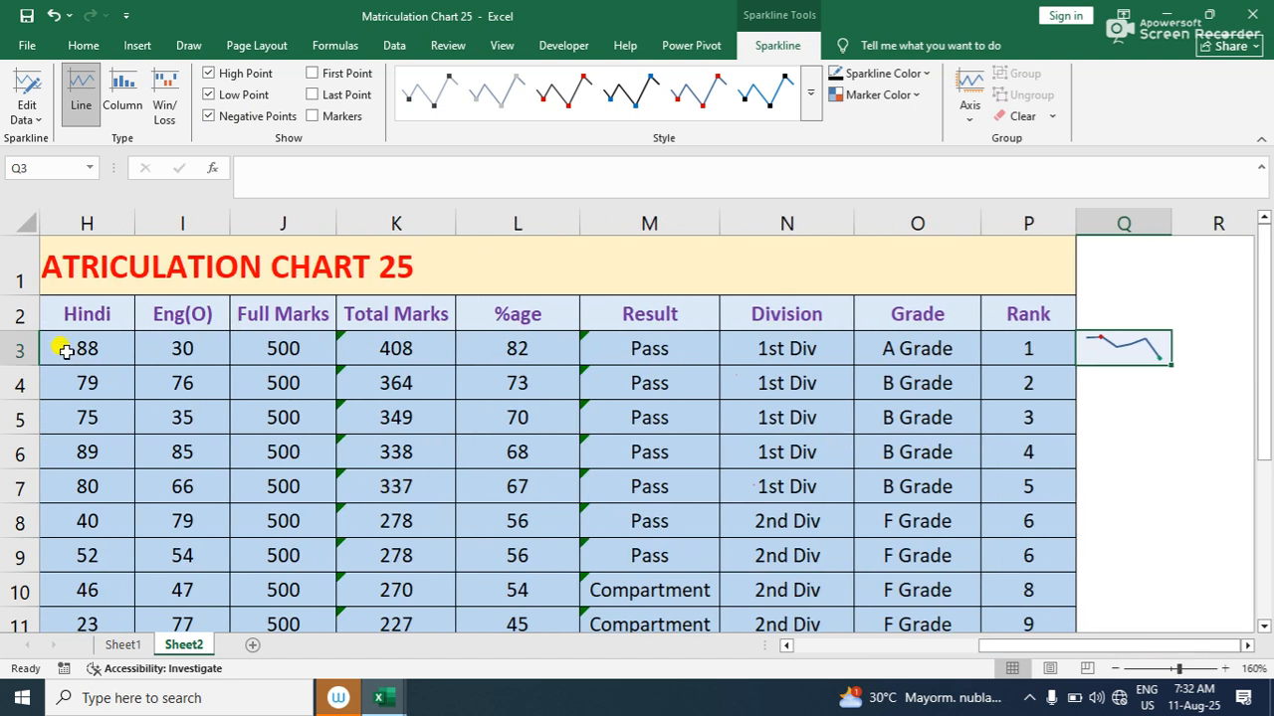
pyautogui.click(64, 338)
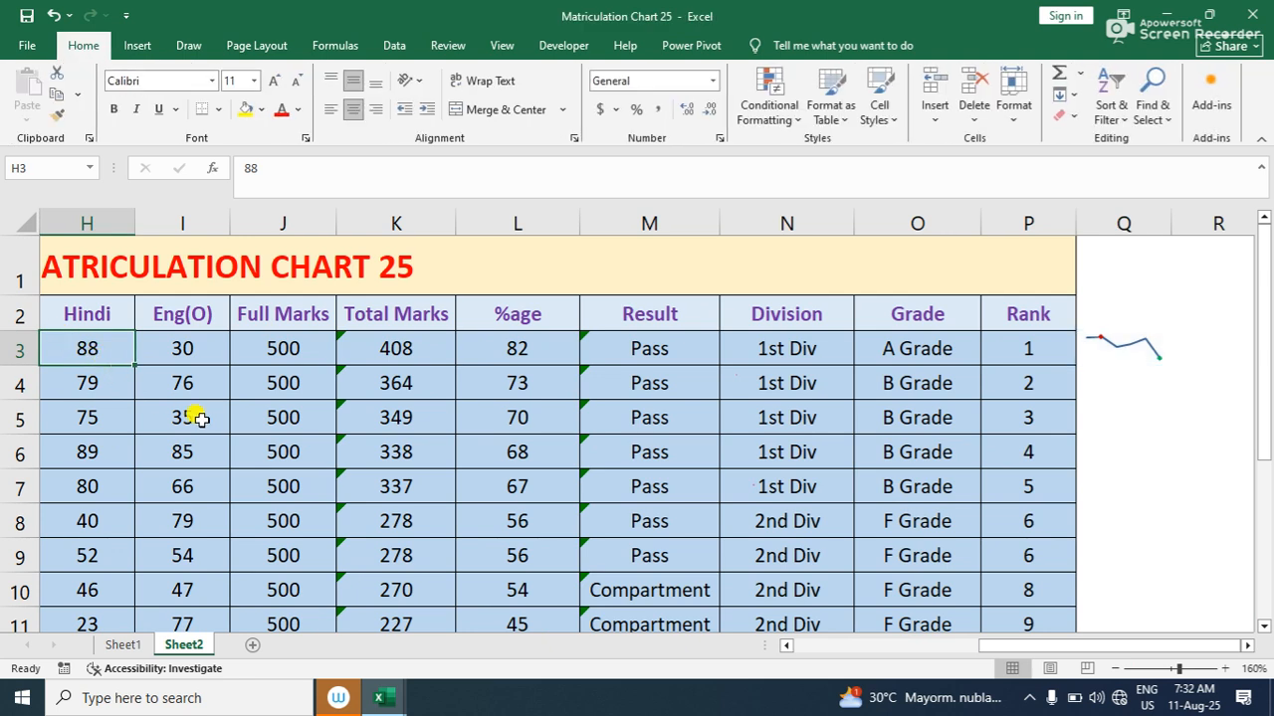
pyautogui.write('-50')
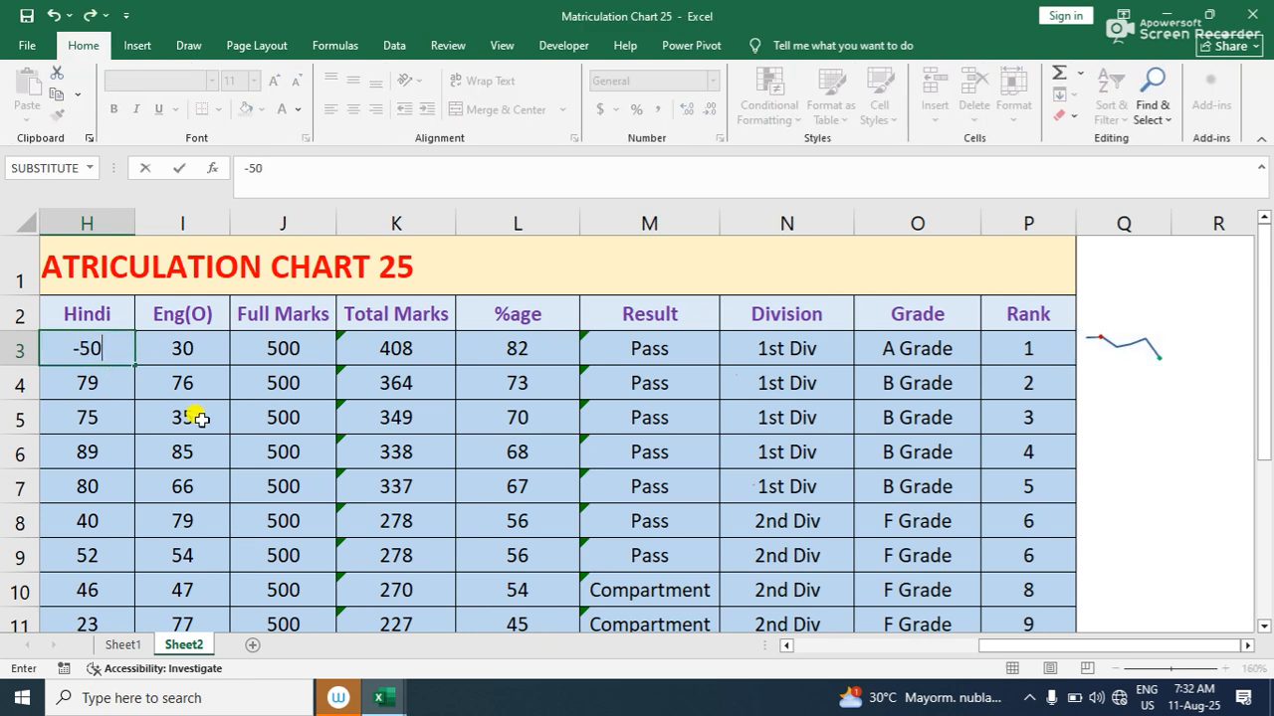
pyautogui.press('Return')
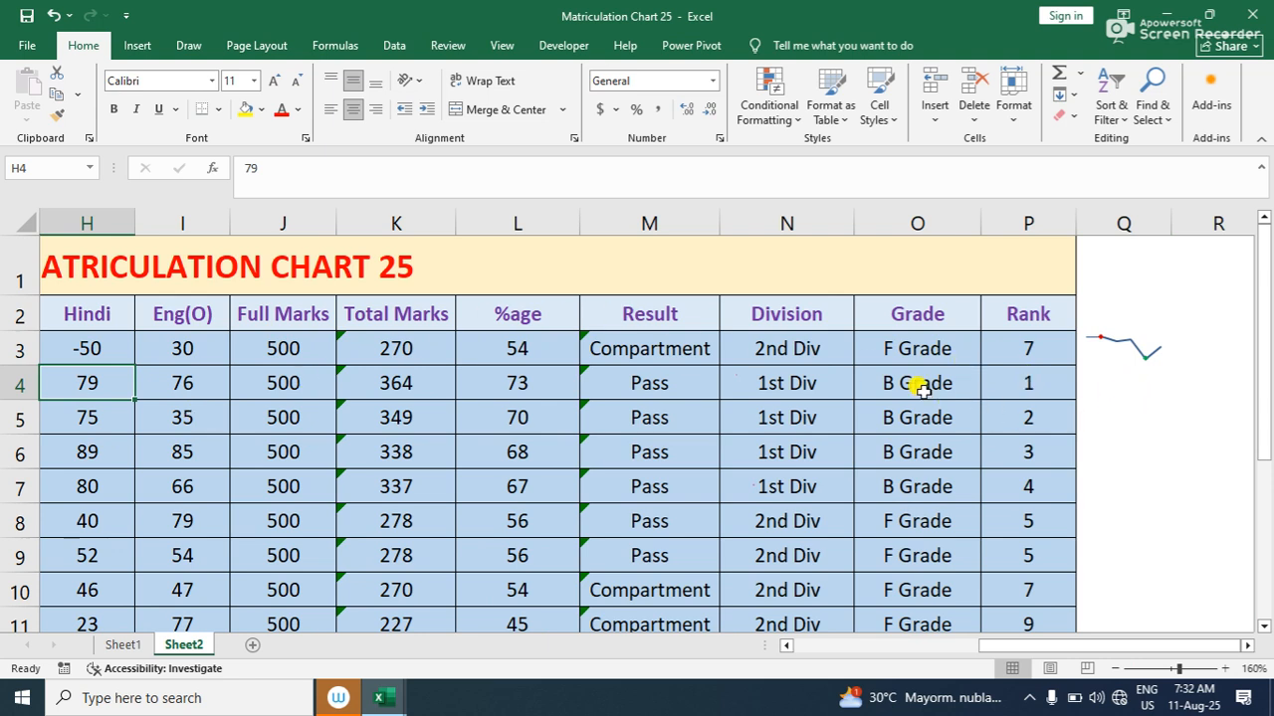
# Set the Q3 sparkline's negative points marker color to standard purple
pyautogui.click(84, 341)
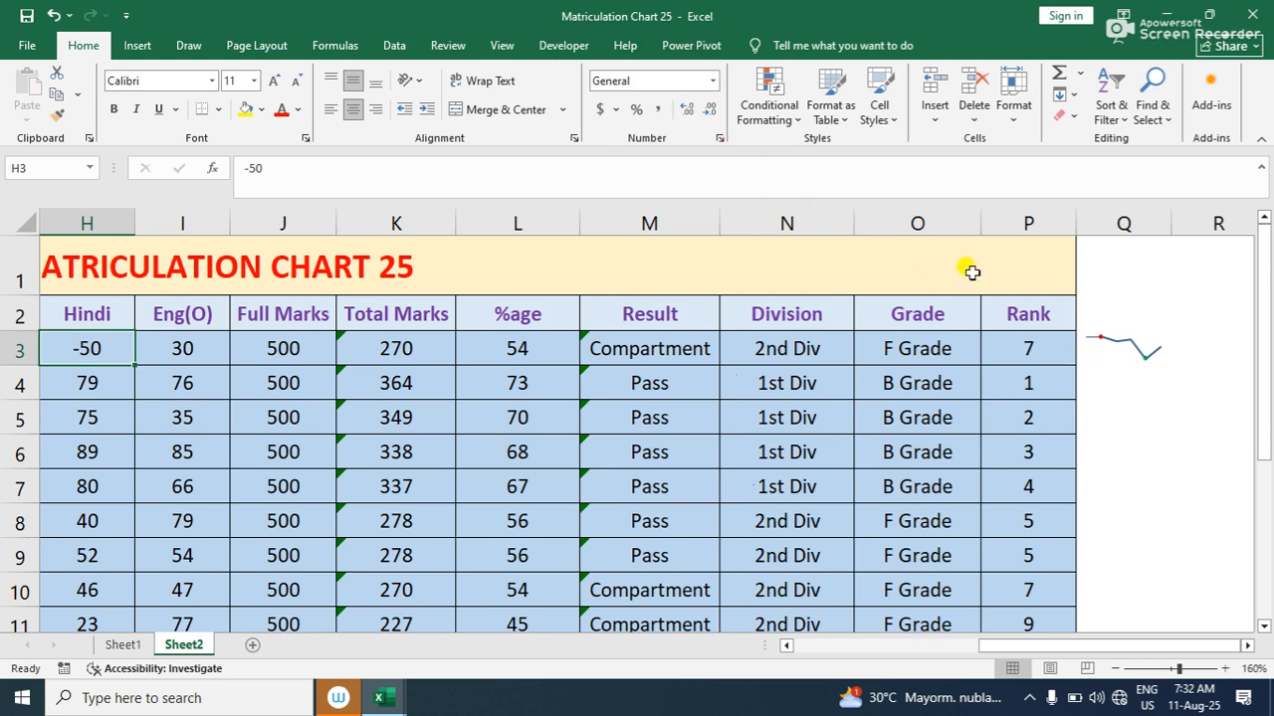
pyautogui.click(1124, 326)
pyautogui.click(1130, 340)
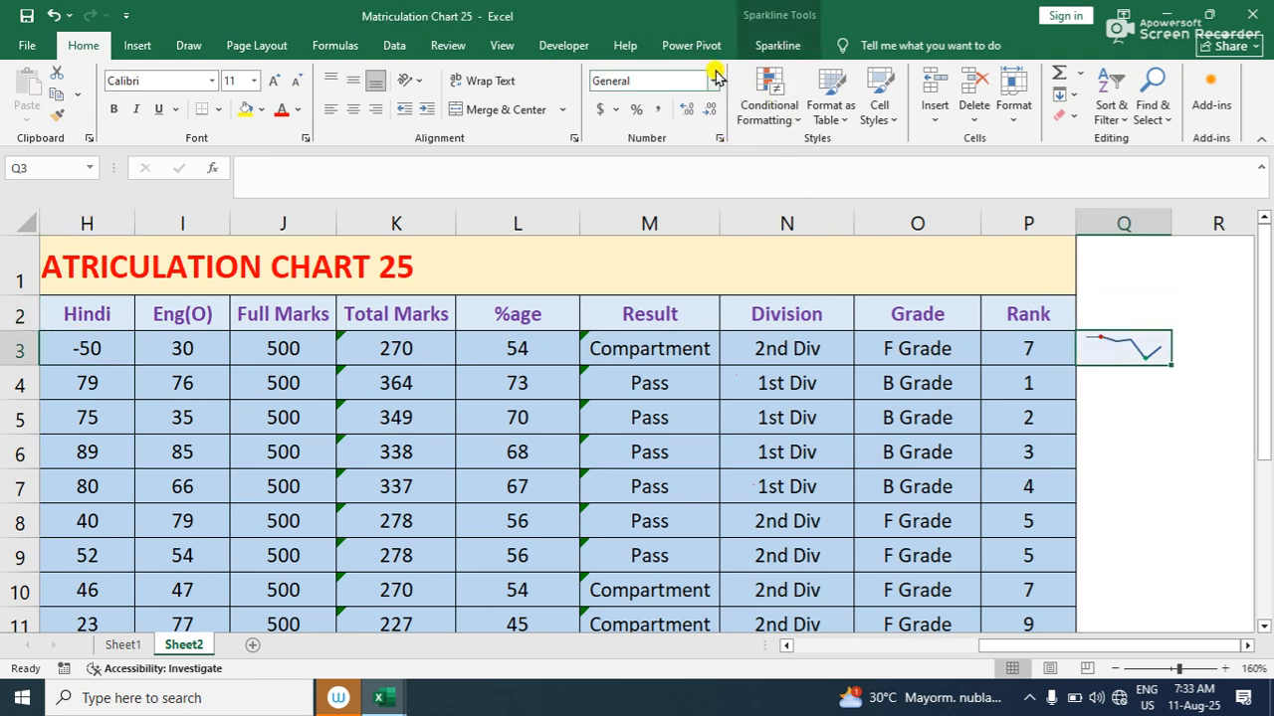
pyautogui.click(773, 46)
pyautogui.click(895, 94)
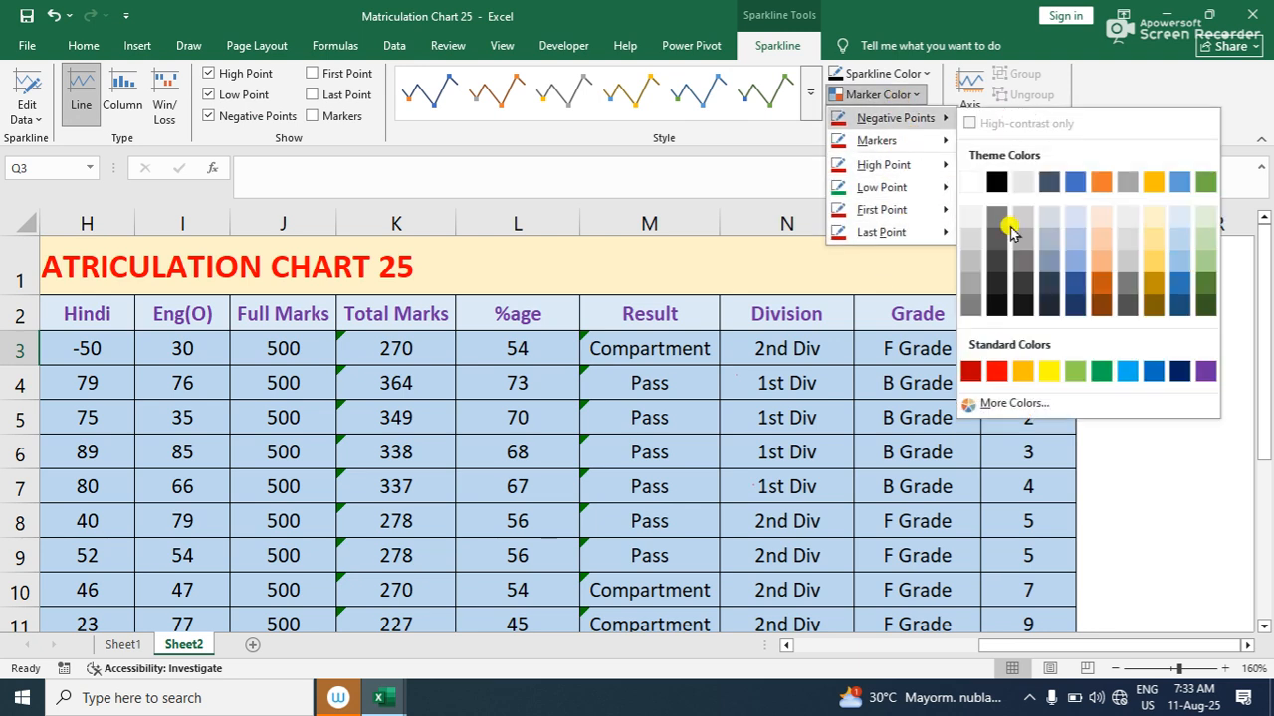
pyautogui.moveTo(929, 163)
pyautogui.moveTo(935, 118)
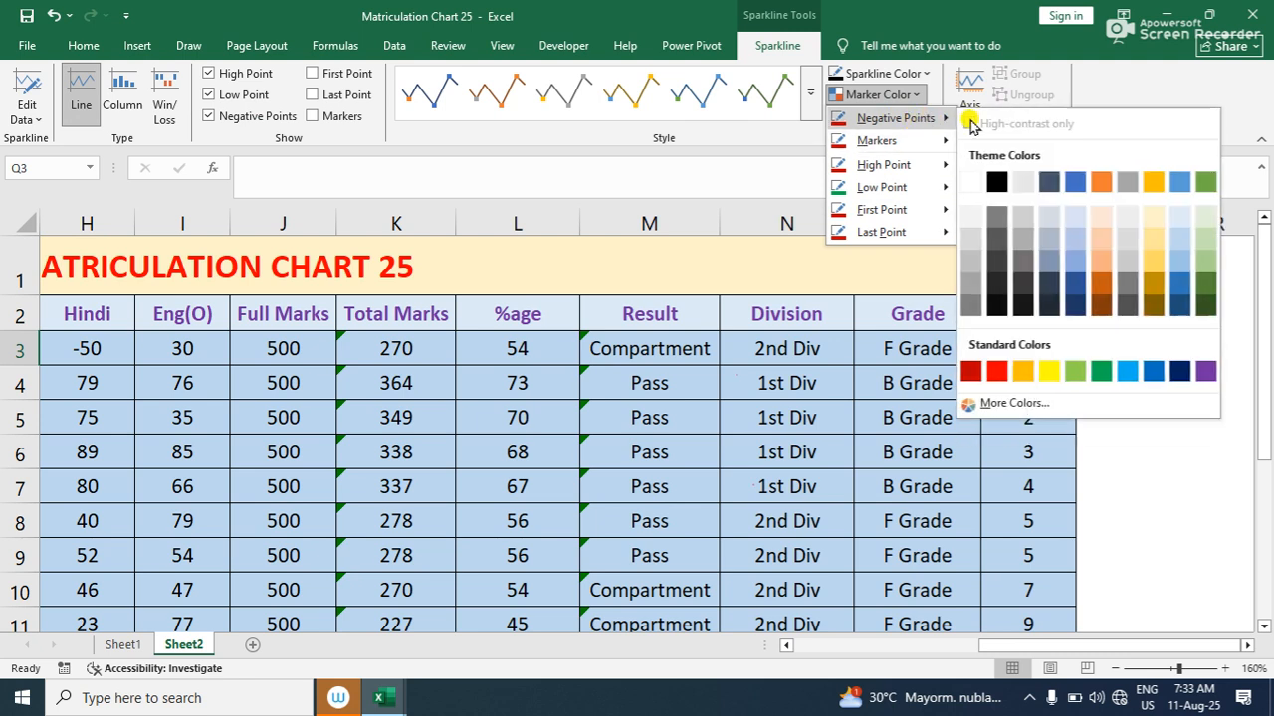
pyautogui.click(1199, 369)
pyautogui.click(1171, 386)
pyautogui.click(1137, 348)
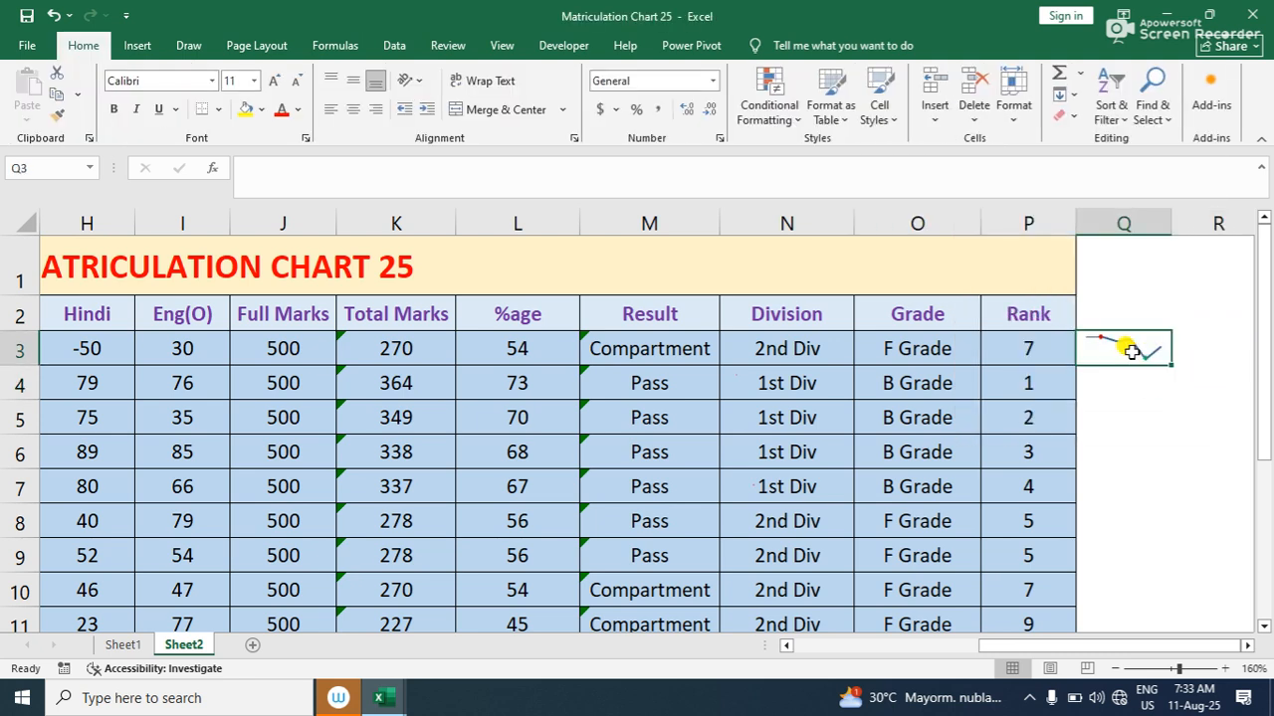
pyautogui.click(1132, 425)
pyautogui.click(1124, 353)
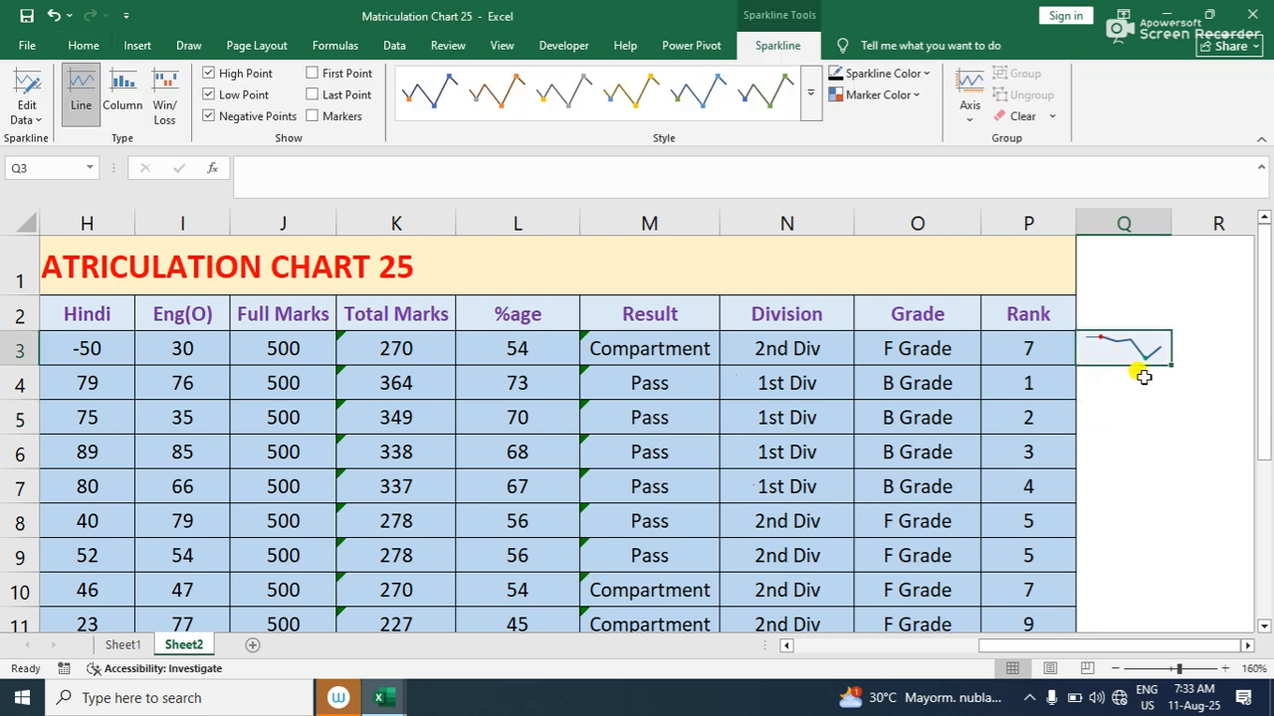
# Fill the Q3 sparkline down to Q4 for the second student
pyautogui.moveTo(1167, 366)
pyautogui.mouseDown()
pyautogui.moveTo(1165, 407)
pyautogui.moveTo(1160, 354)
pyautogui.mouseUp()
pyautogui.click(1160, 392)
pyautogui.click(1145, 341)
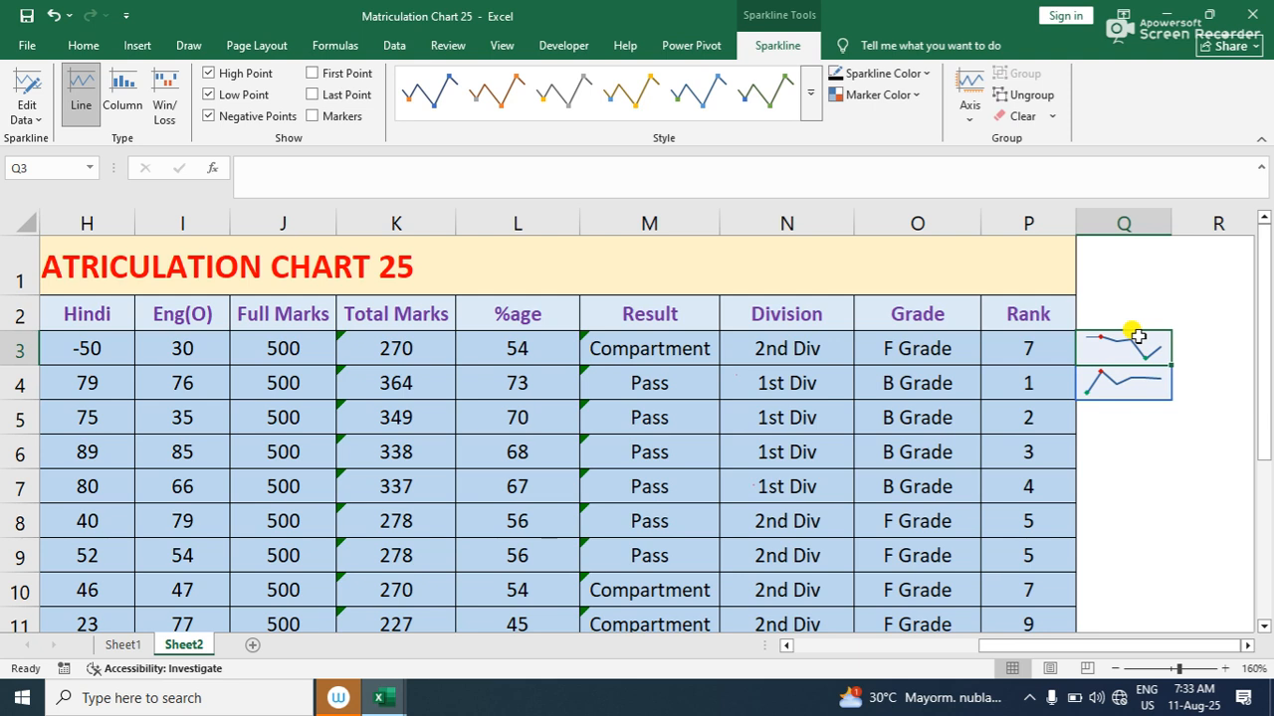
pyautogui.click(1128, 452)
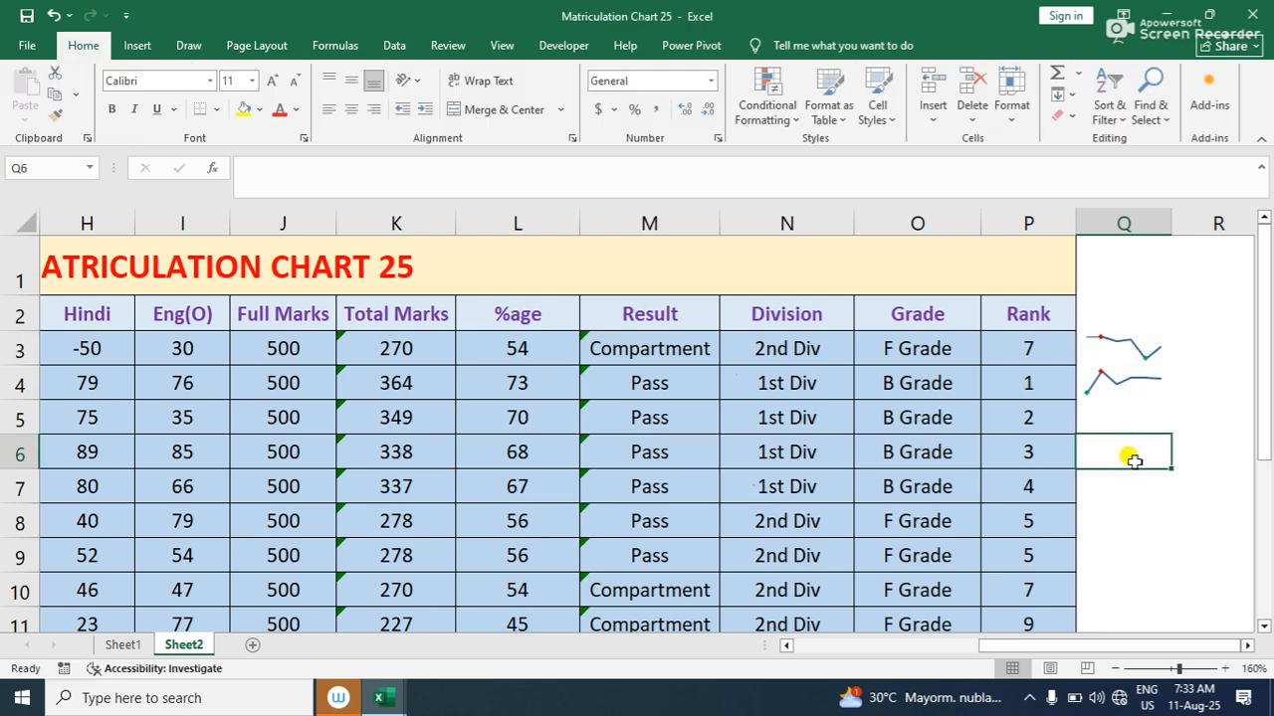
# Set the second student's Hindi mark in H4 to -30
pyautogui.click(1110, 370)
pyautogui.click(64, 408)
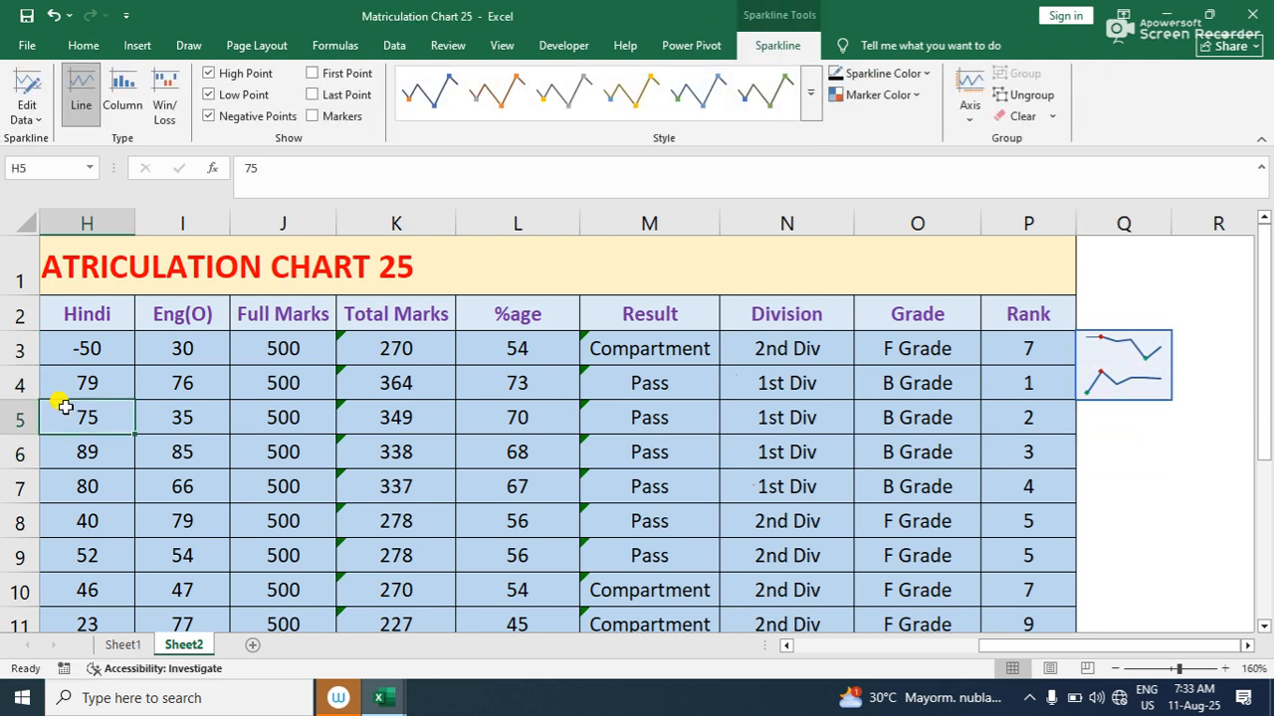
pyautogui.click(80, 376)
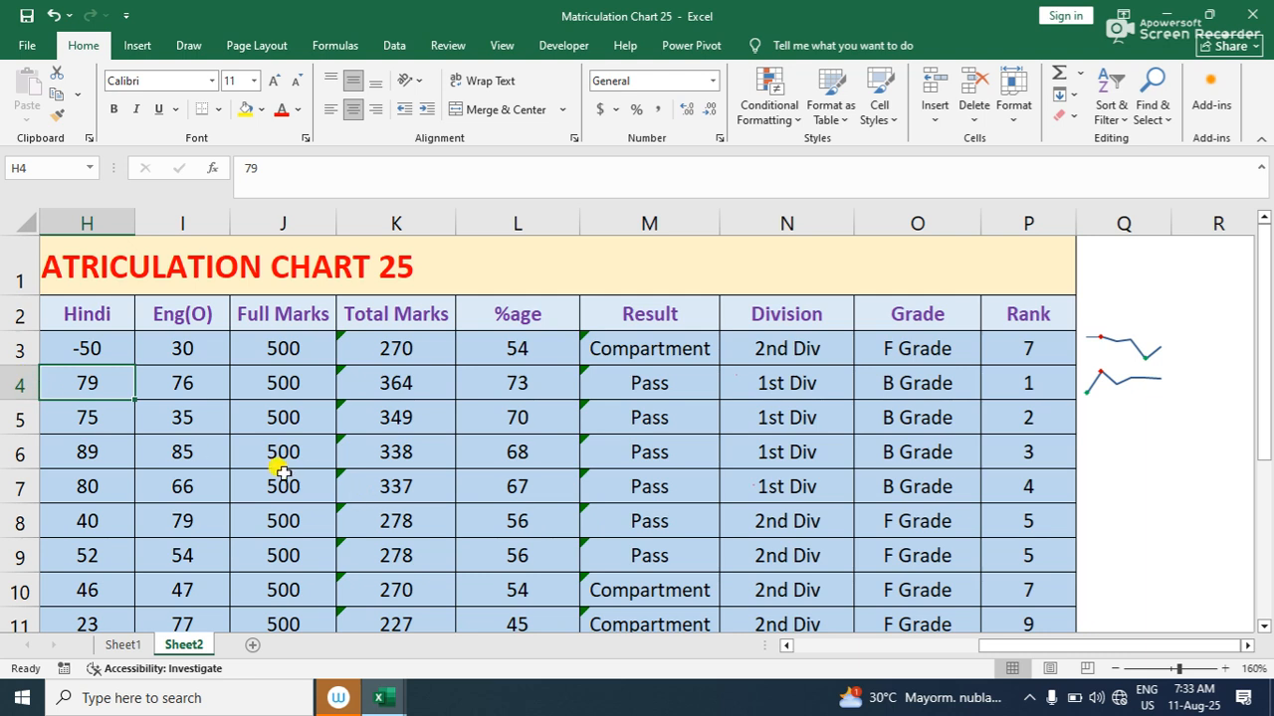
pyautogui.write('-')
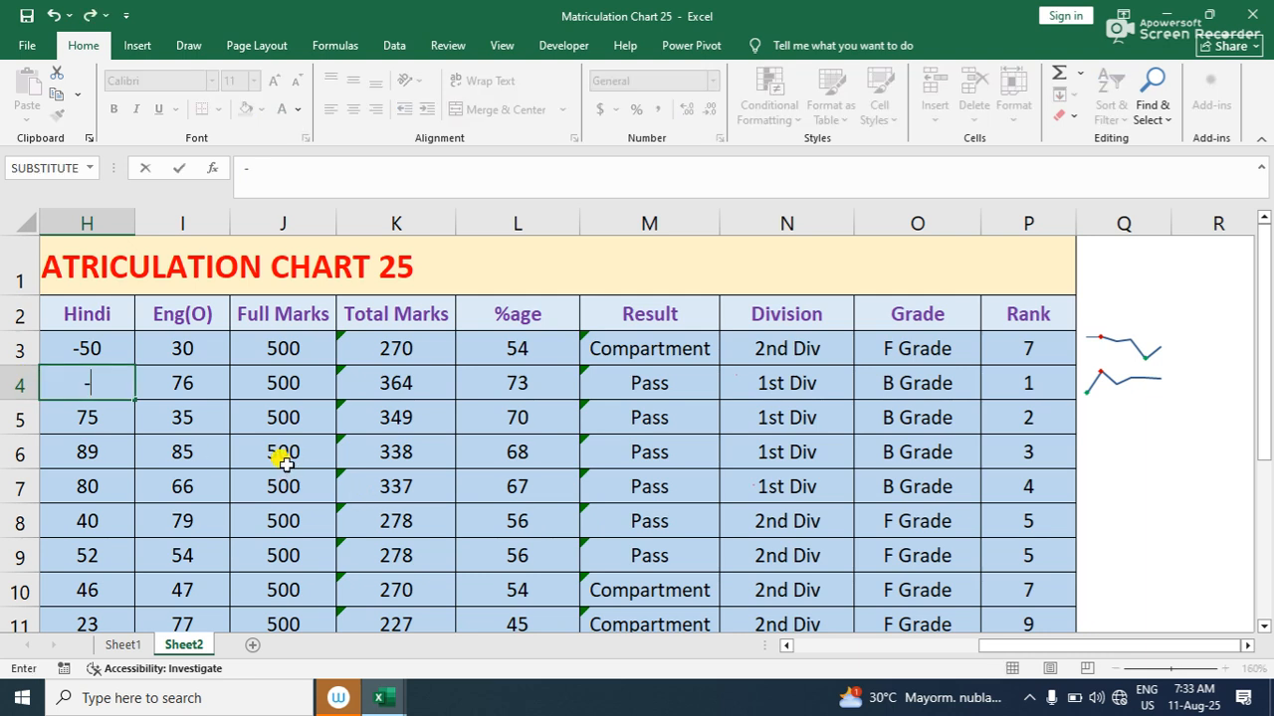
pyautogui.write('30')
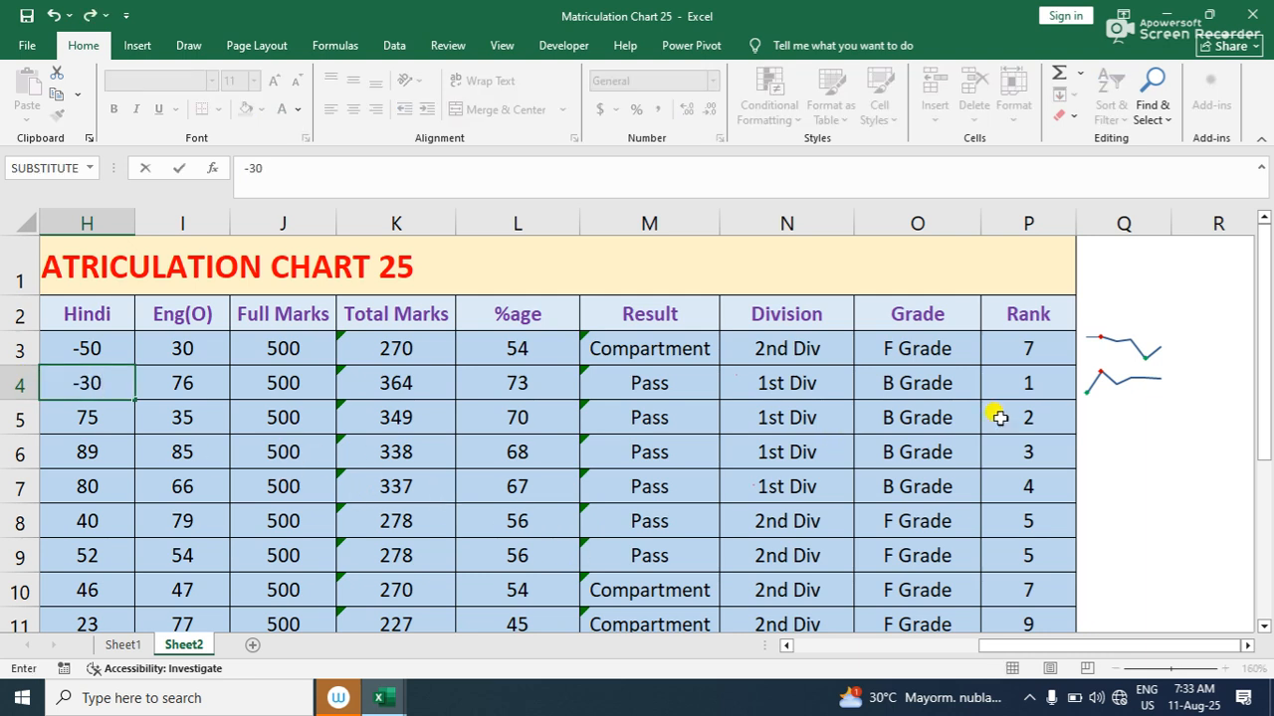
pyautogui.click(1194, 416)
# Try the Column type on the Q3:Q4 sparklines and change them to Win/Loss
pyautogui.moveTo(1138, 351); pyautogui.dragTo(1144, 406)
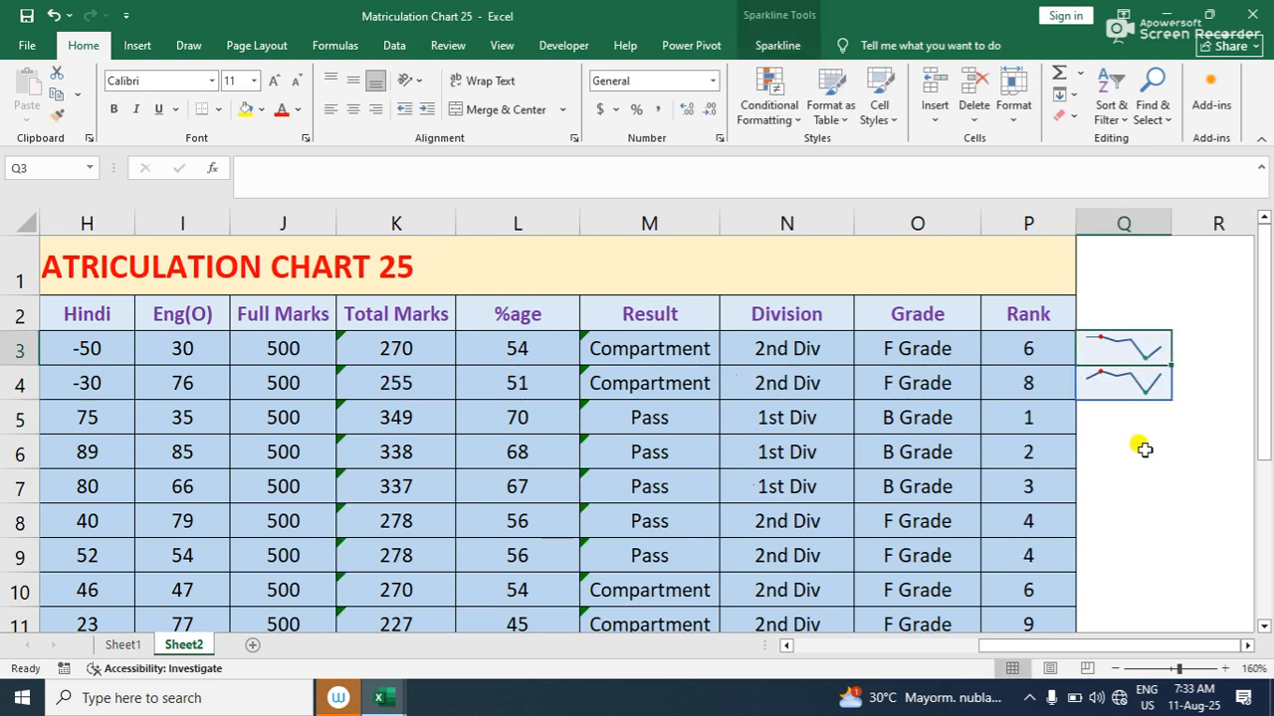
pyautogui.click(777, 46)
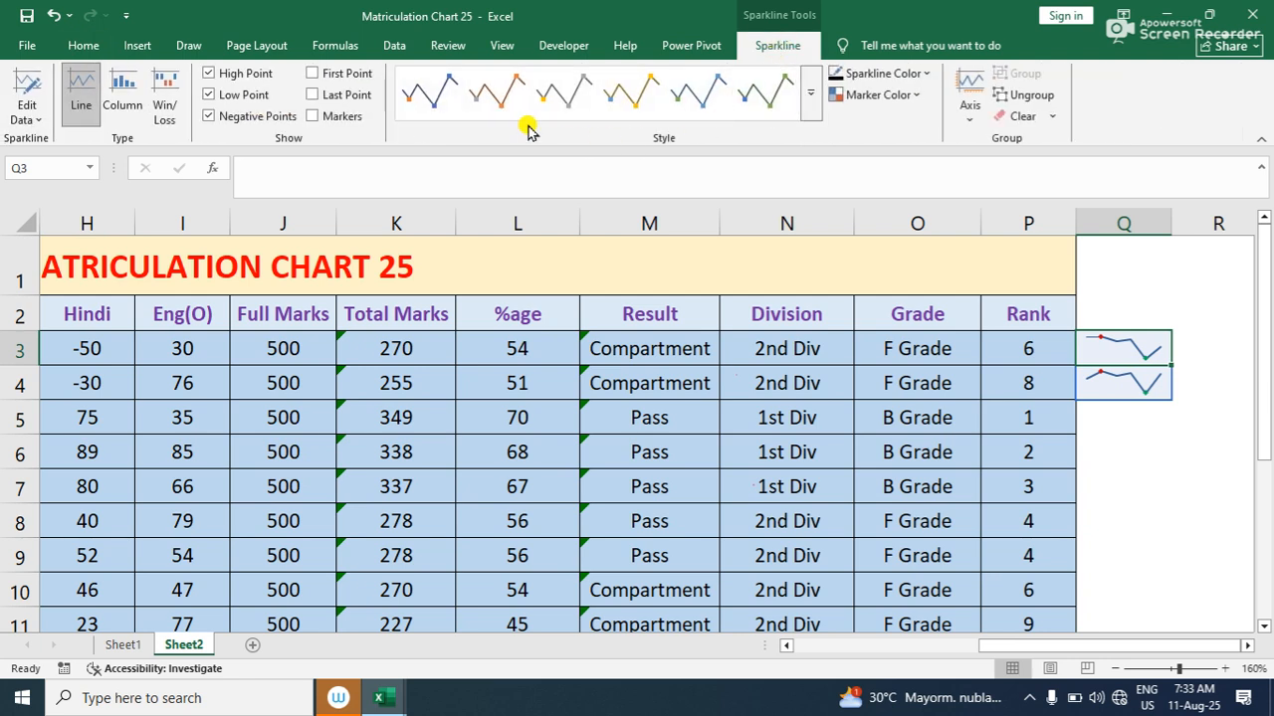
pyautogui.click(123, 95)
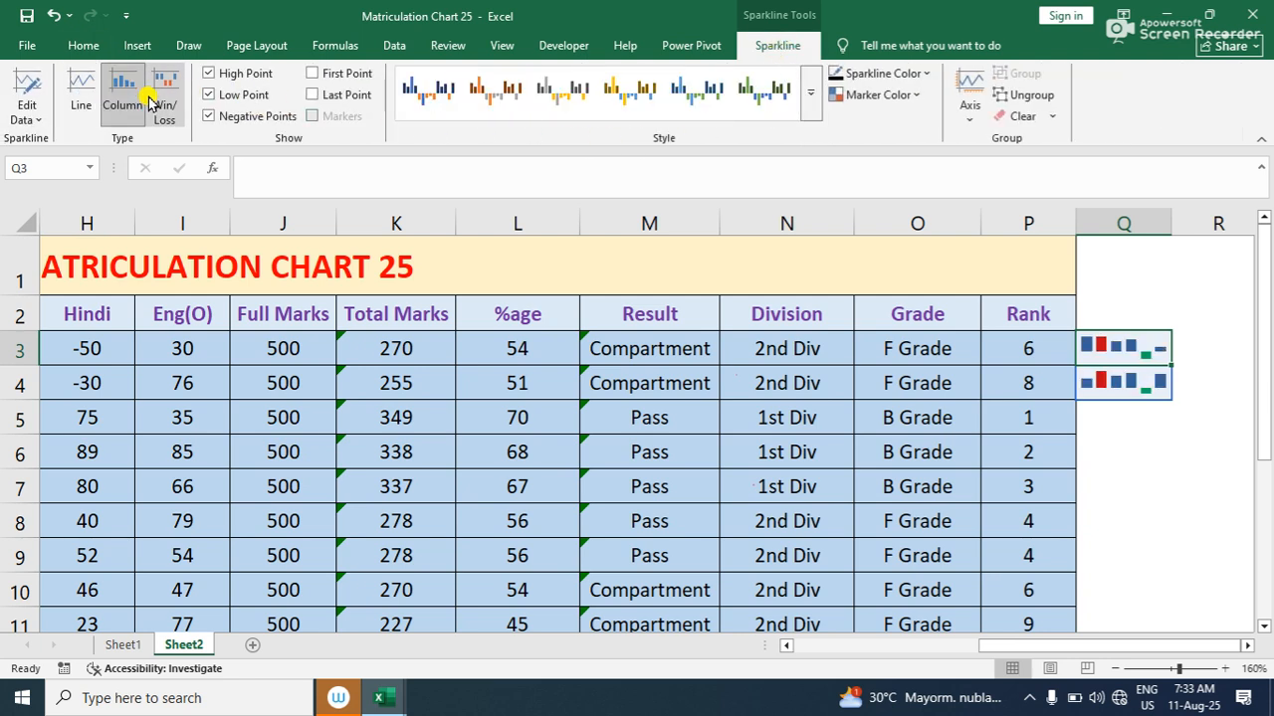
pyautogui.click(151, 100)
pyautogui.click(139, 100)
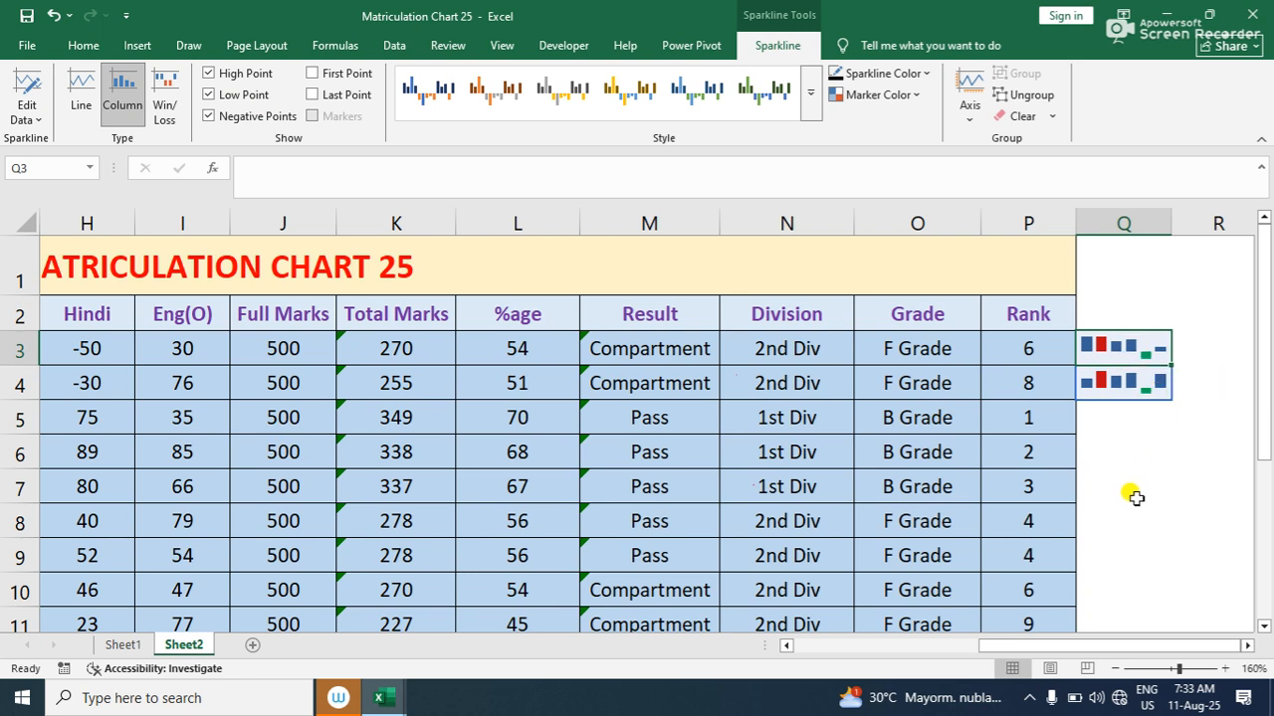
pyautogui.click(172, 117)
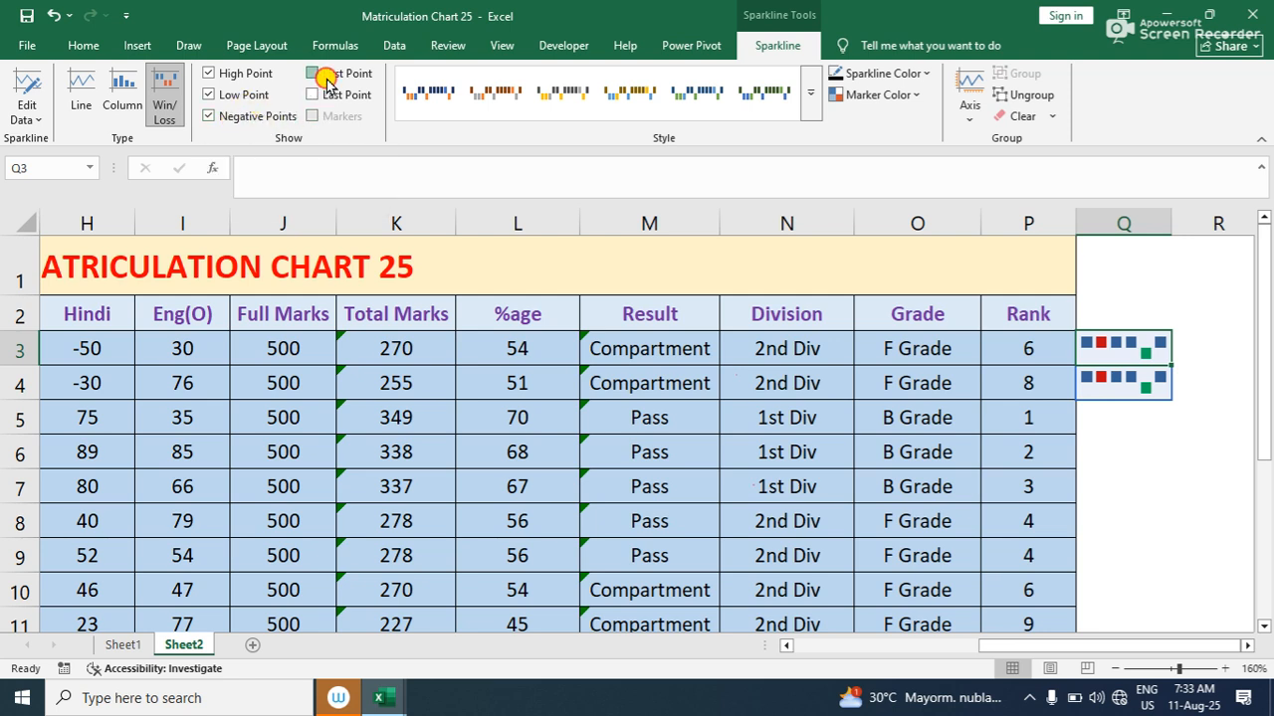
# Mark the first point on the Q3:Q4 sparklines and hide their high, low and negative points
pyautogui.click(225, 92)
pyautogui.click(225, 73)
pyautogui.click(221, 116)
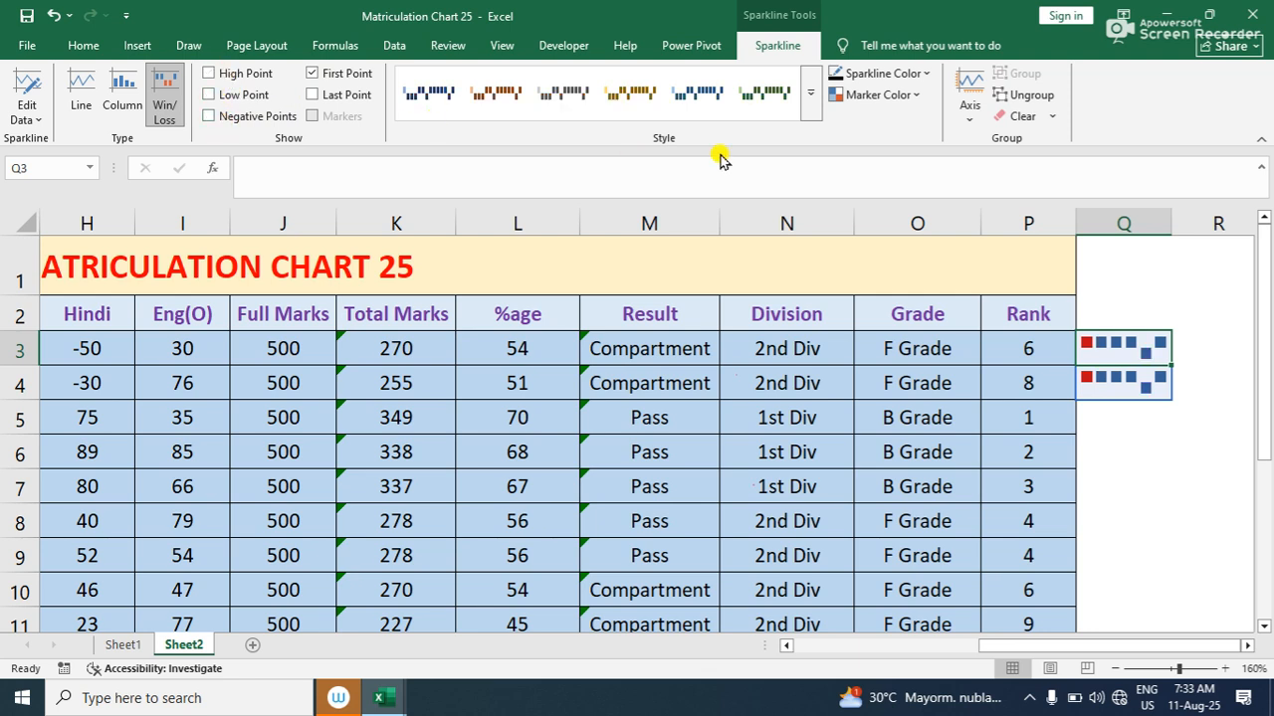
# Show the last point on the Q3:Q4 sparklines and set its marker color to standard yellow
pyautogui.click(879, 95)
pyautogui.moveTo(889, 165)
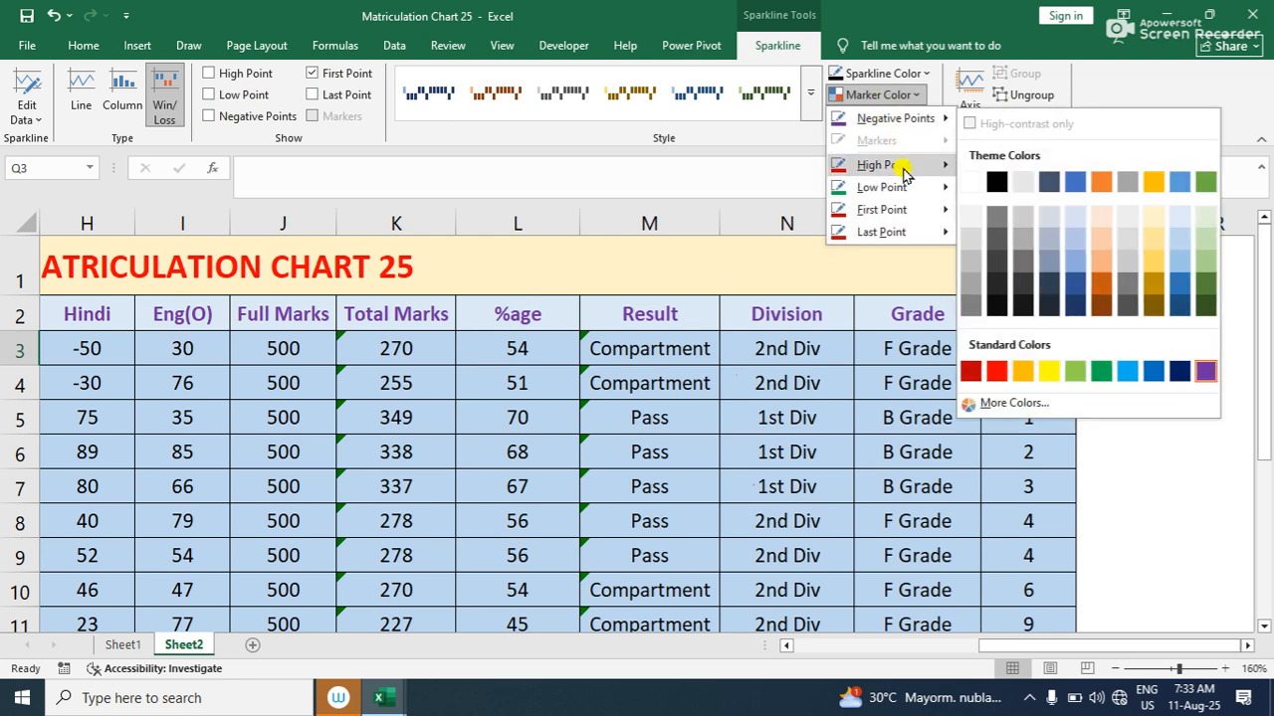
pyautogui.moveTo(890, 232)
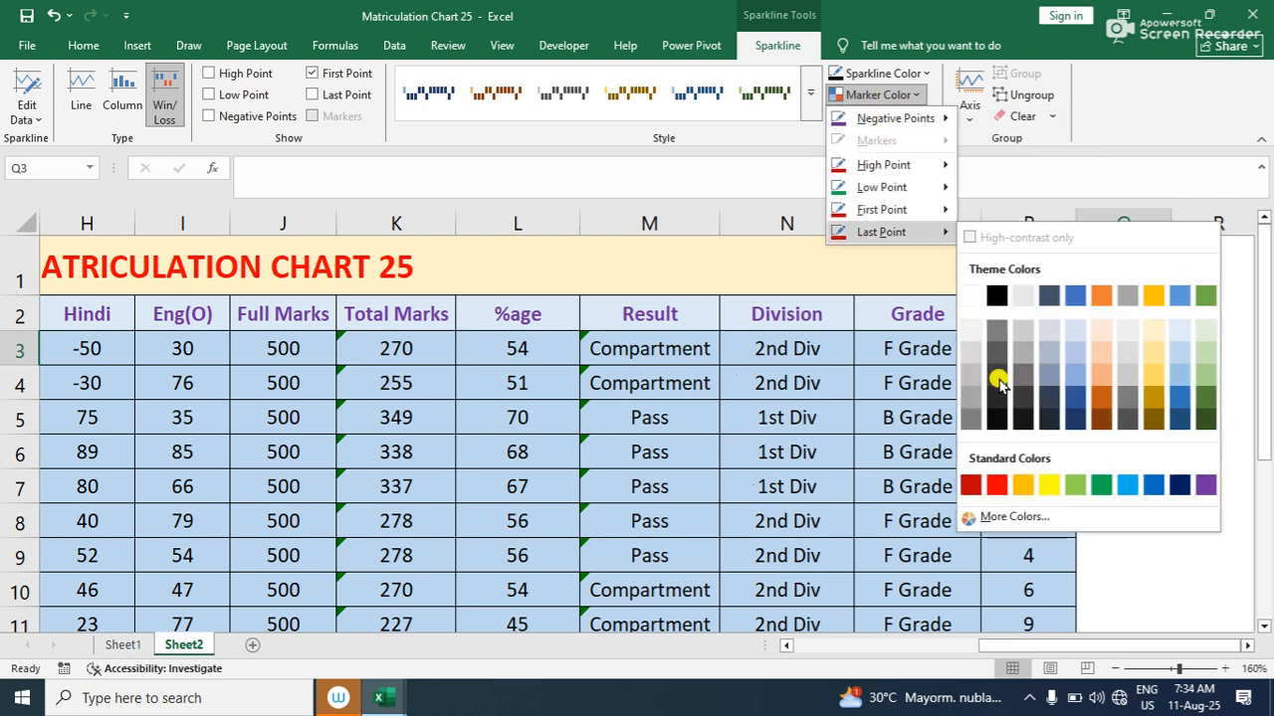
pyautogui.click(1049, 486)
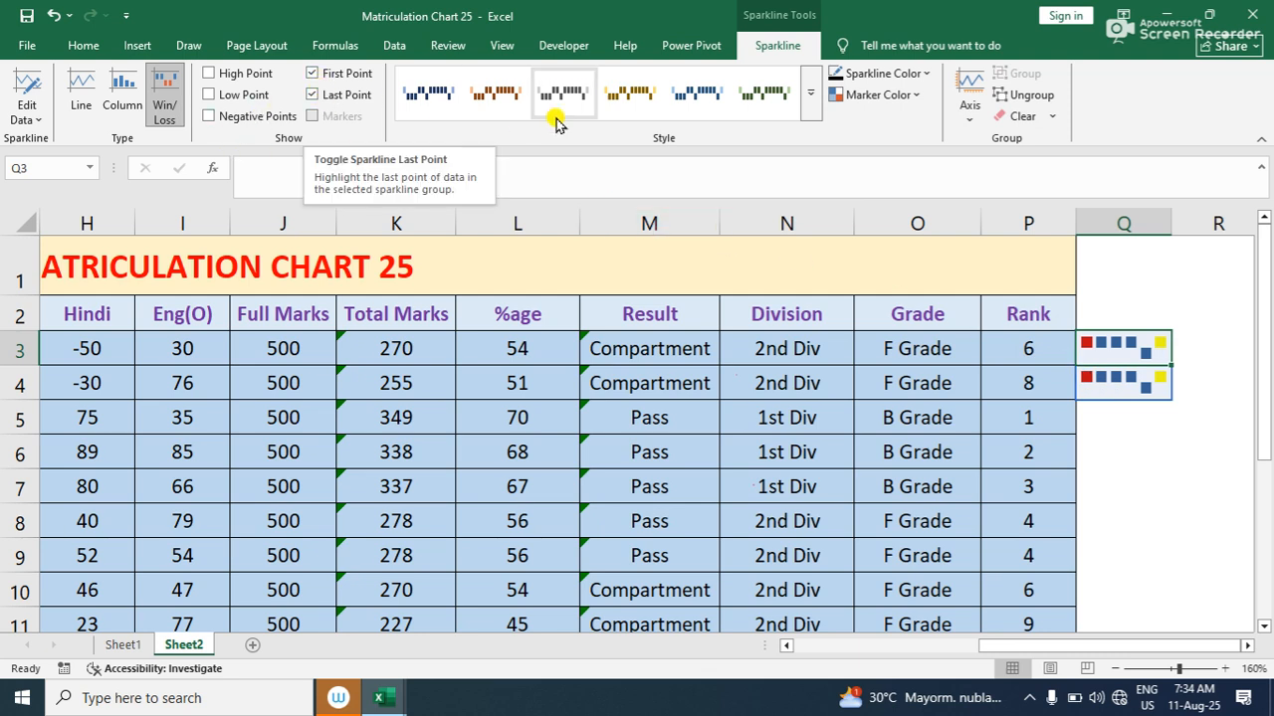
# Try standard dark red as the Q3:Q4 sparklines' first point marker color and change it to black
pyautogui.click(880, 95)
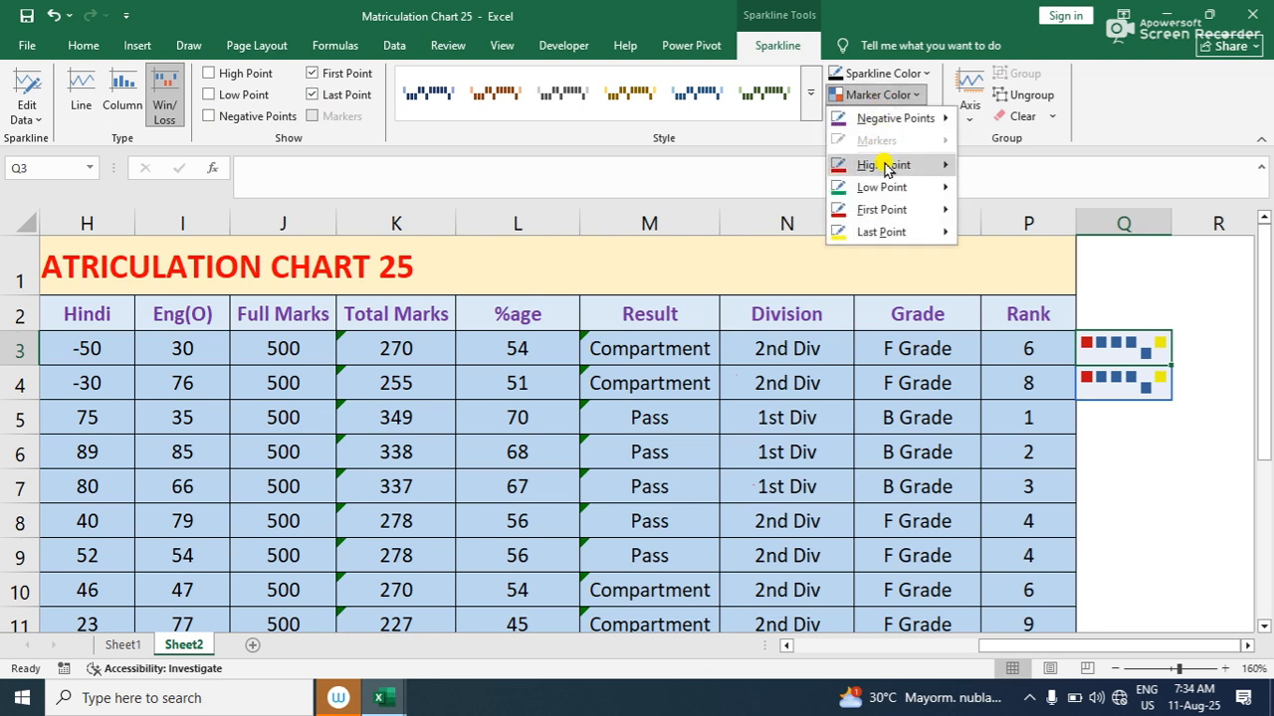
pyautogui.moveTo(890, 209)
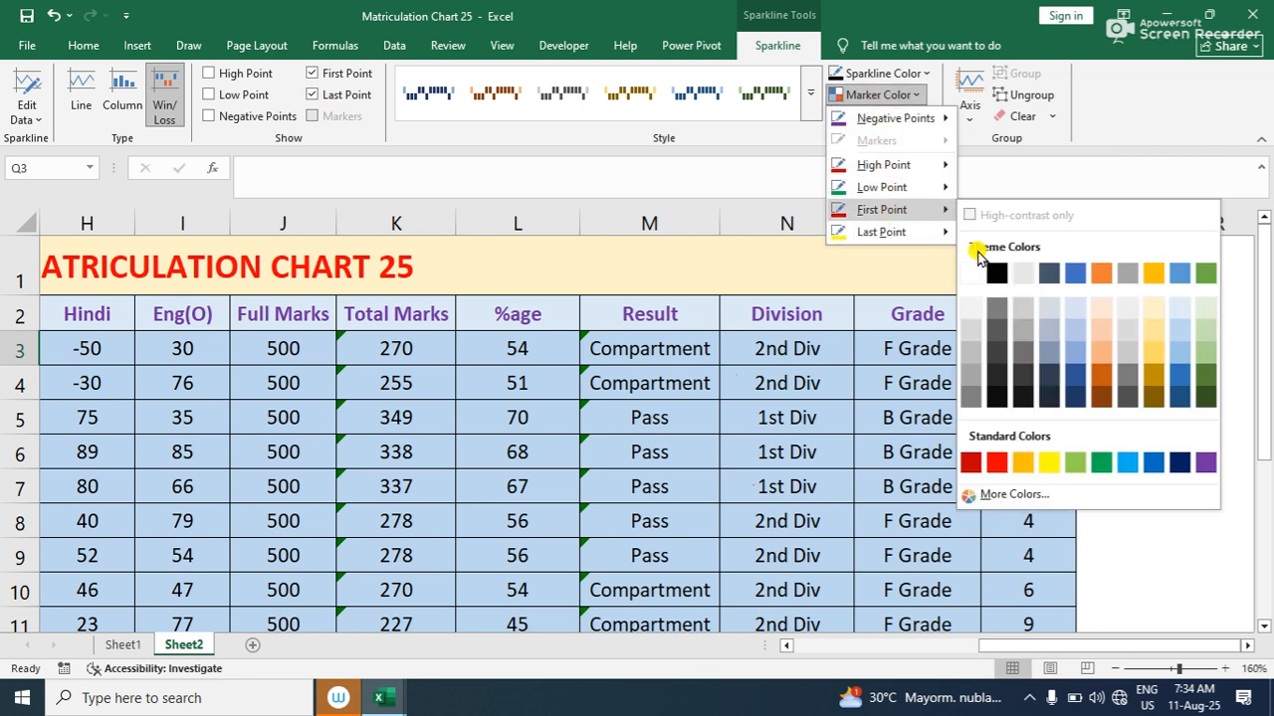
pyautogui.click(972, 463)
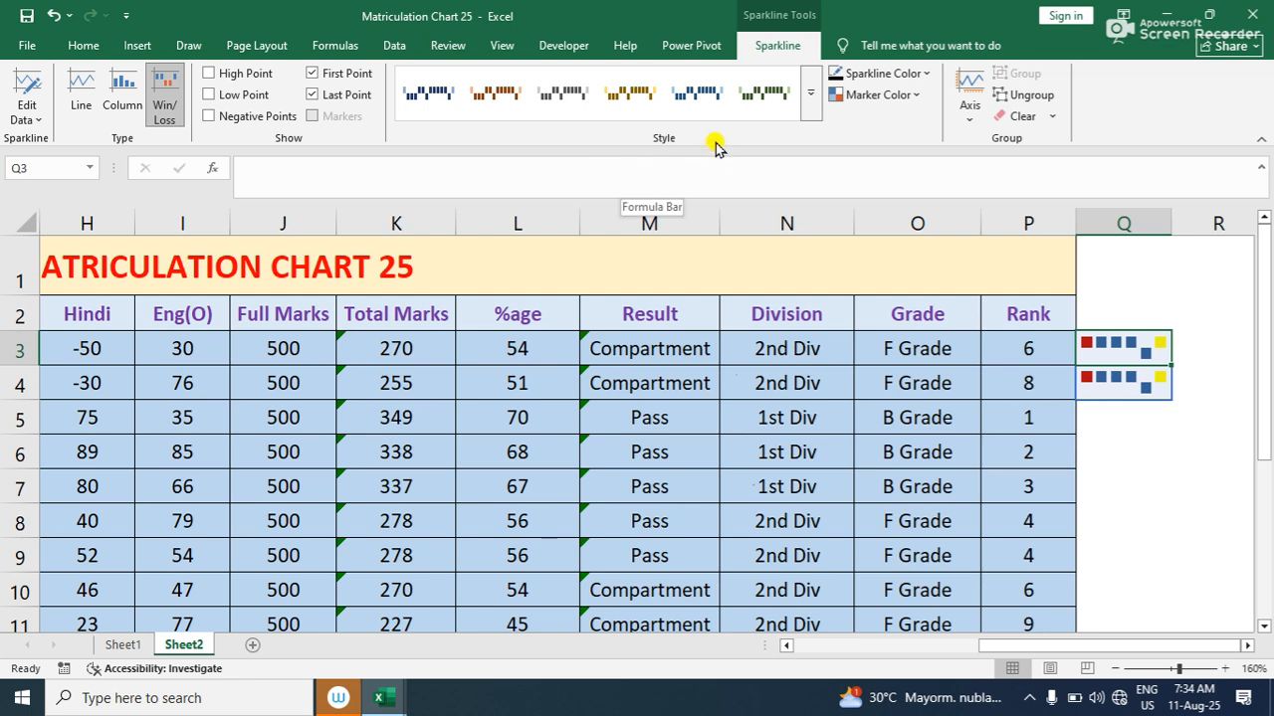
pyautogui.click(878, 94)
pyautogui.moveTo(890, 215)
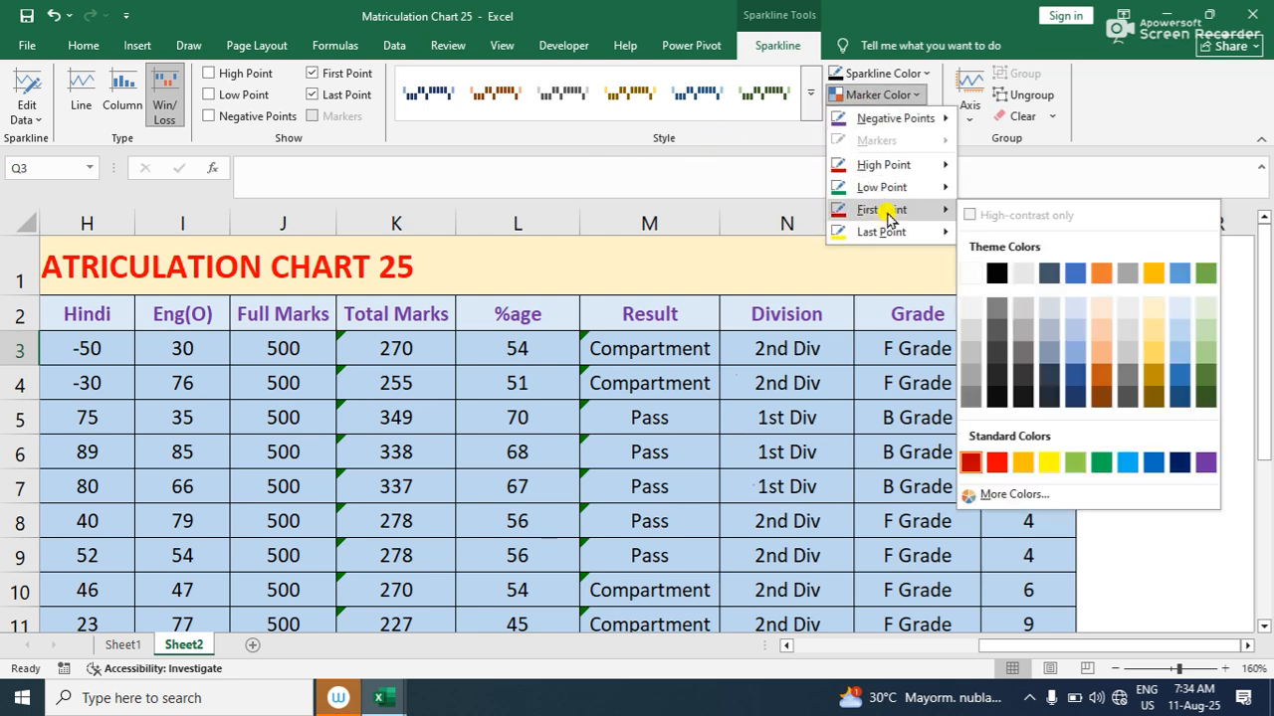
pyautogui.click(996, 272)
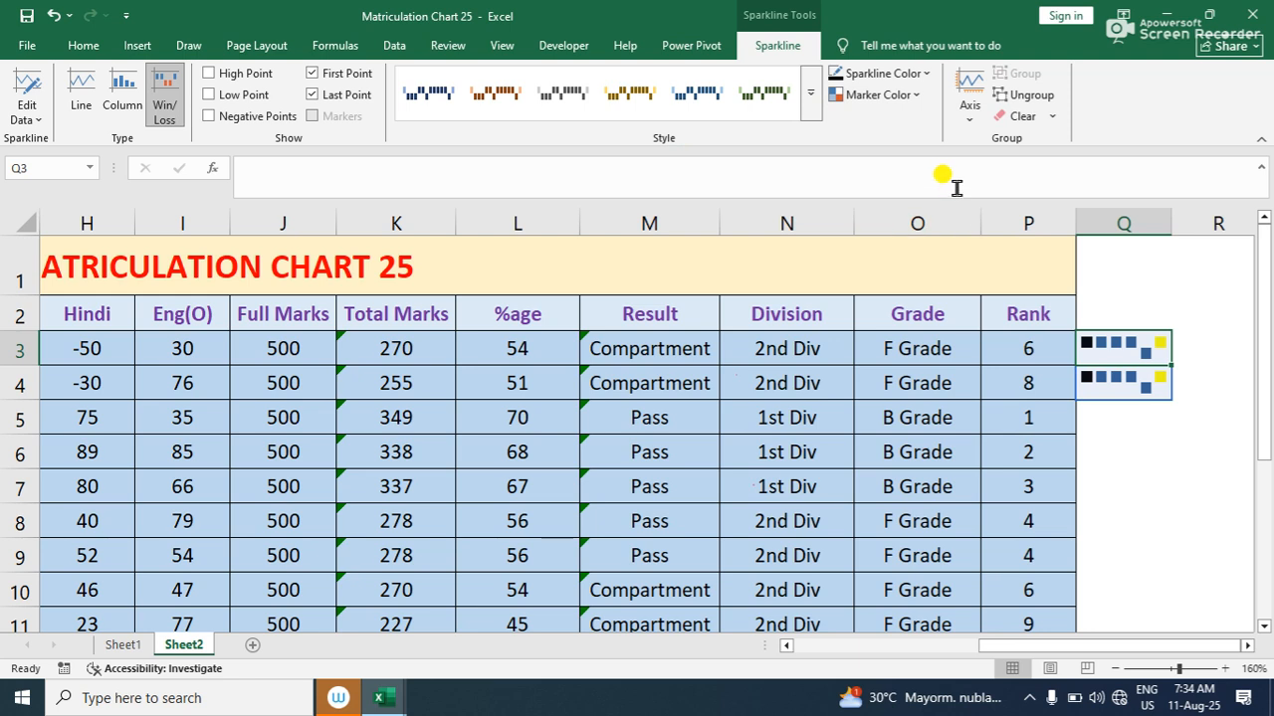
# Try the Line and Column types on the Q3:Q4 sparklines and return them to Win/Loss
pyautogui.click(85, 94)
pyautogui.click(123, 94)
pyautogui.click(157, 96)
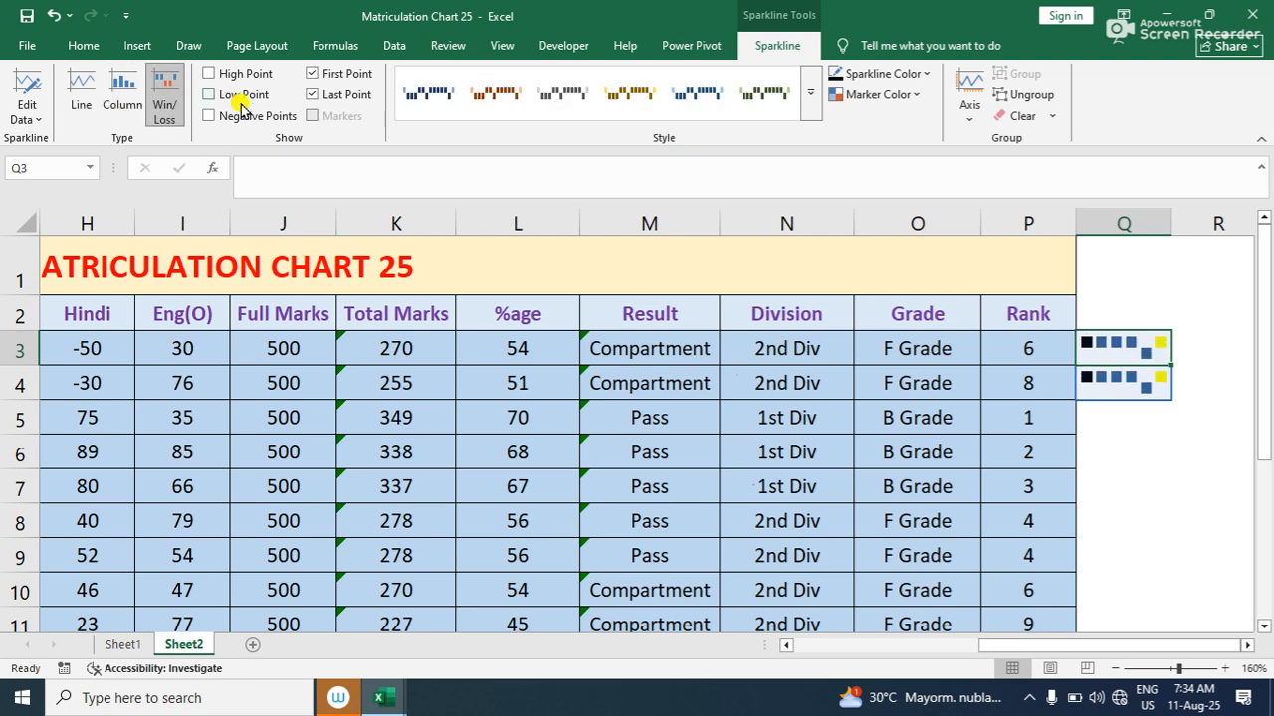
# Try standard orange as the Q3:Q4 sparkline color and change it to standard light blue
pyautogui.click(880, 95)
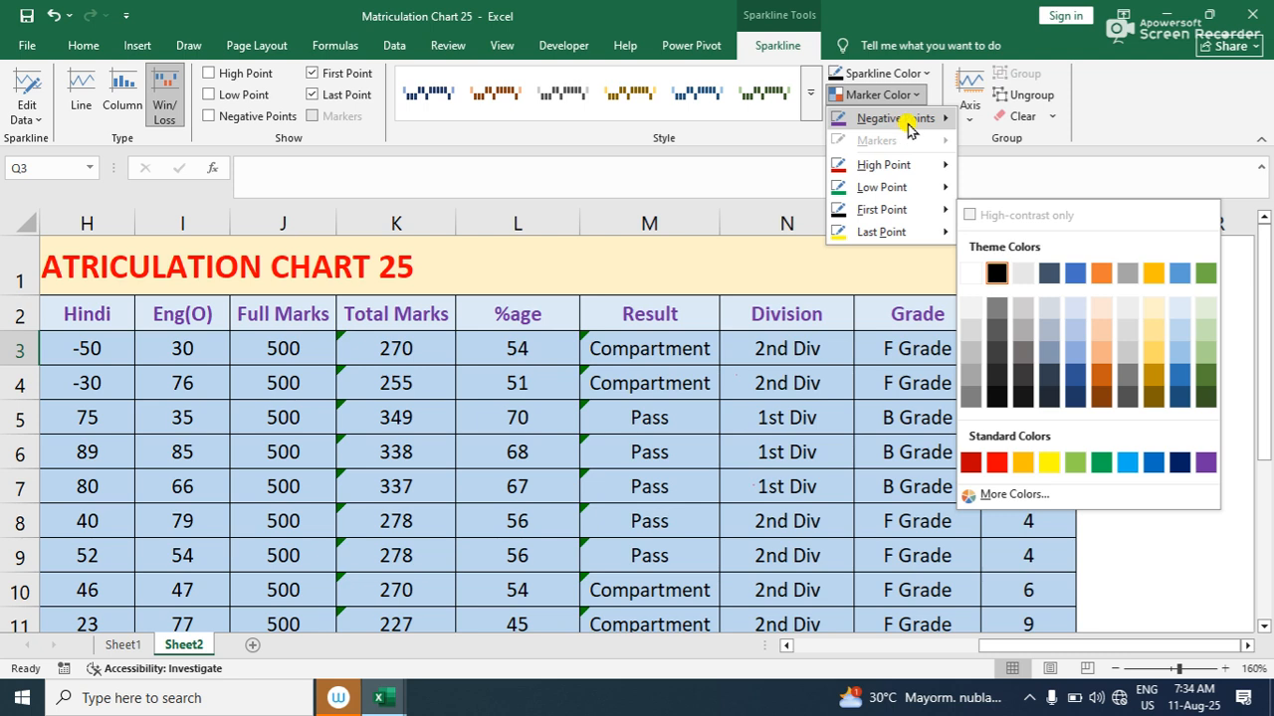
pyautogui.click(782, 144)
pyautogui.click(881, 73)
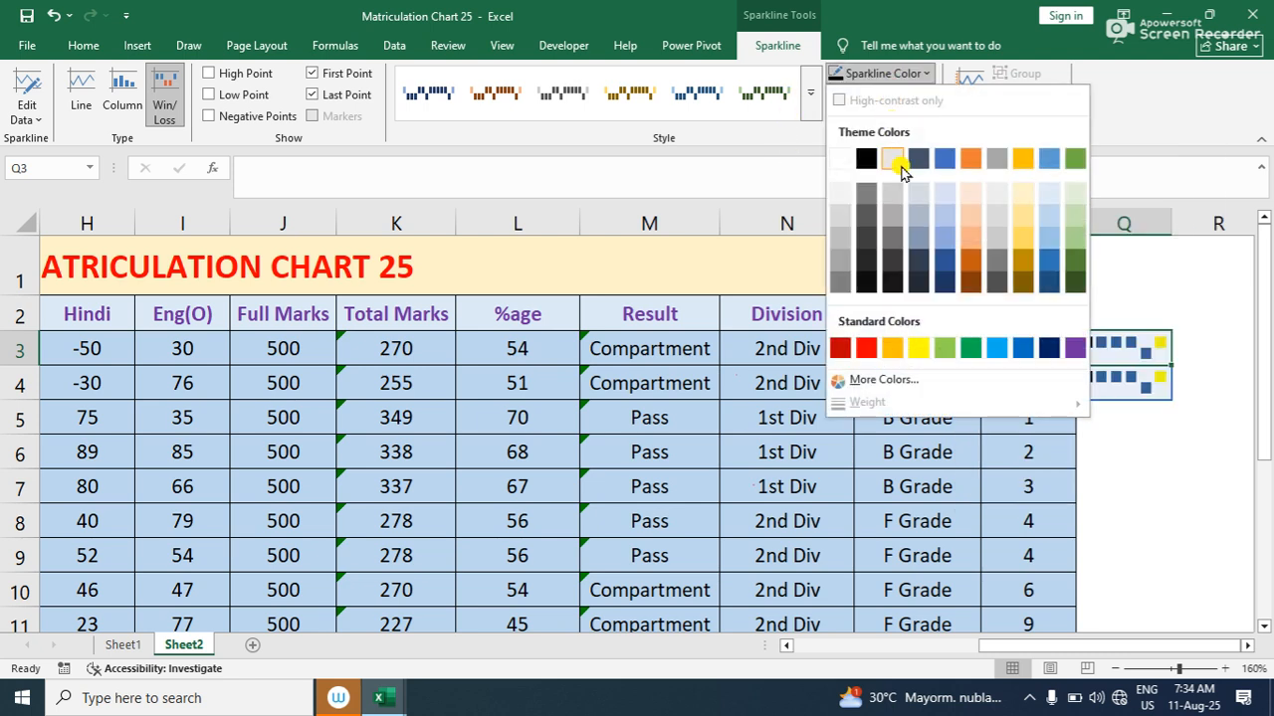
pyautogui.click(891, 348)
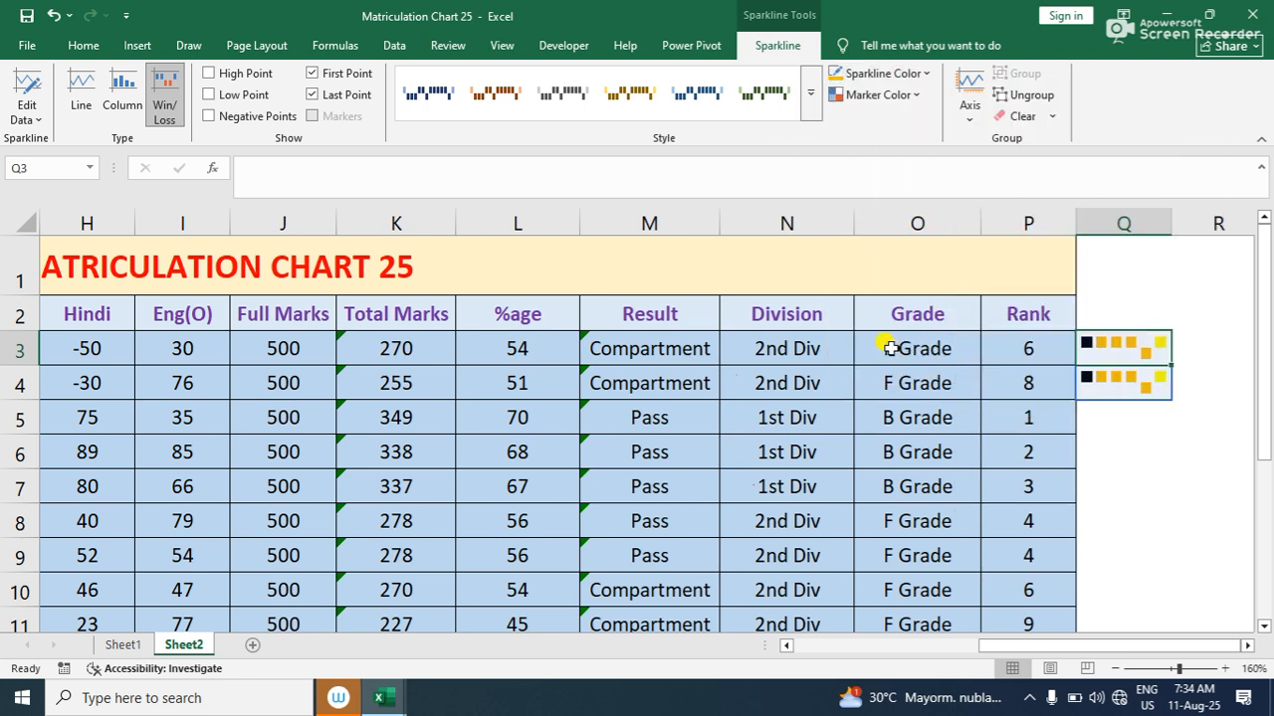
pyautogui.click(876, 72)
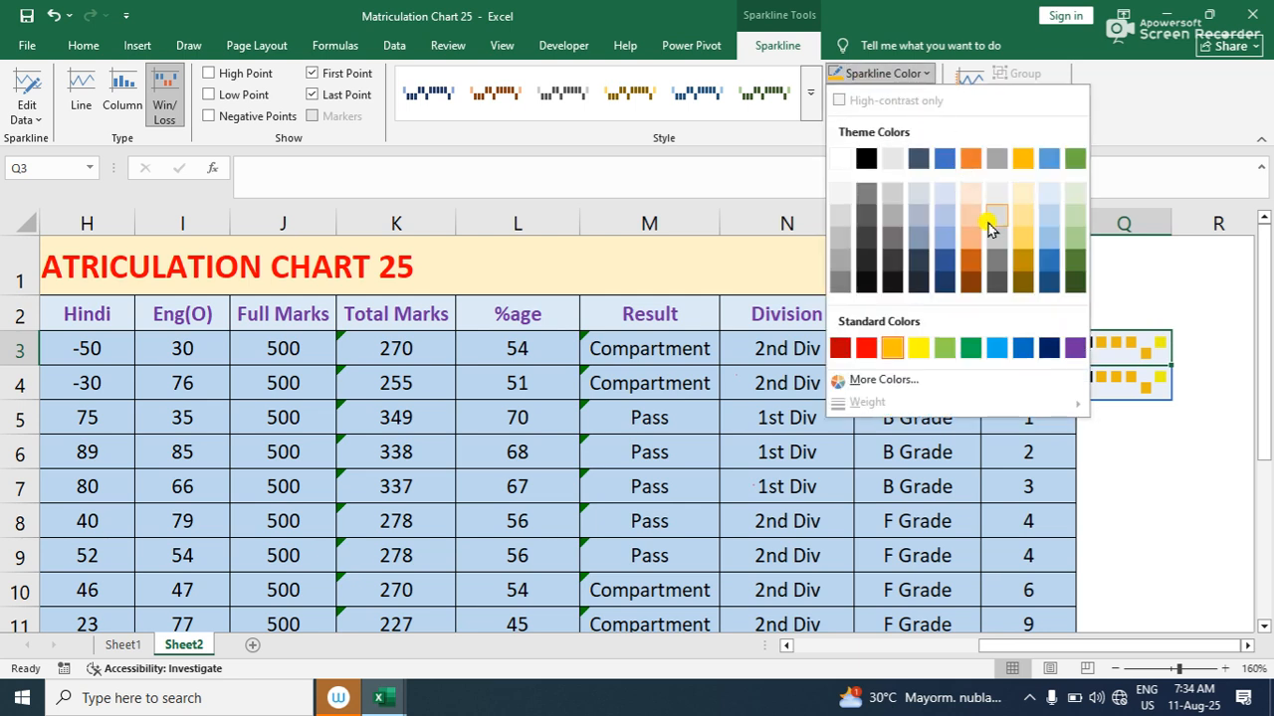
pyautogui.click(1004, 348)
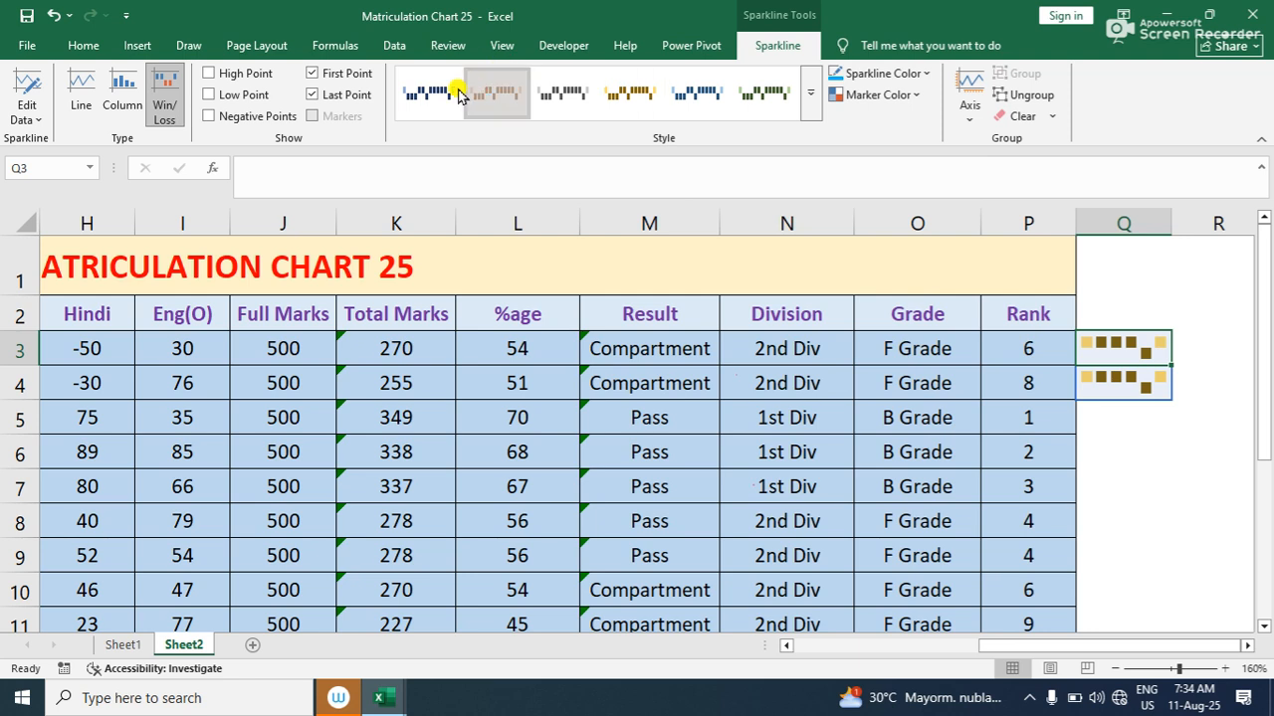
# Try the dark blue preset style on the Q3:Q4 sparklines and apply the gold preset style
pyautogui.click(423, 92)
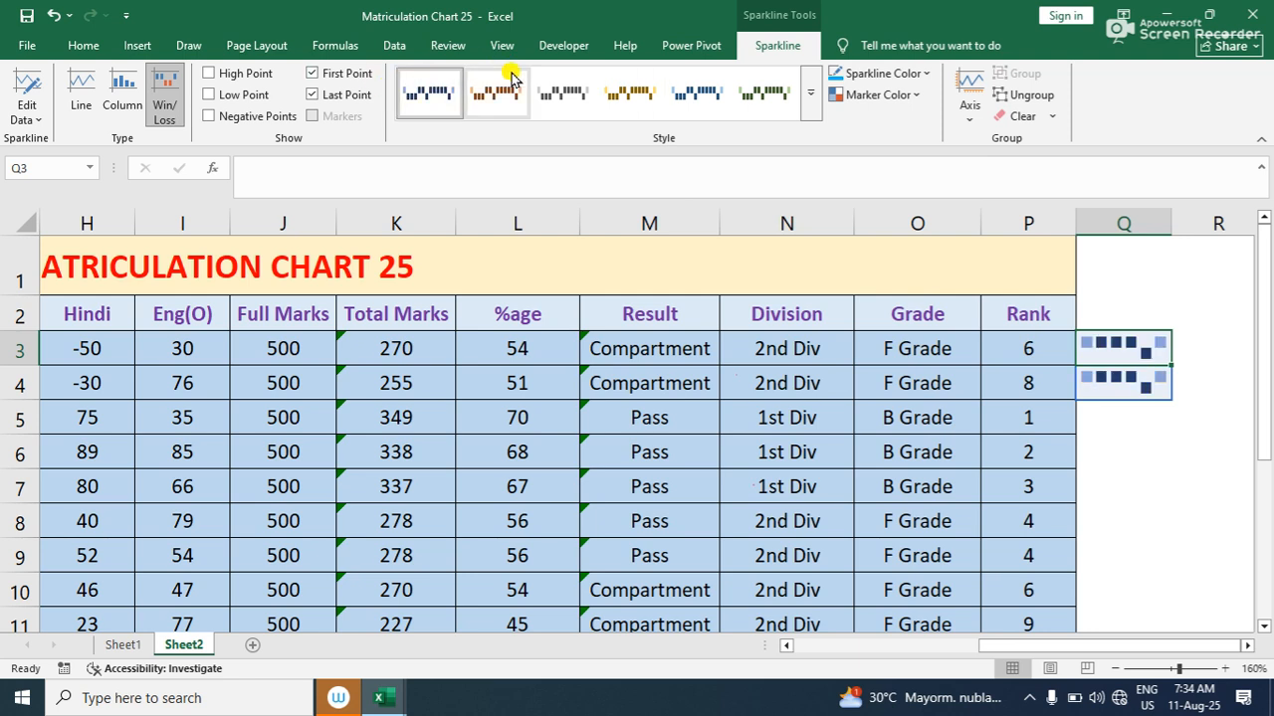
pyautogui.click(612, 87)
# Fill the Q4 sparkline down column Q for the remaining students
pyautogui.moveTo(1131, 365)
pyautogui.mouseDown()
pyautogui.moveTo(1128, 342)
pyautogui.moveTo(1144, 383)
pyautogui.mouseUp()
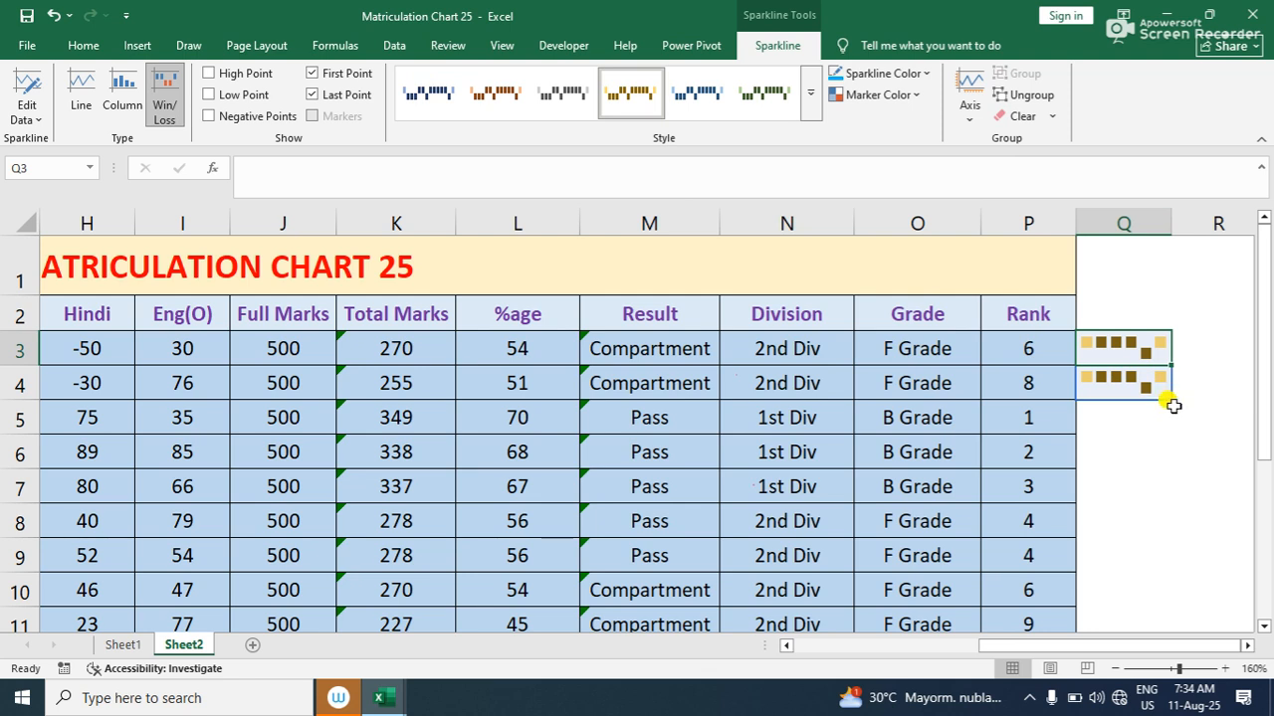
pyautogui.click(1170, 396)
pyautogui.moveTo(1170, 396); pyautogui.dragTo(1185, 520)
pyautogui.scroll(2, 1182, 517)
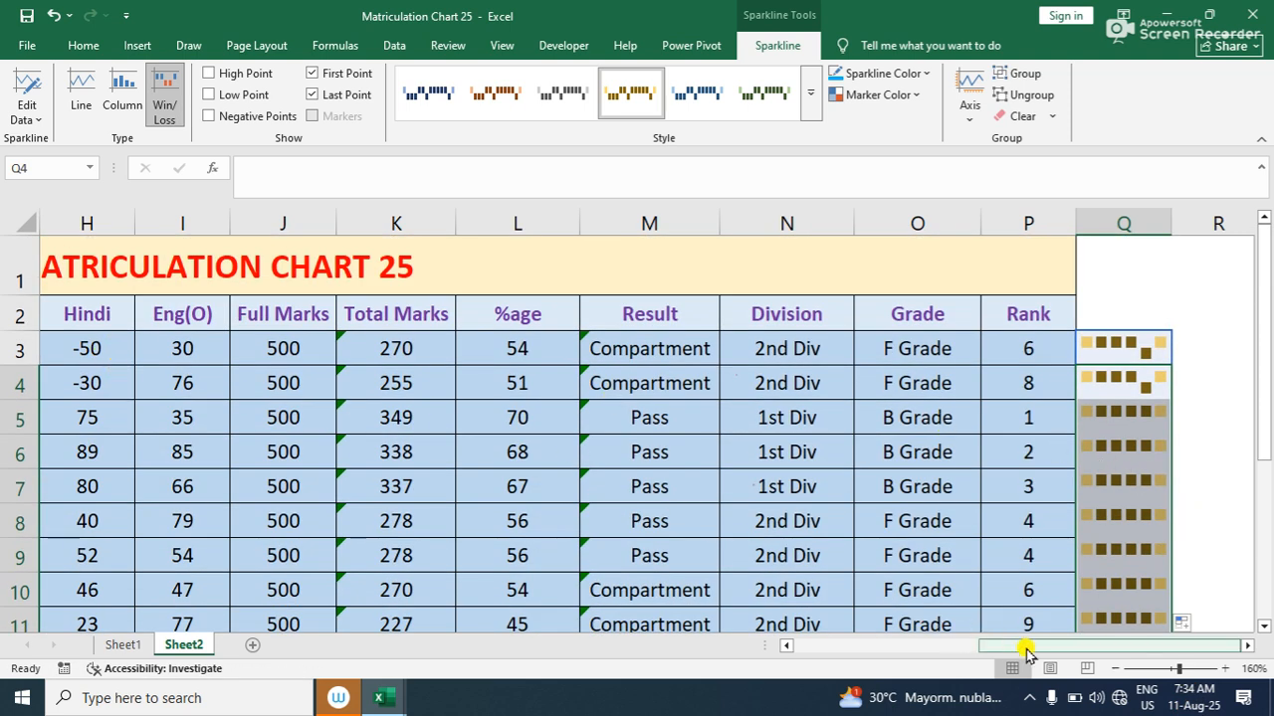
# Try the Column and Line types on the column Q sparklines and return them to Win/Loss
pyautogui.moveTo(1024, 645); pyautogui.dragTo(631, 642)
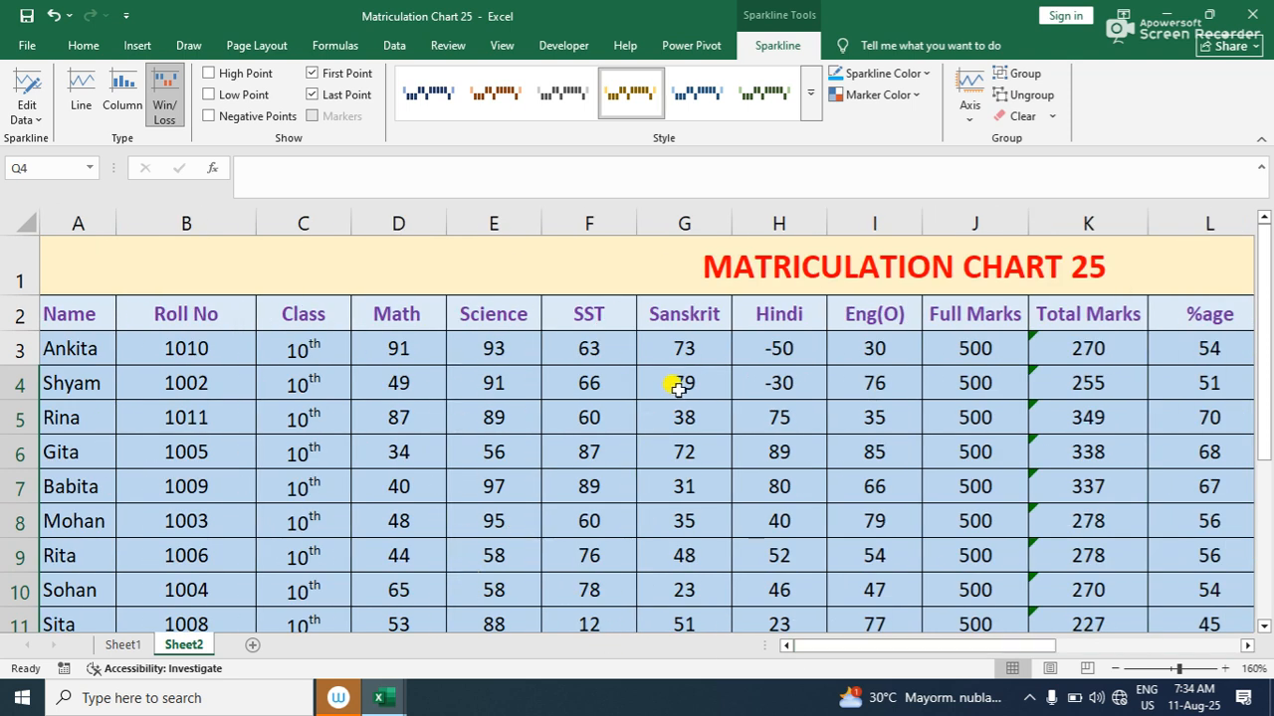
pyautogui.moveTo(933, 644); pyautogui.dragTo(1193, 647)
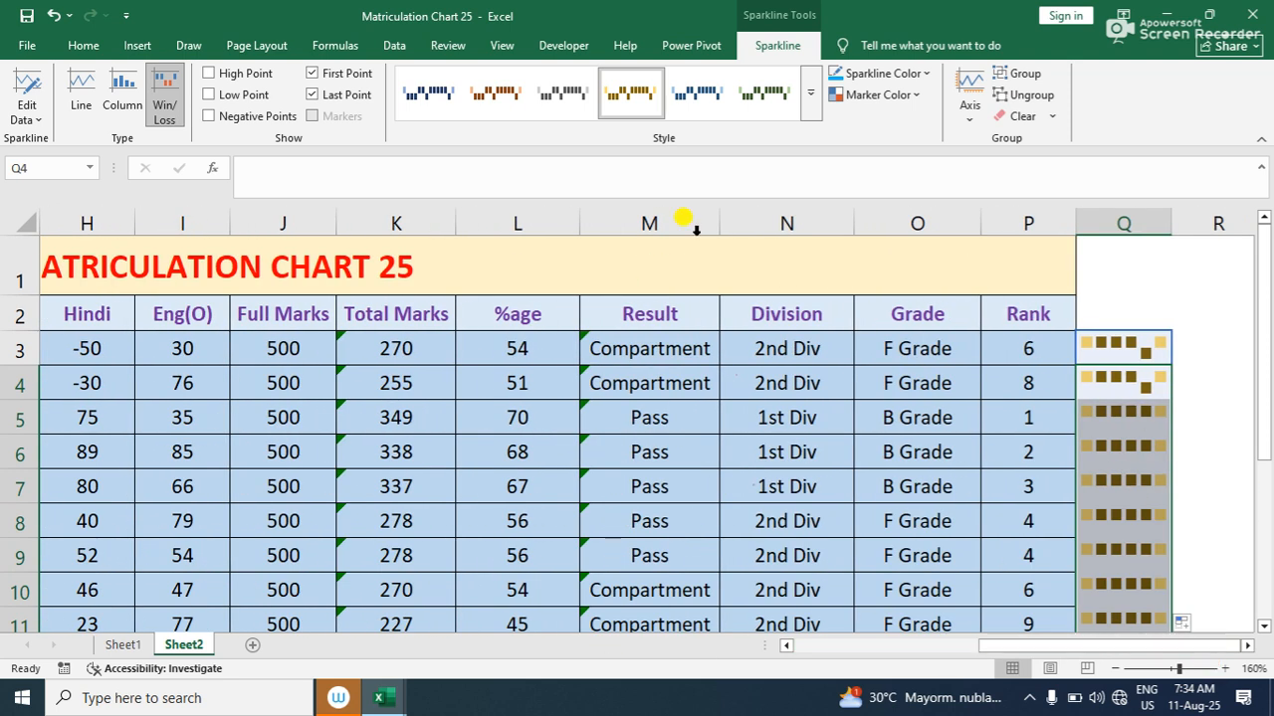
pyautogui.click(112, 94)
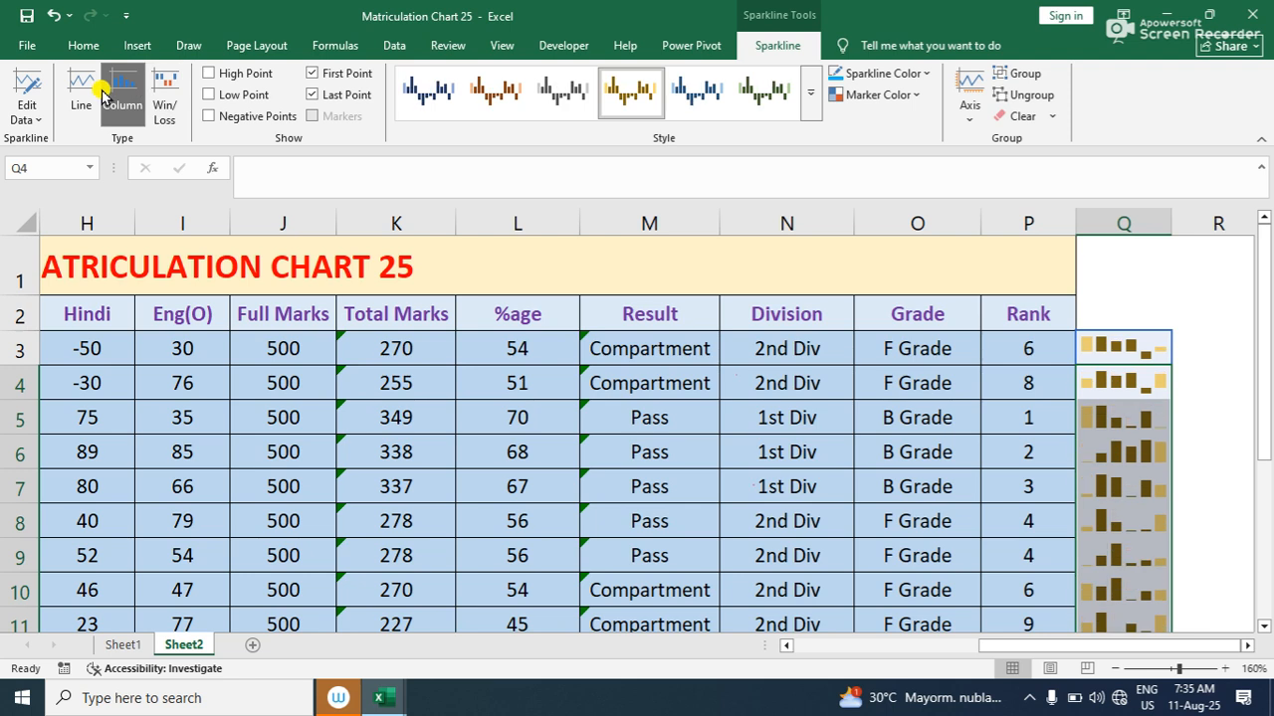
pyautogui.click(82, 90)
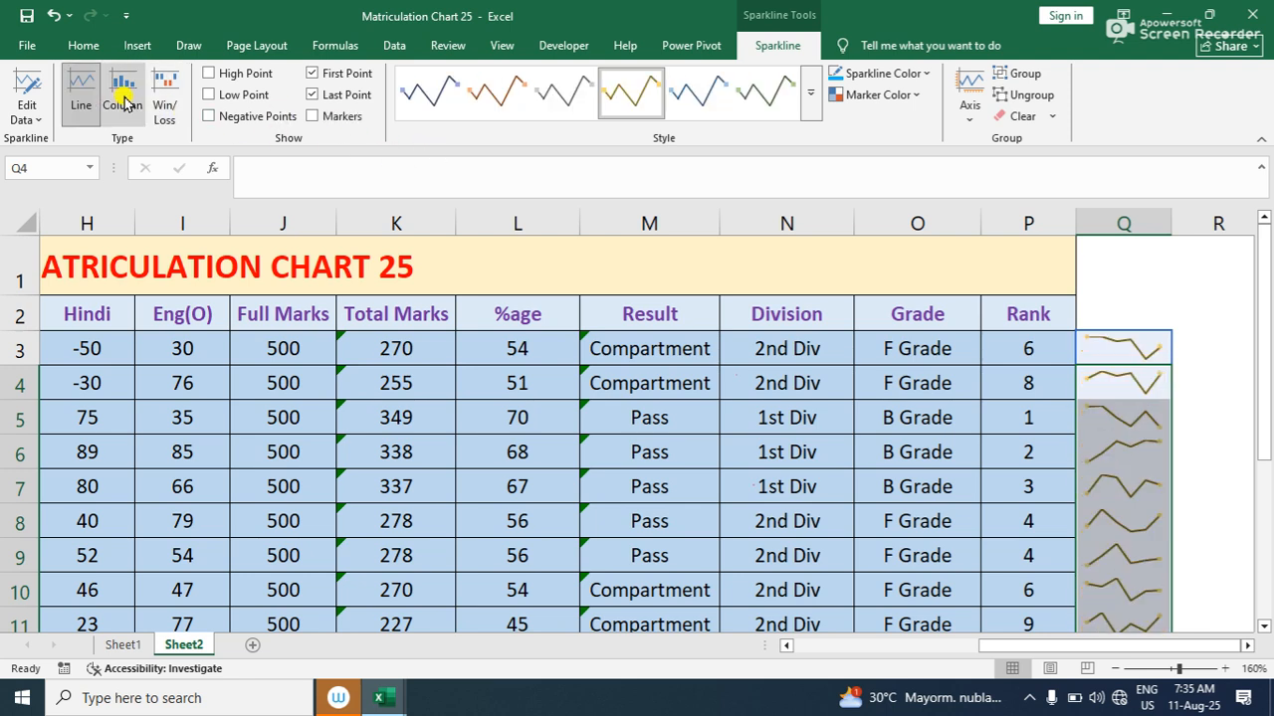
pyautogui.click(124, 99)
pyautogui.click(163, 100)
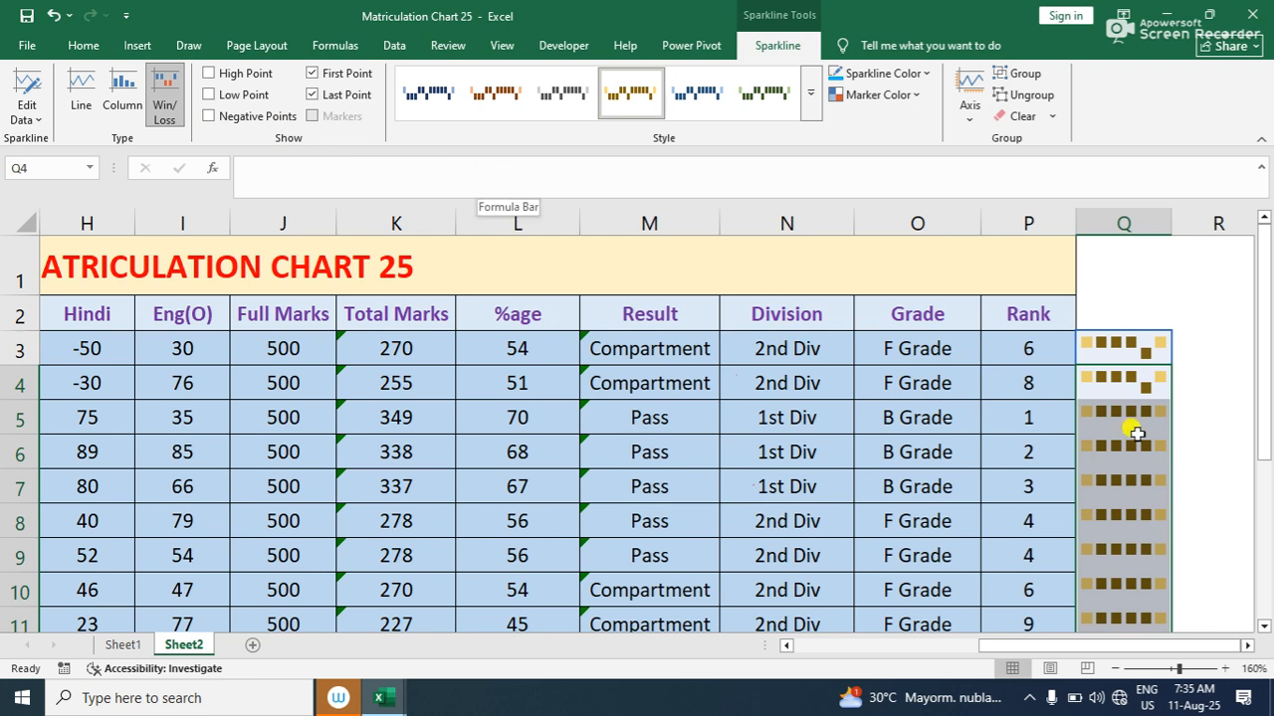
# Ungroup the column Q sparklines and change only the Q3 sparkline to the Line type
pyautogui.click(1030, 96)
pyautogui.click(1139, 353)
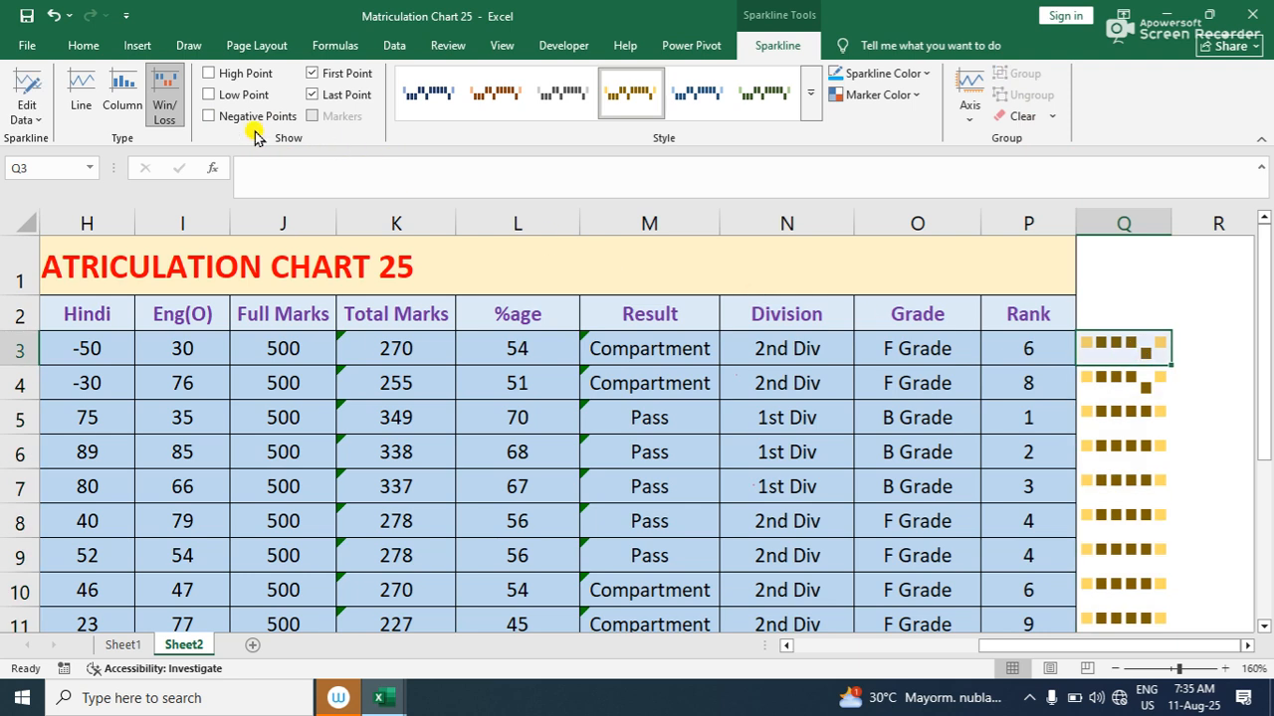
pyautogui.click(122, 98)
pyautogui.click(86, 100)
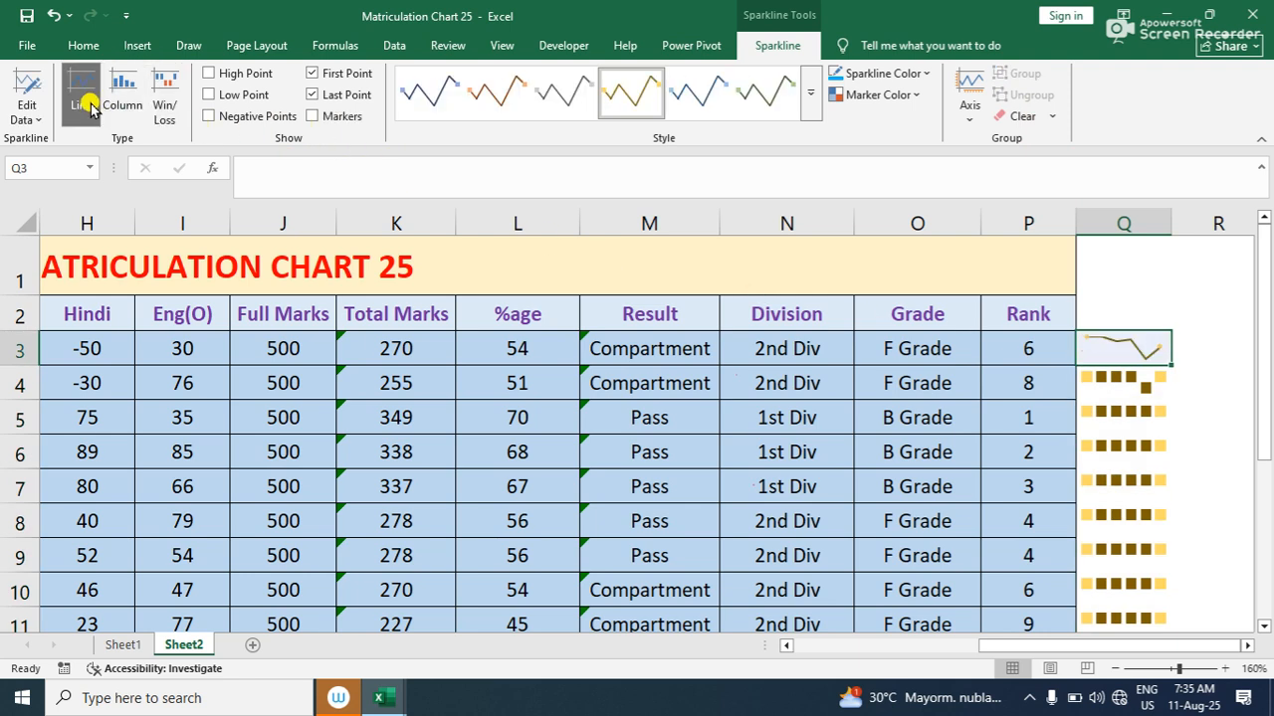
# Change the Q4 and Q5 sparklines individually to the Line type
pyautogui.click(1117, 374)
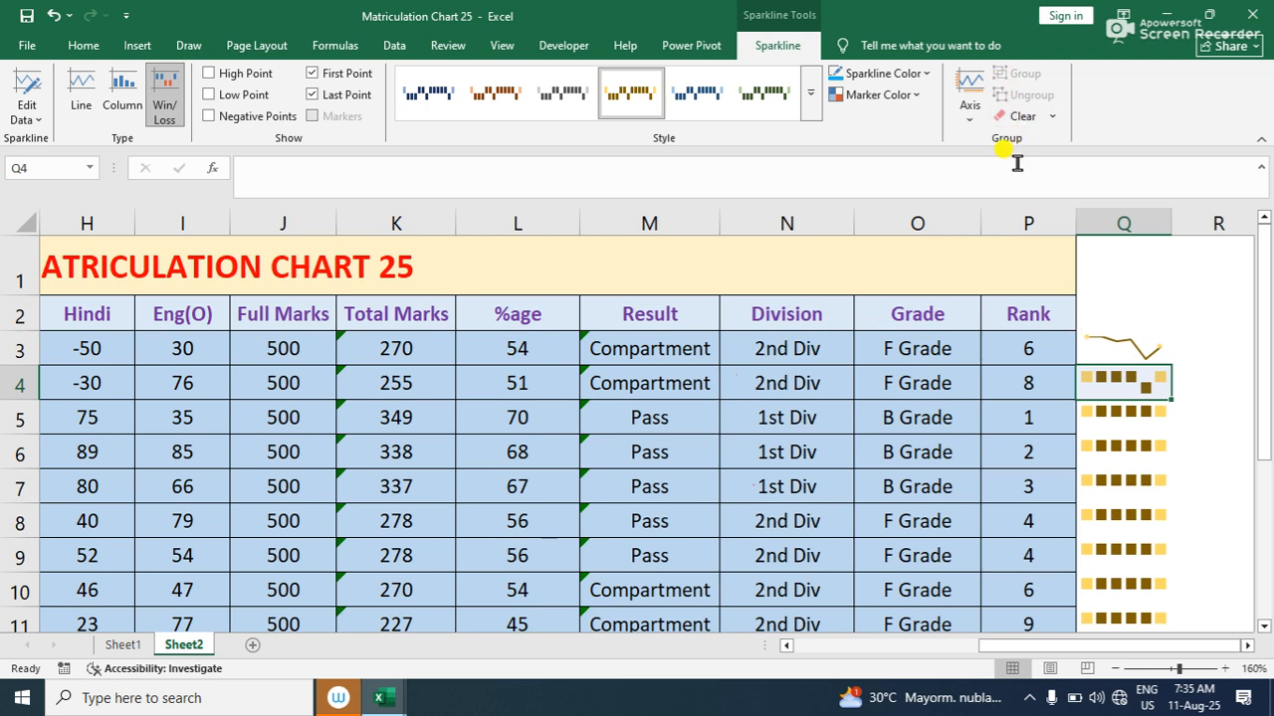
pyautogui.click(1124, 408)
pyautogui.click(1106, 378)
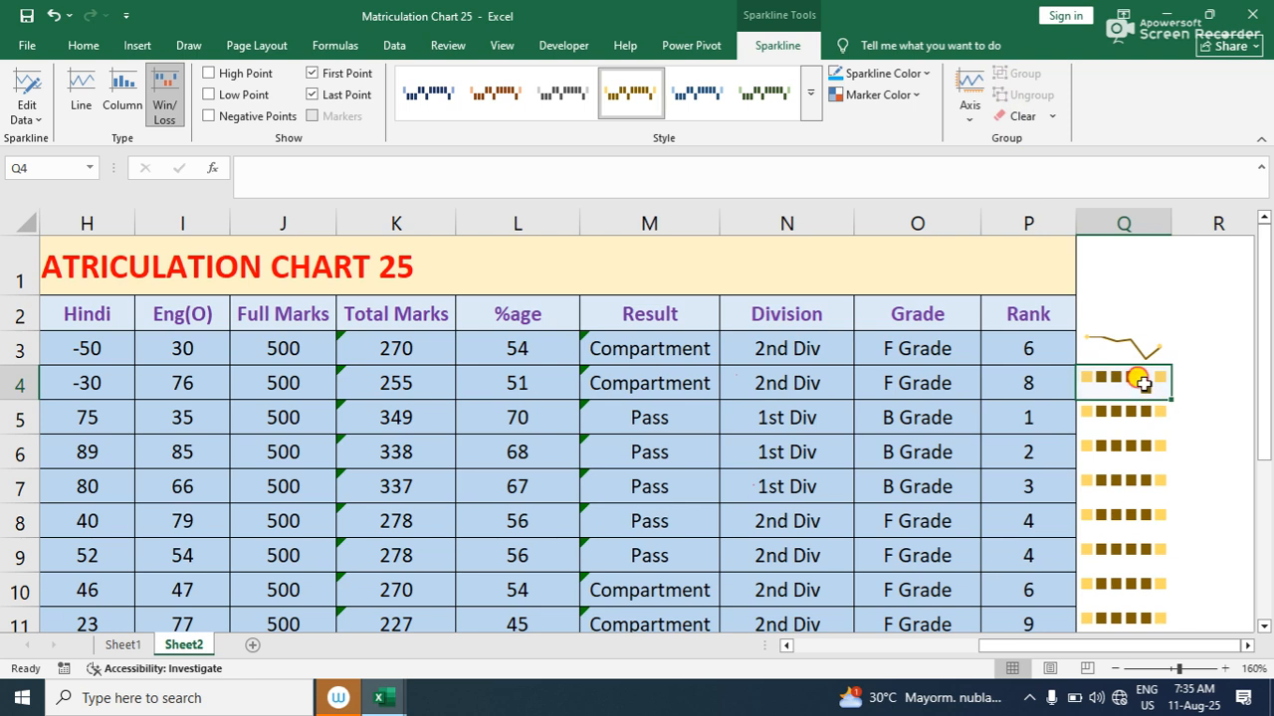
pyautogui.click(124, 94)
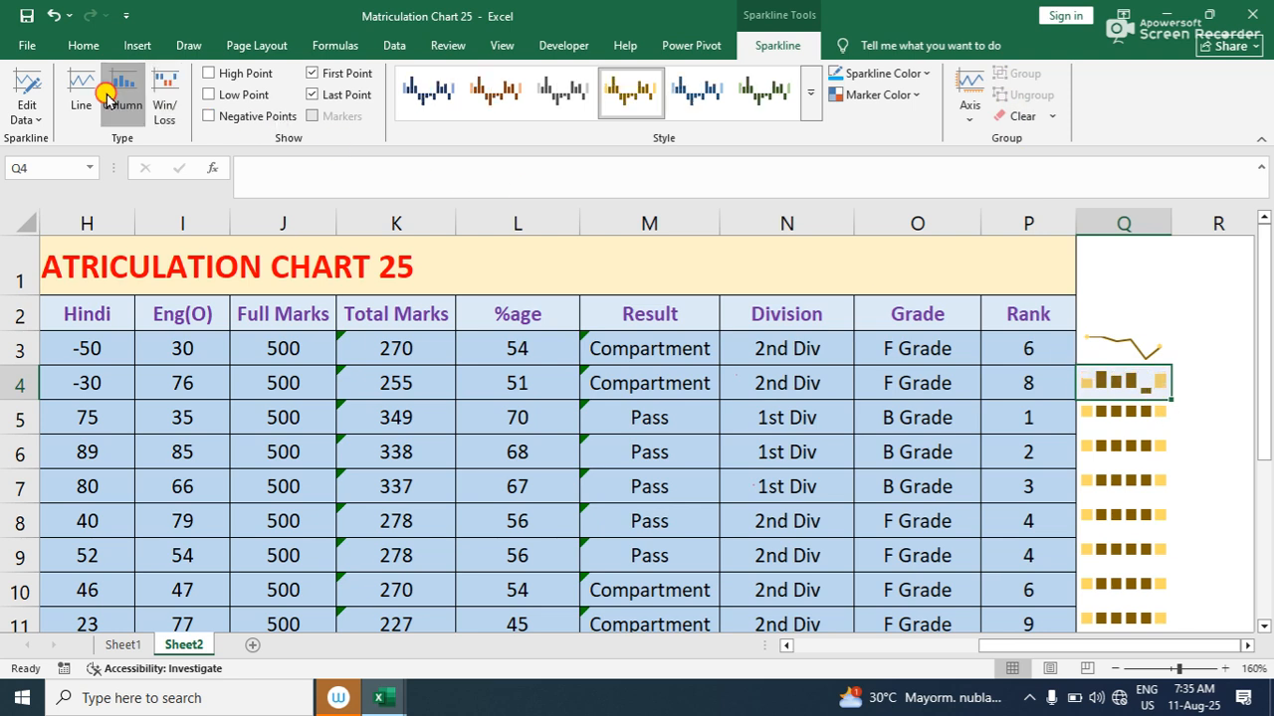
pyautogui.click(98, 97)
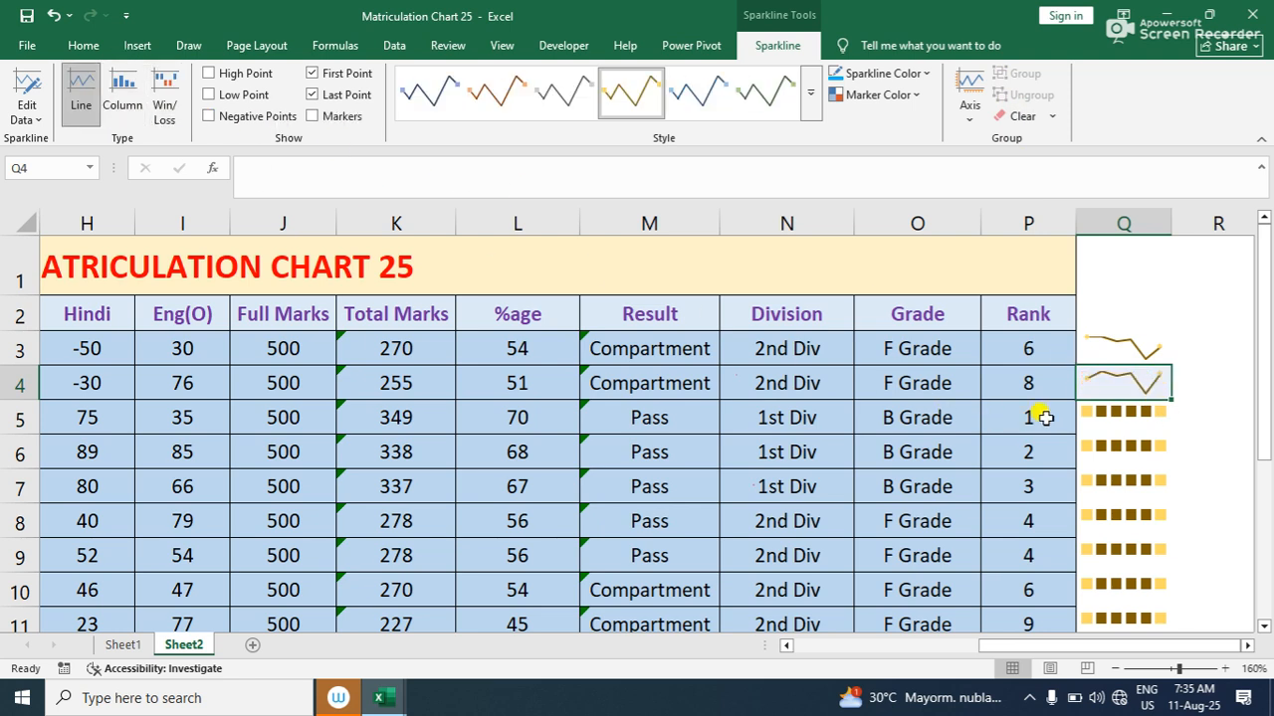
pyautogui.click(1095, 412)
pyautogui.click(106, 105)
pyautogui.click(82, 97)
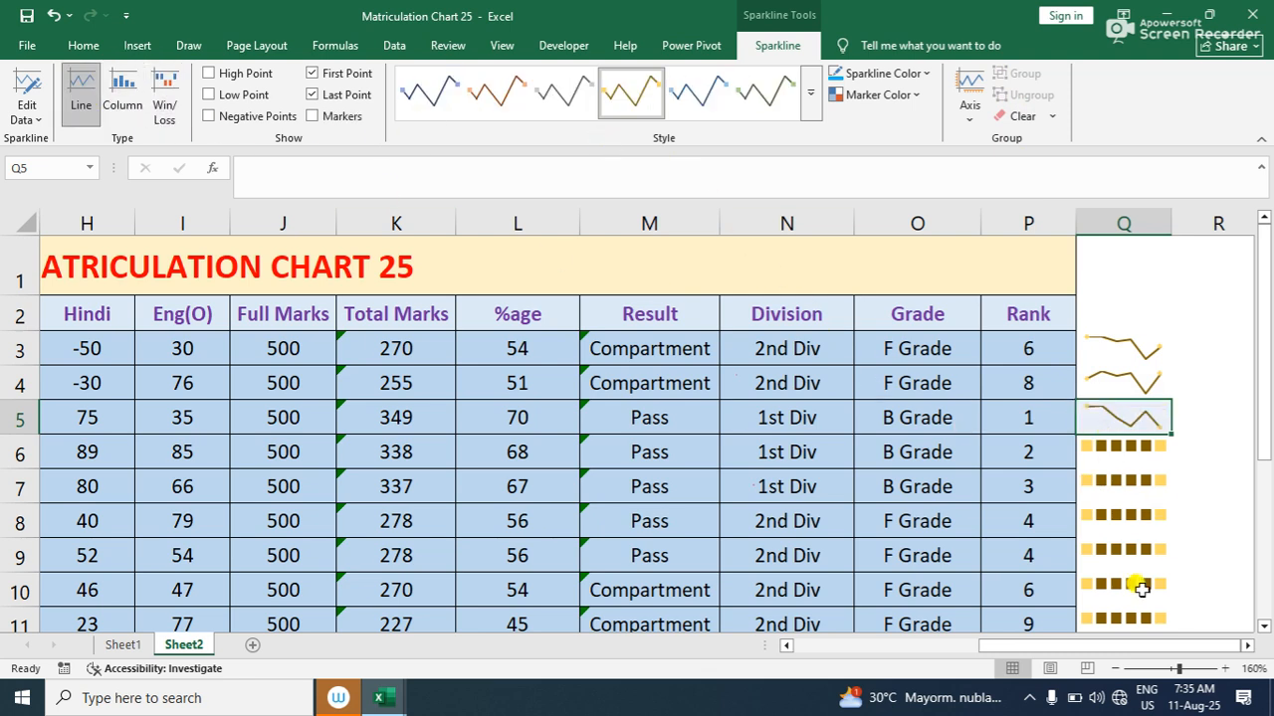
# Group the sparklines in Q3:Q13, try the Column type on the group and return it to Line
pyautogui.moveTo(1109, 338); pyautogui.dragTo(1138, 562)
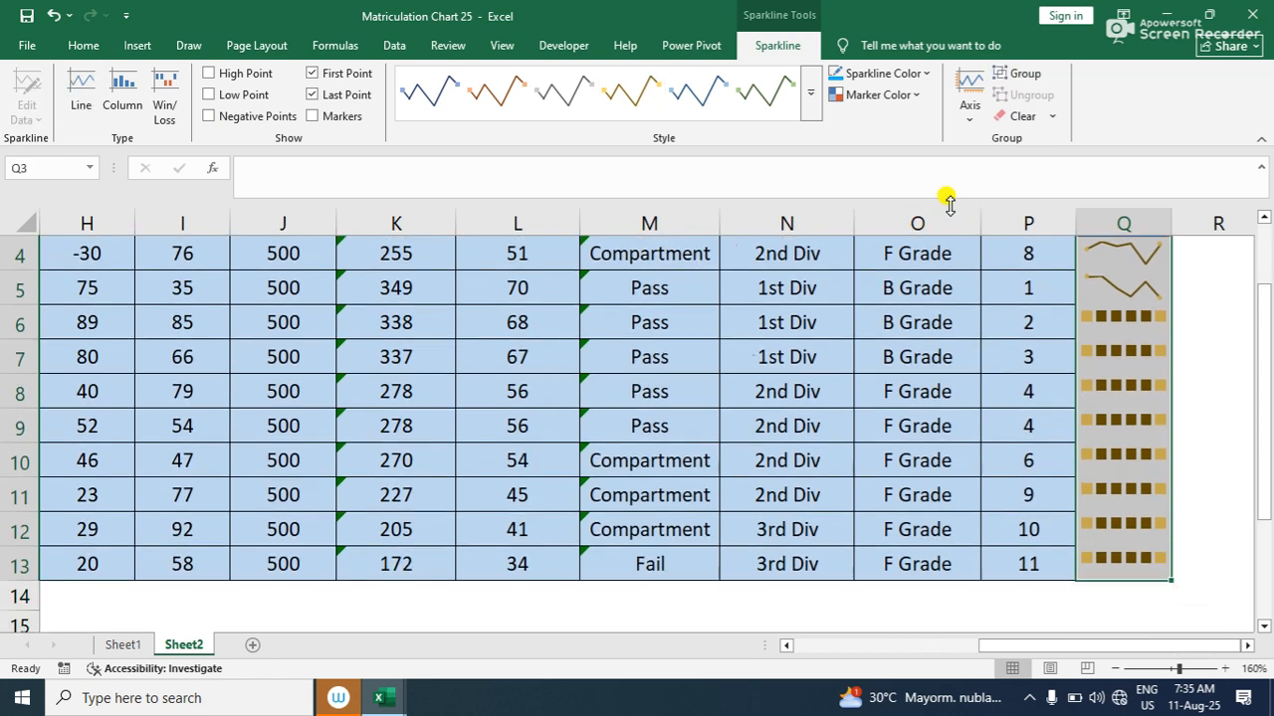
pyautogui.click(1020, 74)
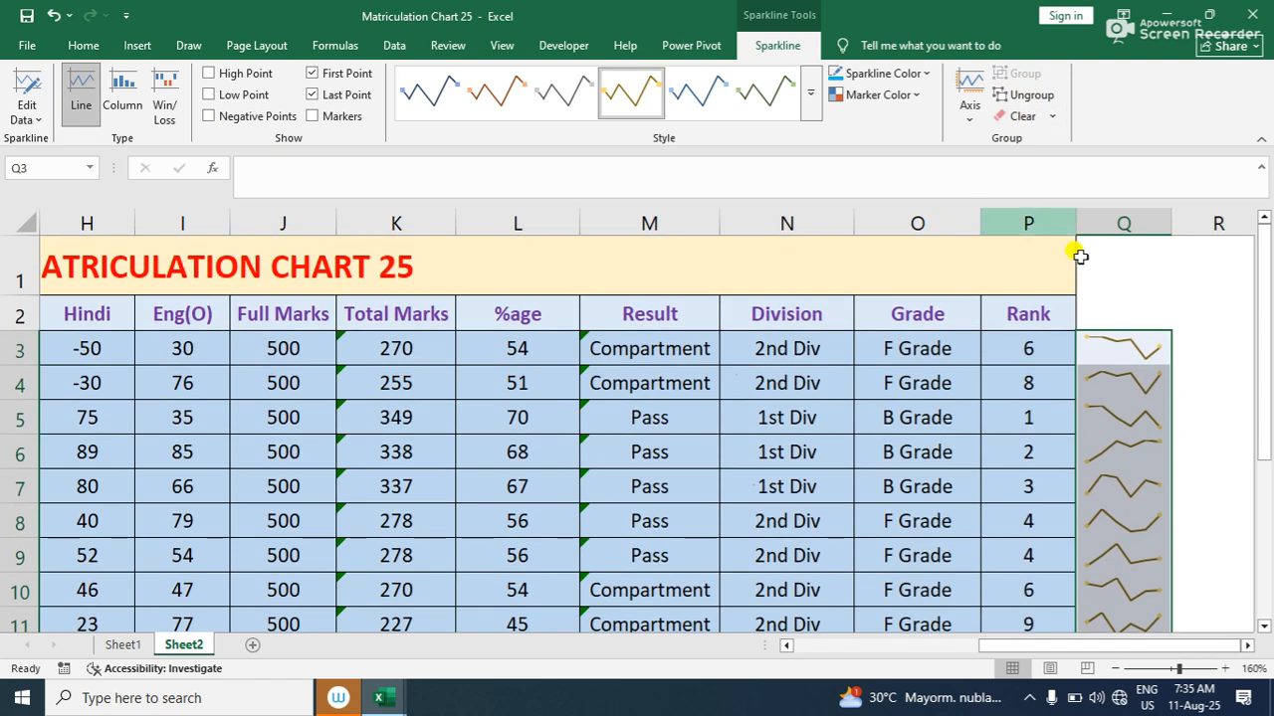
pyautogui.click(1128, 383)
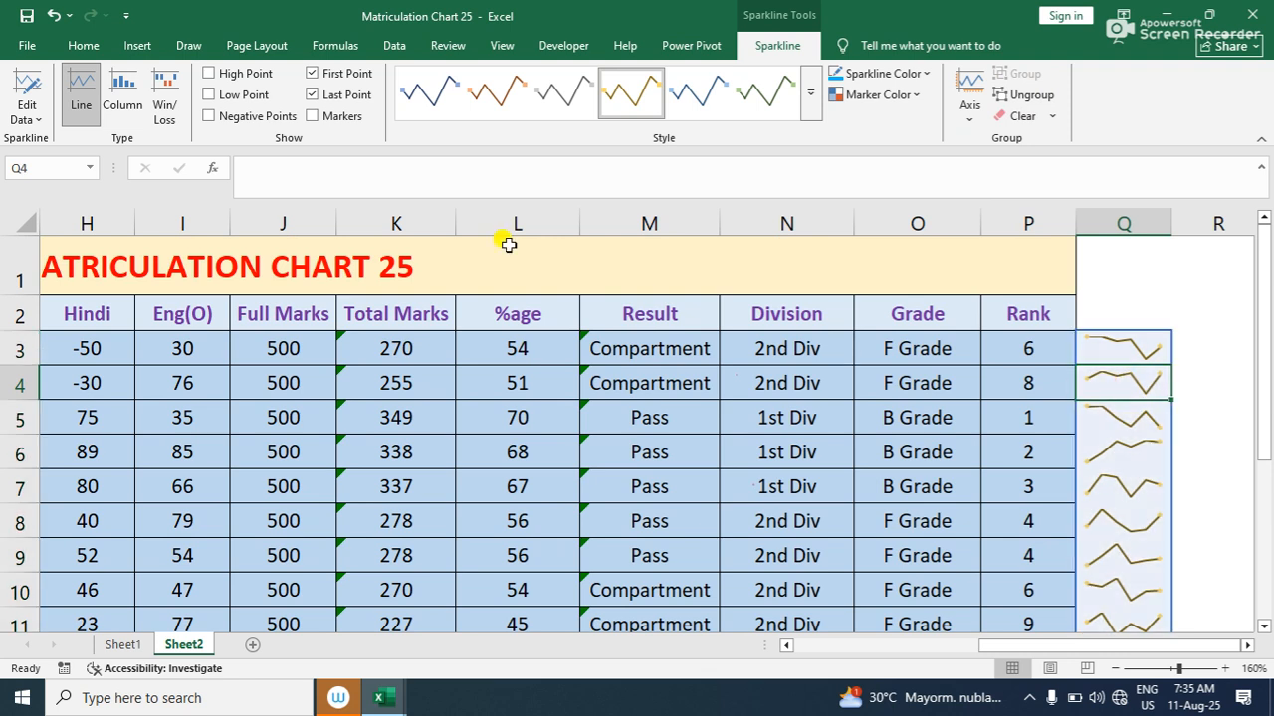
pyautogui.click(134, 89)
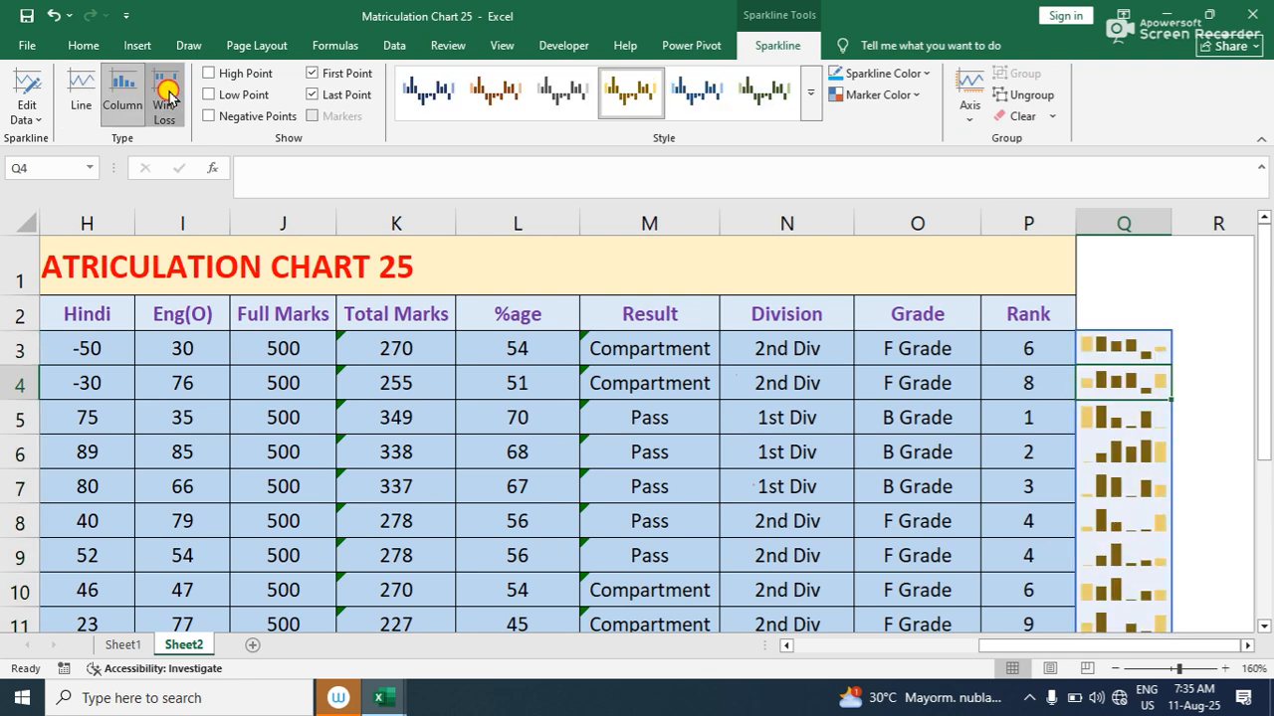
pyautogui.click(82, 92)
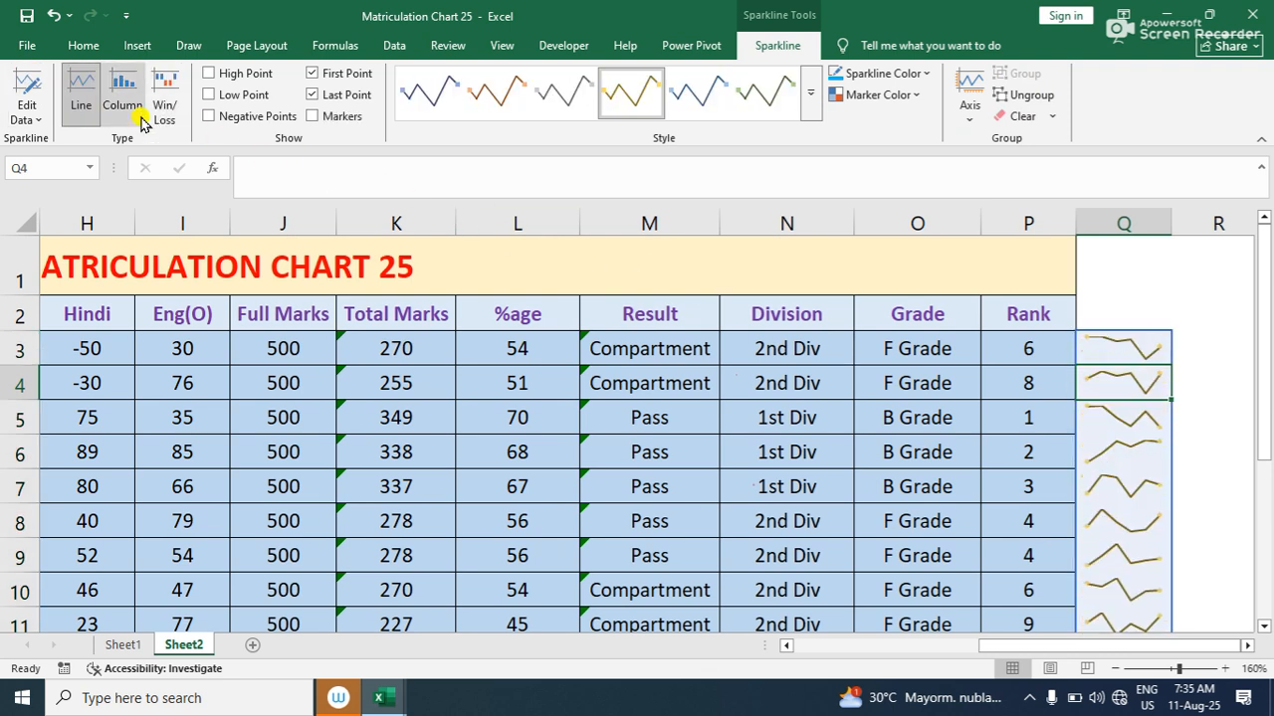
# Clear only the selected sparkline in Q4, leaving the rest of the group in place
pyautogui.click(1049, 118)
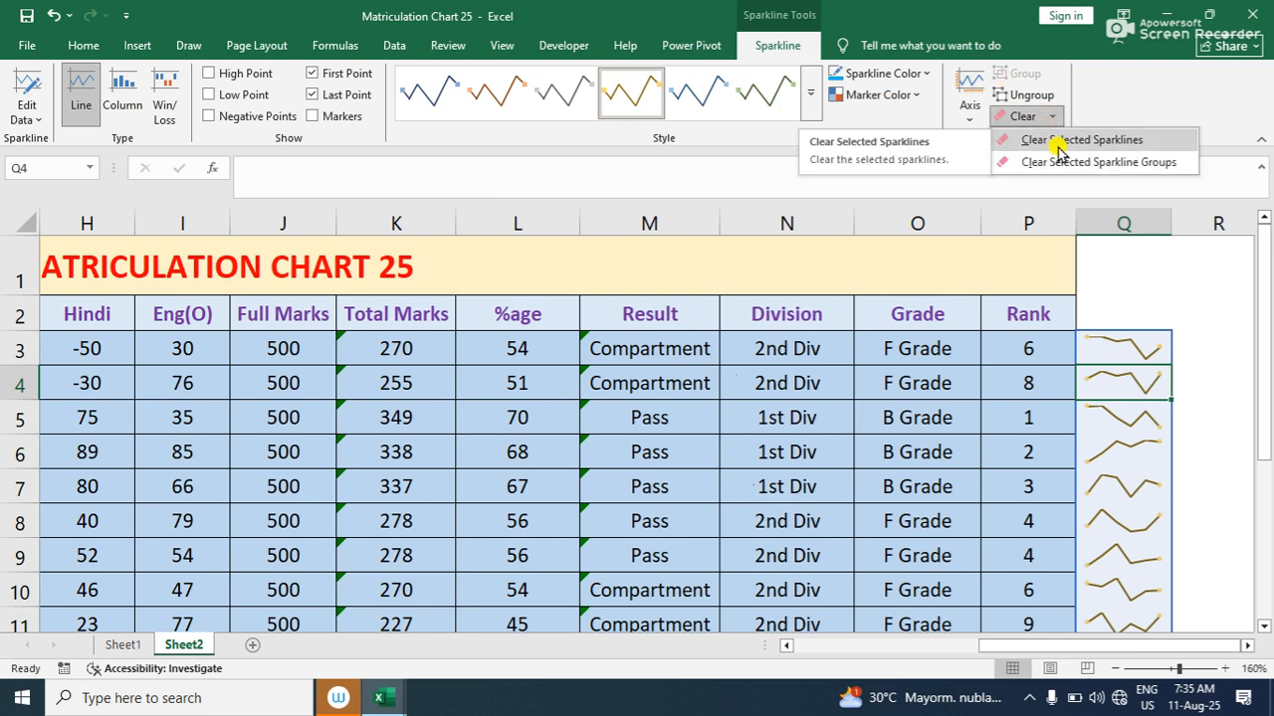
pyautogui.click(1056, 142)
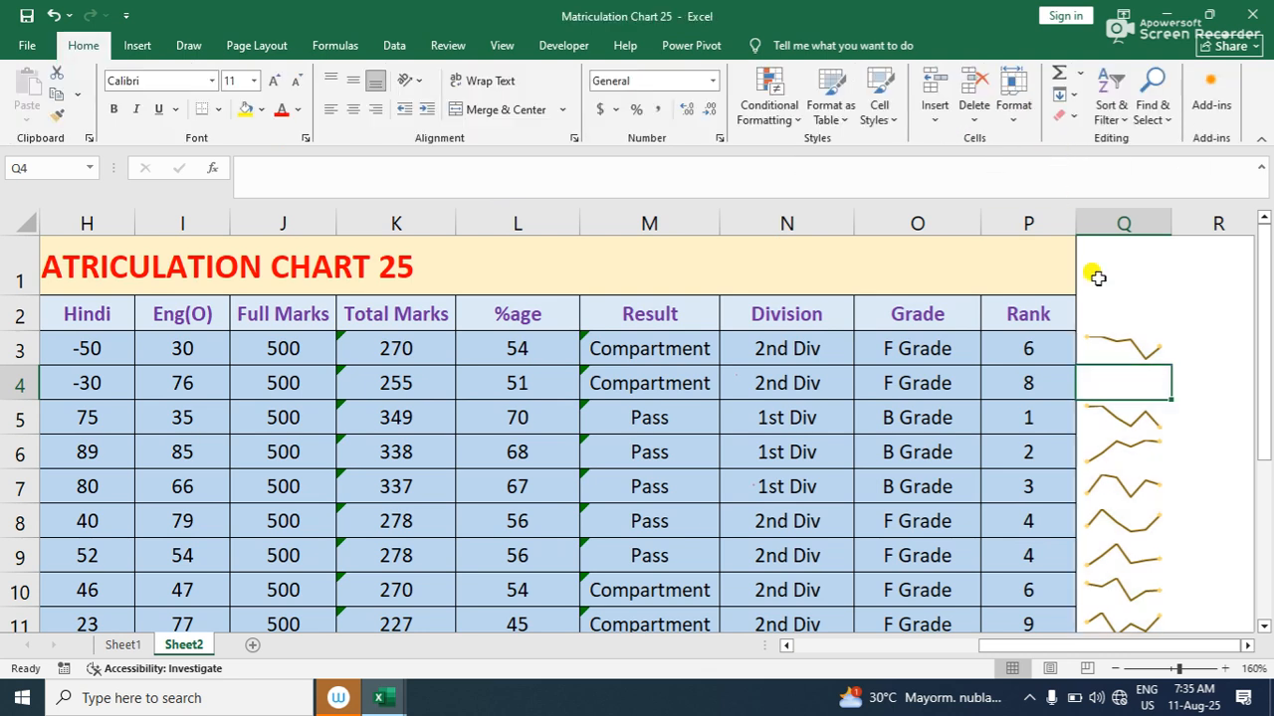
pyautogui.click(1142, 348)
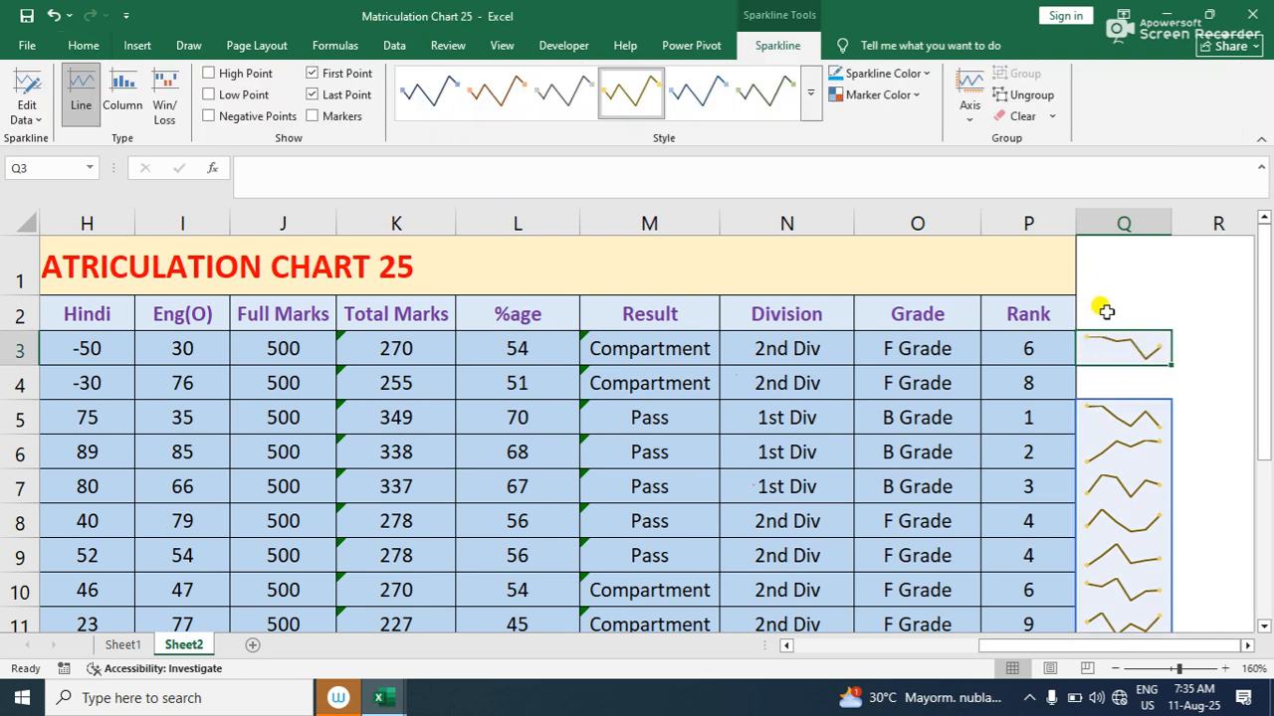
# Clear the whole sparkline group in Q3:Q13
pyautogui.moveTo(1107, 346); pyautogui.dragTo(1123, 567)
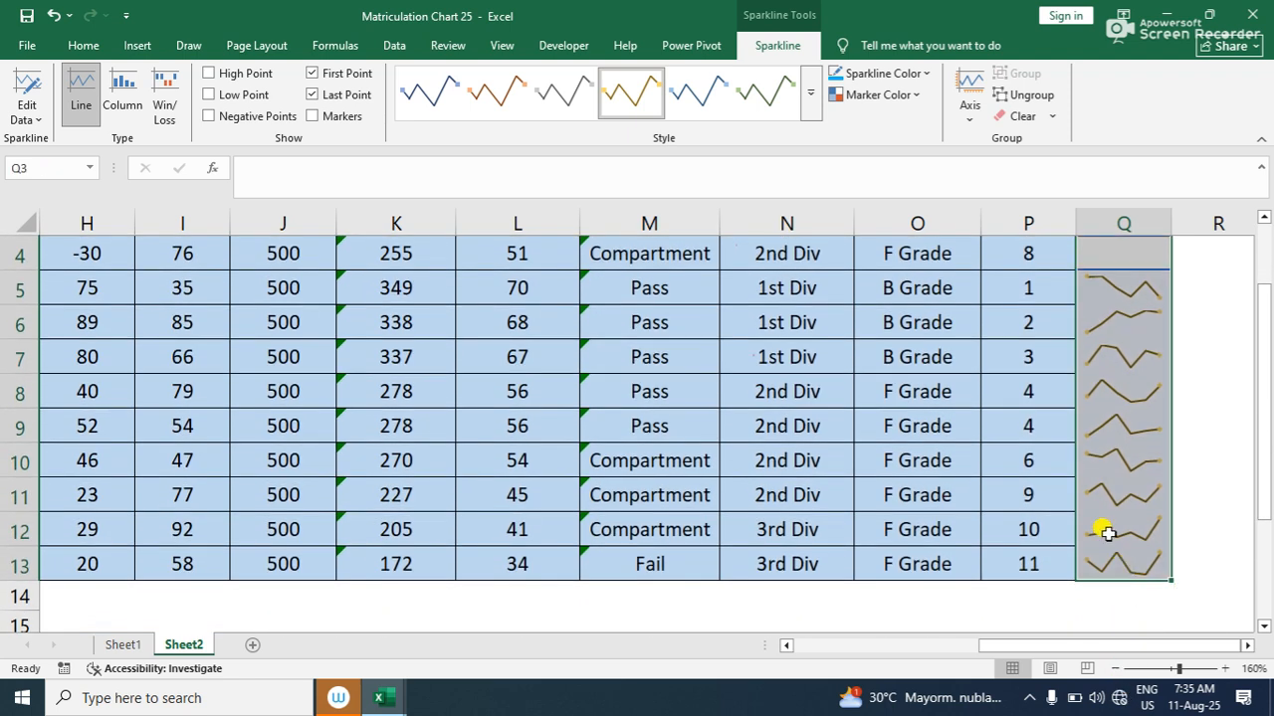
pyautogui.click(1048, 118)
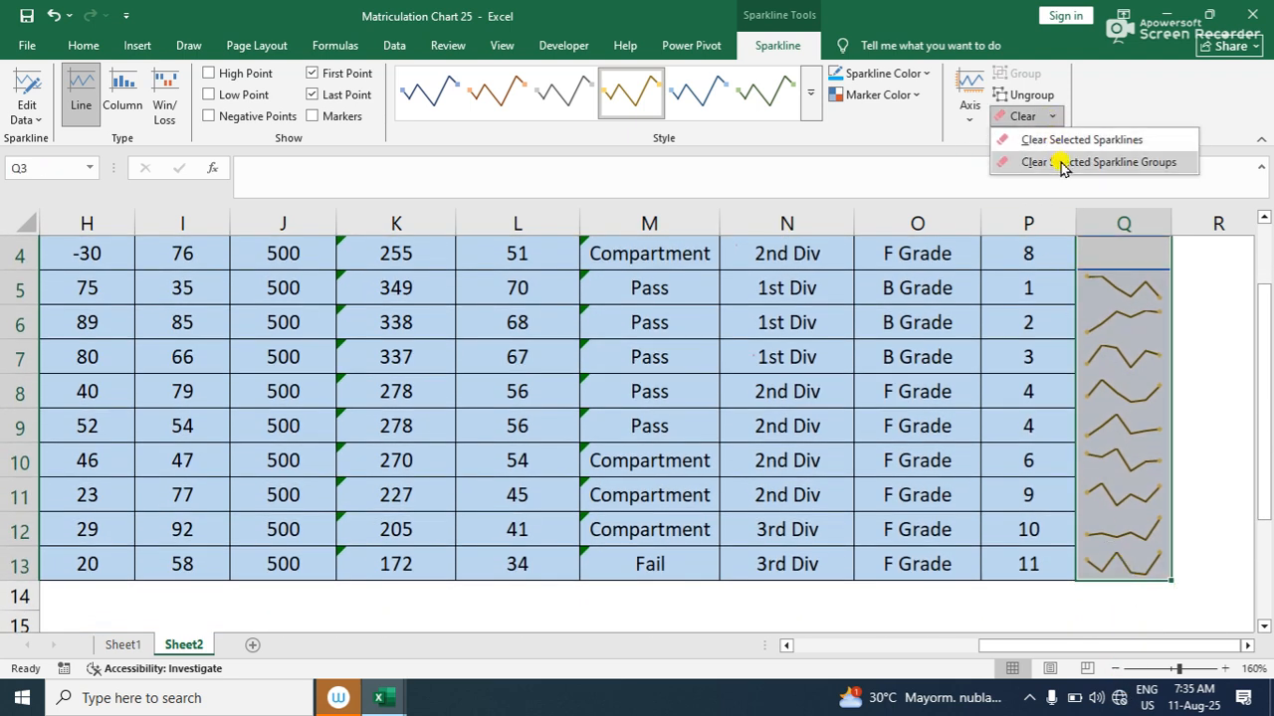
pyautogui.click(1060, 163)
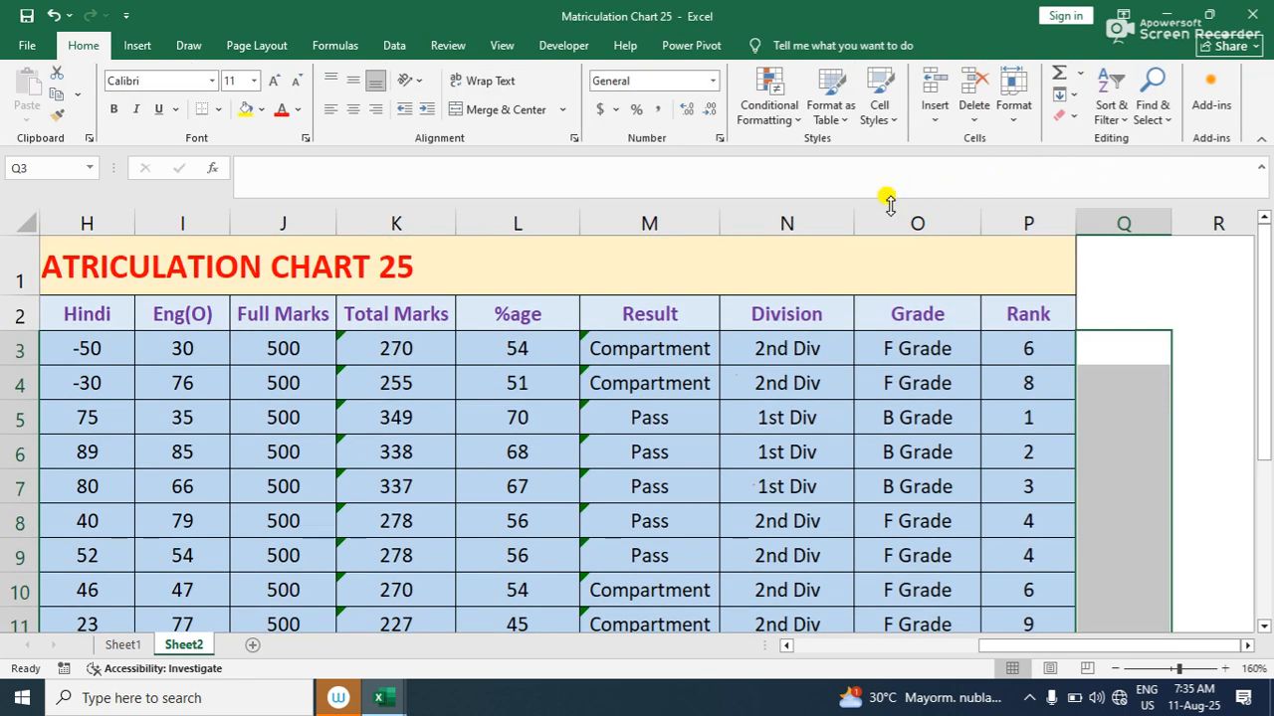
# Insert a Column sparkline in Q3 using the data range D3:H3
pyautogui.click(1130, 344)
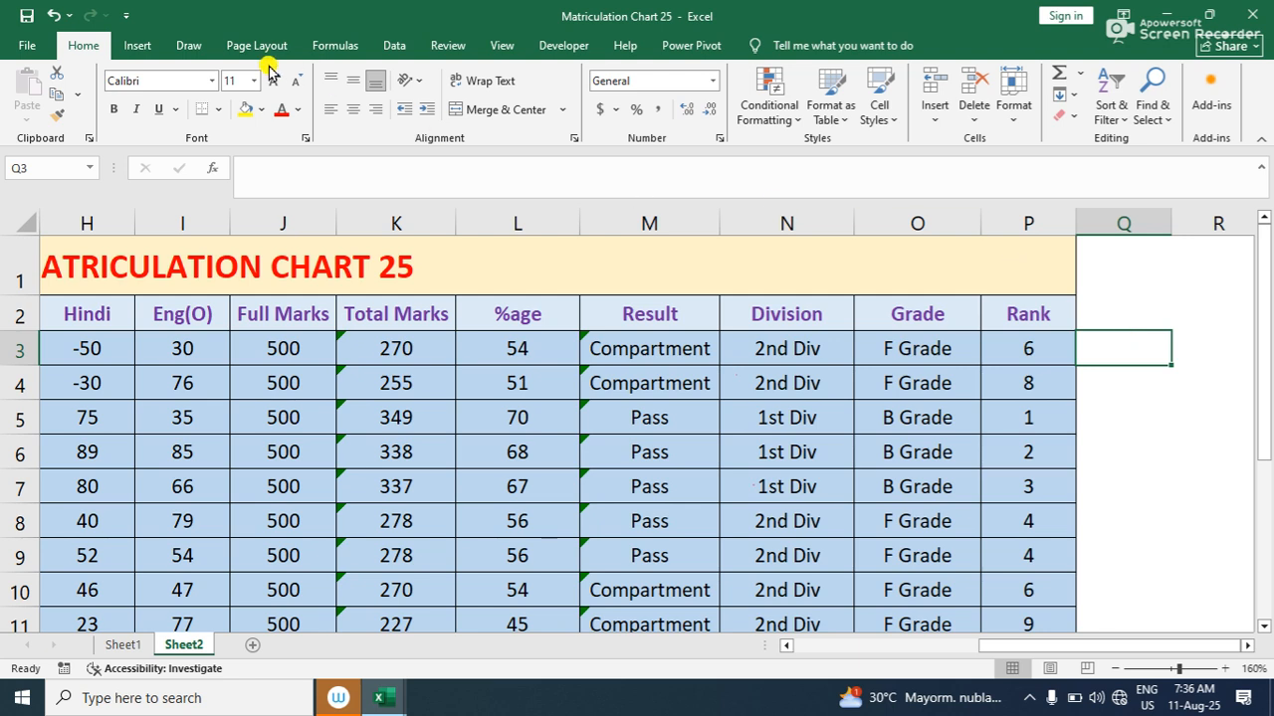
pyautogui.click(139, 45)
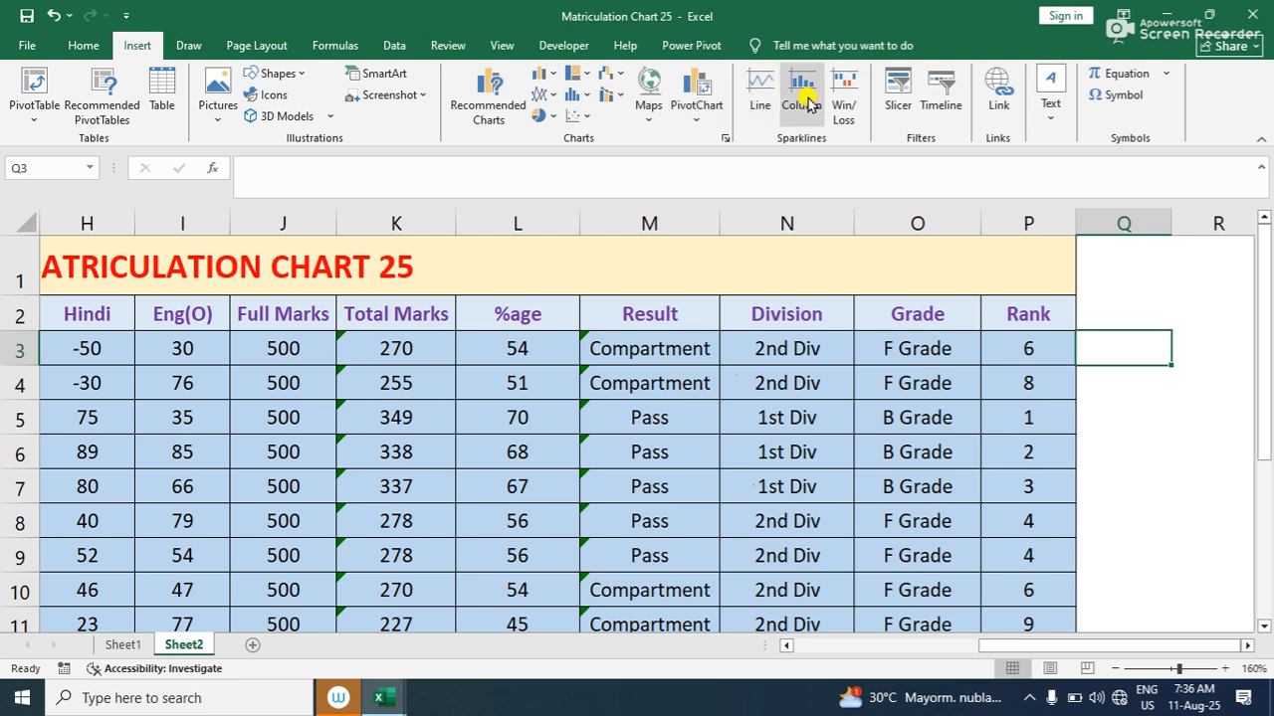
pyautogui.click(802, 94)
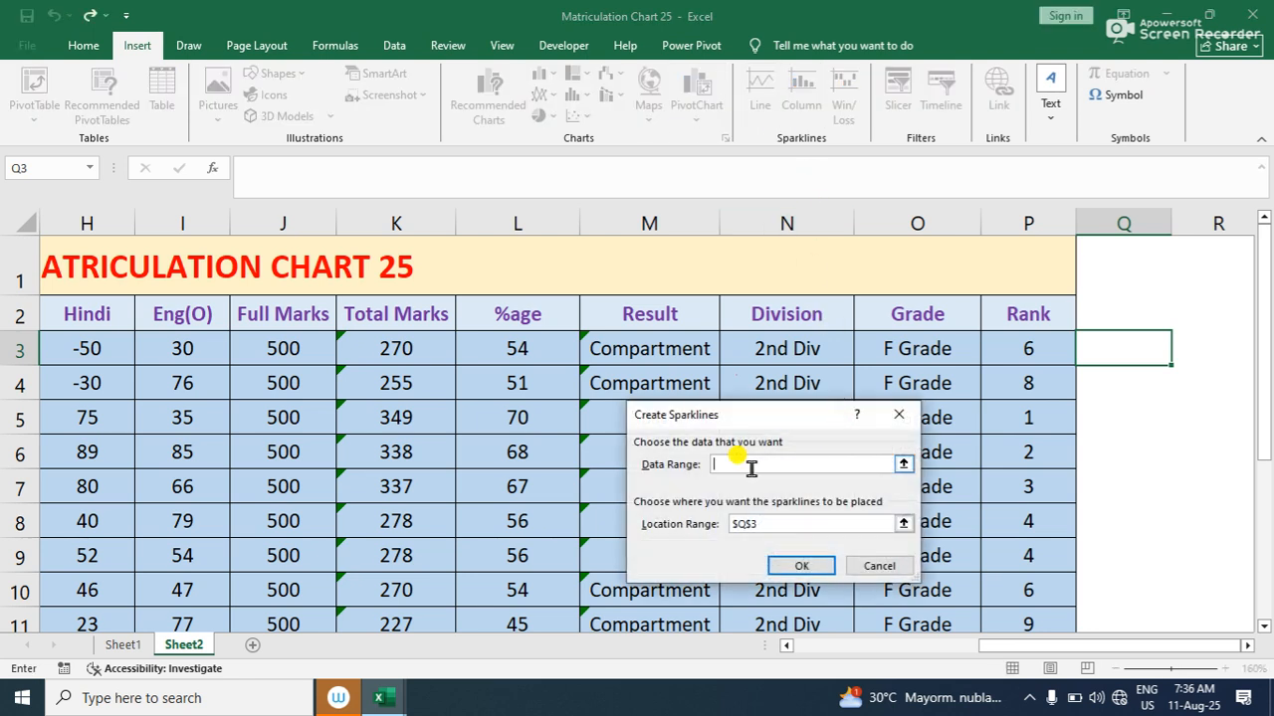
pyautogui.moveTo(1036, 654); pyautogui.dragTo(810, 655)
pyautogui.click(403, 348)
pyautogui.moveTo(403, 348); pyautogui.dragTo(741, 349)
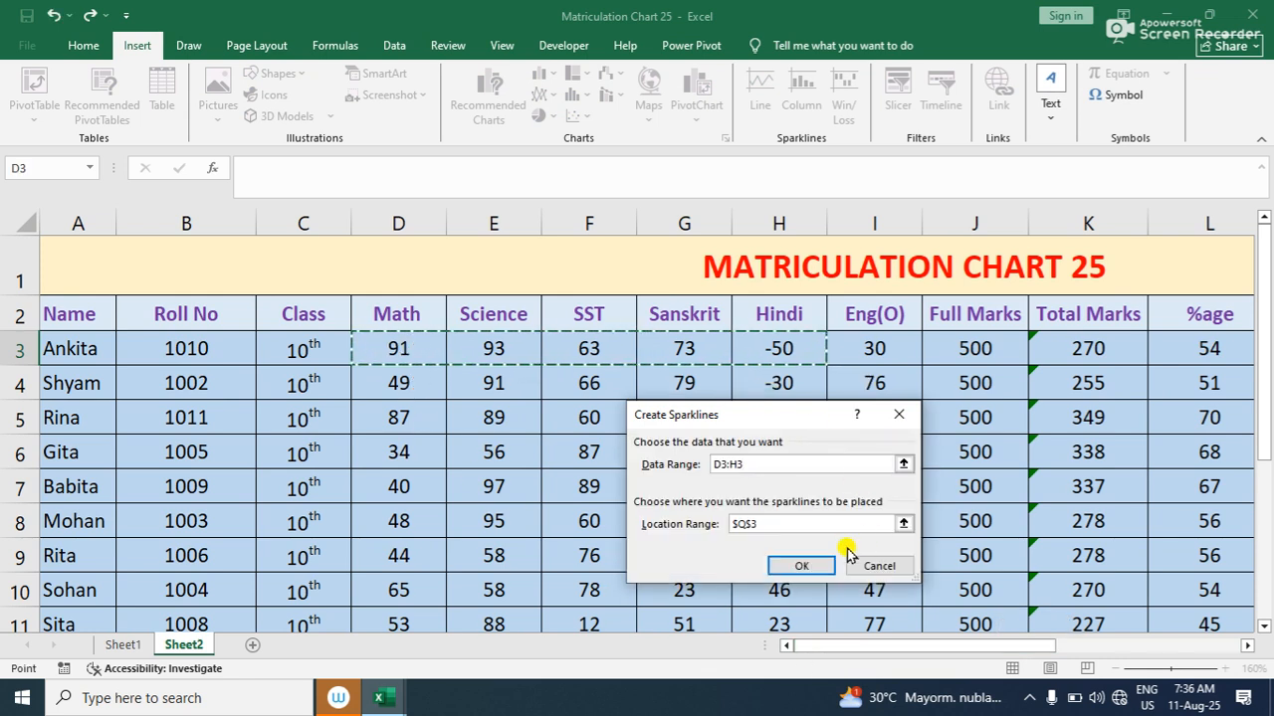
pyautogui.click(804, 563)
# Fill the Q3 Column sparkline down column Q for the remaining students
pyautogui.moveTo(1043, 650); pyautogui.dragTo(1268, 606)
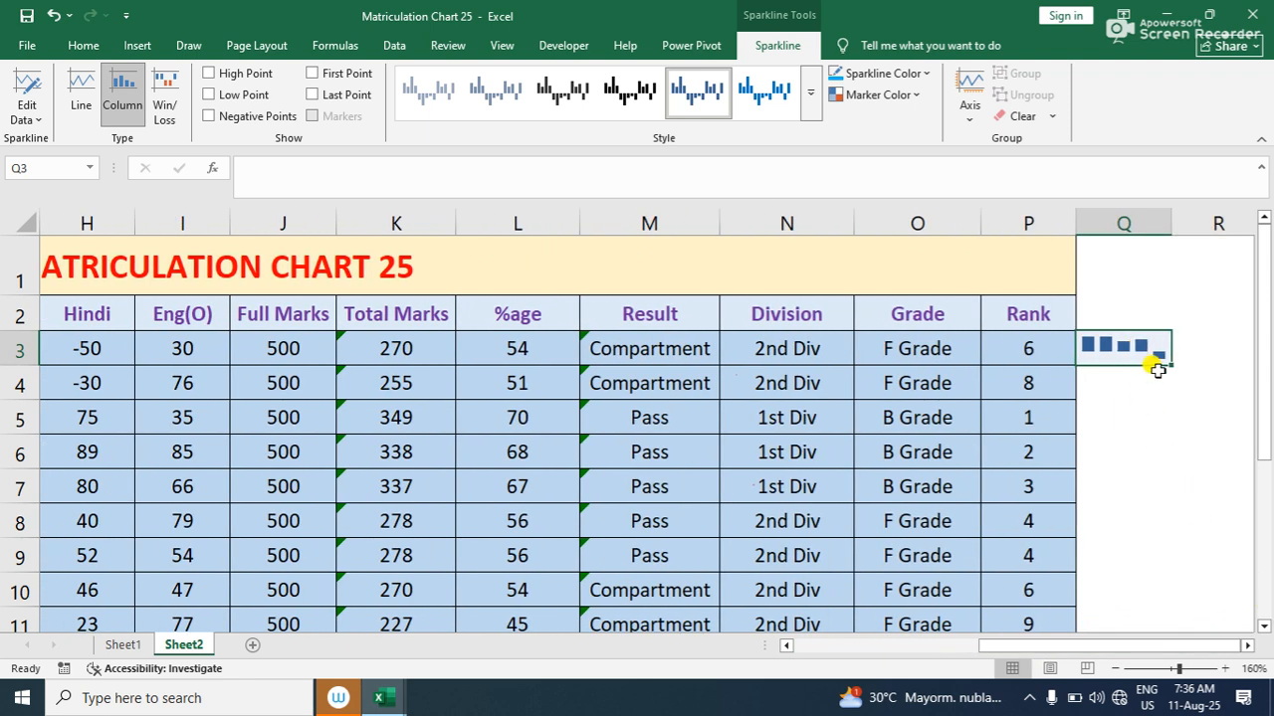
pyautogui.moveTo(1169, 370); pyautogui.dragTo(1142, 568)
pyautogui.scroll(1, 1142, 568)
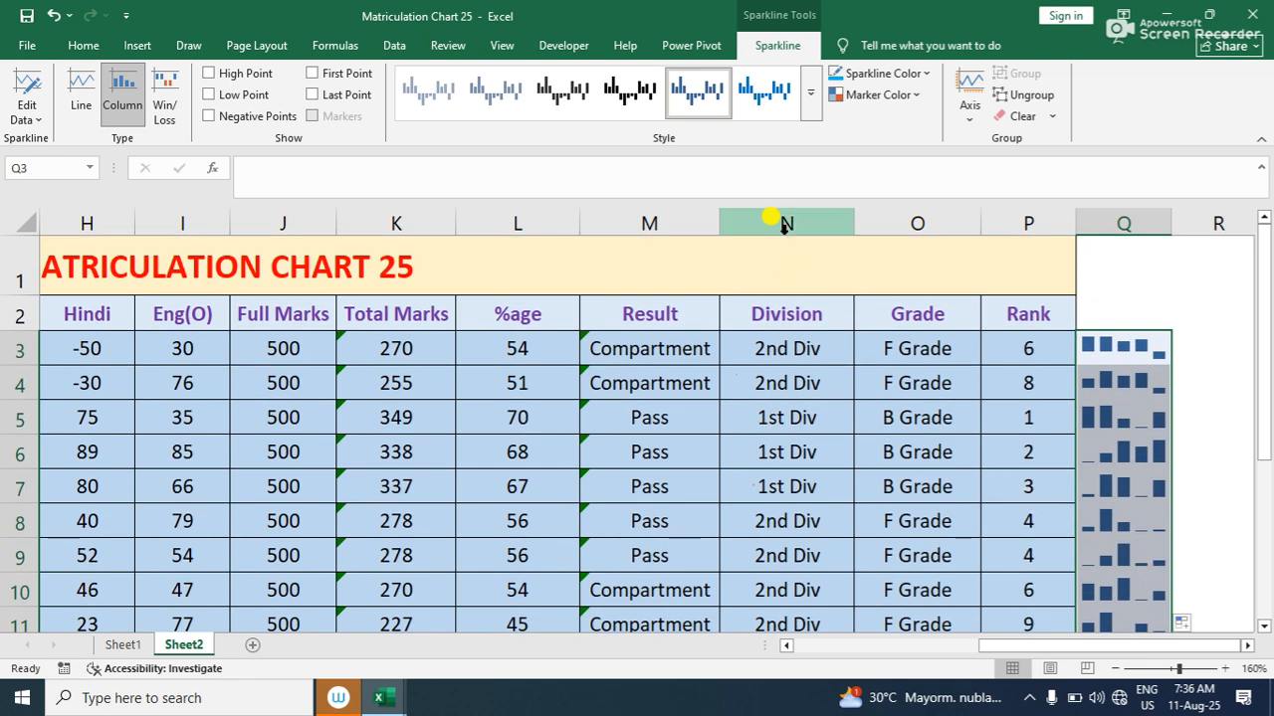
# Try the Win/Loss type on the refilled column Q sparklines and switch them to Line
pyautogui.click(165, 94)
pyautogui.click(80, 88)
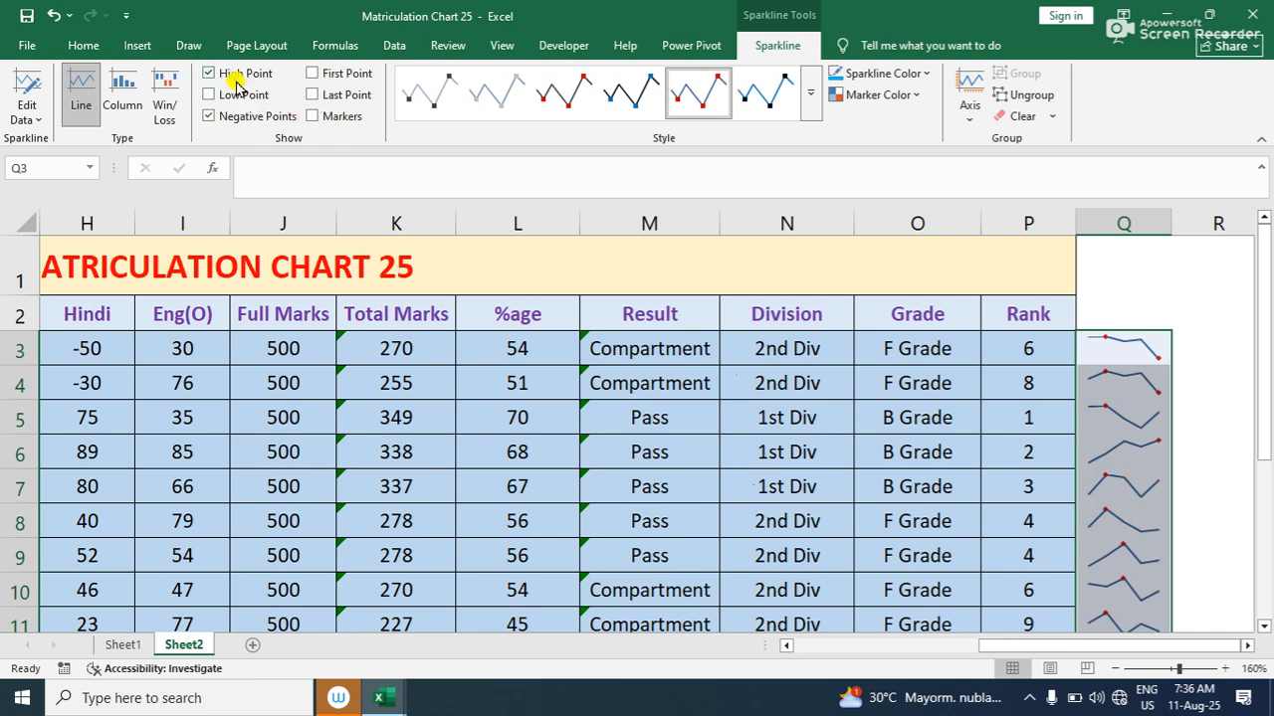
# Clear all the selected Line sparklines from column Q
pyautogui.click(137, 45)
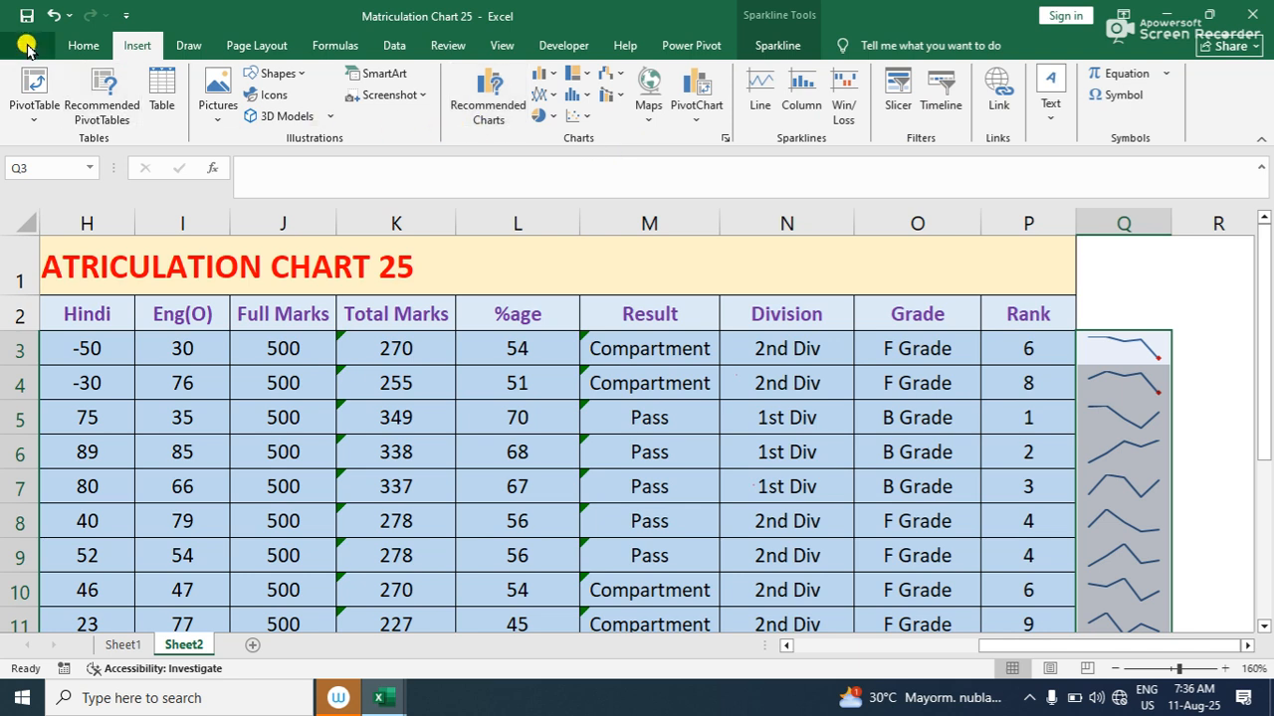
pyautogui.click(79, 45)
pyautogui.click(138, 45)
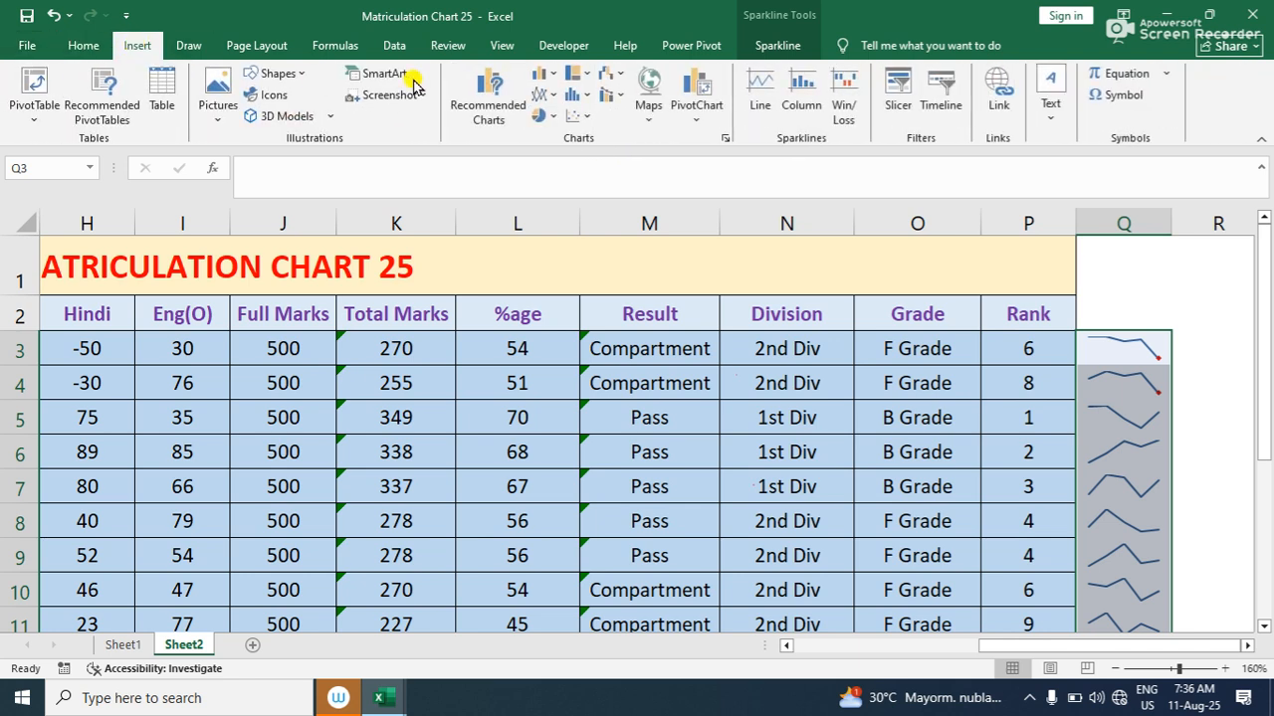
pyautogui.click(786, 46)
pyautogui.click(1029, 117)
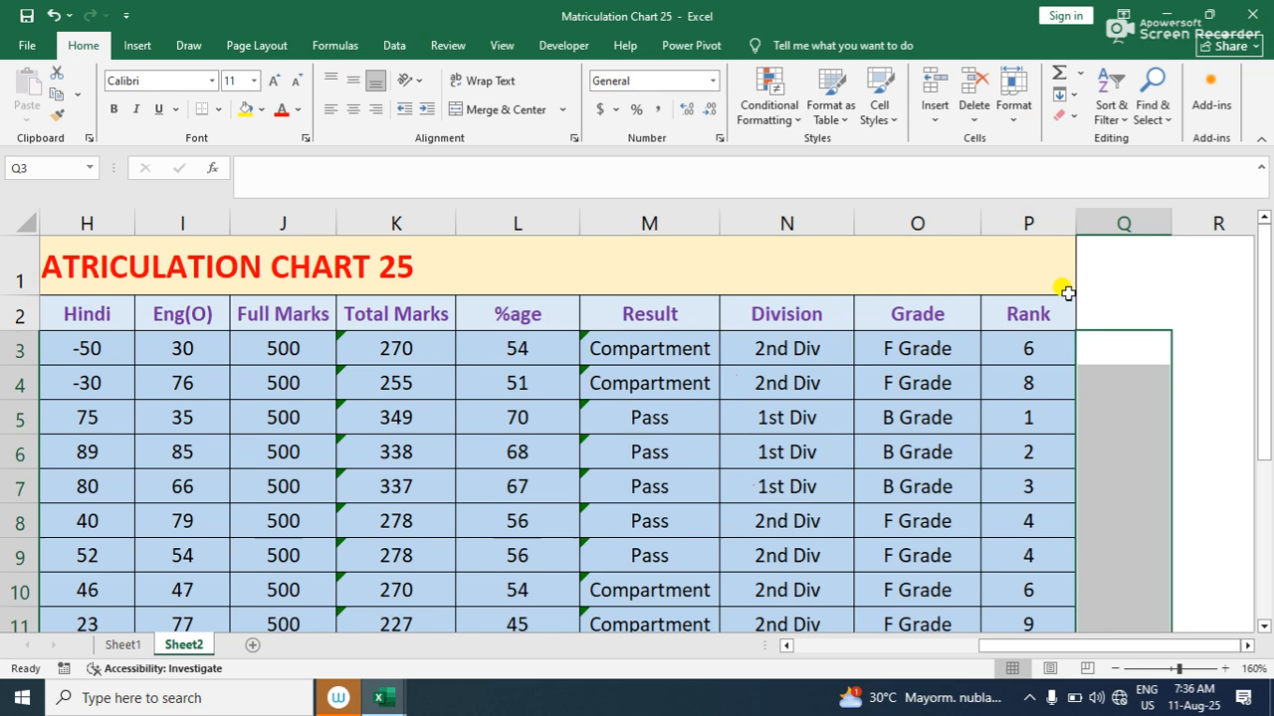
pyautogui.click(1121, 449)
pyautogui.click(867, 440)
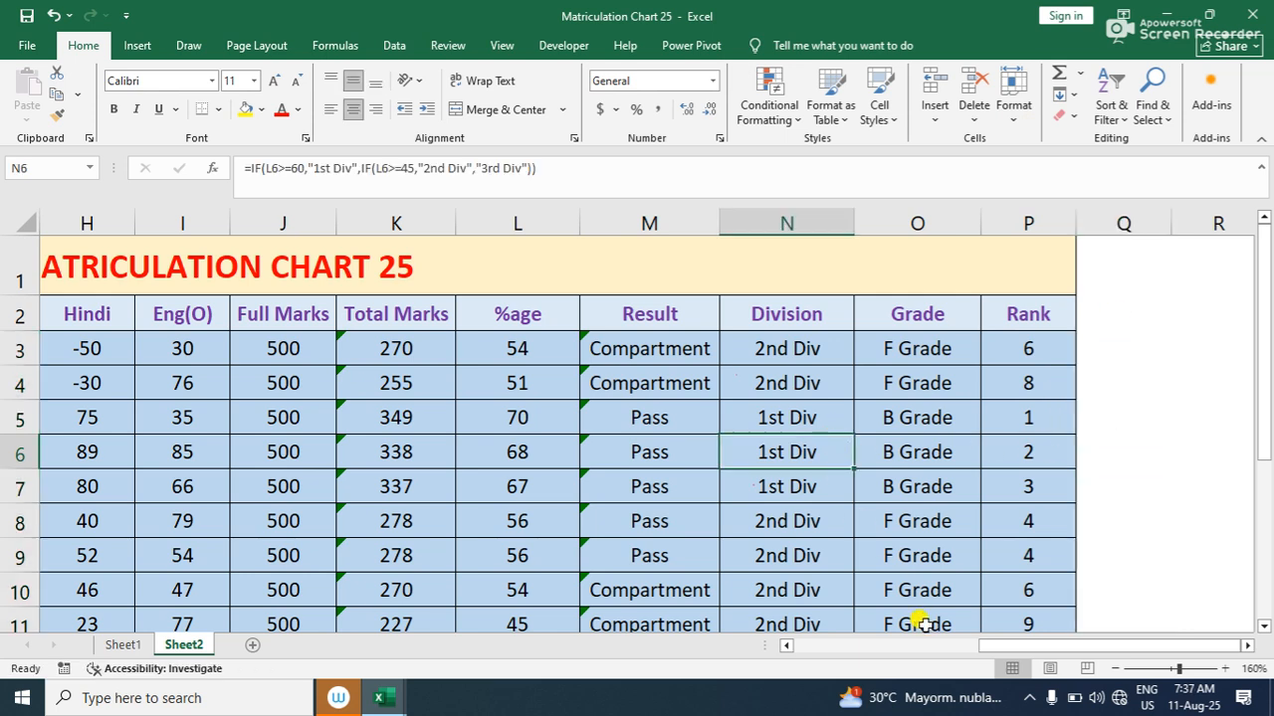
pyautogui.moveTo(1050, 654); pyautogui.dragTo(642, 608)
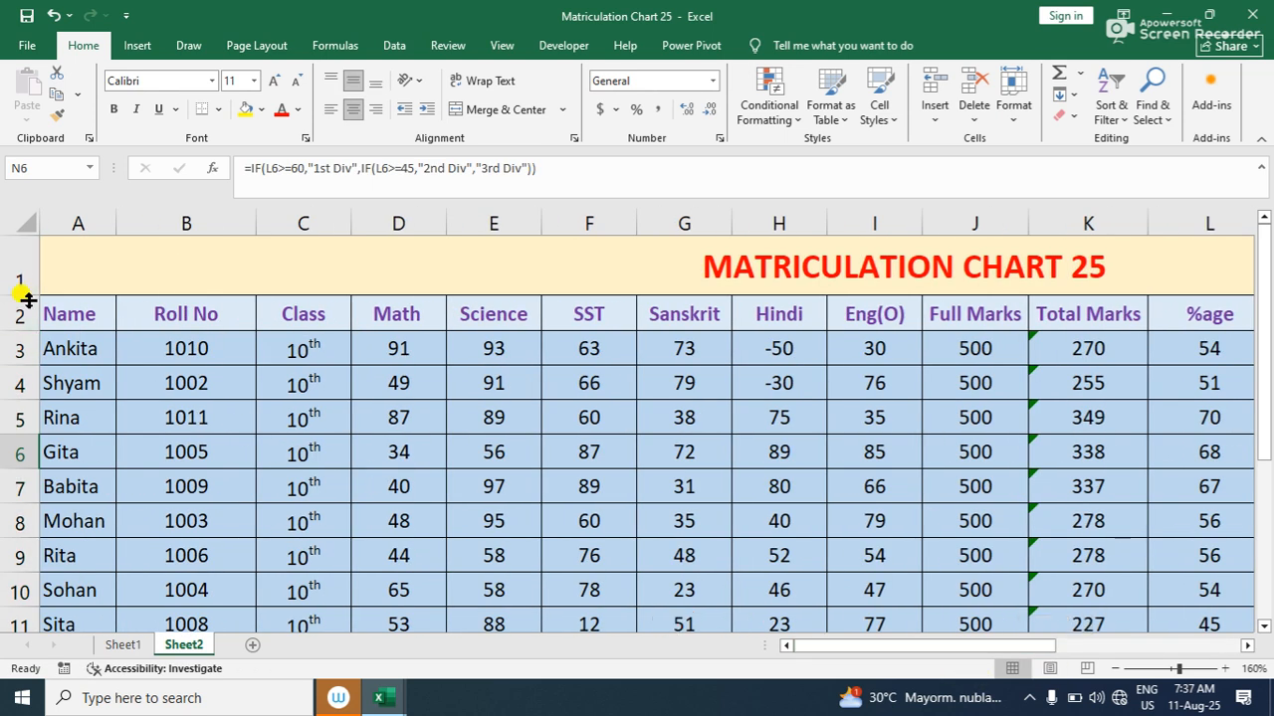
# Create a PivotTable from the range A2:P13 of Sheet2 on a new worksheet
pyautogui.moveTo(72, 315); pyautogui.dragTo(1029, 563)
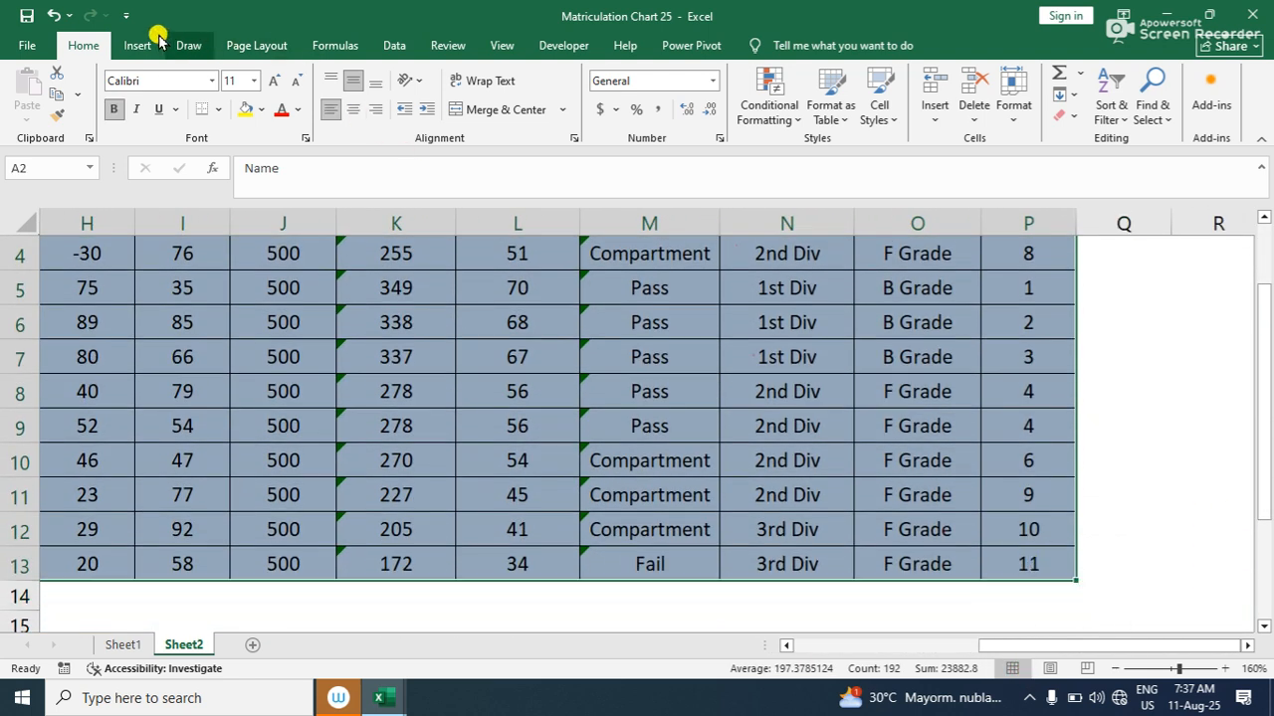
pyautogui.click(121, 45)
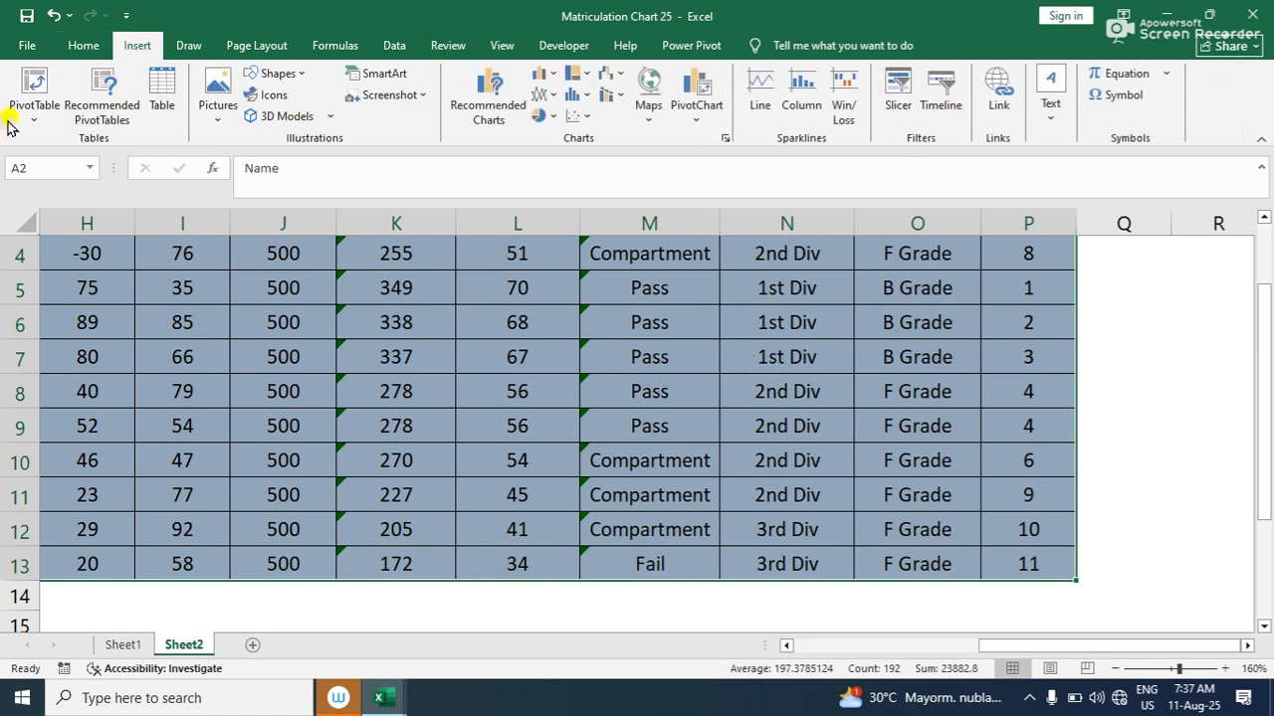
pyautogui.click(34, 85)
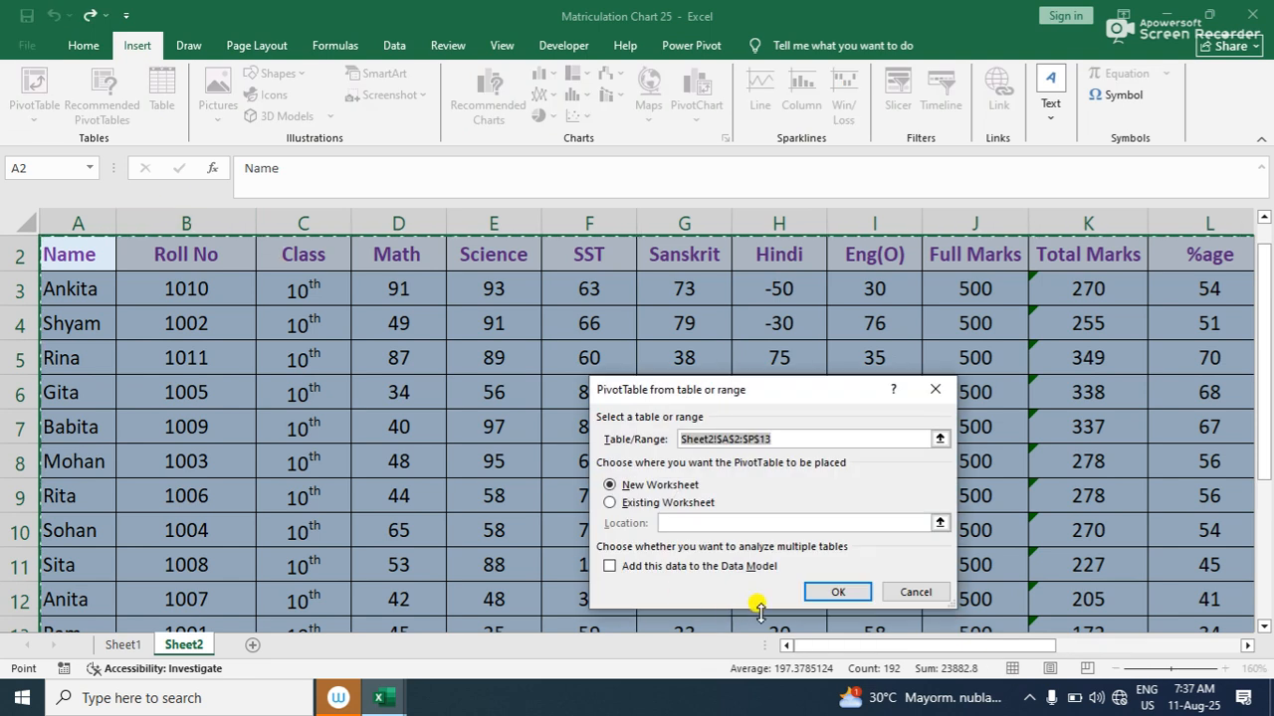
pyautogui.click(841, 595)
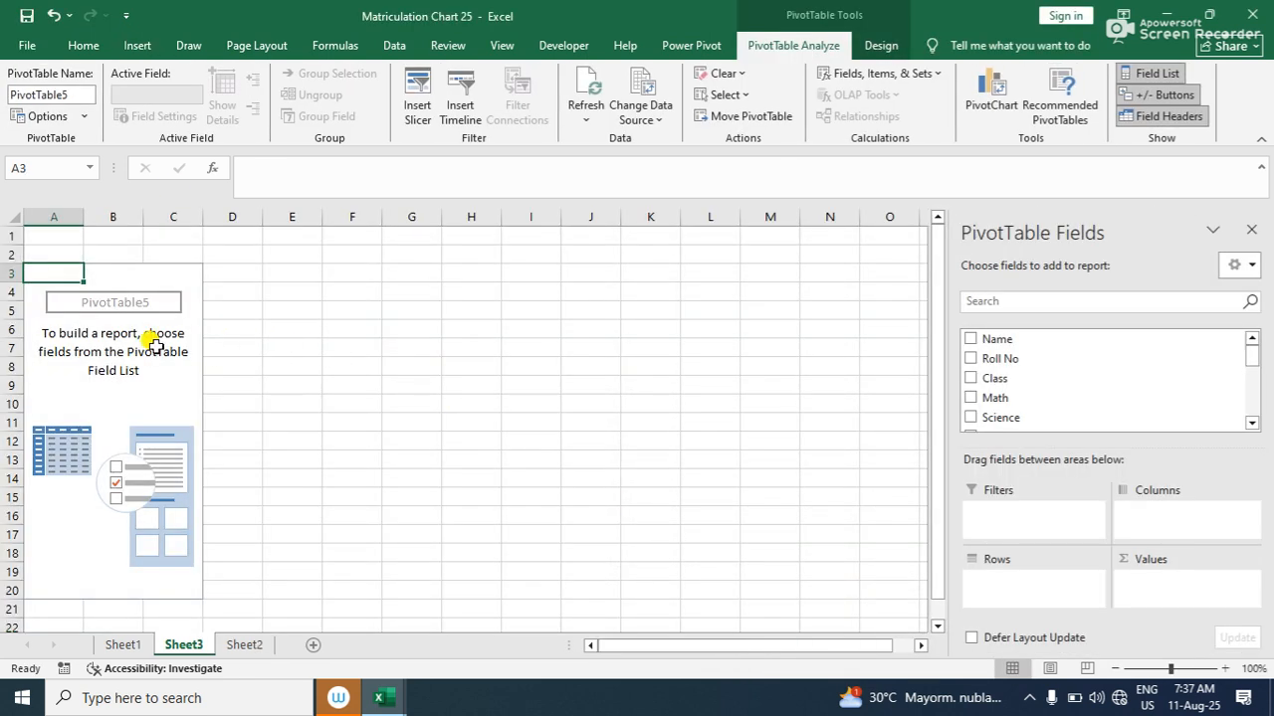
pyautogui.click(73, 345)
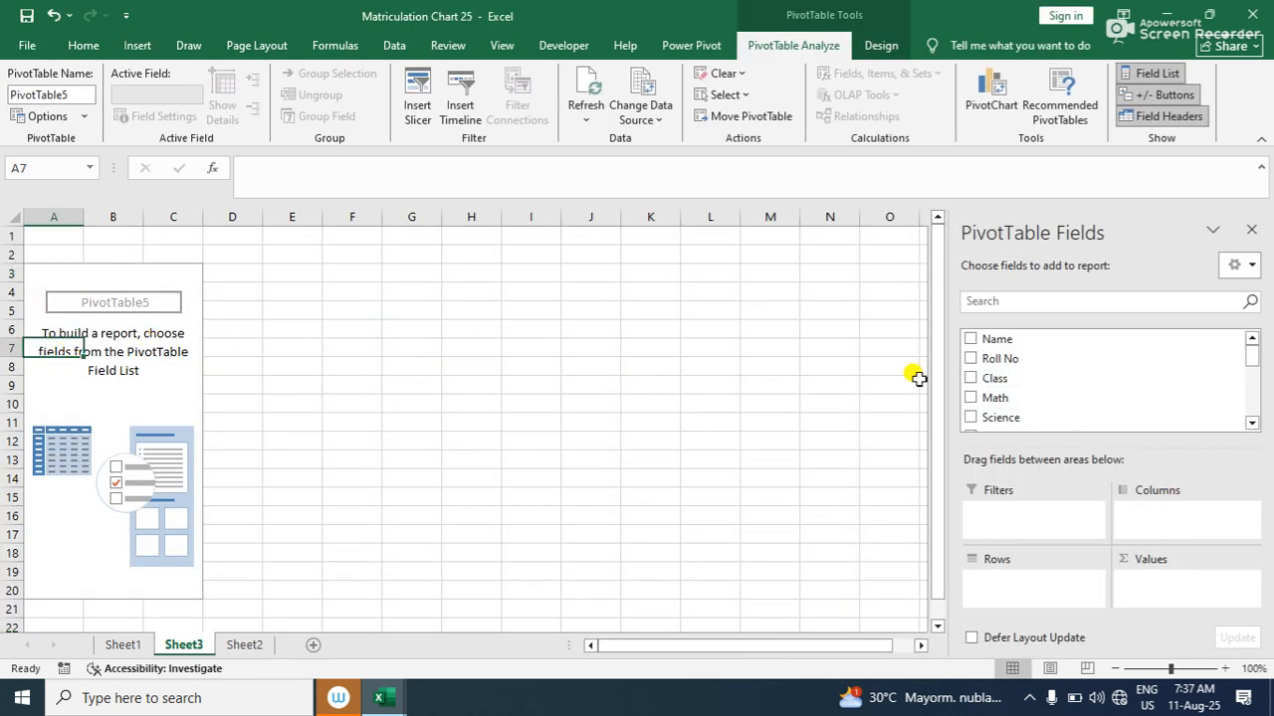
# Add the Rank field to the PivotTable and move it from Values to Rows
pyautogui.moveTo(1245, 355); pyautogui.dragTo(1243, 416)
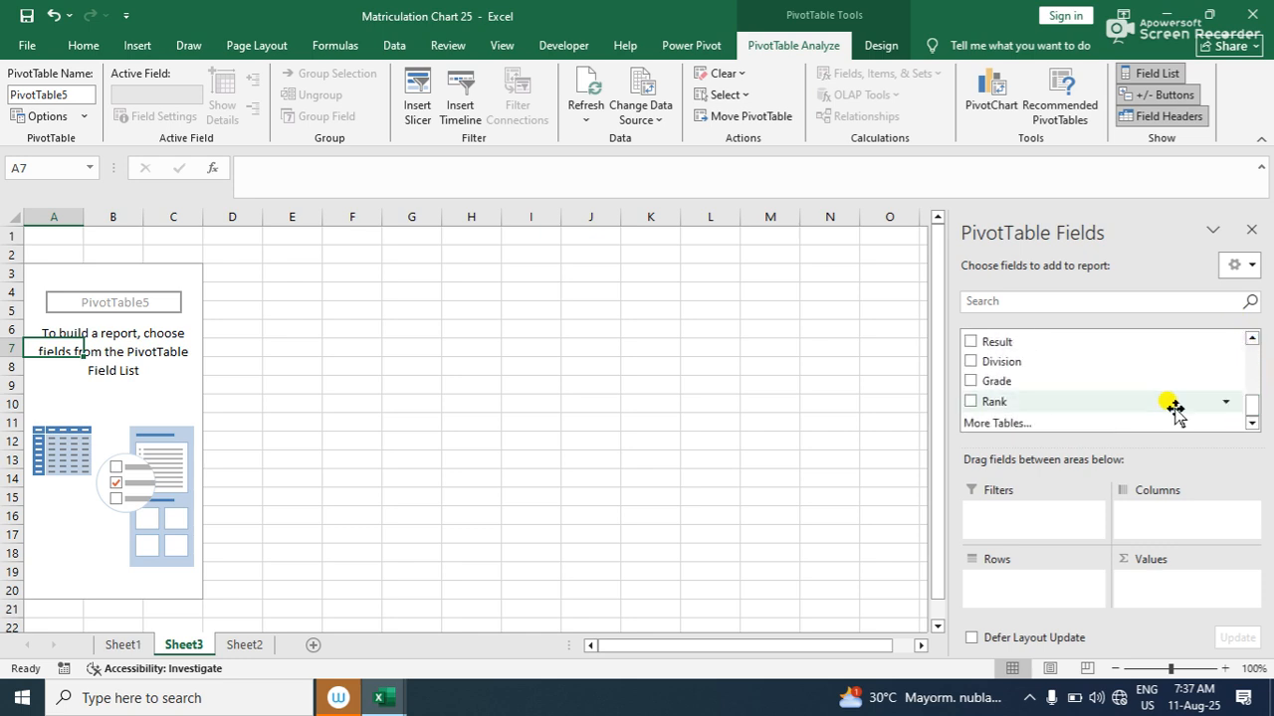
pyautogui.click(969, 402)
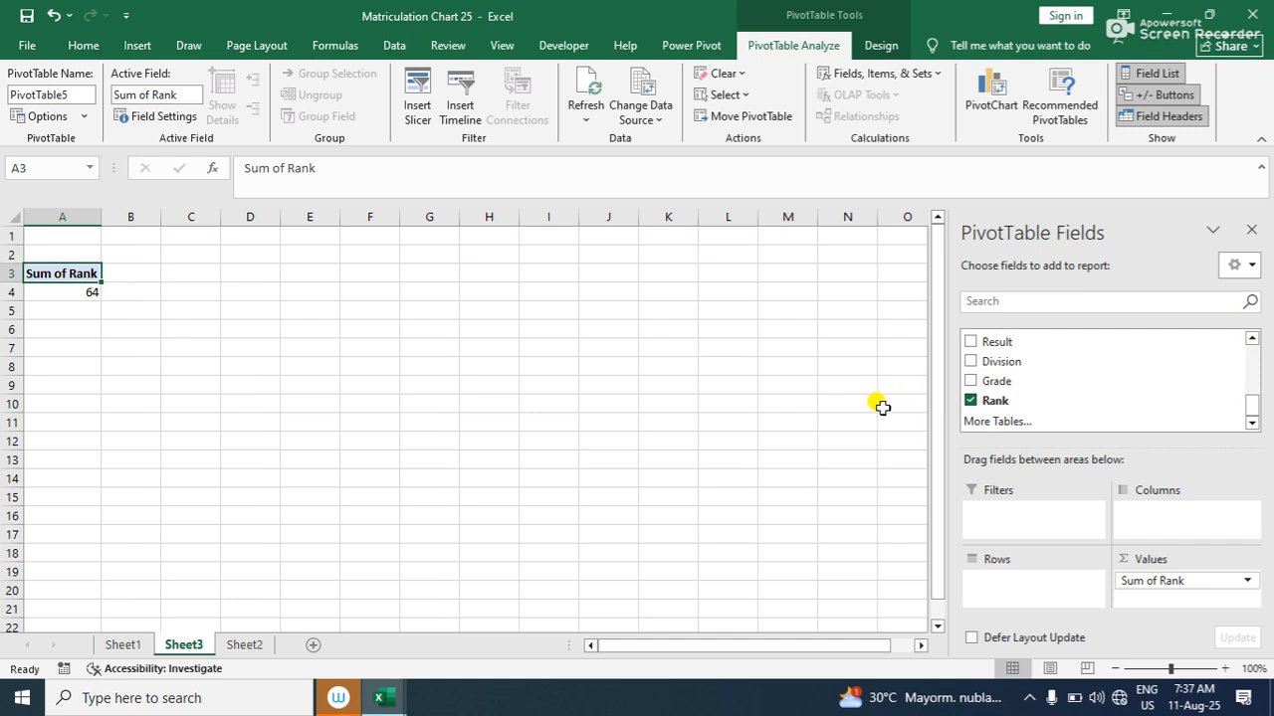
pyautogui.moveTo(1188, 583); pyautogui.dragTo(1031, 588)
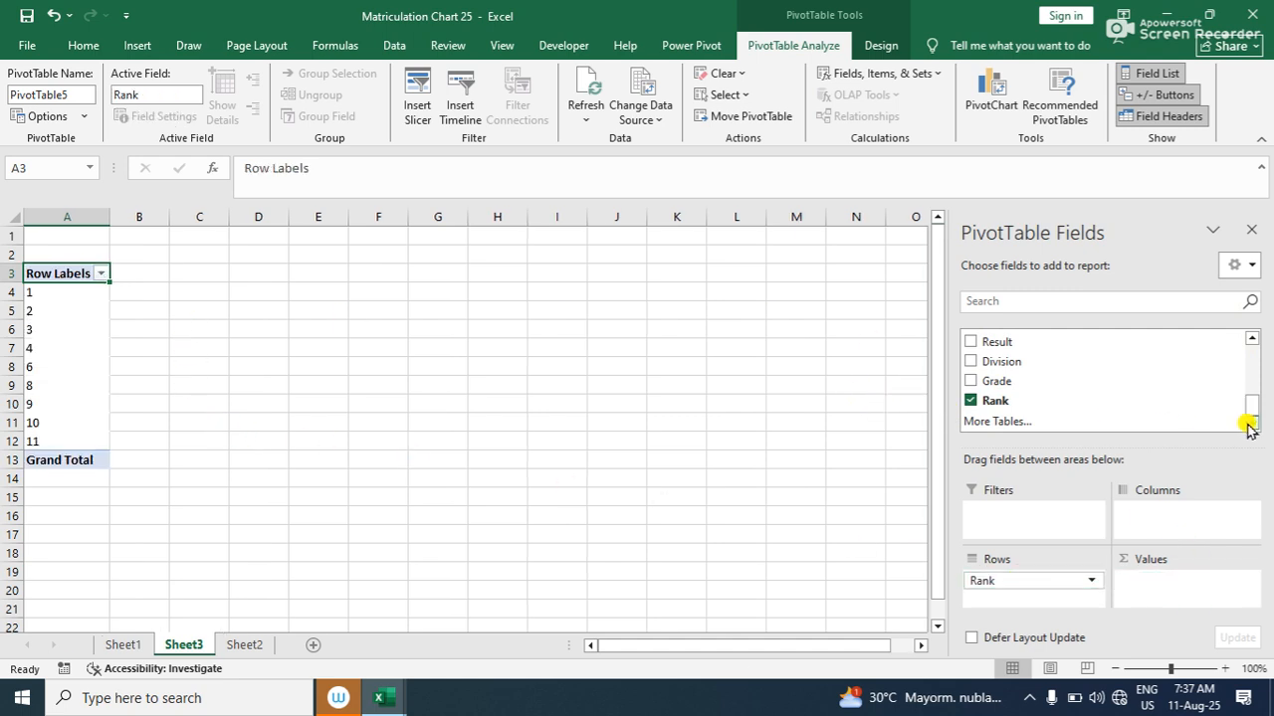
pyautogui.moveTo(1252, 410); pyautogui.dragTo(1259, 308)
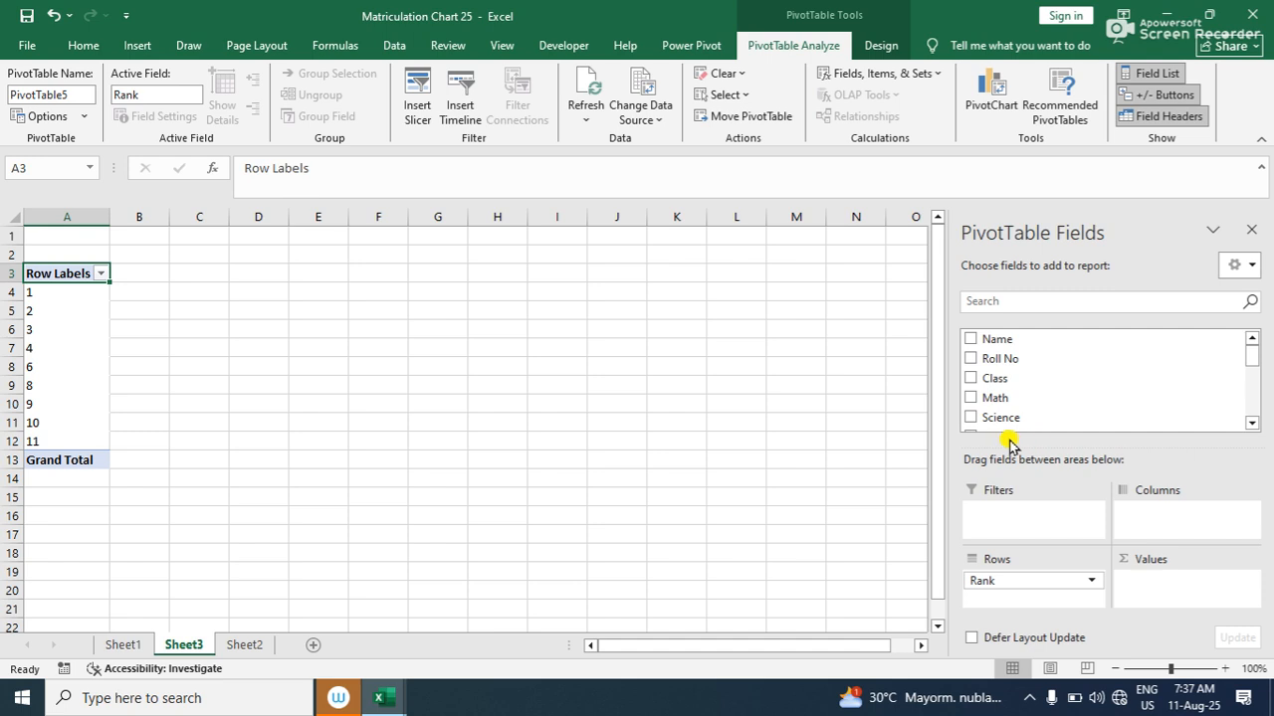
# Insert a slicer for the Rank field of the PivotTable
pyautogui.click(67, 341)
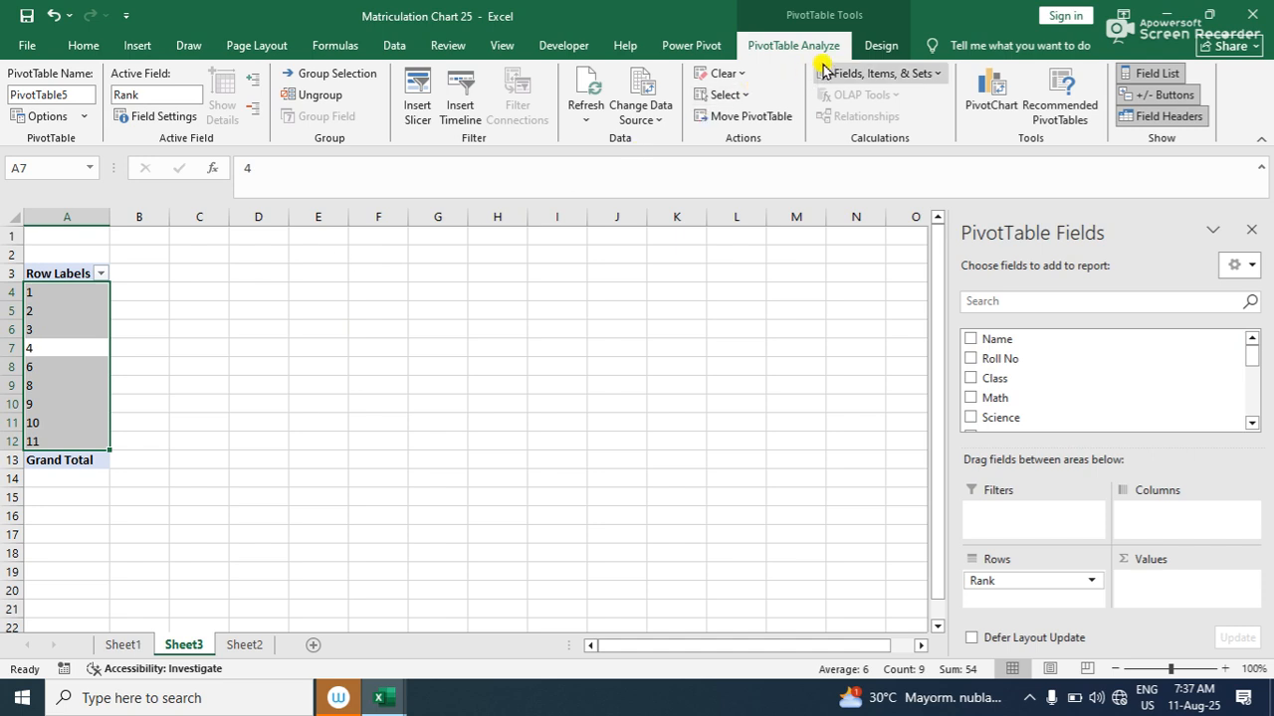
pyautogui.click(138, 45)
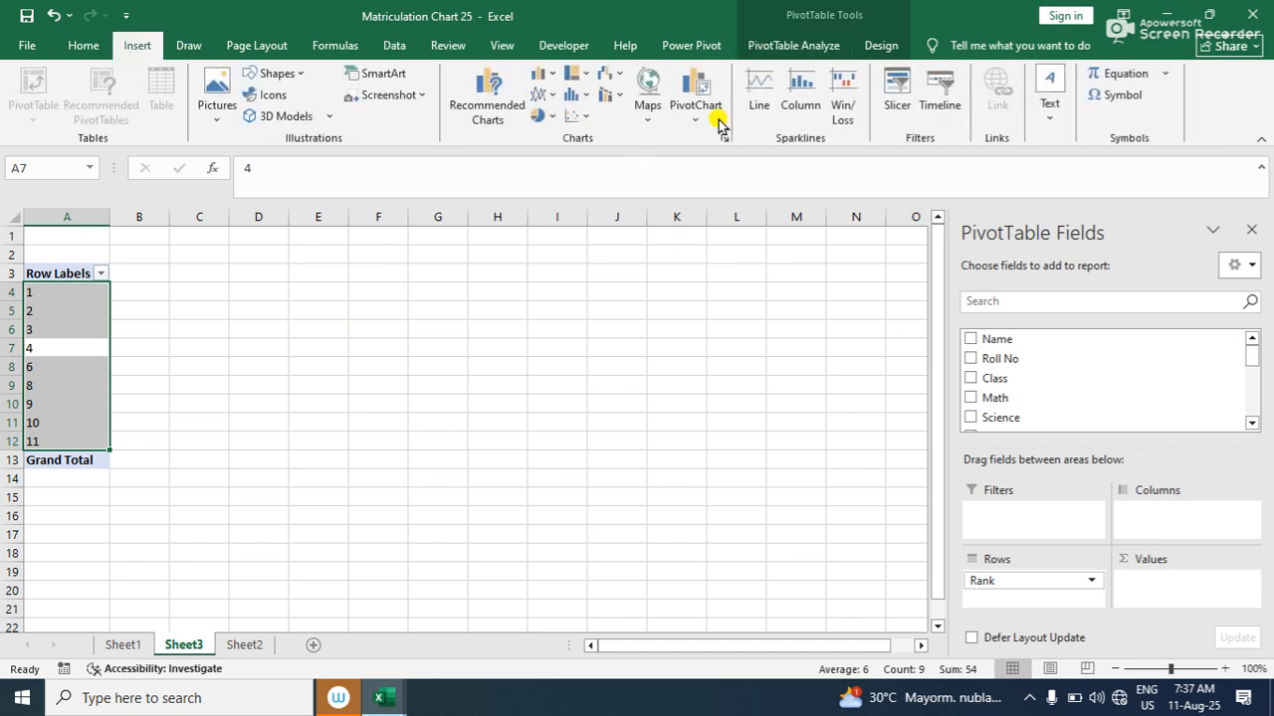
pyautogui.click(898, 88)
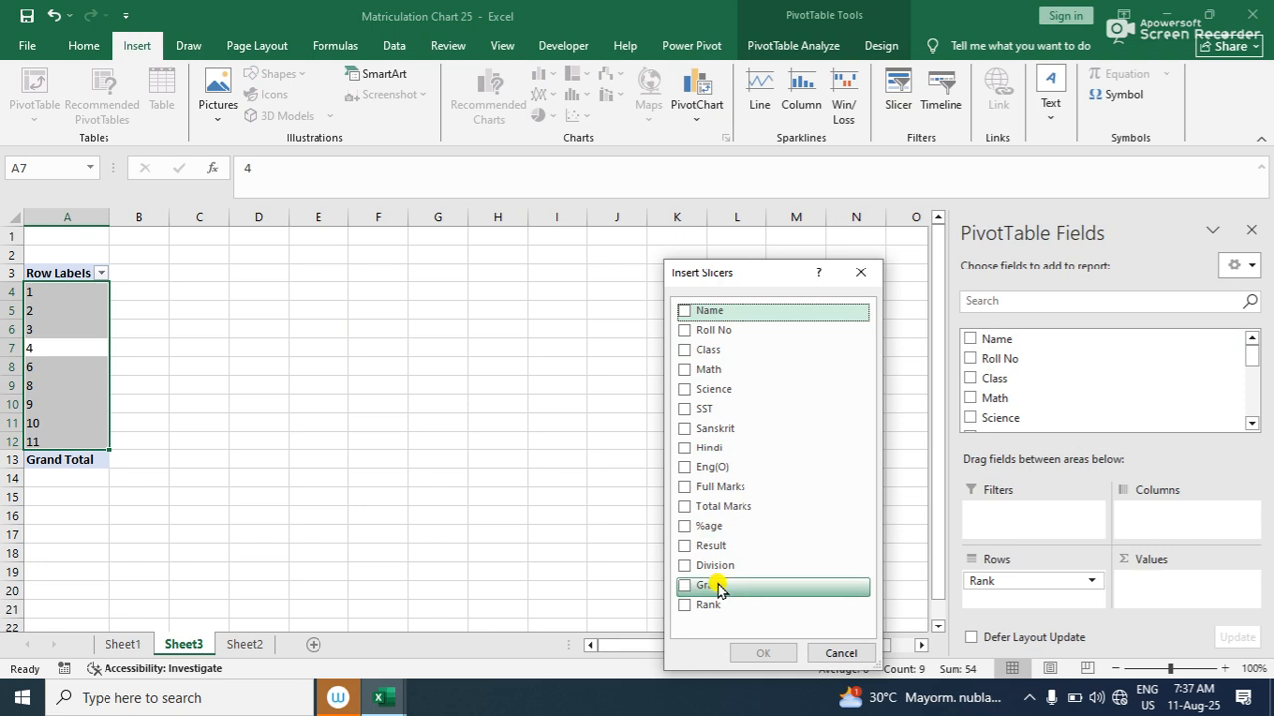
pyautogui.click(684, 606)
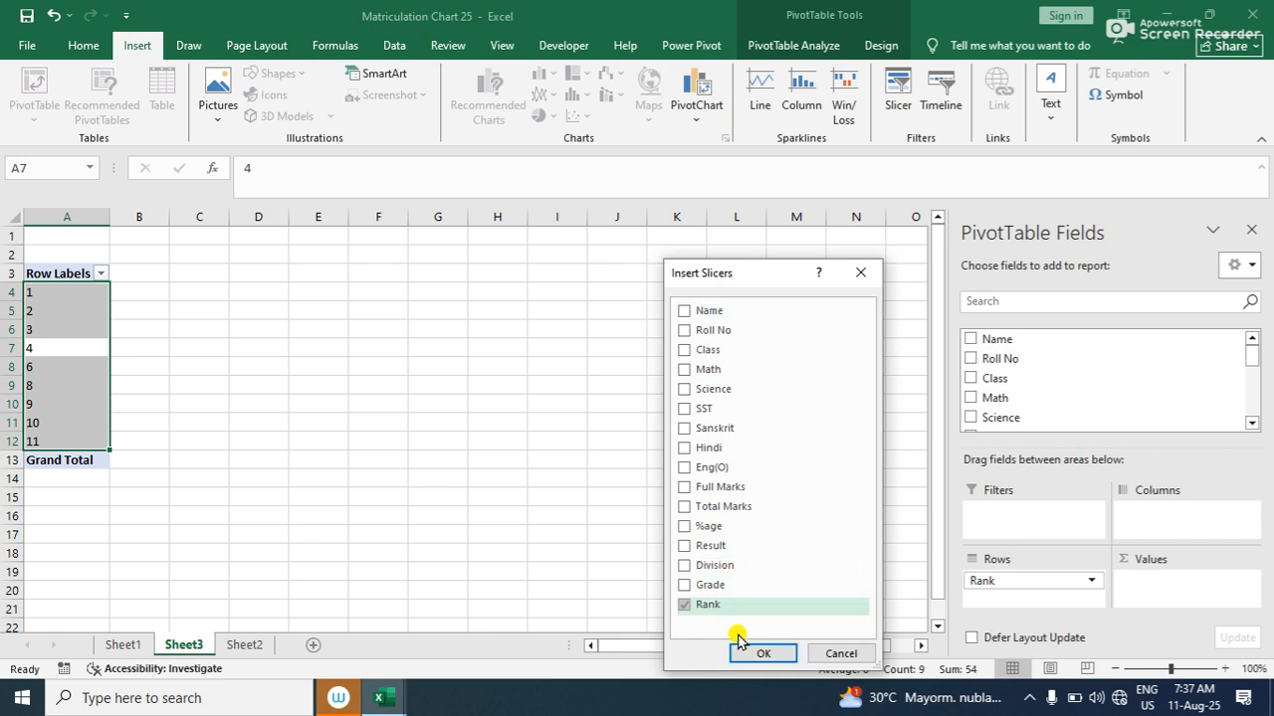
pyautogui.click(786, 659)
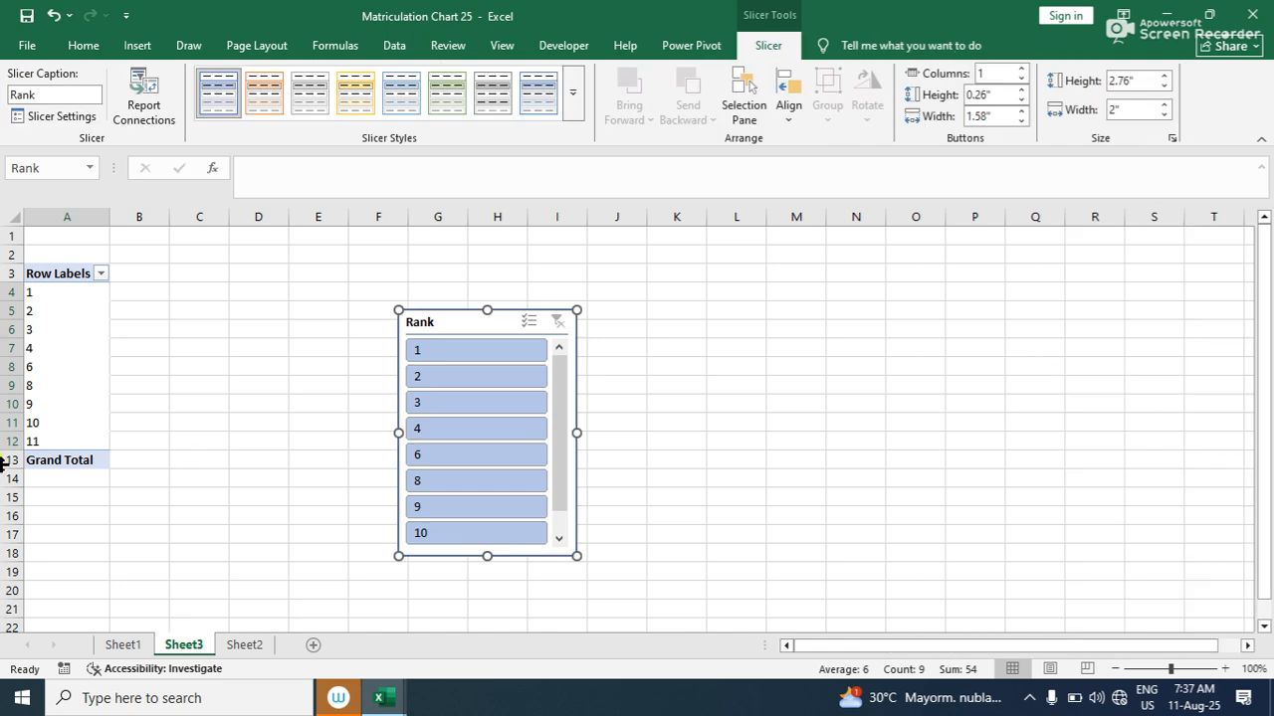
# Replace the Rank field in the PivotTable with Name as rows and Math as summed values
pyautogui.click(85, 365)
pyautogui.moveTo(1254, 371); pyautogui.dragTo(1057, 415)
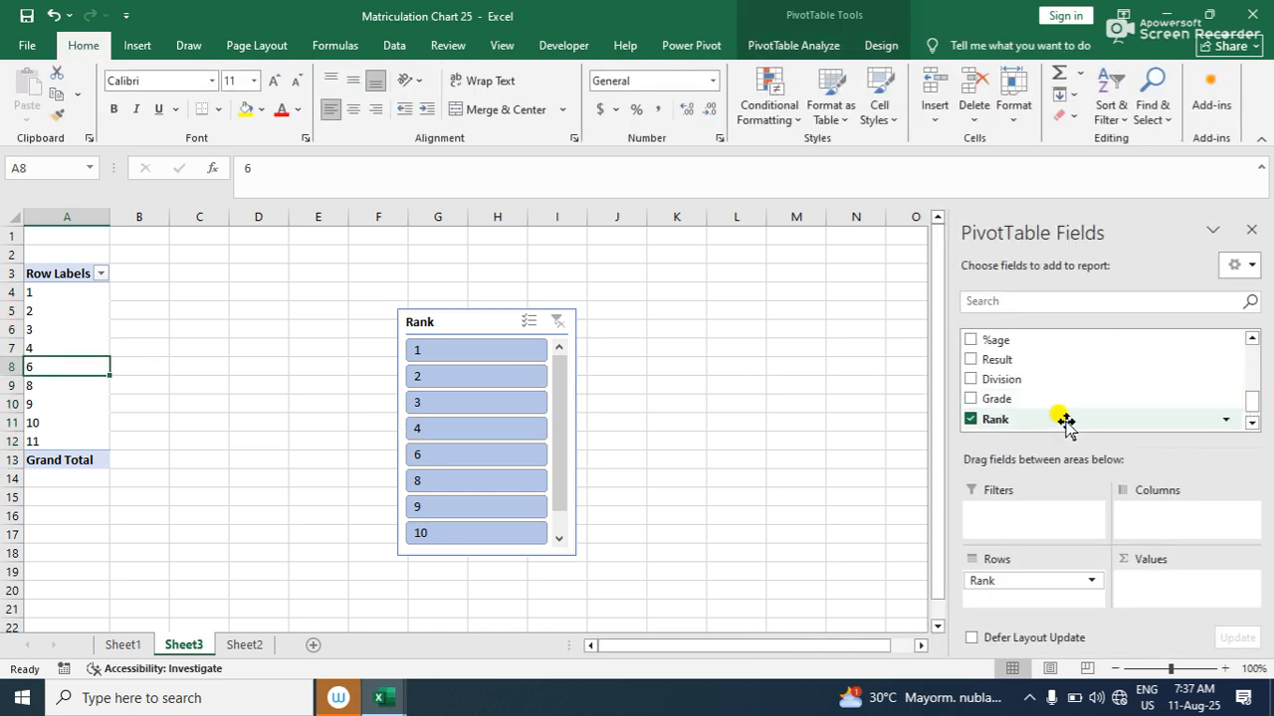
pyautogui.click(972, 419)
pyautogui.moveTo(1251, 404); pyautogui.dragTo(1251, 341)
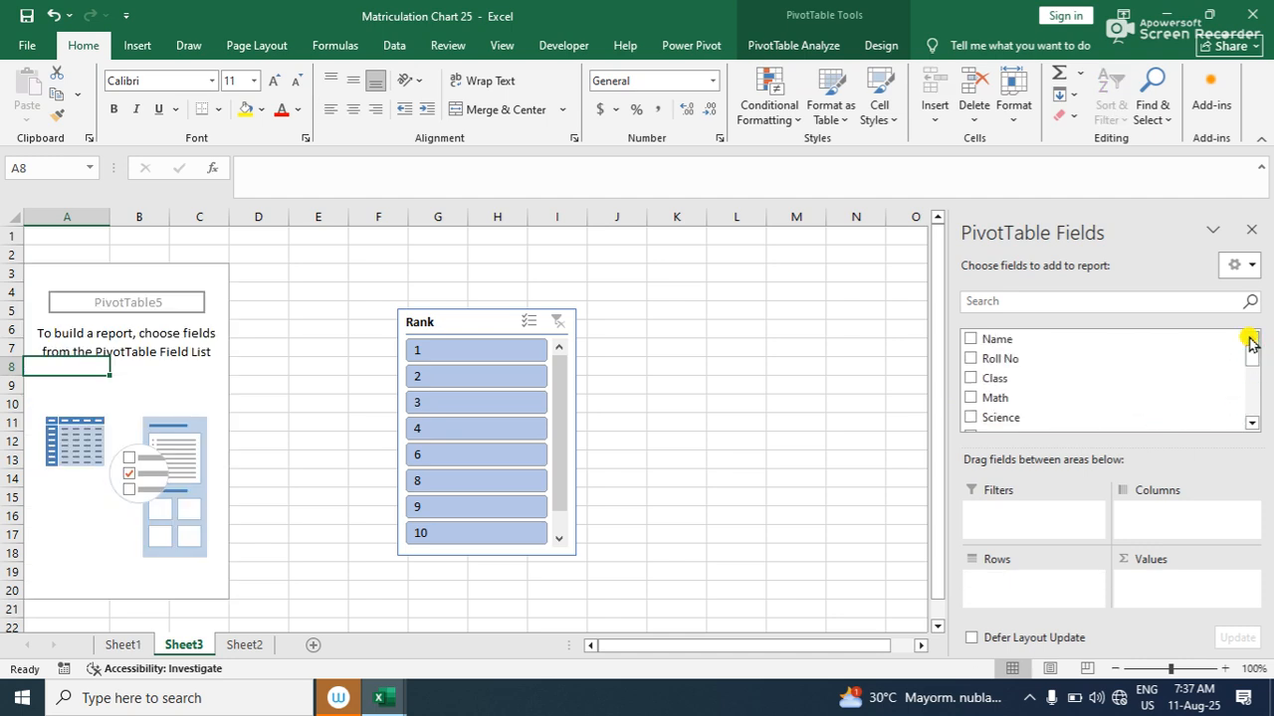
pyautogui.click(971, 341)
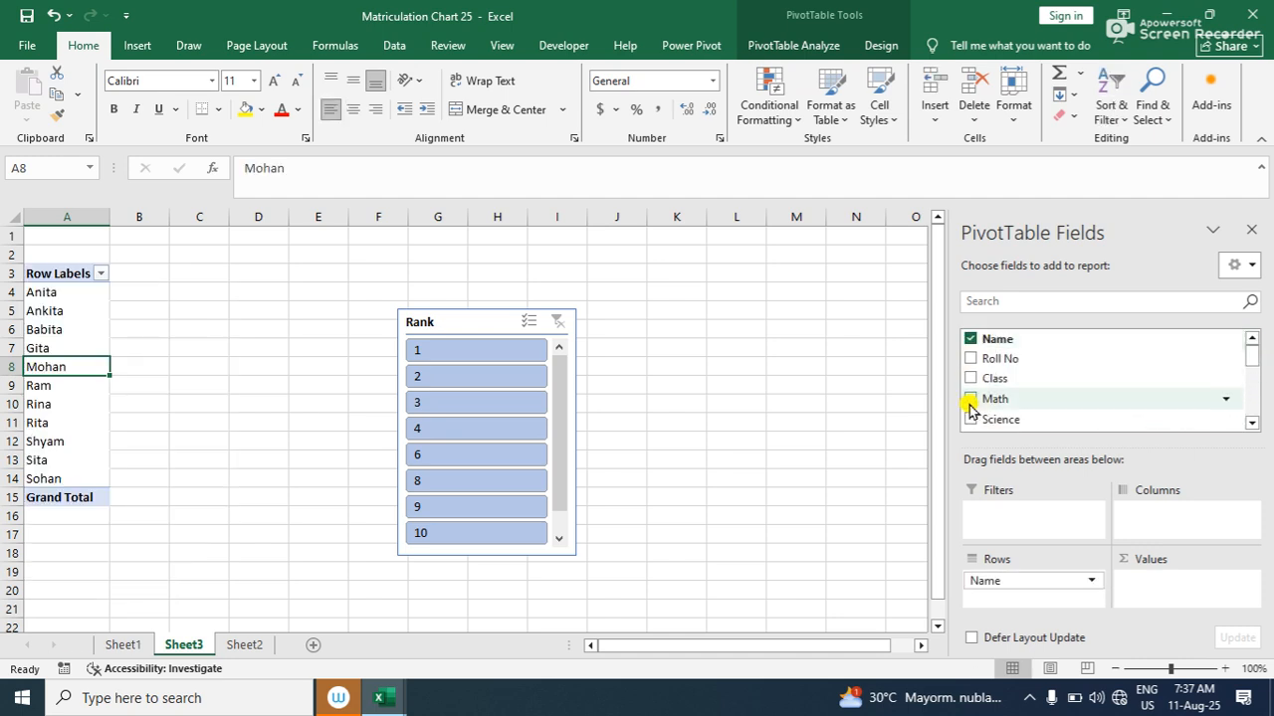
pyautogui.click(970, 399)
# Filter the PivotTable through the Rank slicer by ranks 1, 3, 2, 4, 8 and 10 in turn, ending on rank 1
pyautogui.click(435, 351)
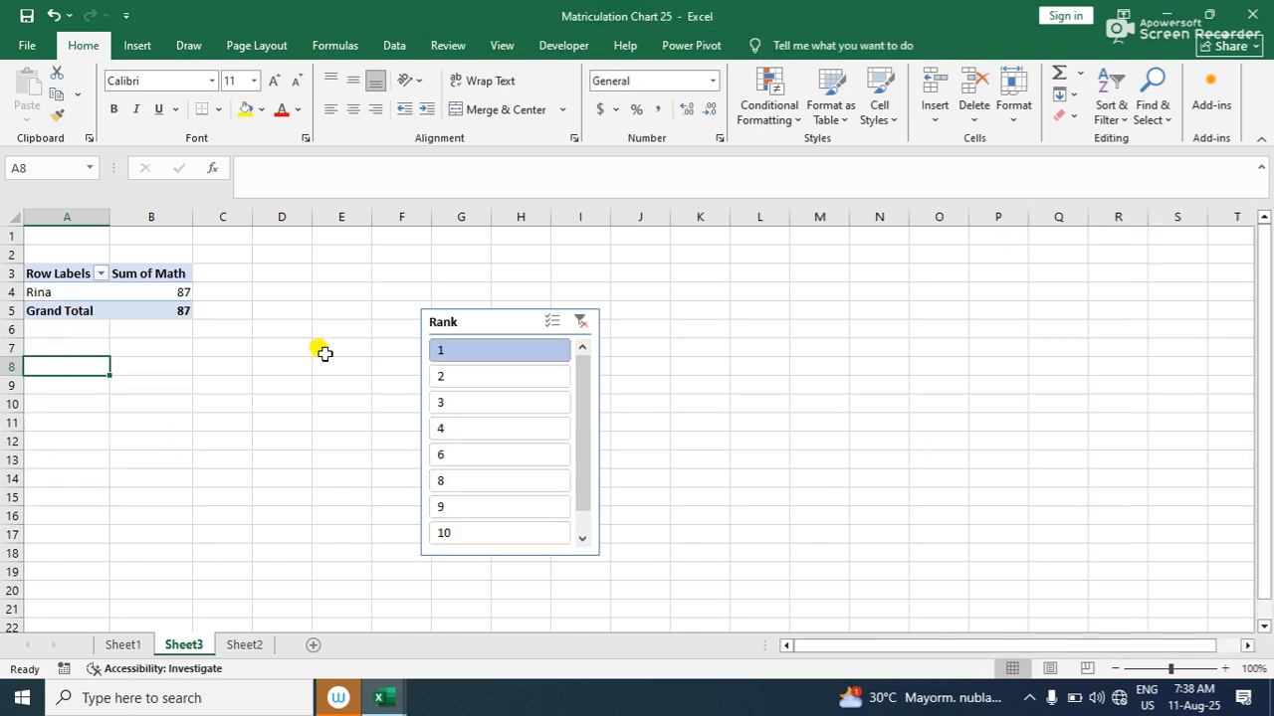
pyautogui.click(500, 402)
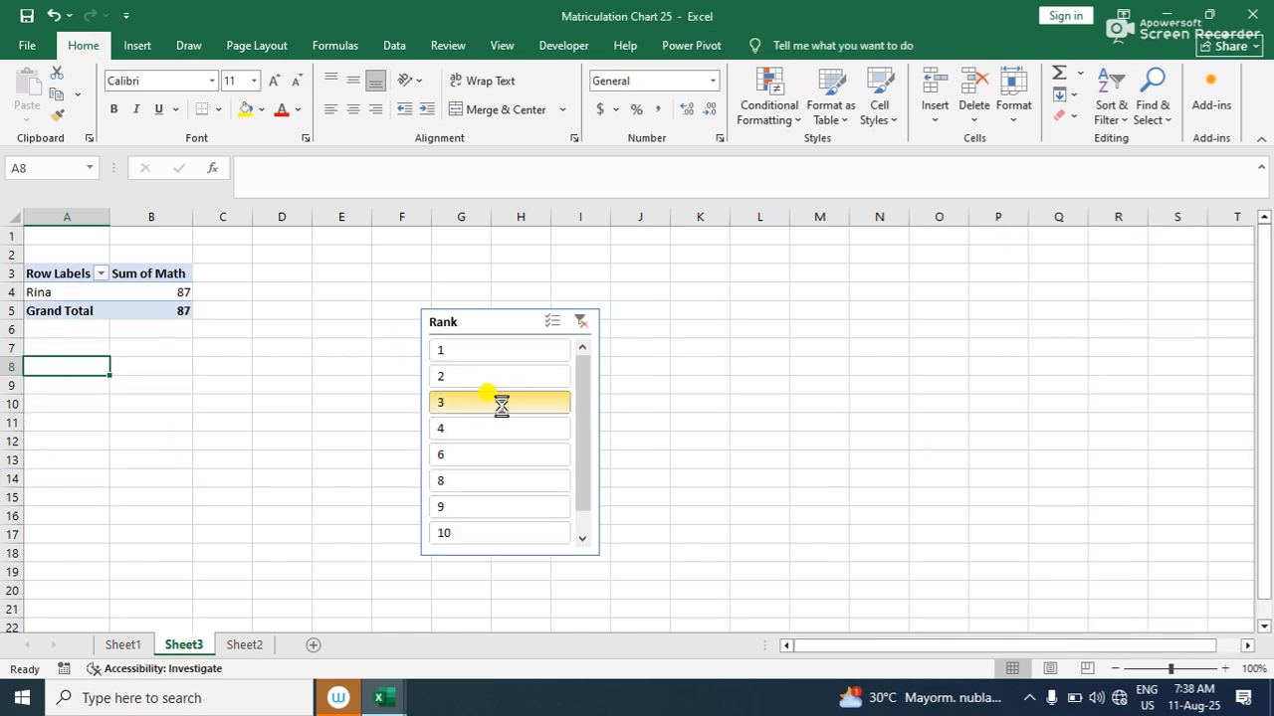
pyautogui.click(491, 376)
pyautogui.click(500, 430)
pyautogui.click(503, 479)
pyautogui.click(484, 533)
pyautogui.click(493, 428)
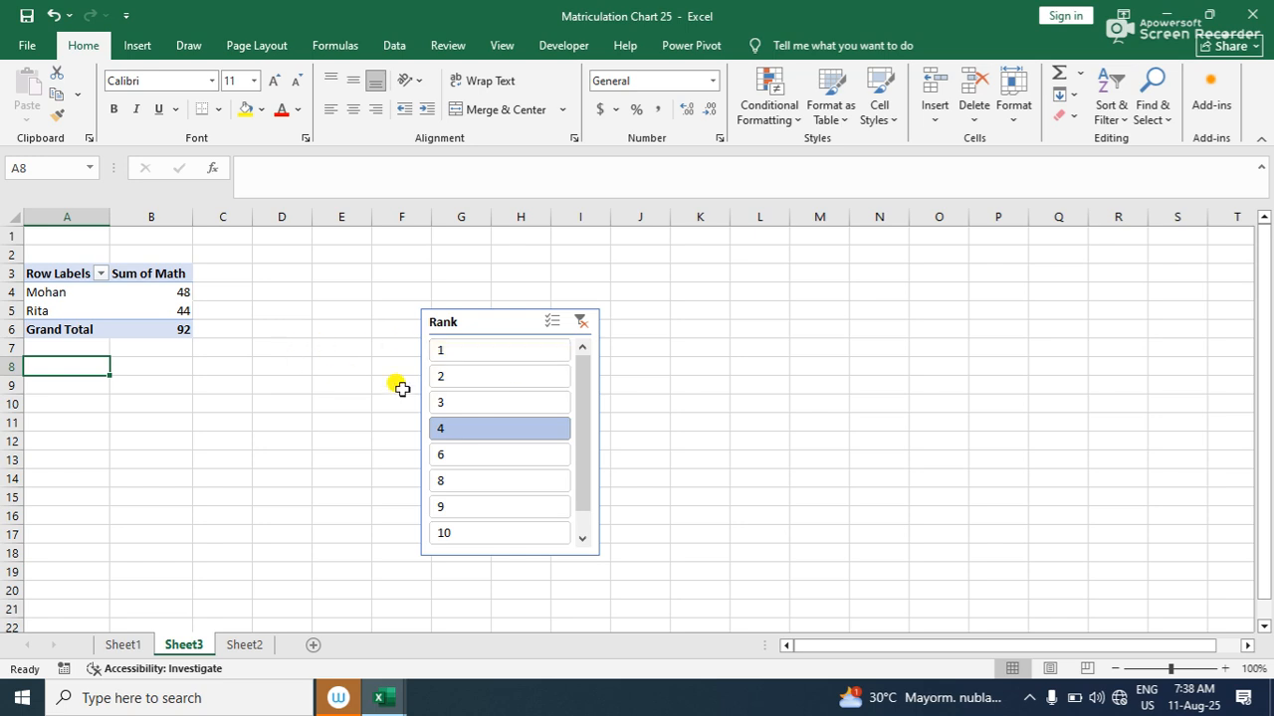
pyautogui.click(498, 349)
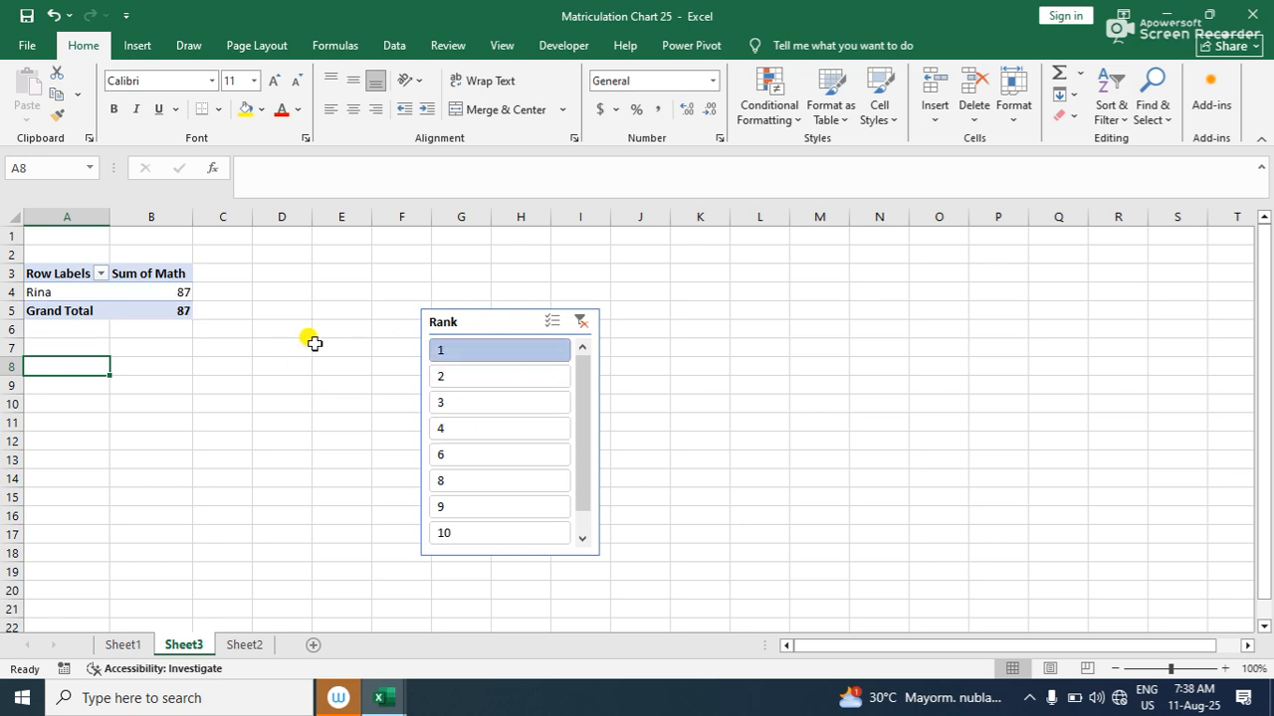
# Remove the Math field from the PivotTable and add it back to the values
pyautogui.click(169, 290)
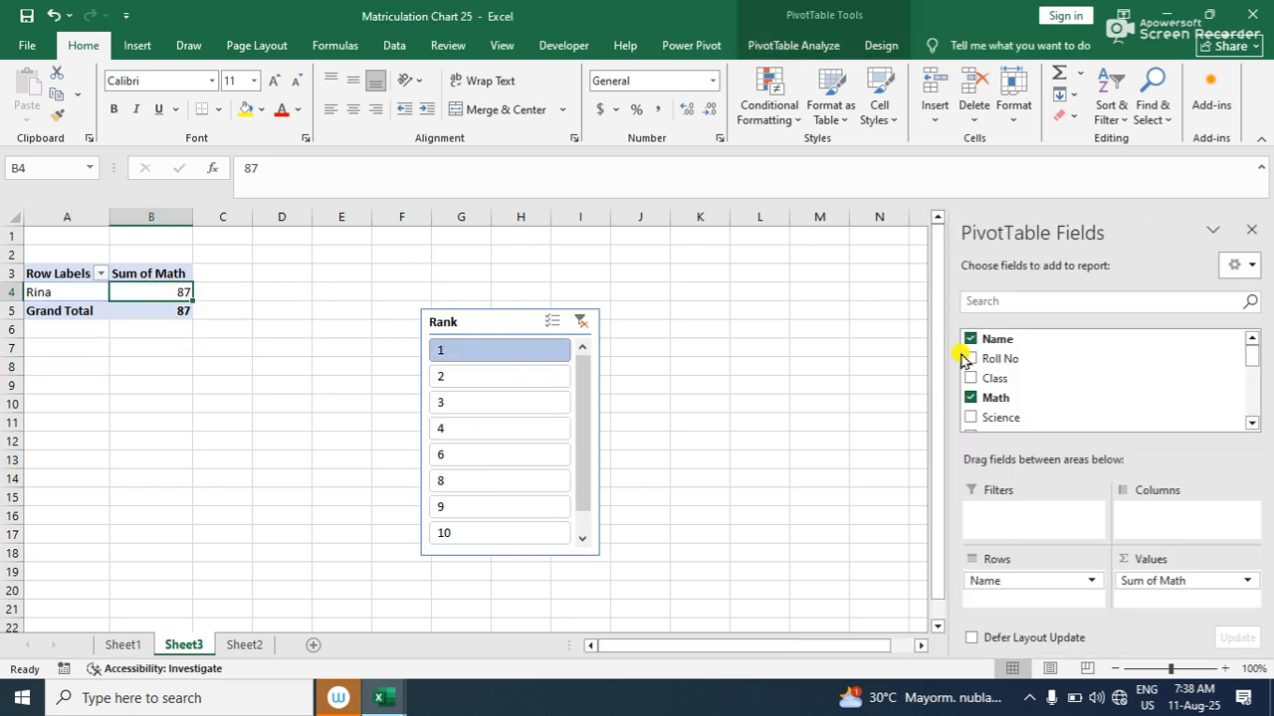
pyautogui.click(971, 398)
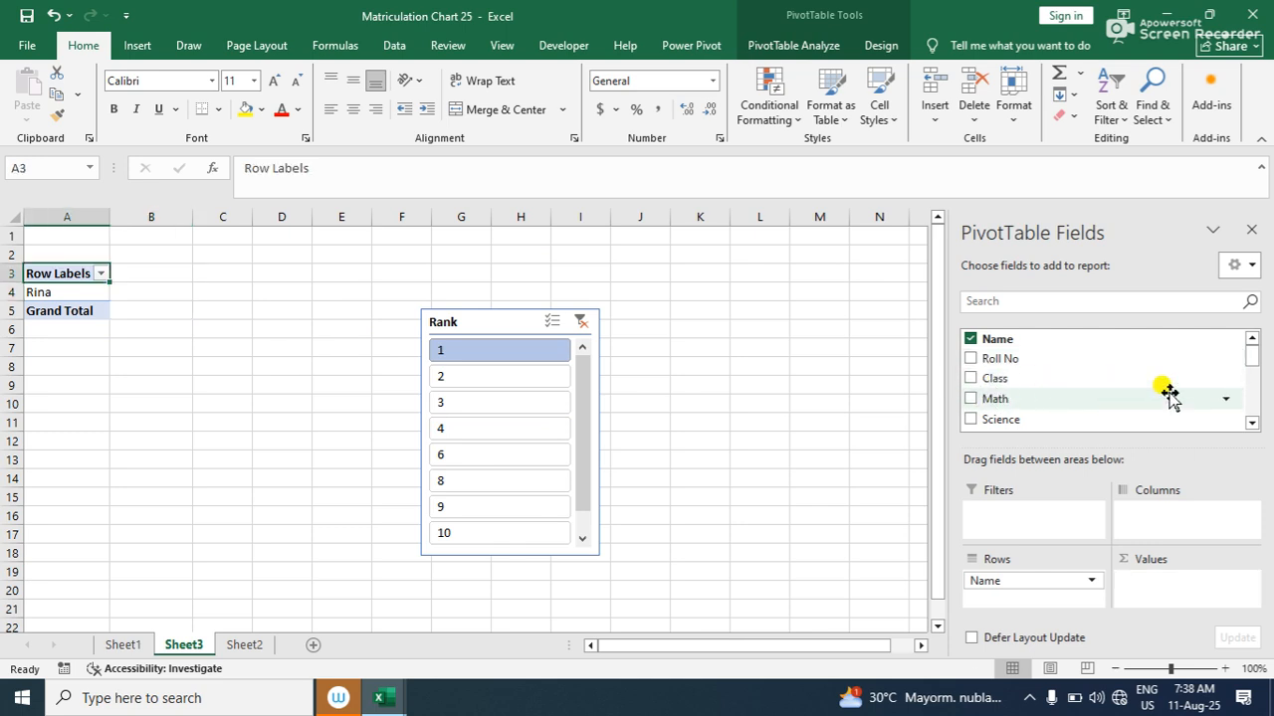
pyautogui.moveTo(1250, 355); pyautogui.dragTo(1250, 383)
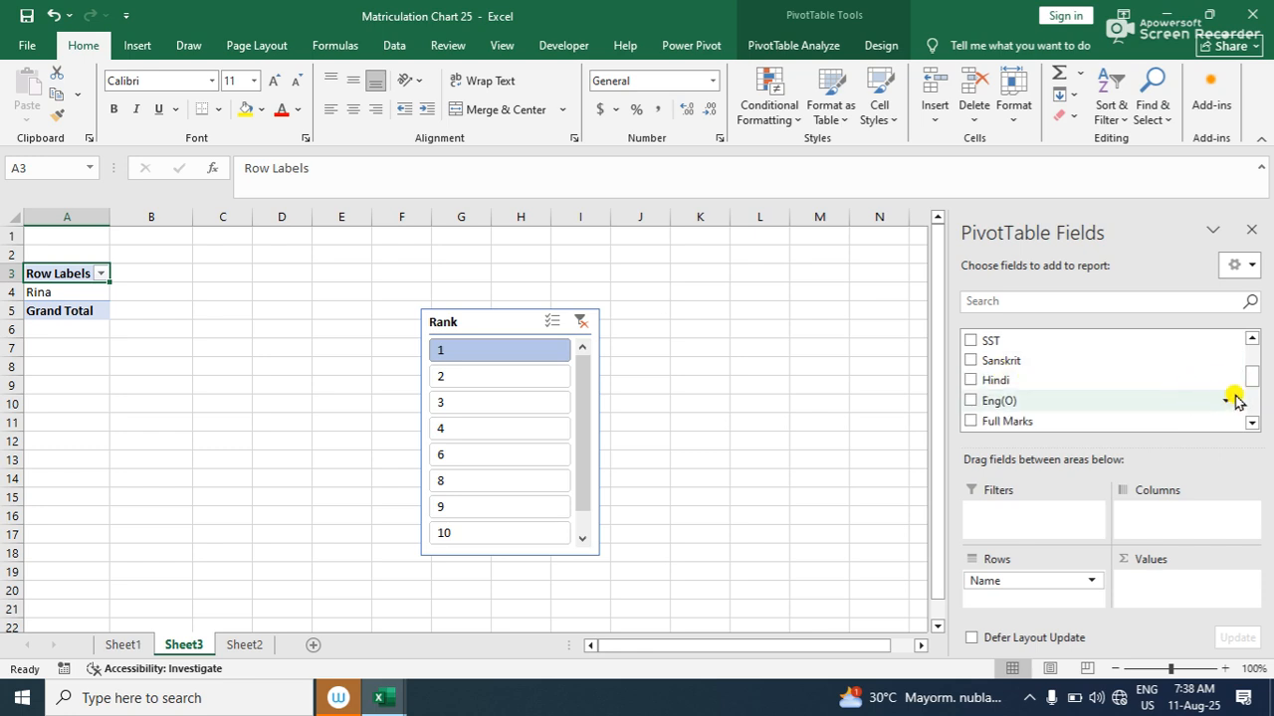
pyautogui.moveTo(1247, 373); pyautogui.dragTo(1251, 354)
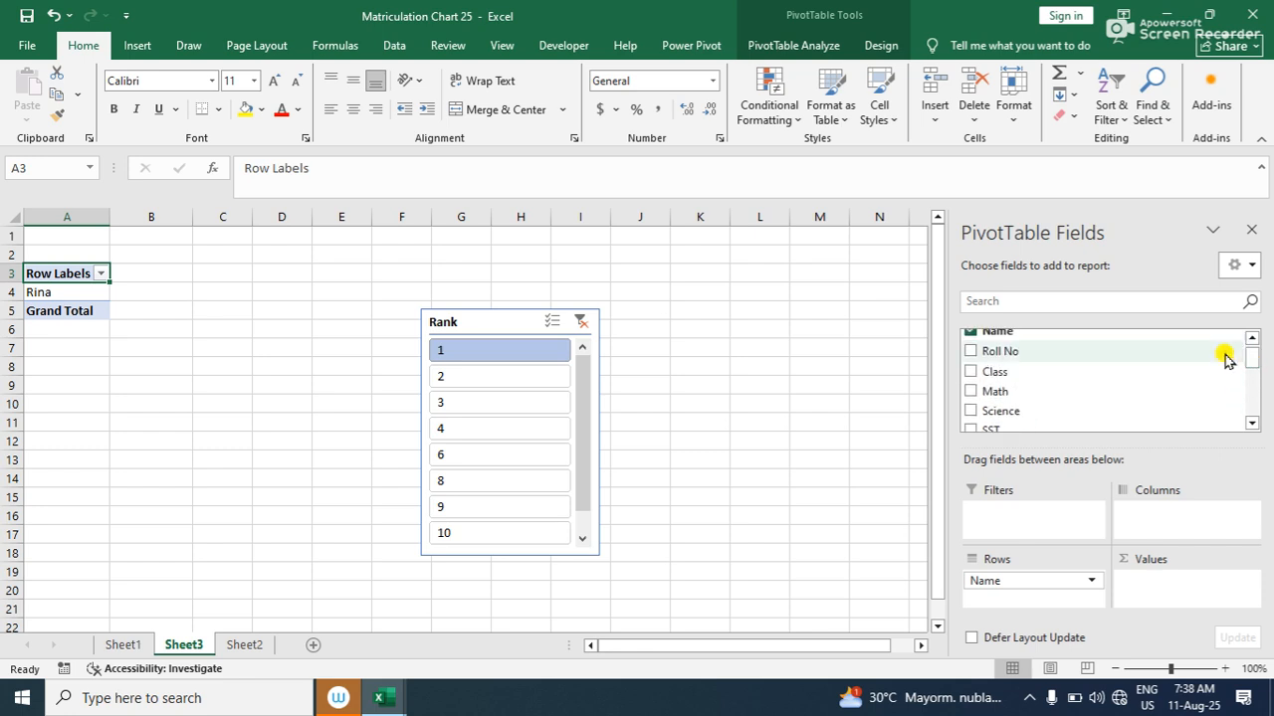
pyautogui.click(970, 389)
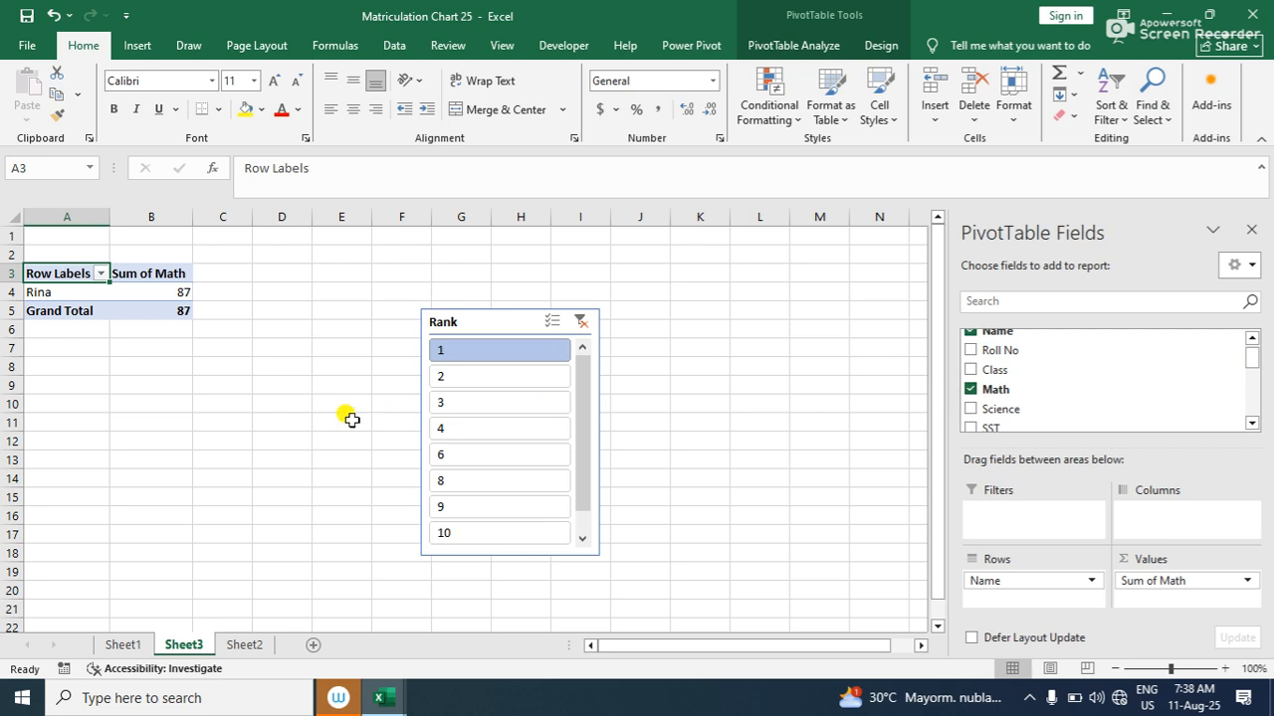
# Filter the PivotTable by ranks 2, 4, 6, 8 and 9 in turn with the slicer, then clear the slicer filter
pyautogui.click(504, 381)
pyautogui.click(478, 435)
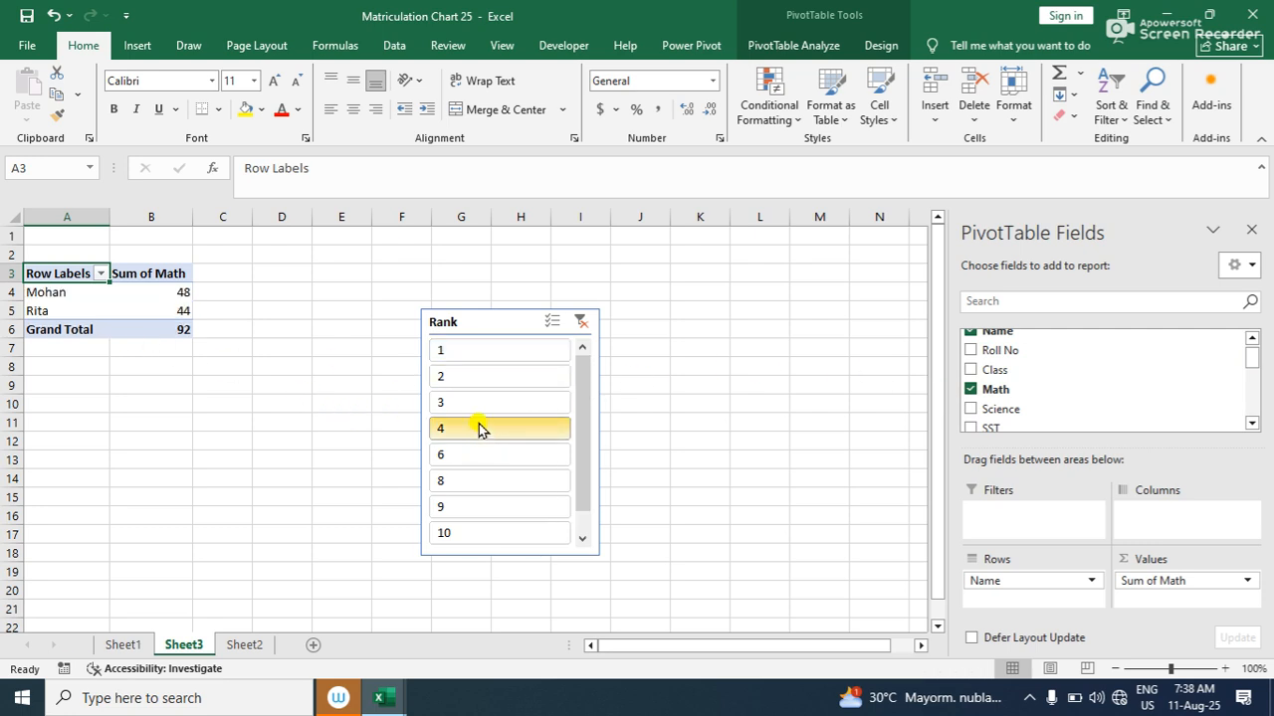
pyautogui.click(480, 456)
pyautogui.click(483, 482)
pyautogui.click(472, 509)
pyautogui.click(498, 428)
pyautogui.click(504, 378)
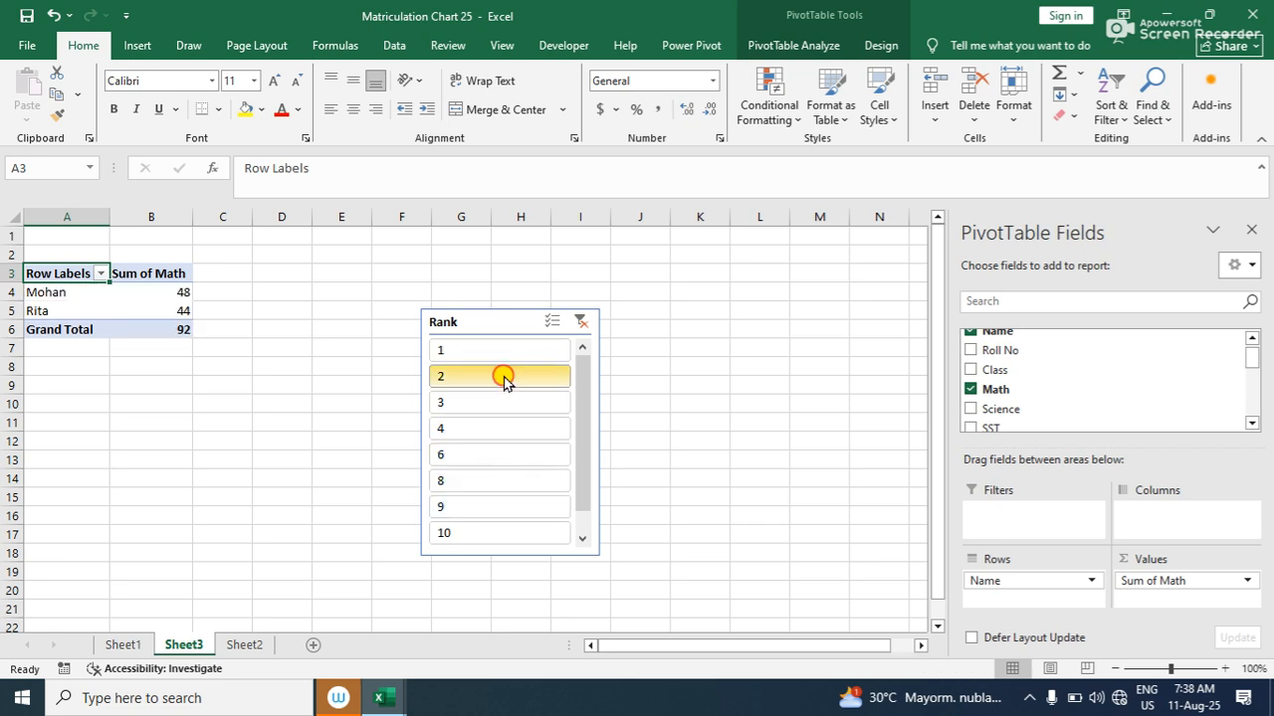
pyautogui.click(582, 319)
# Delete the Rank slicer from Sheet3
pyautogui.click(146, 343)
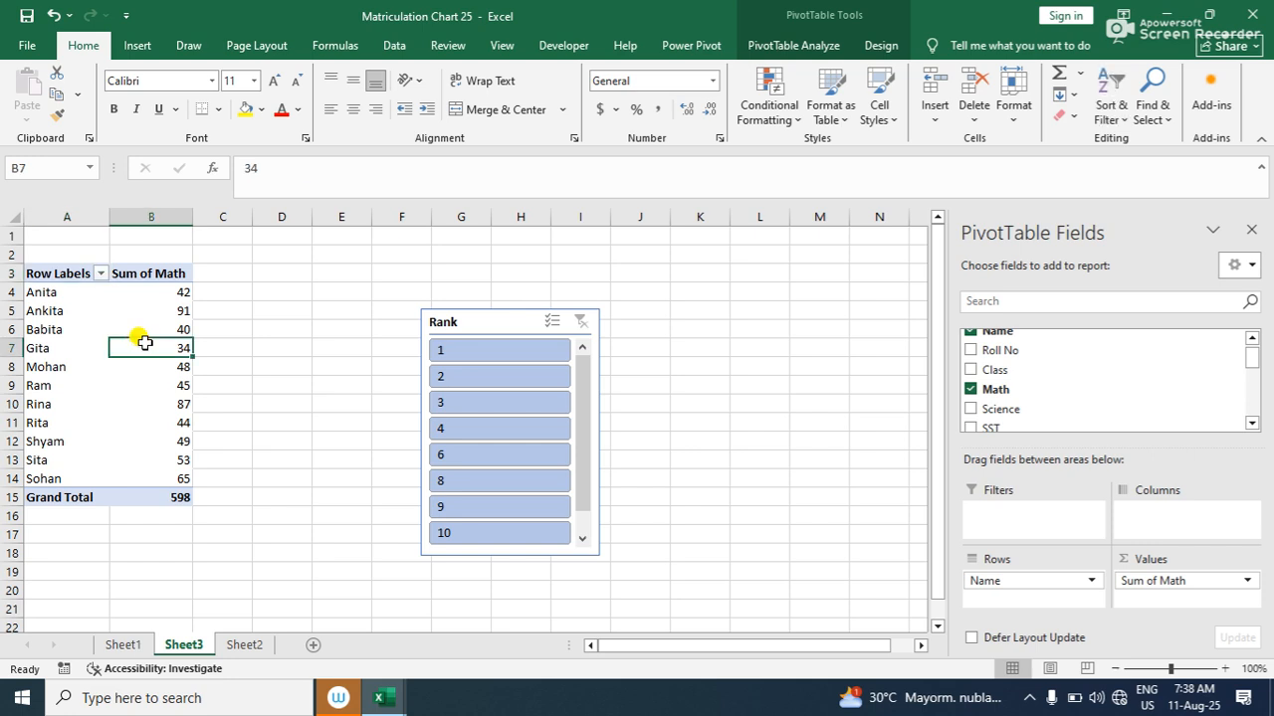
pyautogui.click(490, 310)
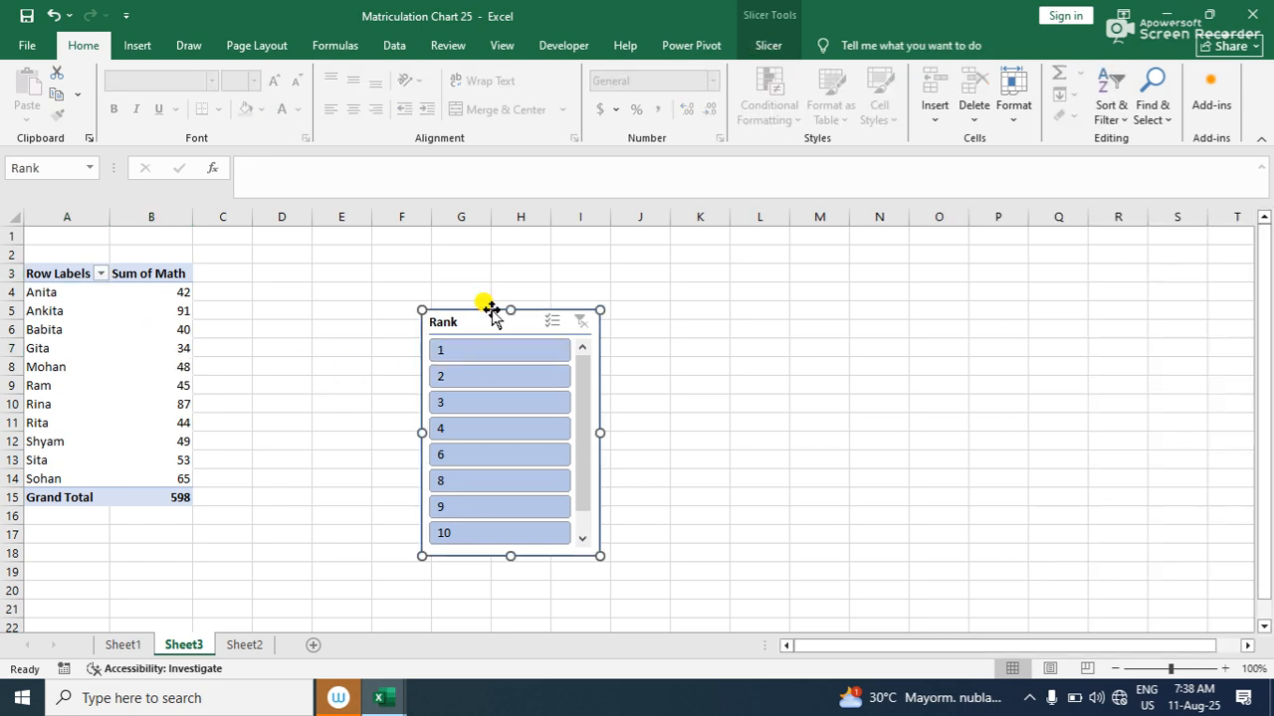
pyautogui.press('Delete')
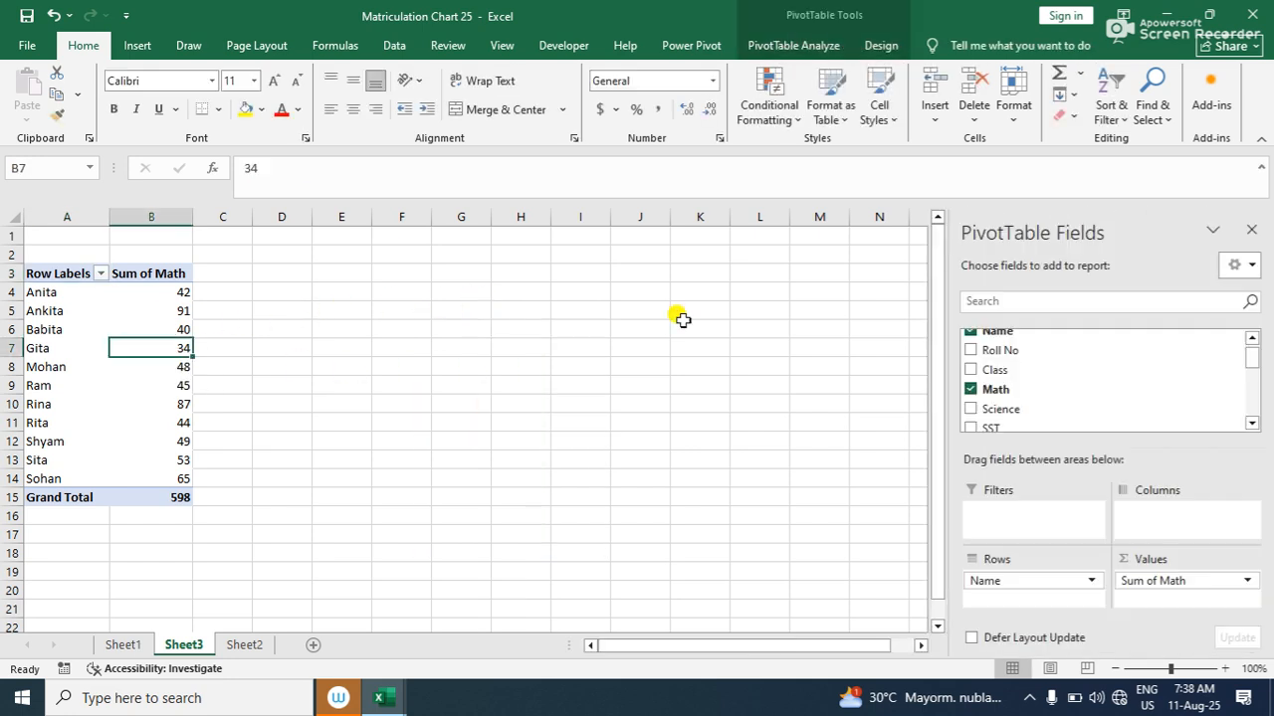
# Remove the Math and Name fields from the PivotTable and close its field list
pyautogui.click(970, 389)
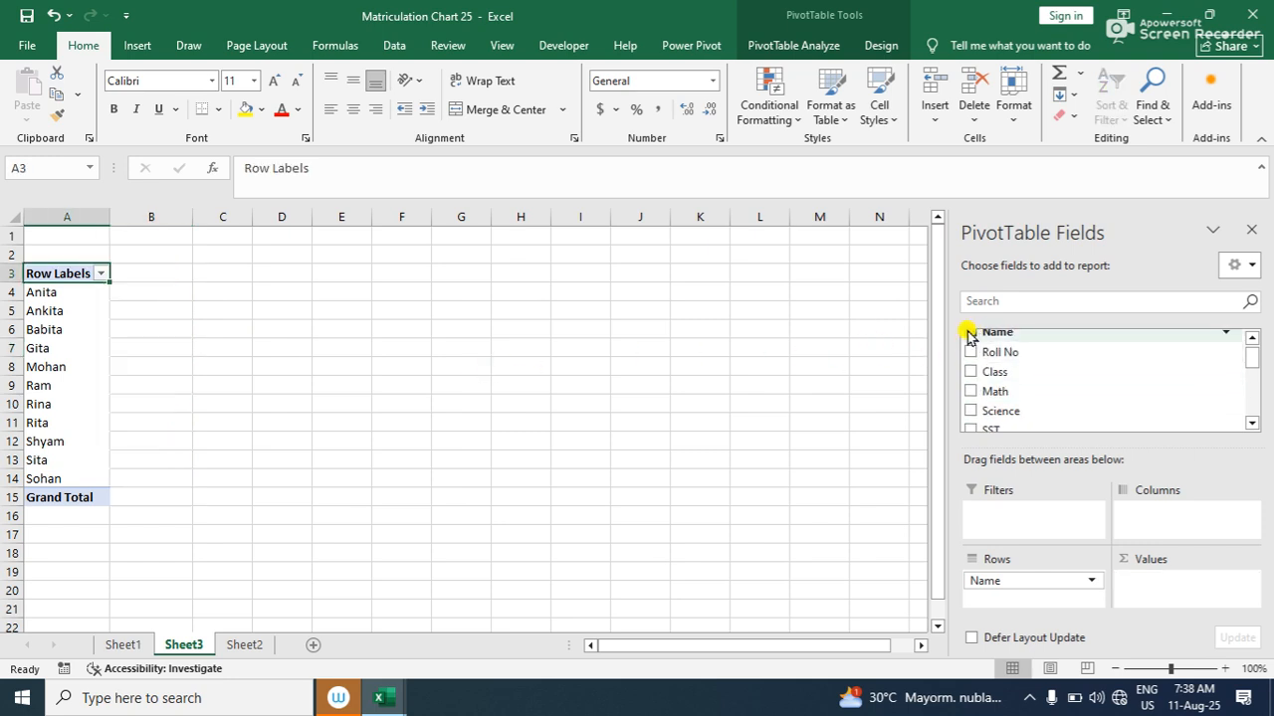
pyautogui.click(970, 332)
pyautogui.click(158, 390)
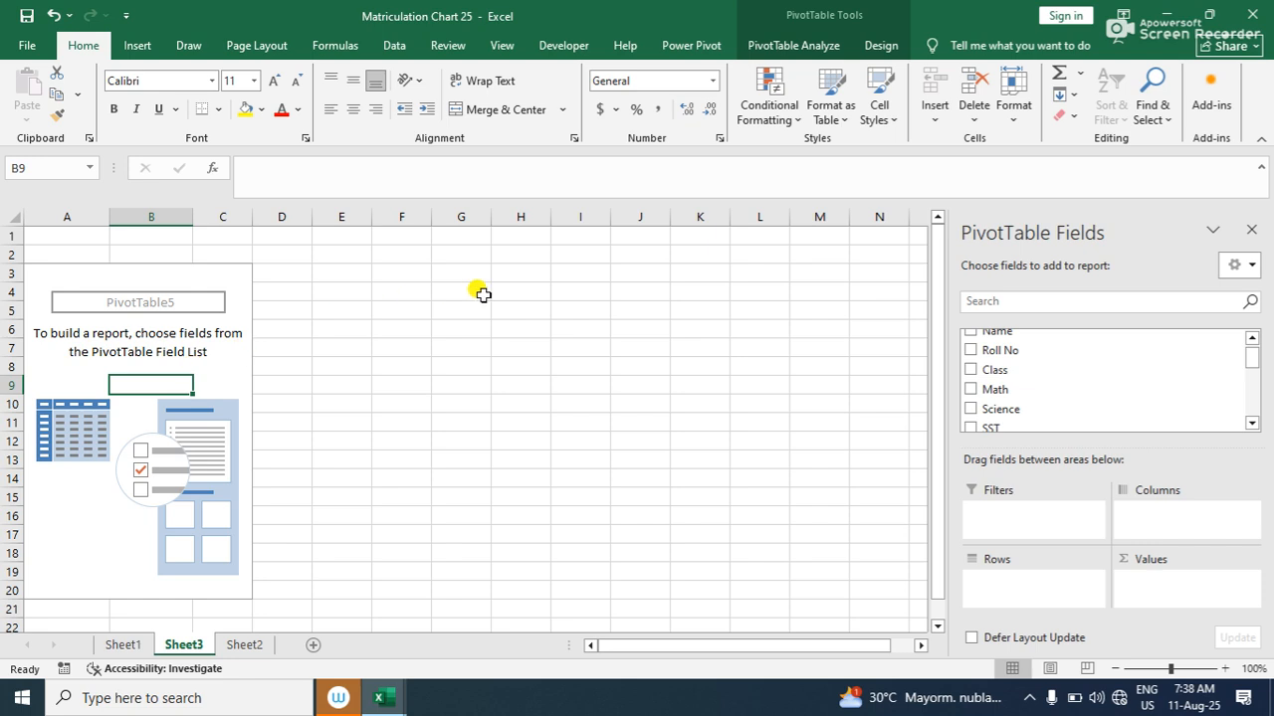
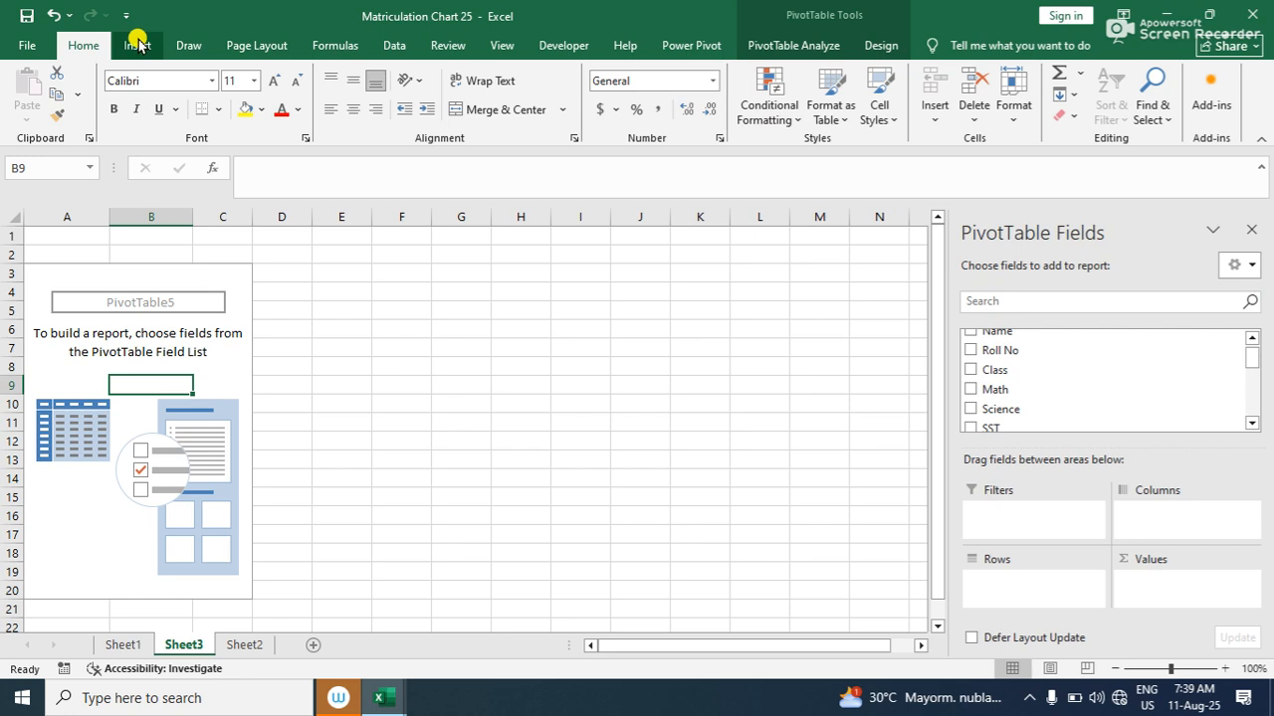
pyautogui.click(1250, 229)
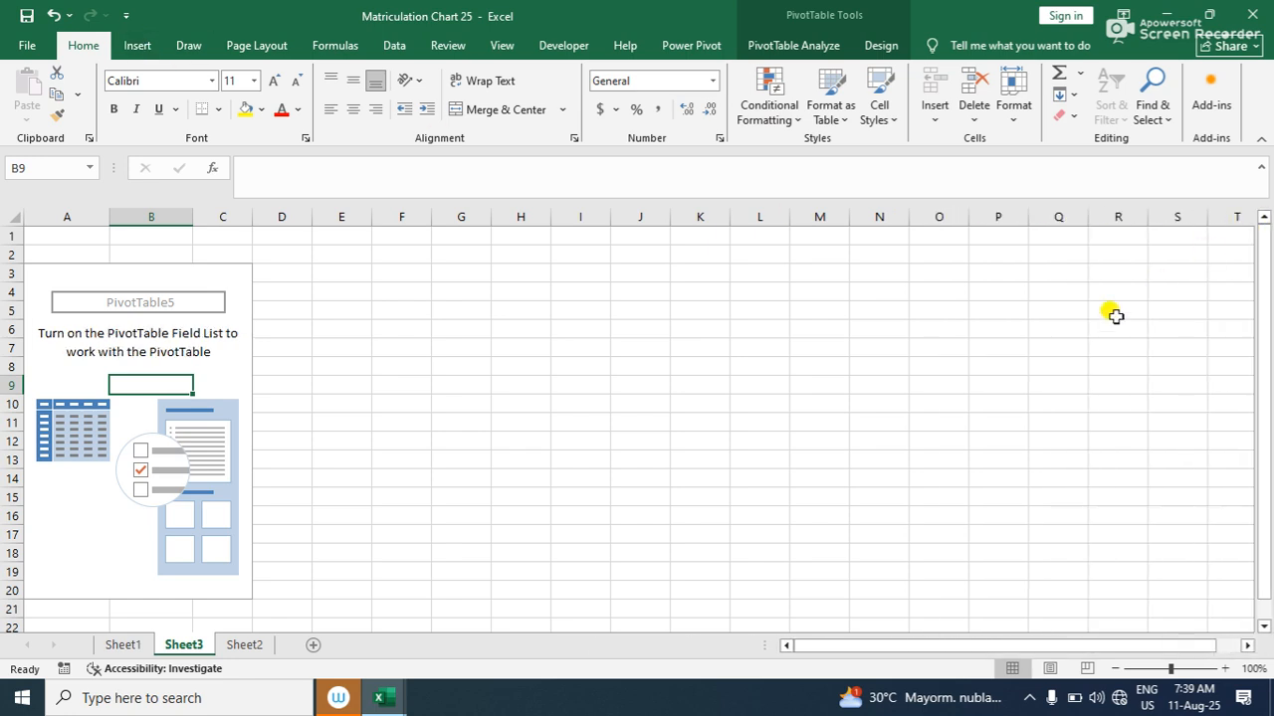
# Clear all contents and formatting from the whole of Sheet3, including the empty PivotTable
pyautogui.click(195, 367)
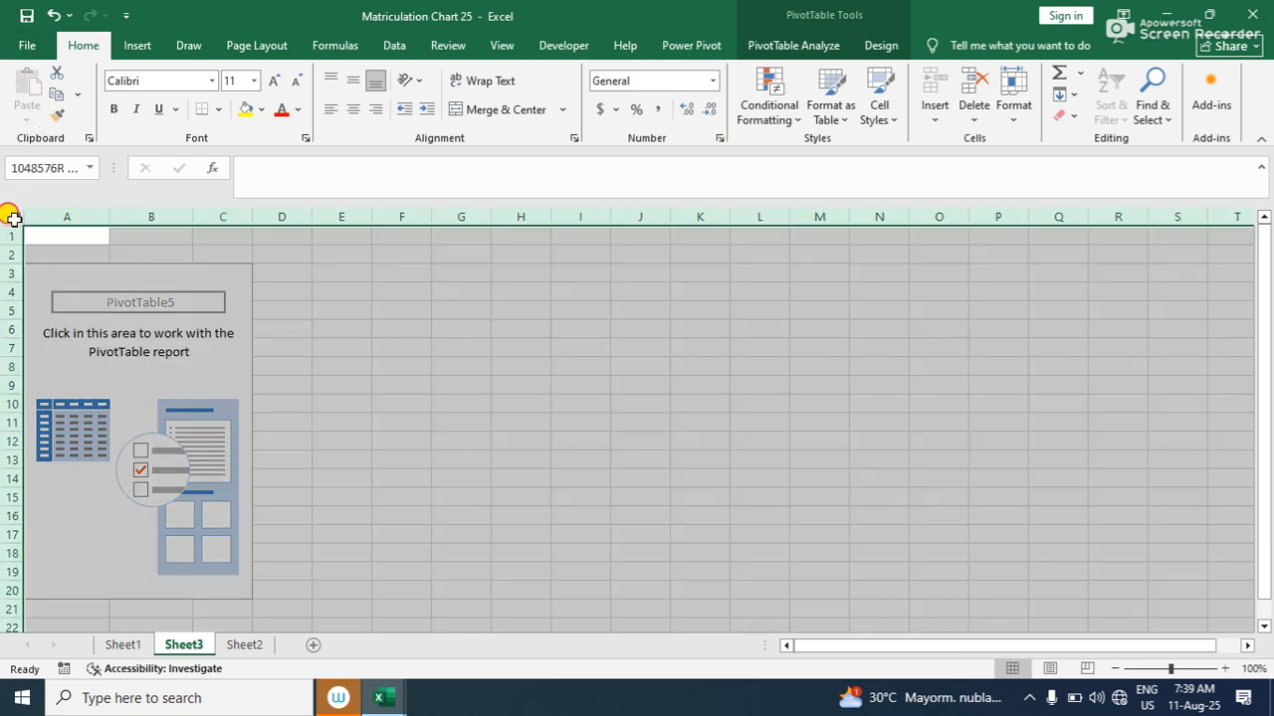
pyautogui.click(12, 218)
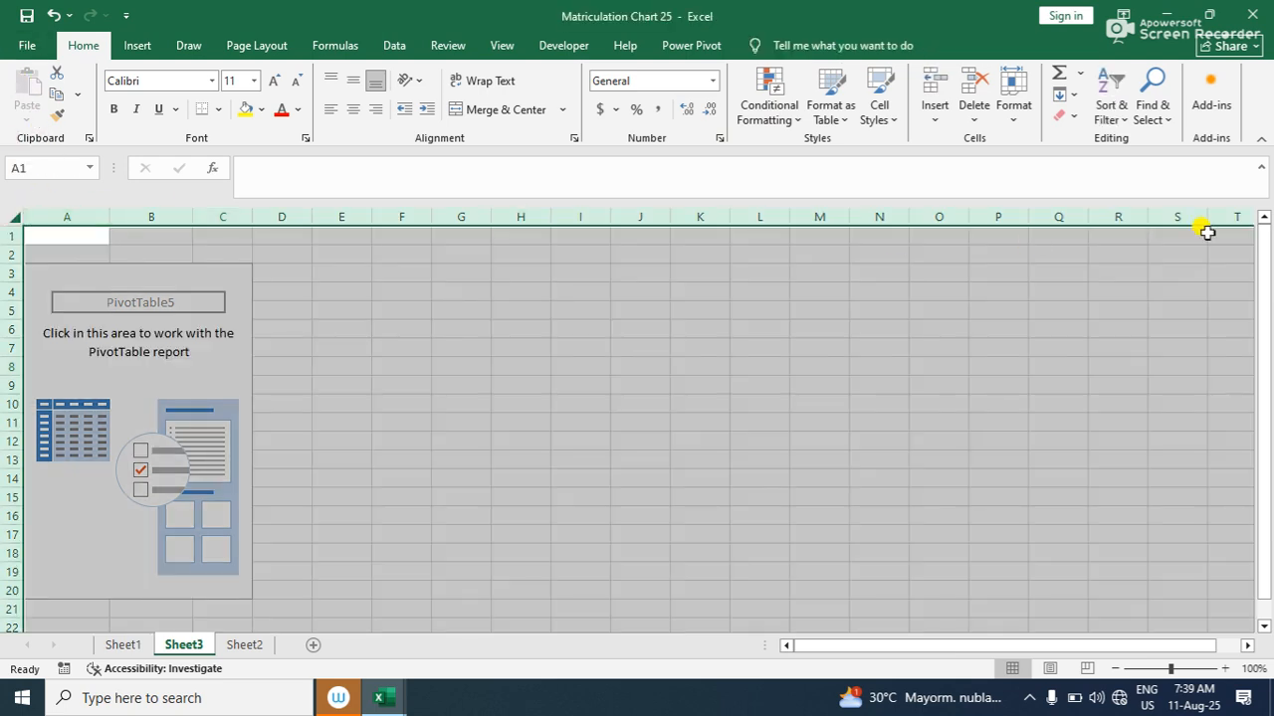
pyautogui.click(1058, 117)
pyautogui.click(1118, 141)
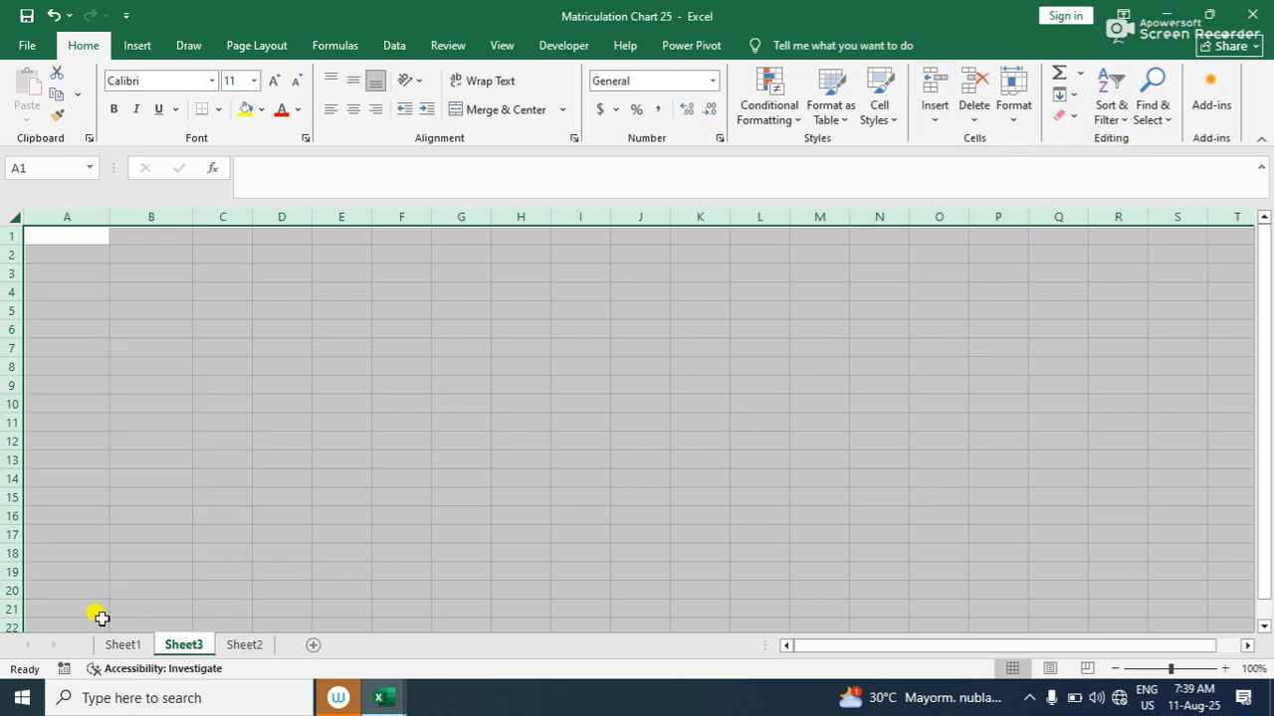
# Create a PivotTable on a new worksheet from the marks table A2:P14 on Sheet1
pyautogui.click(127, 645)
pyautogui.moveTo(107, 317); pyautogui.dragTo(1137, 557)
pyautogui.click(118, 50)
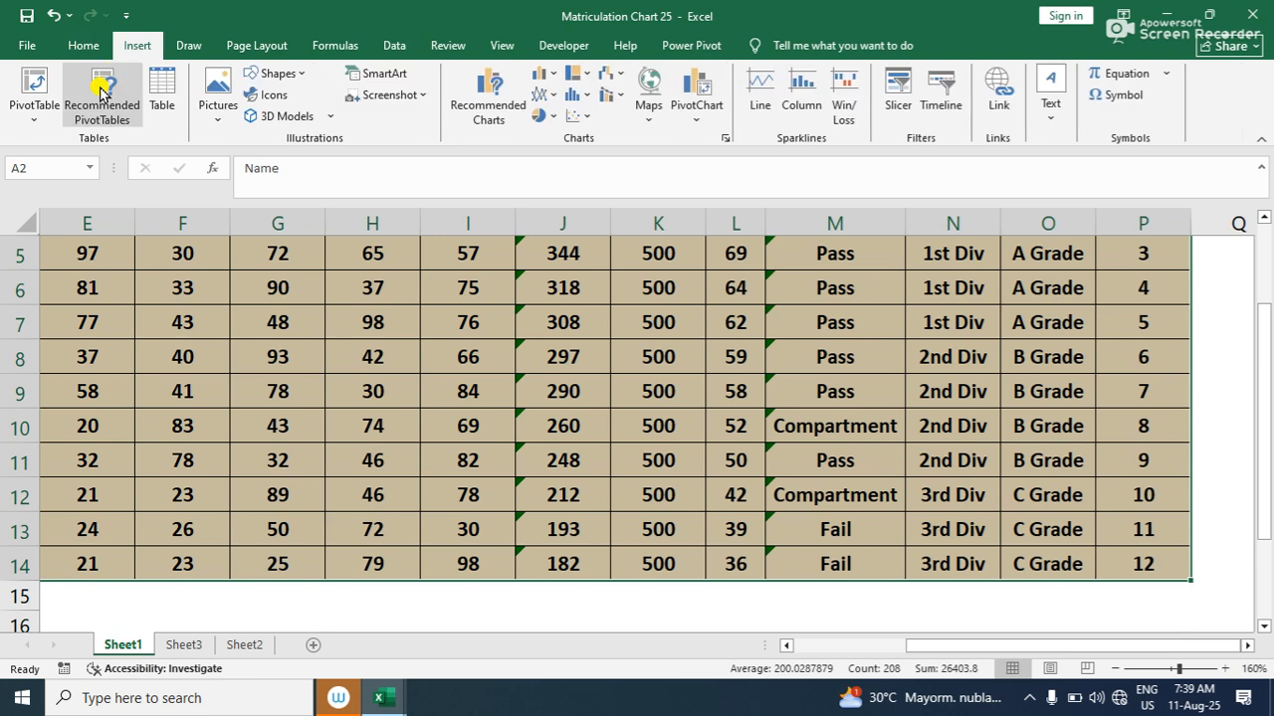
pyautogui.click(28, 84)
pyautogui.click(817, 558)
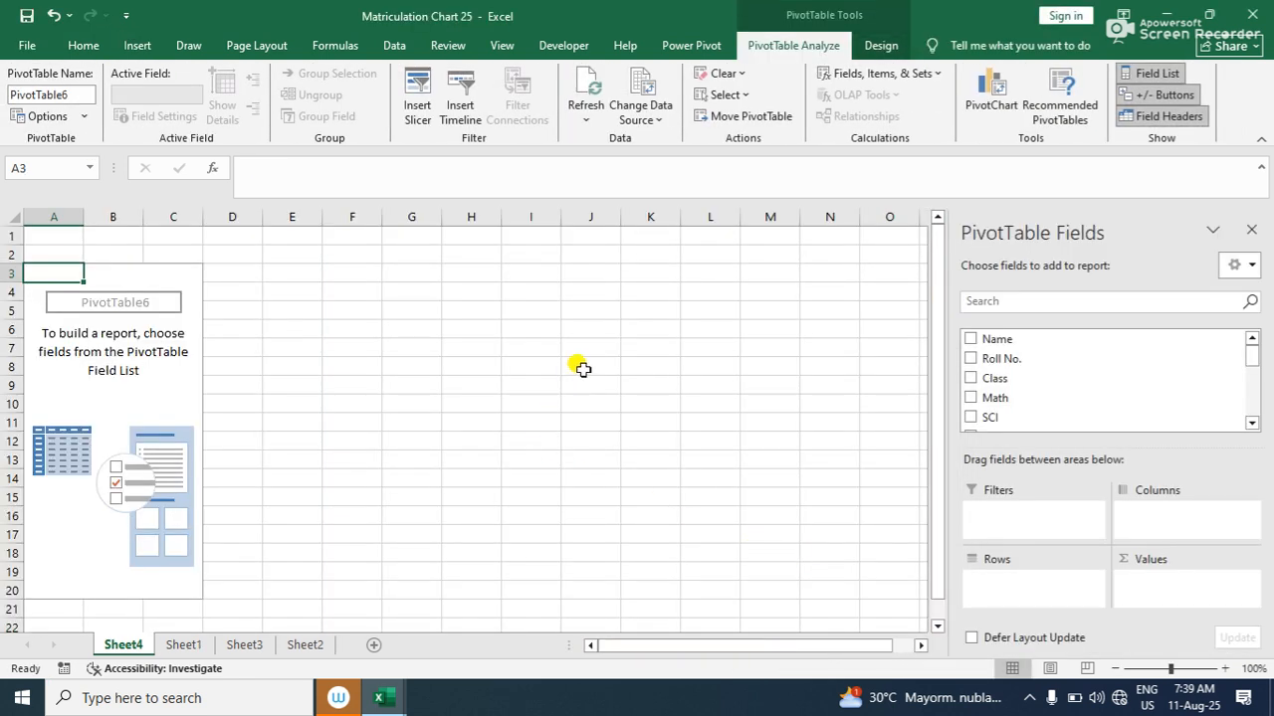
# Insert a slicer for the Name field of the new PivotTable
pyautogui.click(136, 47)
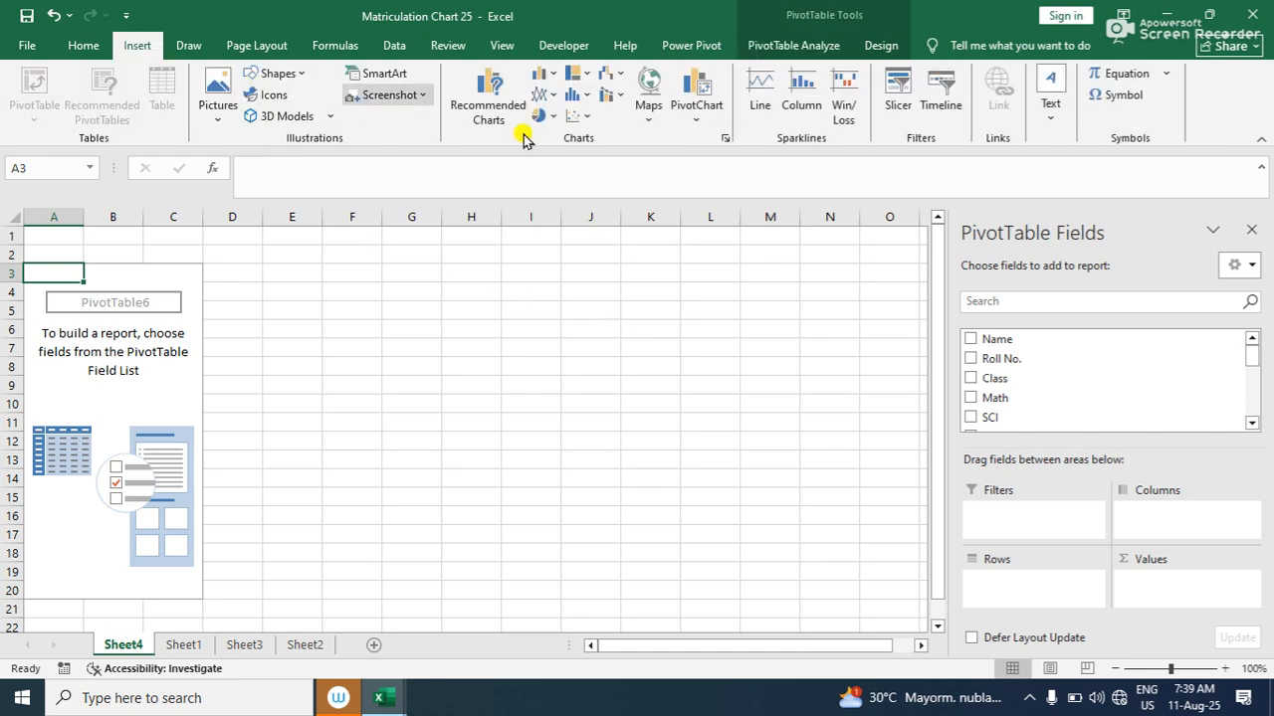
pyautogui.click(901, 92)
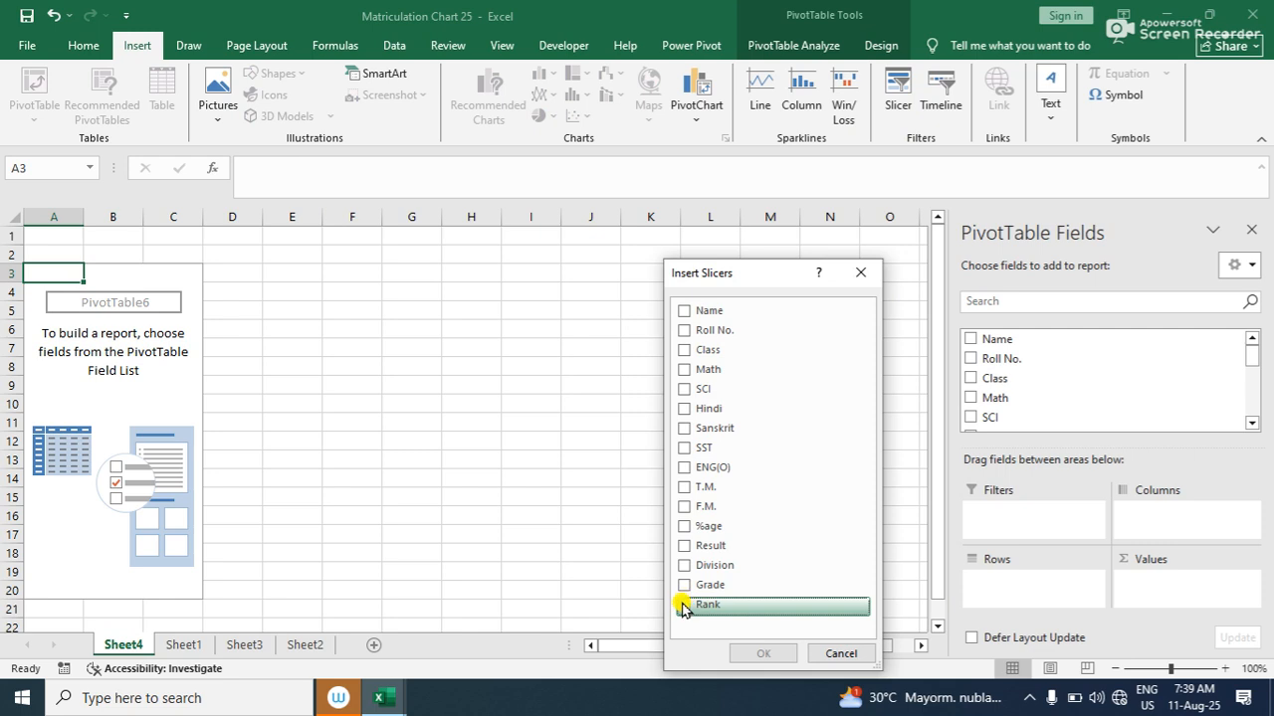
pyautogui.click(684, 310)
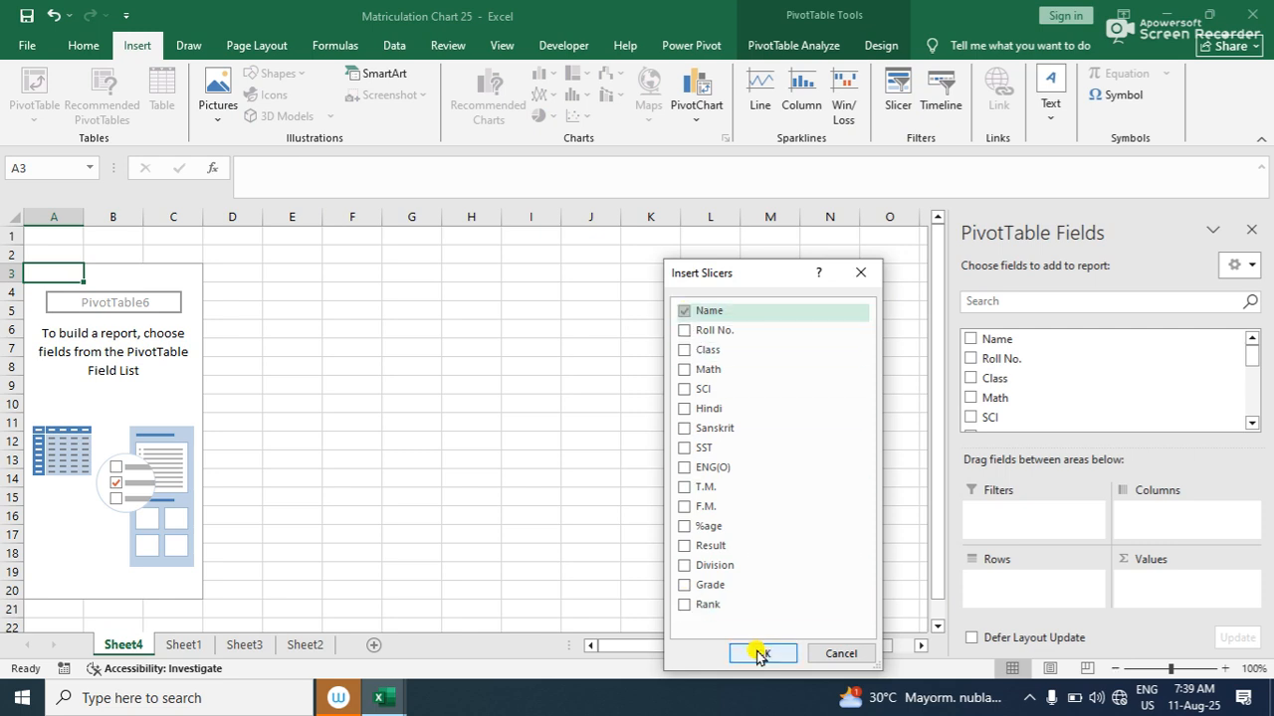
# Insert the slicer for the Name field and add the Rank field to the empty pivot table
pyautogui.click(758, 655)
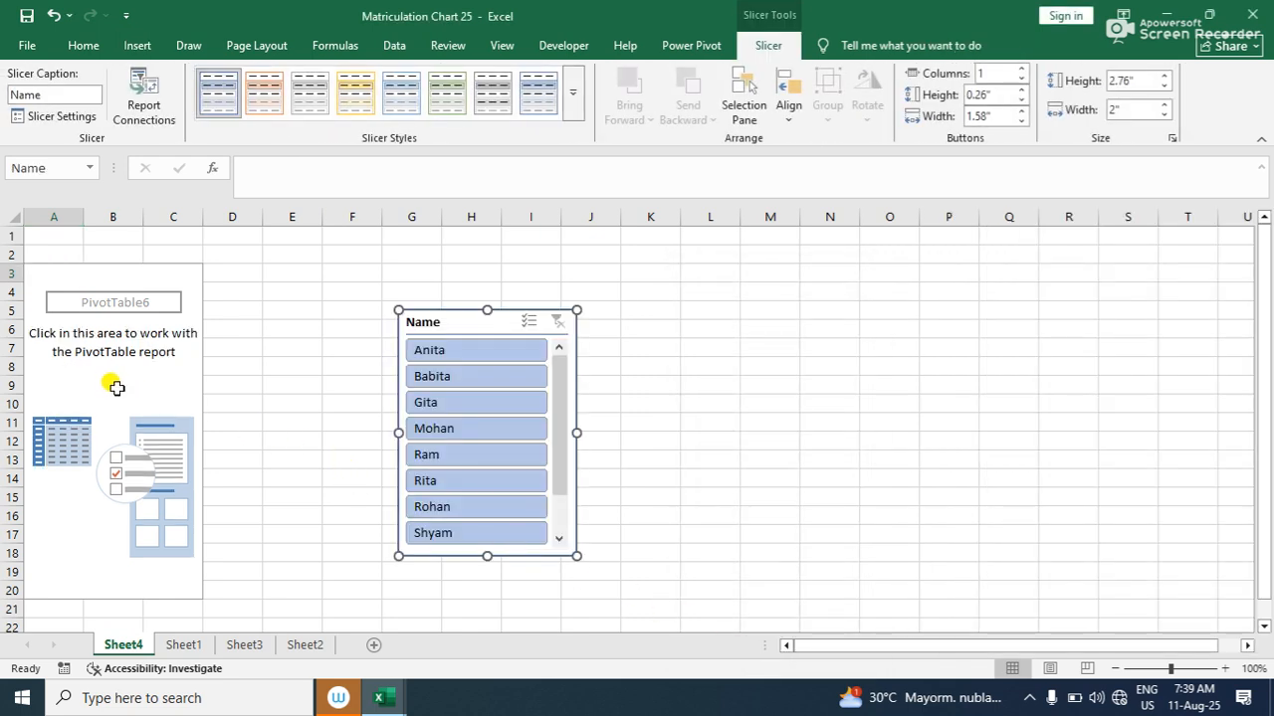
pyautogui.click(116, 387)
pyautogui.scroll(-17, 1058, 398)
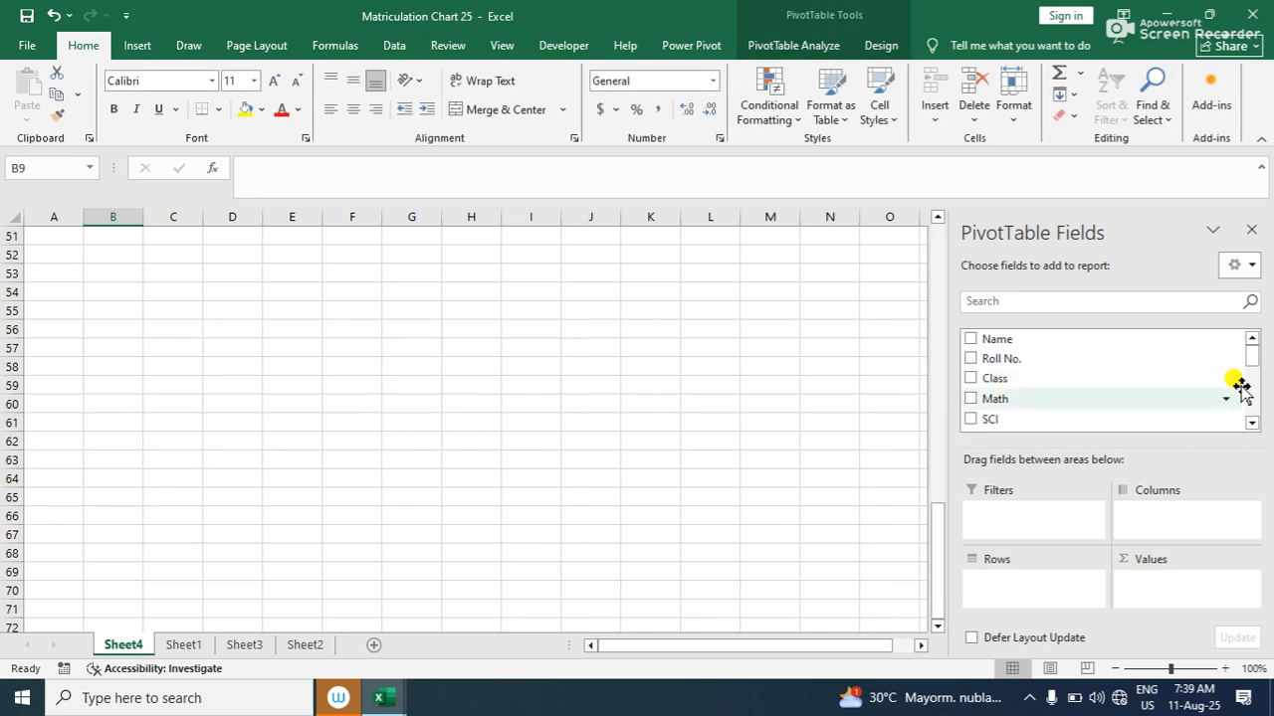
pyautogui.moveTo(1250, 351); pyautogui.dragTo(1251, 407)
pyautogui.click(970, 400)
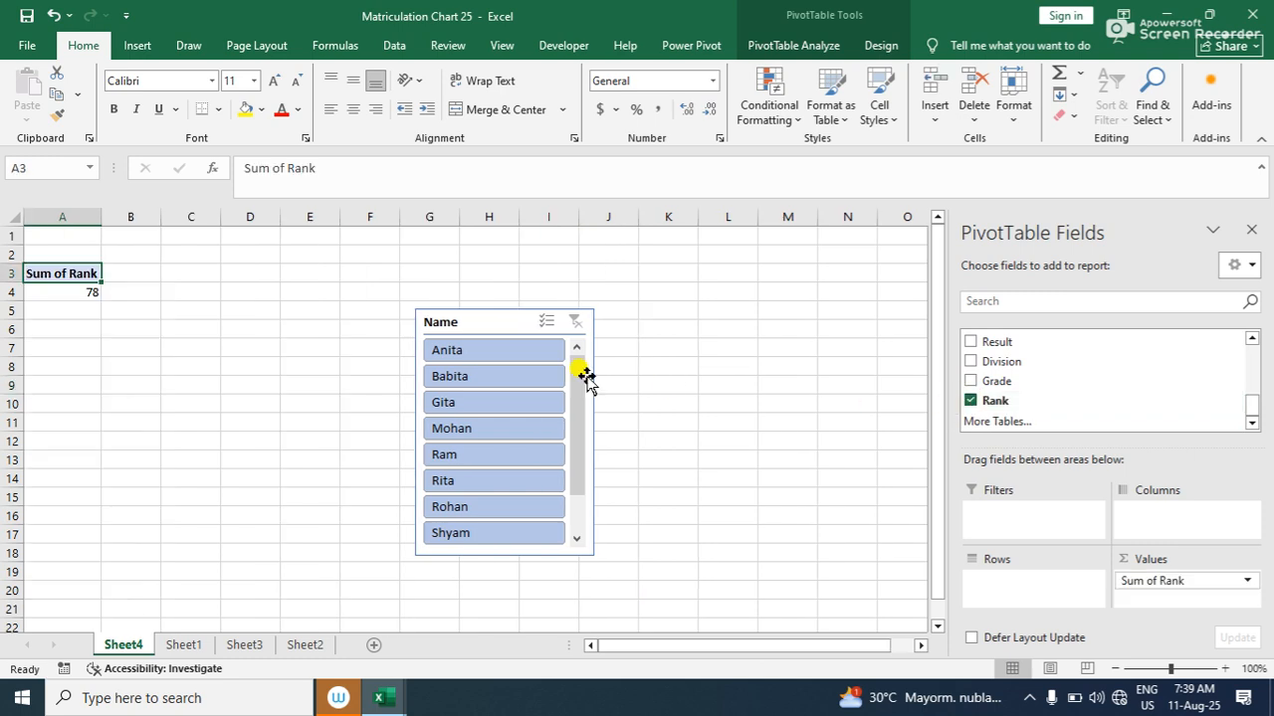
# Move the Rank field from Values to Rows and filter the pivot table by several individual students with the Name slicer
pyautogui.click(468, 350)
pyautogui.click(468, 403)
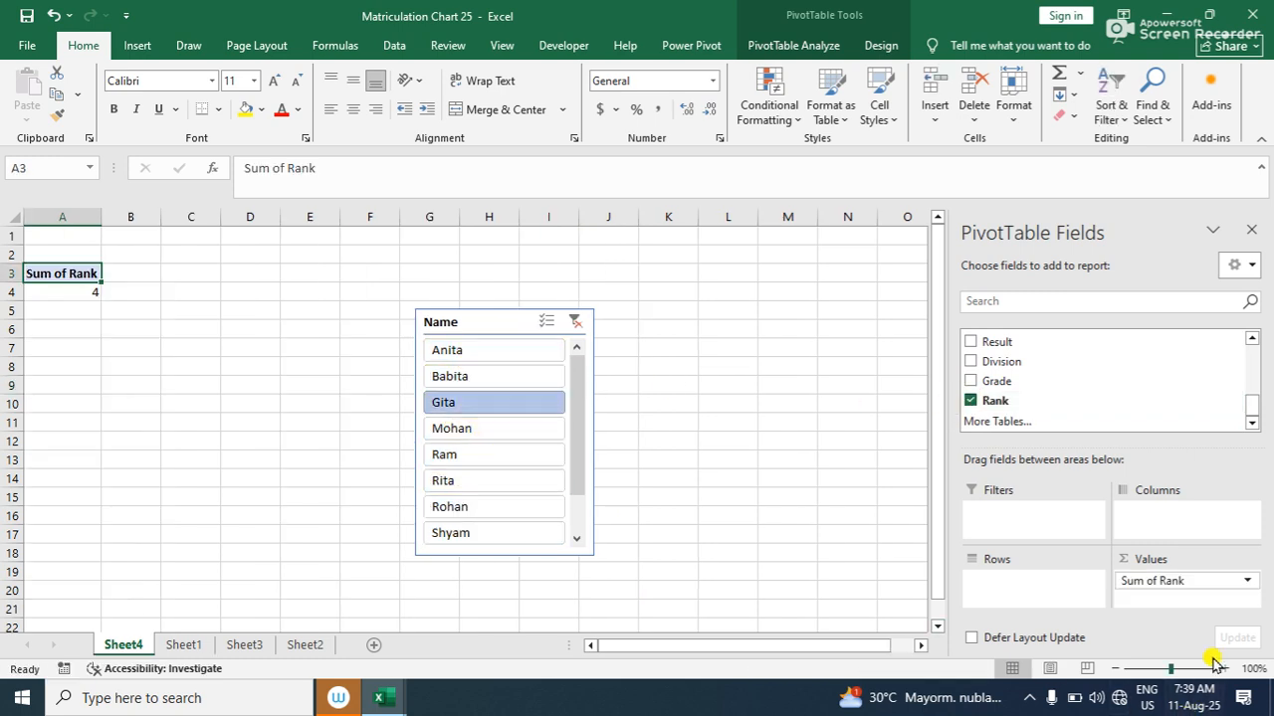
pyautogui.moveTo(1197, 589); pyautogui.dragTo(1025, 585)
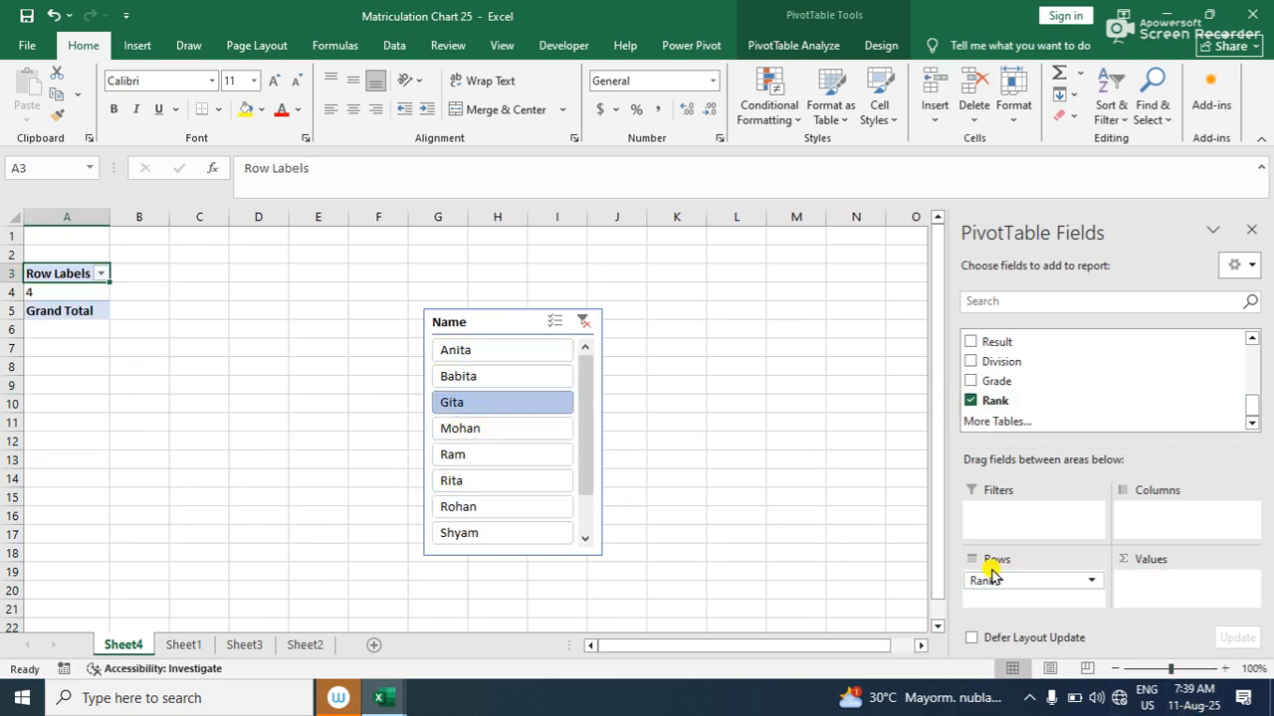
pyautogui.click(504, 453)
pyautogui.click(503, 506)
pyautogui.click(503, 402)
pyautogui.click(512, 376)
# Add the Result field to the pivot rows and filter by one student after another with the Name slicer
pyautogui.click(970, 341)
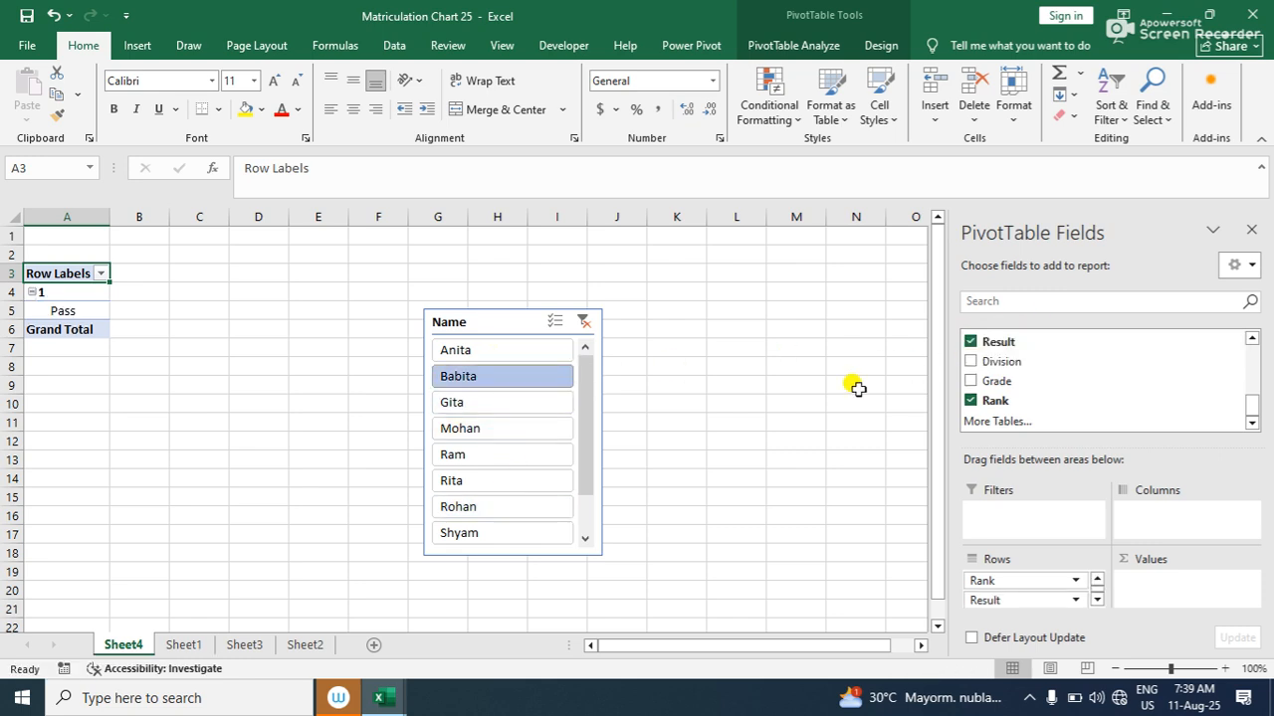
pyautogui.click(468, 428)
pyautogui.click(498, 481)
pyautogui.click(512, 402)
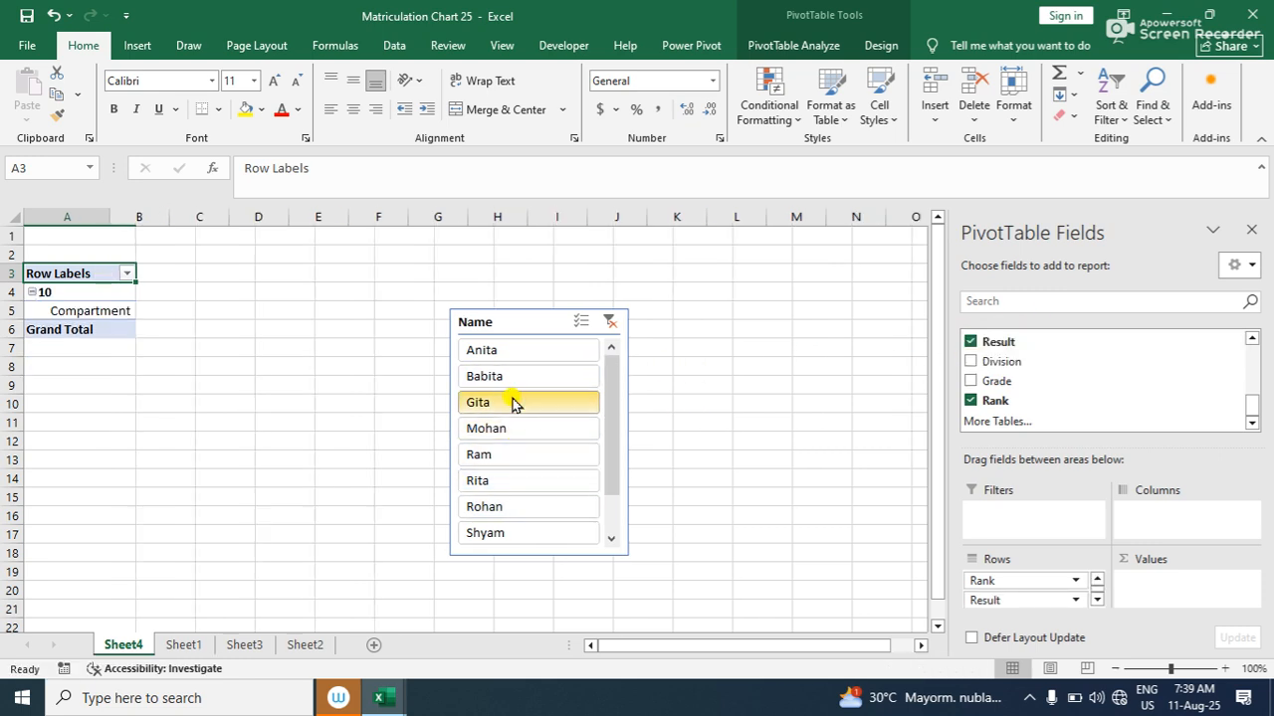
pyautogui.click(533, 376)
pyautogui.click(535, 350)
pyautogui.click(536, 468)
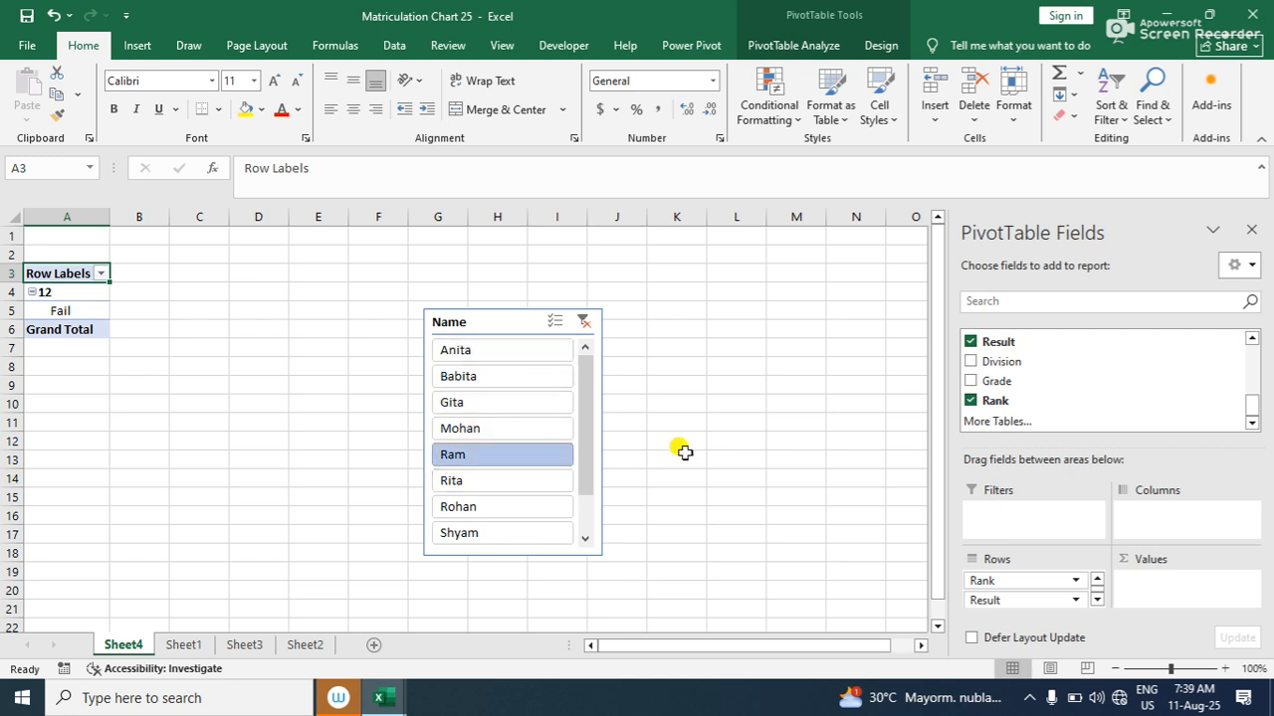
# Add the Grade field to the pivot table and filter it by three different students in the Name slicer
pyautogui.click(971, 383)
pyautogui.click(512, 483)
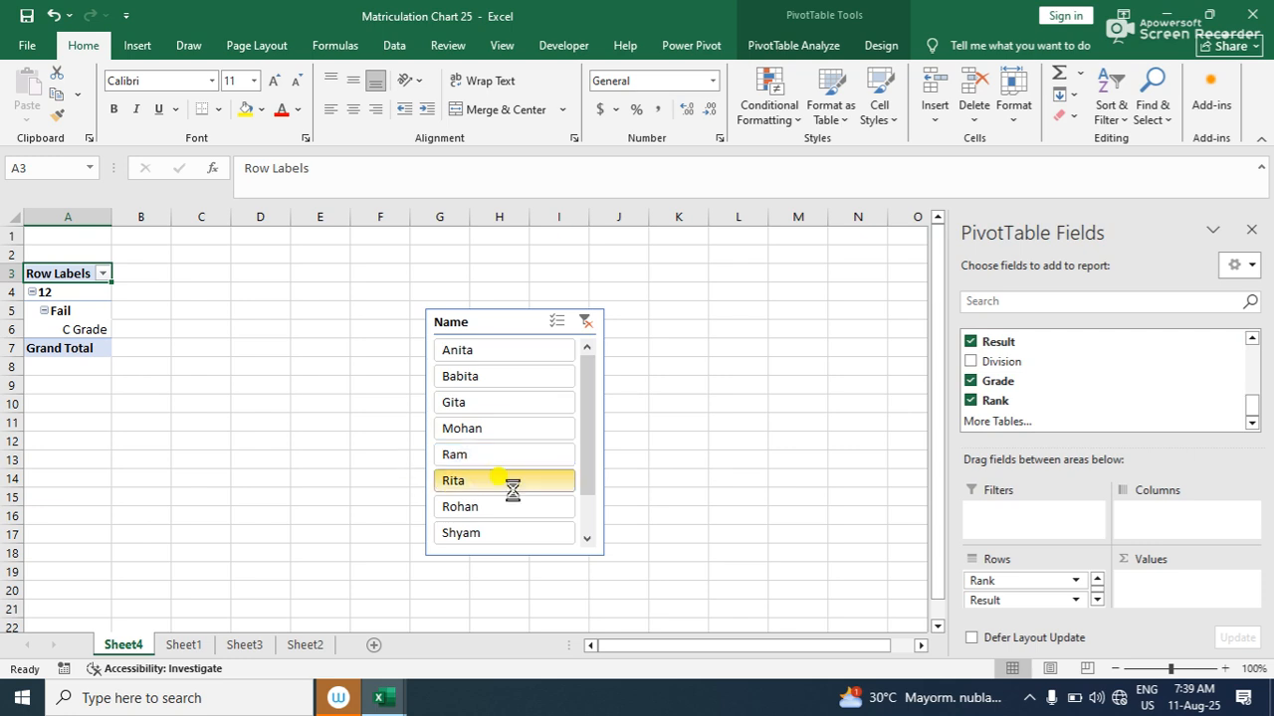
pyautogui.click(515, 509)
pyautogui.click(525, 402)
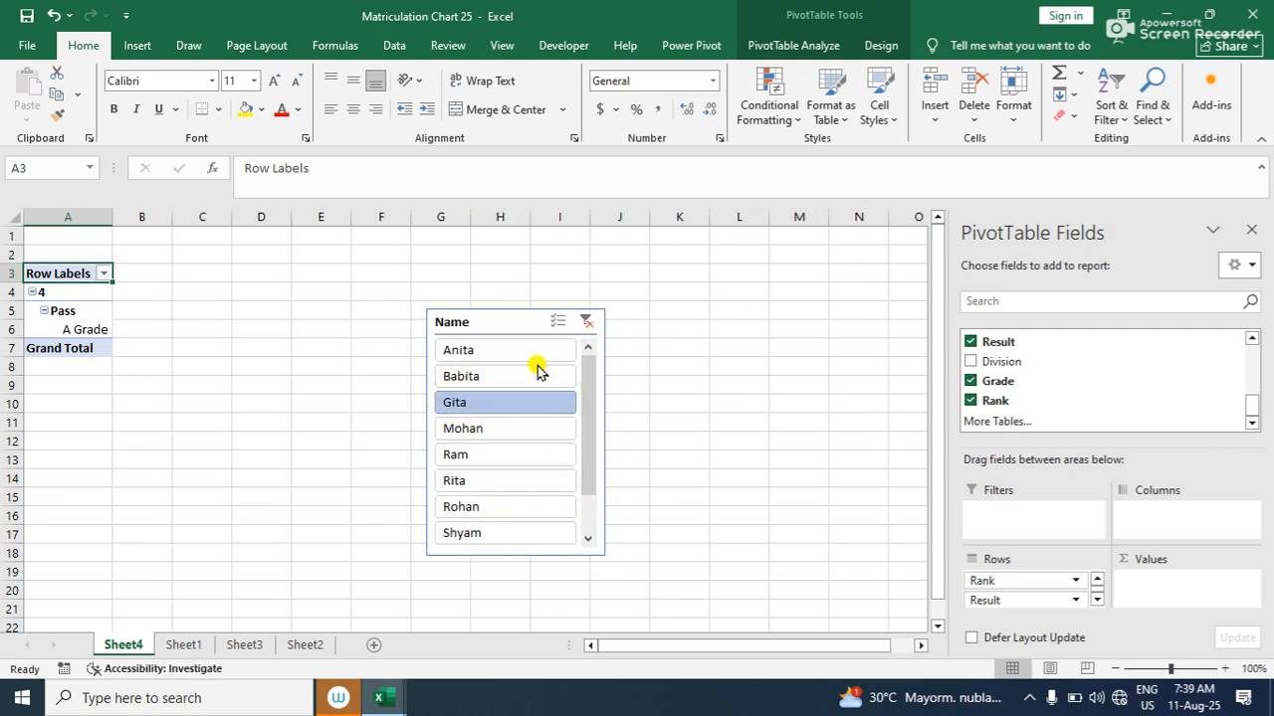
# Clear the Name slicer's filter and remove the Rank, Grade and Result fields from the pivot table
pyautogui.click(584, 322)
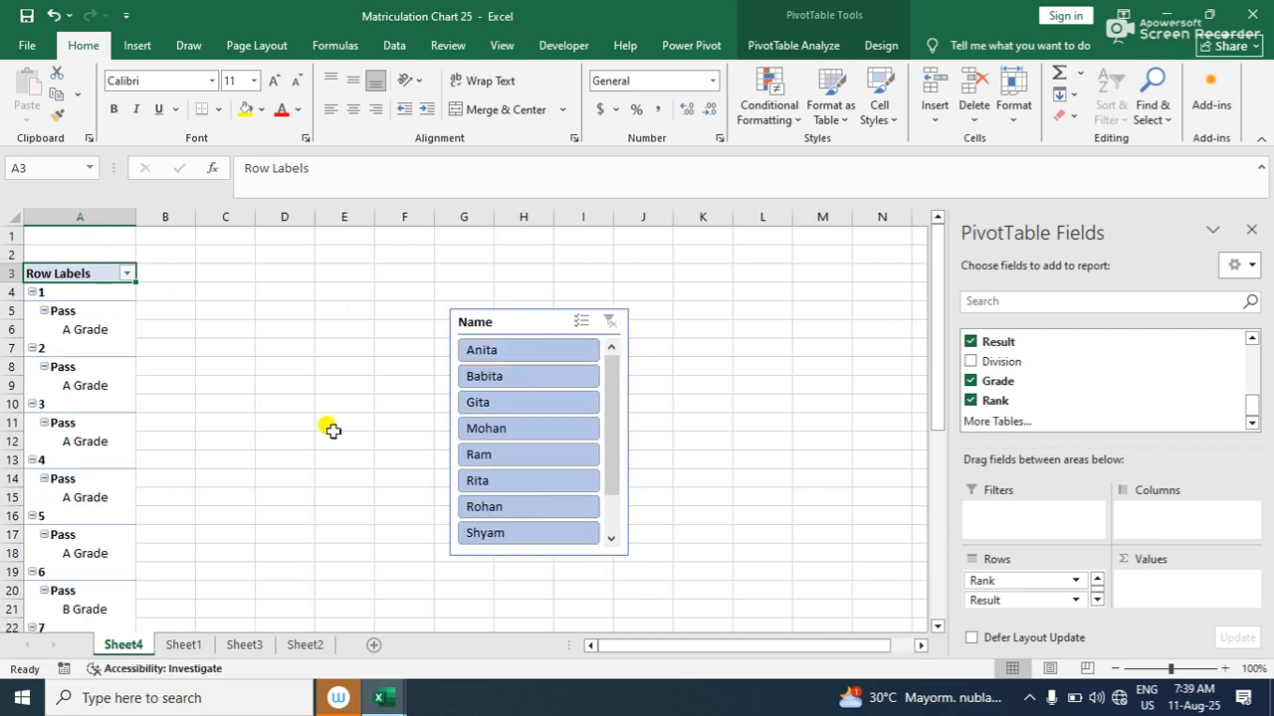
pyautogui.click(972, 402)
pyautogui.click(970, 381)
pyautogui.click(970, 342)
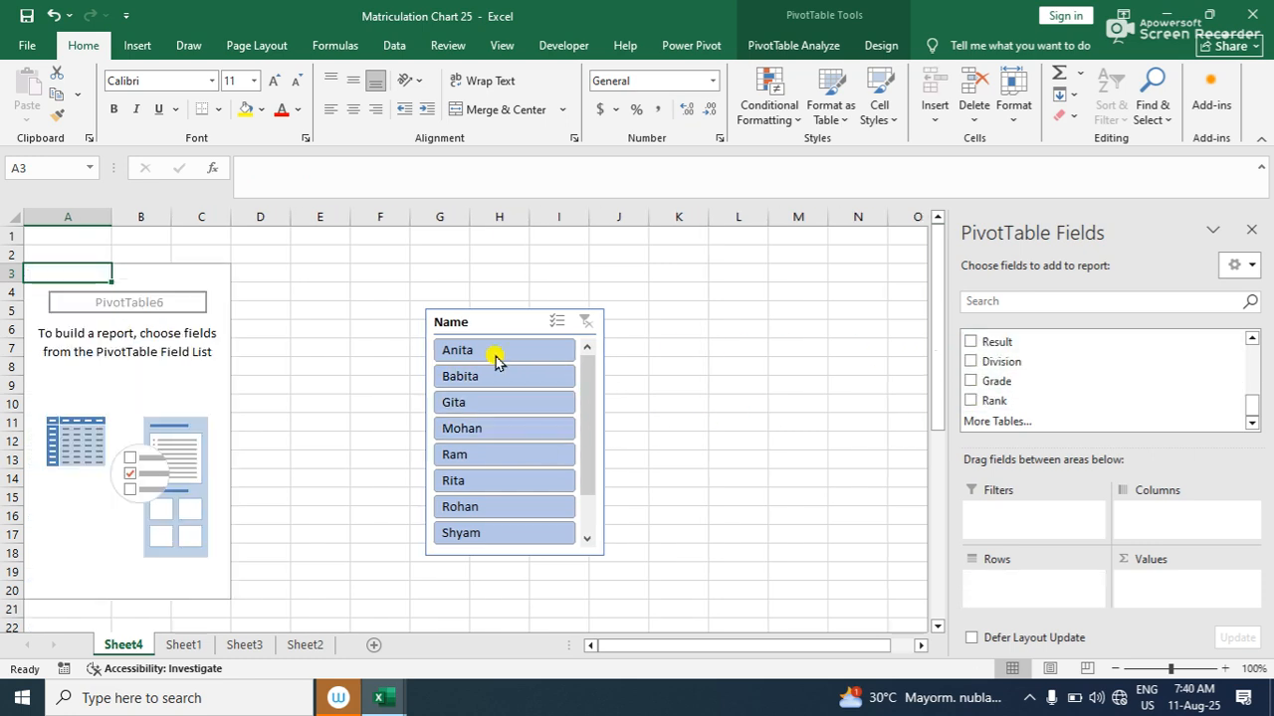
# Delete the Name slicer from the worksheet
pyautogui.click(496, 305)
pyautogui.click(488, 314)
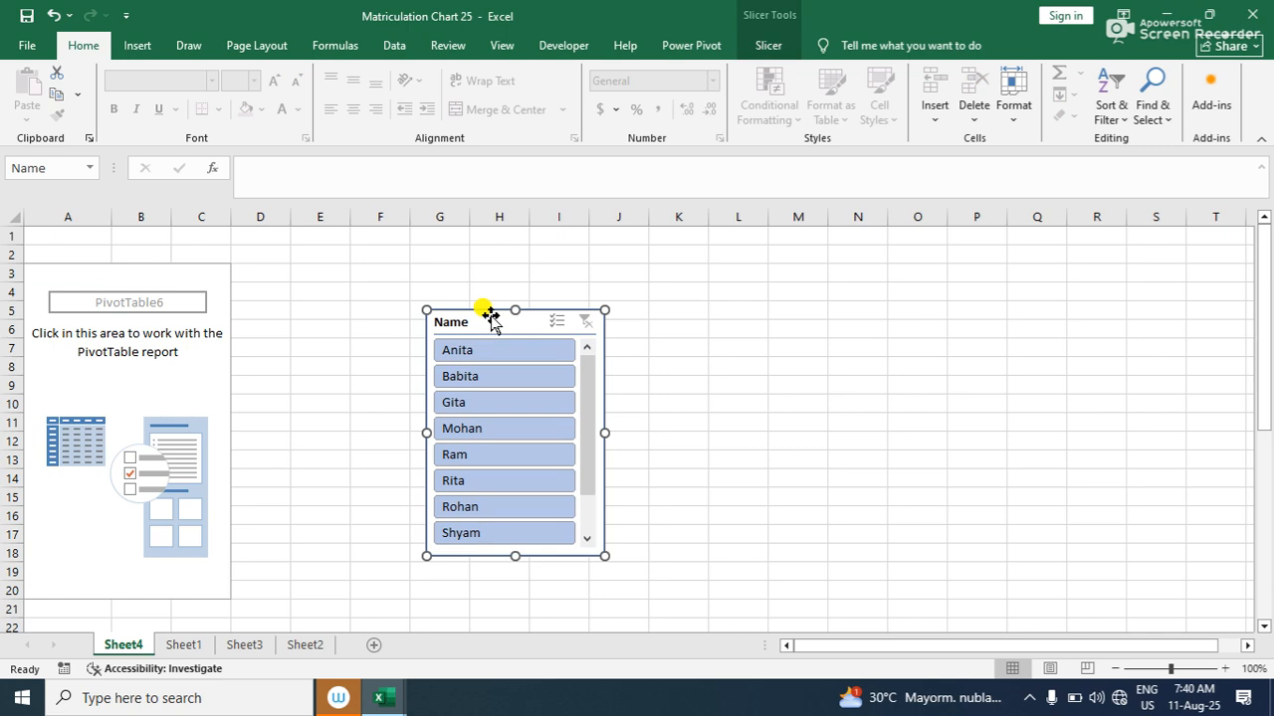
pyautogui.press('Delete')
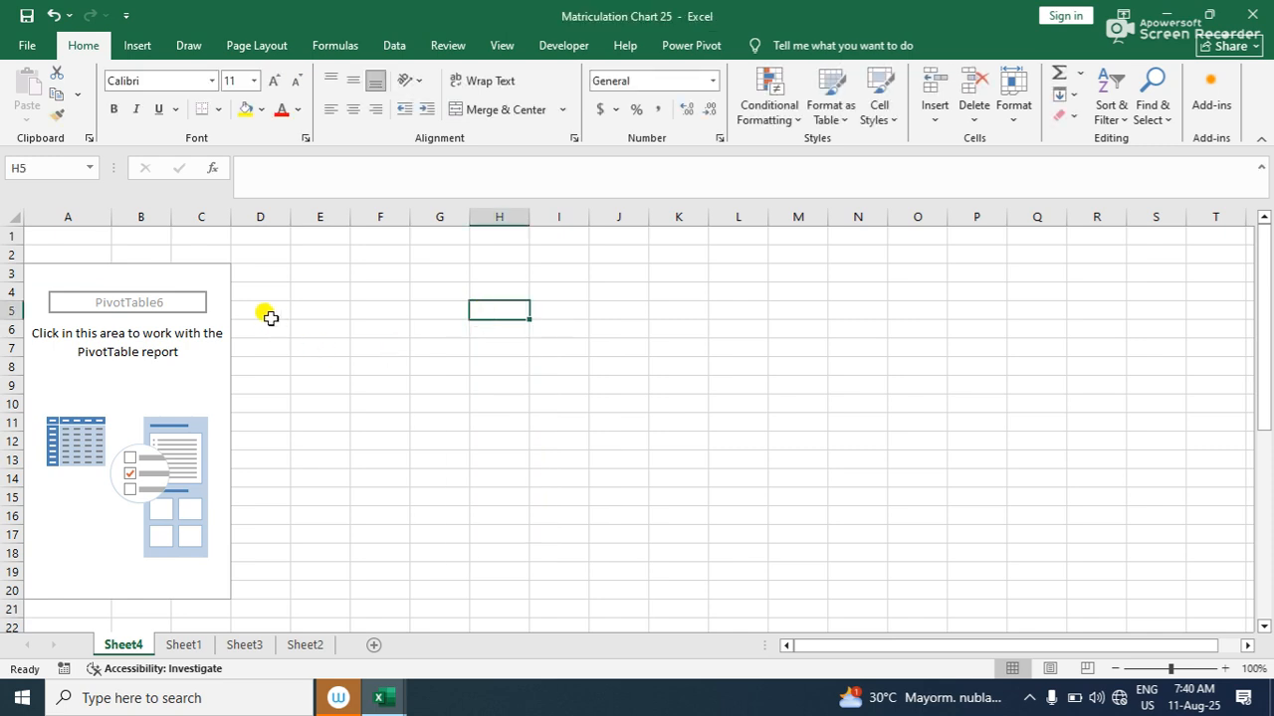
# Open the recent database Excellent Computer Education Student Admission List 2020, enable its data connection and import it as a table at cell A1
pyautogui.click(20, 45)
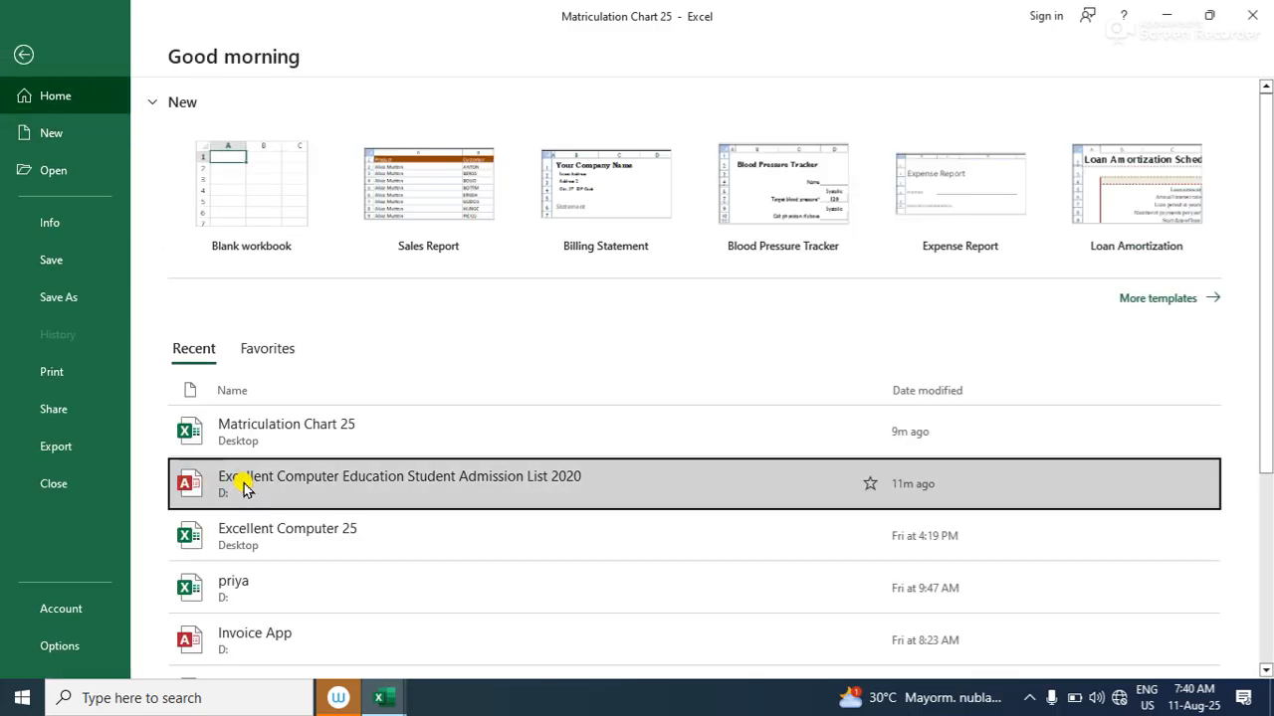
pyautogui.click(244, 488)
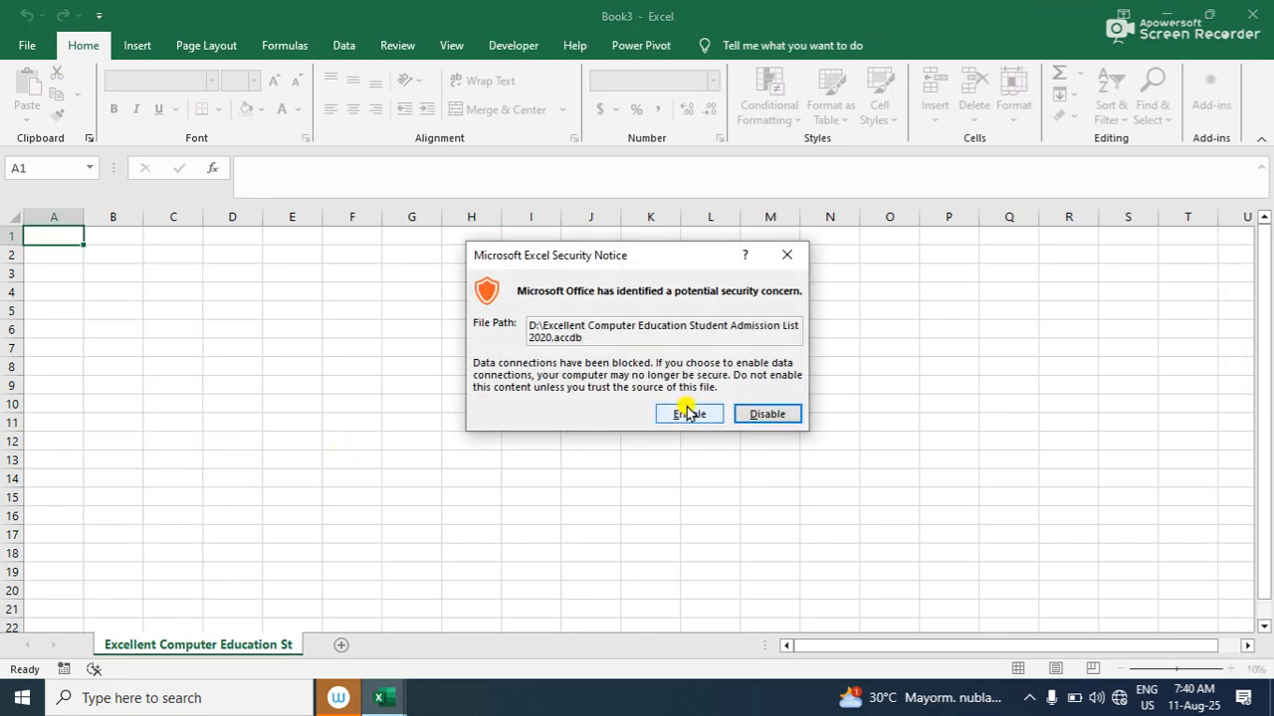
pyautogui.click(687, 413)
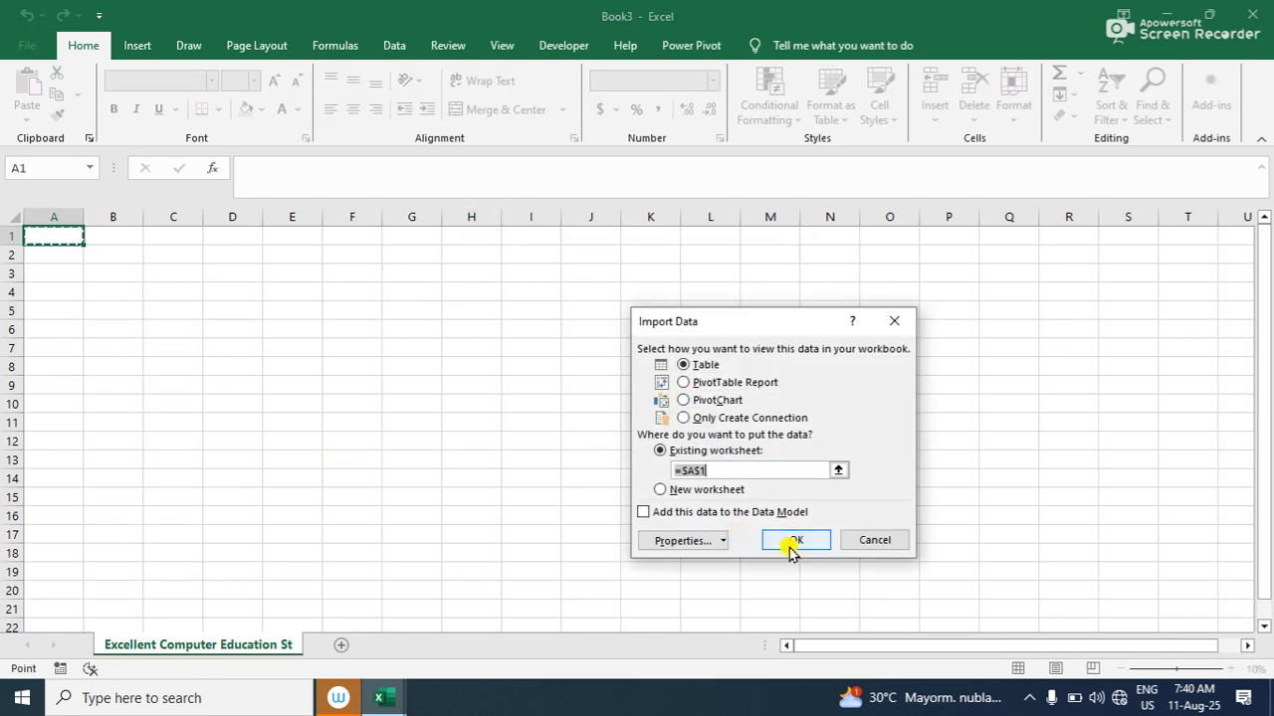
pyautogui.click(792, 545)
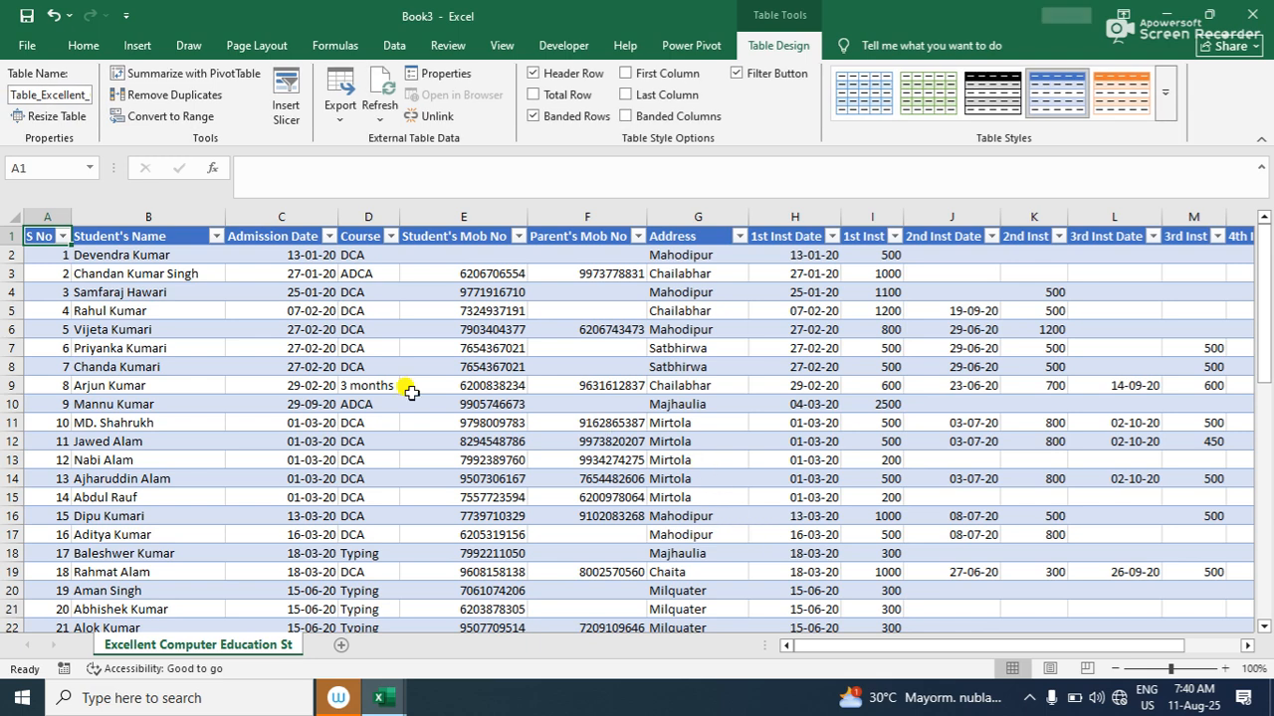
# Select the imported admission table and create a pivot table from it on a new worksheet
pyautogui.moveTo(54, 239); pyautogui.dragTo(1022, 583)
pyautogui.scroll(17, 762, 507)
pyautogui.click(127, 46)
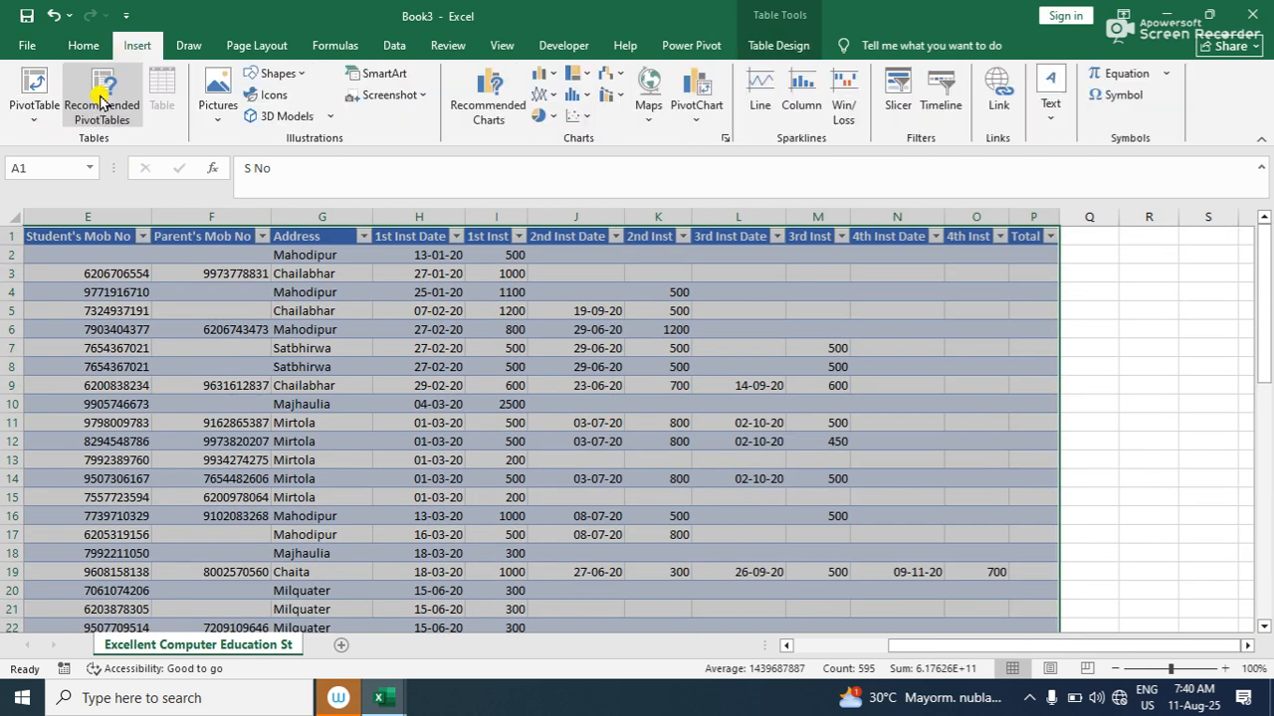
pyautogui.click(24, 84)
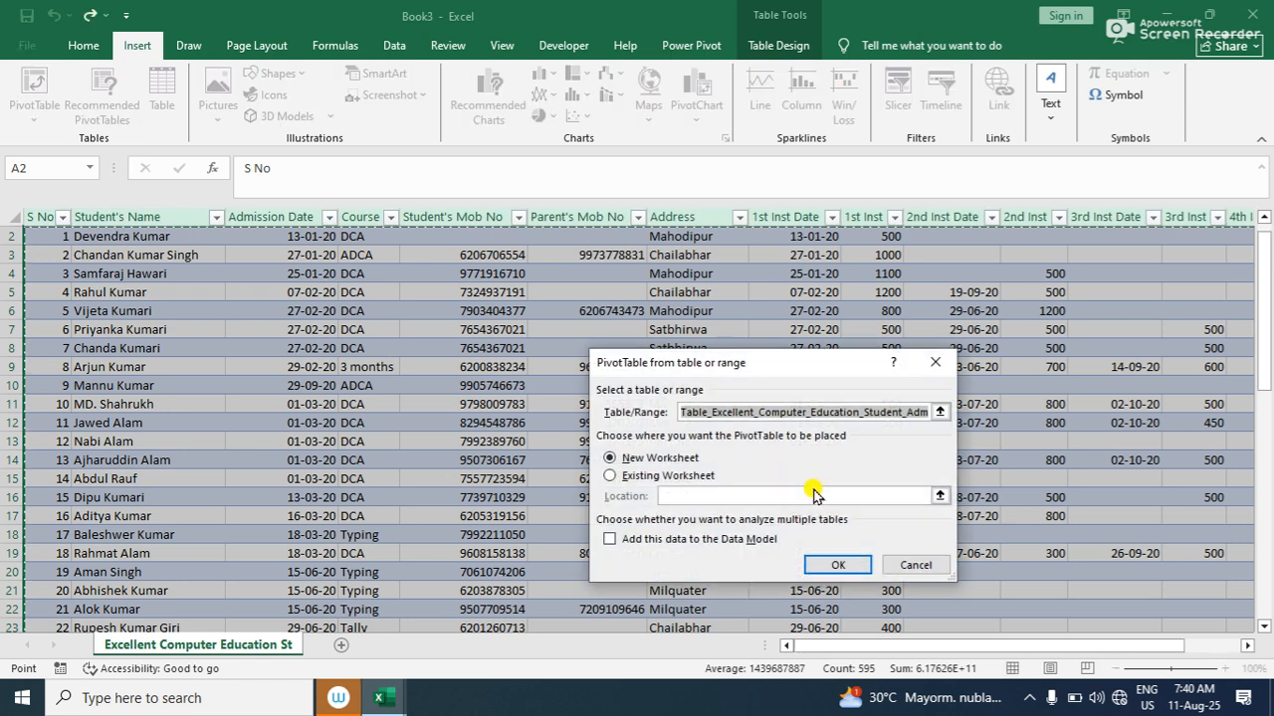
pyautogui.click(826, 566)
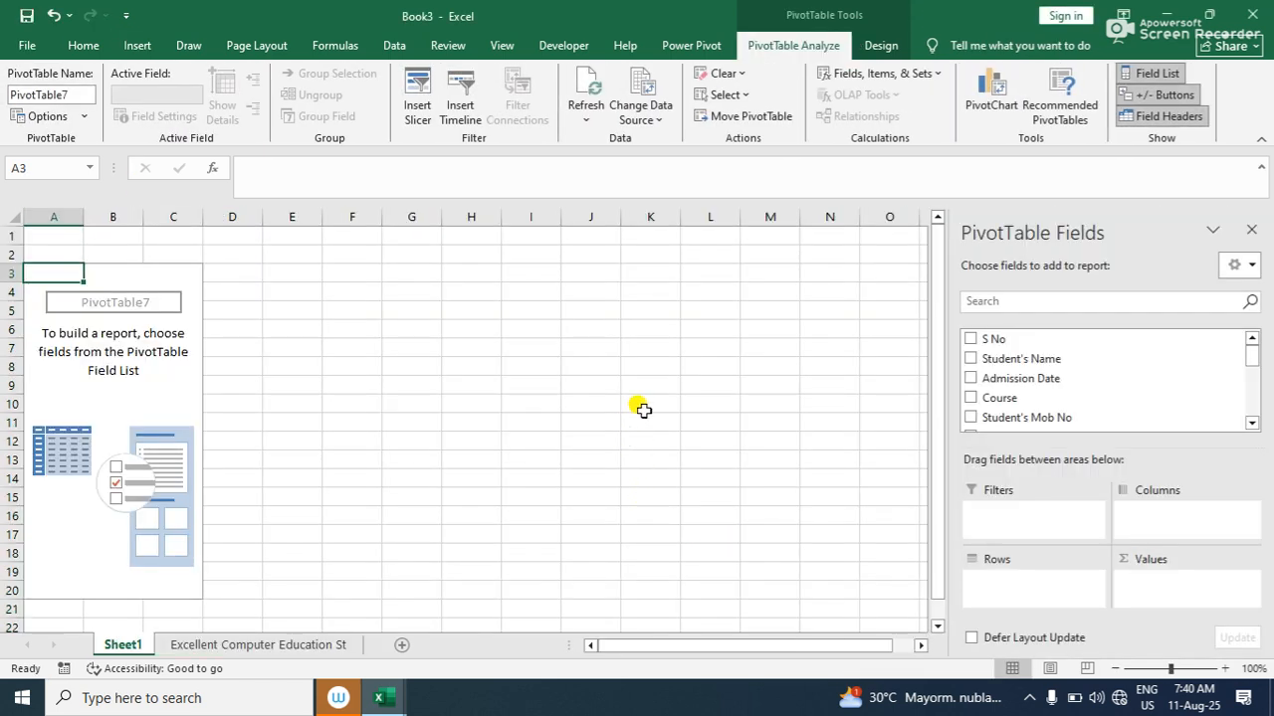
# Insert a slicer for the Course field of the new pivot table
pyautogui.click(83, 46)
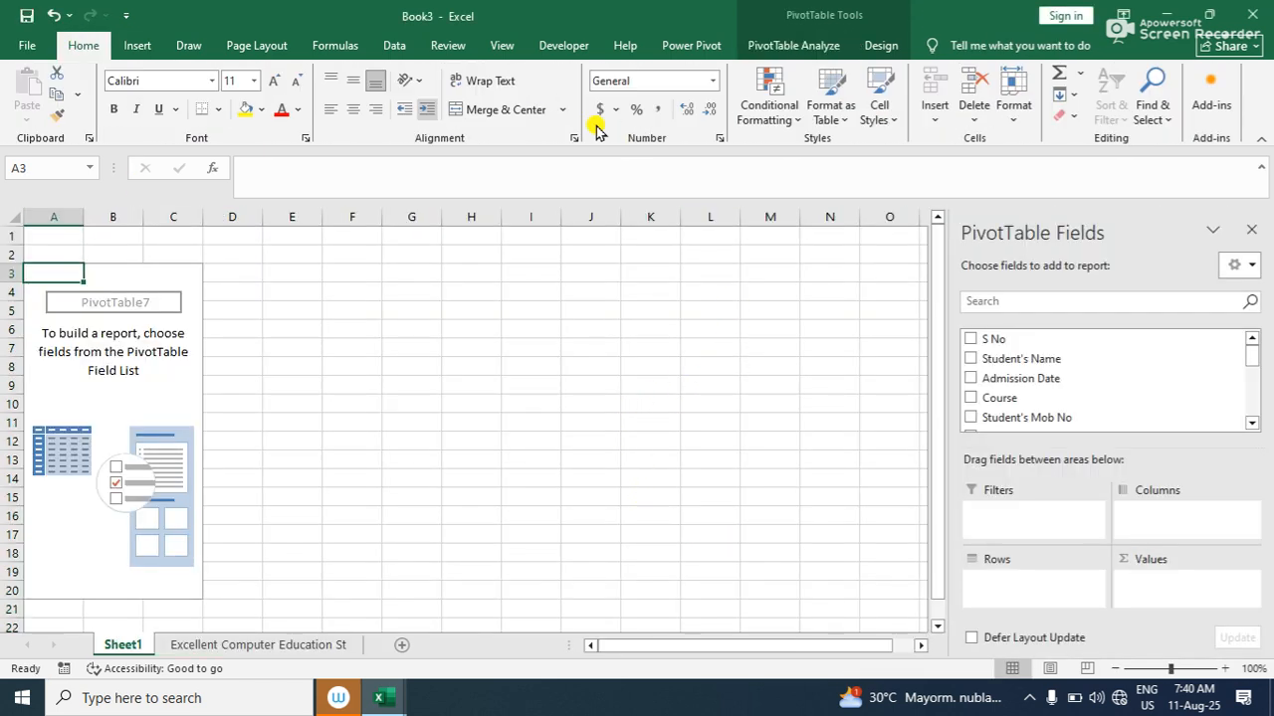
pyautogui.click(127, 44)
pyautogui.click(897, 92)
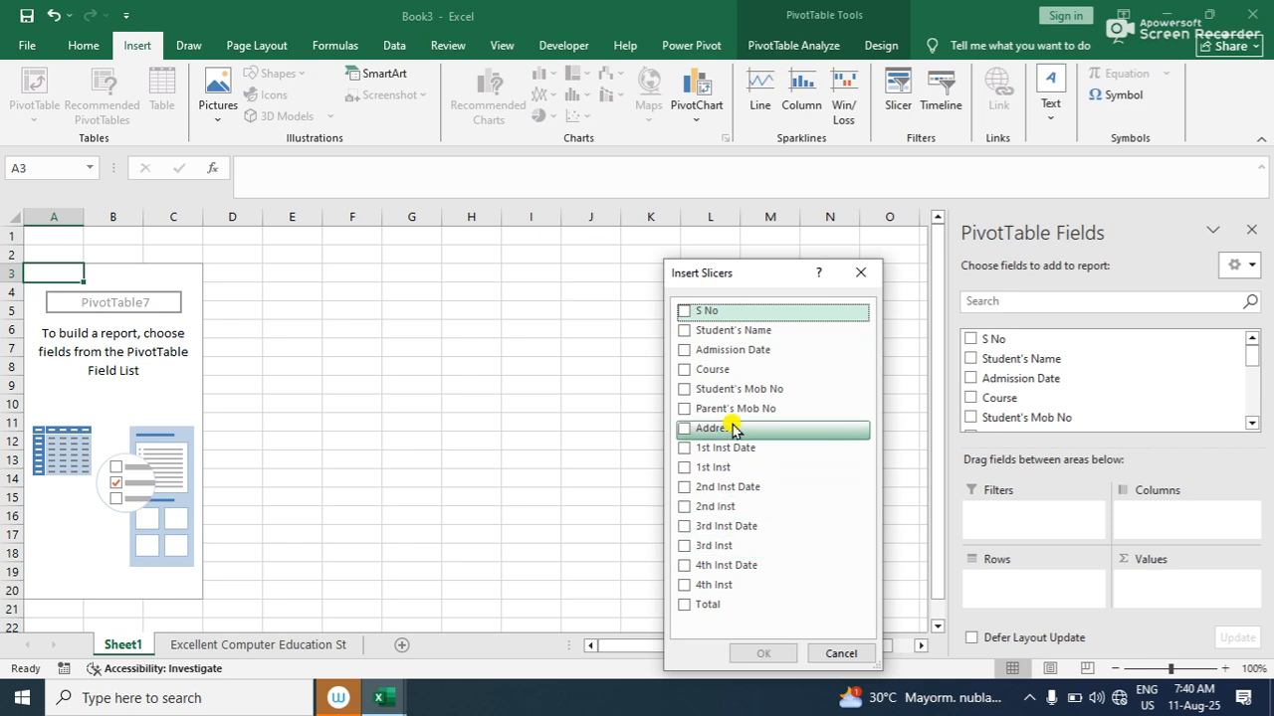
pyautogui.click(684, 370)
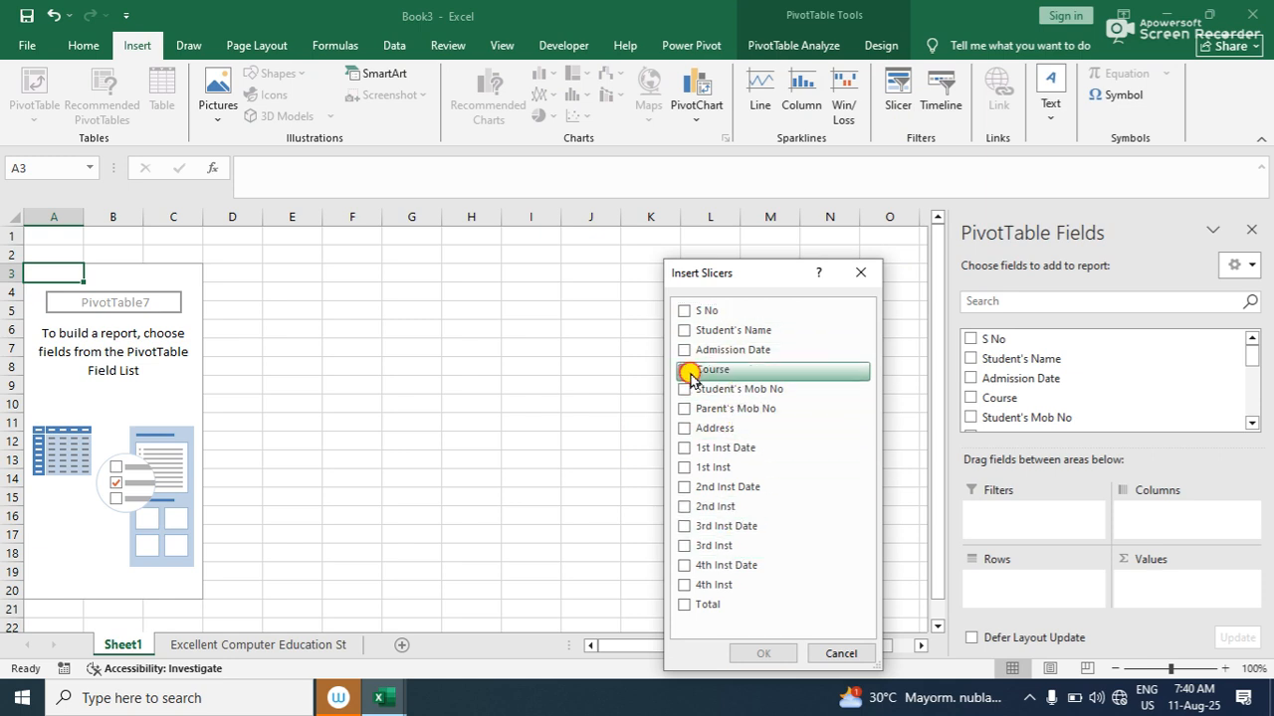
pyautogui.click(748, 654)
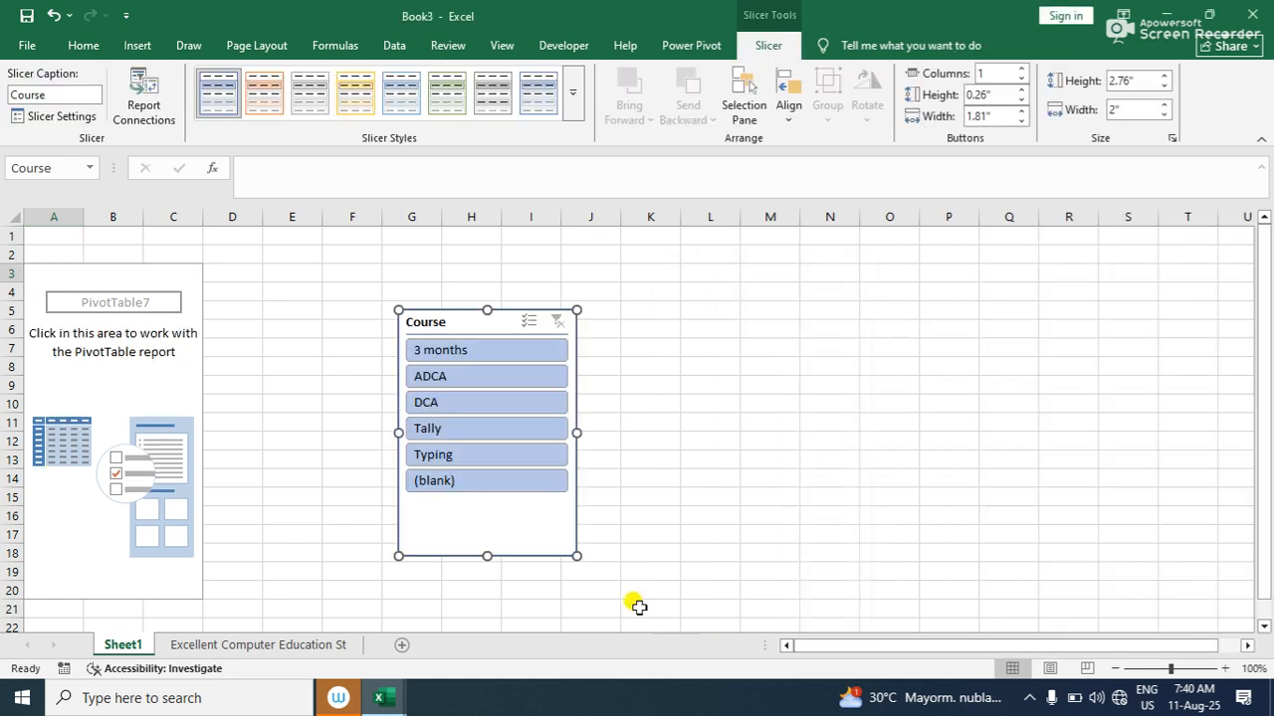
# Add the Student's Name field to the pivot rows and filter in turn by 3 months, ADCA, DCA, Tally and Typing
pyautogui.click(129, 391)
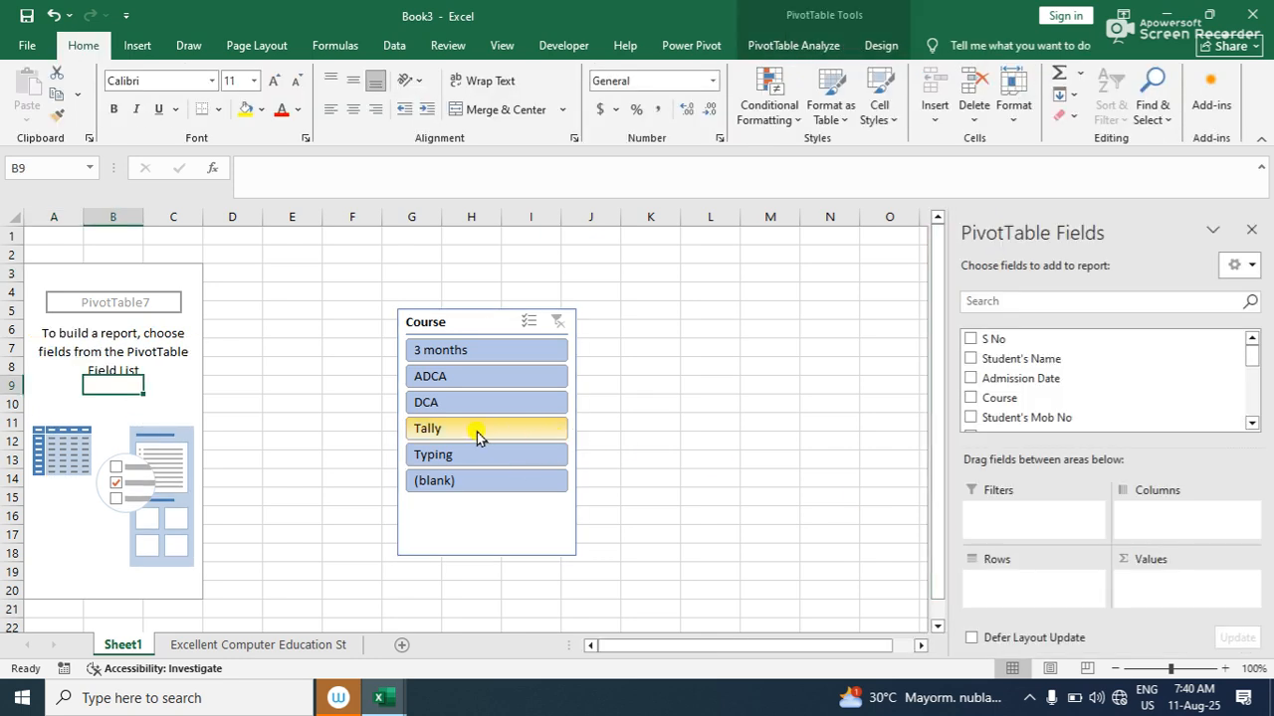
pyautogui.click(970, 361)
pyautogui.click(557, 350)
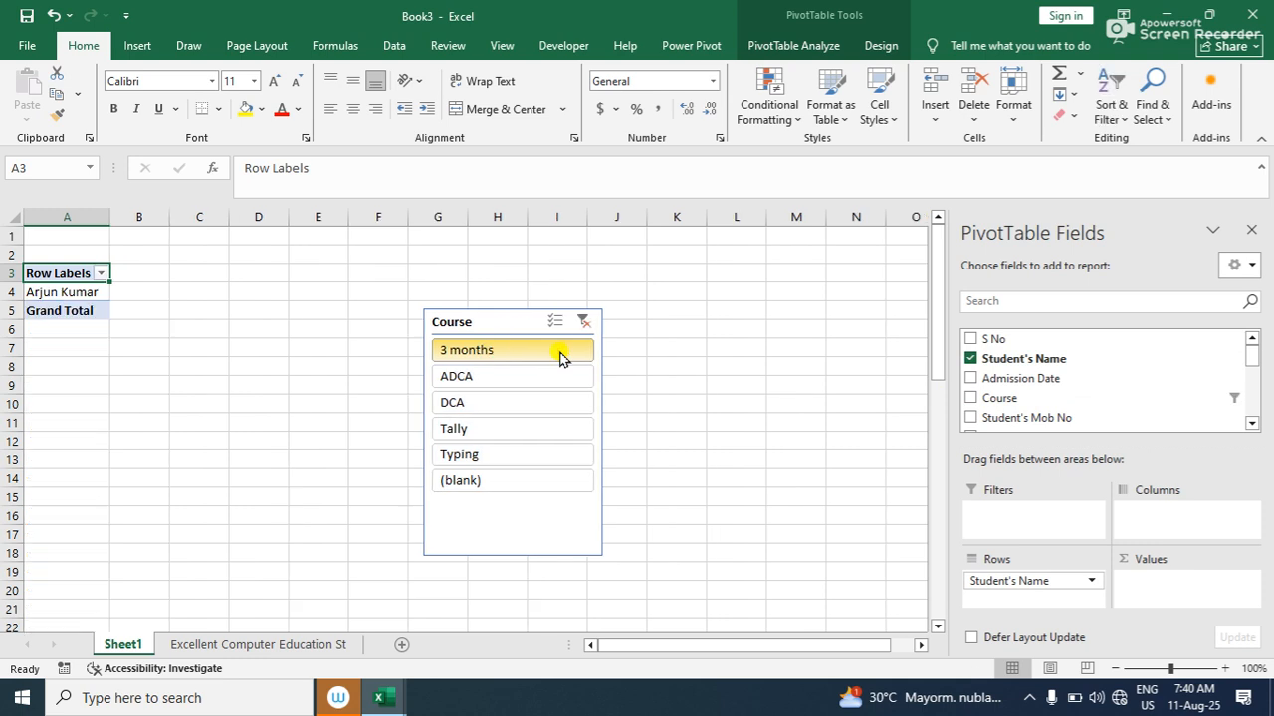
pyautogui.click(536, 388)
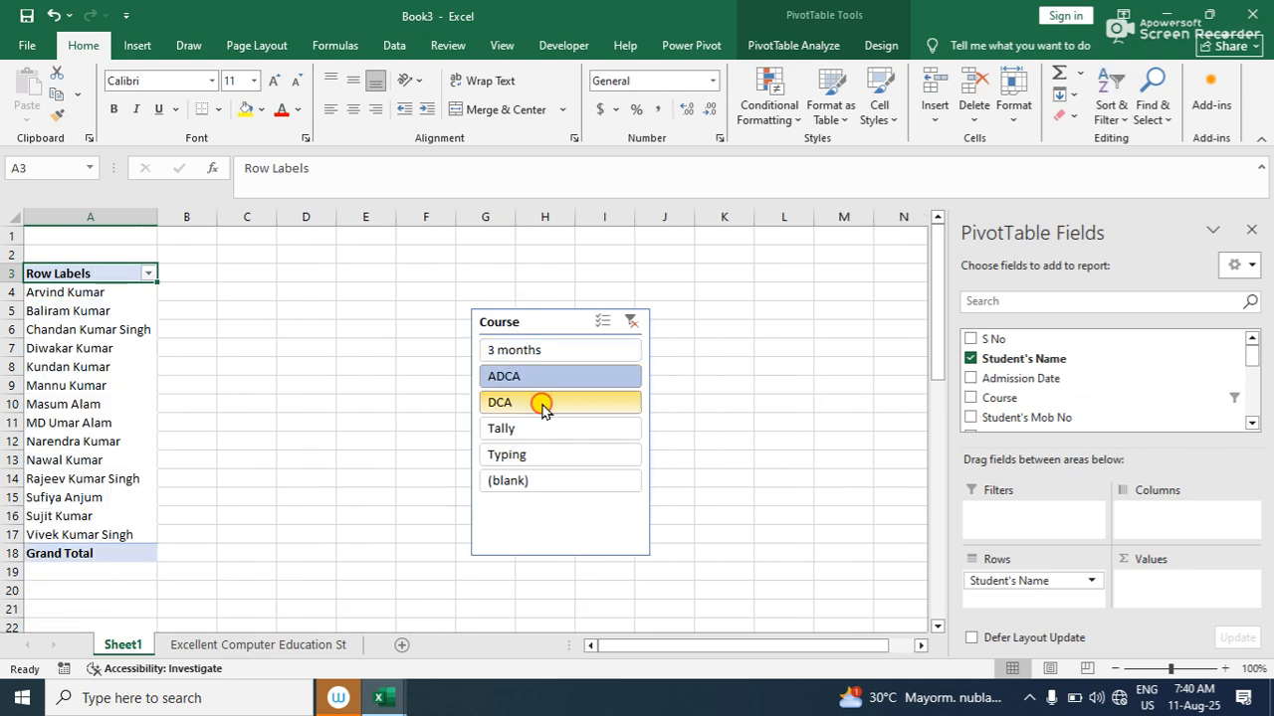
pyautogui.click(545, 406)
pyautogui.click(557, 431)
pyautogui.click(558, 455)
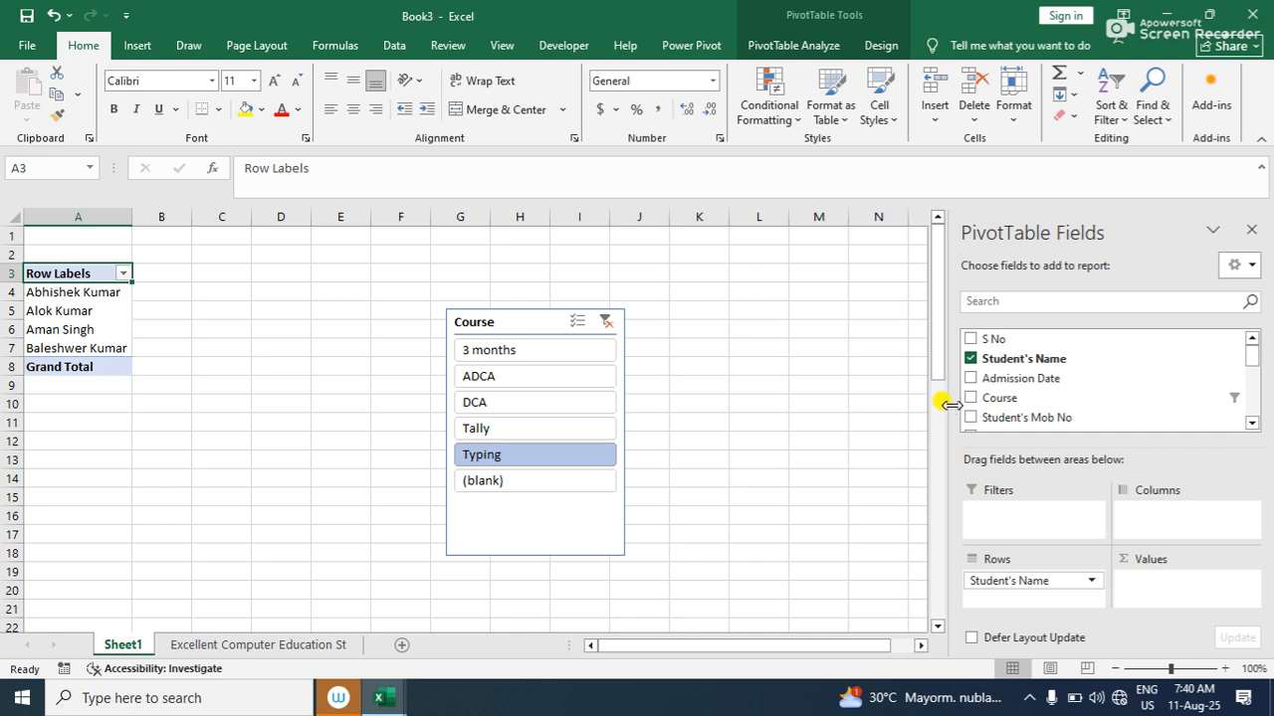
# Add the Admission Date field to the pivot table and filter the Course slicer by ADCA, Tally and finally Typing
pyautogui.moveTo(971, 366); pyautogui.dragTo(970, 394)
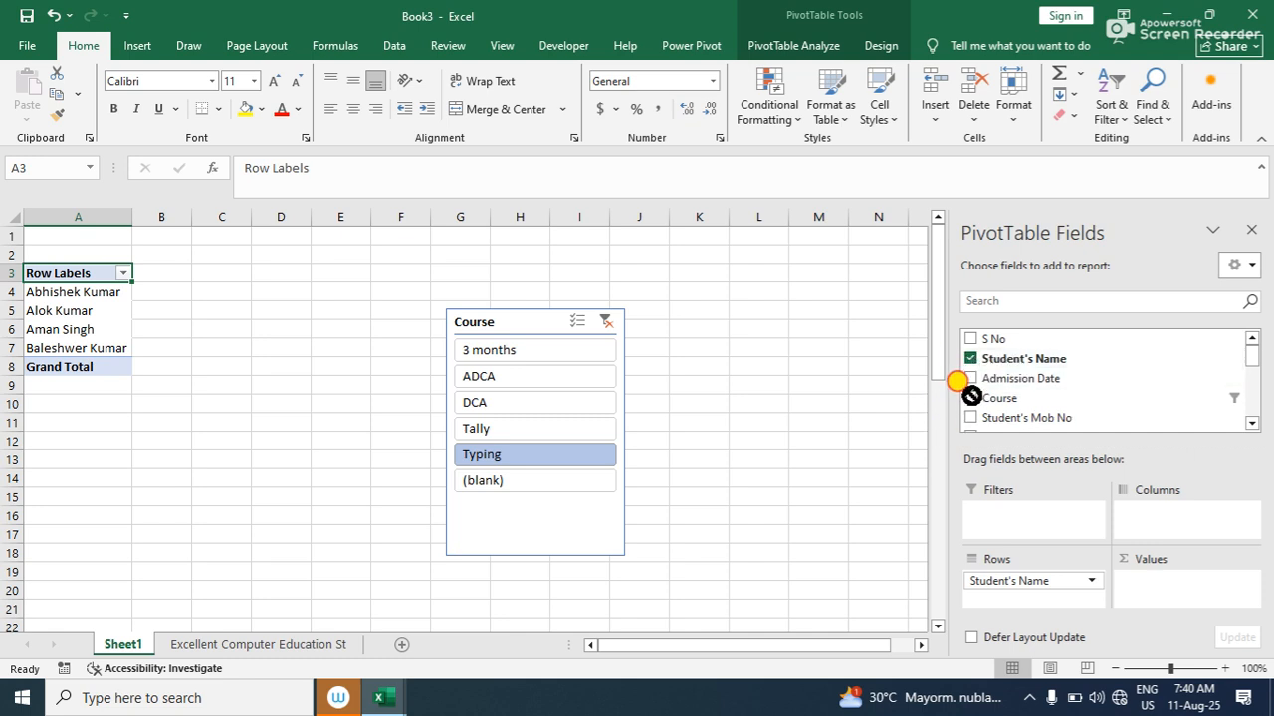
pyautogui.click(970, 378)
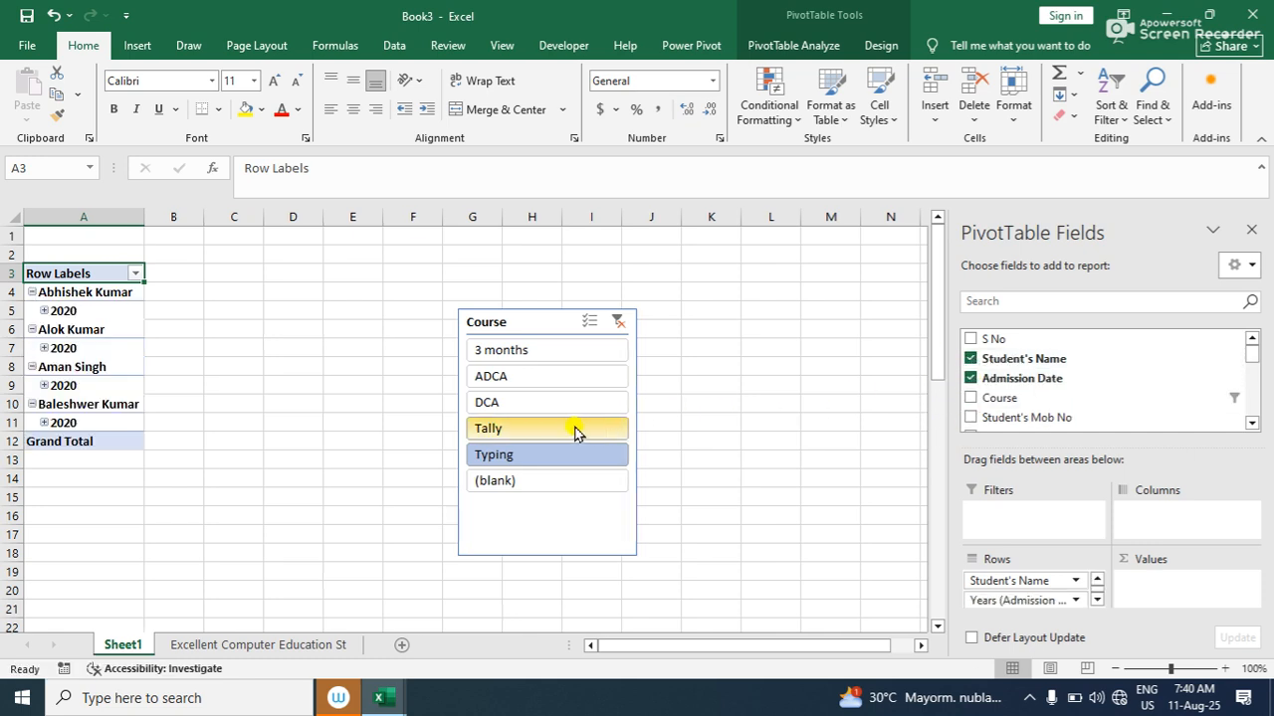
pyautogui.click(577, 376)
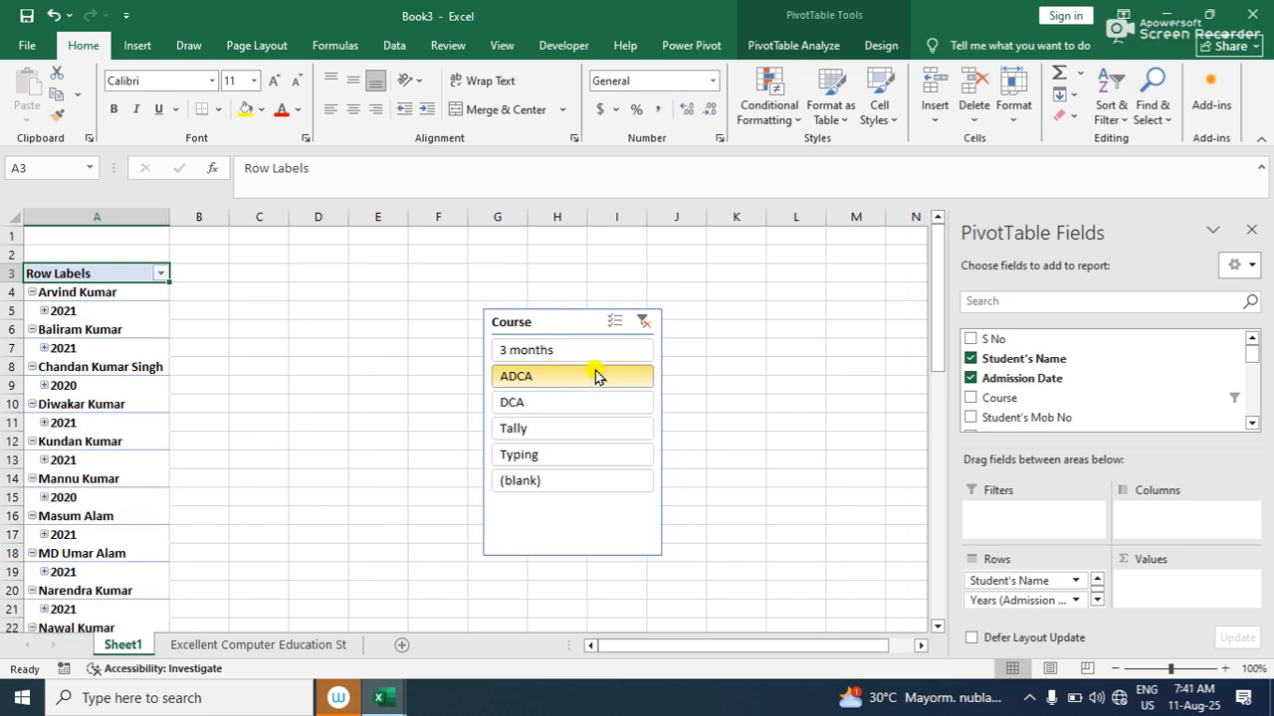
pyautogui.click(588, 429)
pyautogui.click(583, 453)
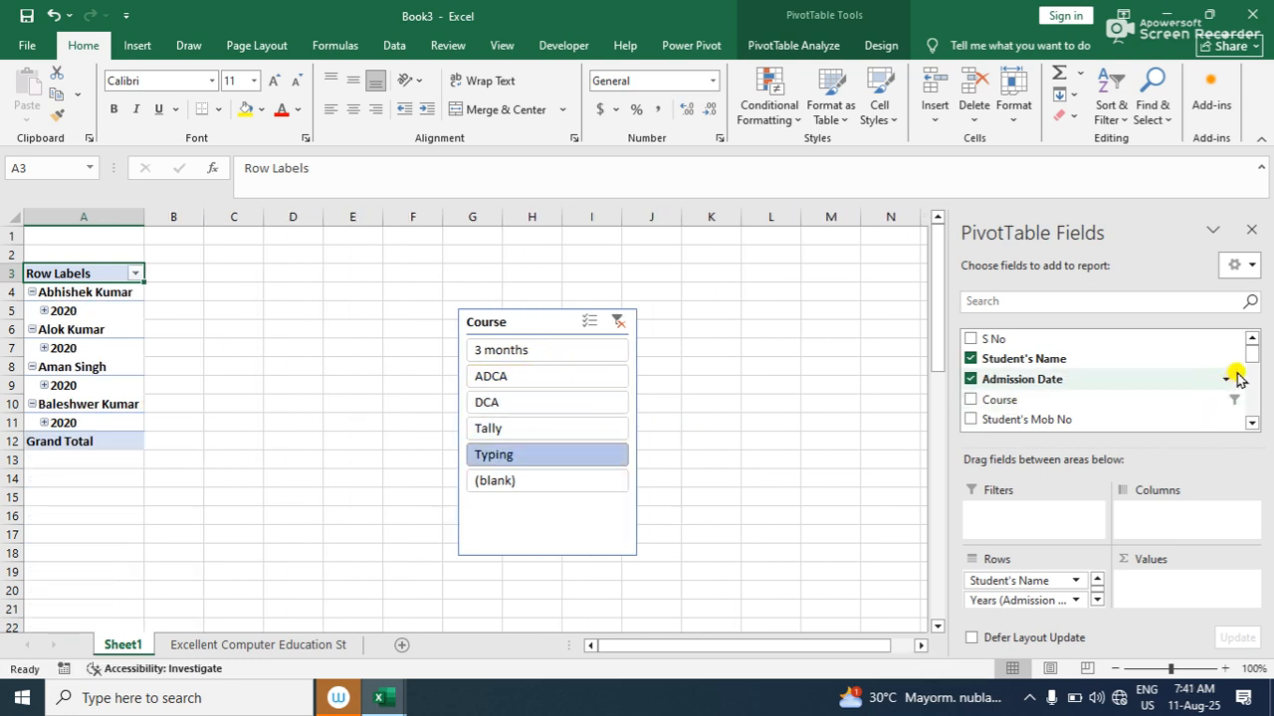
# Add the 1st Inst Date field to the pivot table
pyautogui.scroll(-3, 1236, 378)
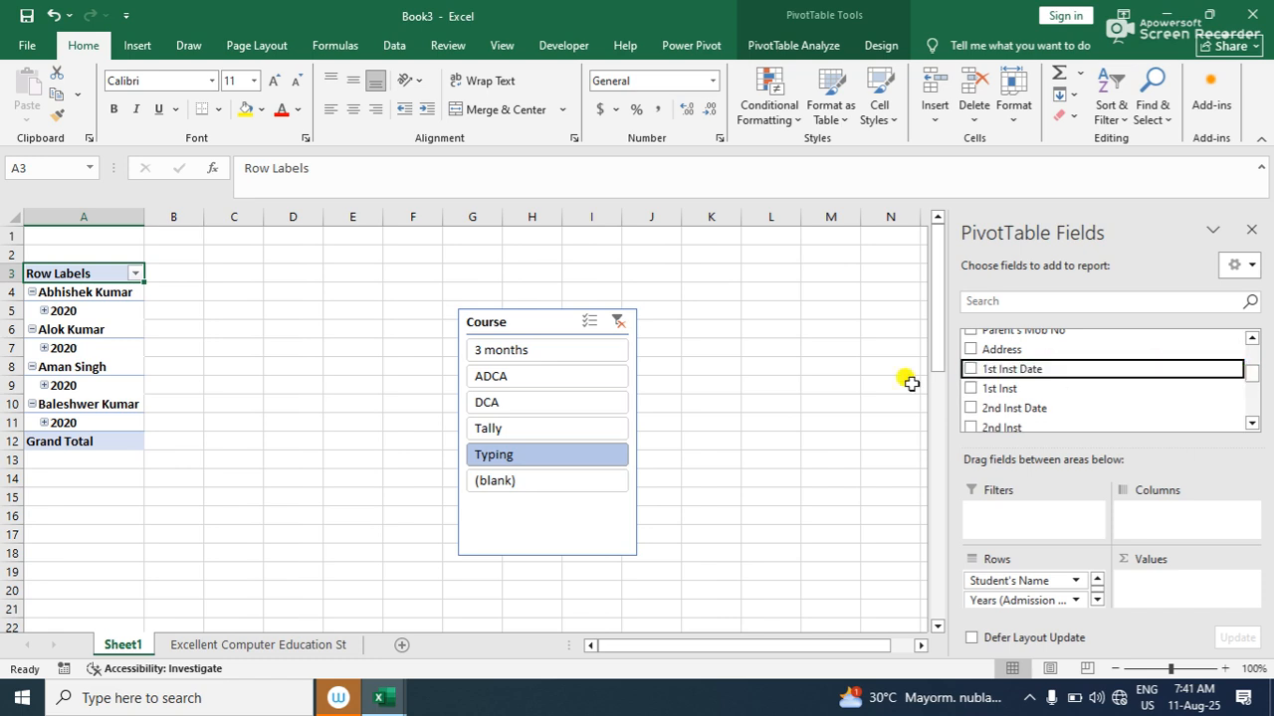
pyautogui.click(968, 370)
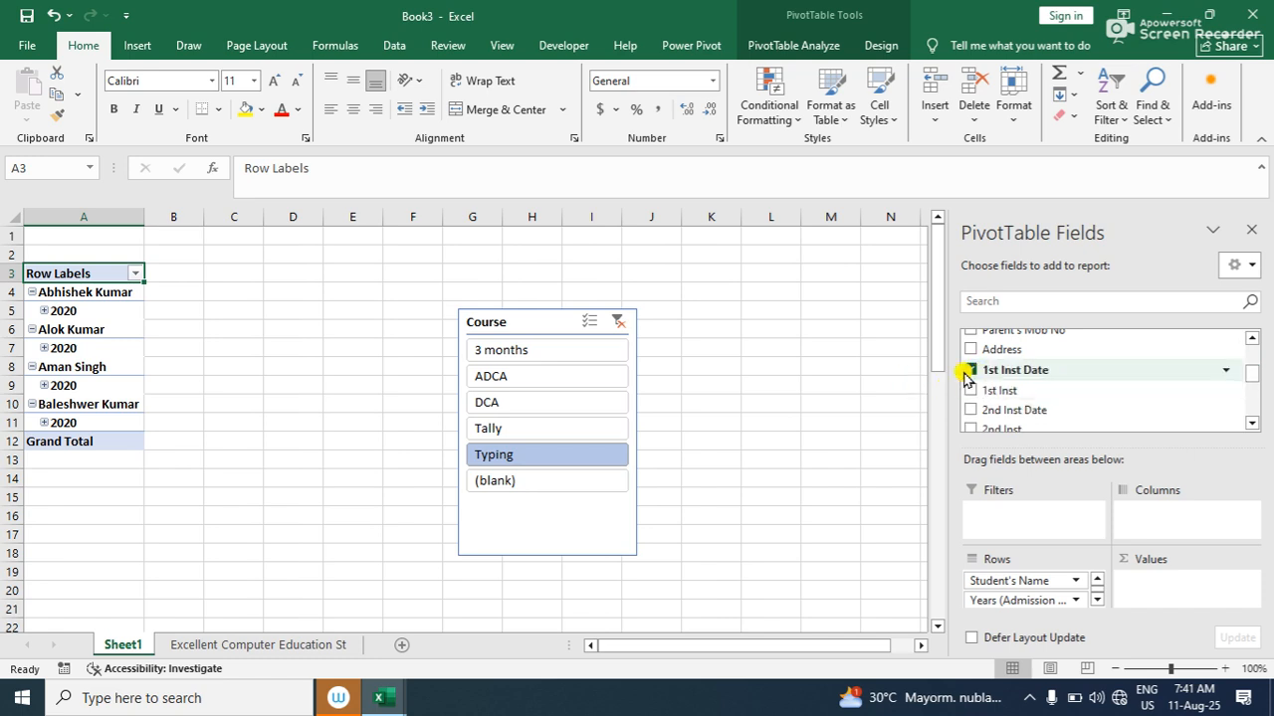
# Filter the pivot table with the Course slicer in turn by DCA, ADCA, Tally and DCA again
pyautogui.click(609, 403)
pyautogui.click(603, 379)
pyautogui.click(599, 425)
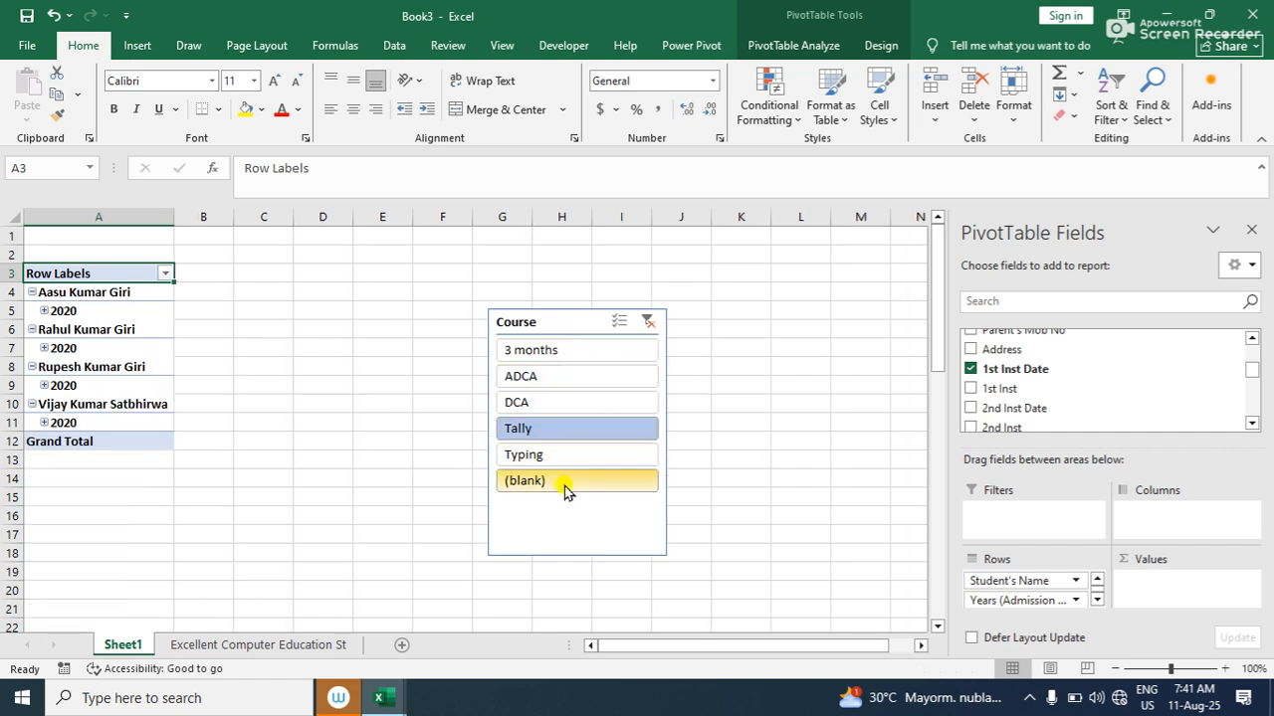
pyautogui.click(578, 405)
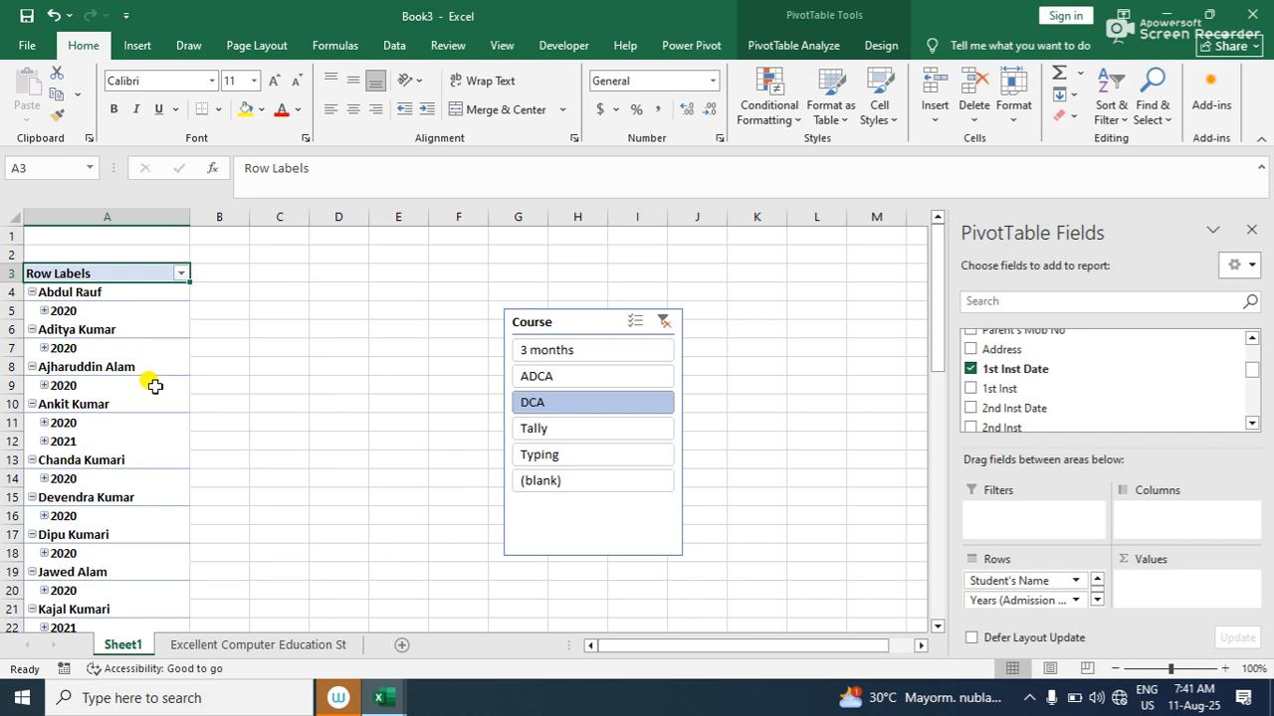
# Replace the 1st Inst Date field with Address in the pivot table and filter by Tally, ADCA and 3 months
pyautogui.click(970, 349)
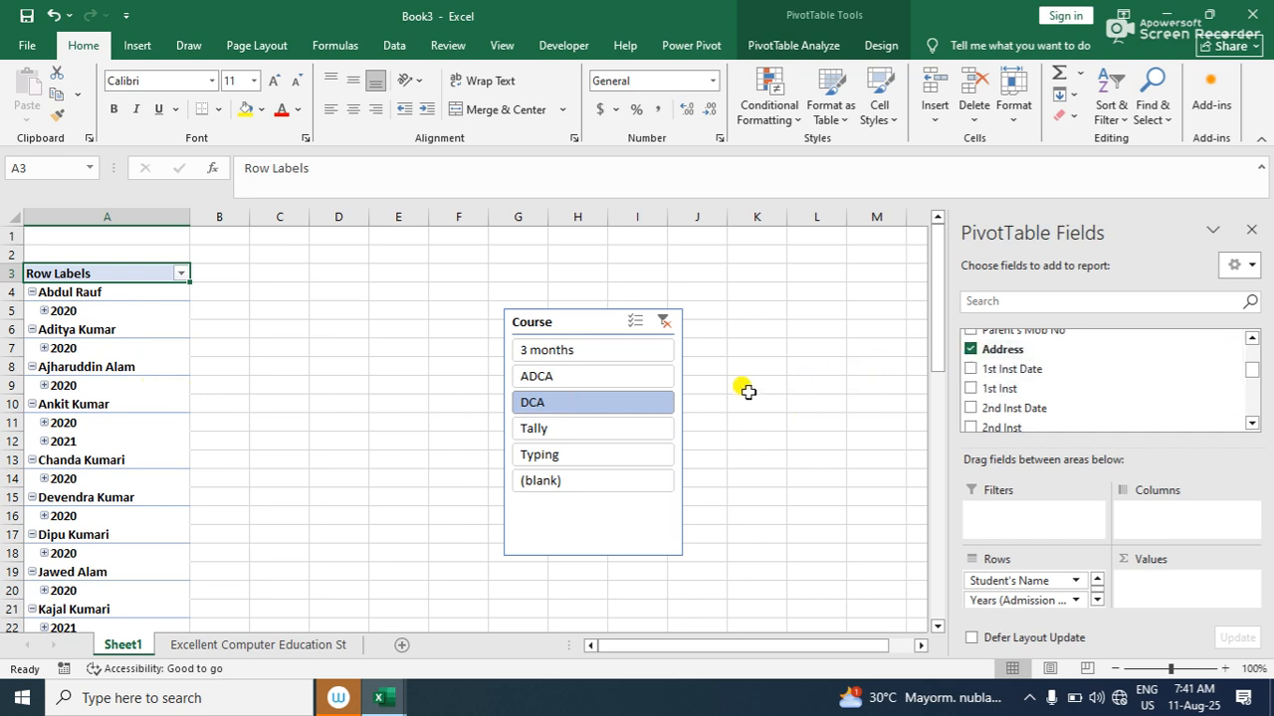
pyautogui.click(620, 426)
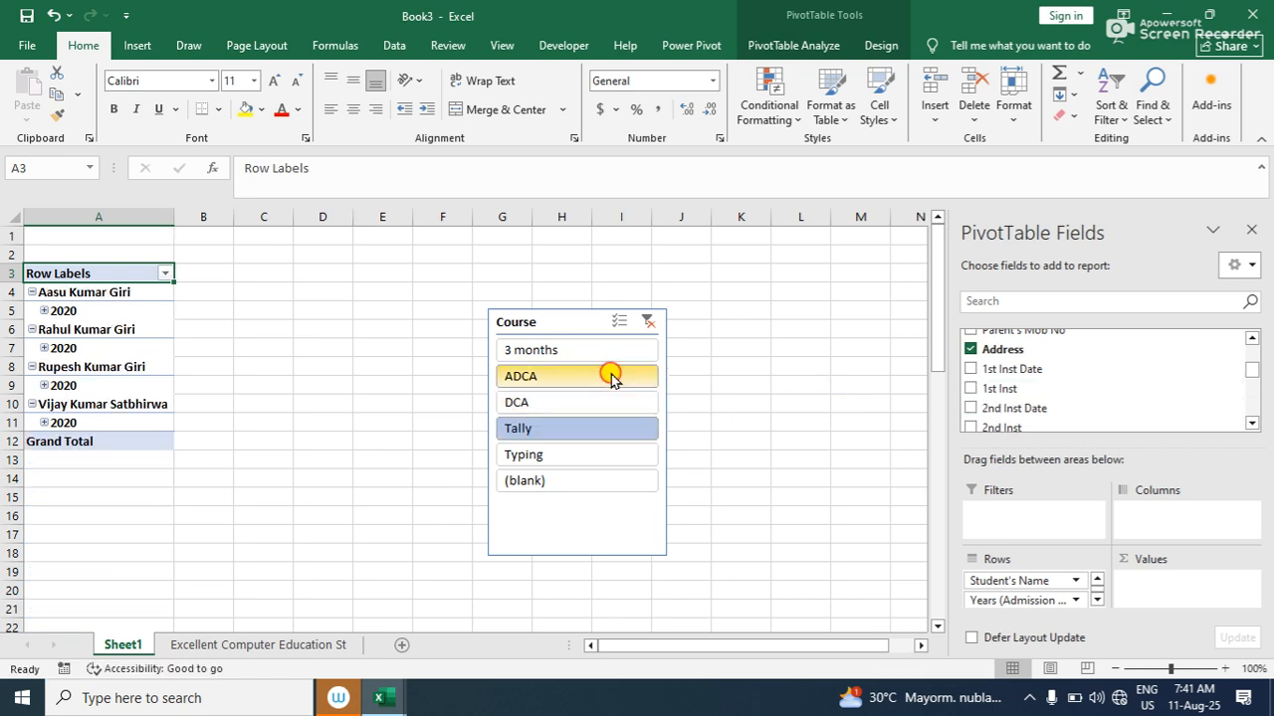
pyautogui.click(612, 378)
pyautogui.click(607, 354)
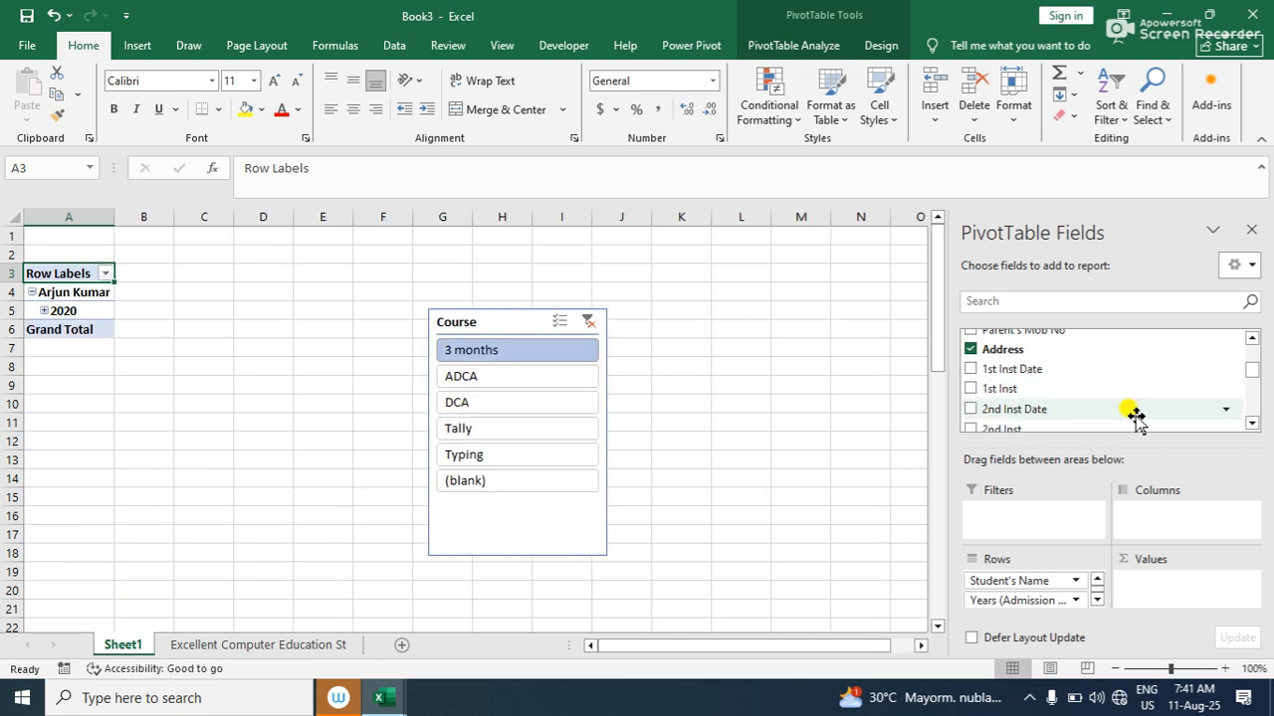
# Filter the pivot table by the DCA course and then by Tally
pyautogui.scroll(3, 1244, 368)
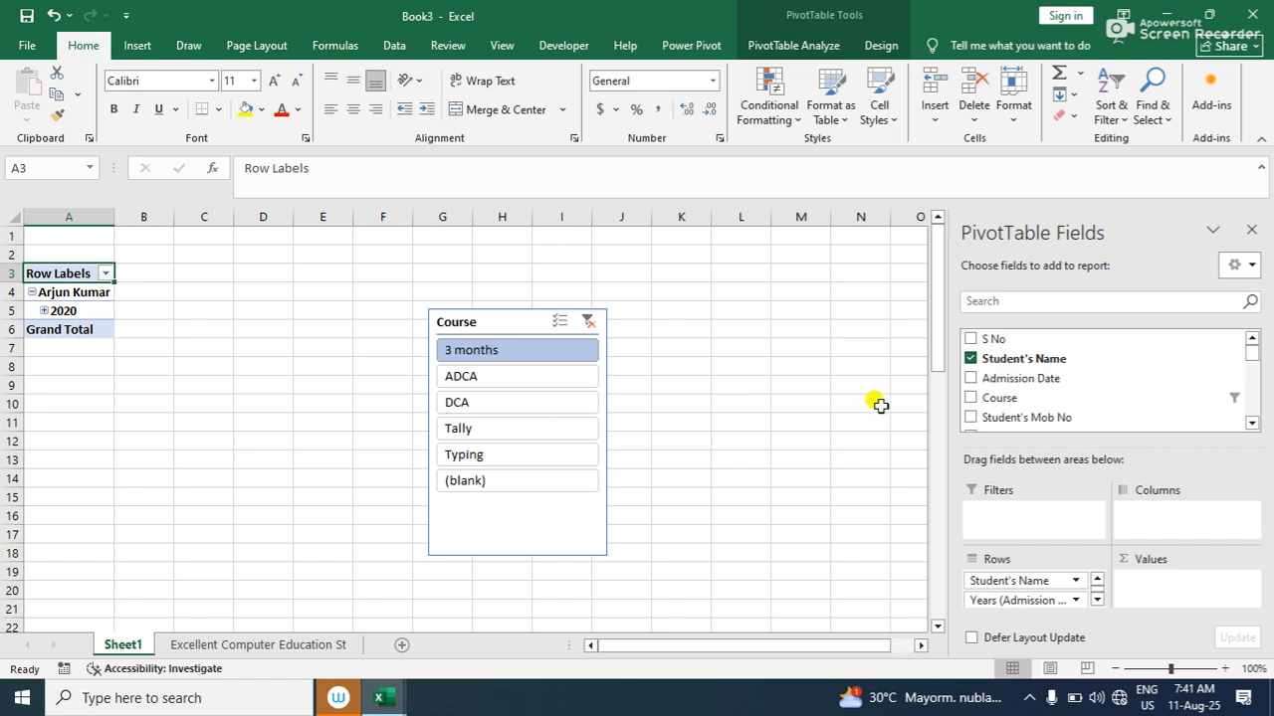
pyautogui.click(479, 408)
pyautogui.click(464, 437)
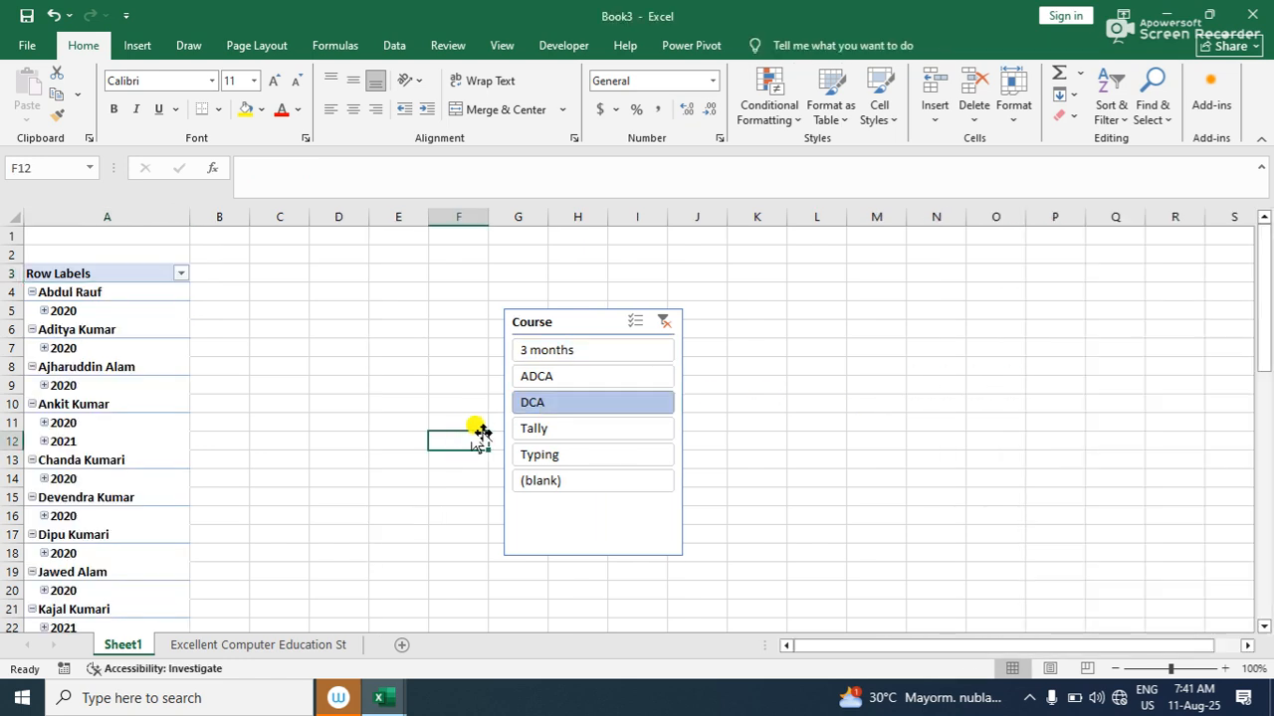
pyautogui.click(532, 429)
# Remove the Address field from the pivot table and delete the Course slicer
pyautogui.click(134, 383)
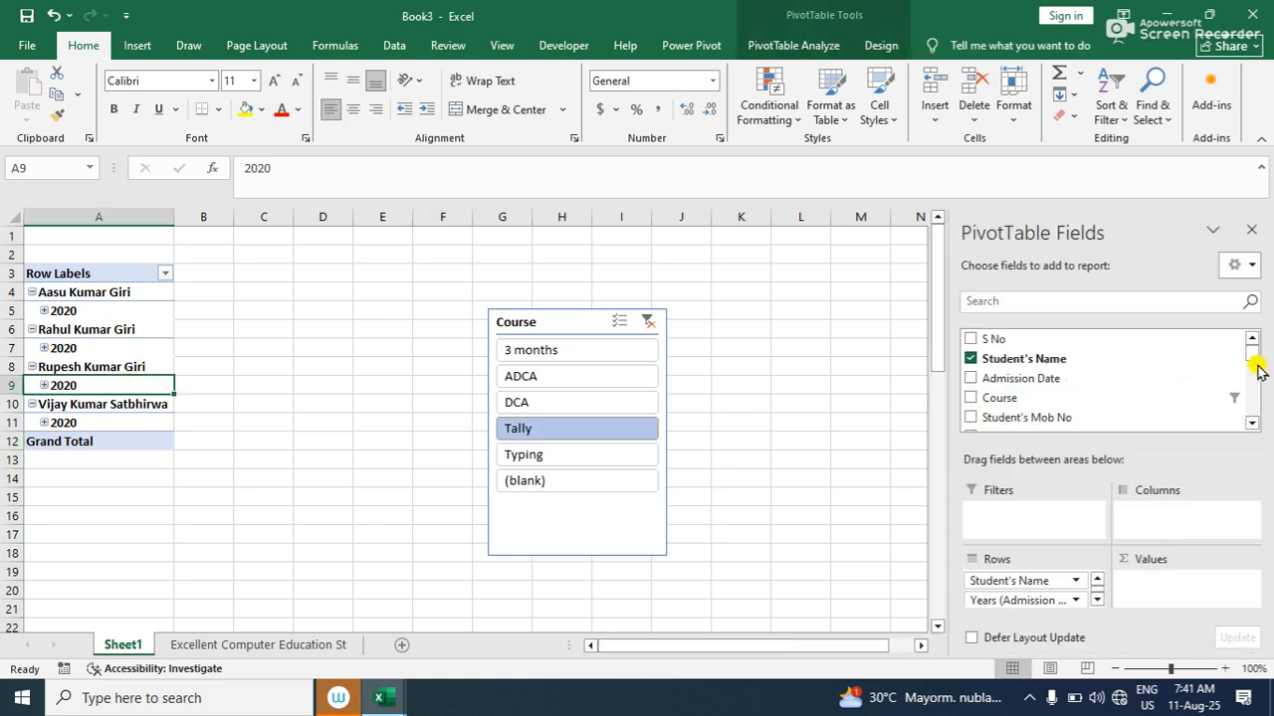
pyautogui.click(1252, 423)
pyautogui.click(1252, 423)
pyautogui.click(1252, 423)
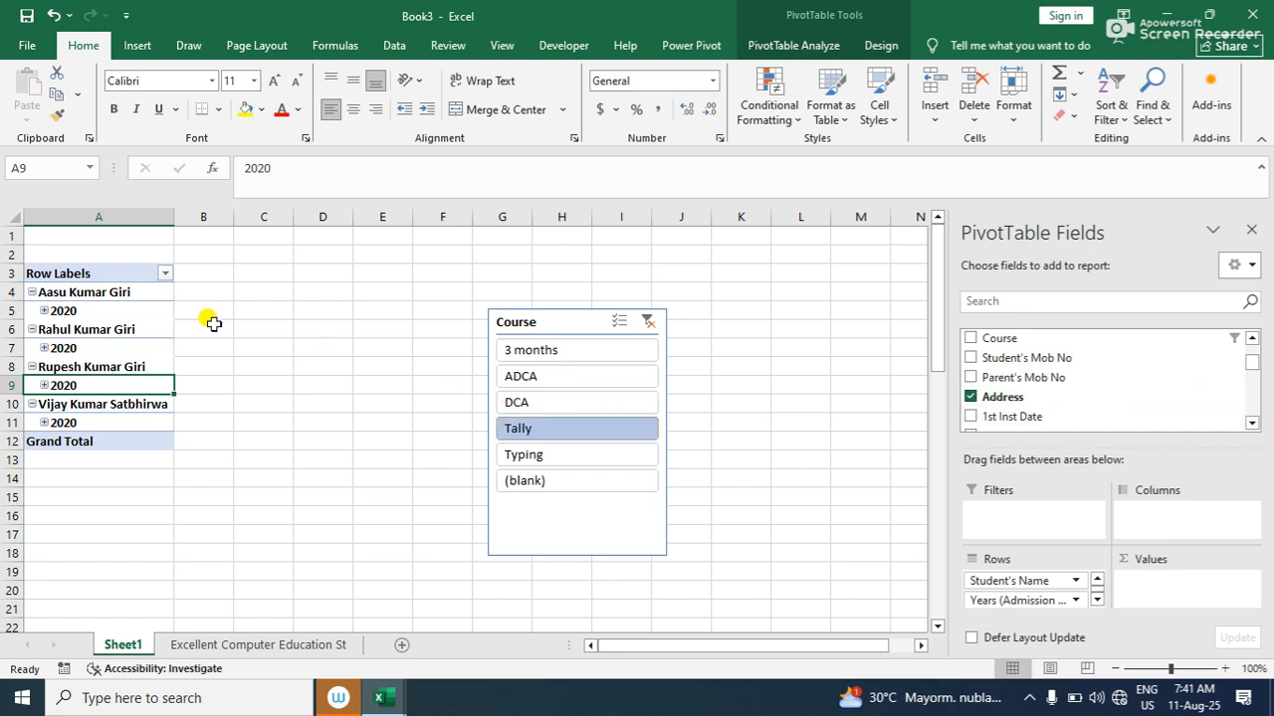
pyautogui.click(165, 277)
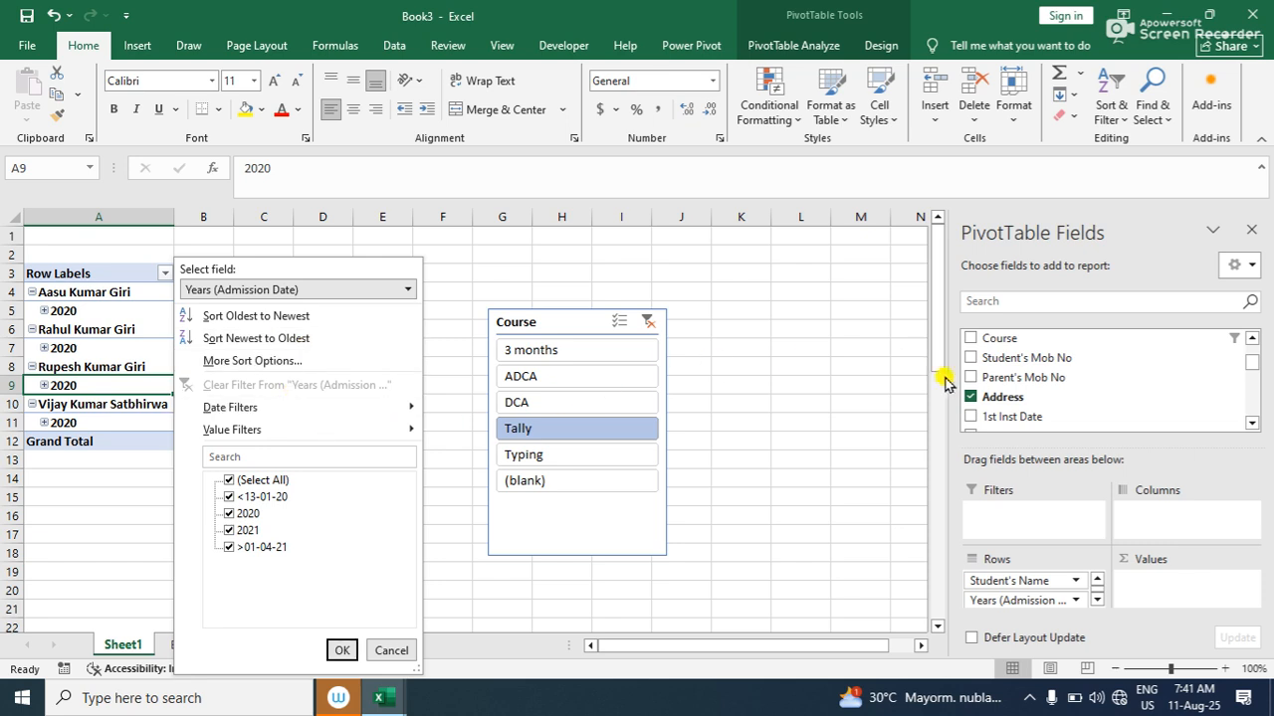
pyautogui.click(972, 398)
pyautogui.click(521, 316)
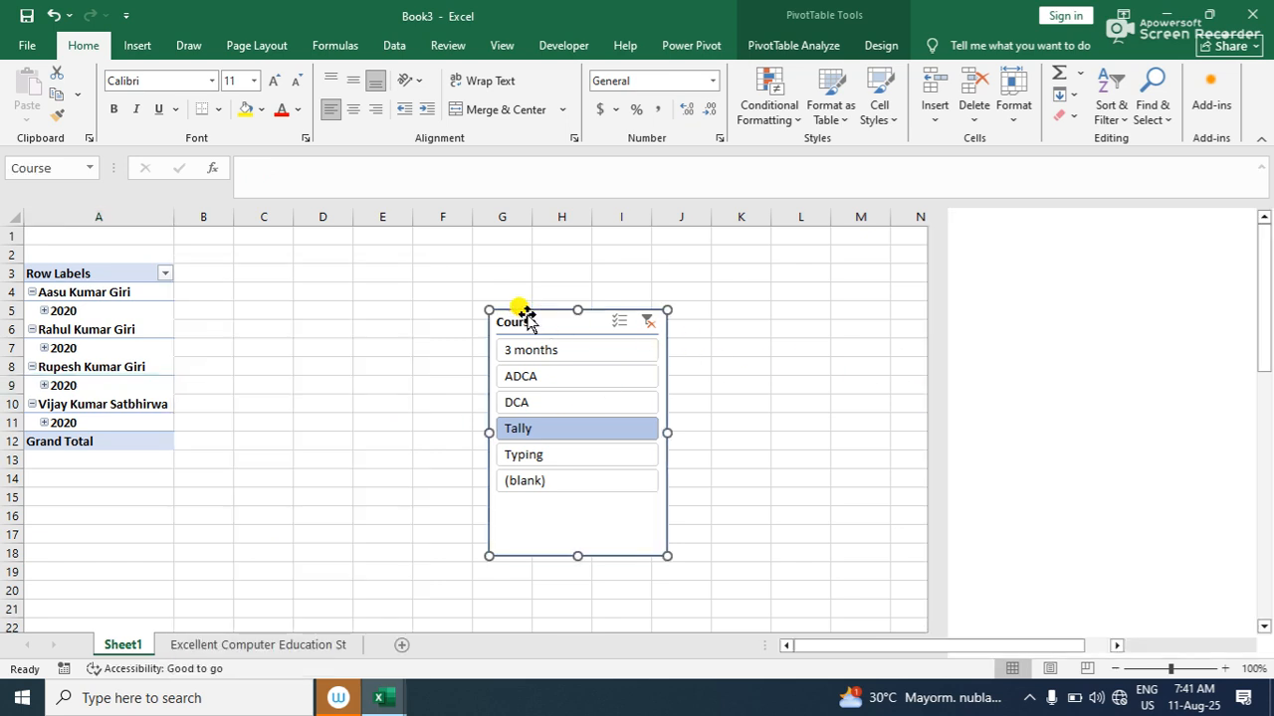
pyautogui.press('Delete')
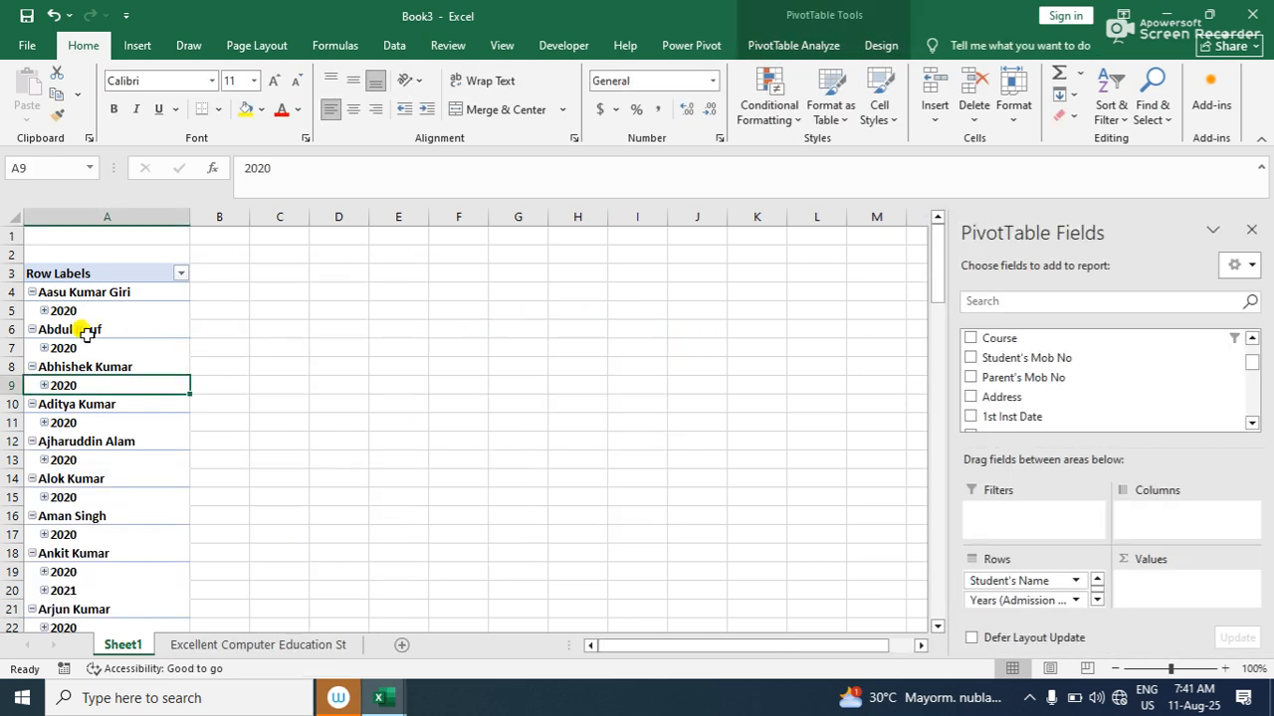
# Remove Student's Name and all Years, Quarters and Months groupings of Admission Date and 1st Inst Date from the pivot table
pyautogui.moveTo(1251, 364); pyautogui.dragTo(1250, 345)
pyautogui.click(970, 358)
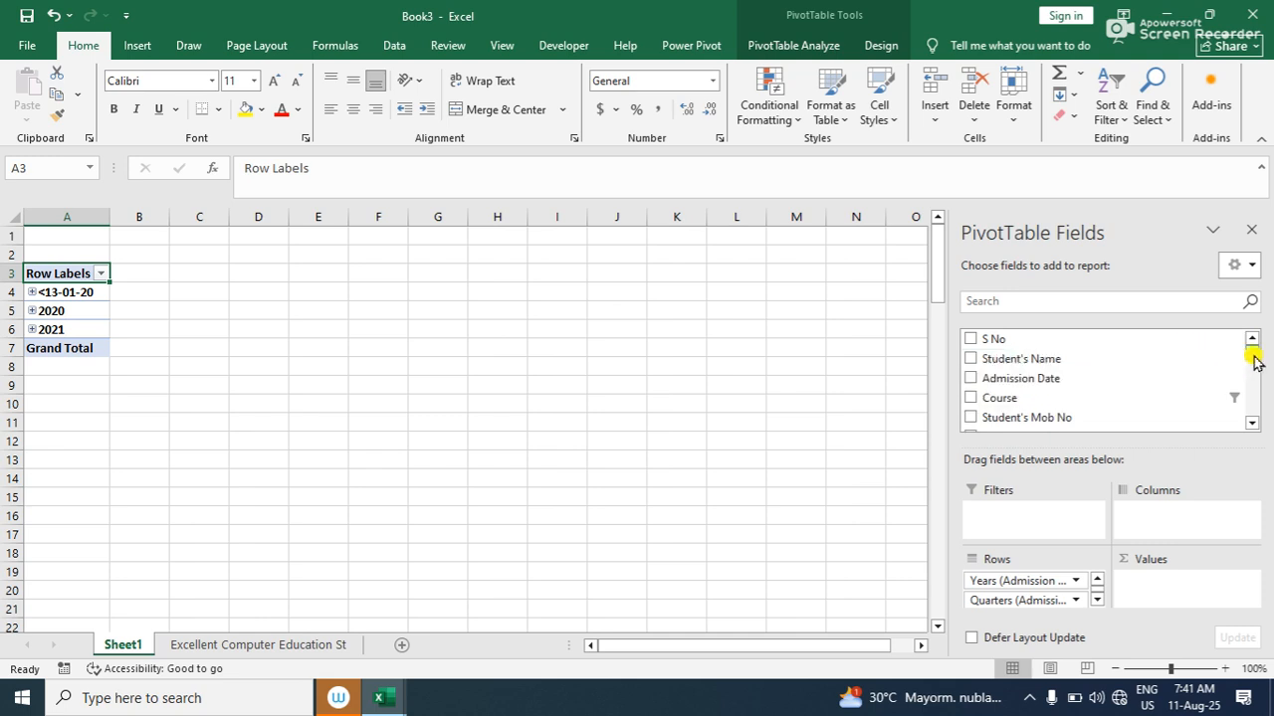
pyautogui.moveTo(1253, 355); pyautogui.dragTo(1260, 448)
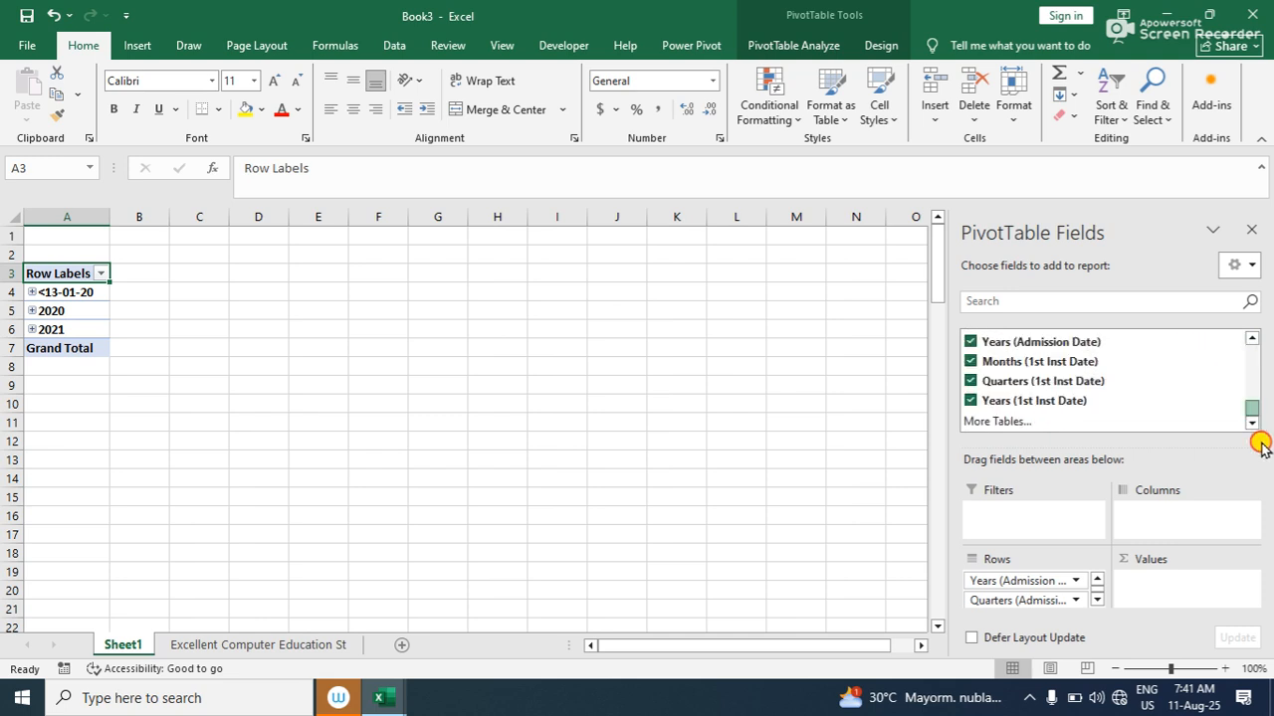
pyautogui.click(972, 401)
pyautogui.click(970, 381)
pyautogui.click(970, 362)
pyautogui.click(970, 343)
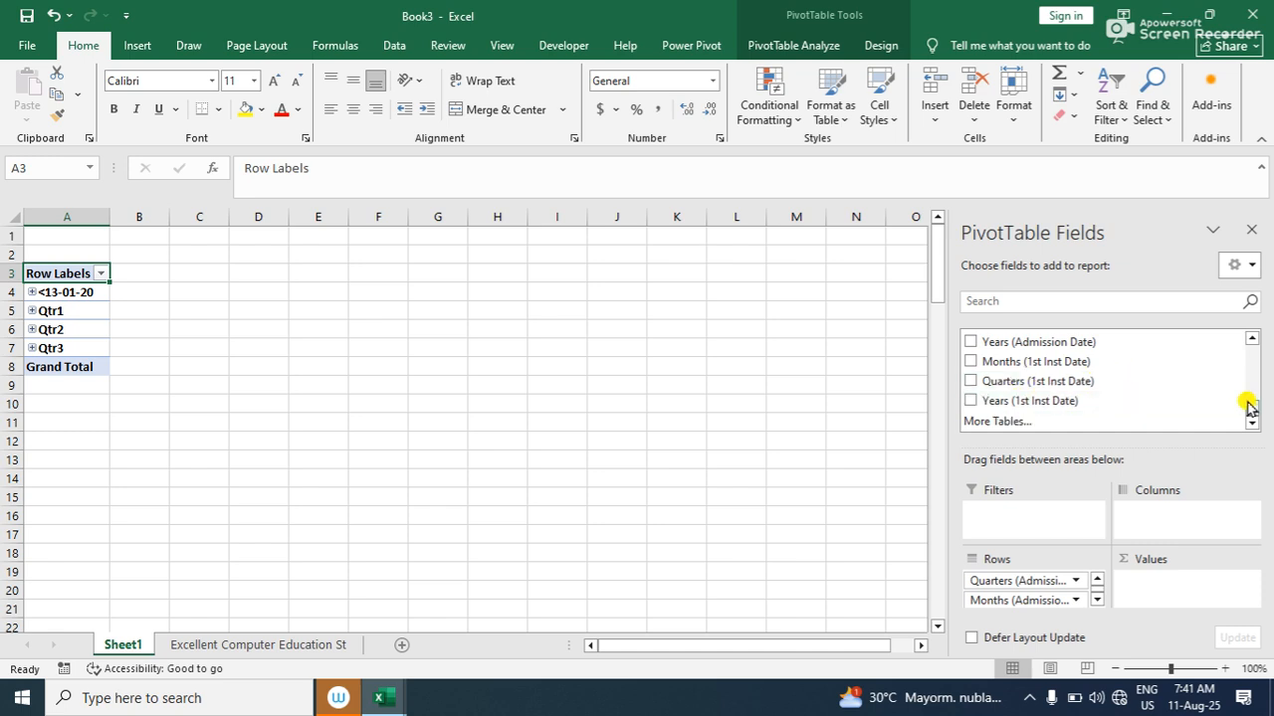
pyautogui.scroll(1, 1246, 403)
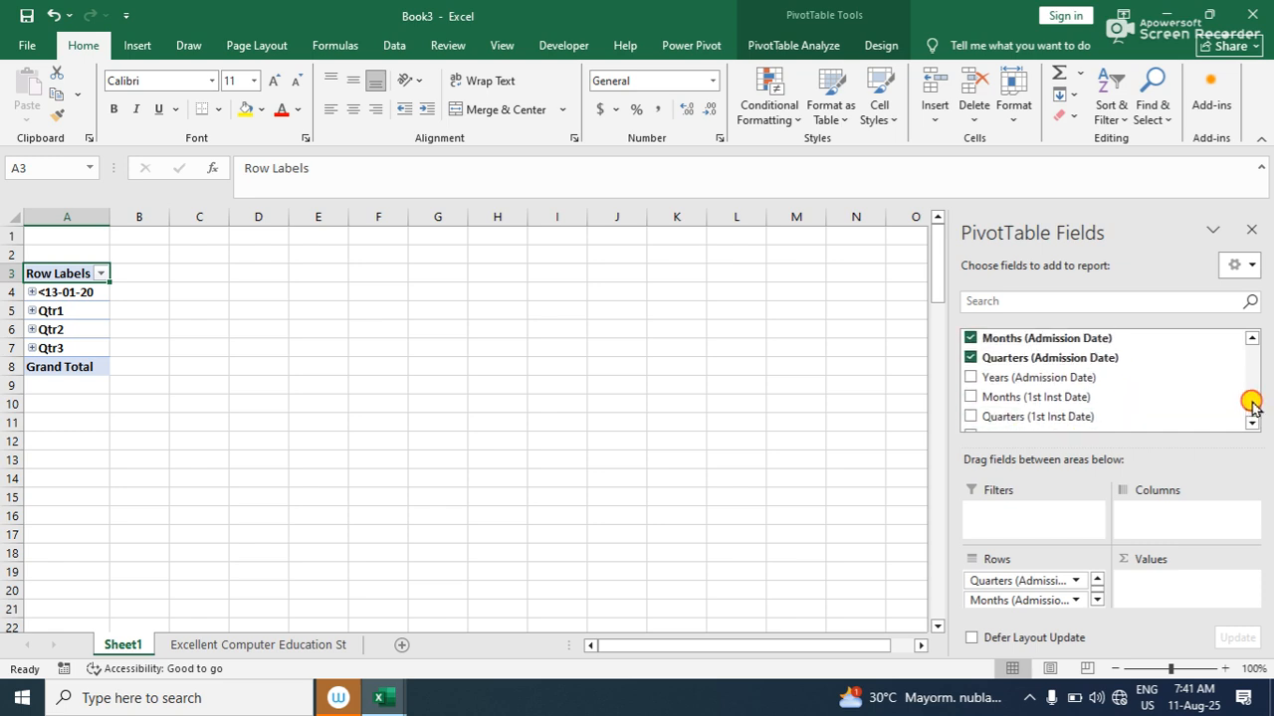
pyautogui.click(970, 364)
pyautogui.click(970, 344)
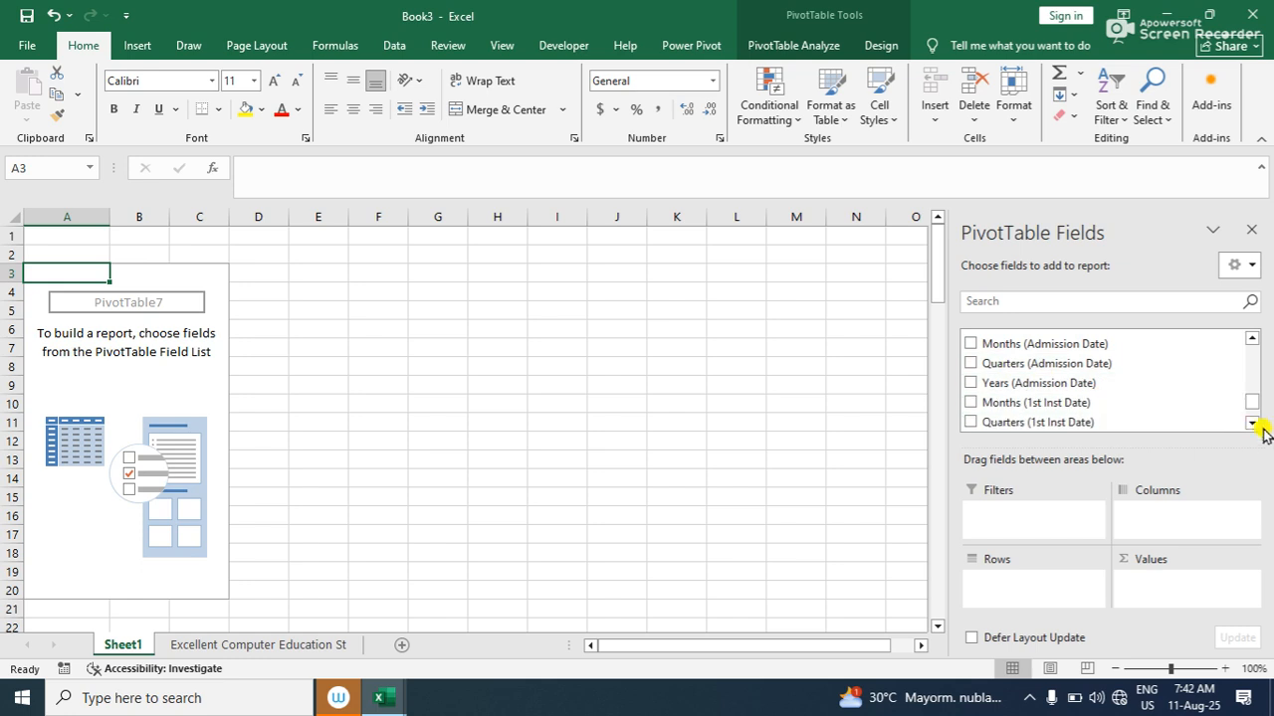
# Add the Student's Name and Address fields to the emptied pivot table's rows
pyautogui.moveTo(1250, 408); pyautogui.dragTo(1243, 347)
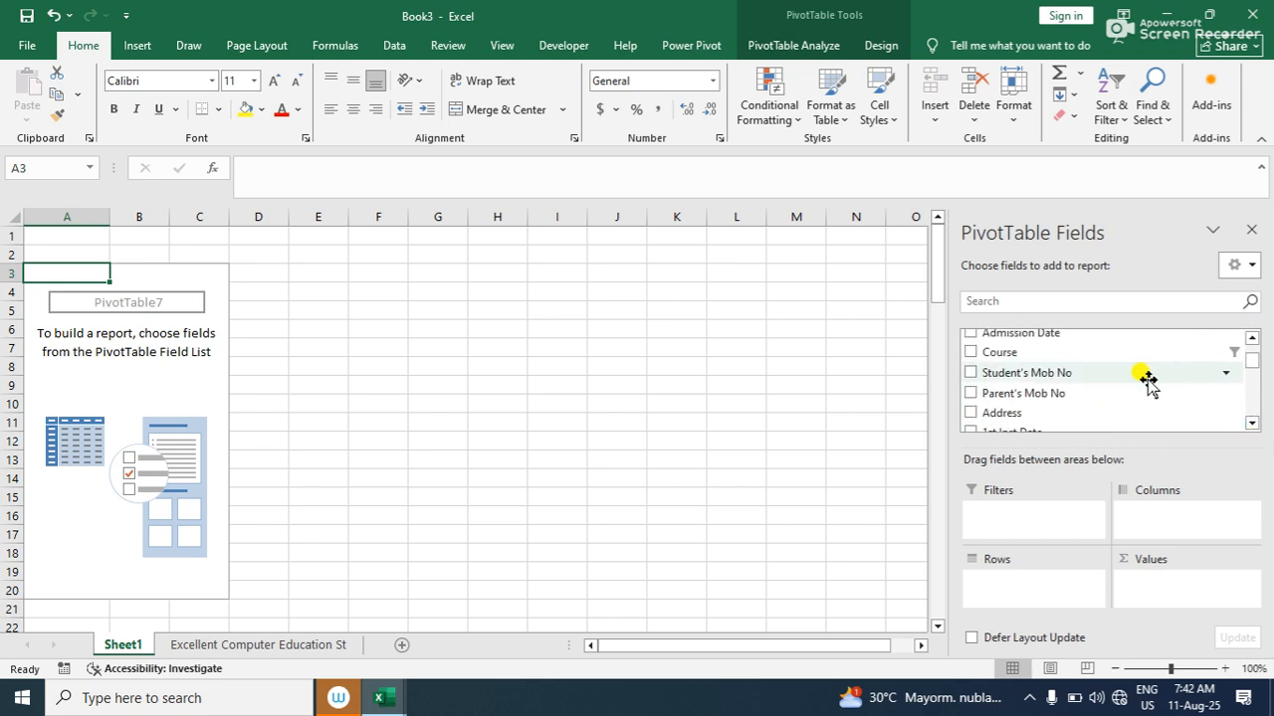
pyautogui.scroll(1, 1144, 375)
pyautogui.click(970, 358)
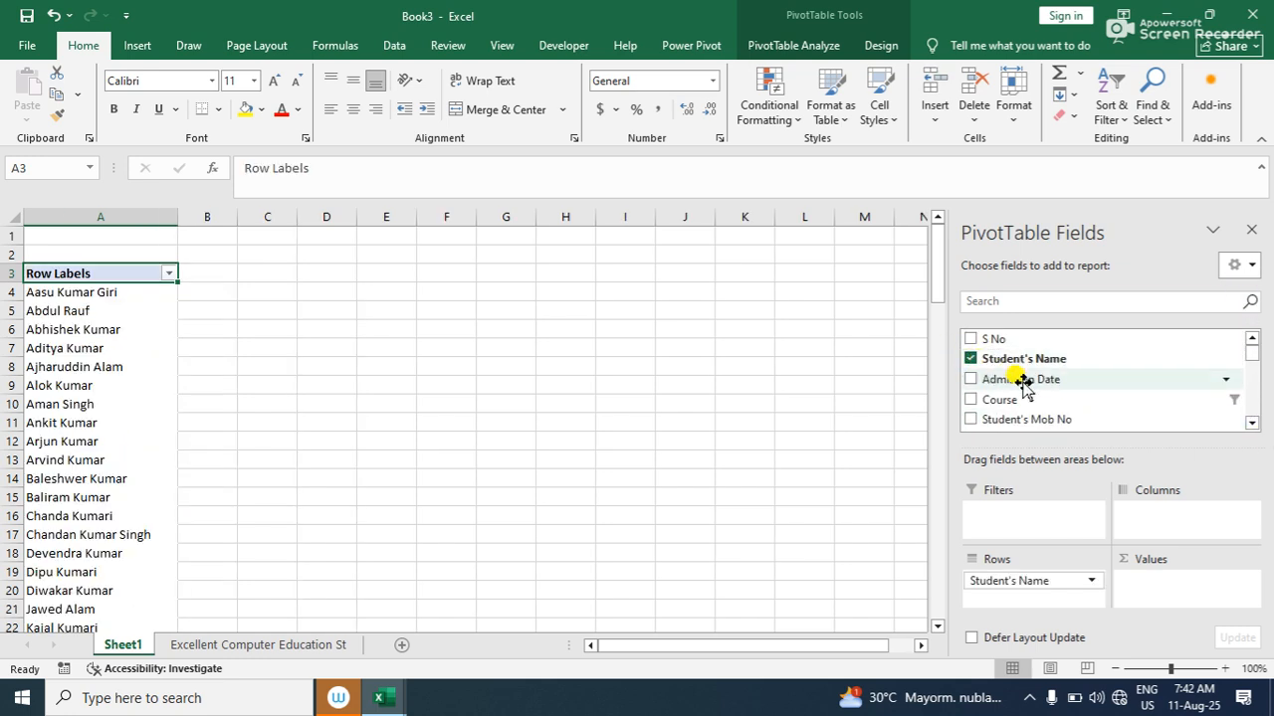
pyautogui.moveTo(1250, 354); pyautogui.dragTo(1248, 369)
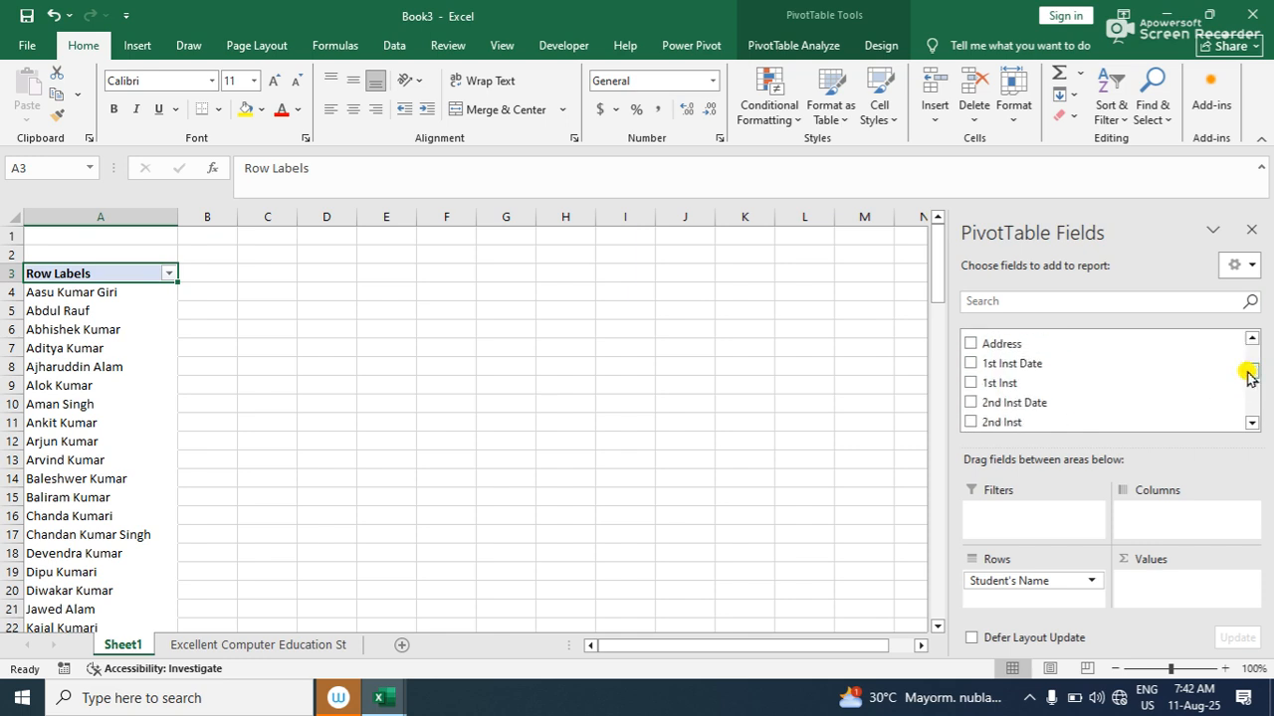
pyautogui.click(971, 345)
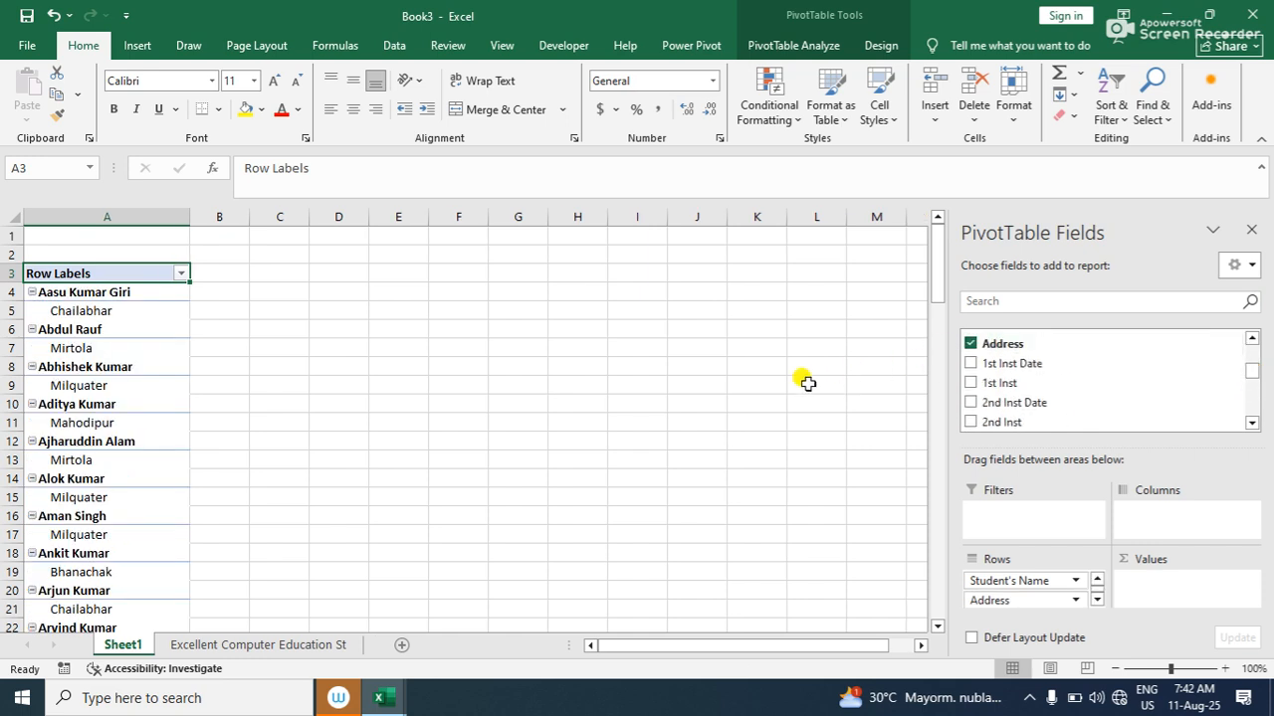
# Insert a slicer for the Student's Name field of the pivot table
pyautogui.click(115, 338)
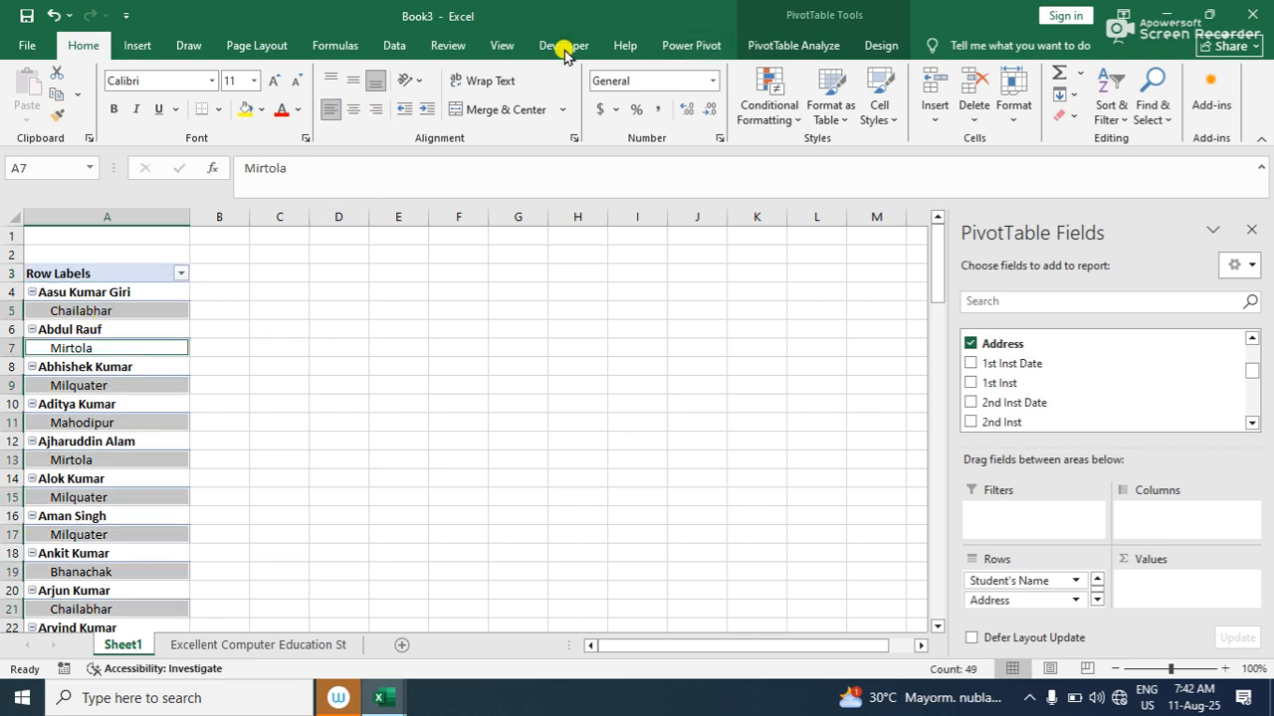
pyautogui.click(137, 44)
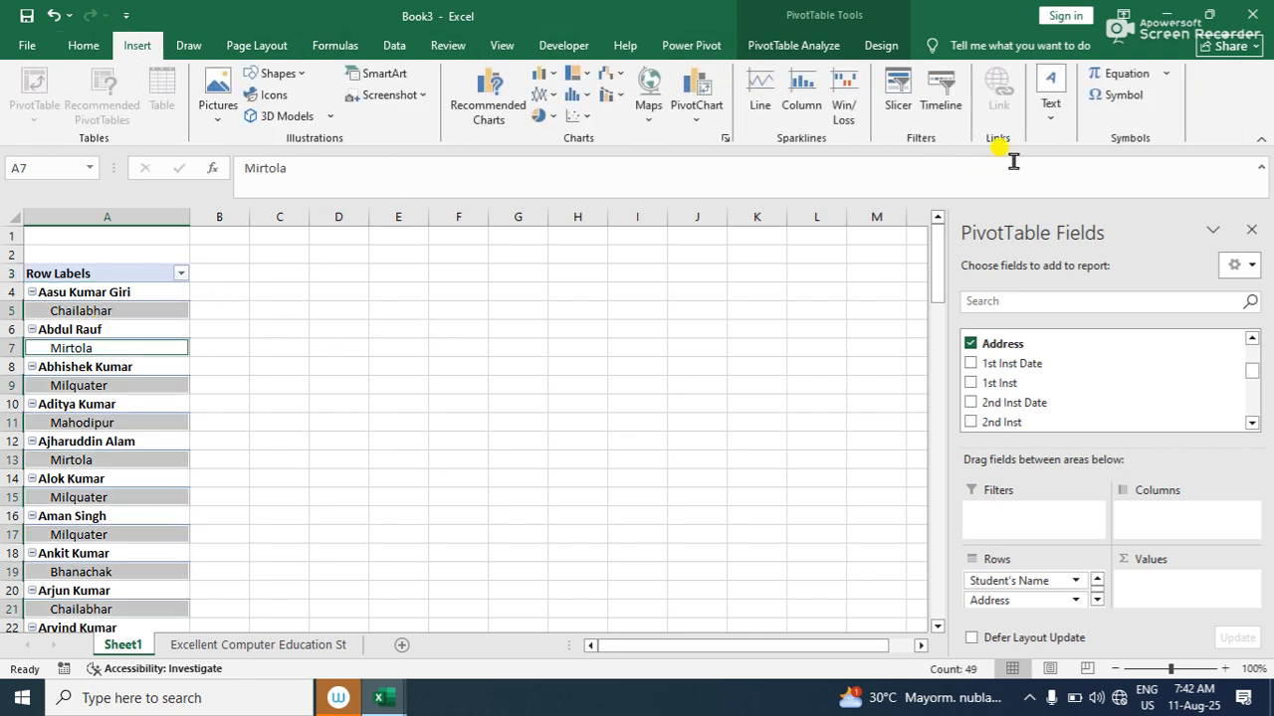
pyautogui.click(898, 94)
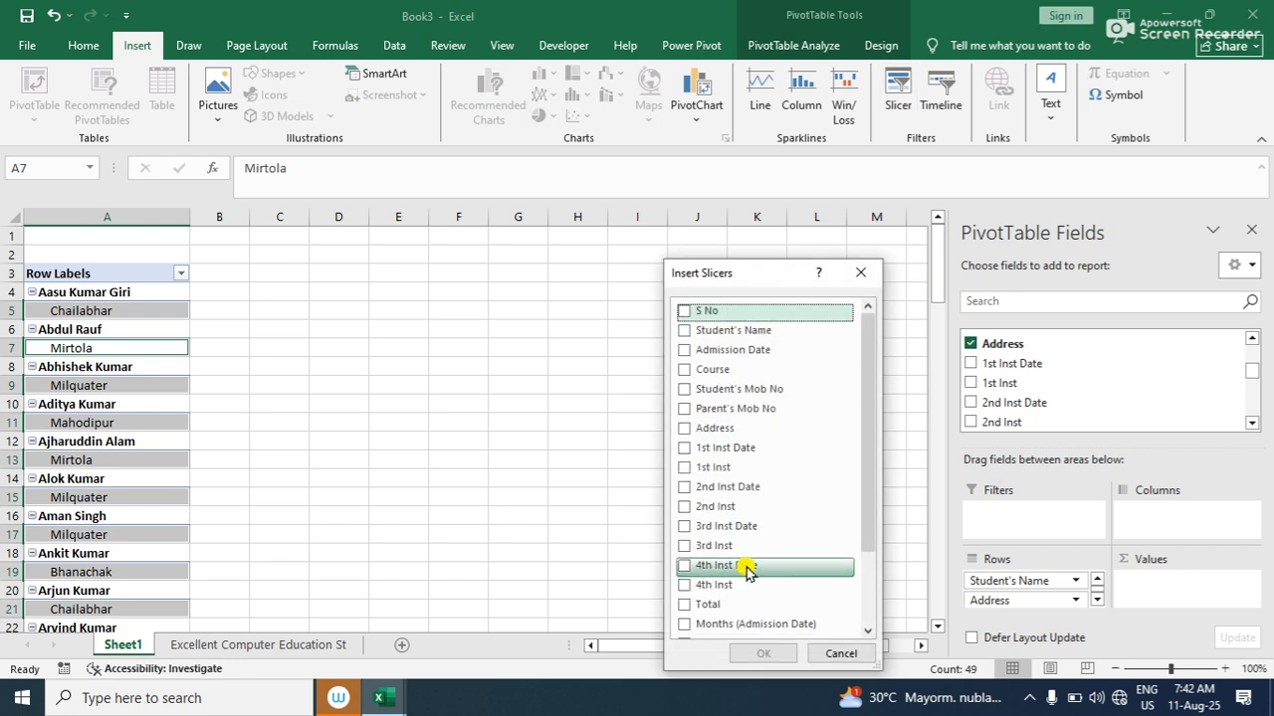
pyautogui.scroll(-2, 767, 560)
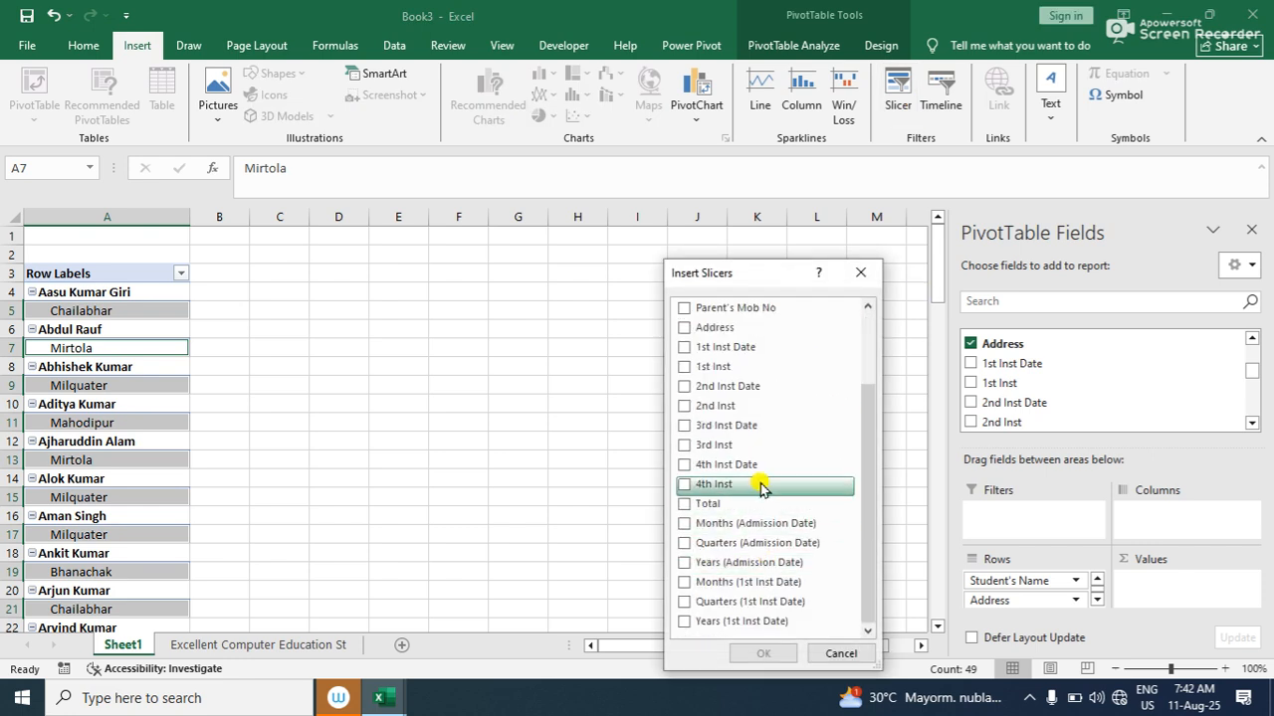
pyautogui.scroll(2, 737, 398)
pyautogui.click(683, 336)
pyautogui.click(762, 653)
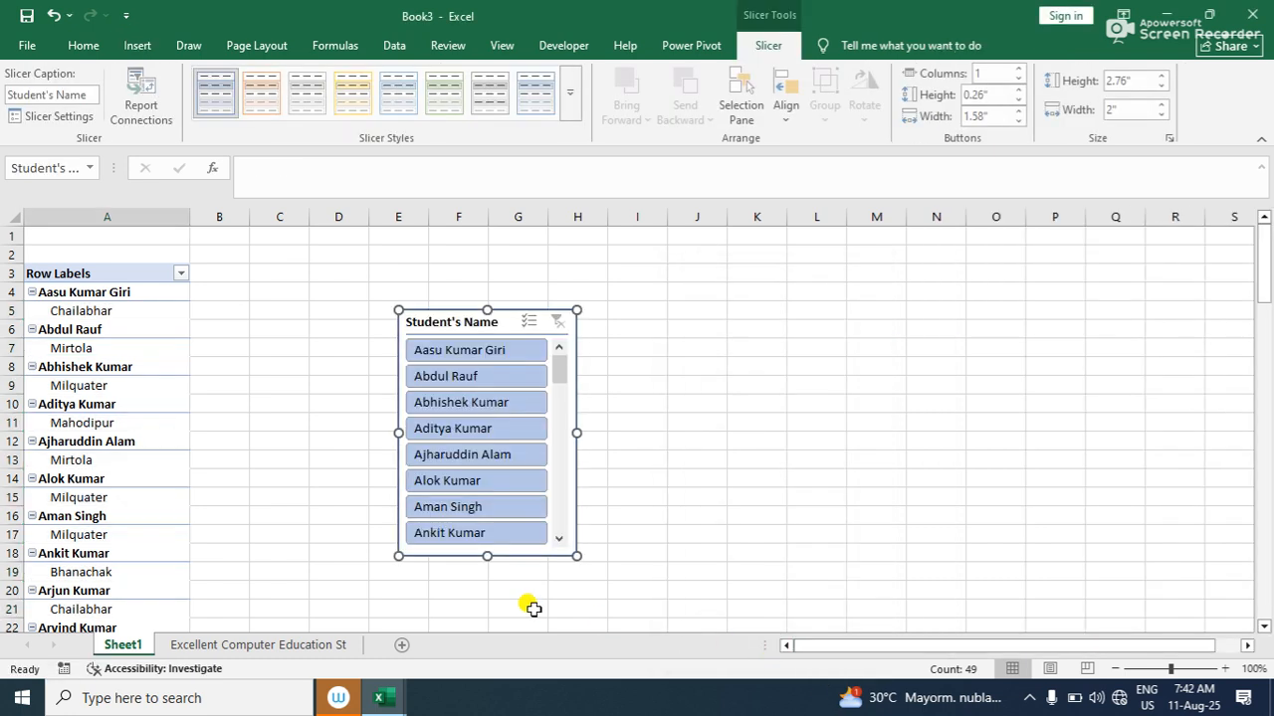
# Filter the pivot table by several individual students in turn with the Student's Name slicer
pyautogui.click(454, 375)
pyautogui.click(463, 429)
pyautogui.click(457, 459)
pyautogui.click(432, 484)
pyautogui.click(428, 509)
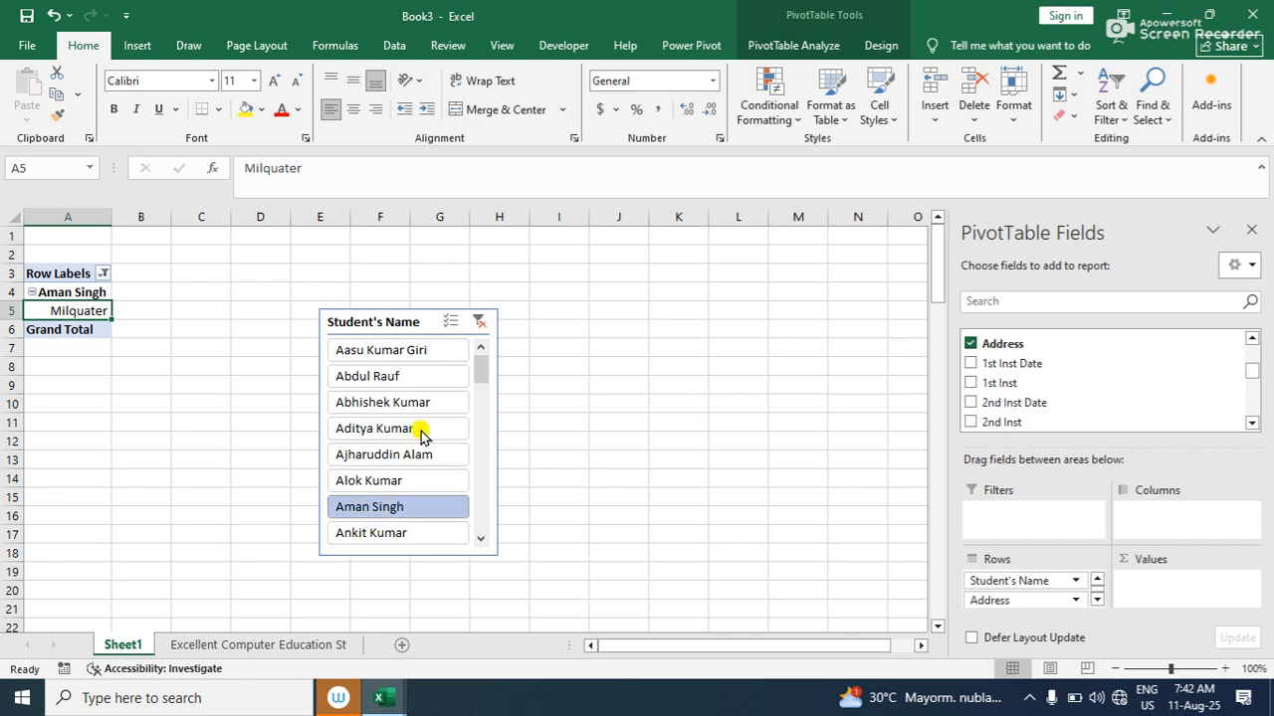
pyautogui.click(422, 379)
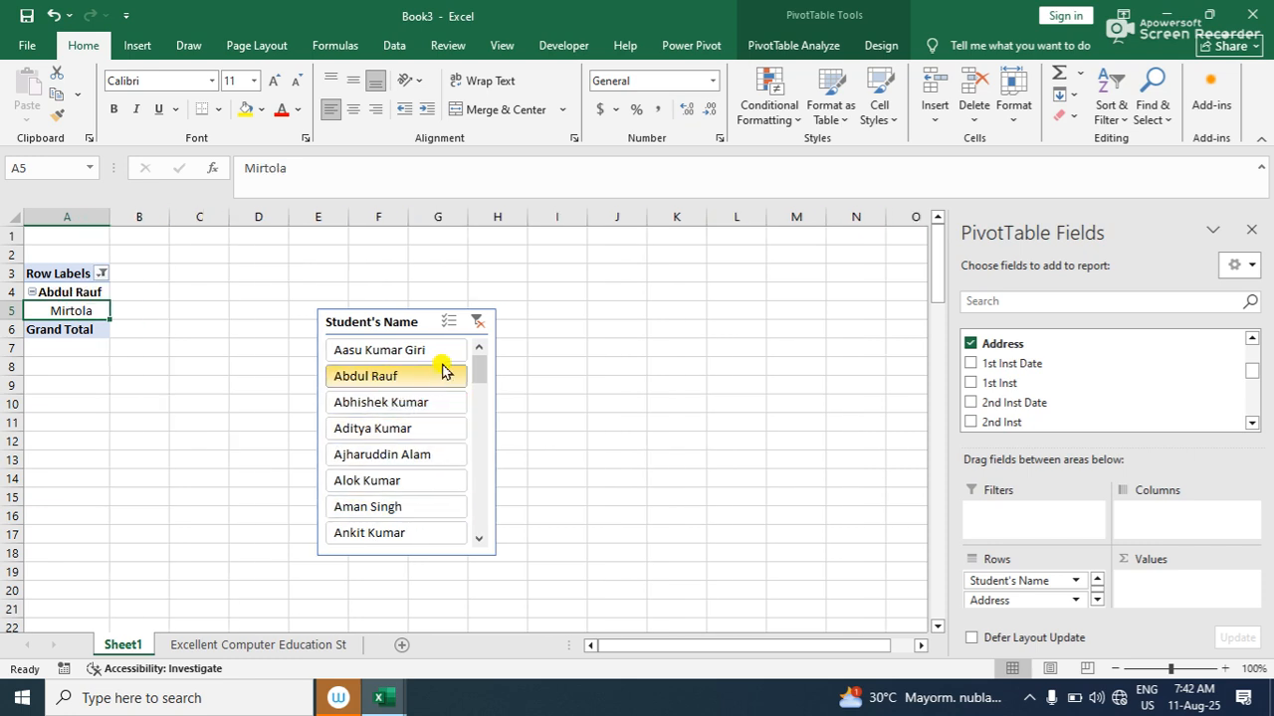
# Clear the student filter and delete the Student's Name slicer
pyautogui.click(477, 321)
pyautogui.click(474, 323)
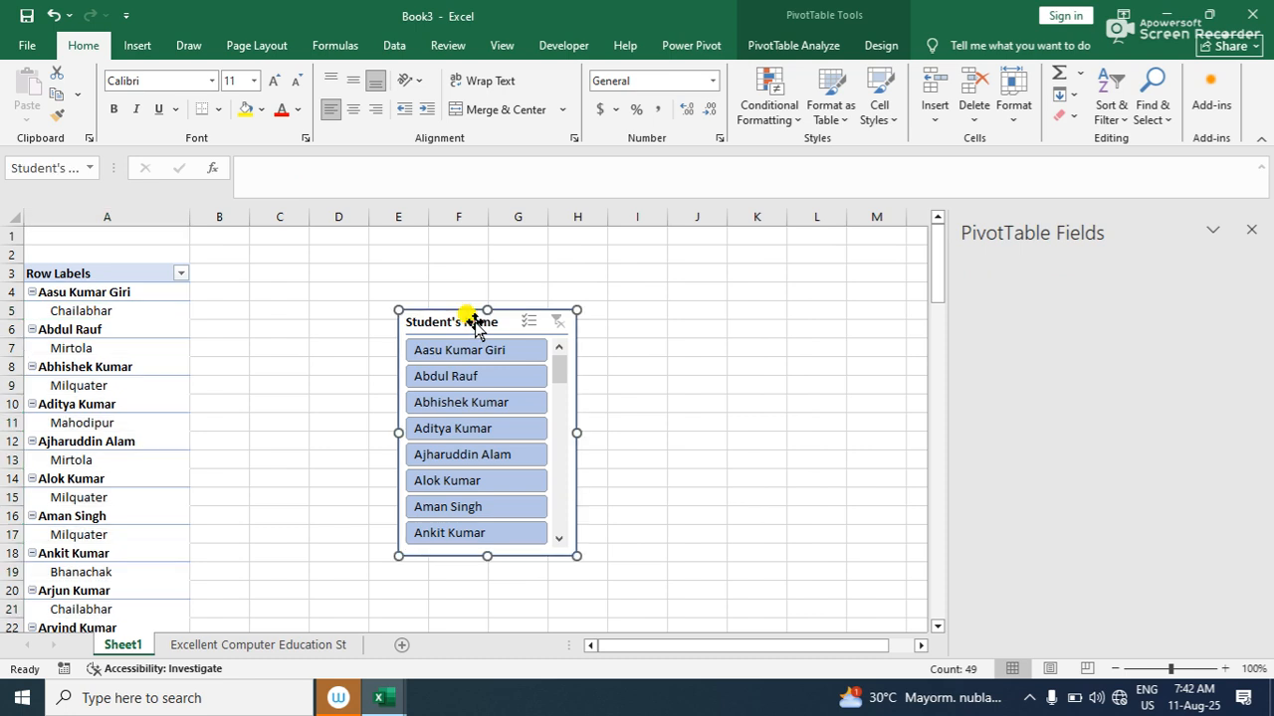
pyautogui.press('Delete')
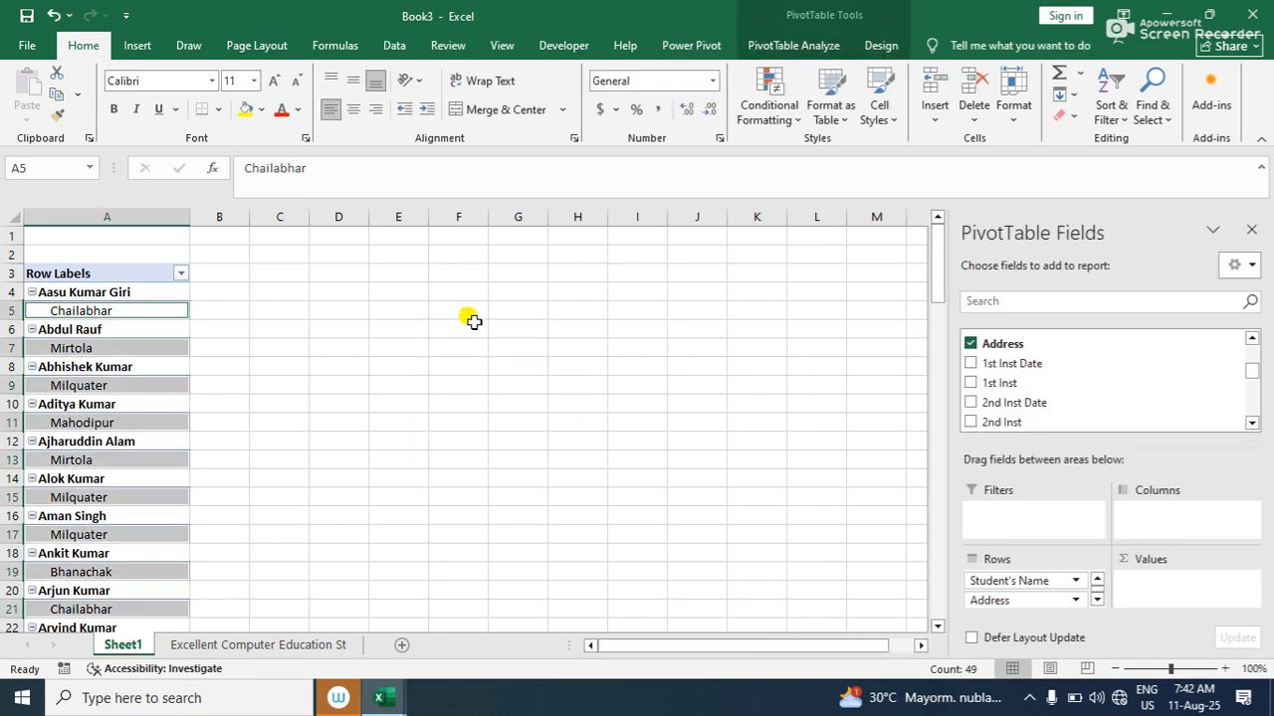
# Close the pivot field list and clear everything from Sheet1
pyautogui.click(1249, 230)
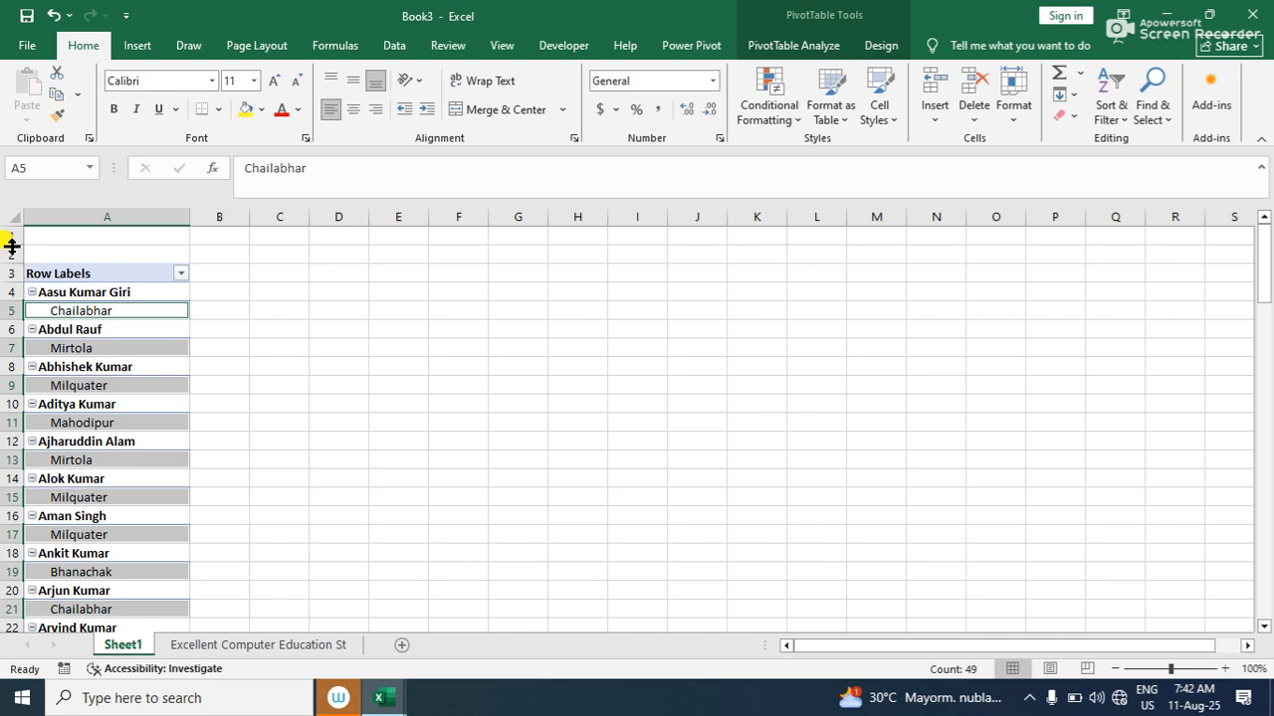
pyautogui.click(11, 213)
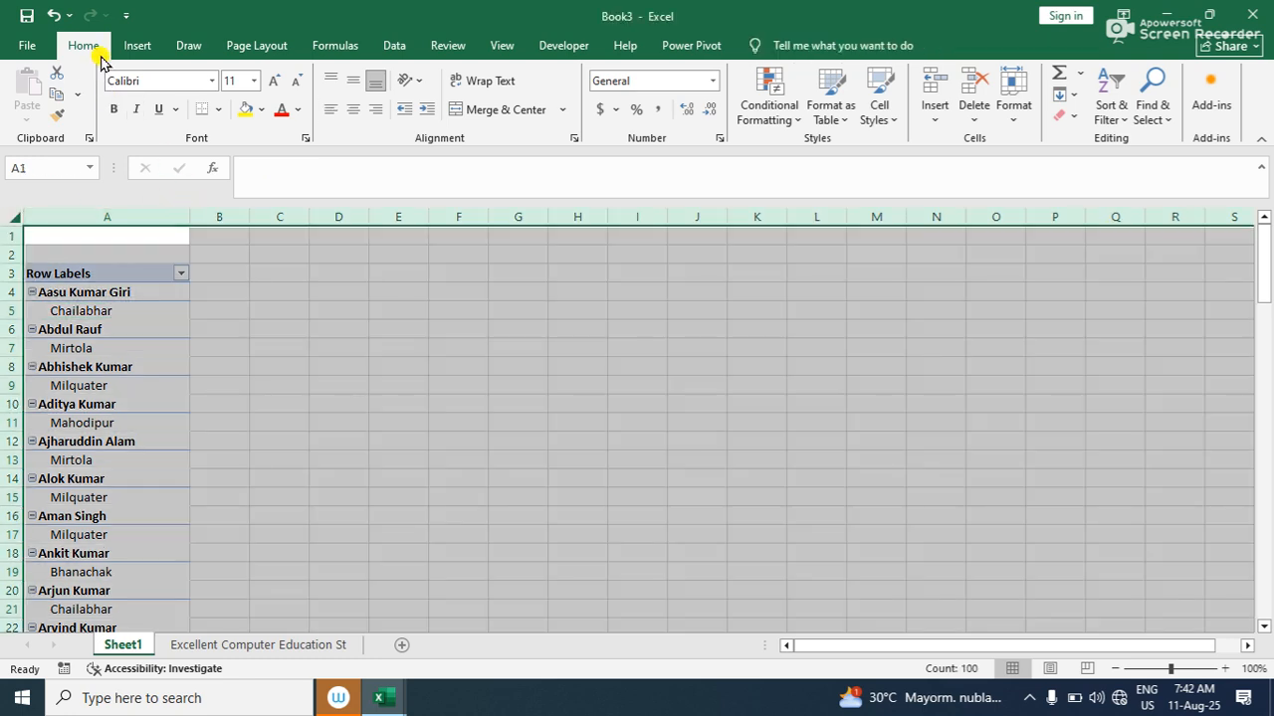
pyautogui.click(1065, 115)
pyautogui.click(1092, 142)
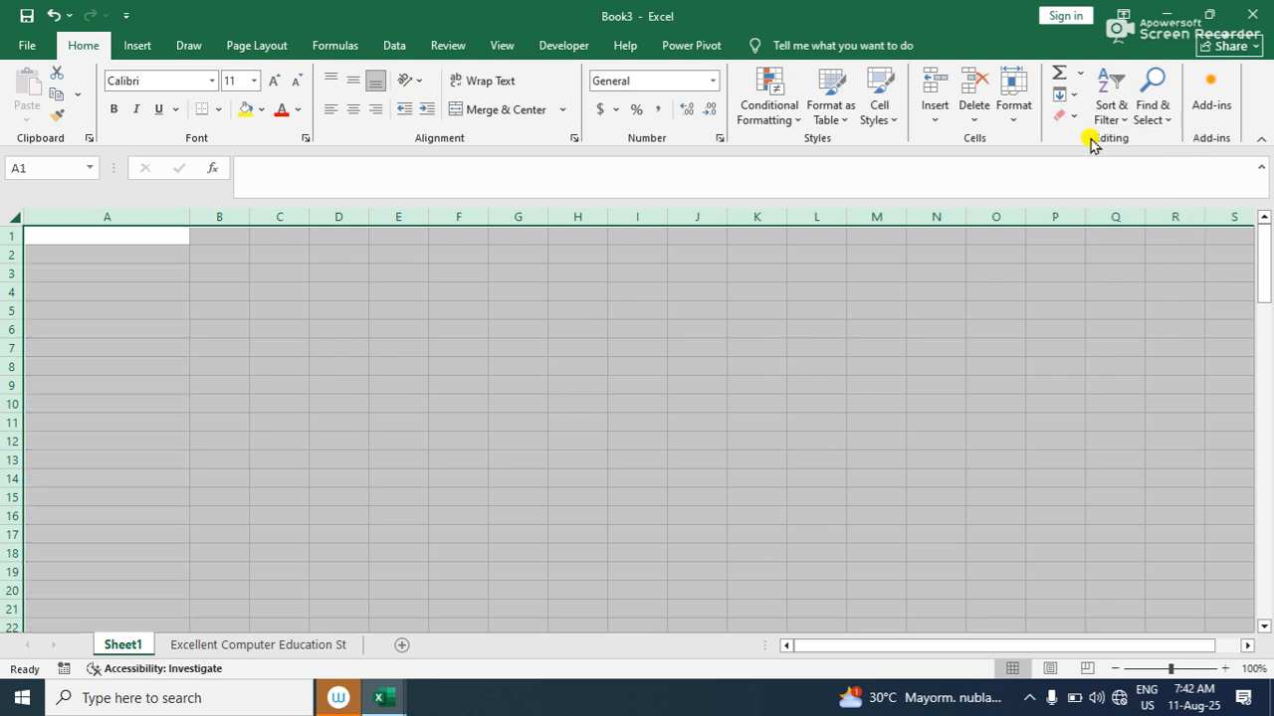
# Create a pivot table on a new worksheet from the Excellent Computer Education student admission table
pyautogui.click(119, 47)
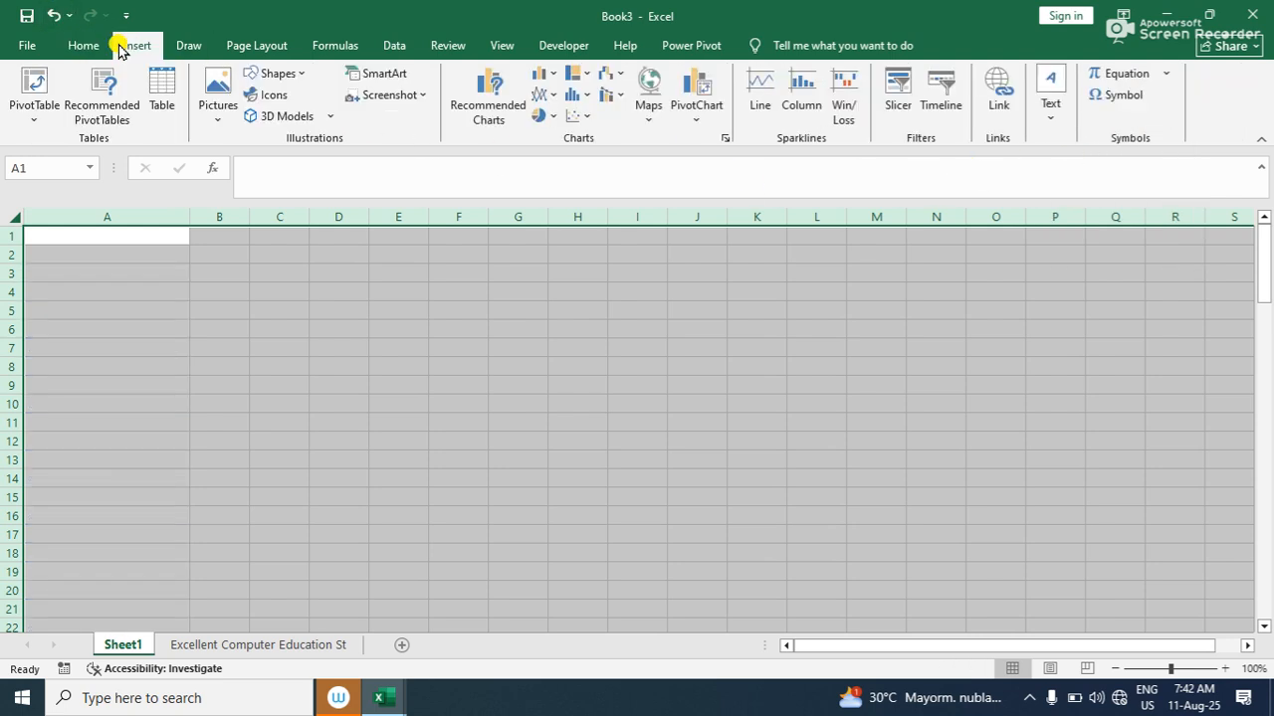
pyautogui.click(228, 645)
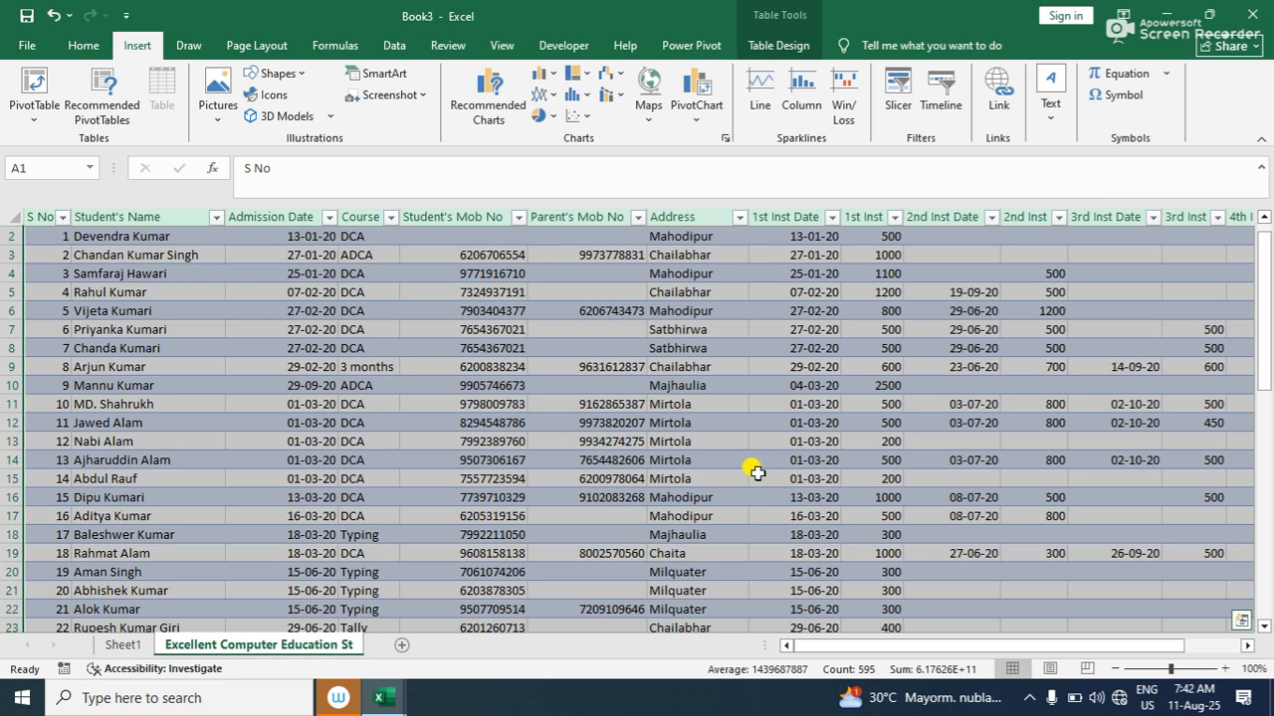
pyautogui.scroll(1, 756, 473)
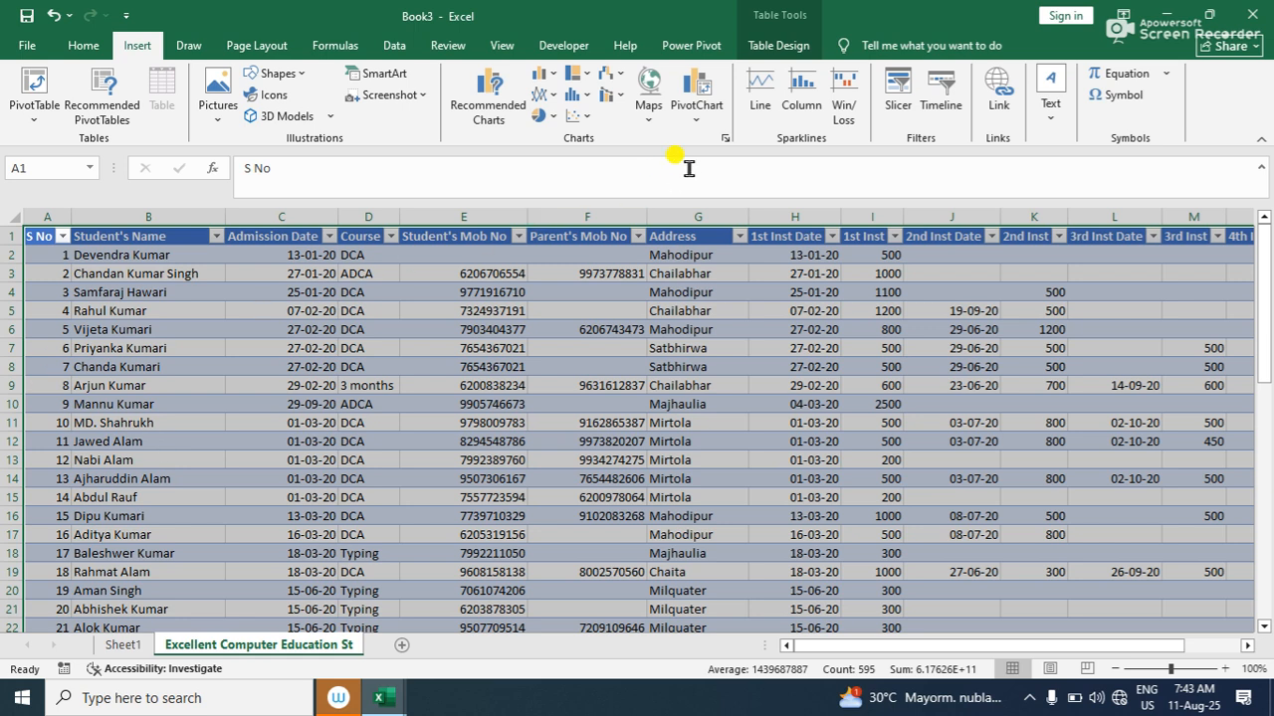
pyautogui.click(30, 87)
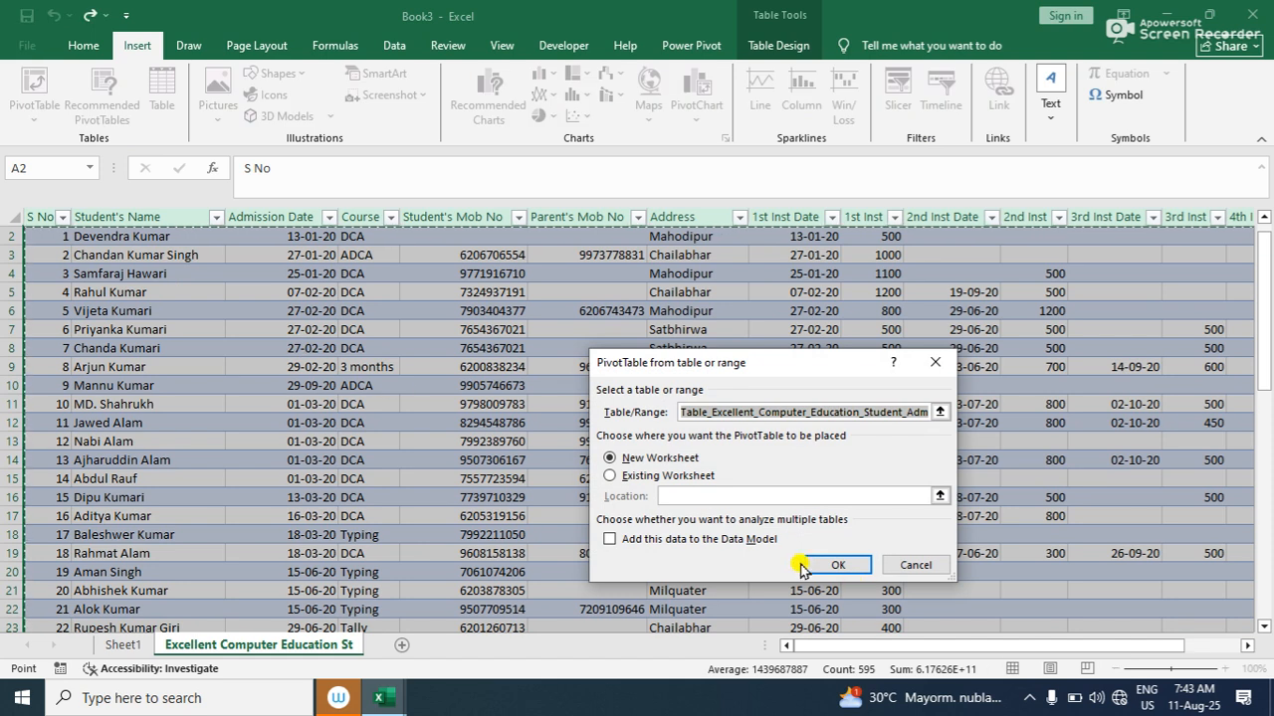
pyautogui.click(810, 563)
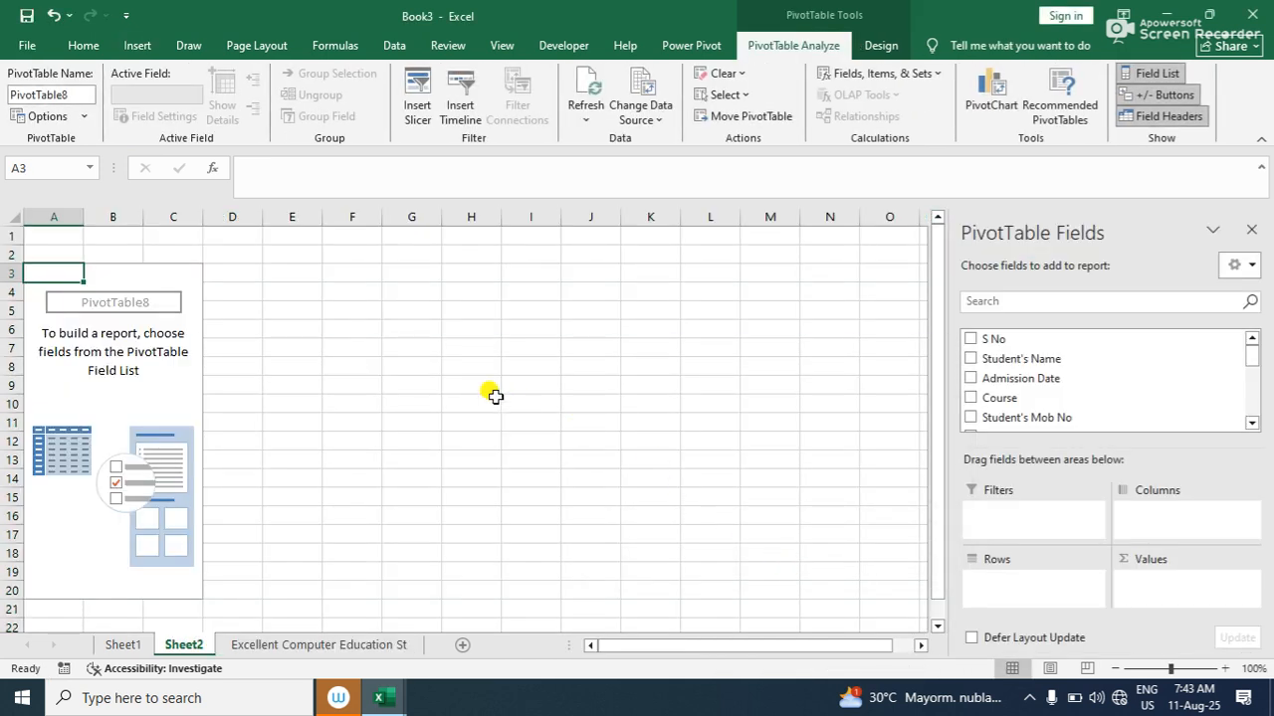
# Insert a timeline for the Admission Date field of the new pivot table
pyautogui.click(147, 40)
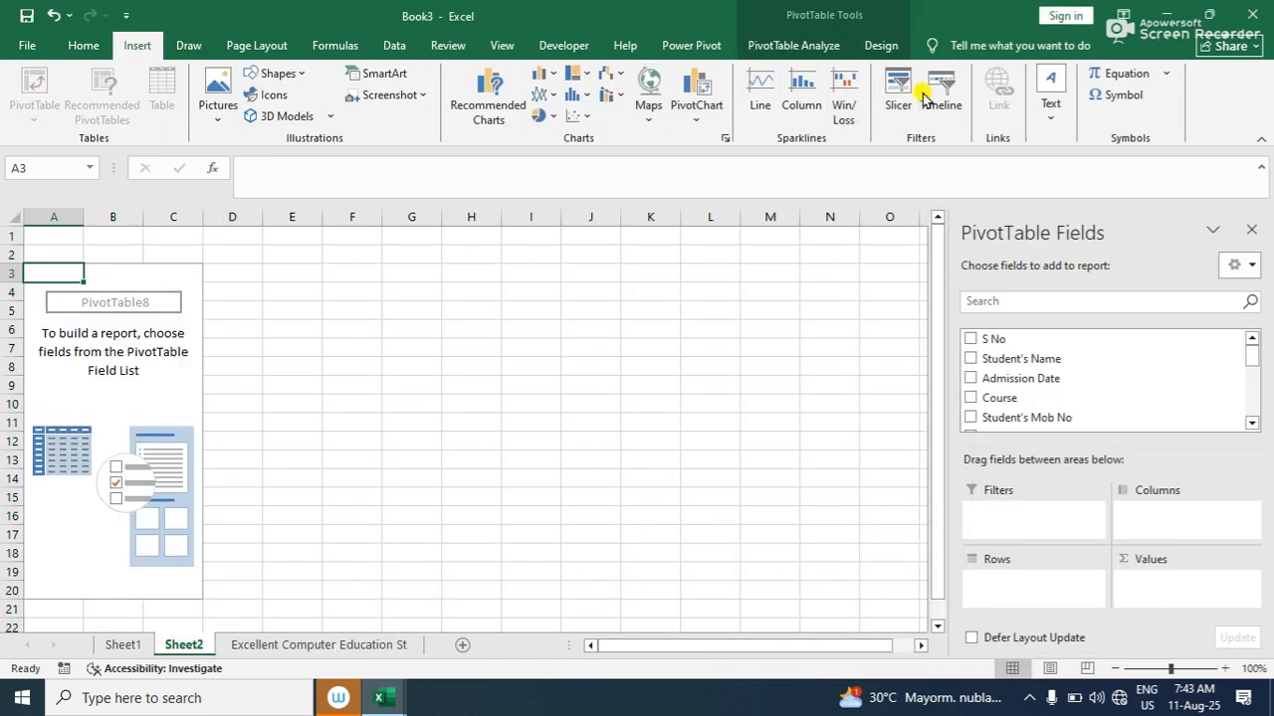
pyautogui.click(938, 95)
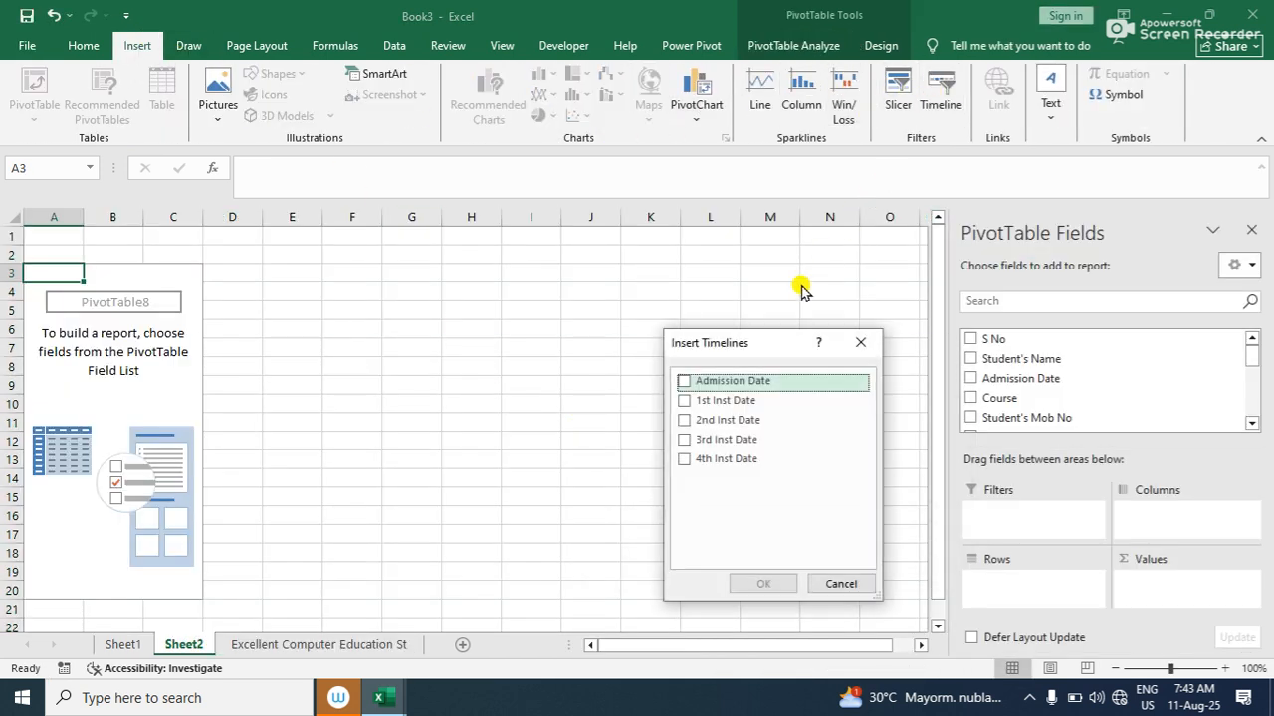
pyautogui.click(685, 382)
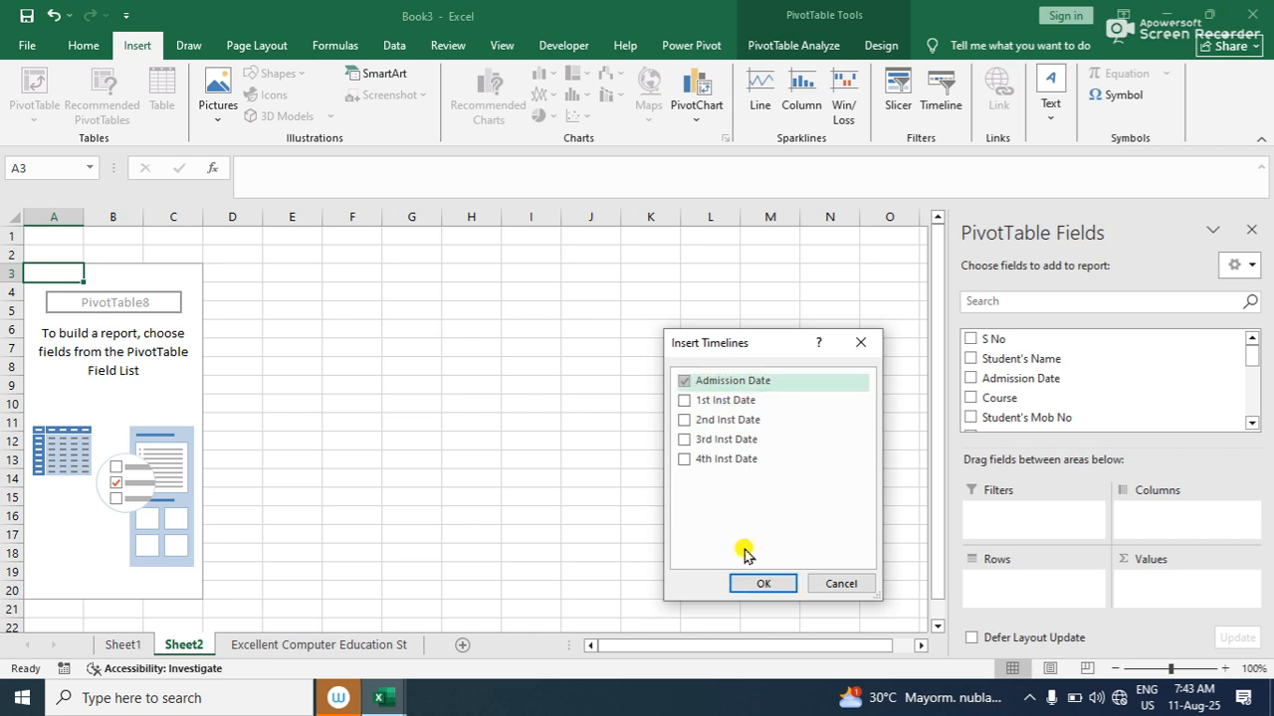
pyautogui.click(762, 585)
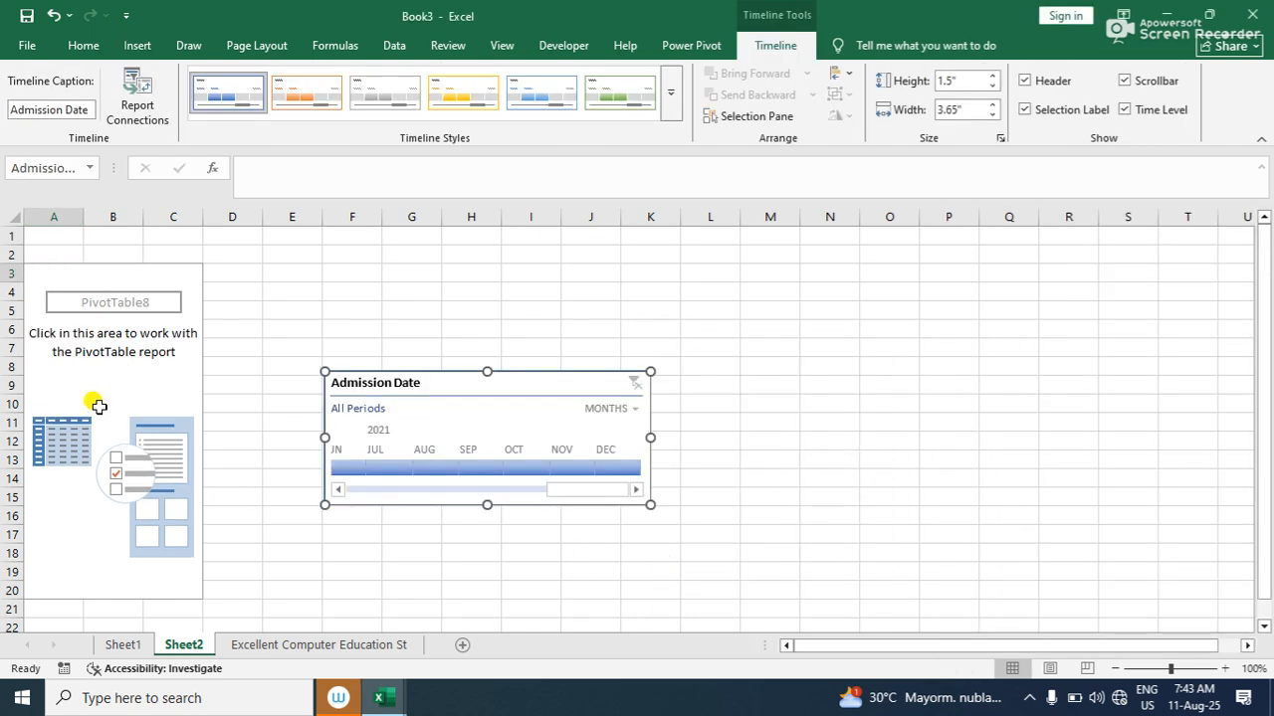
# Add Student's Name to the pivot table rows and set the Admission Date timeline to years
pyautogui.click(98, 405)
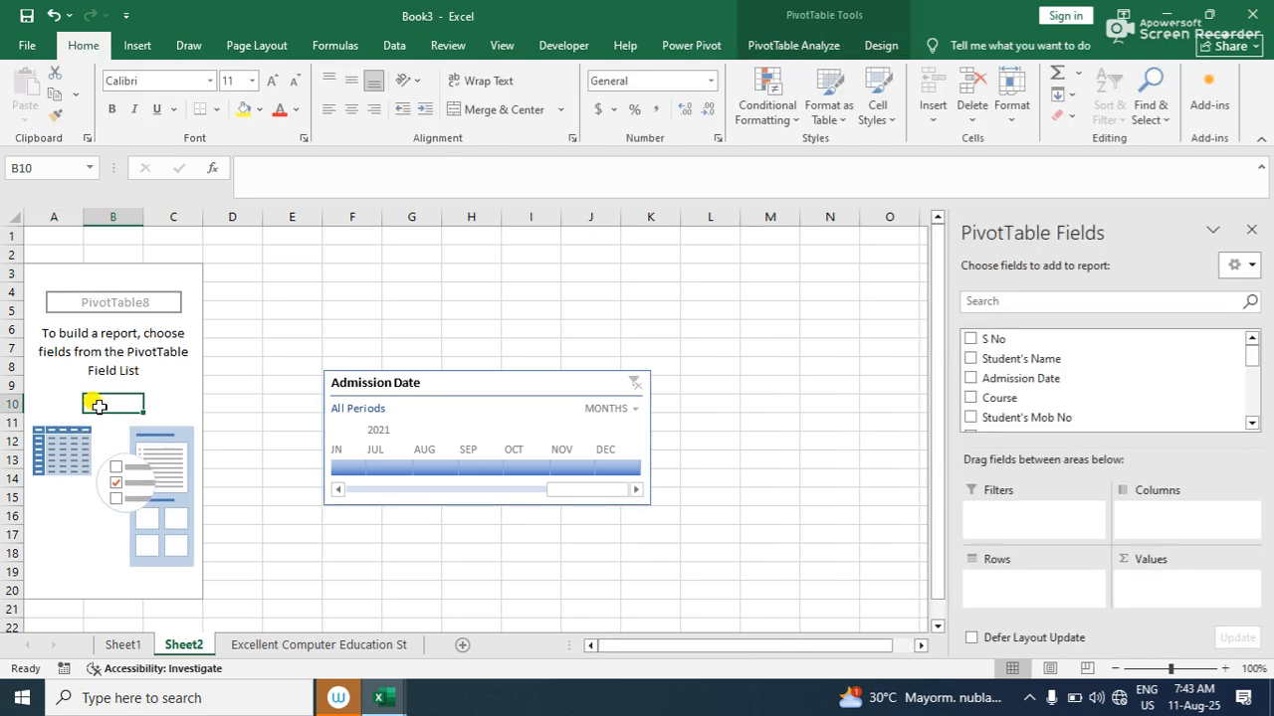
pyautogui.click(970, 358)
pyautogui.click(697, 410)
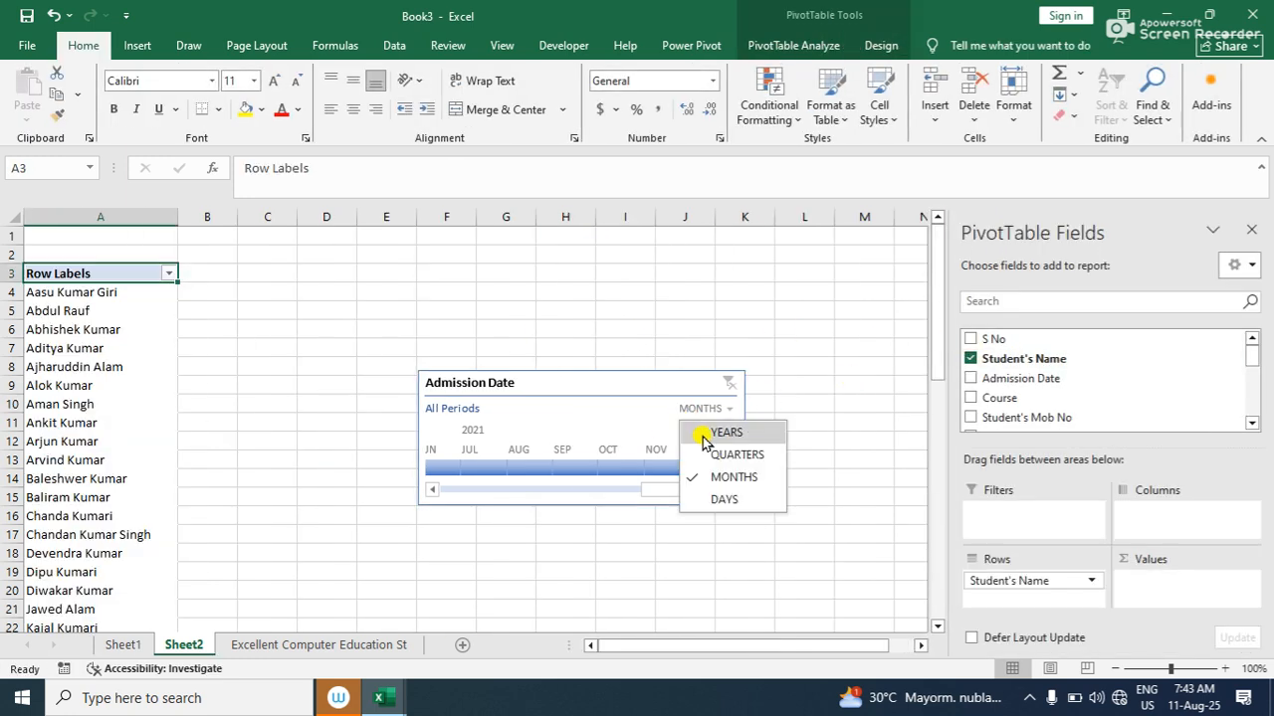
pyautogui.click(699, 432)
pyautogui.click(715, 410)
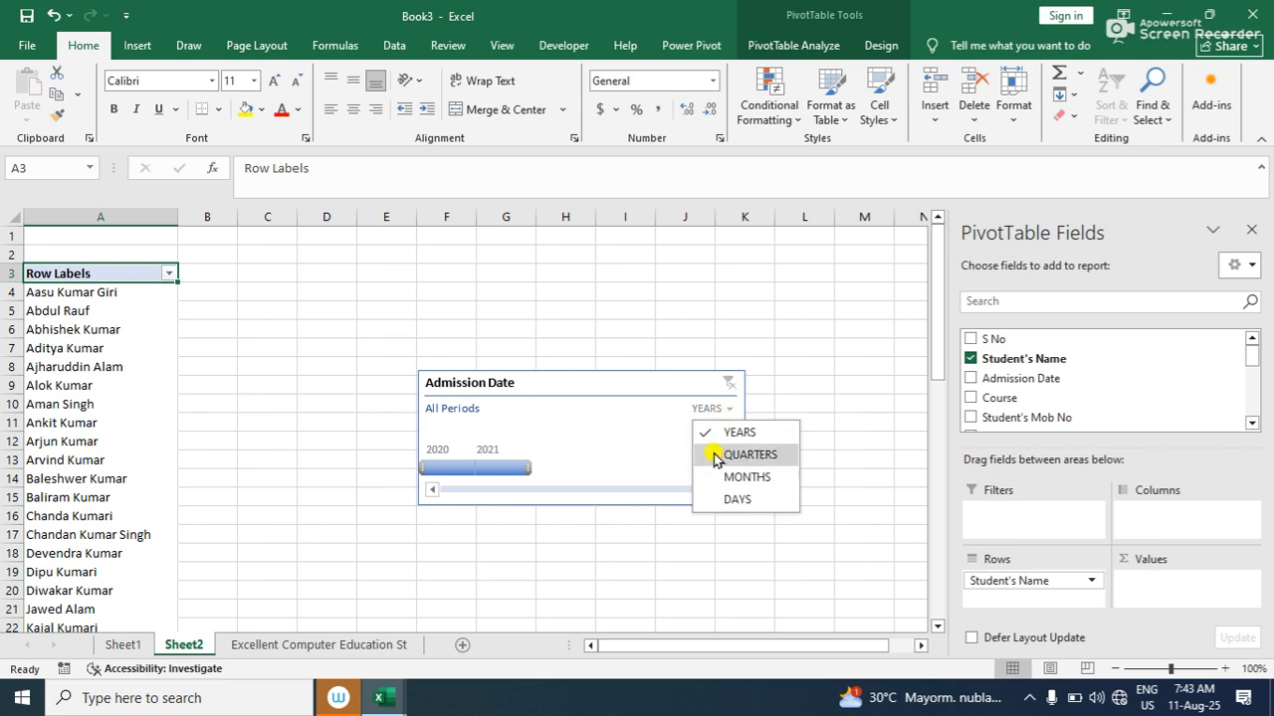
pyautogui.click(606, 426)
# Filter the student list to 2020 with the timeline and look through it, switching to 2021 and back to 2020
pyautogui.click(446, 470)
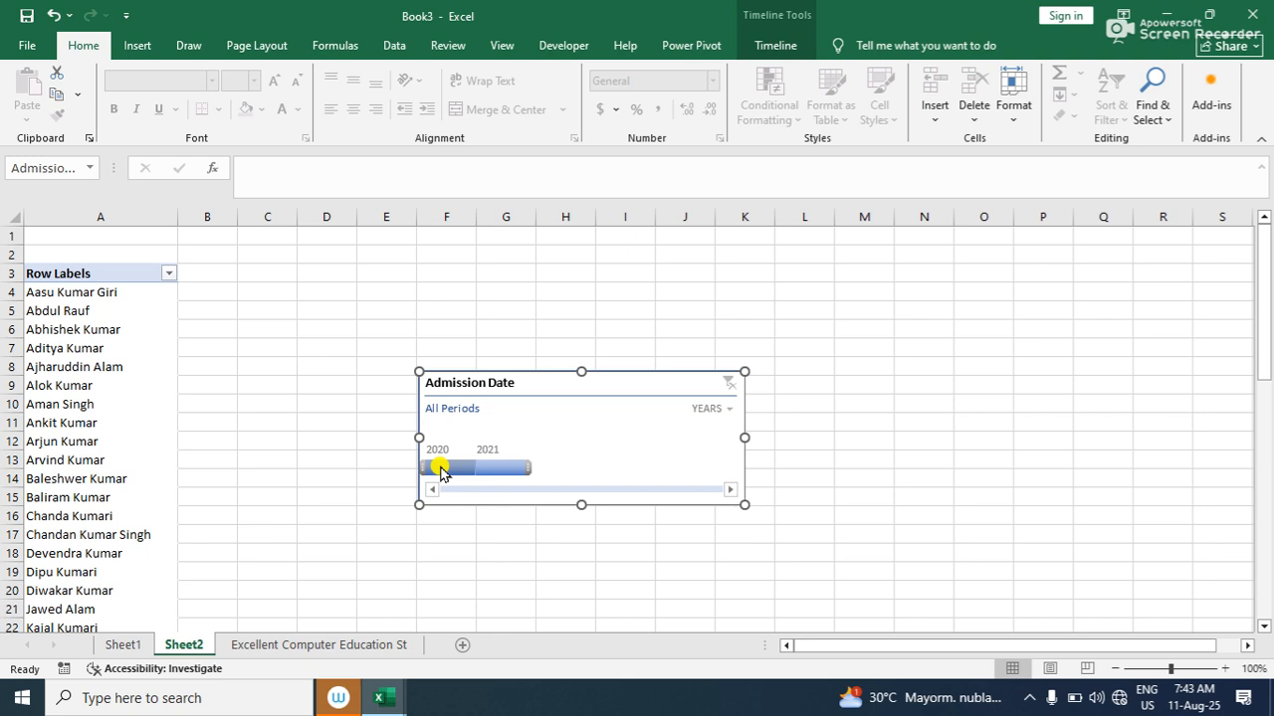
pyautogui.scroll(-8, 99, 343)
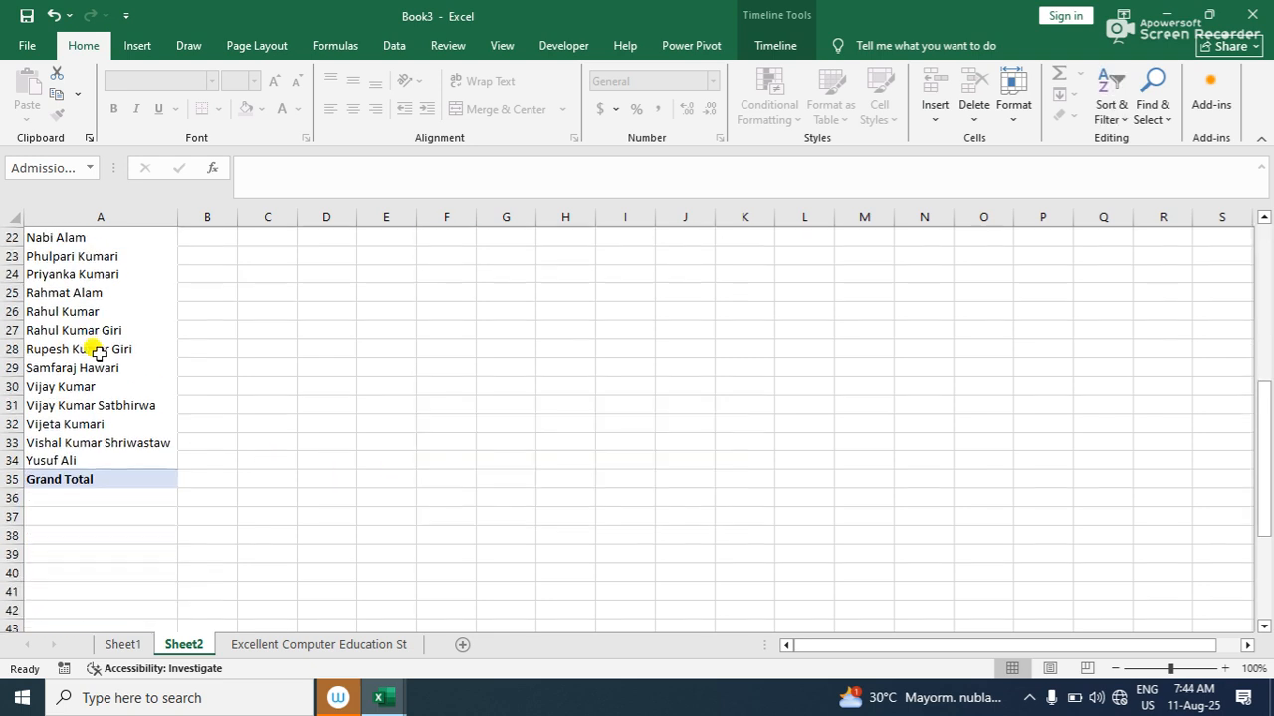
pyautogui.scroll(8, 99, 351)
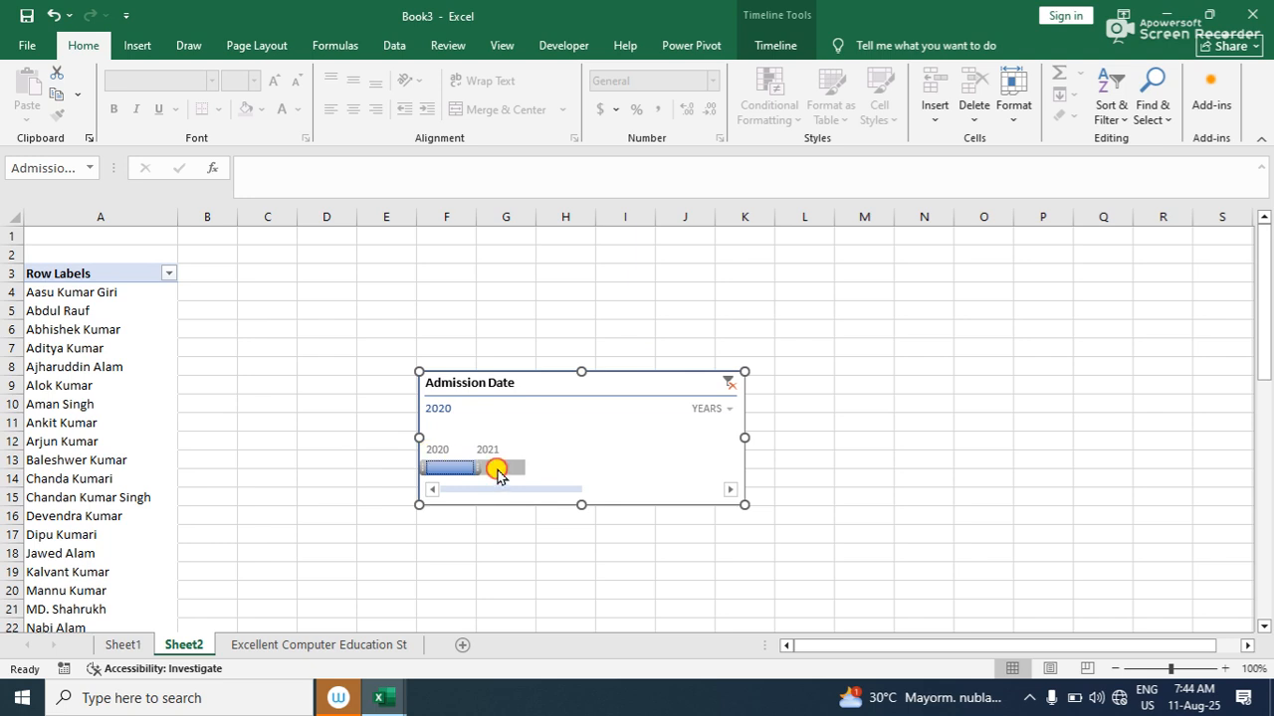
pyautogui.click(488, 468)
pyautogui.click(413, 464)
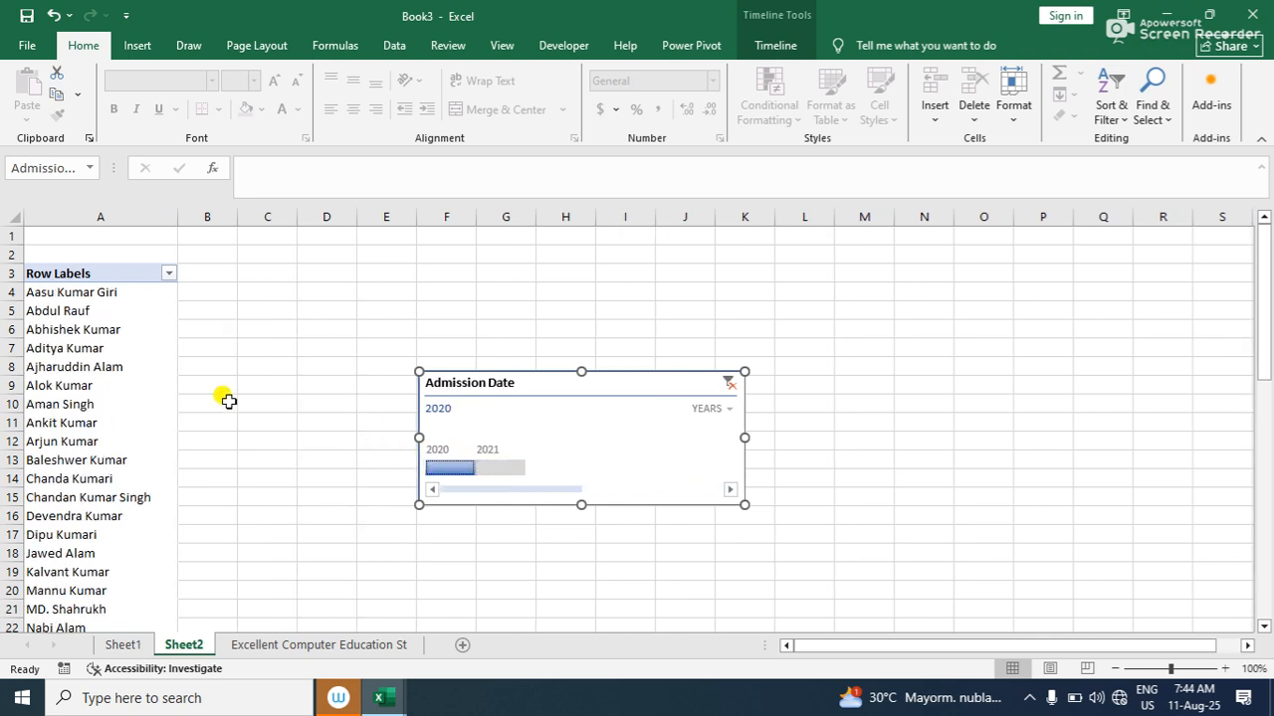
# Replace Student's Name with Course in the pivot table rows and filter the Admission Date timeline to 2021
pyautogui.click(140, 349)
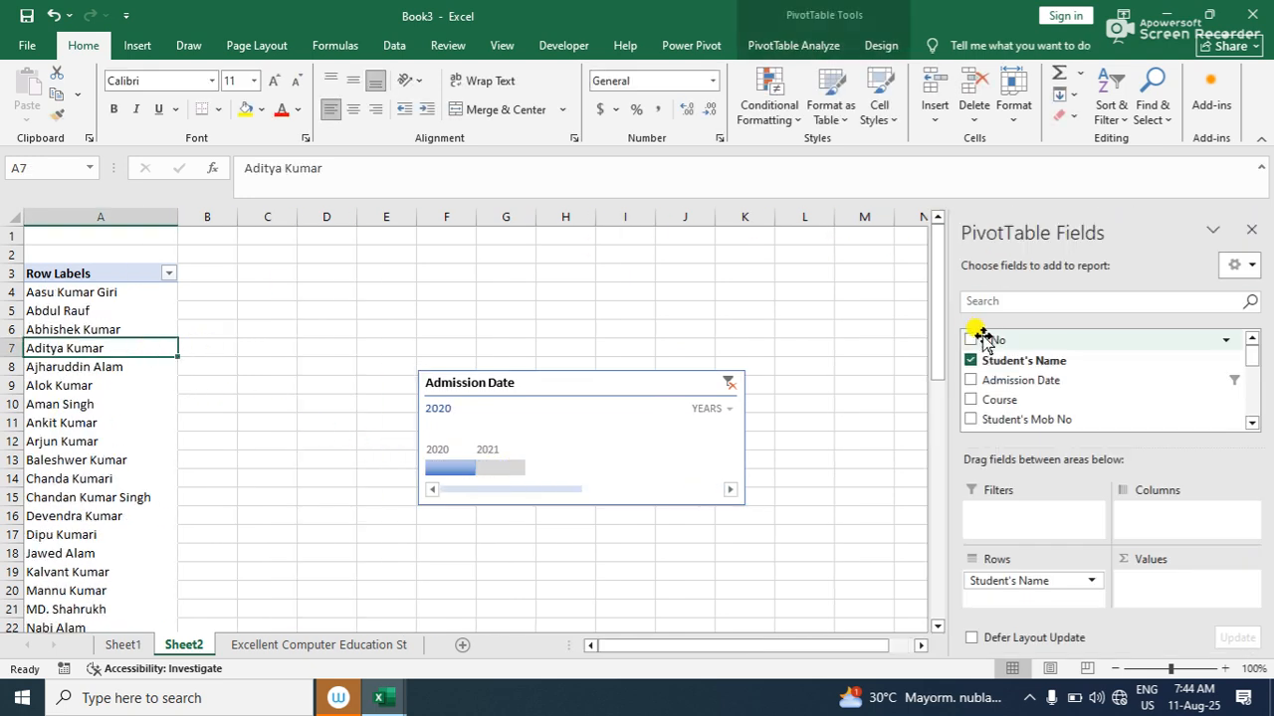
pyautogui.click(971, 358)
pyautogui.click(959, 399)
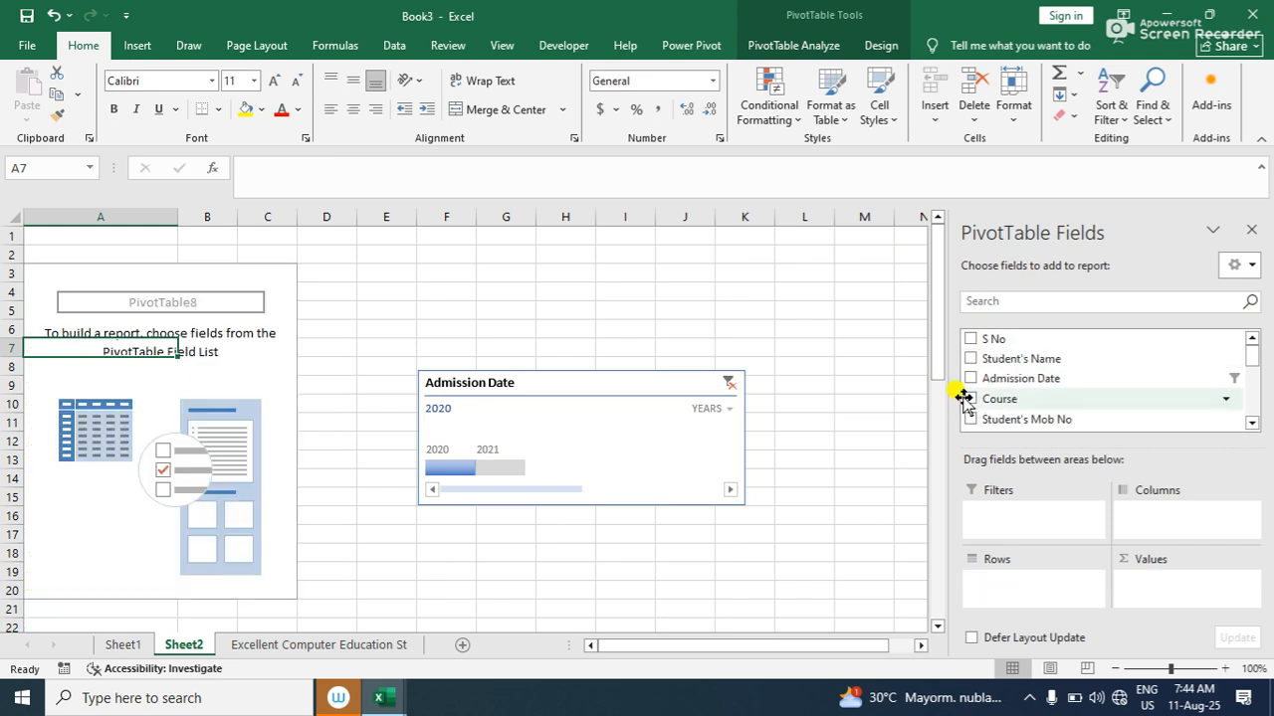
pyautogui.click(965, 399)
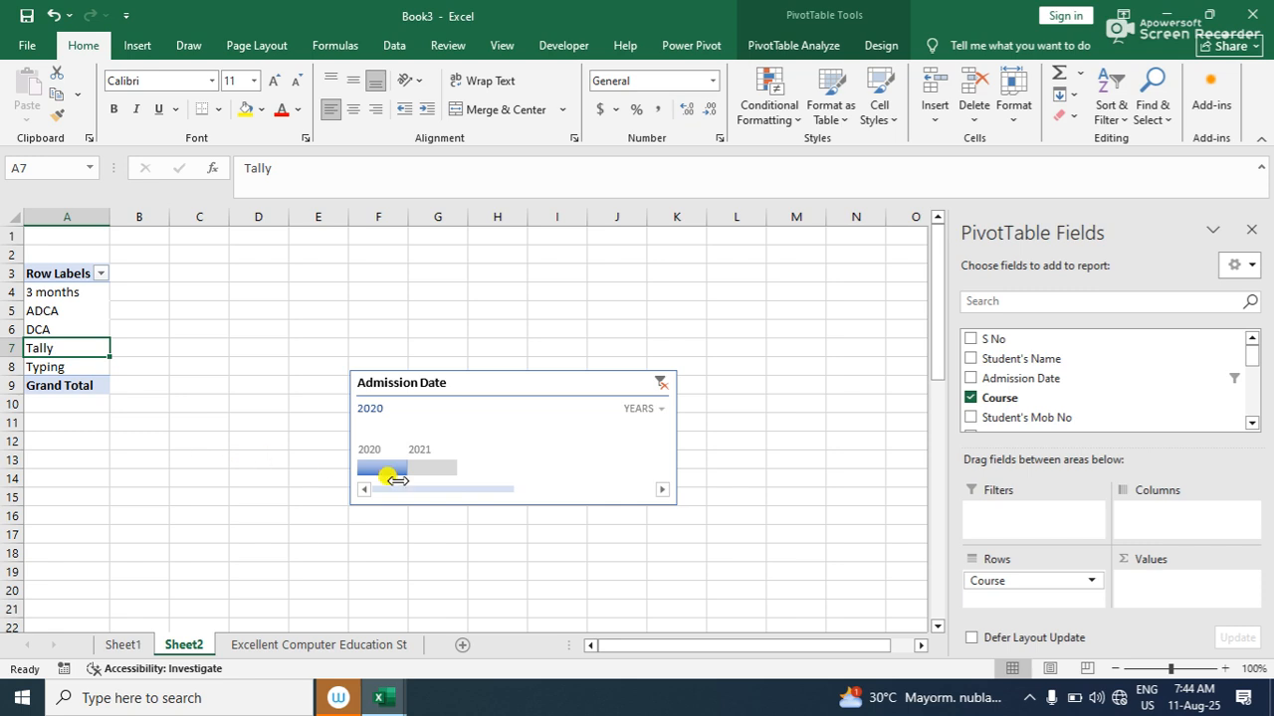
pyautogui.click(425, 477)
pyautogui.click(428, 468)
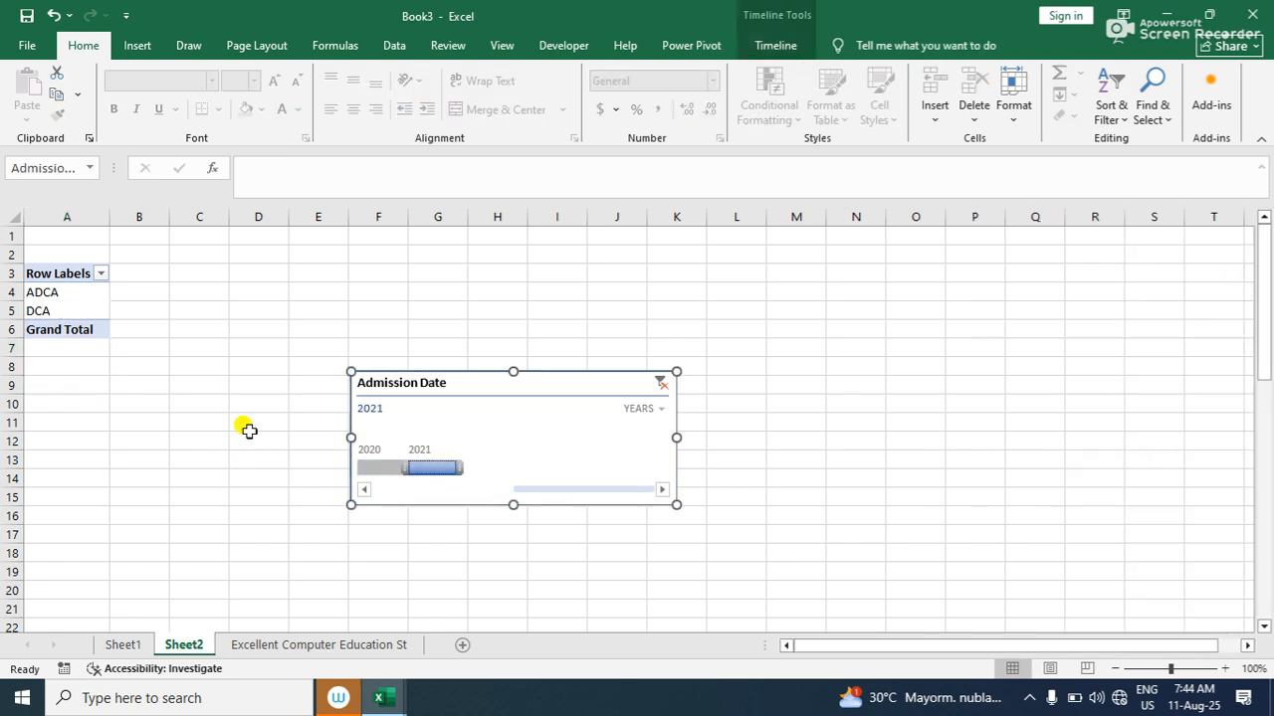
pyautogui.click(67, 311)
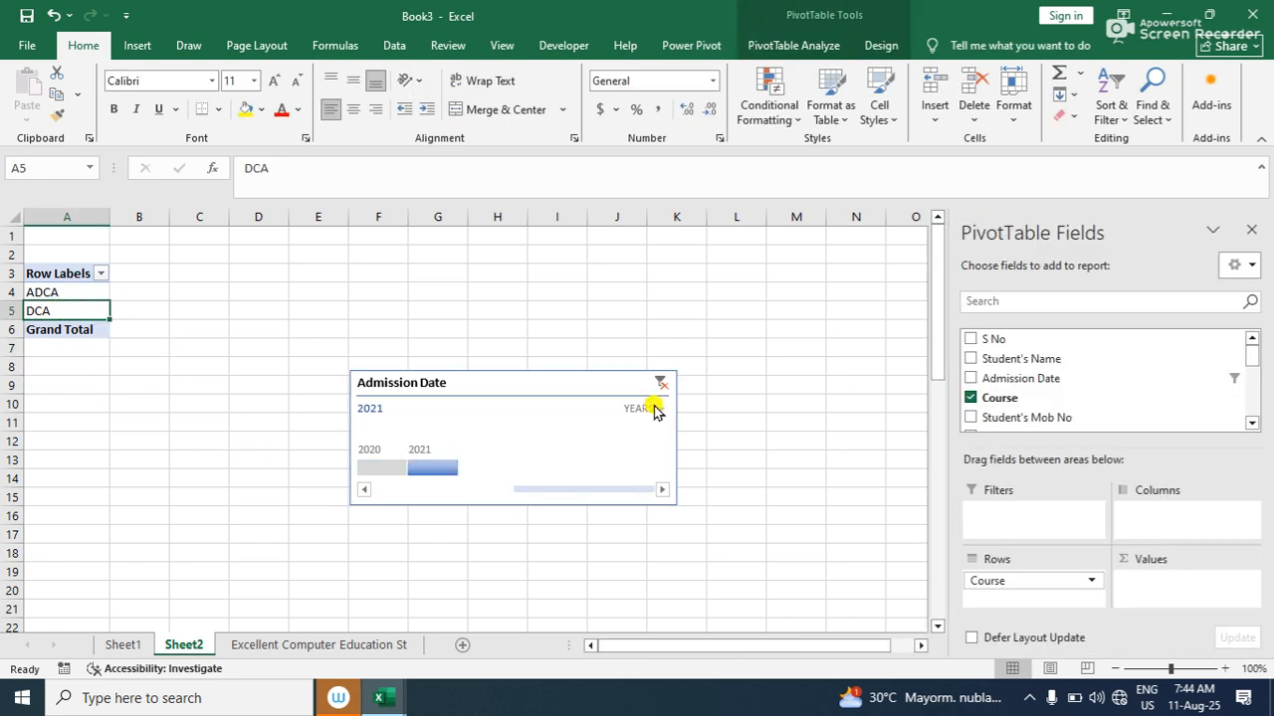
# Replace Course with Address in the pivot table rows and filter the timeline to 2020, followed by 2021
pyautogui.scroll(-1, 1242, 364)
pyautogui.click(971, 365)
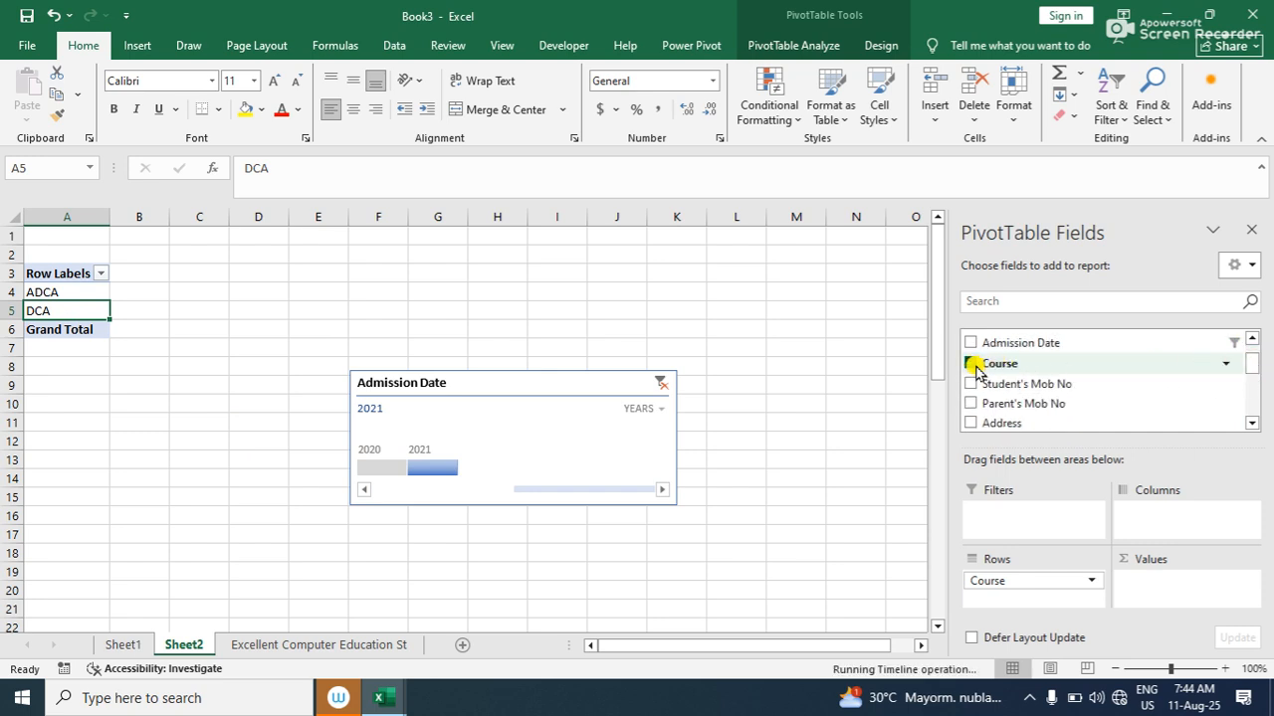
pyautogui.click(384, 468)
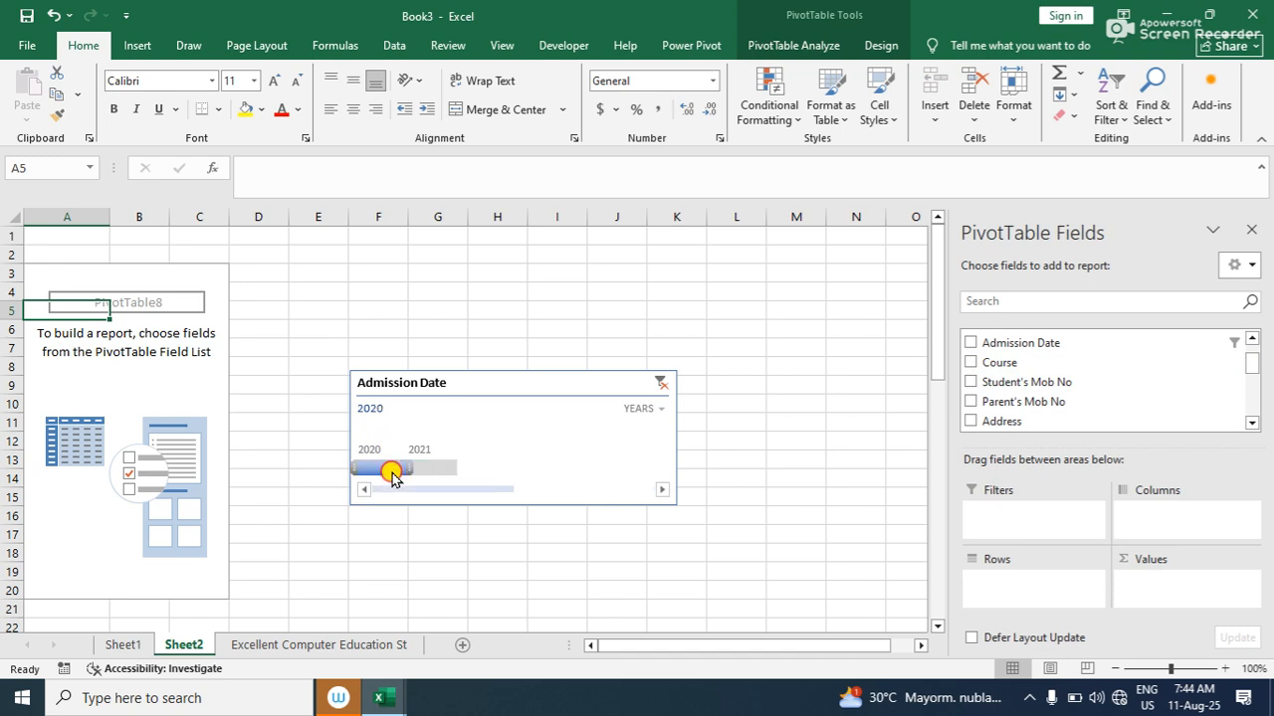
pyautogui.click(970, 421)
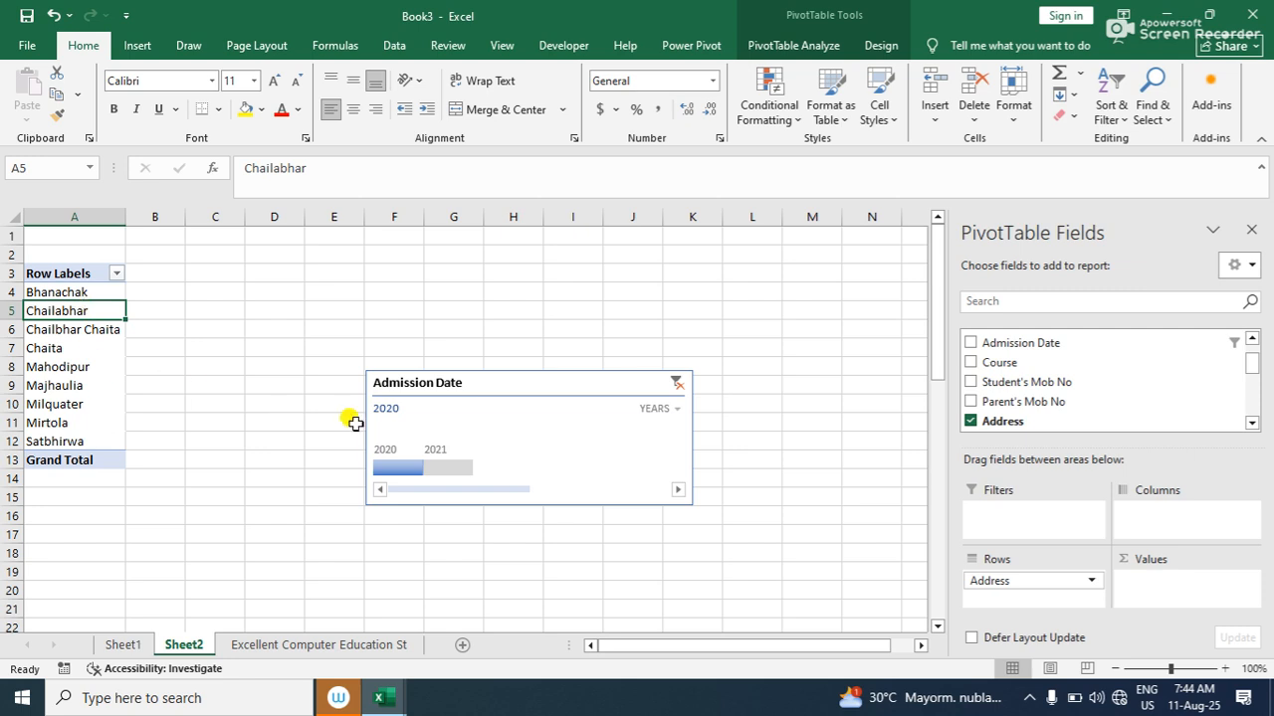
pyautogui.click(438, 467)
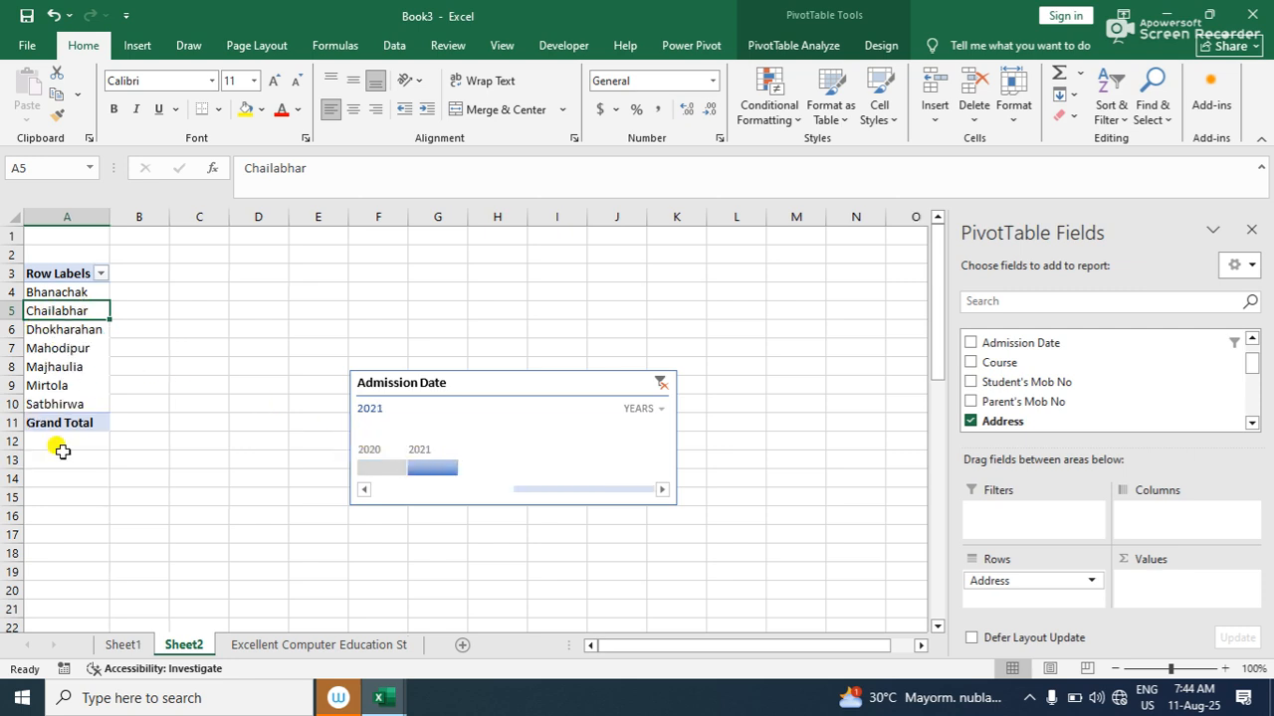
# Remove Address from the pivot table and switch the Admission Date timeline to quarters
pyautogui.click(971, 421)
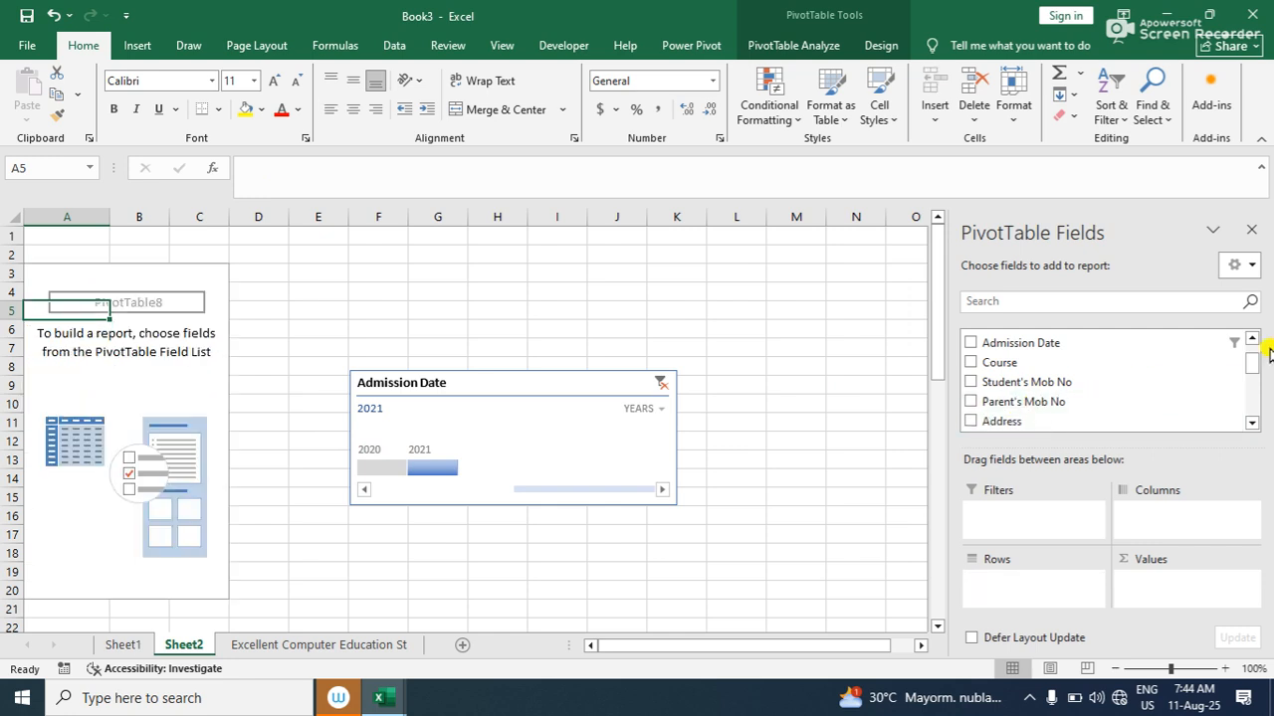
pyautogui.moveTo(1251, 363)
pyautogui.mouseDown()
pyautogui.moveTo(1251, 383)
pyautogui.moveTo(1251, 369)
pyautogui.mouseUp()
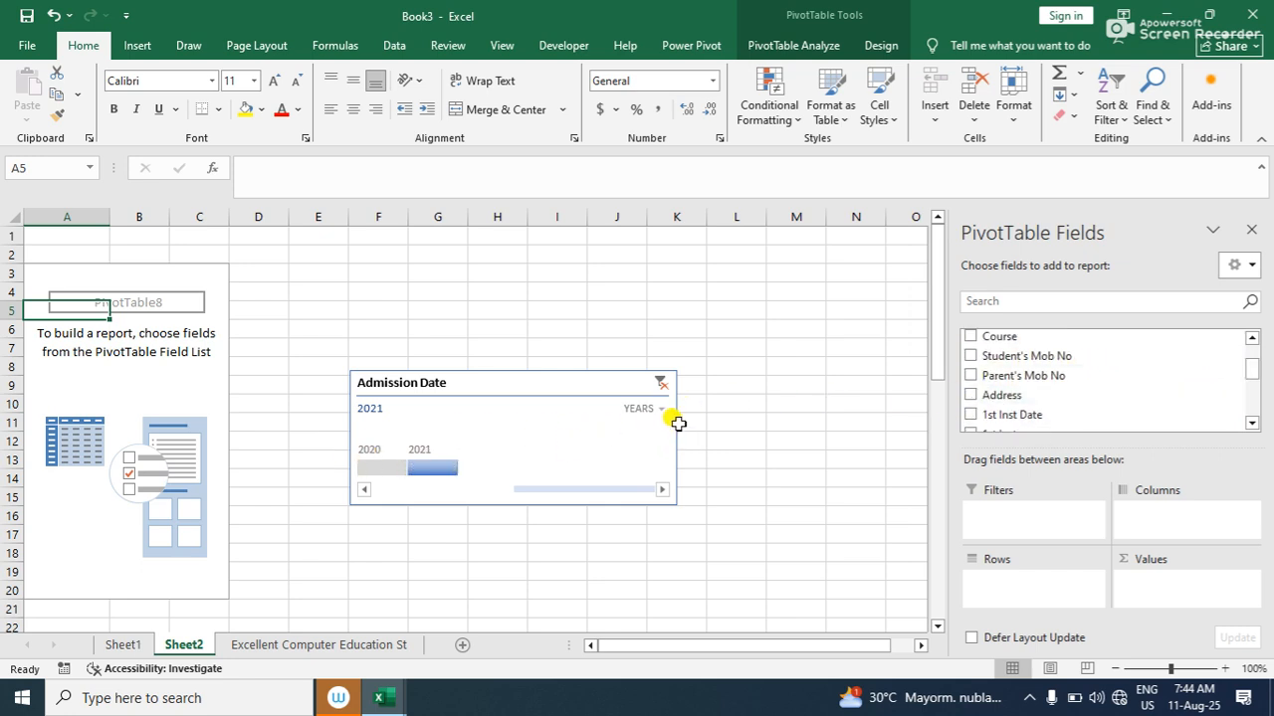
pyautogui.click(646, 409)
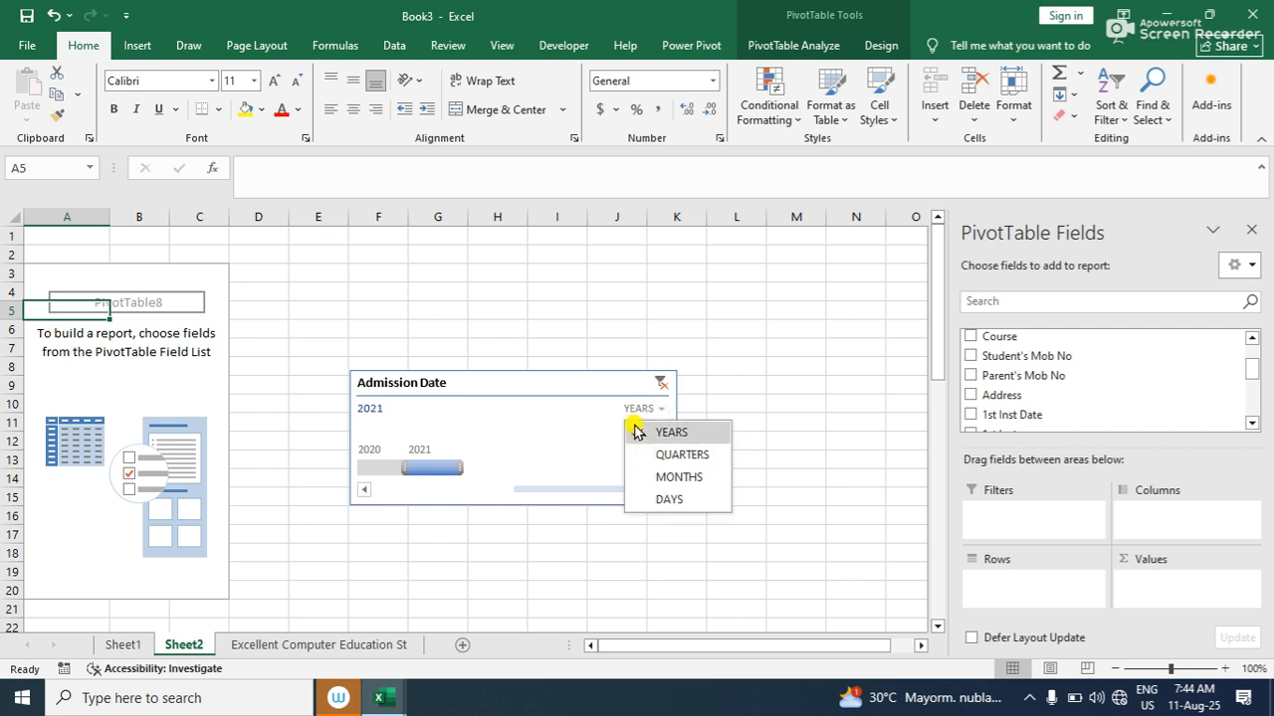
pyautogui.click(645, 454)
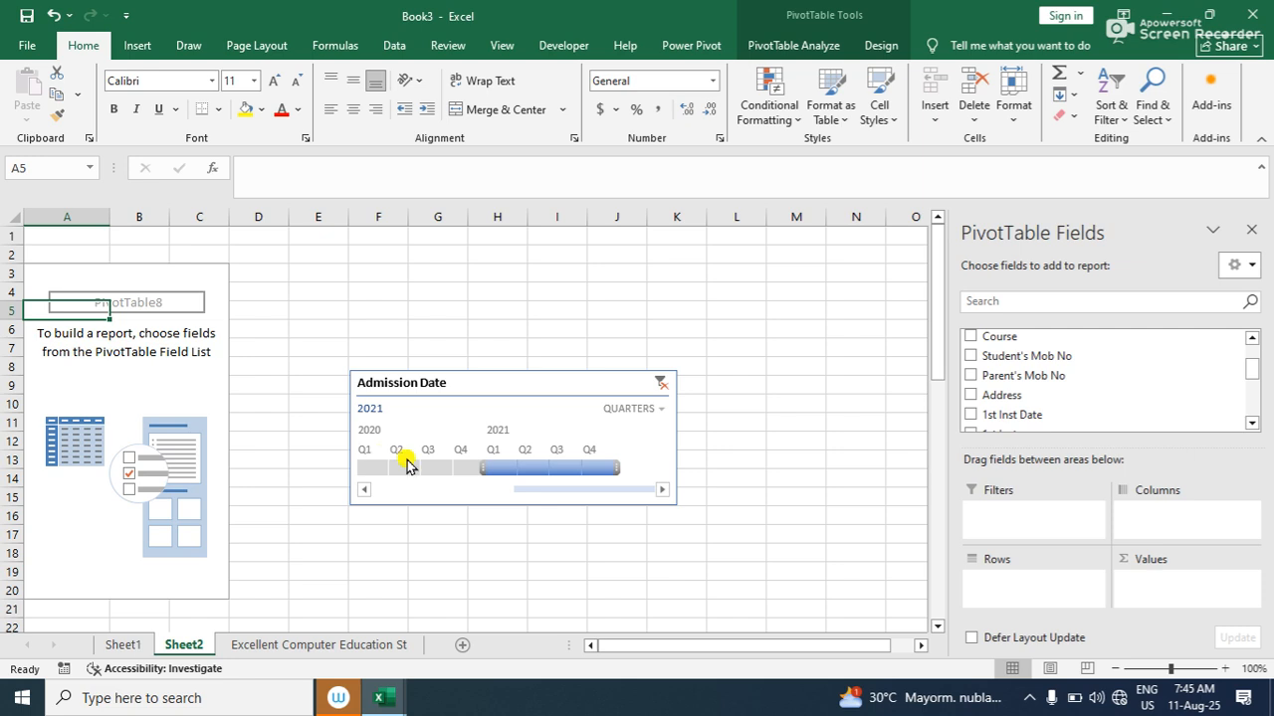
# Add 1st Inst to the pivot table values and filter the timeline by Q1 2020, Q2 2020 and the range Q1–Q2 2020
pyautogui.scroll(-2, 1253, 376)
pyautogui.click(970, 409)
pyautogui.click(383, 471)
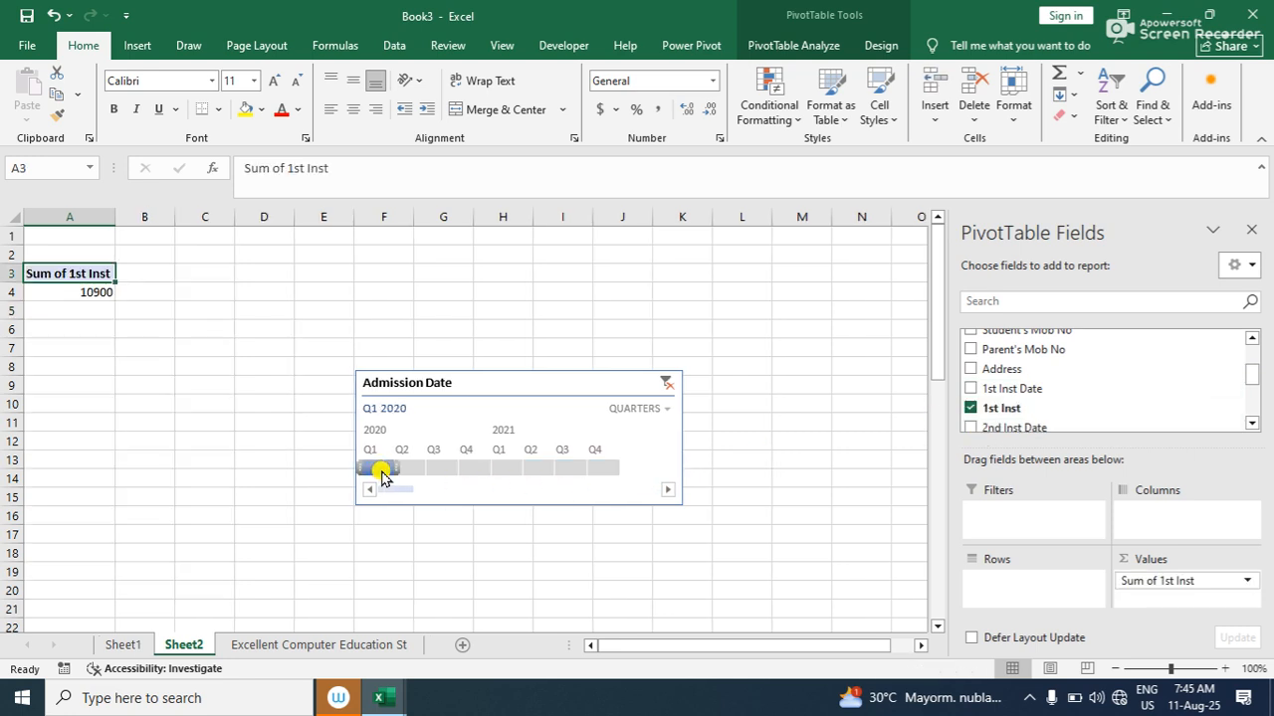
pyautogui.click(420, 472)
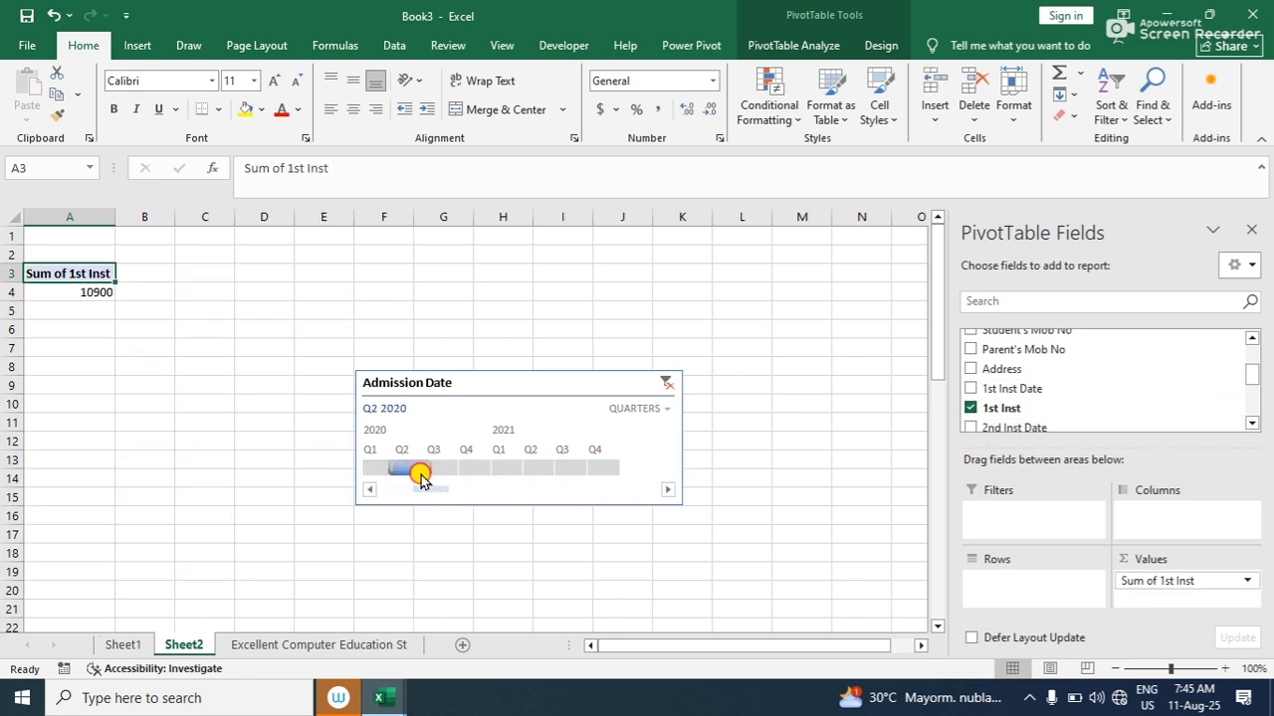
pyautogui.moveTo(388, 471); pyautogui.dragTo(368, 470)
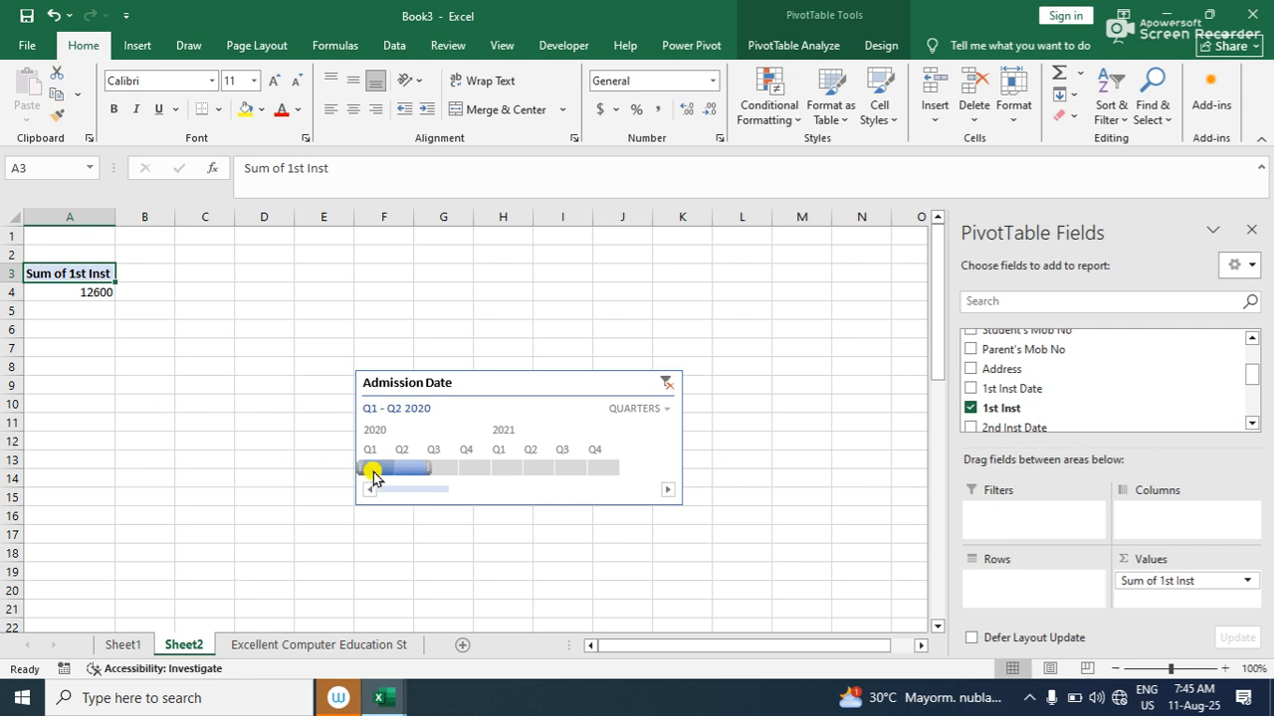
# Extend the timeline range past Q2 2020, and filter the 1st Inst sum by single quarters from Q4 2020 to Q3 2021 in turn
pyautogui.moveTo(431, 466); pyautogui.dragTo(472, 479)
pyautogui.click(463, 473)
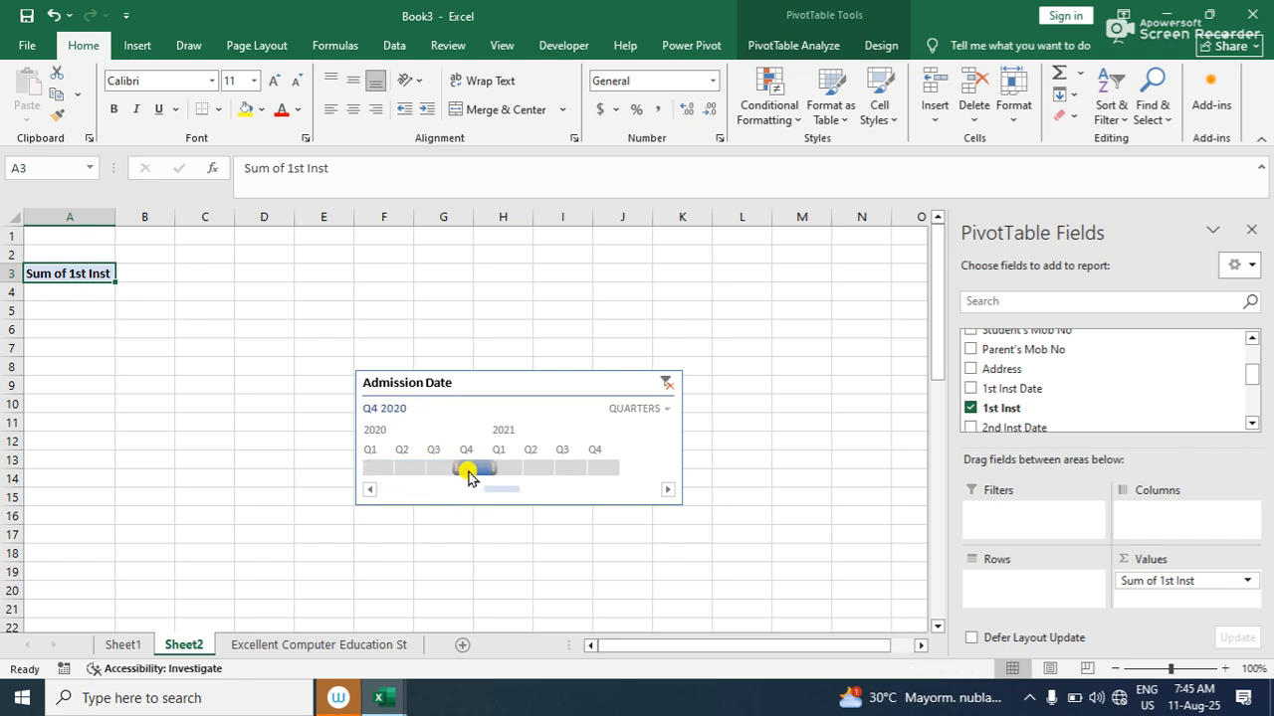
pyautogui.moveTo(465, 478); pyautogui.dragTo(536, 470)
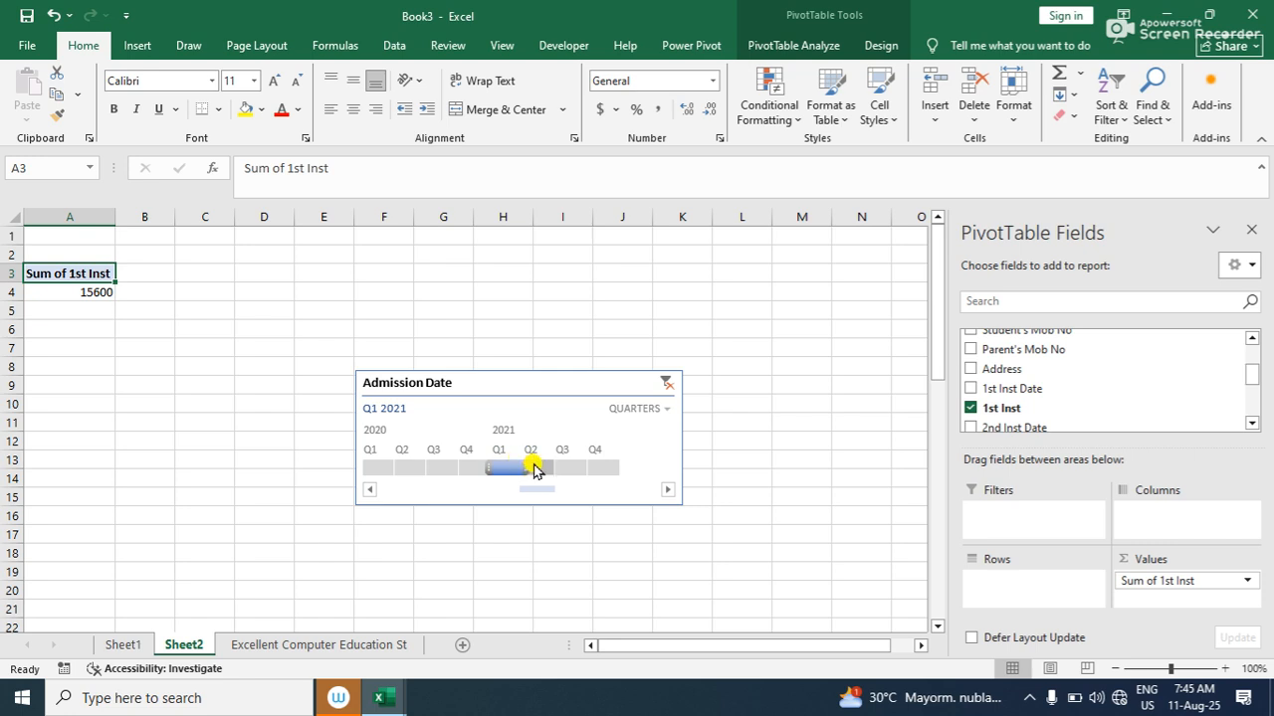
pyautogui.click(535, 466)
pyautogui.click(571, 470)
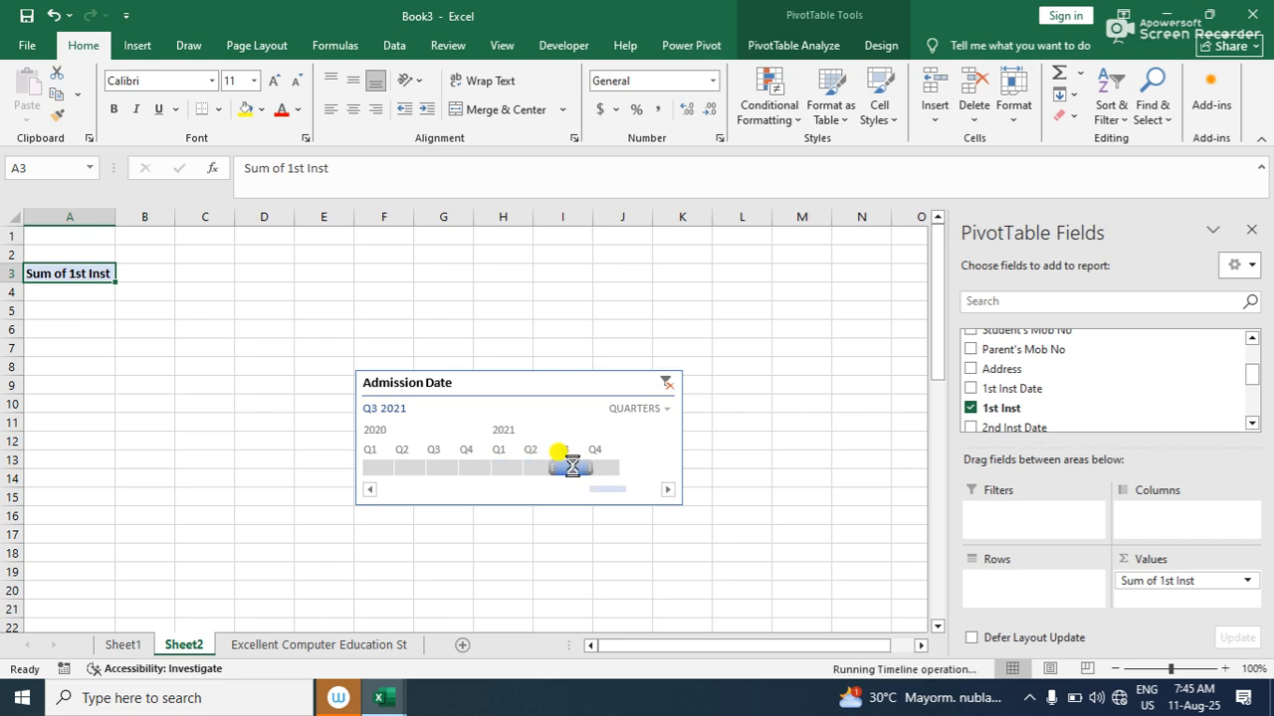
# Clear the Admission Date timeline filter and switch the timeline to months
pyautogui.click(668, 384)
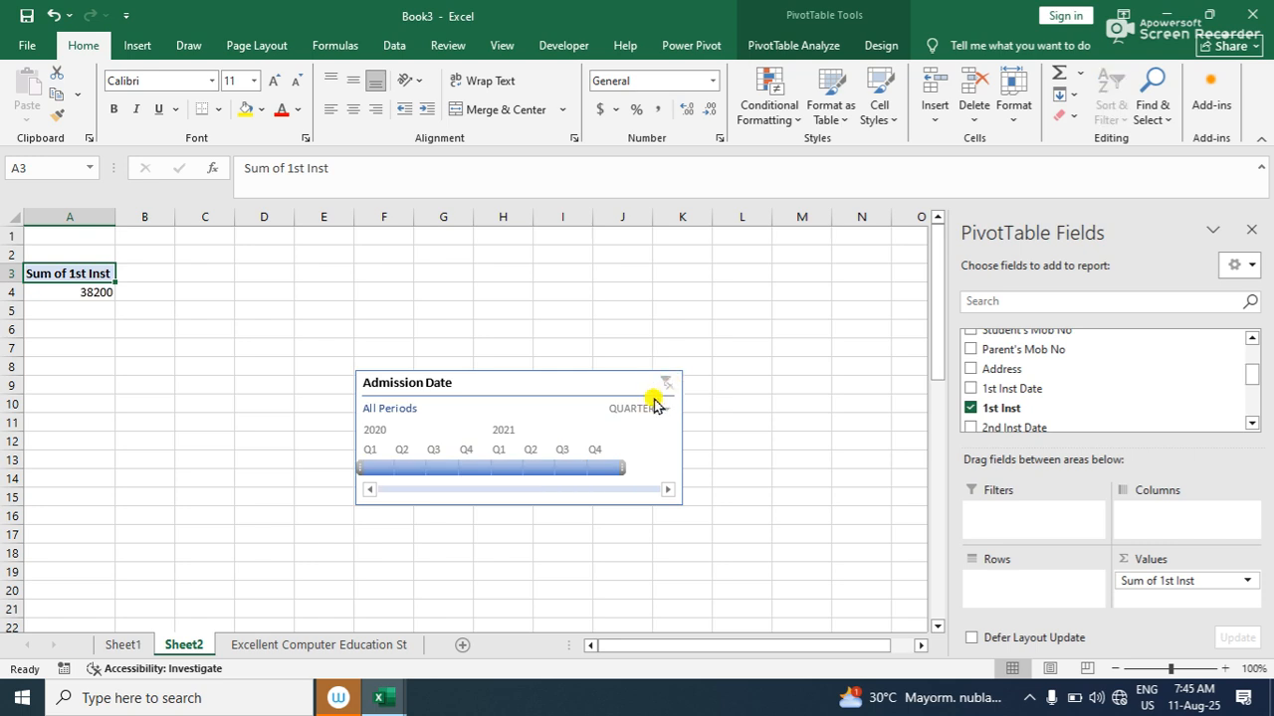
pyautogui.click(643, 409)
pyautogui.click(648, 474)
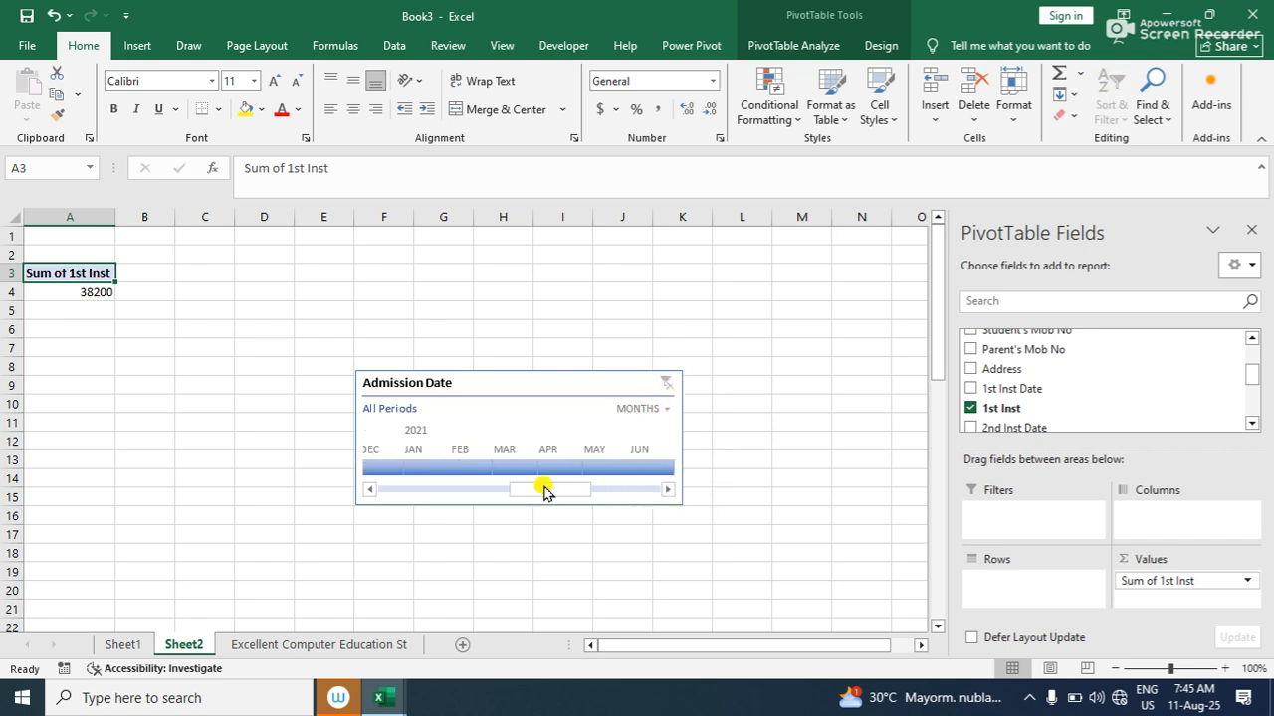
# Filter the 1st Inst sum by Dec 2020, Dec 2020–Jan 2021 and Feb 2021 in turn
pyautogui.click(375, 468)
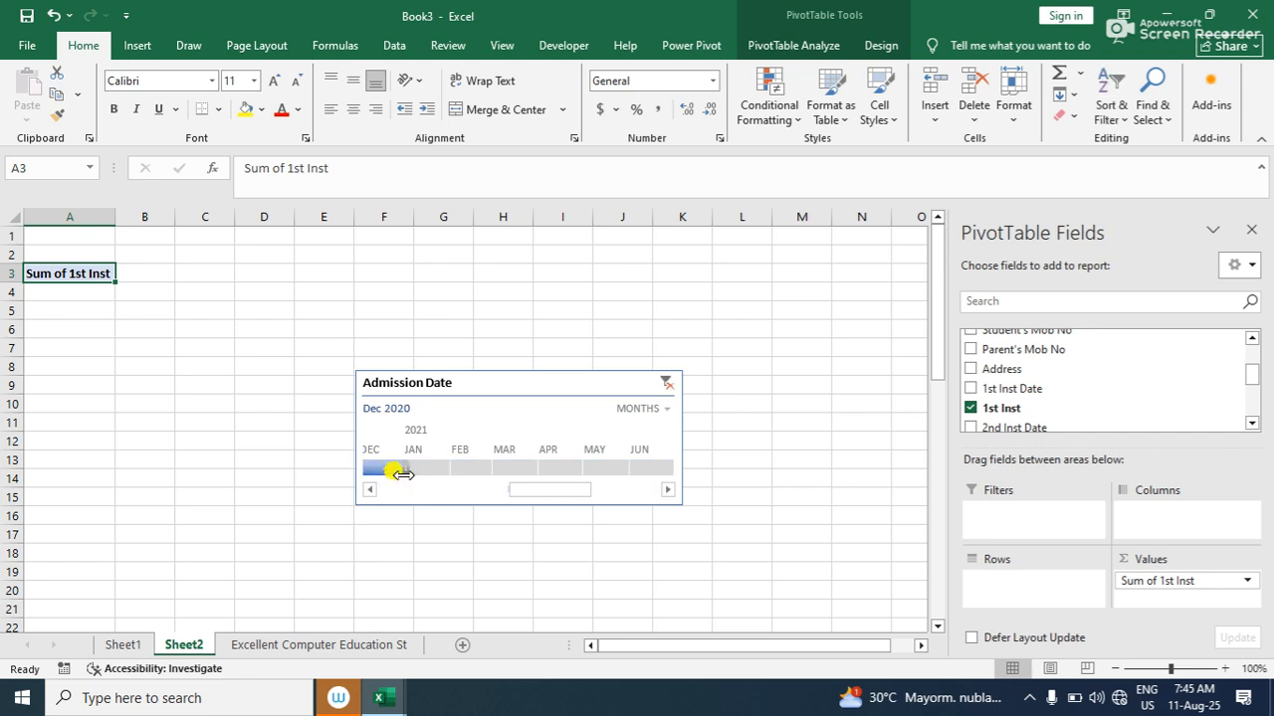
pyautogui.moveTo(405, 467); pyautogui.dragTo(427, 478)
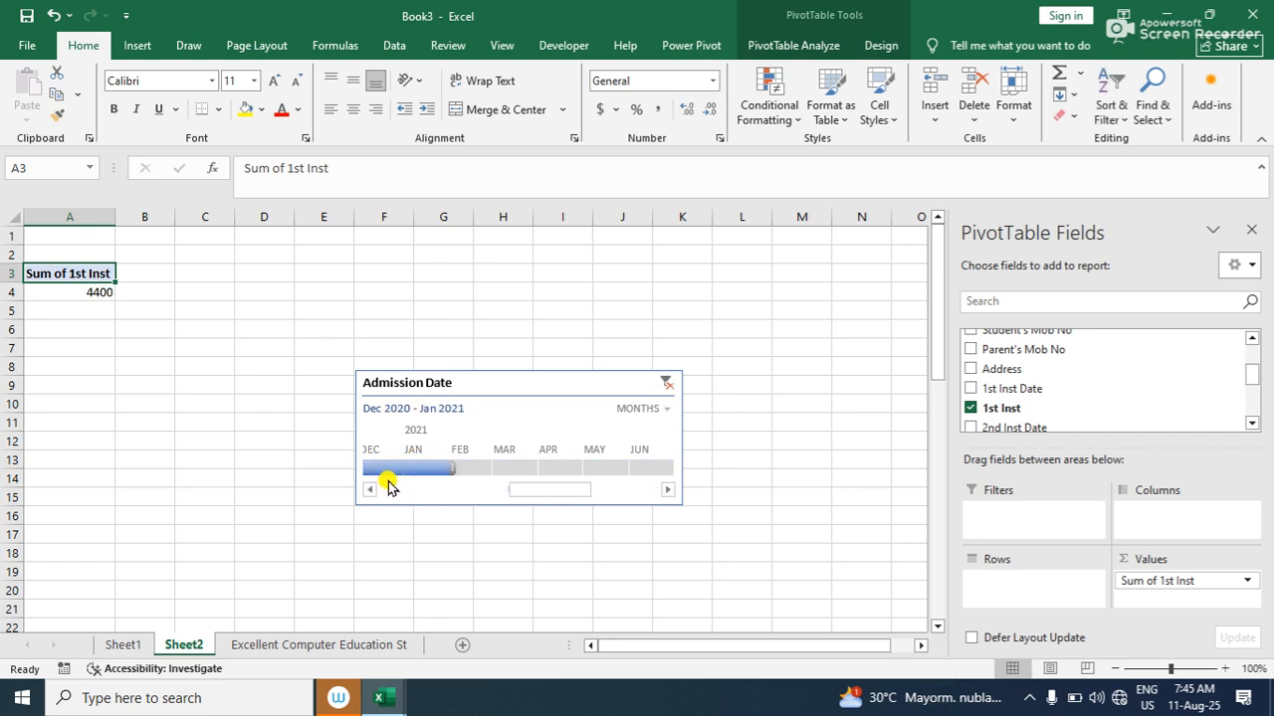
pyautogui.moveTo(455, 468); pyautogui.dragTo(489, 478)
pyautogui.click(489, 478)
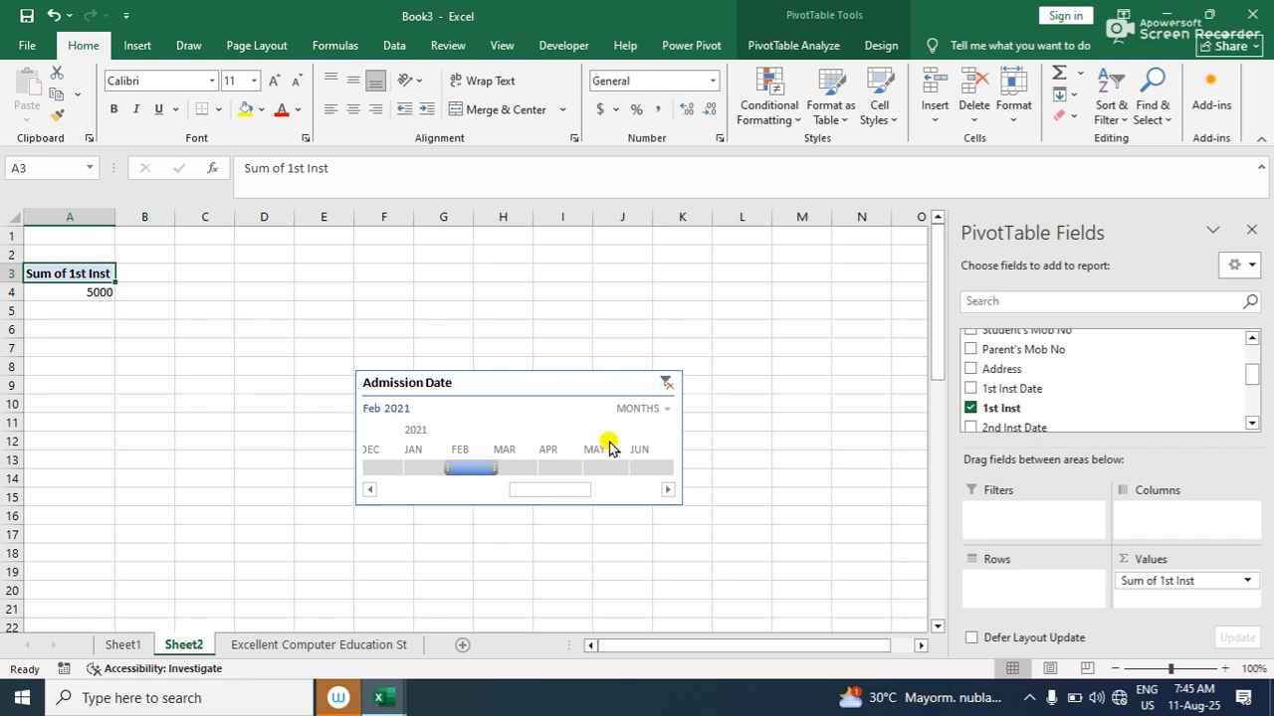
# Remove 1st Inst from the pivot table and add Student's Name to the rows
pyautogui.click(970, 409)
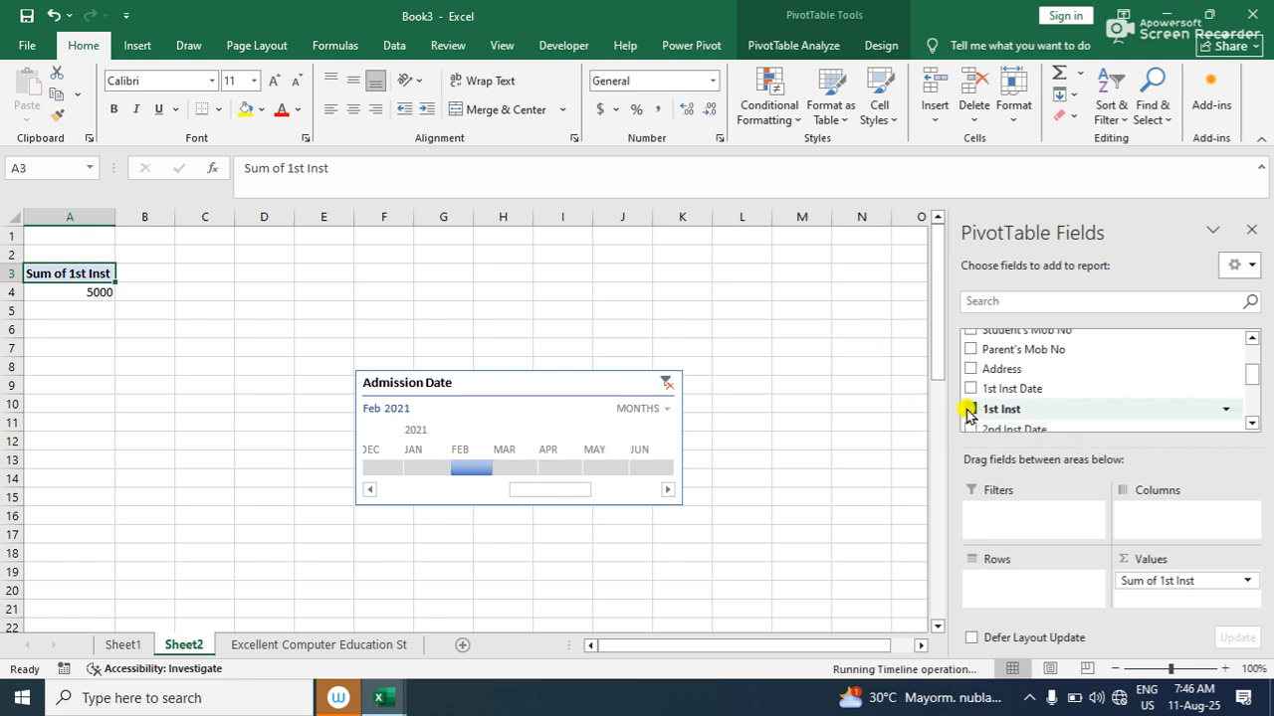
pyautogui.moveTo(1251, 370); pyautogui.dragTo(1259, 330)
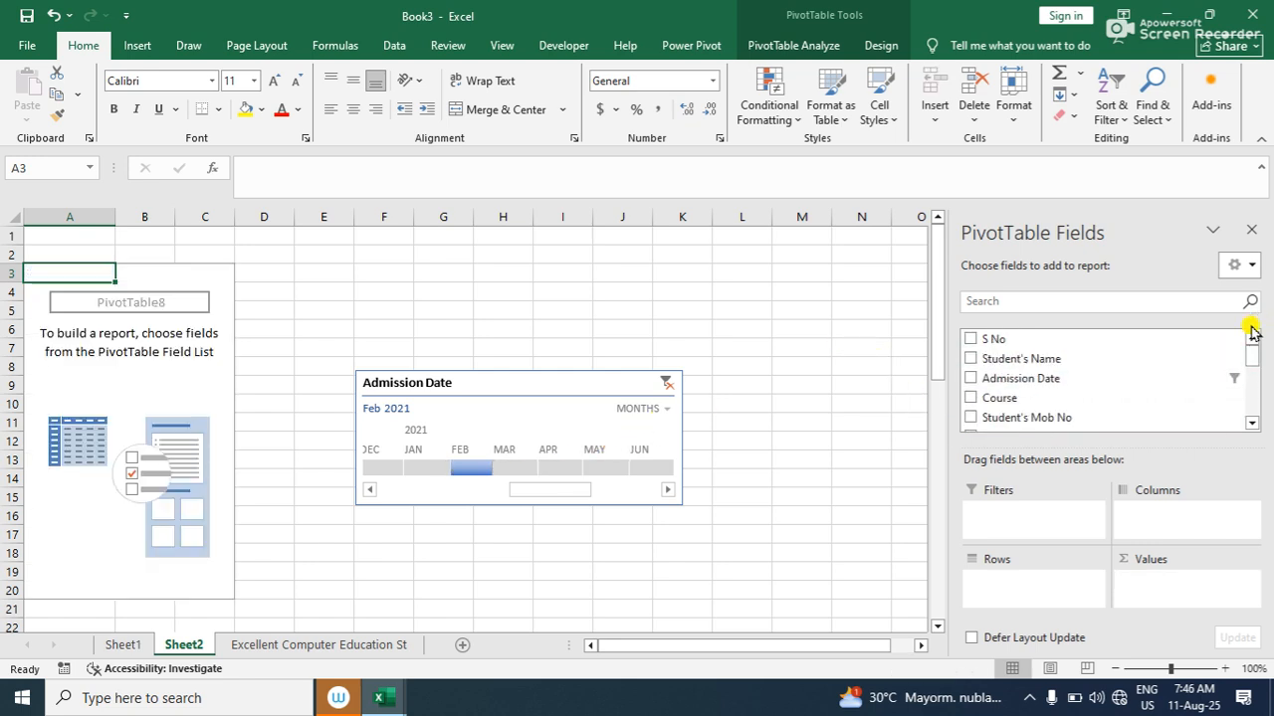
pyautogui.click(970, 358)
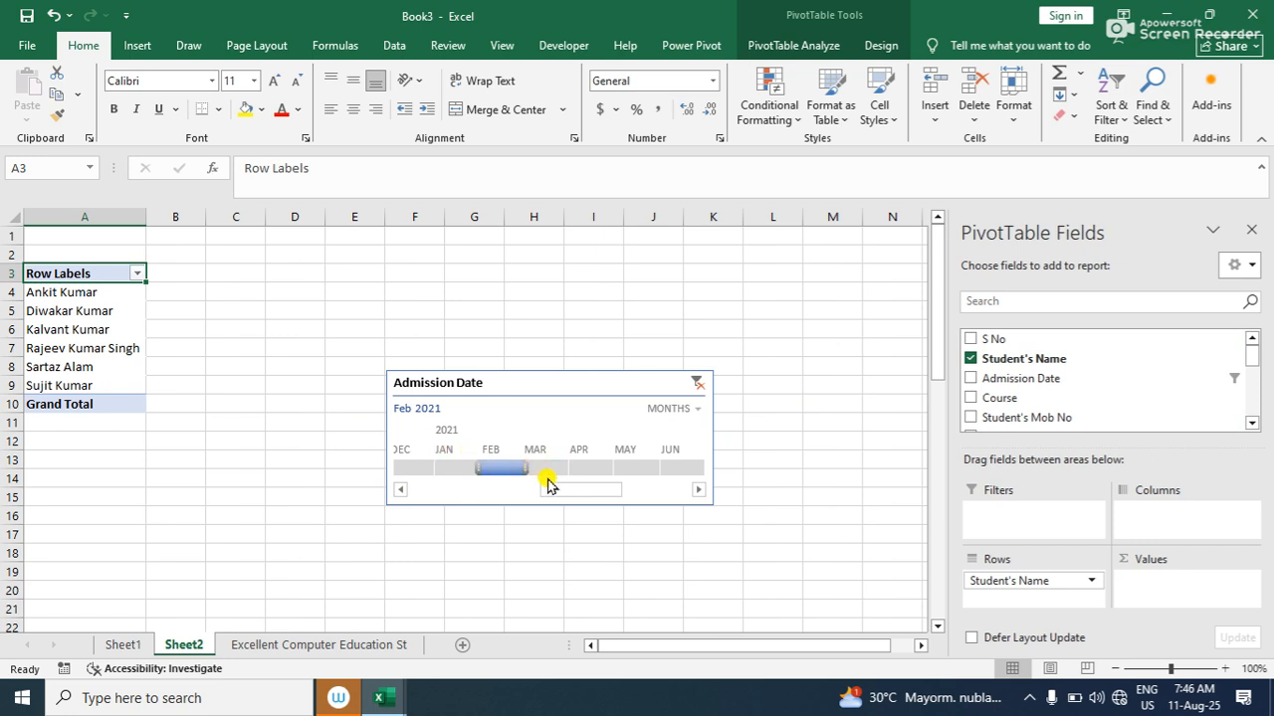
# Extend the timeline range past Feb 2021, and filter the student names by May 2021, Jun 2021, Dec 2020 and Aug 2021 in turn
pyautogui.moveTo(527, 466); pyautogui.dragTo(626, 469)
pyautogui.click(631, 469)
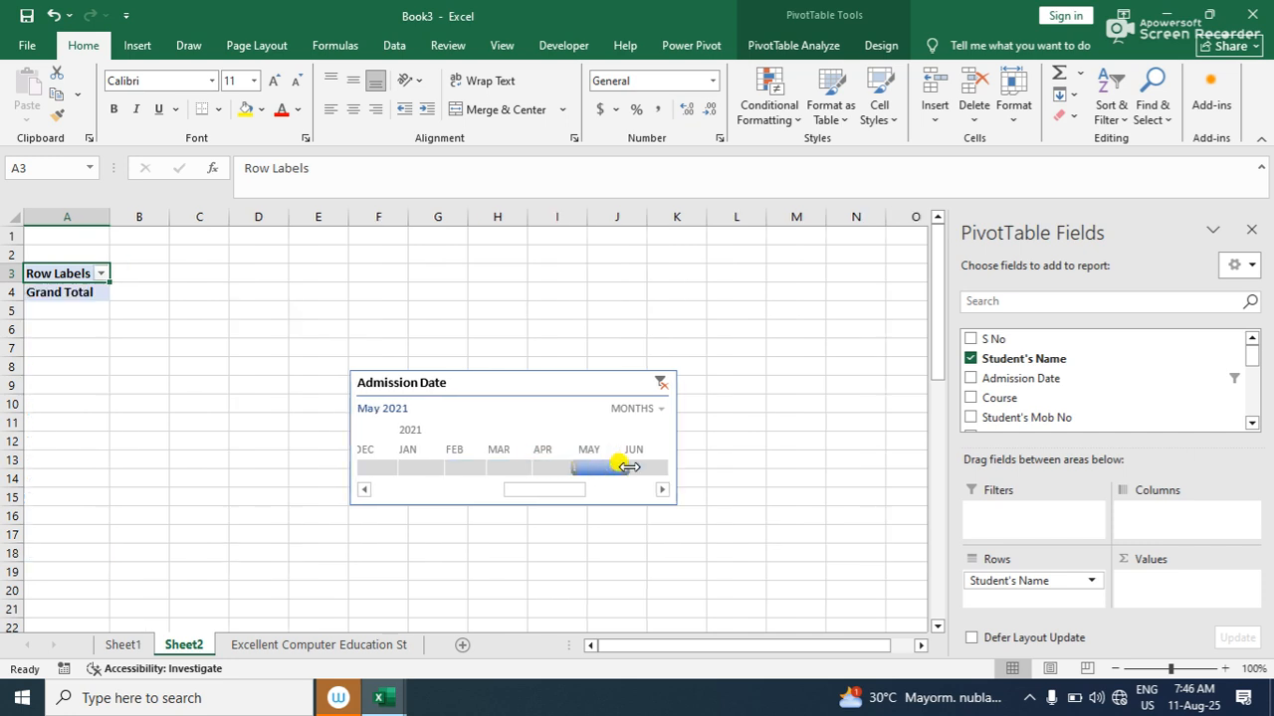
pyautogui.click(642, 468)
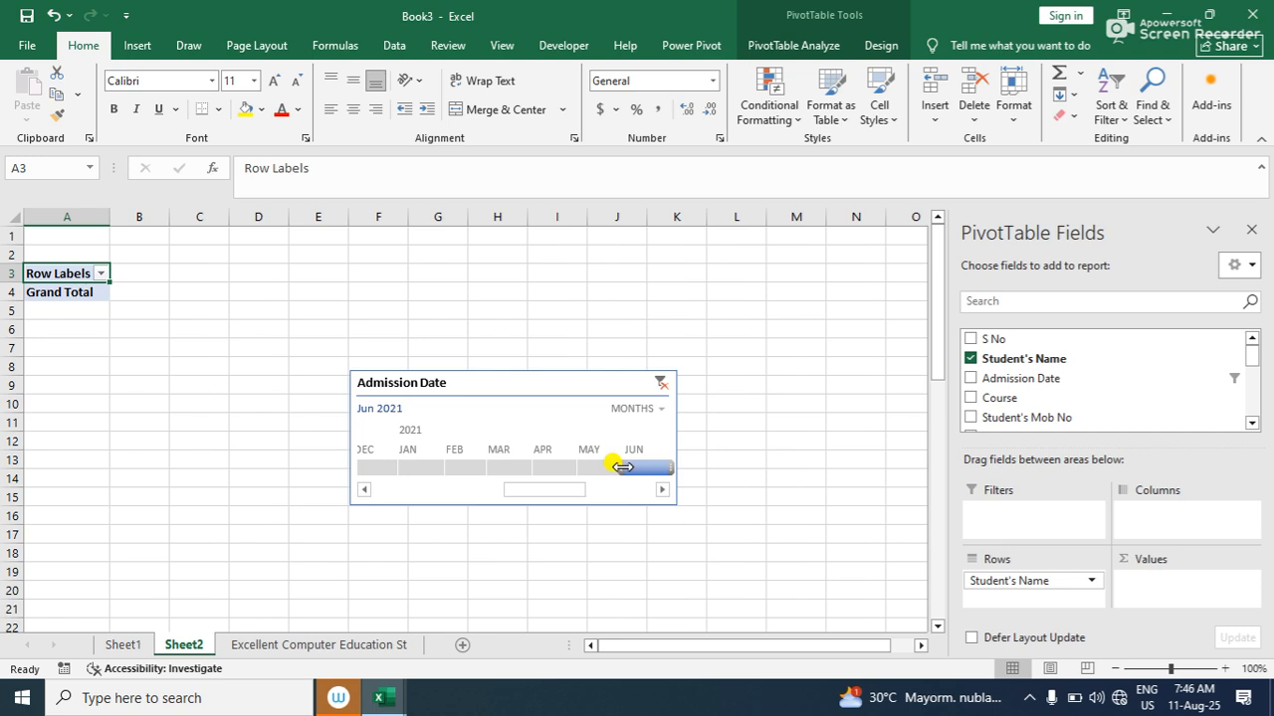
pyautogui.click(382, 469)
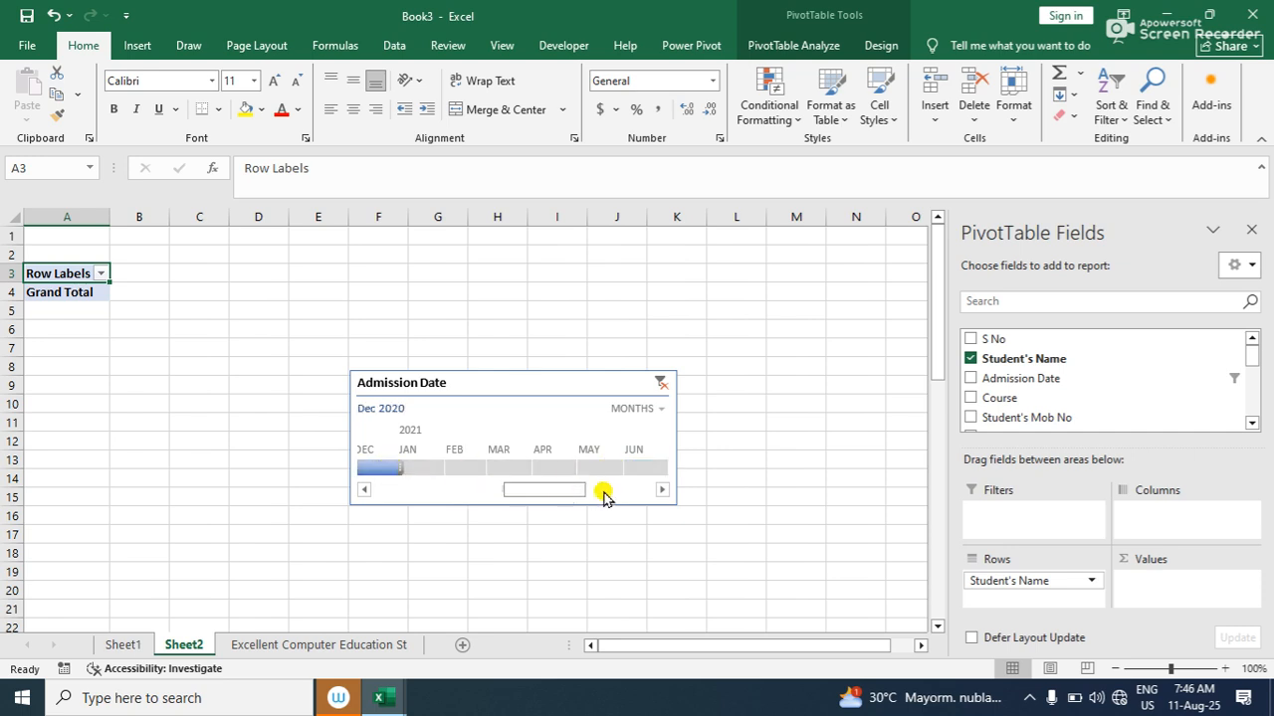
pyautogui.click(662, 489)
pyautogui.click(550, 469)
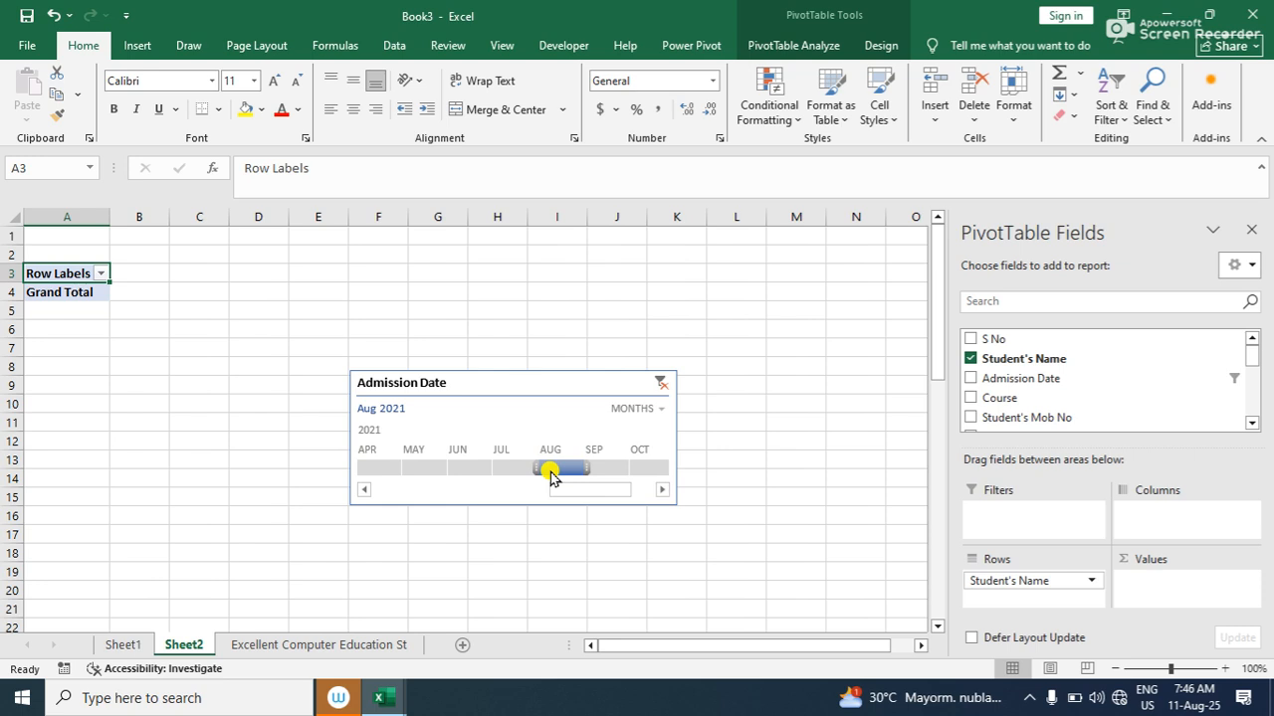
# Switch the timeline to days, select Aug 1, 2021, and widen the range to Jul 27–Aug 6 and on to Jul 21–Aug 6, 2021
pyautogui.click(650, 410)
pyautogui.click(654, 499)
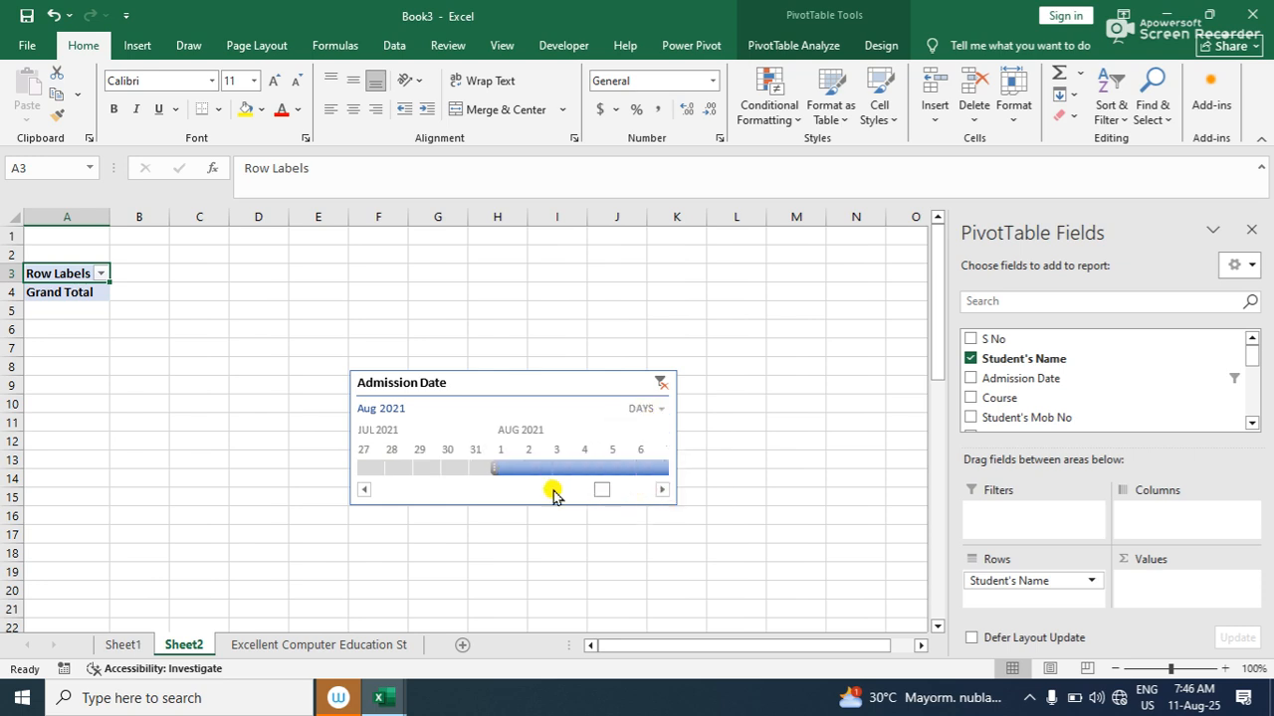
pyautogui.click(507, 468)
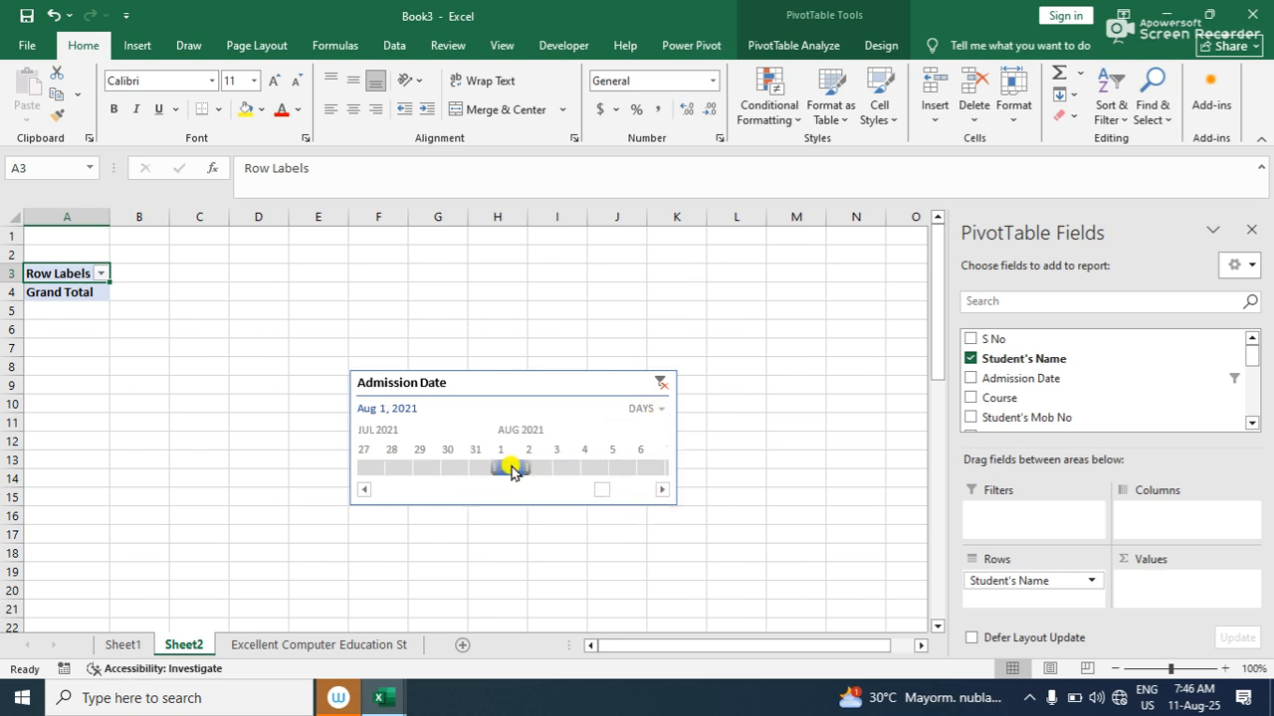
pyautogui.moveTo(484, 468); pyautogui.dragTo(255, 460)
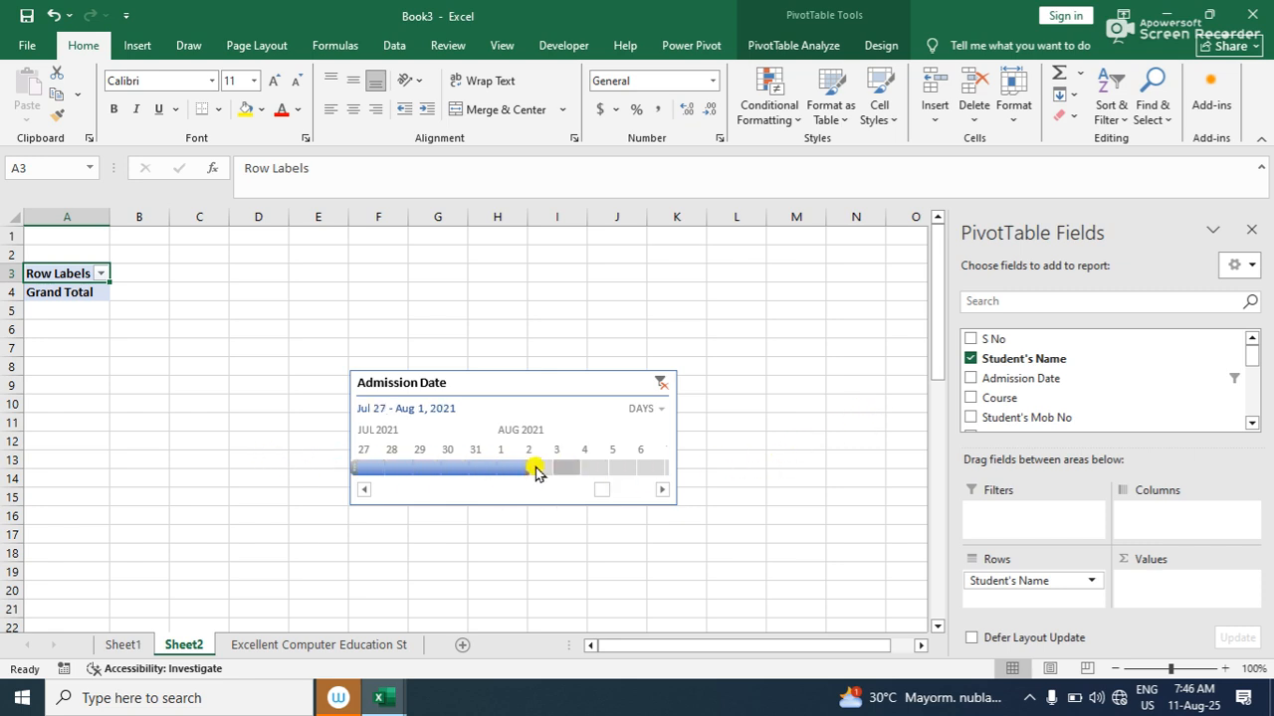
pyautogui.moveTo(525, 466); pyautogui.dragTo(669, 446)
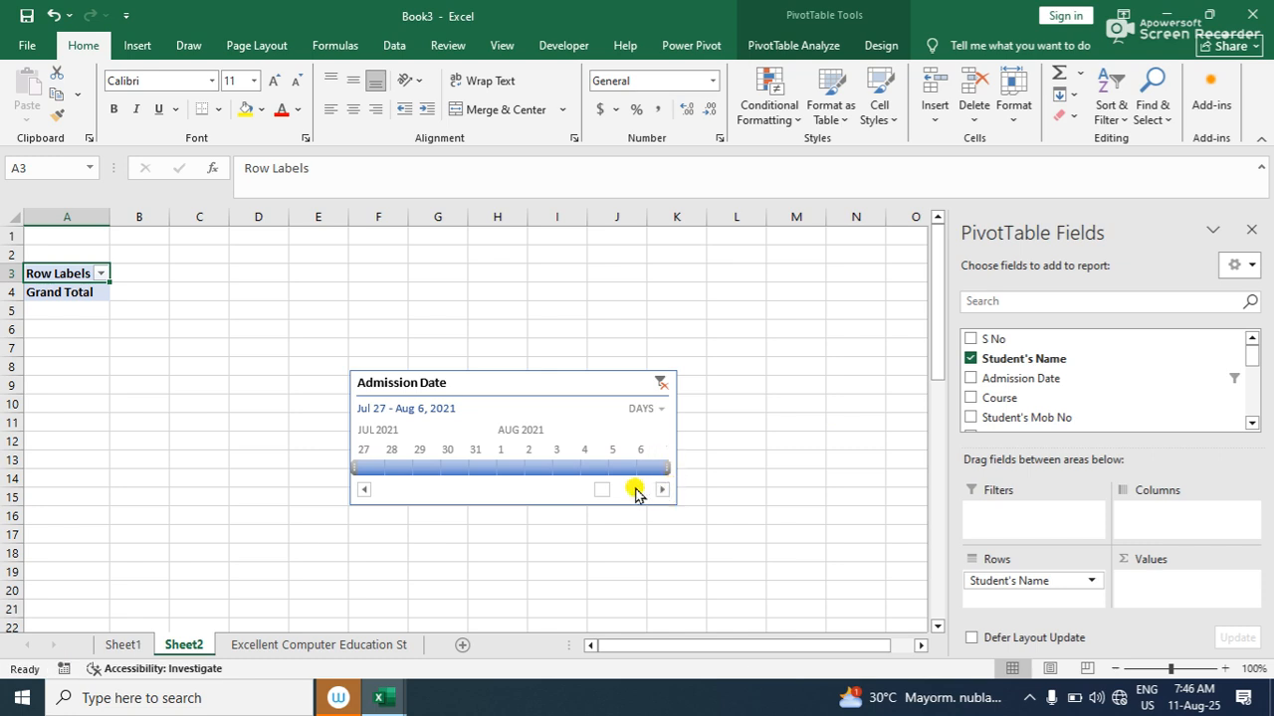
pyautogui.click(361, 491)
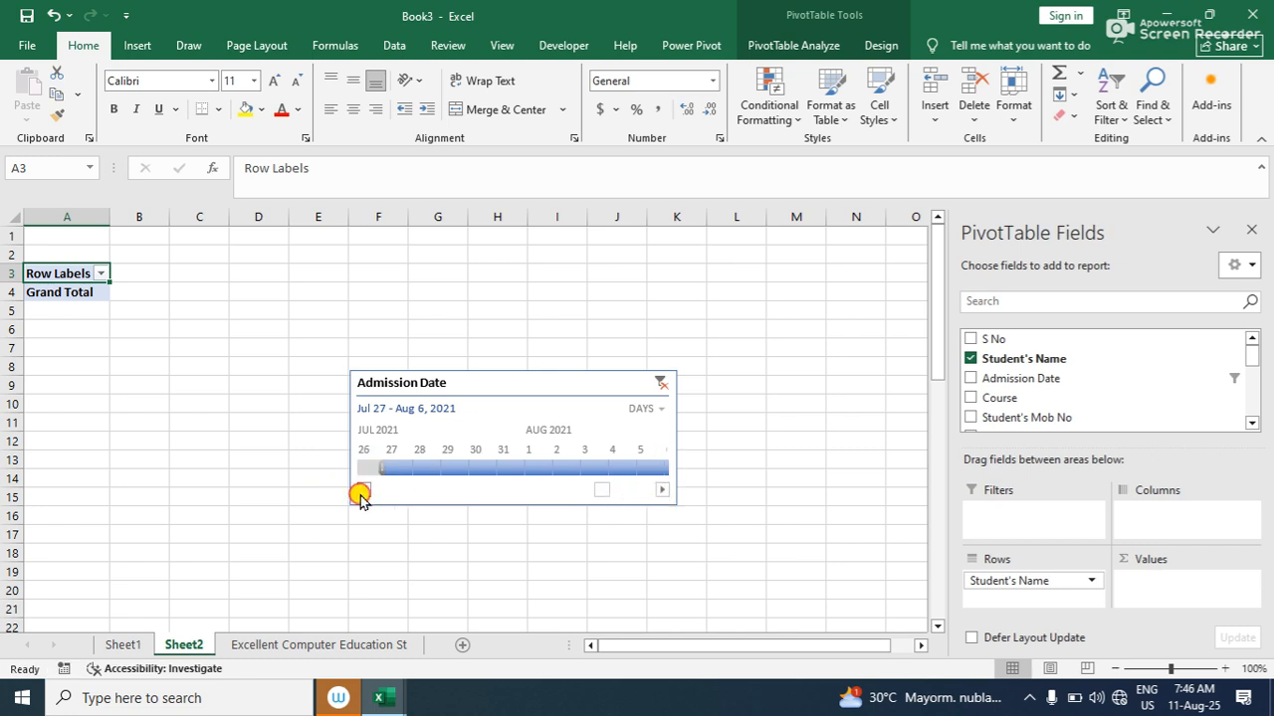
pyautogui.moveTo(543, 466); pyautogui.dragTo(383, 470)
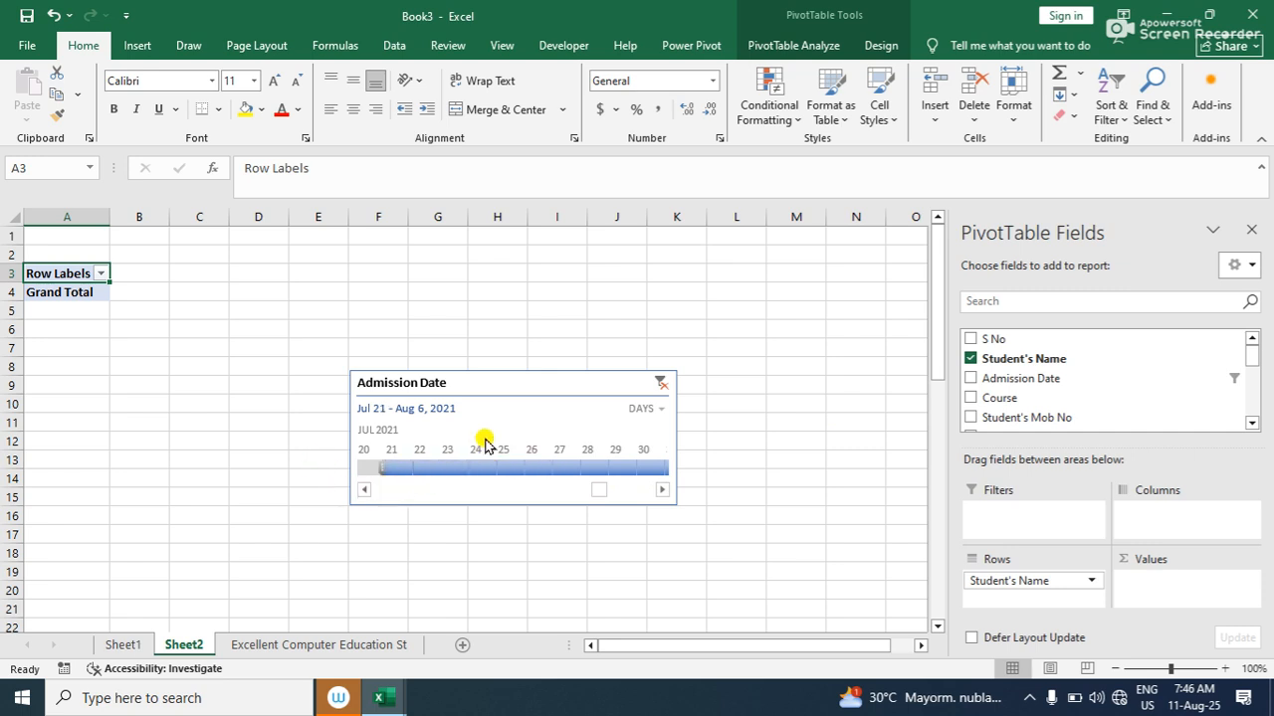
# Filter the student names by the day range Feb 29–Mar 3, 2020 on the Admission Date timeline
pyautogui.click(361, 490)
pyautogui.click(360, 490)
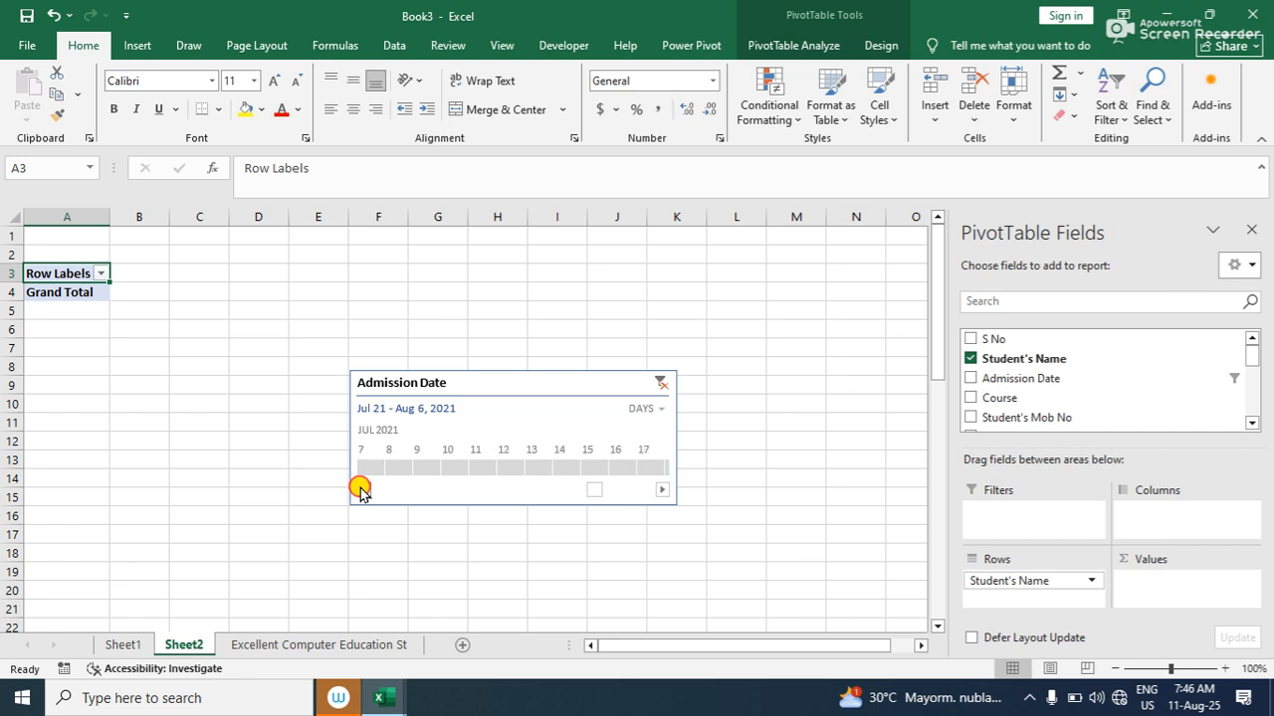
pyautogui.click(361, 490)
pyautogui.click(363, 432)
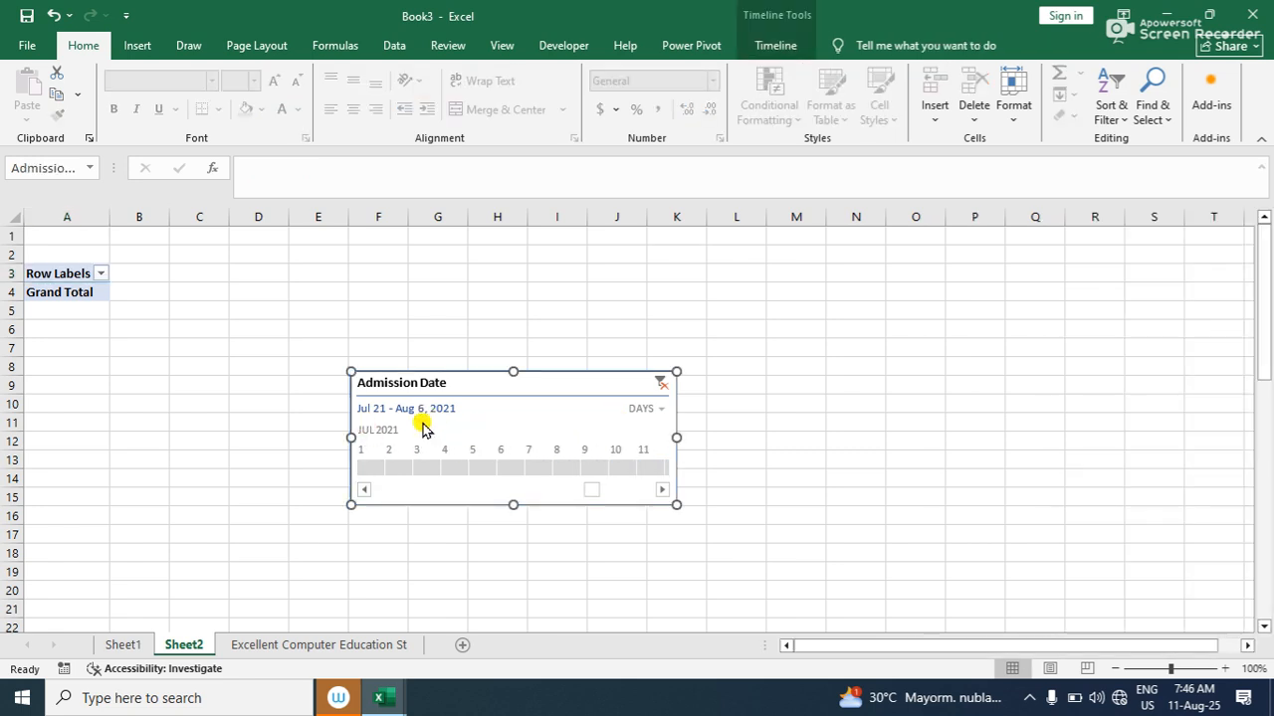
pyautogui.moveTo(595, 493); pyautogui.dragTo(401, 501)
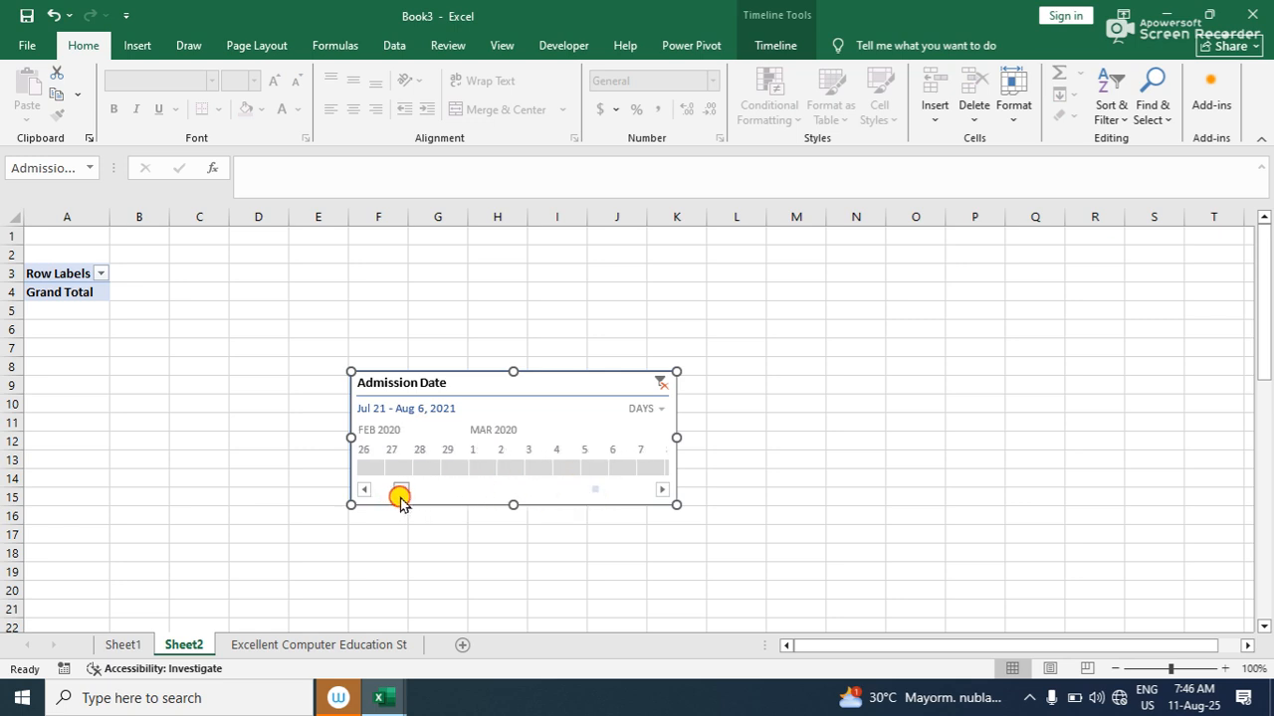
pyautogui.click(456, 468)
pyautogui.moveTo(469, 461); pyautogui.dragTo(572, 458)
# Add Admission Date to the pivot table rows beneath Student's Name
pyautogui.click(97, 353)
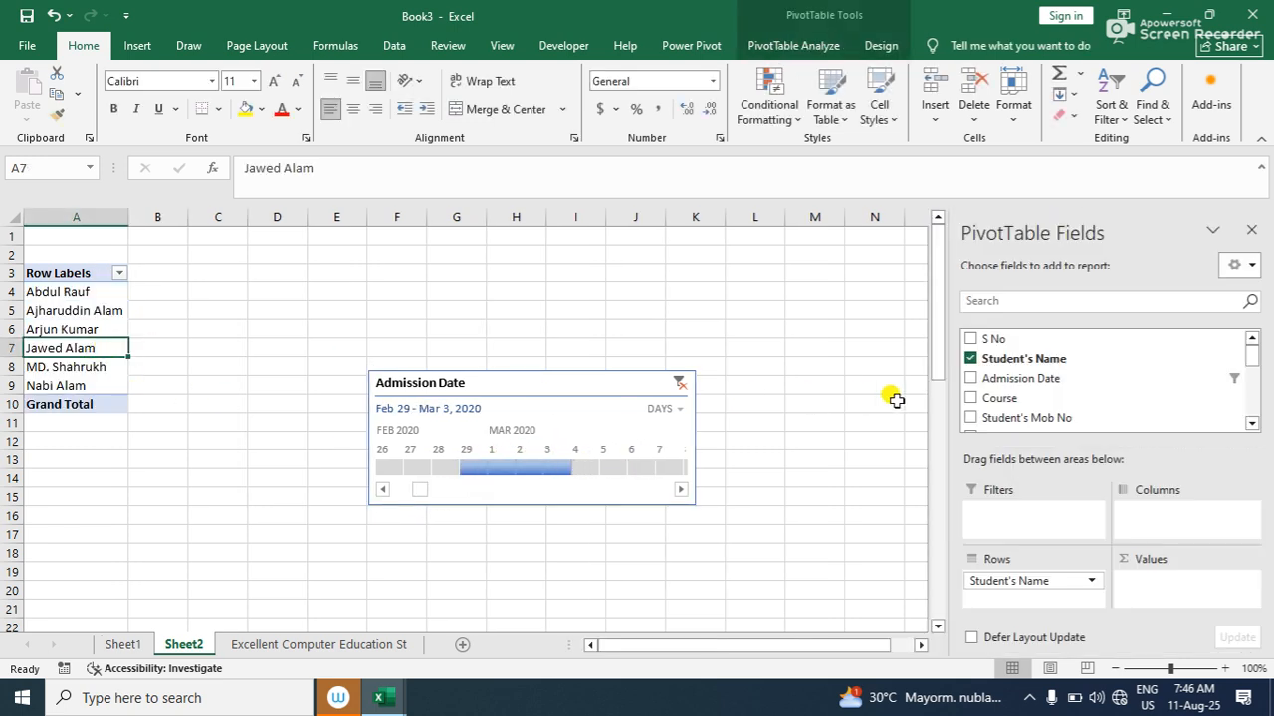
pyautogui.click(1252, 422)
pyautogui.click(1253, 422)
pyautogui.click(1253, 422)
pyautogui.moveTo(1251, 369); pyautogui.dragTo(1251, 344)
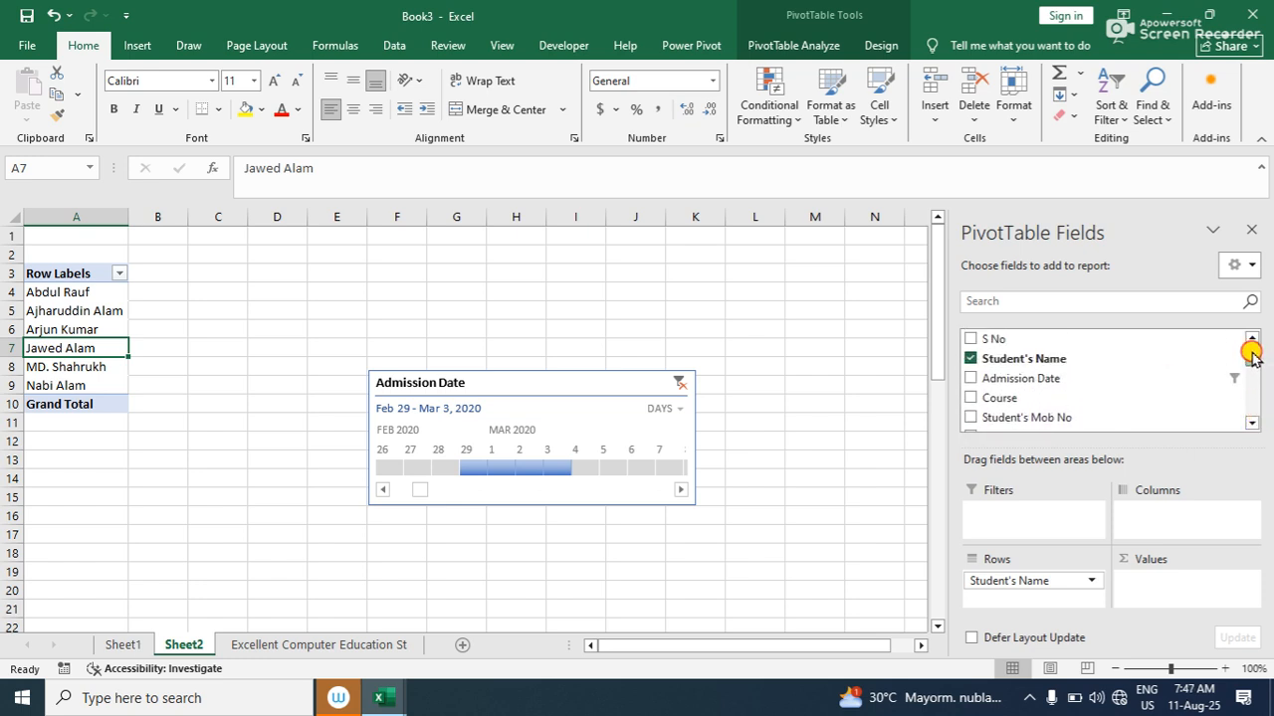
pyautogui.click(973, 361)
pyautogui.click(971, 359)
pyautogui.click(970, 380)
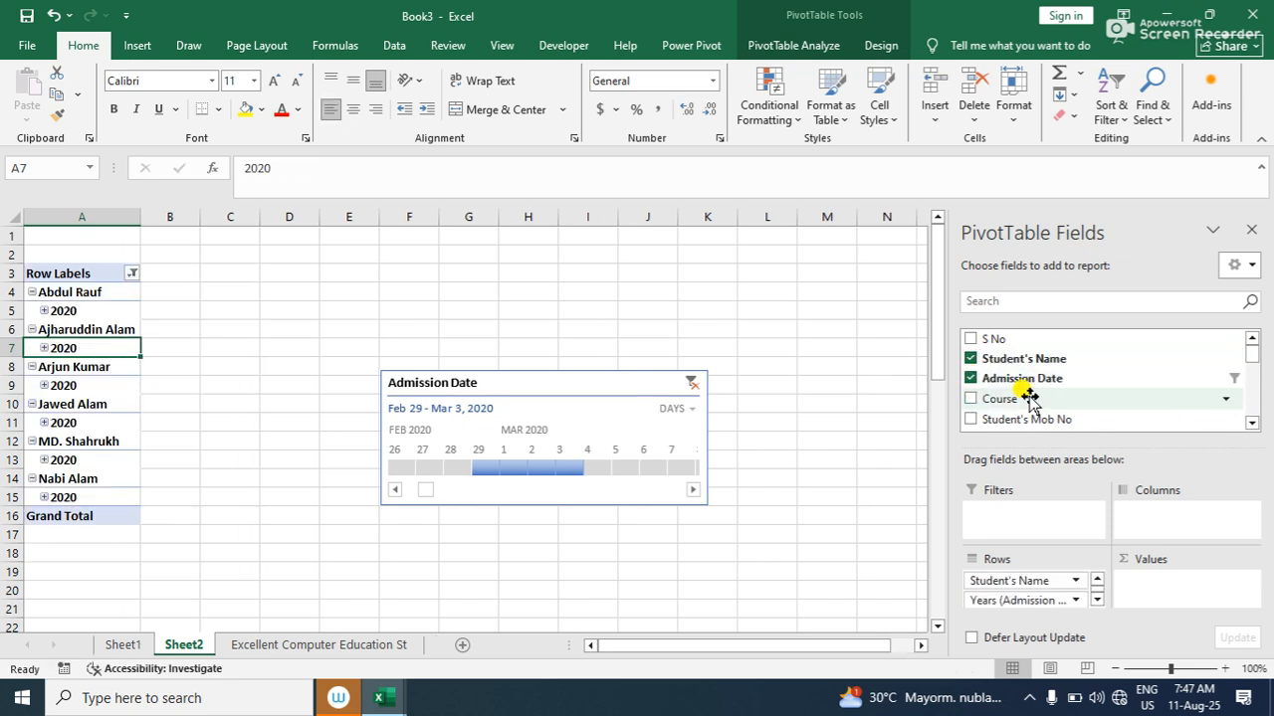
# Remove Student's Name, Admission Date and its Years, Quarters and Months fields from the pivot table
pyautogui.click(971, 399)
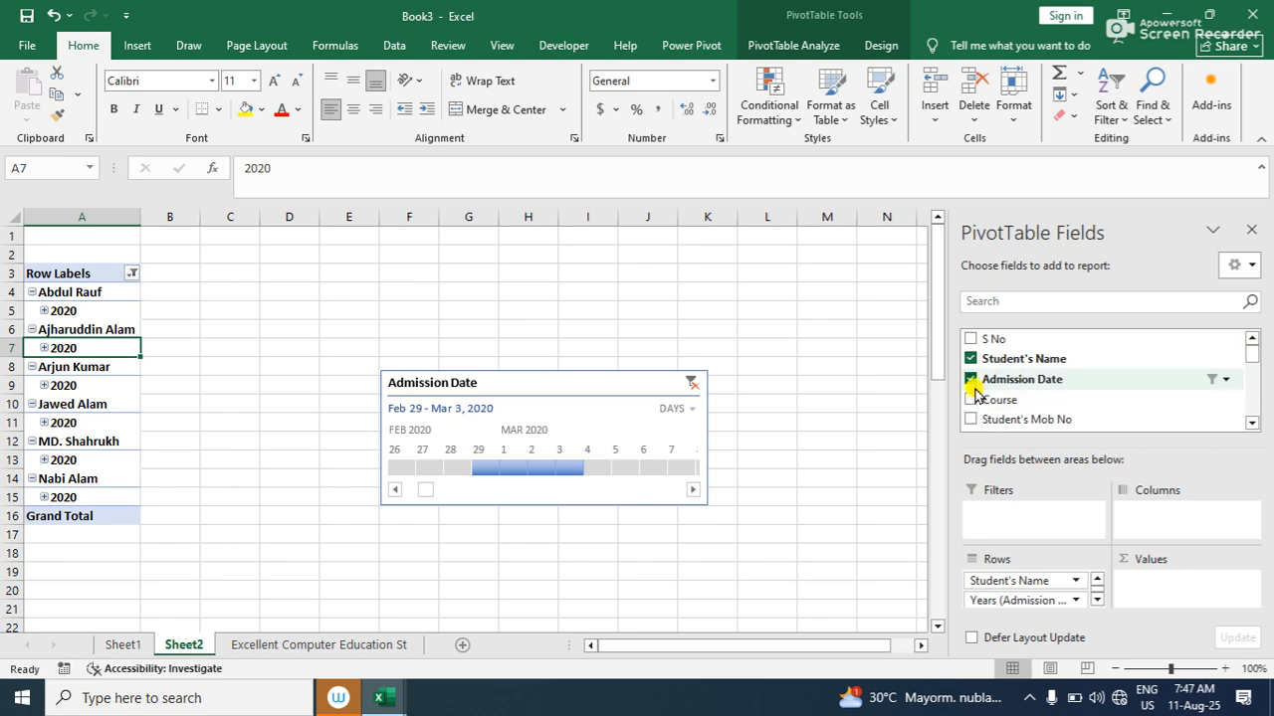
pyautogui.click(971, 360)
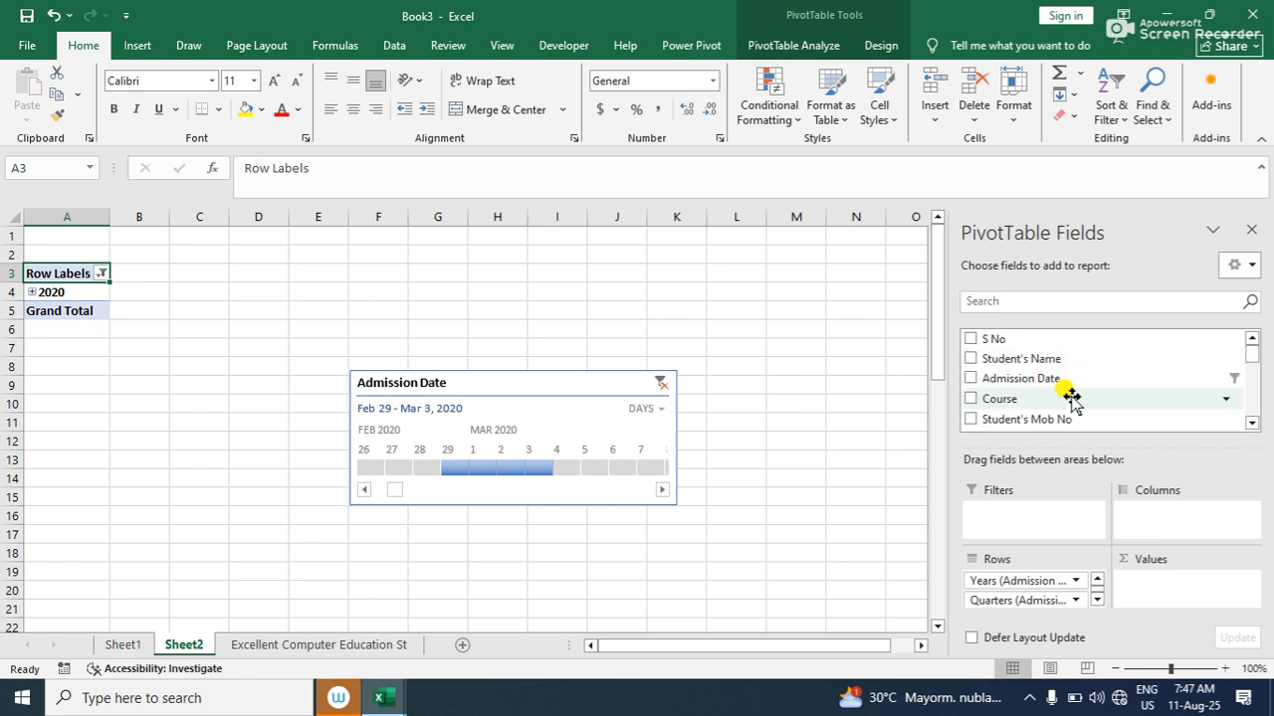
pyautogui.moveTo(1251, 355); pyautogui.dragTo(1243, 415)
pyautogui.click(970, 402)
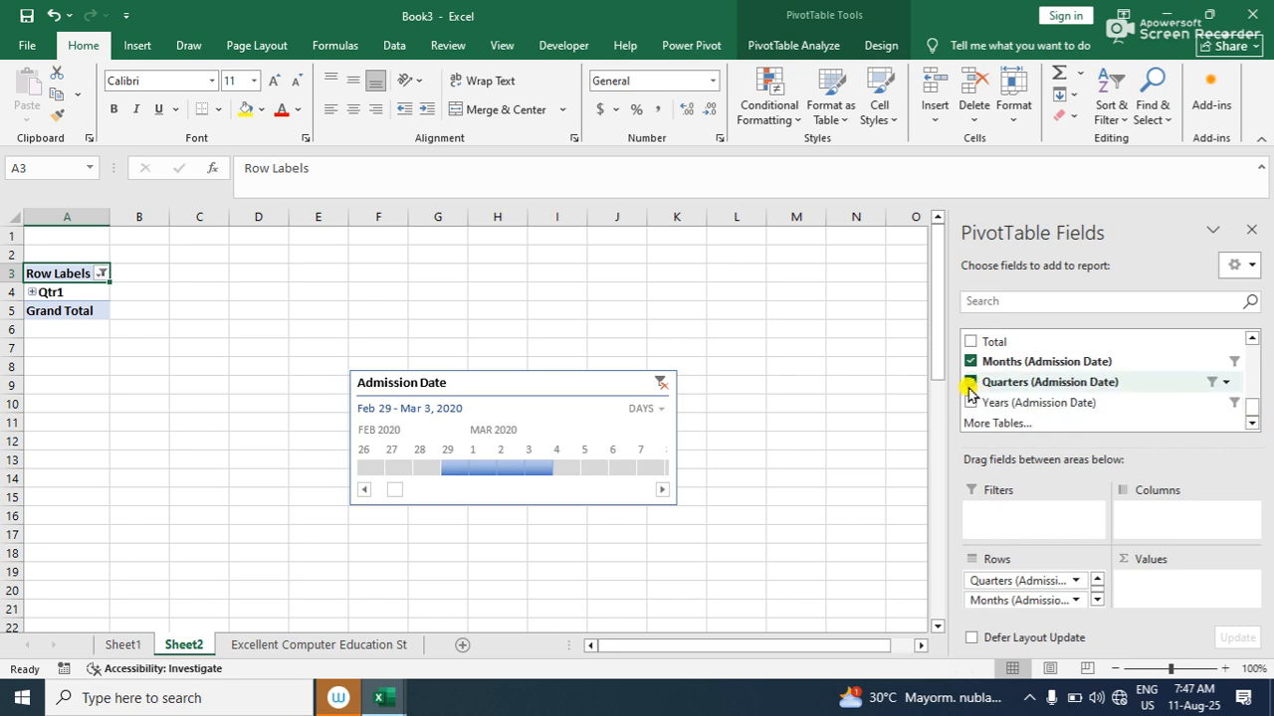
pyautogui.click(970, 381)
pyautogui.click(970, 361)
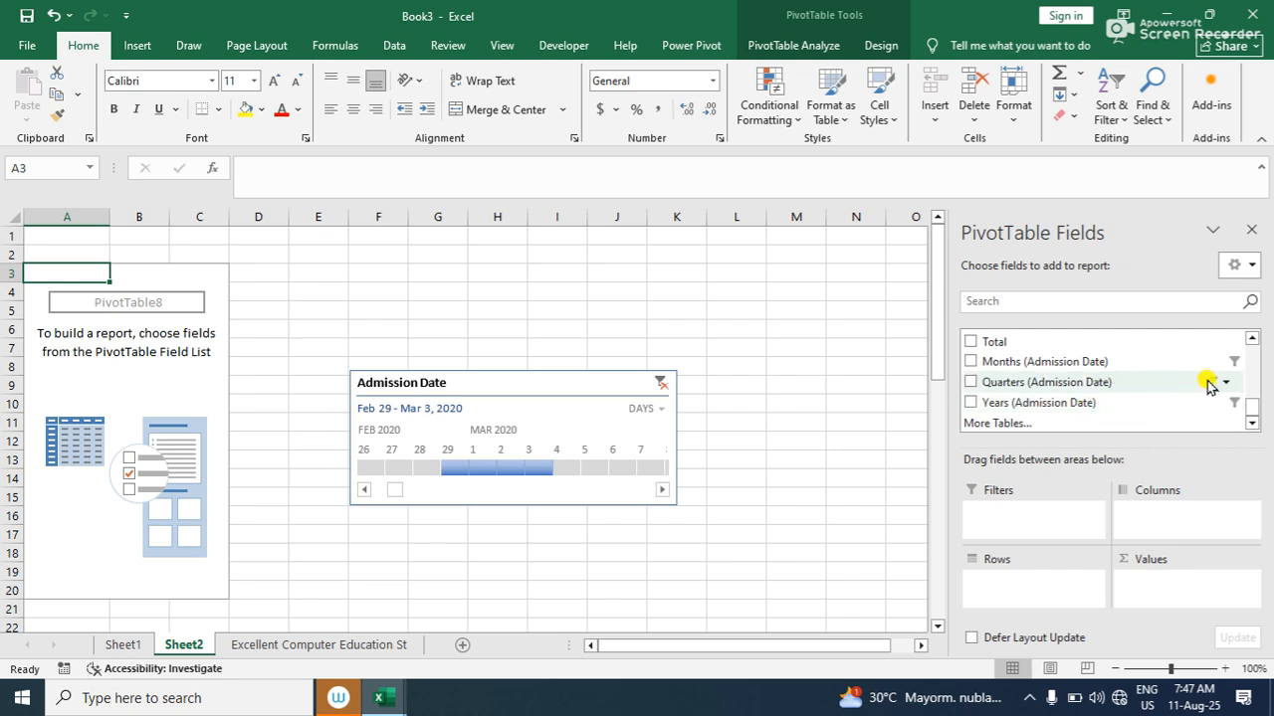
# Add 1st Inst, 2nd Inst, 3rd Inst, 4th Inst and Total to the pivot table values
pyautogui.moveTo(1249, 408); pyautogui.dragTo(1252, 381)
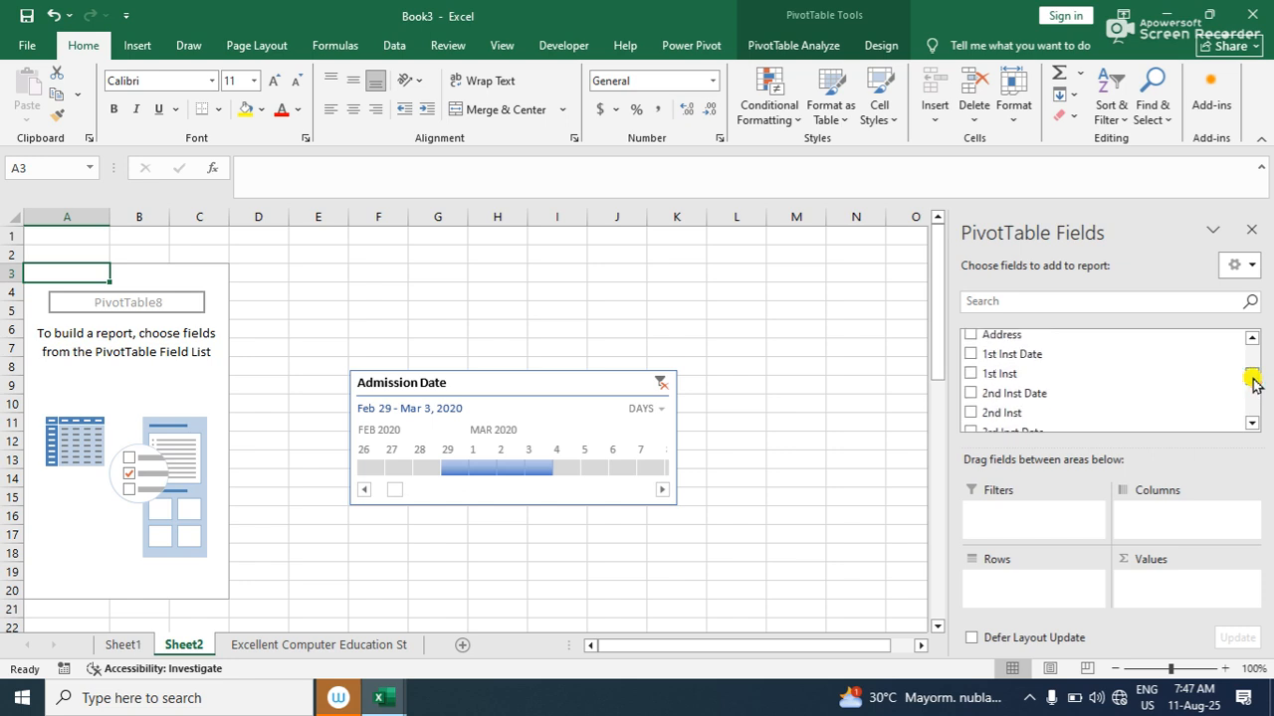
pyautogui.click(970, 374)
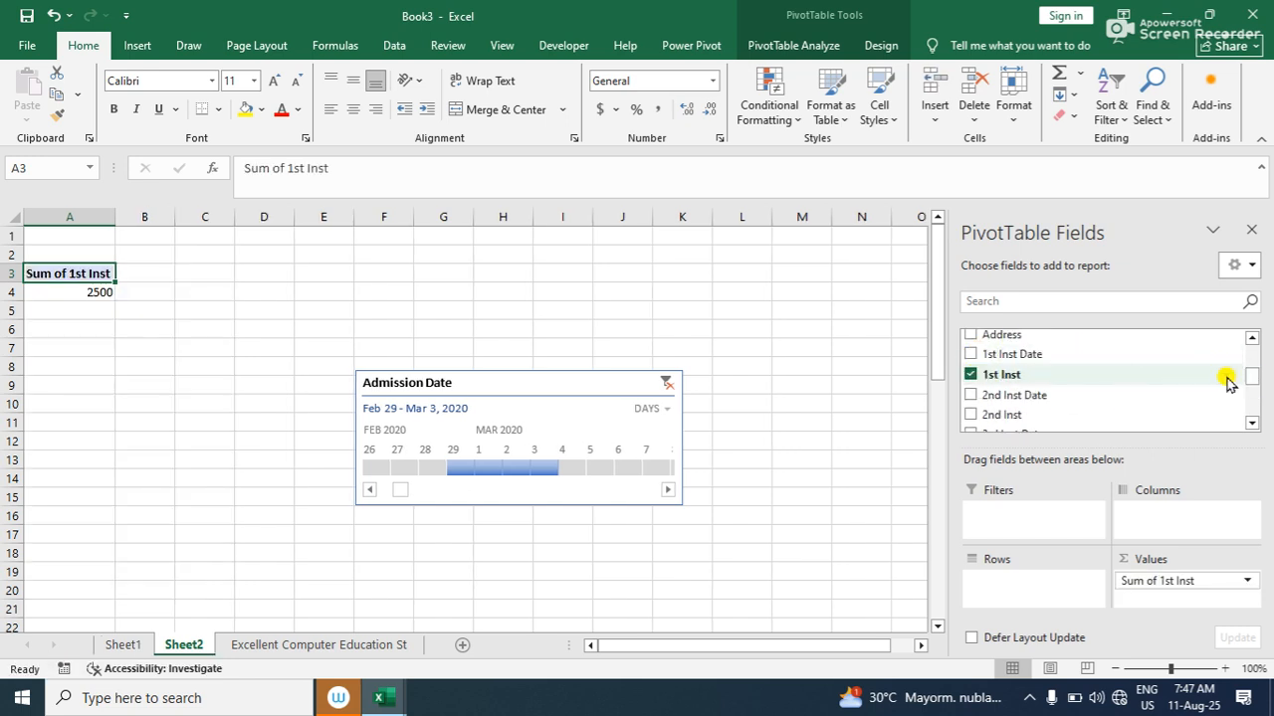
pyautogui.scroll(-1, 1244, 389)
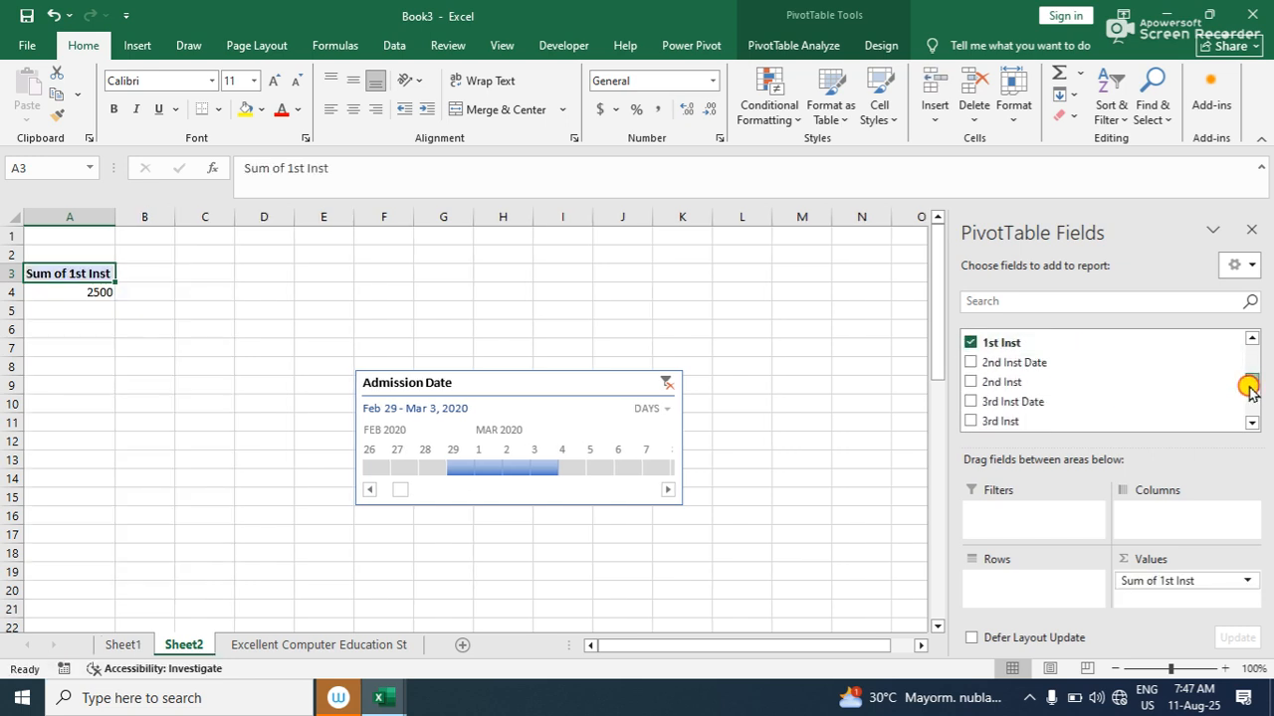
pyautogui.click(970, 382)
pyautogui.moveTo(1243, 393); pyautogui.dragTo(1245, 401)
pyautogui.click(970, 338)
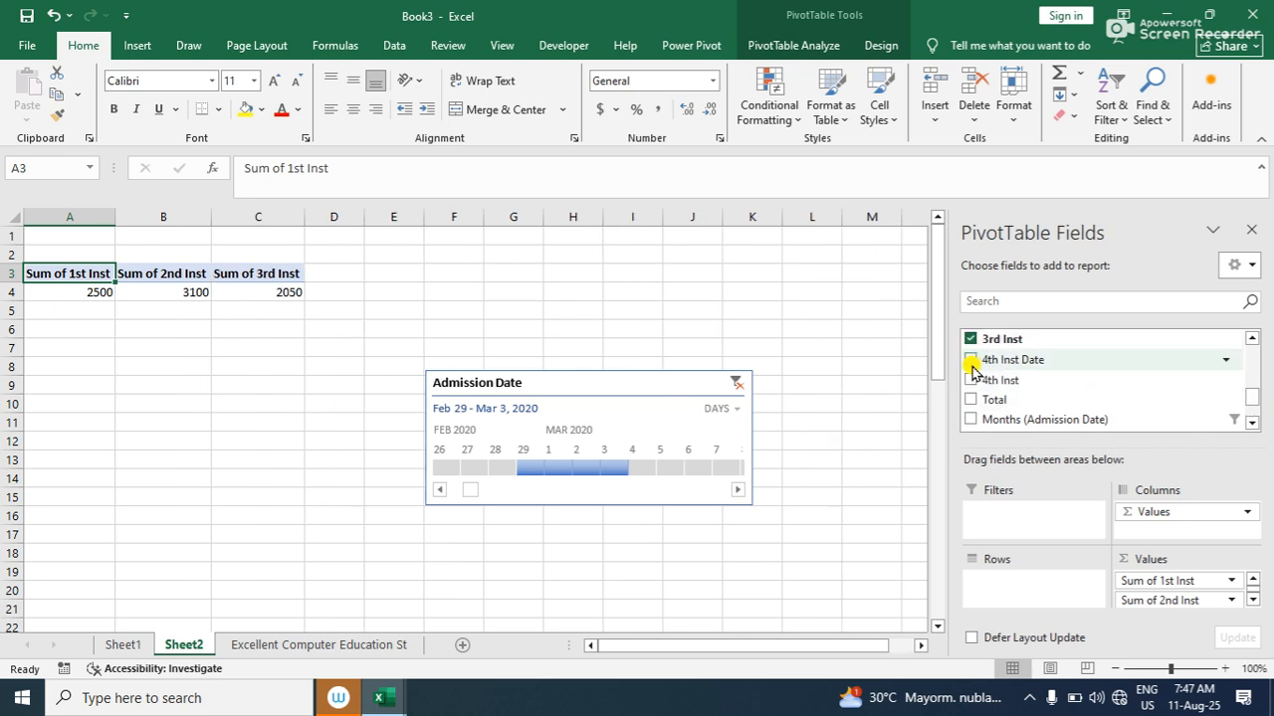
pyautogui.click(970, 379)
pyautogui.click(970, 398)
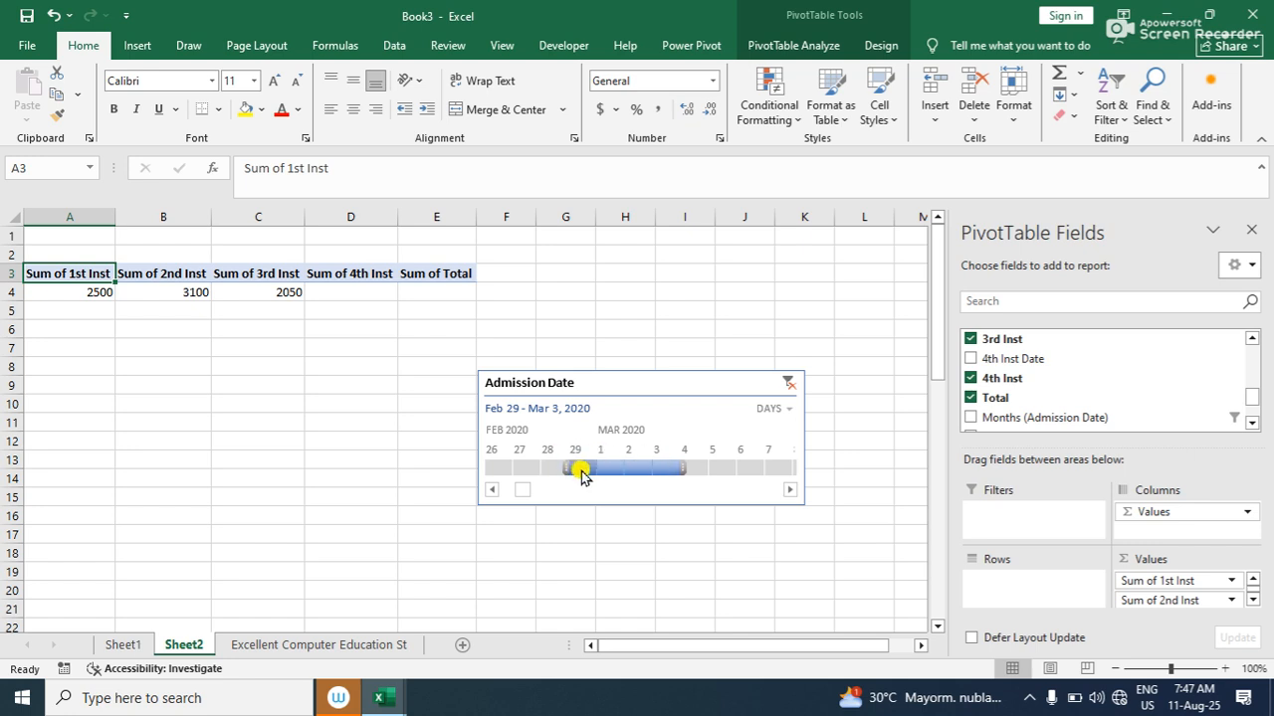
# Filter the installment sums by the day range Feb 26–Mar 5, 2020, and by the single days Mar 6 and Mar 7, 2020
pyautogui.click(719, 474)
pyautogui.moveTo(714, 474); pyautogui.dragTo(490, 438)
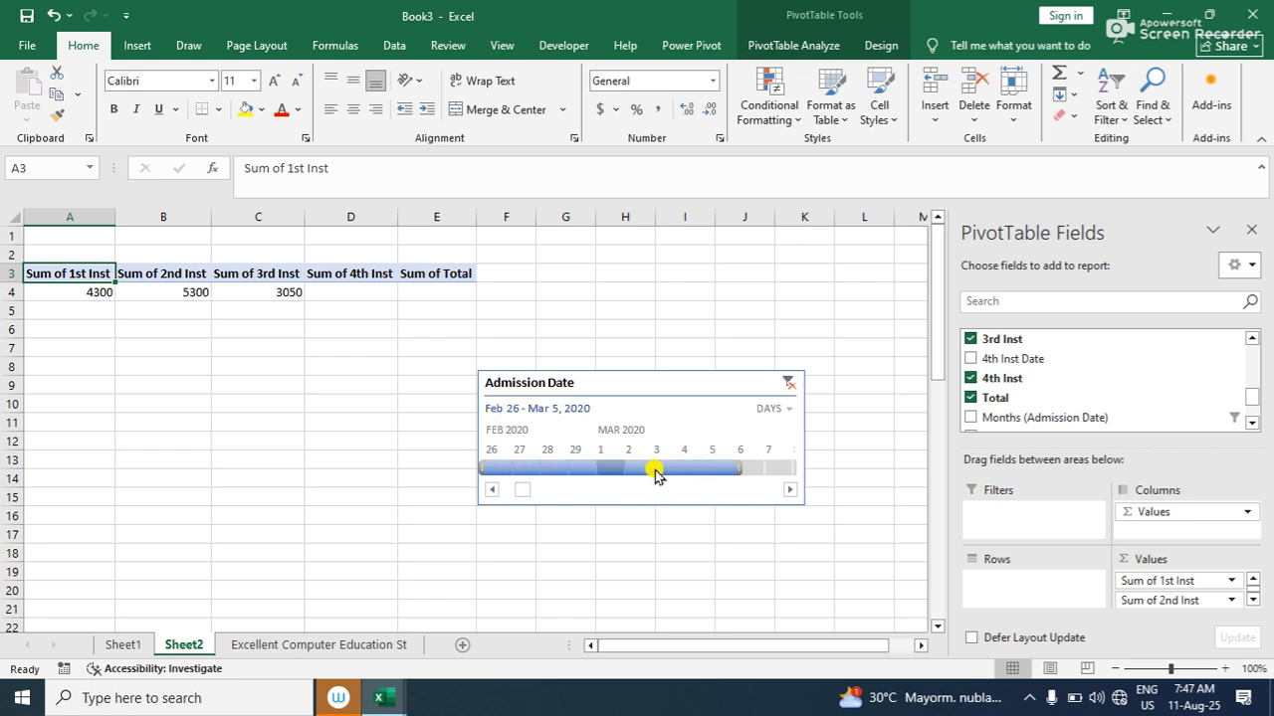
pyautogui.click(748, 468)
pyautogui.click(776, 469)
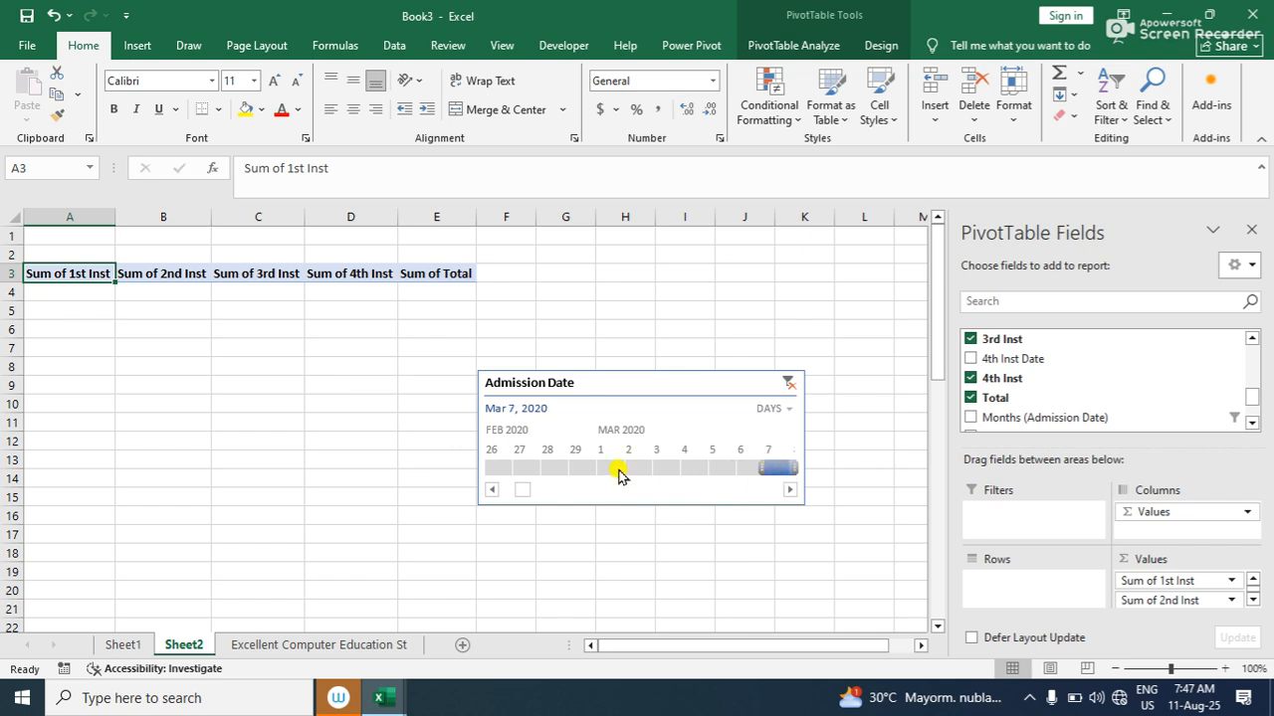
# Filter the installment sums to the single day Jan 3, 2020, and extend the timeline range to Jan 3–11, 2020
pyautogui.moveTo(524, 492); pyautogui.dragTo(501, 495)
pyautogui.click(543, 467)
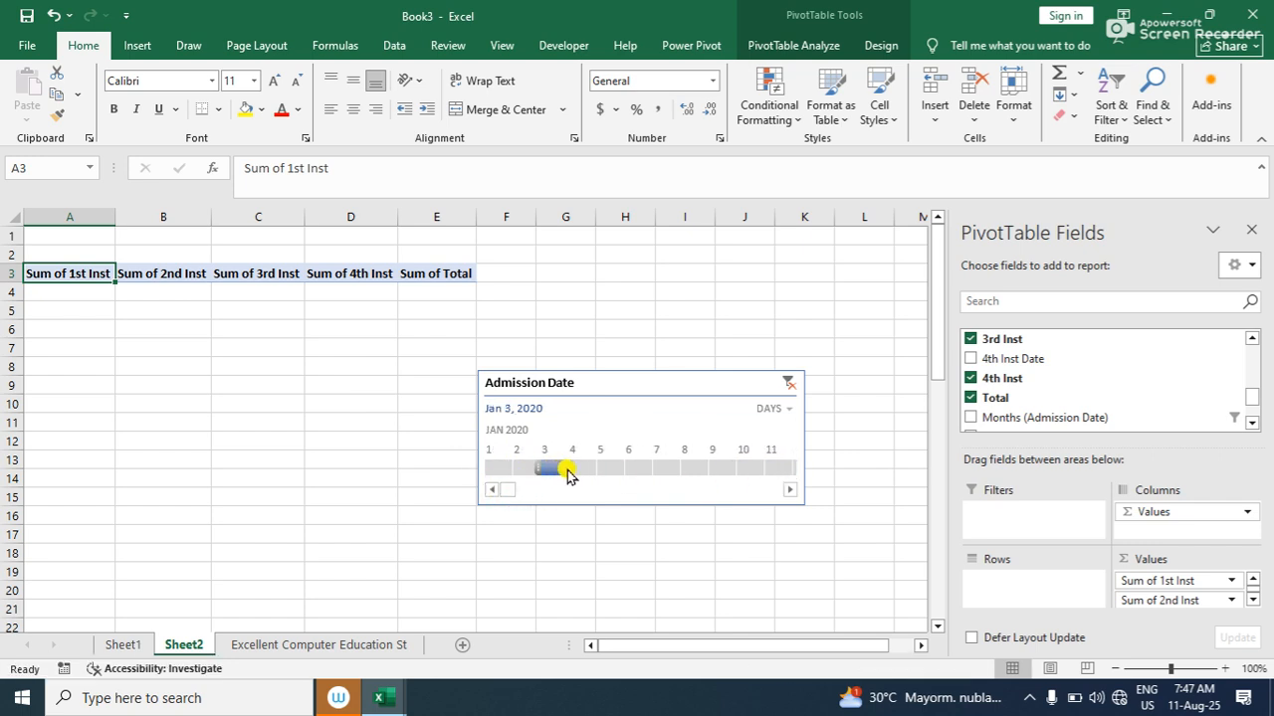
pyautogui.moveTo(560, 463); pyautogui.dragTo(796, 468)
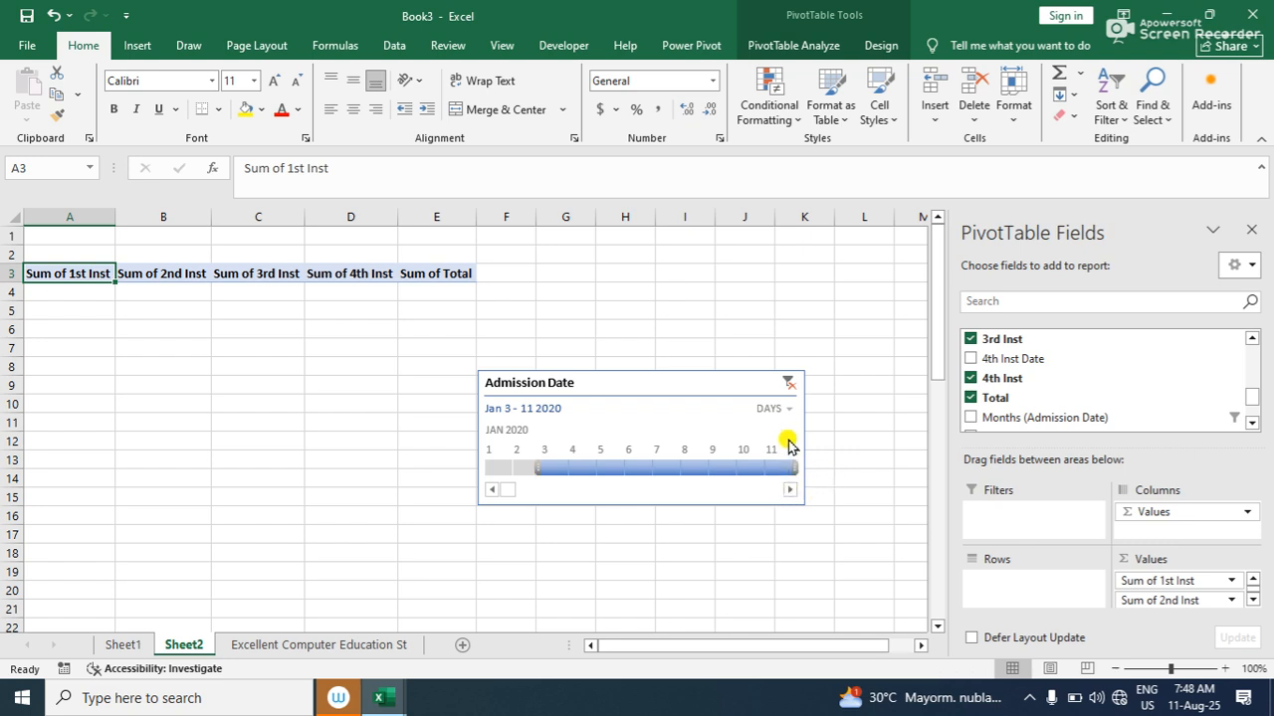
# Change the Admission Date timeline's level to months and on to quarters, and filter the installment sums to Q4 2020
pyautogui.click(780, 407)
pyautogui.click(790, 475)
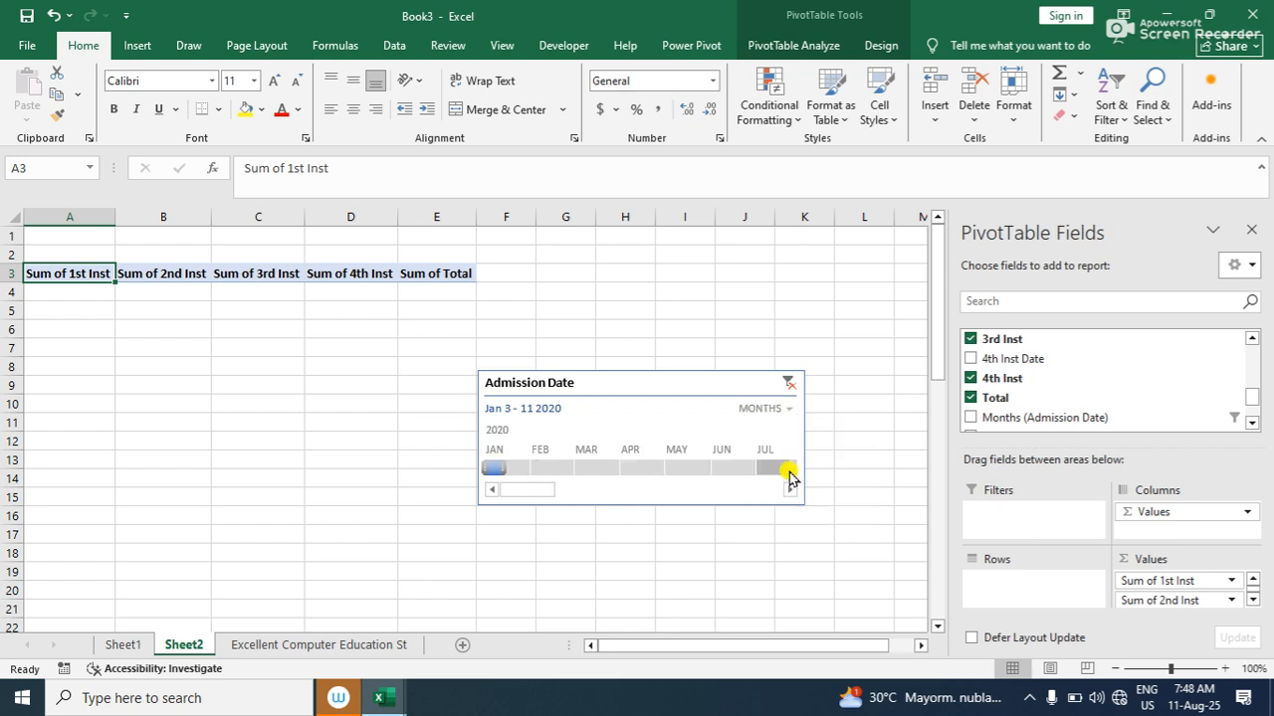
pyautogui.click(786, 408)
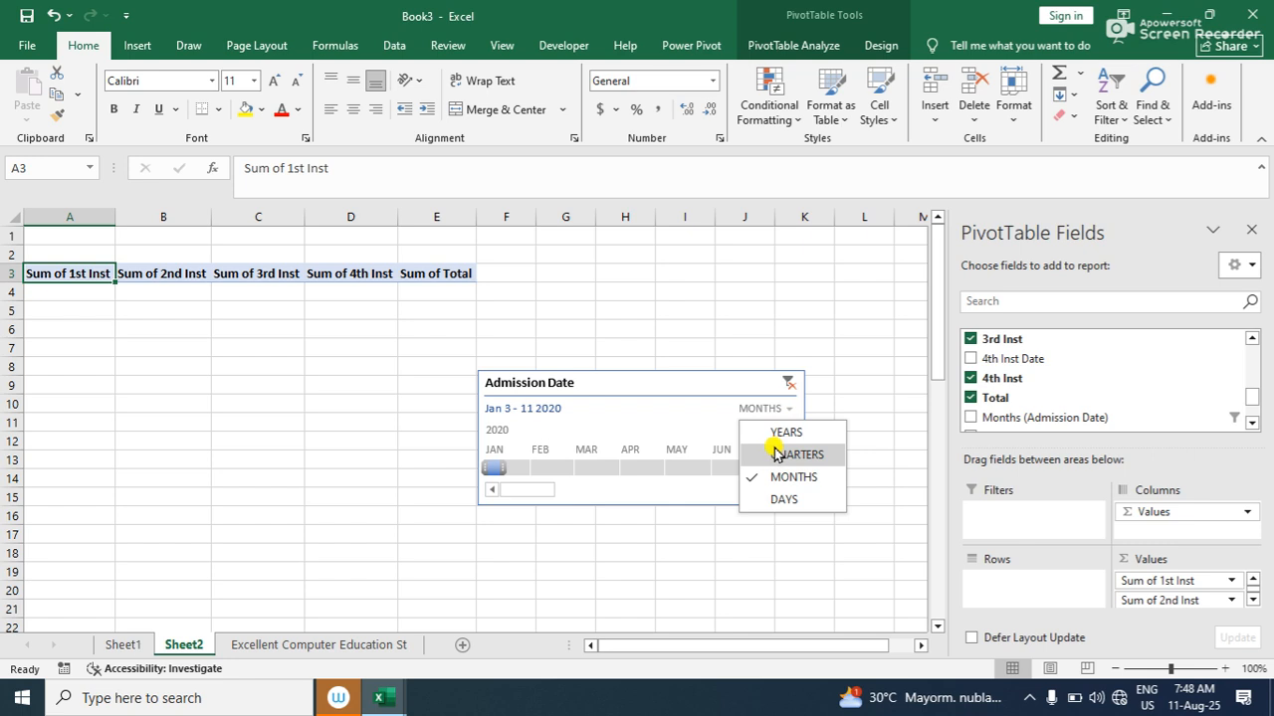
pyautogui.click(777, 454)
pyautogui.click(631, 465)
pyautogui.click(590, 467)
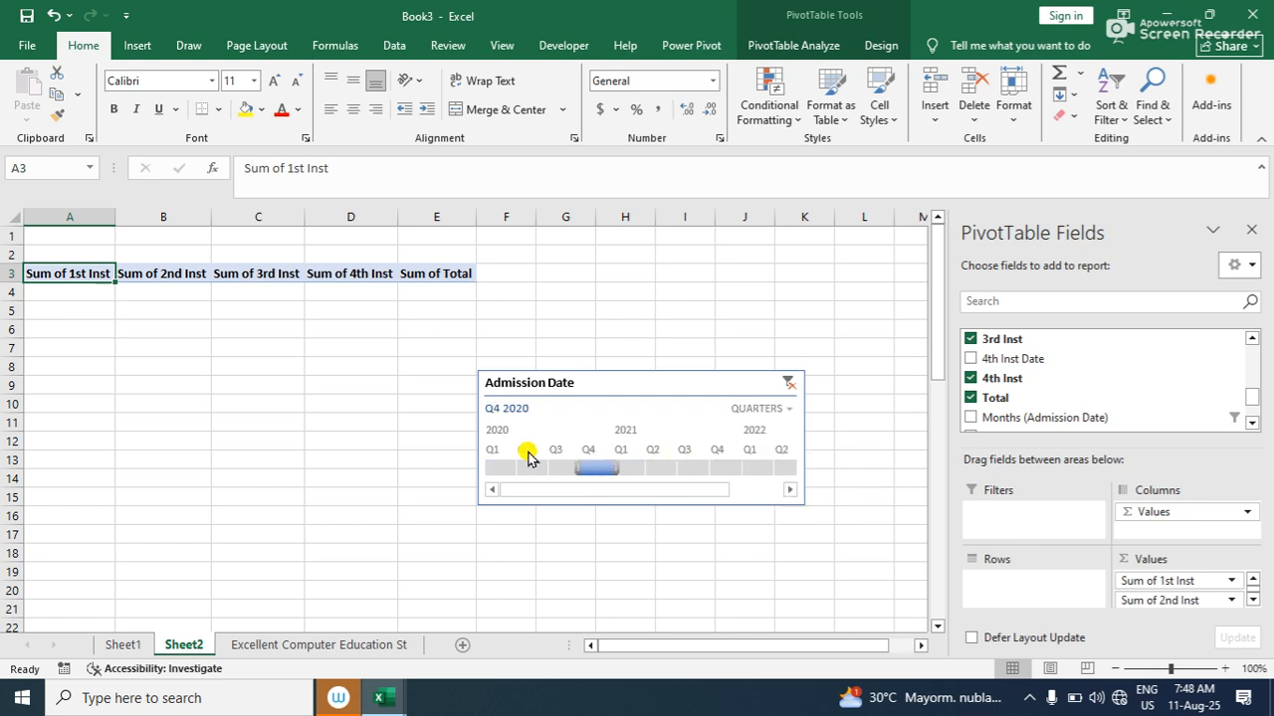
# Switch the Admission Date timeline to years and filter the installment sums to 2020
pyautogui.click(781, 410)
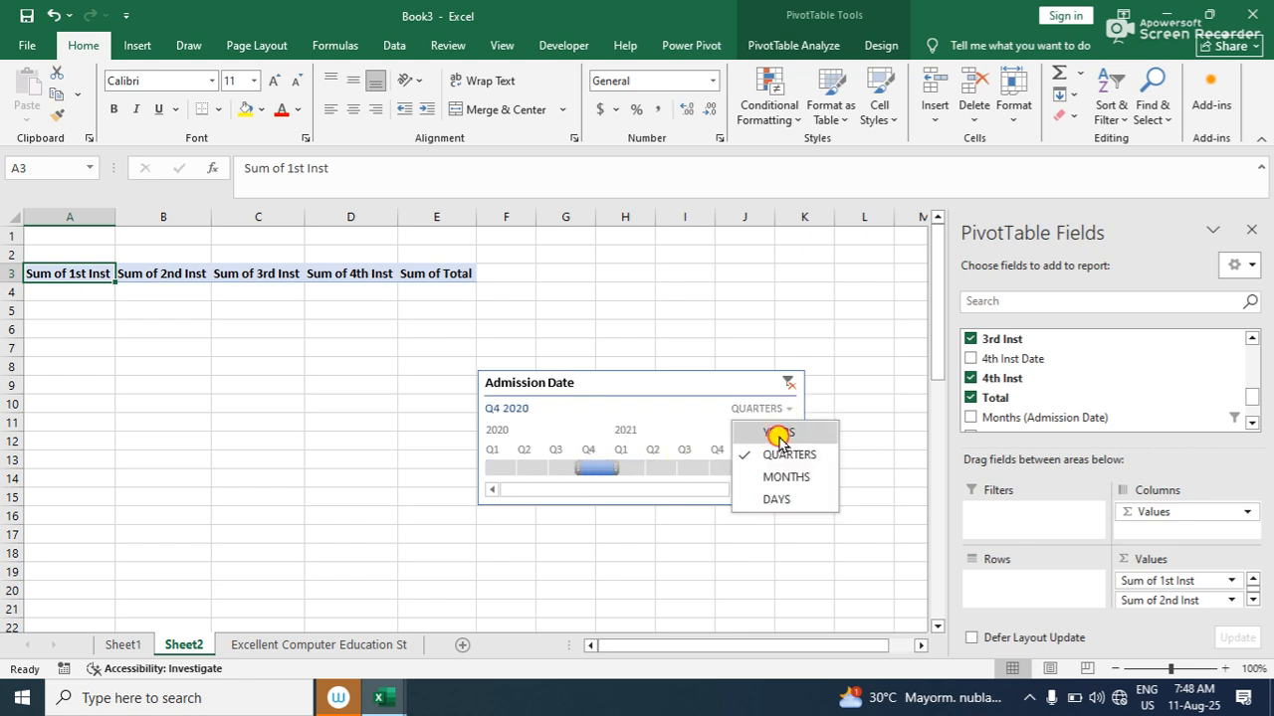
pyautogui.click(778, 435)
pyautogui.click(501, 468)
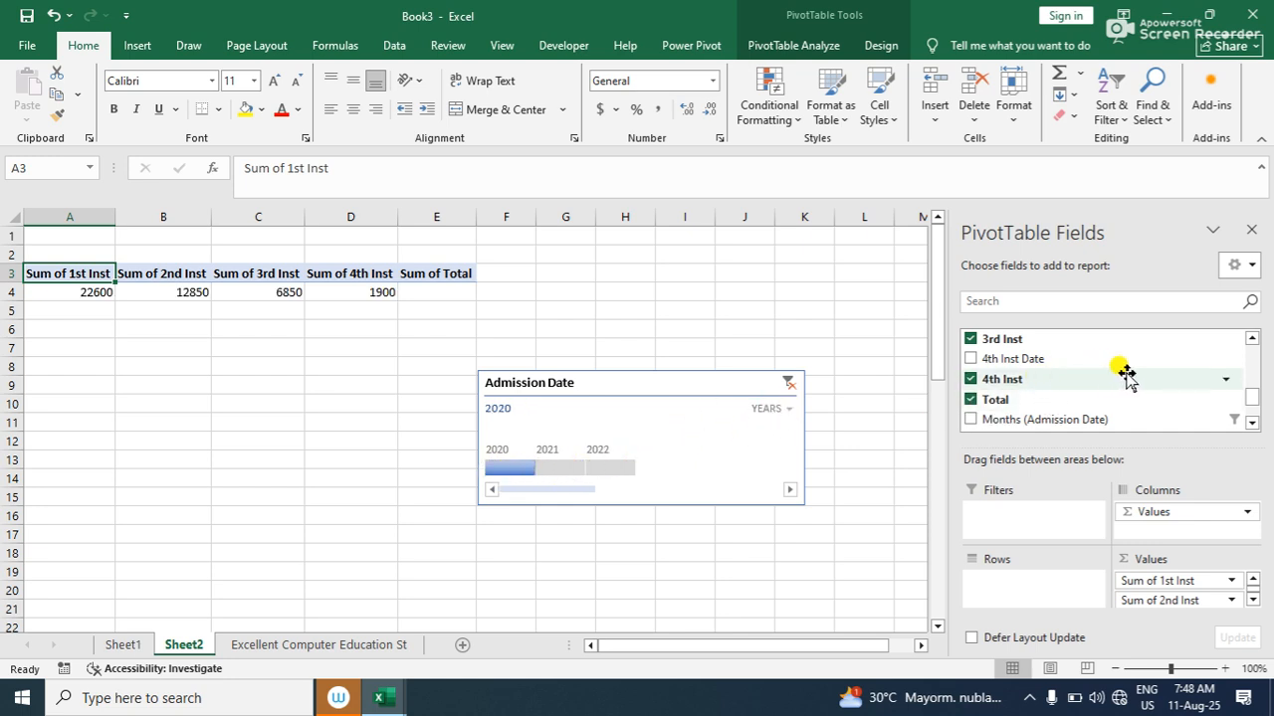
# Add Student's Name to the pivot table rows to view the 2020 installments per student, and remove the field again
pyautogui.moveTo(1250, 398); pyautogui.dragTo(1250, 335)
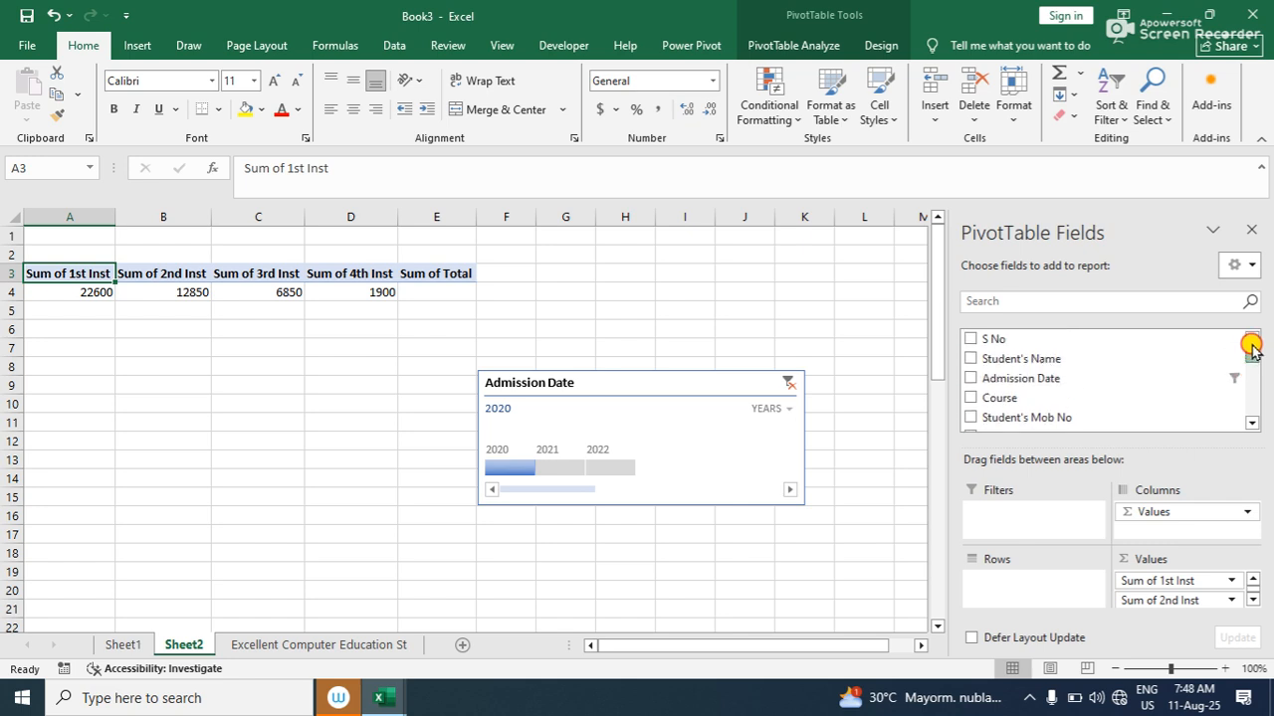
pyautogui.click(972, 361)
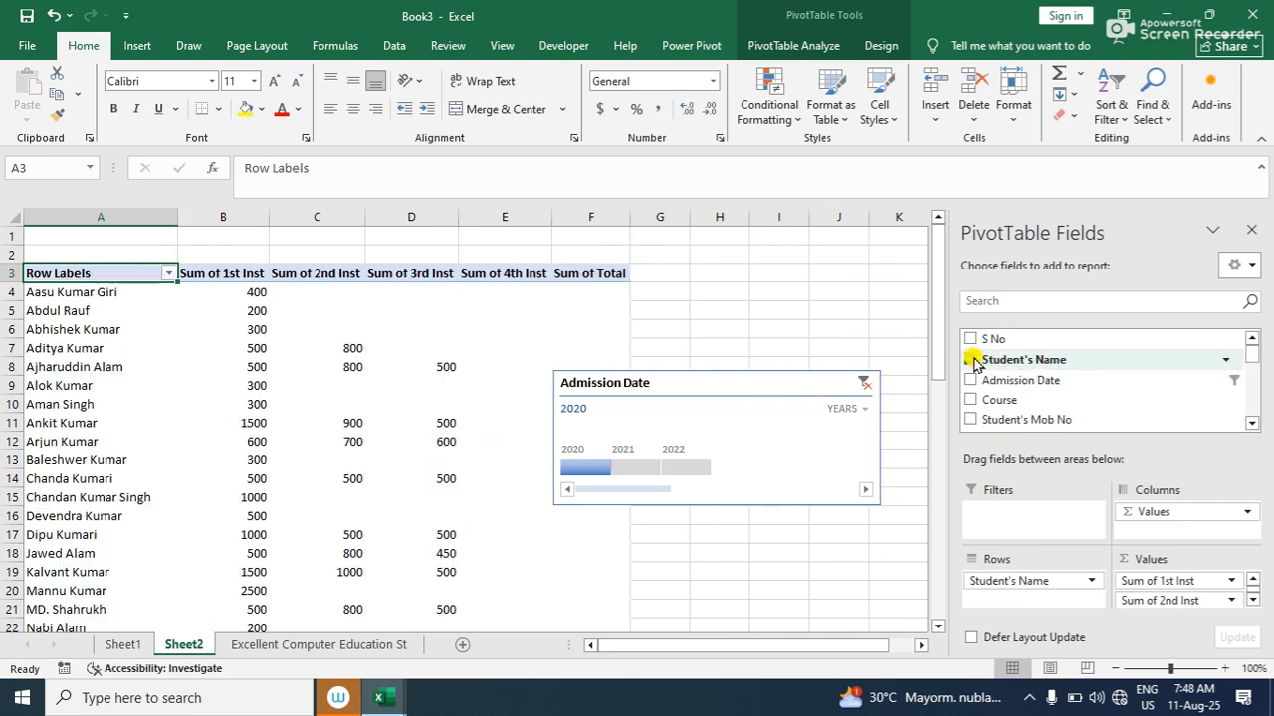
pyautogui.click(972, 361)
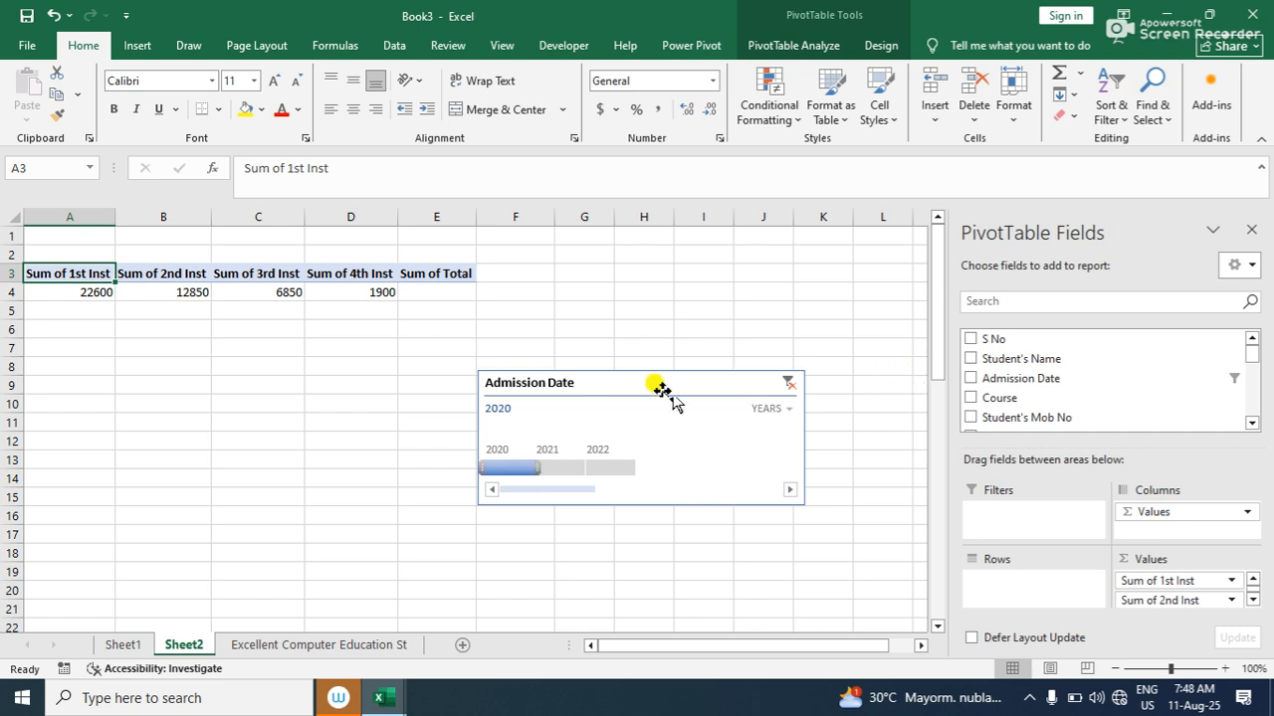
# Clear the Admission Date timeline's filter and delete the timeline from Sheet2
pyautogui.click(789, 385)
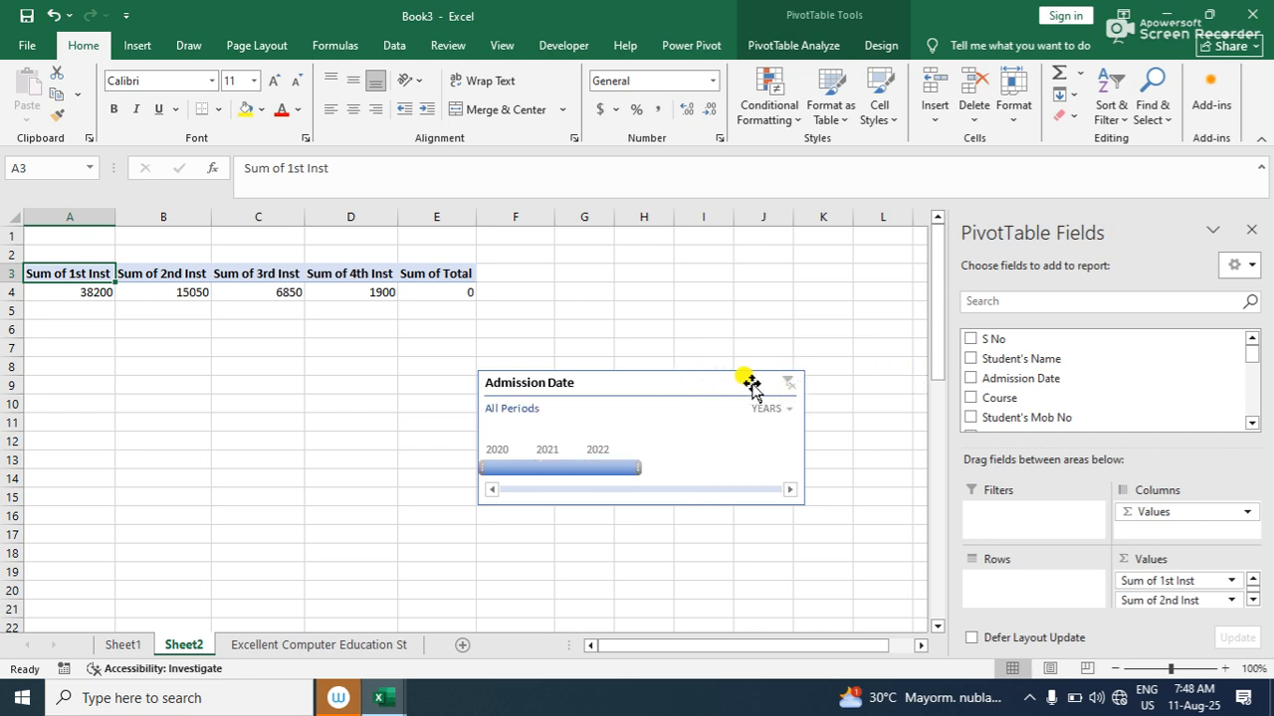
pyautogui.click(748, 382)
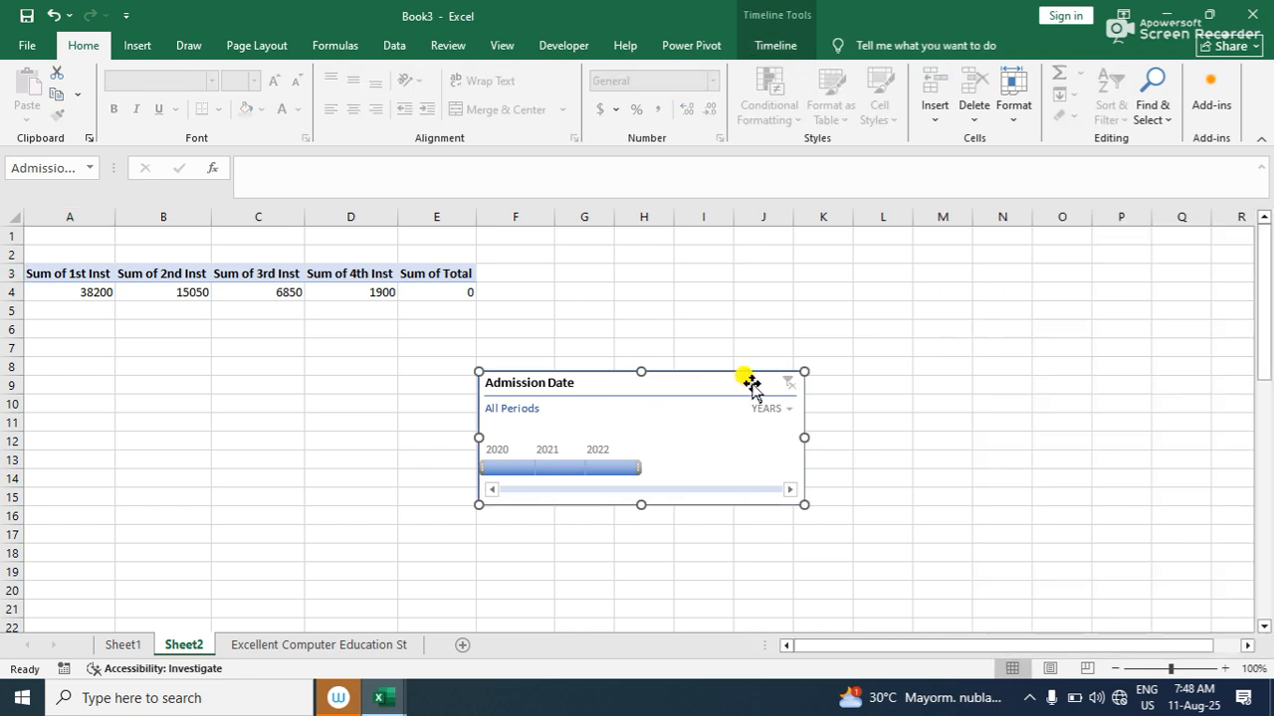
pyautogui.press('Delete')
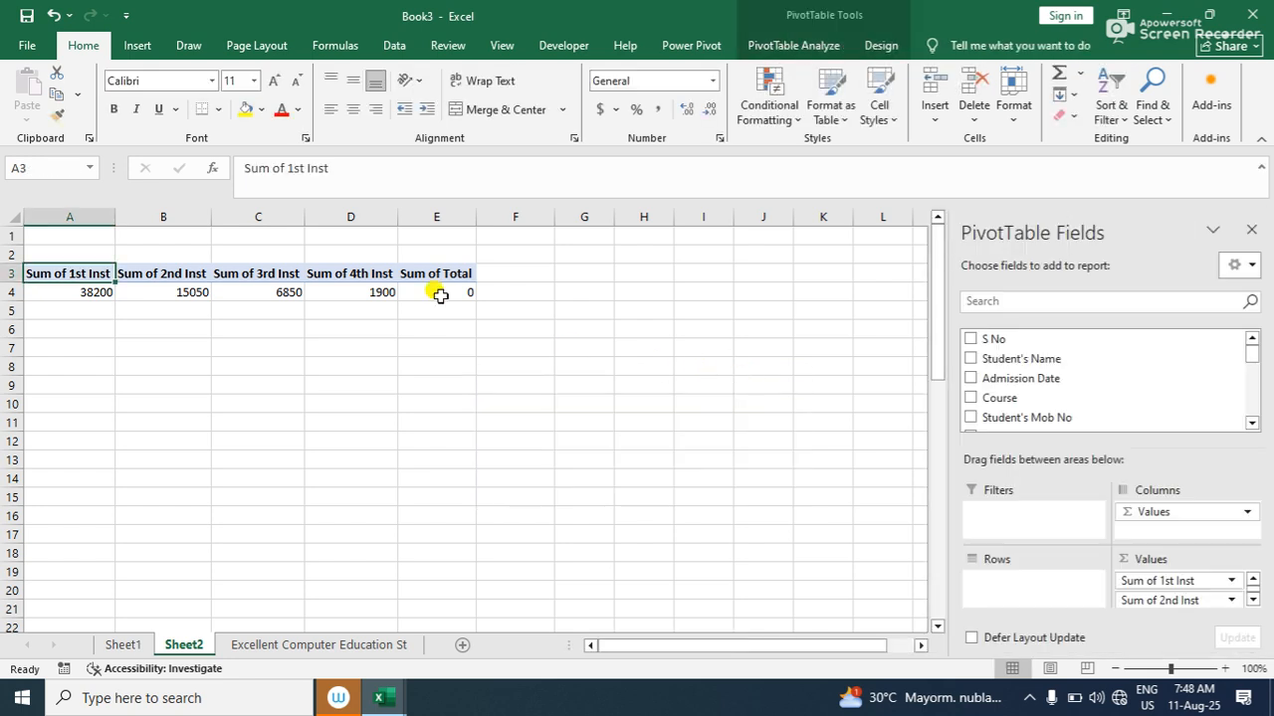
# Clear all contents and formatting from the whole of Sheet2, including the pivot table
pyautogui.click(13, 216)
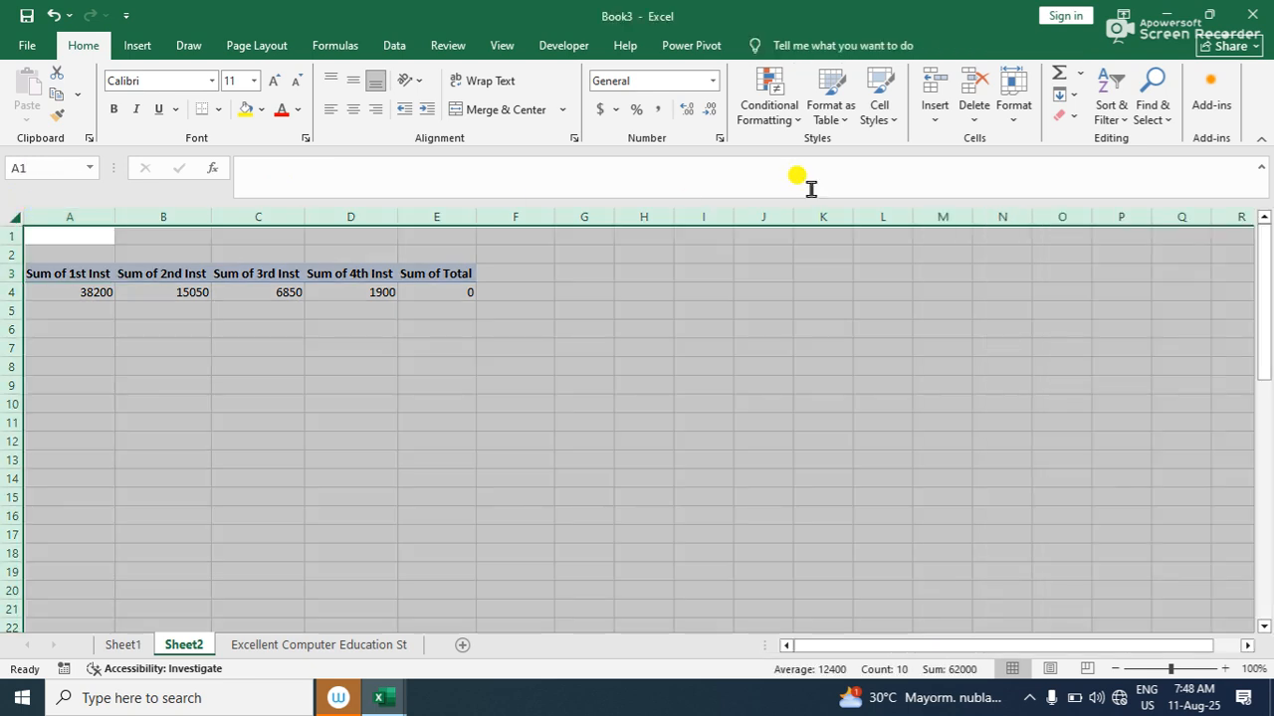
pyautogui.click(1066, 116)
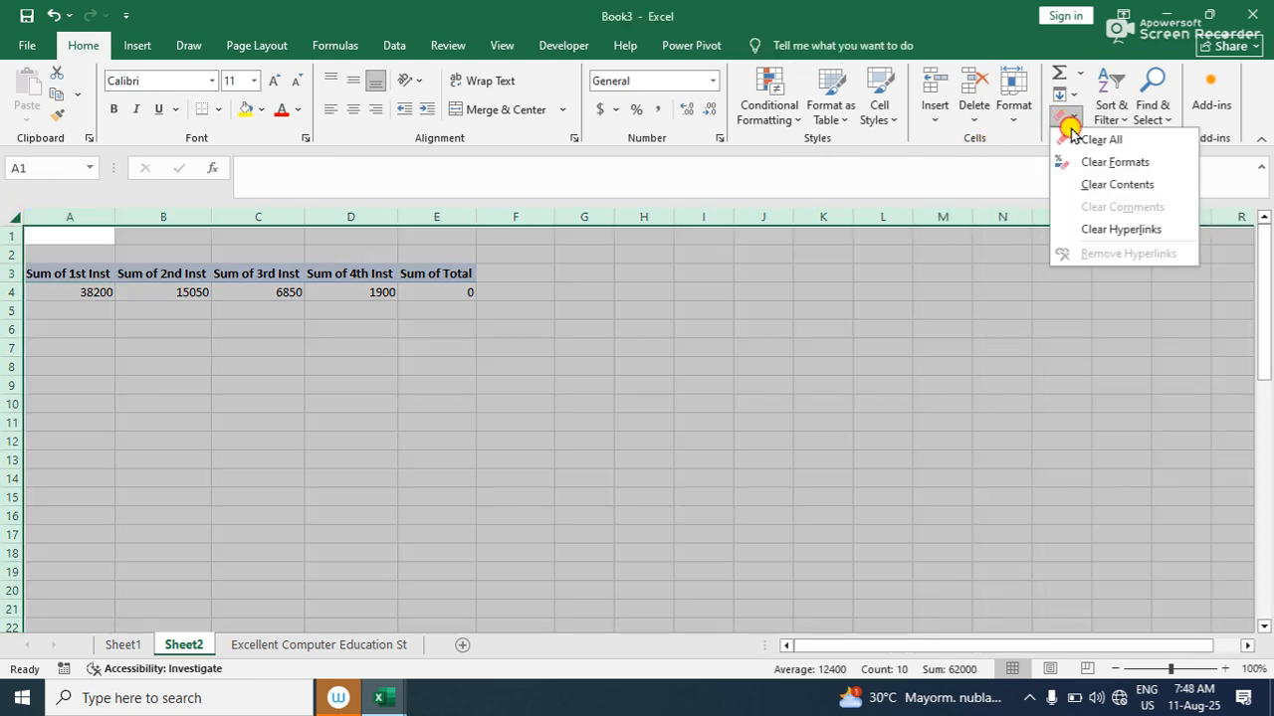
pyautogui.click(1074, 139)
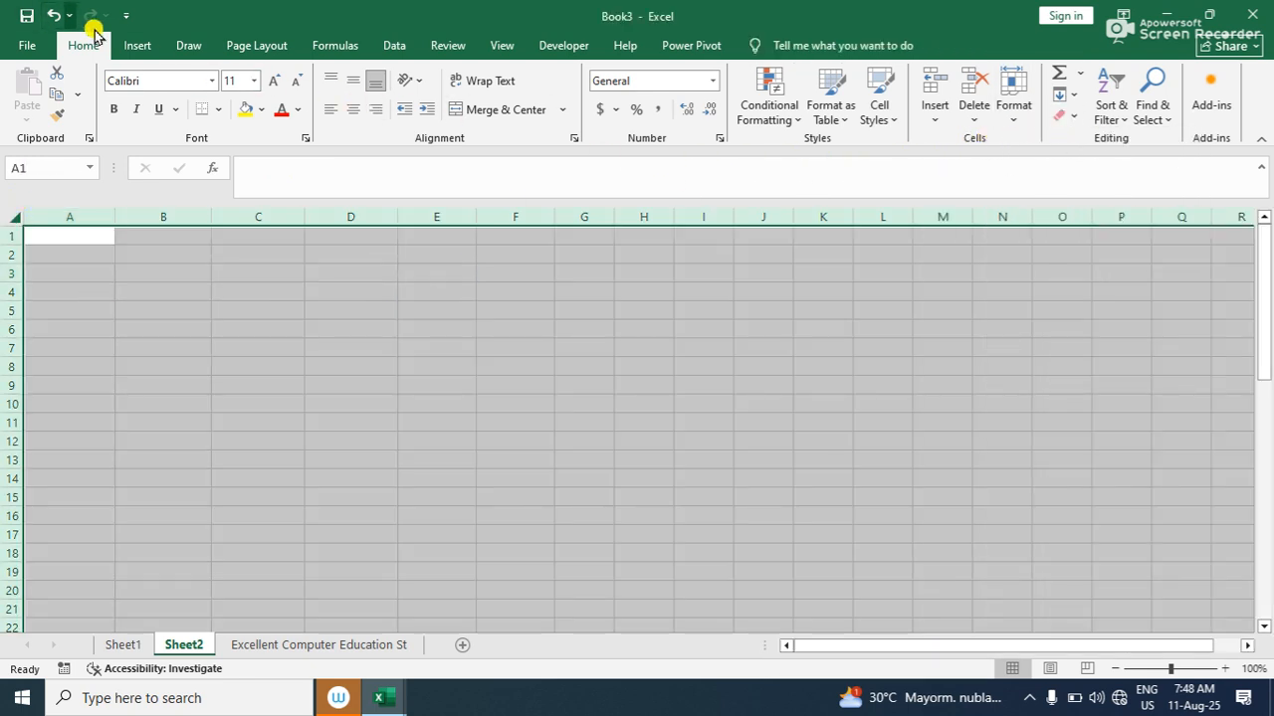
# Switch to Word and create a blank document
pyautogui.click(137, 45)
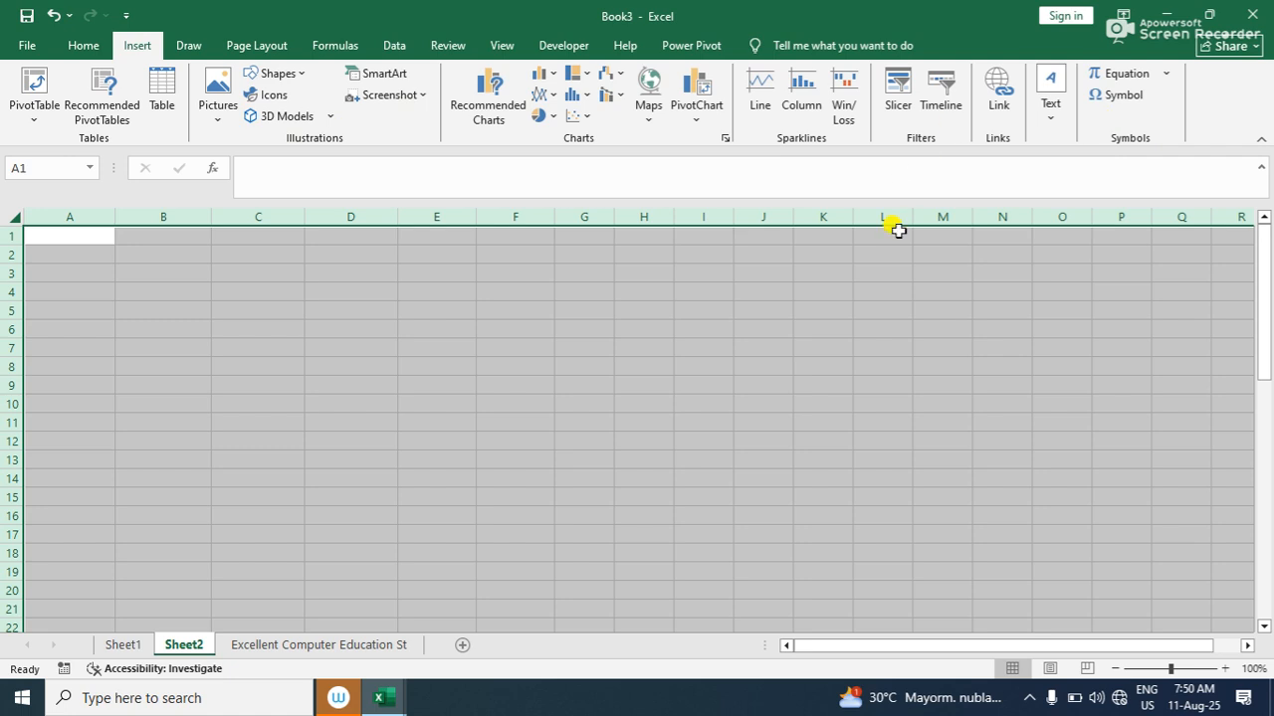
pyautogui.click(265, 702)
pyautogui.write('w')
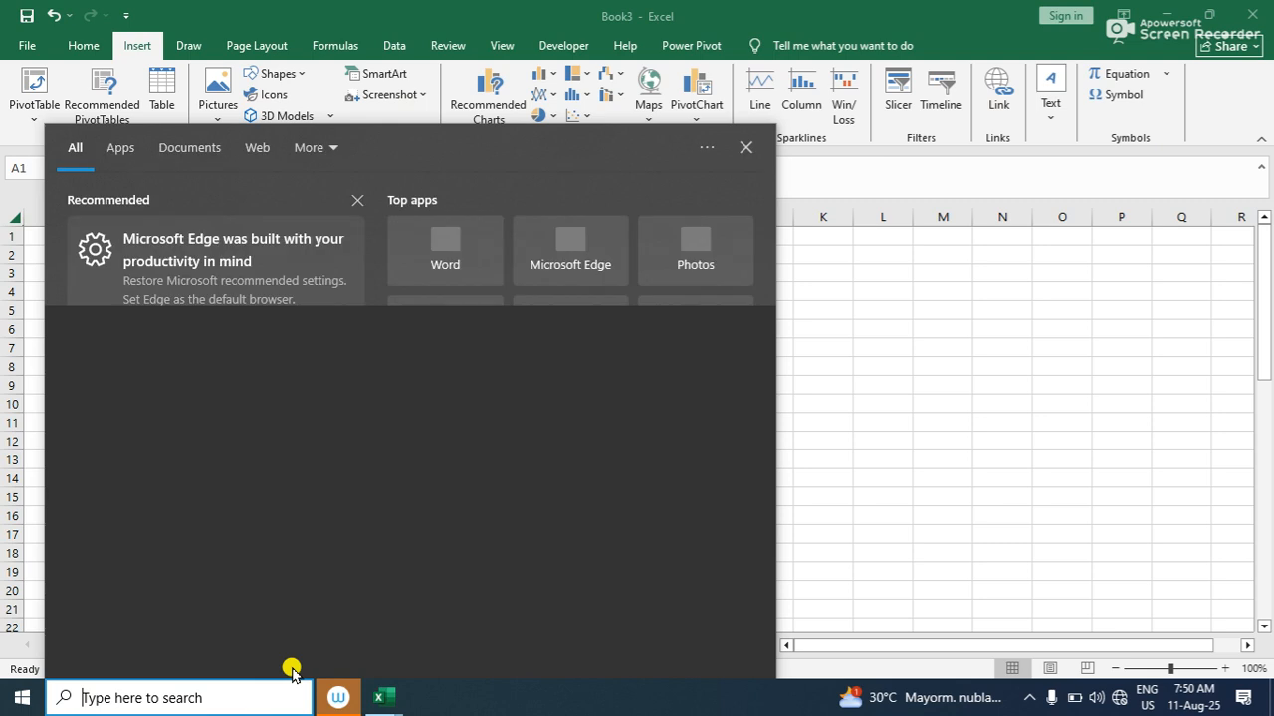
pyautogui.write('ord')
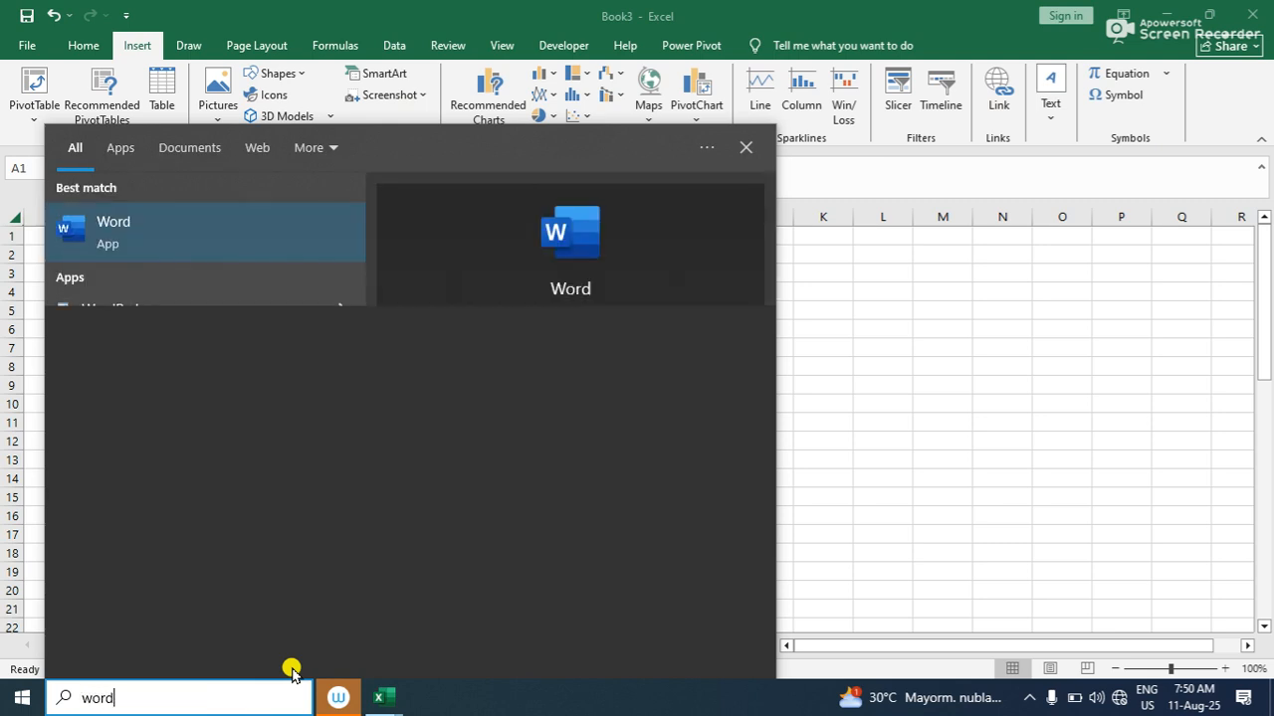
pyautogui.click(205, 223)
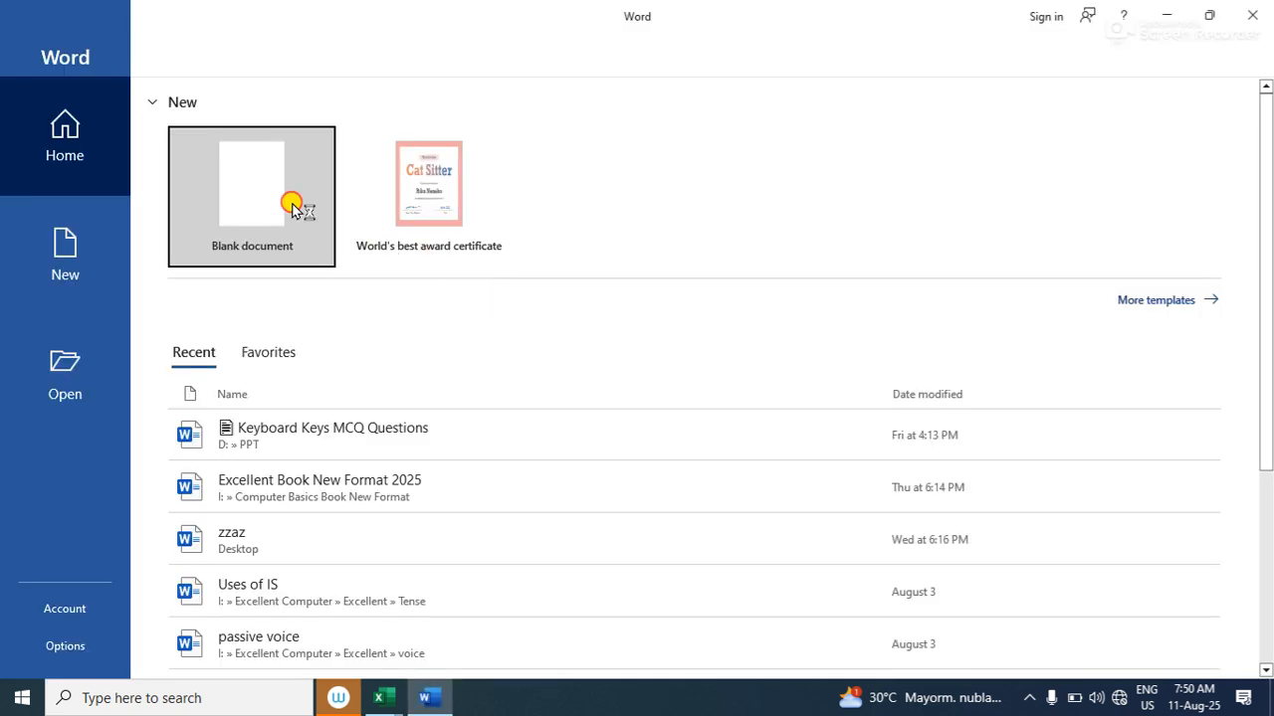
pyautogui.click(293, 185)
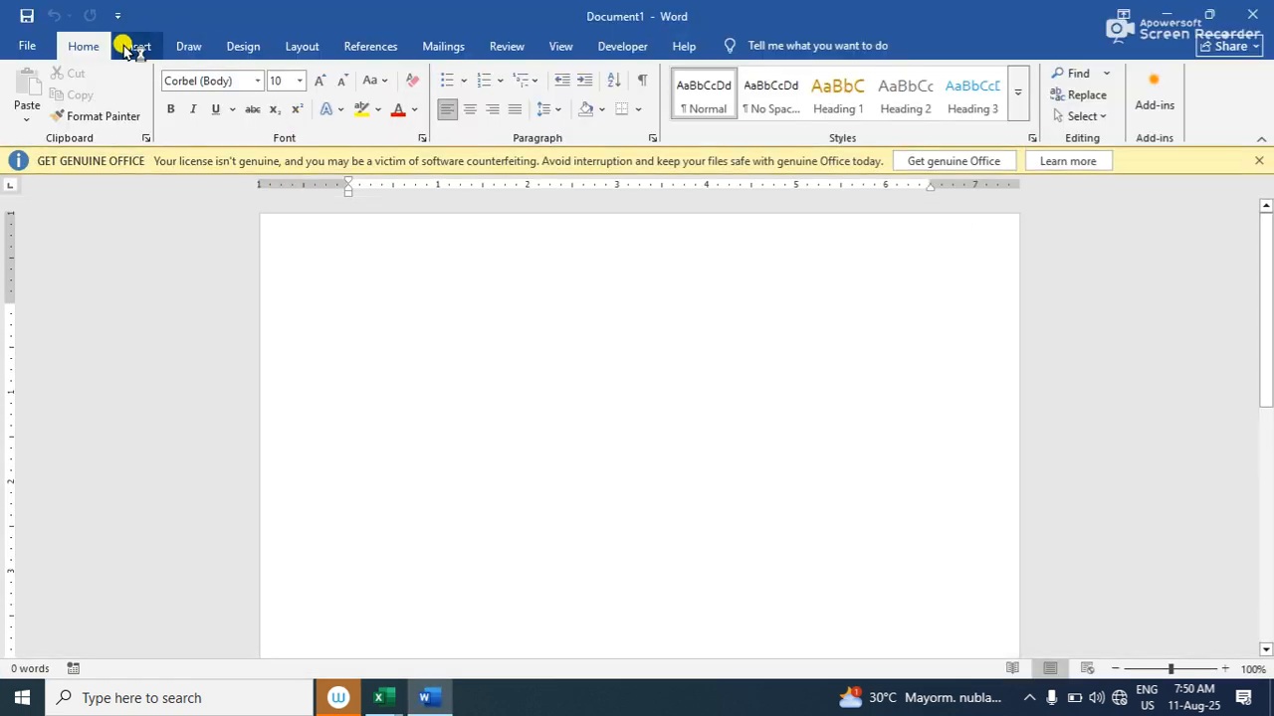
# Insert the picture 578980_bollywood-actress-hd-wallpaper from the Lab Picture folder on drive D into the document
pyautogui.click(137, 46)
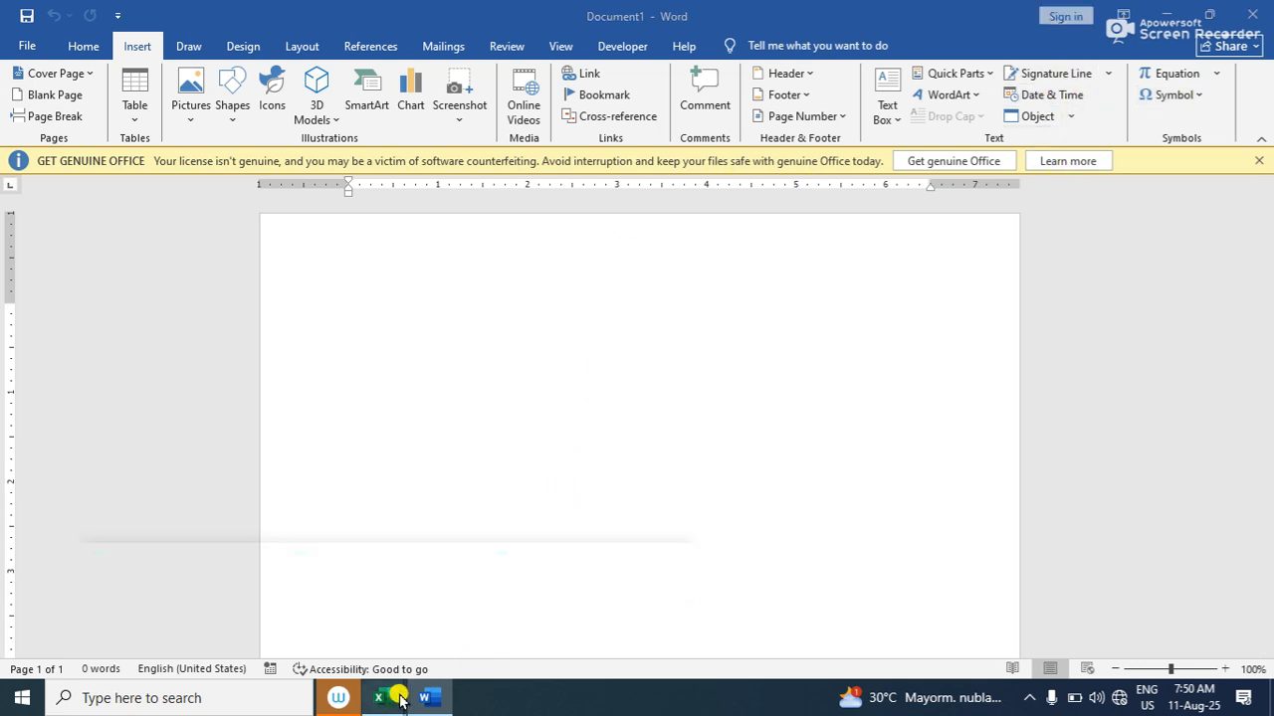
pyautogui.moveTo(380, 697)
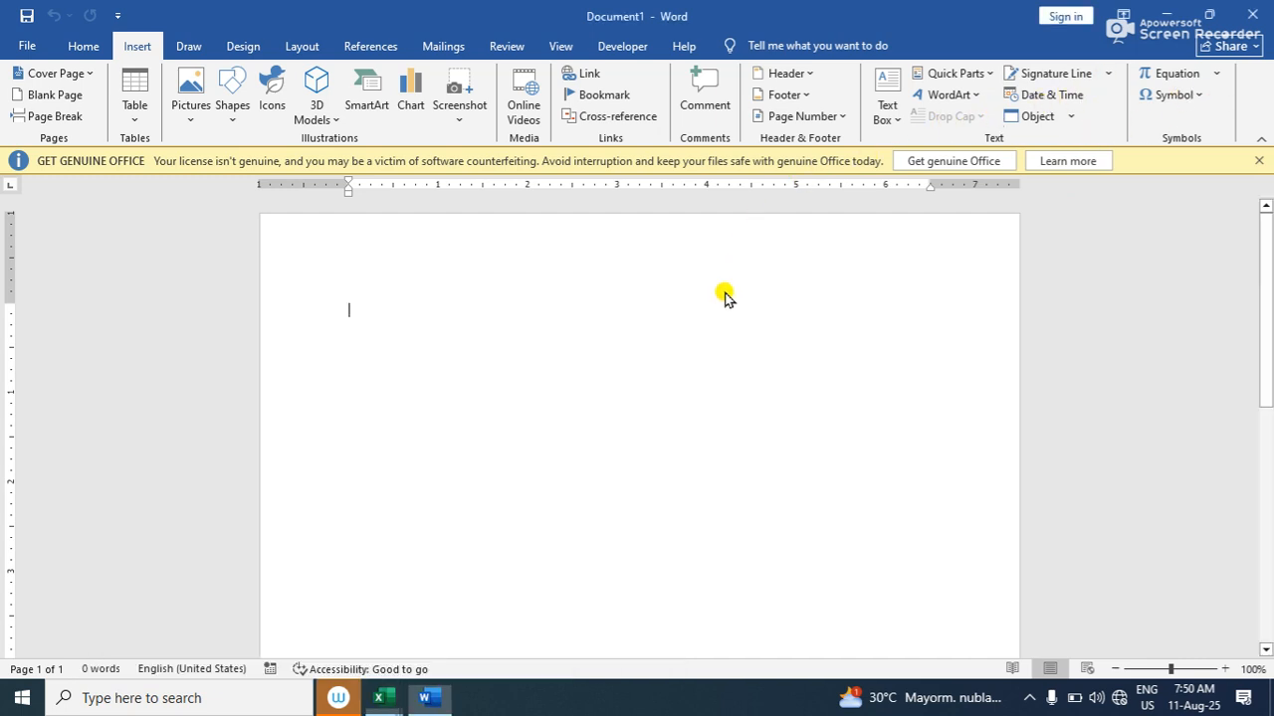
pyautogui.click(198, 110)
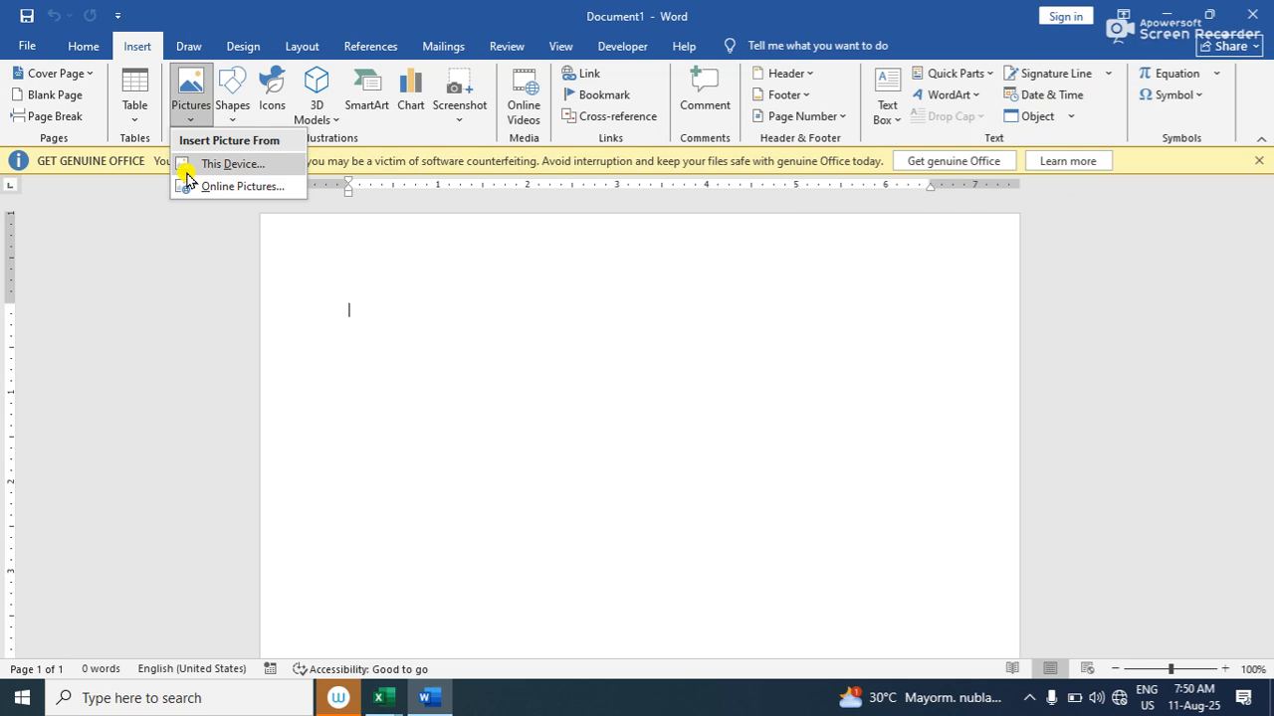
pyautogui.click(244, 166)
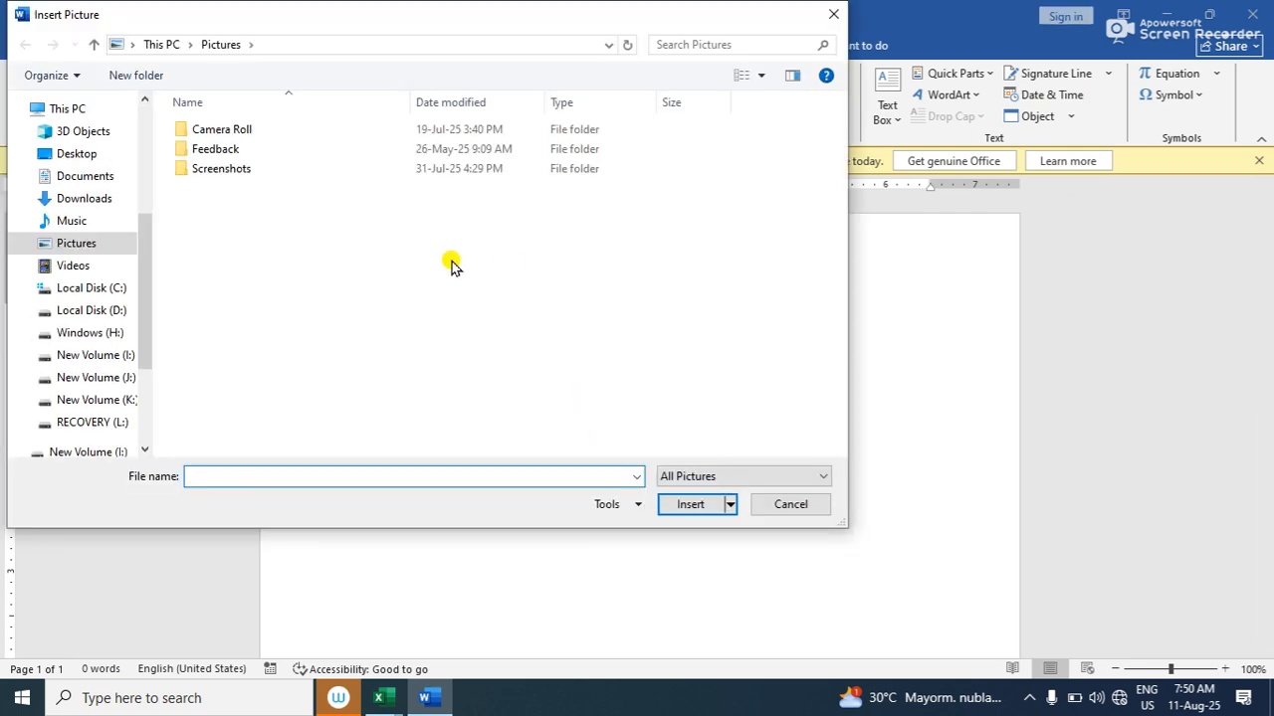
pyautogui.moveTo(737, 17); pyautogui.dragTo(954, 124)
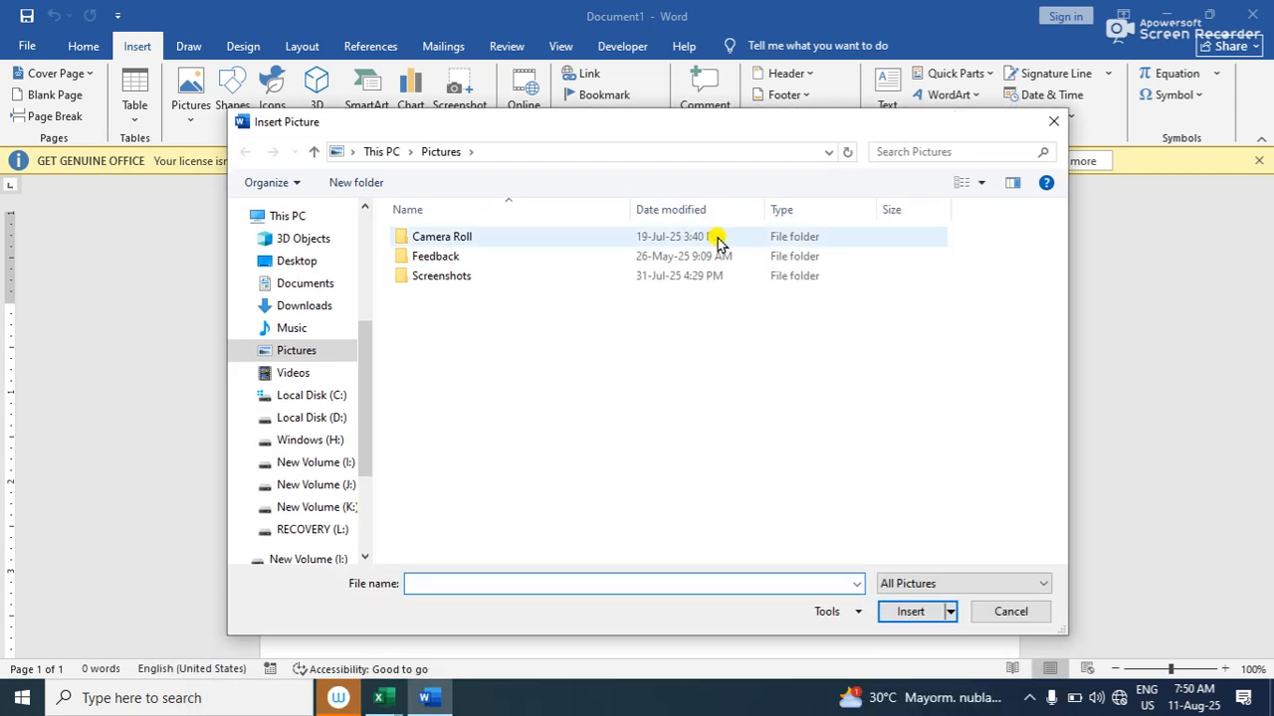
pyautogui.click(333, 422)
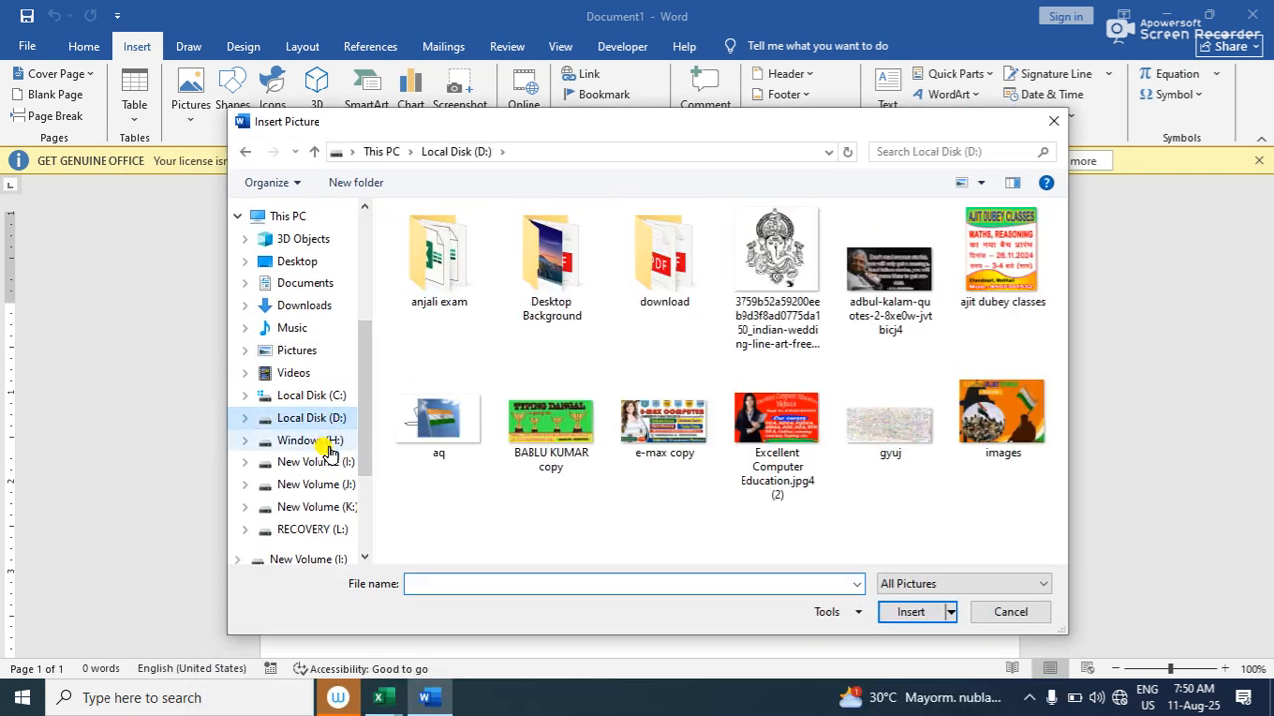
pyautogui.doubleClick(752, 278)
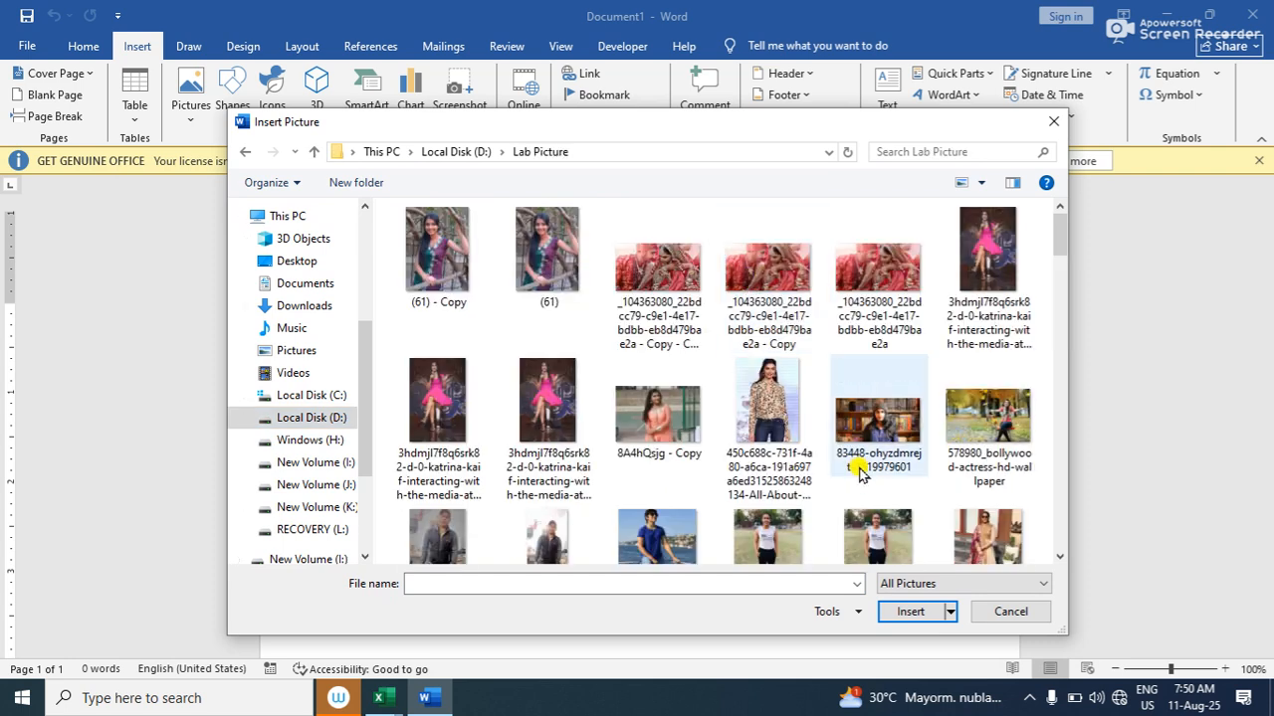
pyautogui.doubleClick(950, 412)
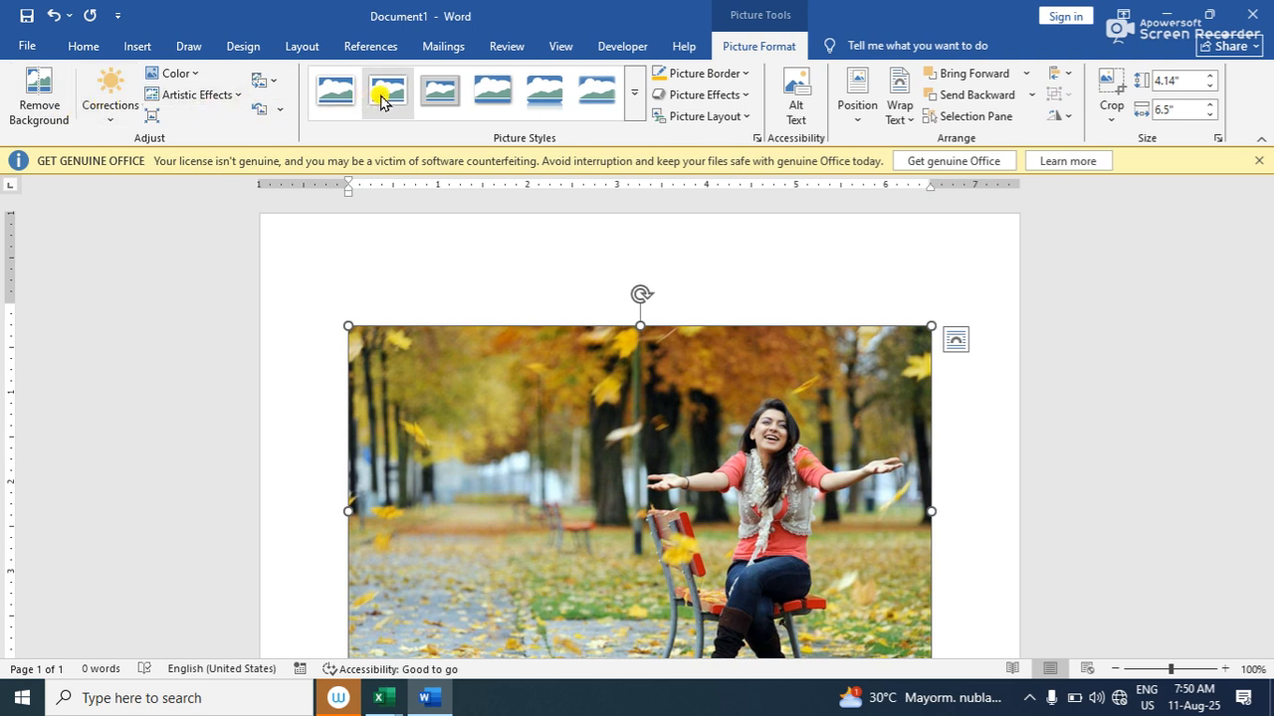
# Close Word without saving the document and return to the Excel workbook with all of Sheet2 selected
pyautogui.click(1251, 14)
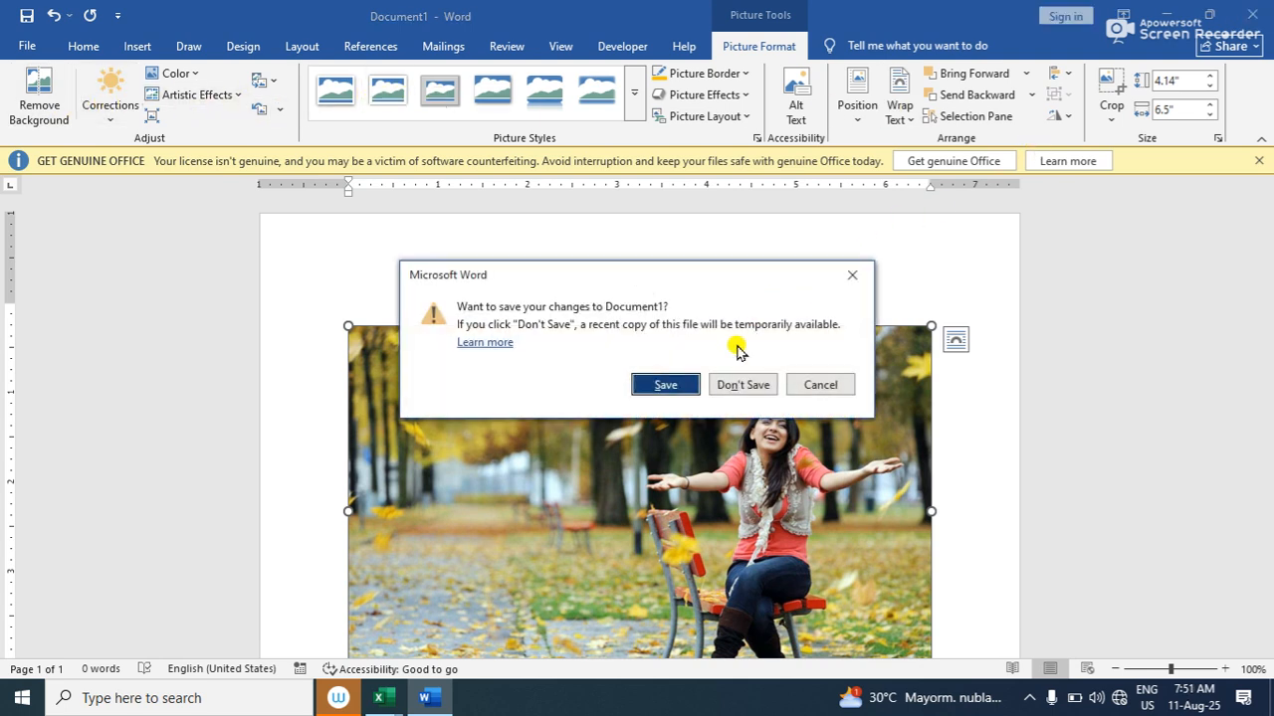
pyautogui.click(728, 385)
pyautogui.hotkey('ctrl', 'a')
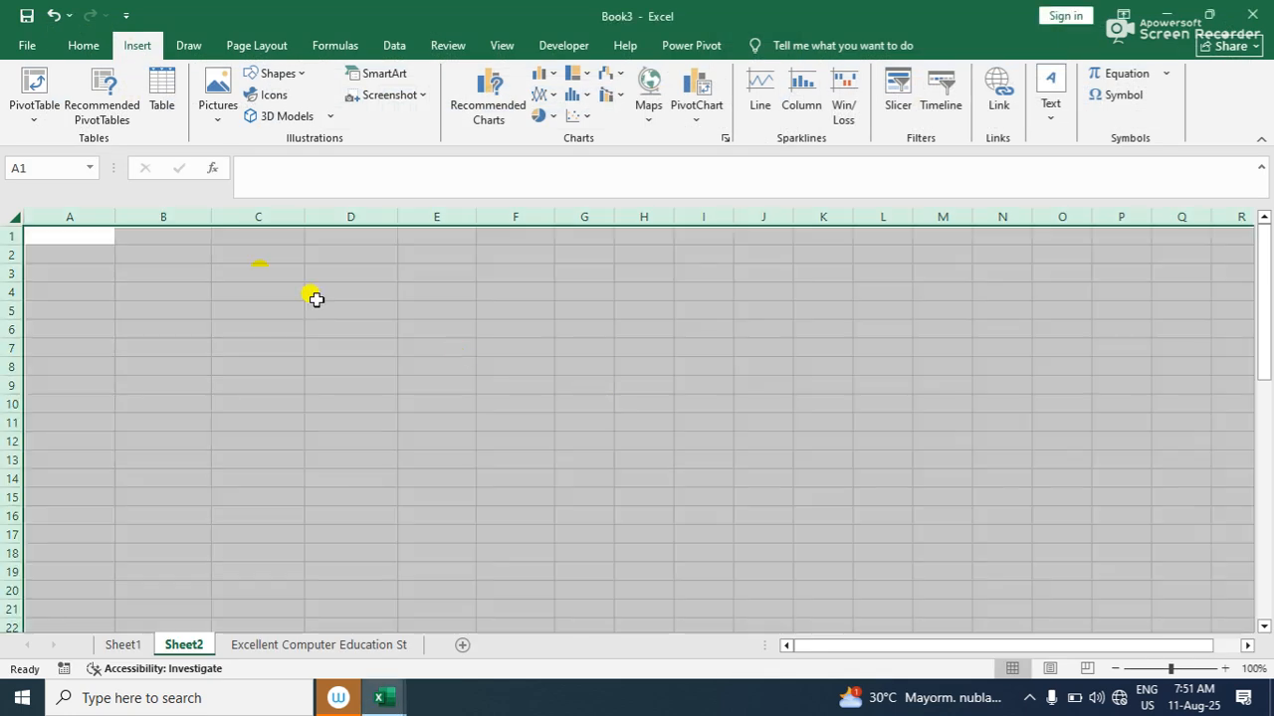
# Insert the first copy of picture _104363080_22bdcc79-c9e1-4e17-bdbb-eb8d479bae2a from drive D's Lab Picture folder into Sheet2
pyautogui.click(215, 90)
pyautogui.click(228, 166)
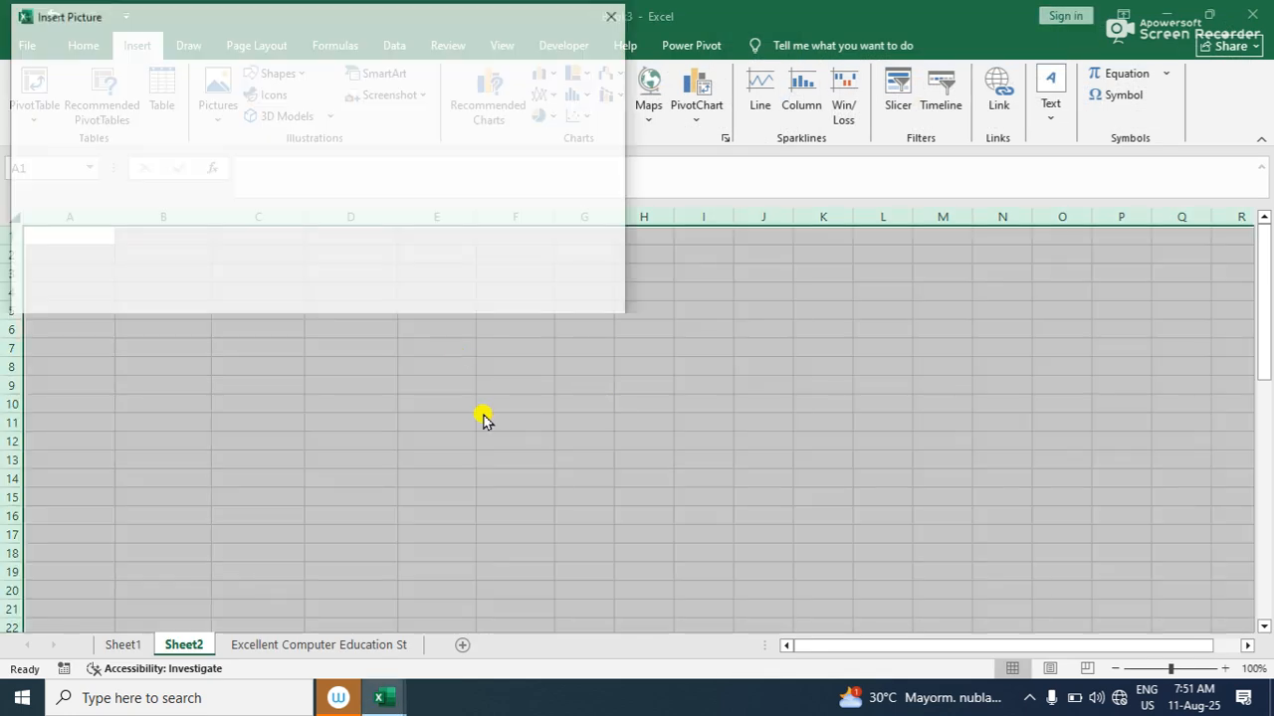
pyautogui.click(115, 314)
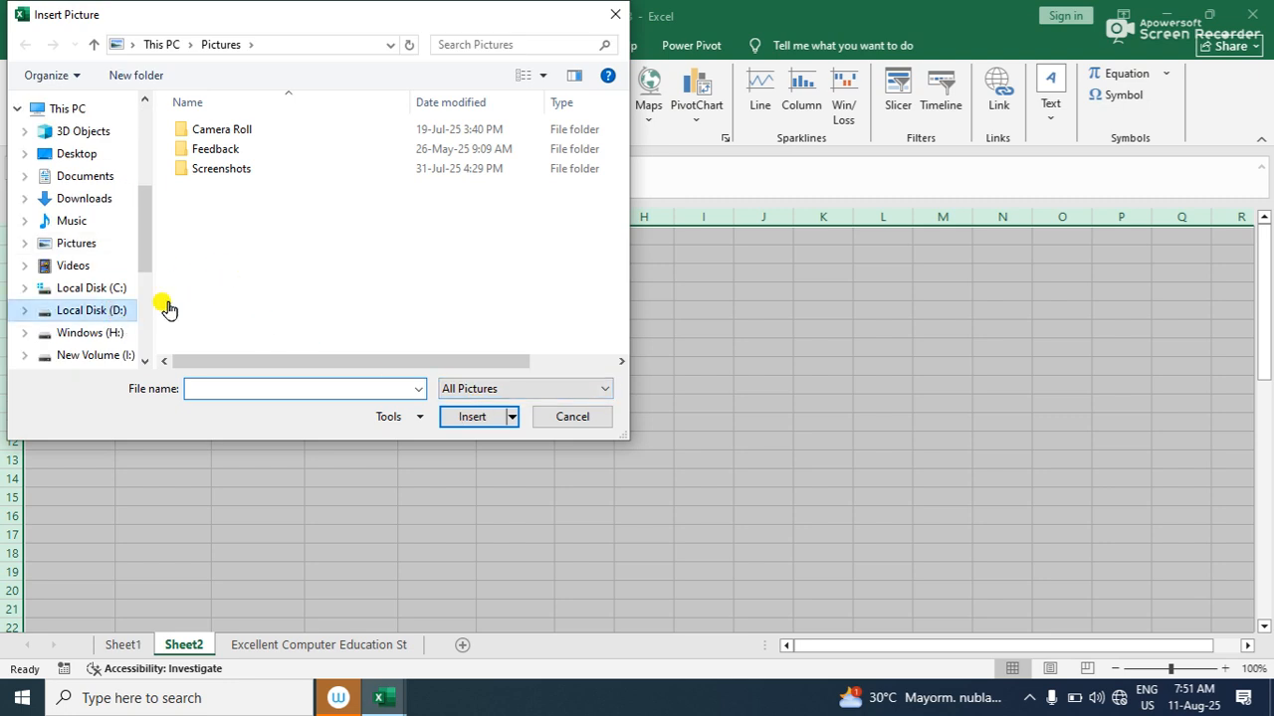
pyautogui.click(551, 189)
pyautogui.doubleClick(550, 189)
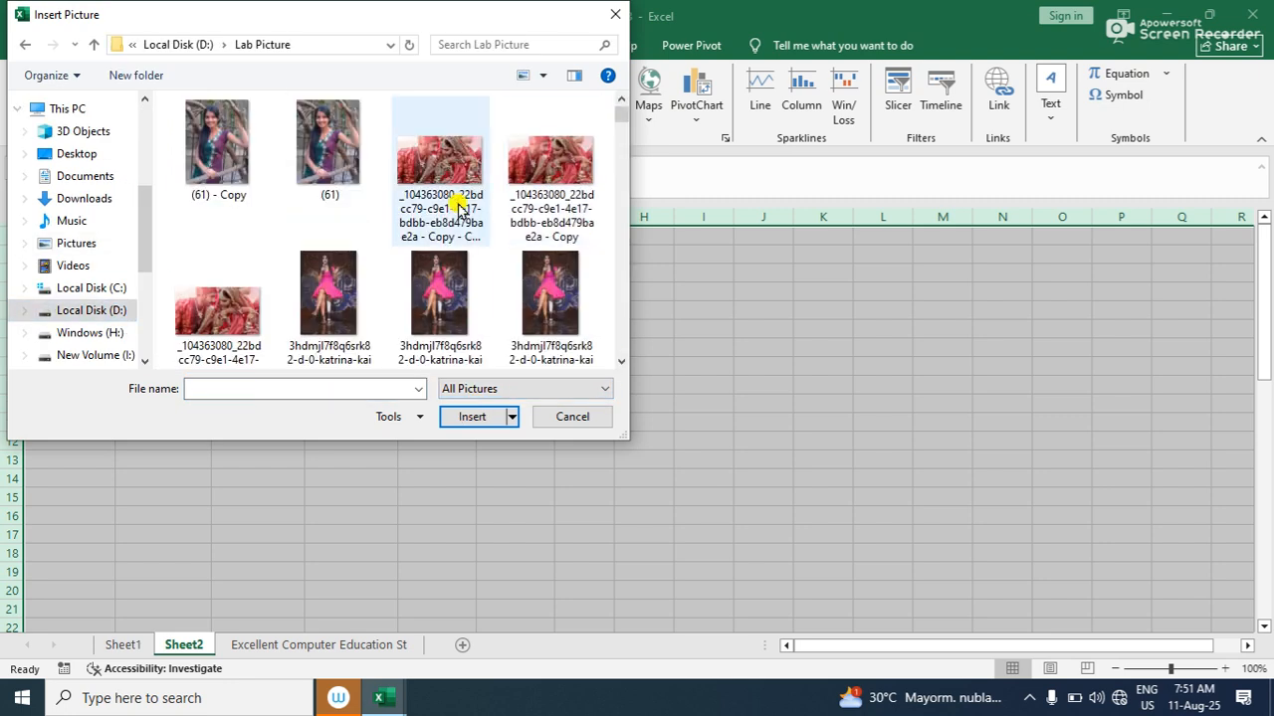
pyautogui.doubleClick(447, 207)
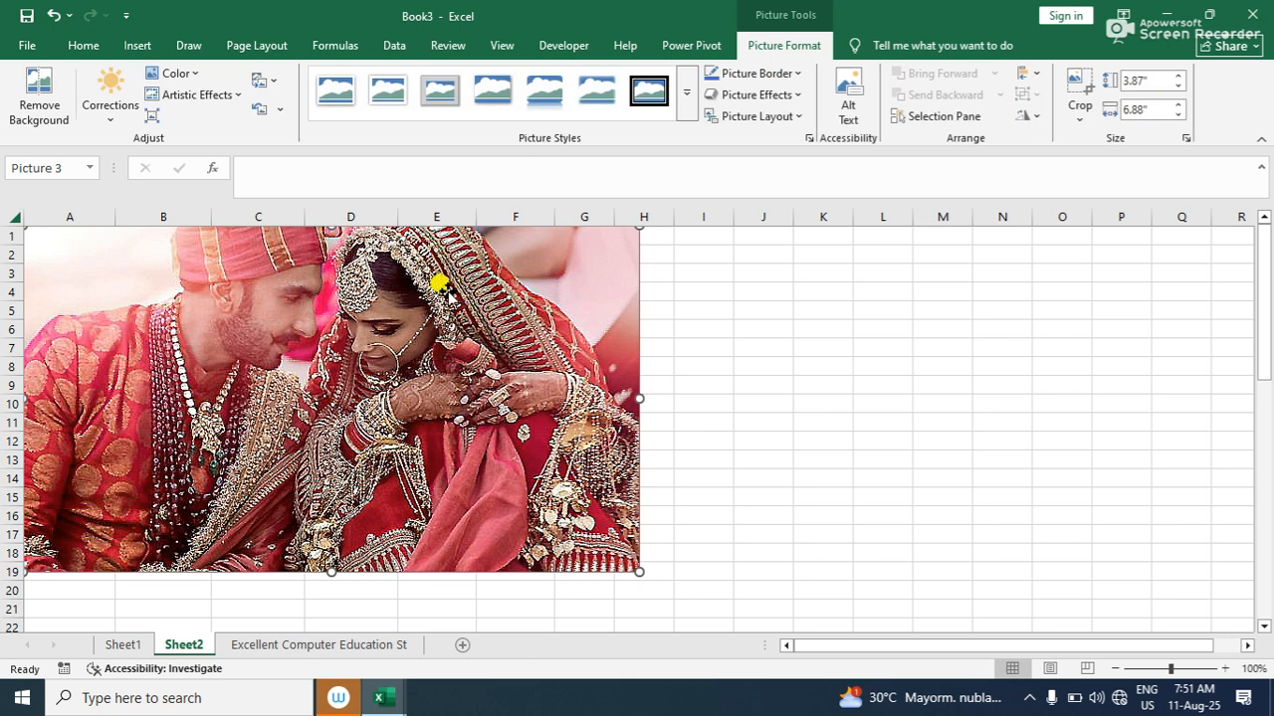
# Move the inserted picture so it spans columns C to L and apply the reflected, rounded-rectangle picture style
pyautogui.moveTo(282, 295); pyautogui.dragTo(531, 306)
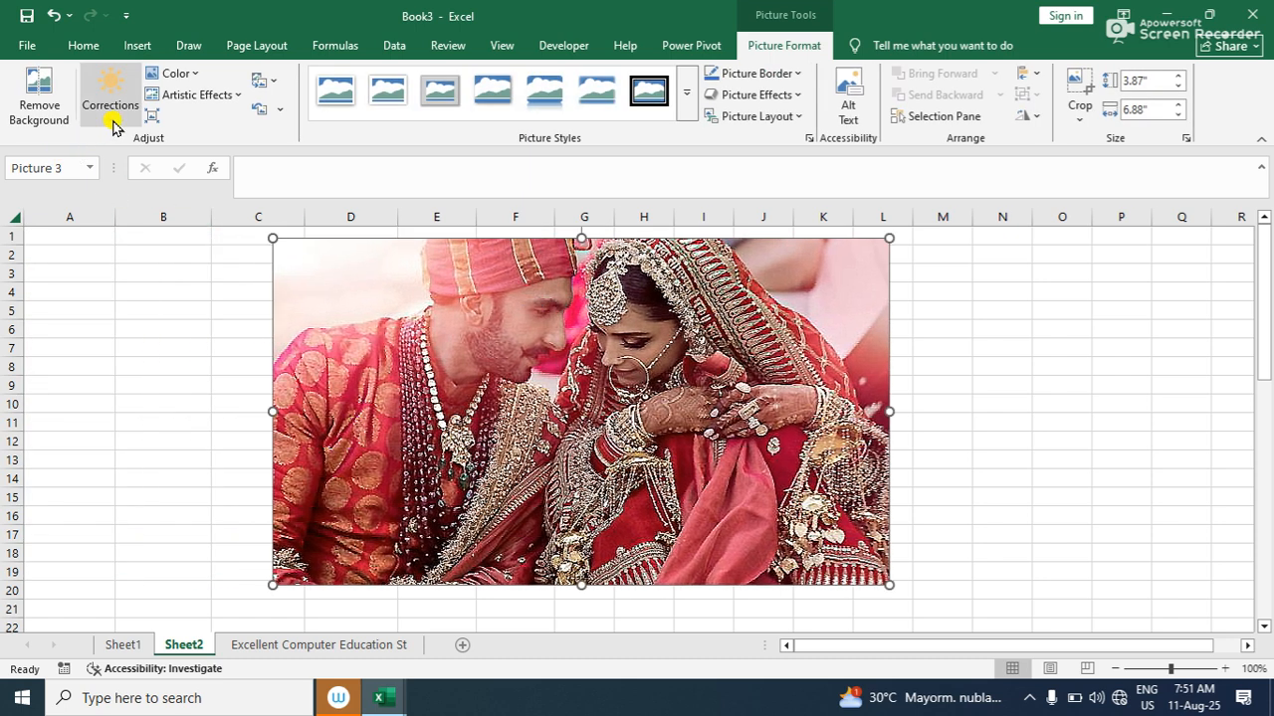
pyautogui.click(540, 100)
pyautogui.click(540, 100)
# Try the automatic background removal on the picture, delete the result, and undo both the deletion and the removal
pyautogui.click(40, 98)
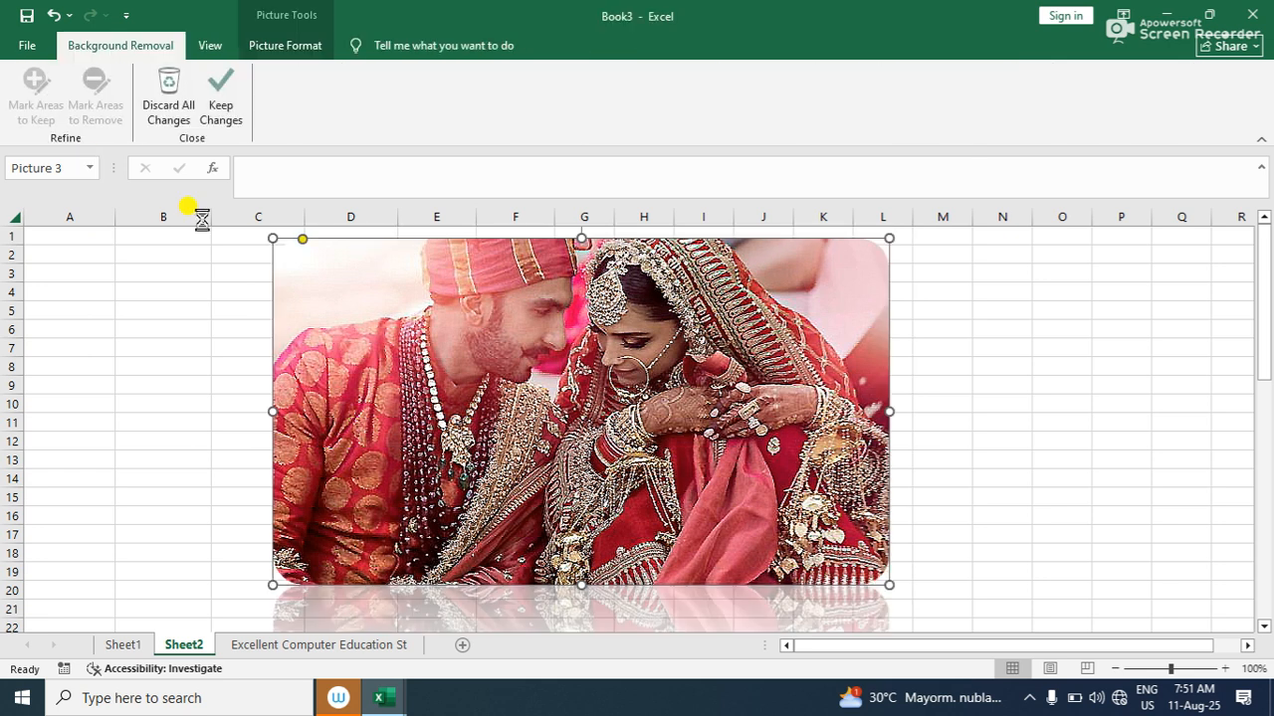
pyautogui.click(237, 95)
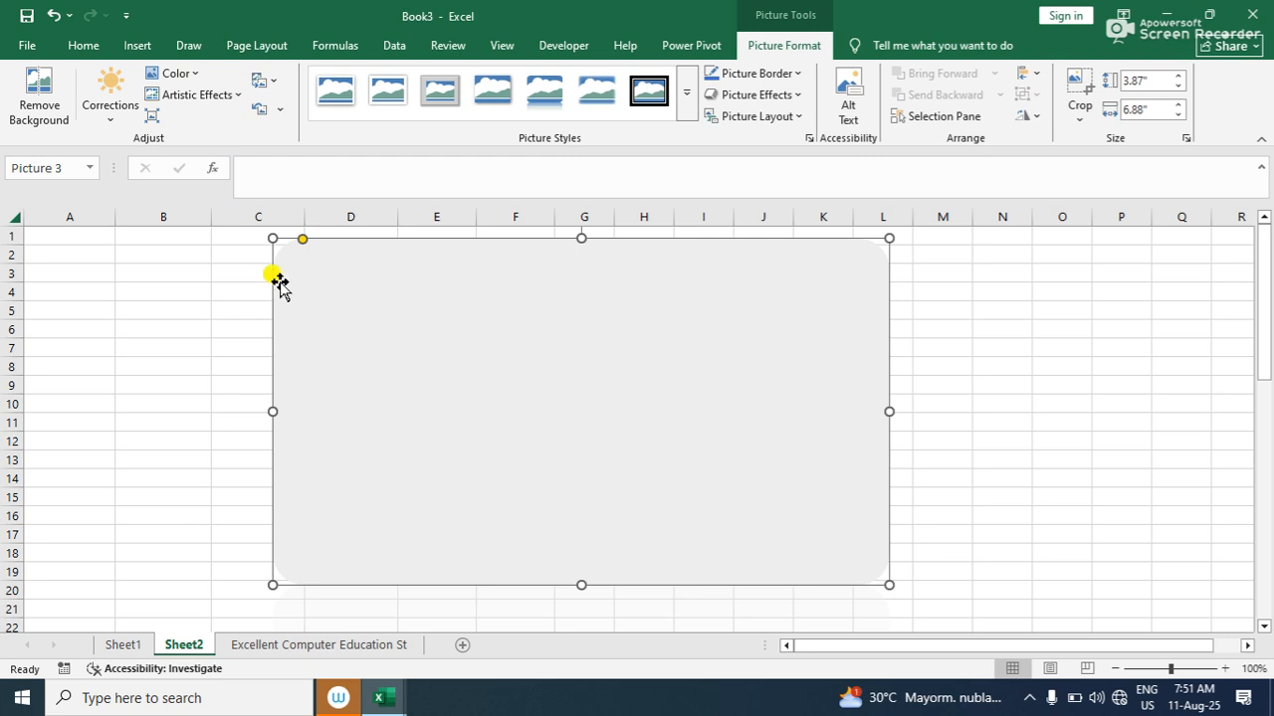
pyautogui.press('super+space')
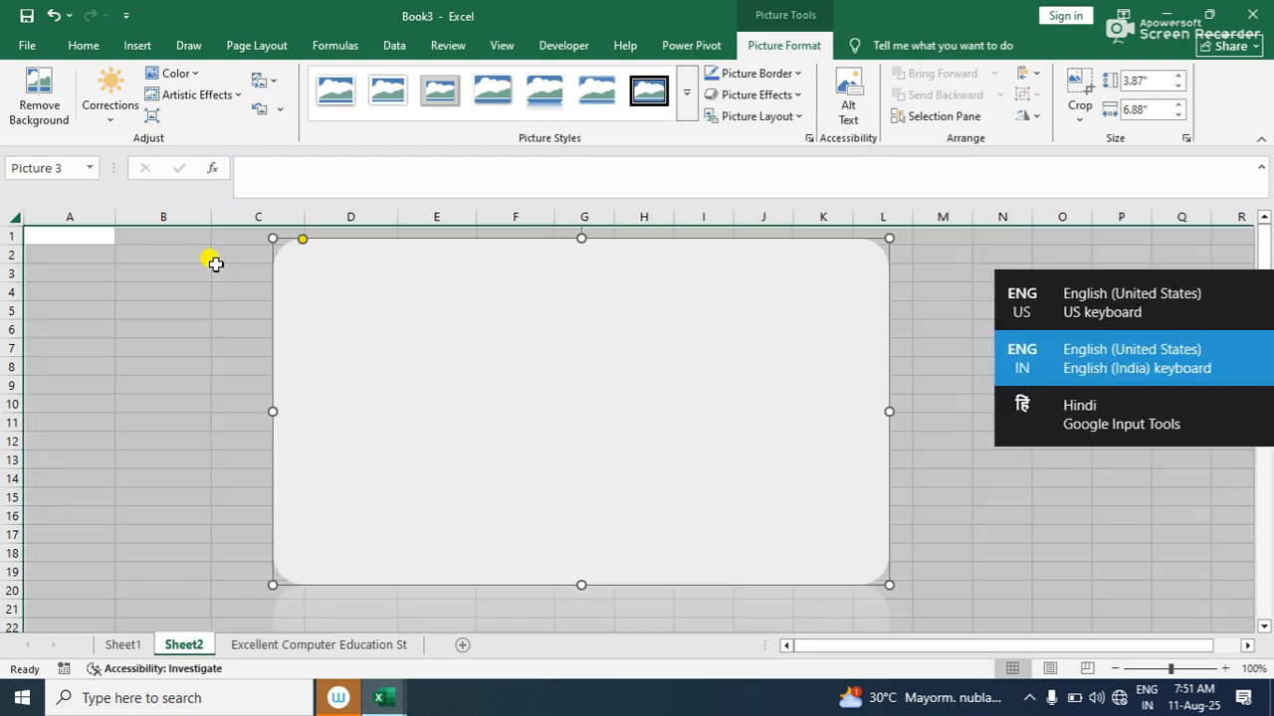
pyautogui.press('Delete')
pyautogui.hotkey('ctrl', 'a')
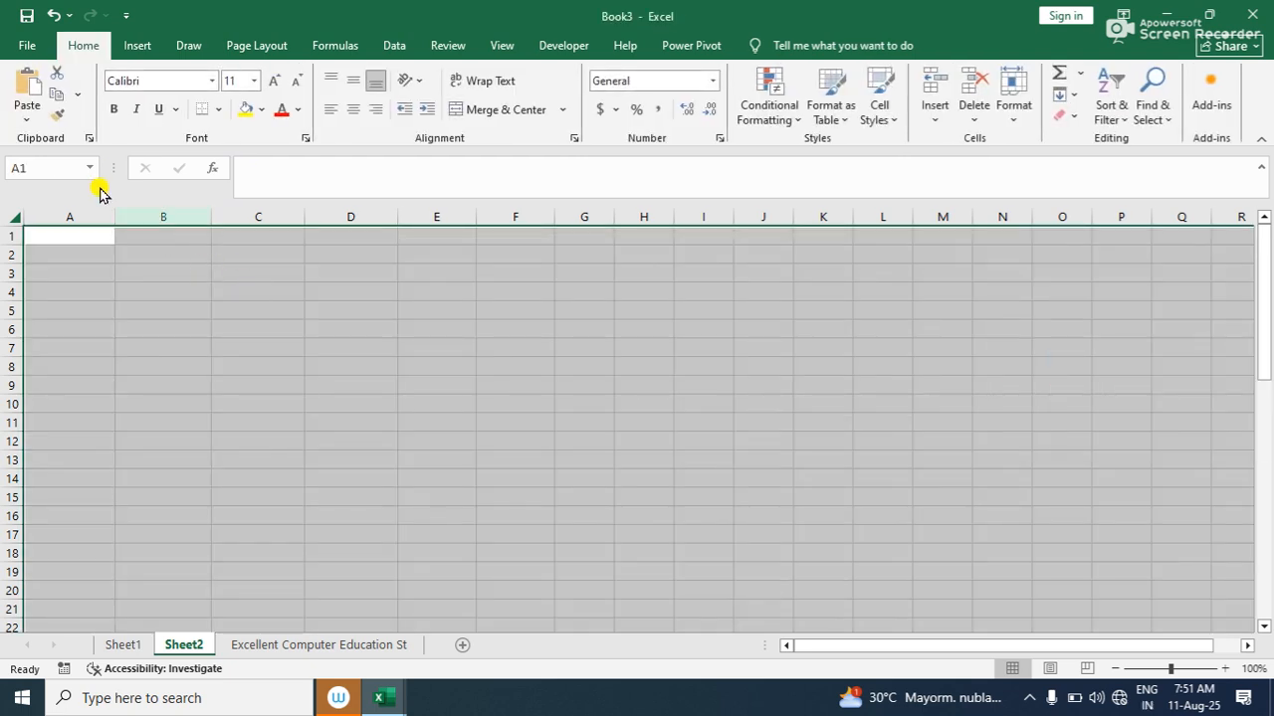
pyautogui.hotkey('ctrl', 'z')
pyautogui.hotkey('ctrl', 'z')
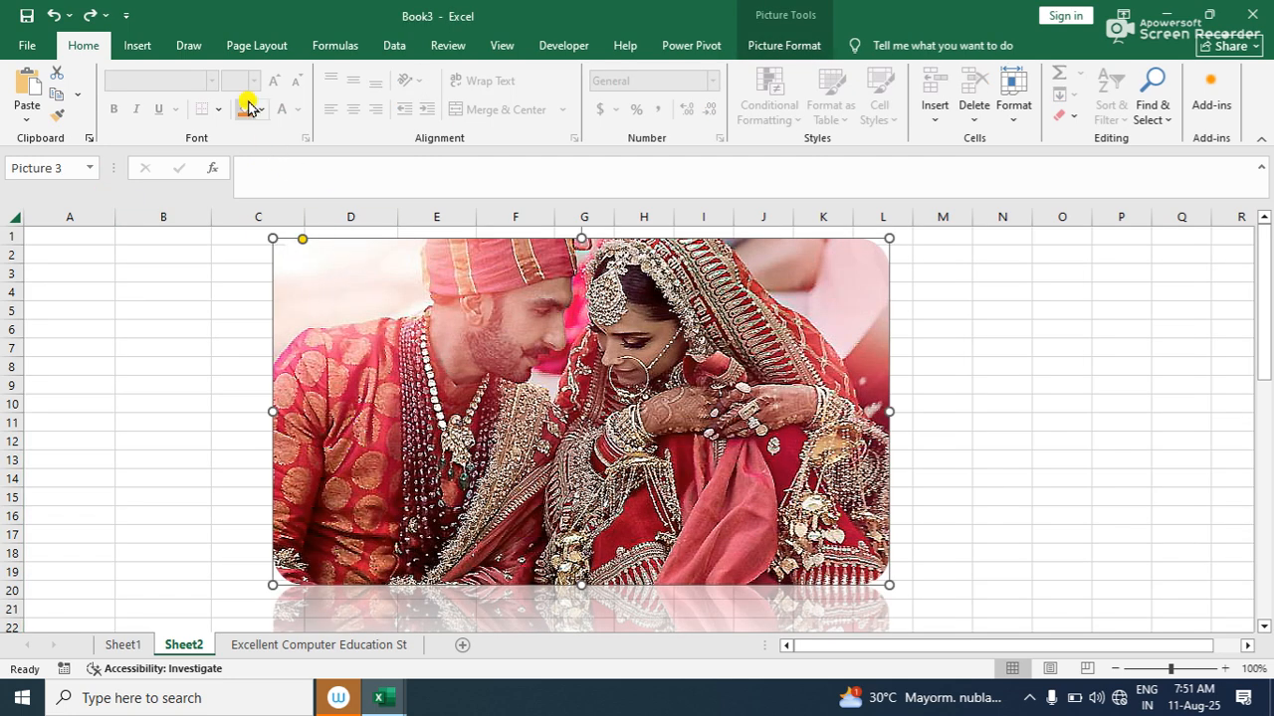
# Start removing the picture's background and outline the couple as an area to keep
pyautogui.click(781, 45)
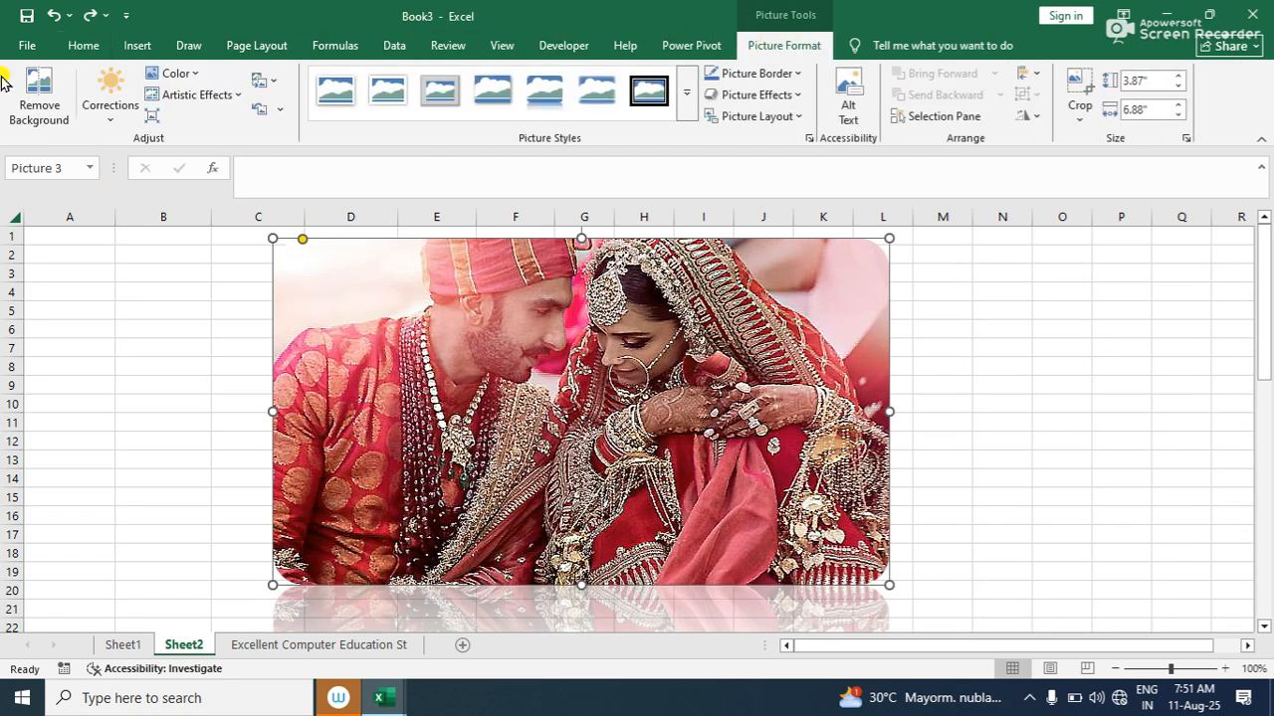
pyautogui.click(40, 100)
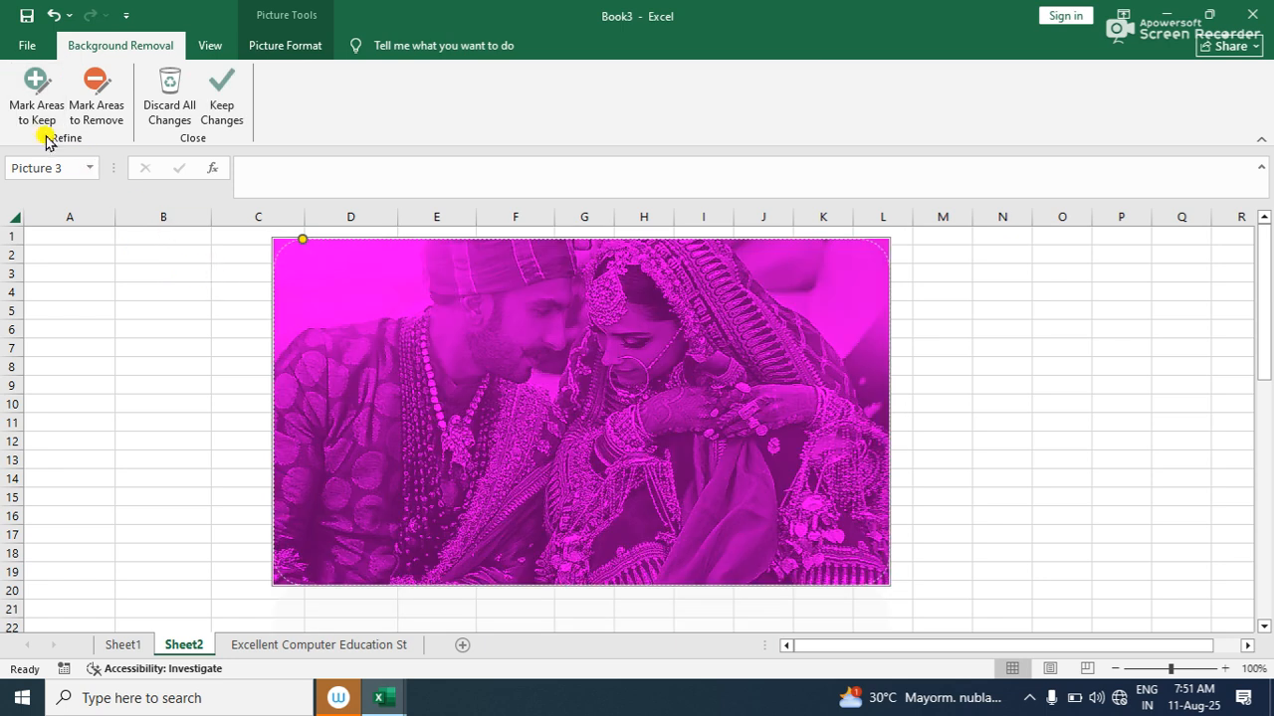
pyautogui.click(37, 99)
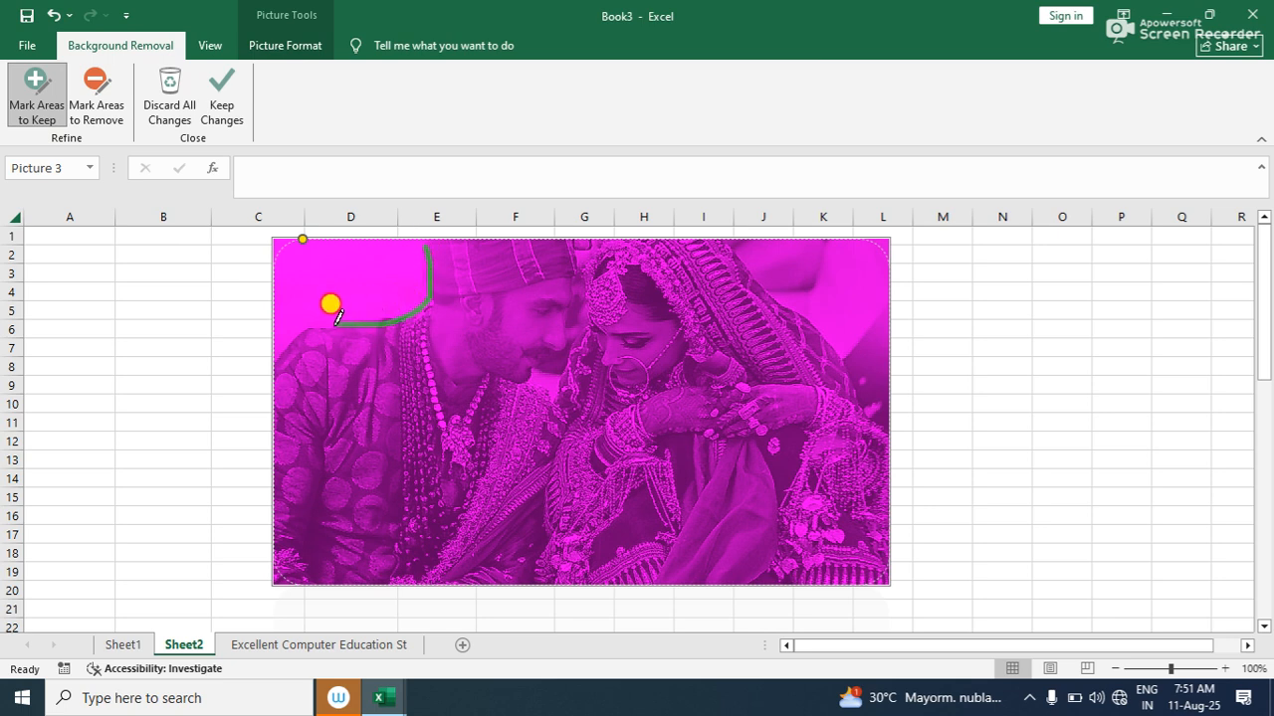
pyautogui.moveTo(263, 401)
pyautogui.mouseDown()
pyautogui.moveTo(260, 493)
pyautogui.moveTo(291, 559)
pyautogui.moveTo(370, 582)
pyautogui.mouseUp()
pyautogui.moveTo(603, 567)
pyautogui.mouseDown()
pyautogui.moveTo(875, 569)
pyautogui.moveTo(881, 447)
pyautogui.moveTo(827, 360)
pyautogui.mouseUp()
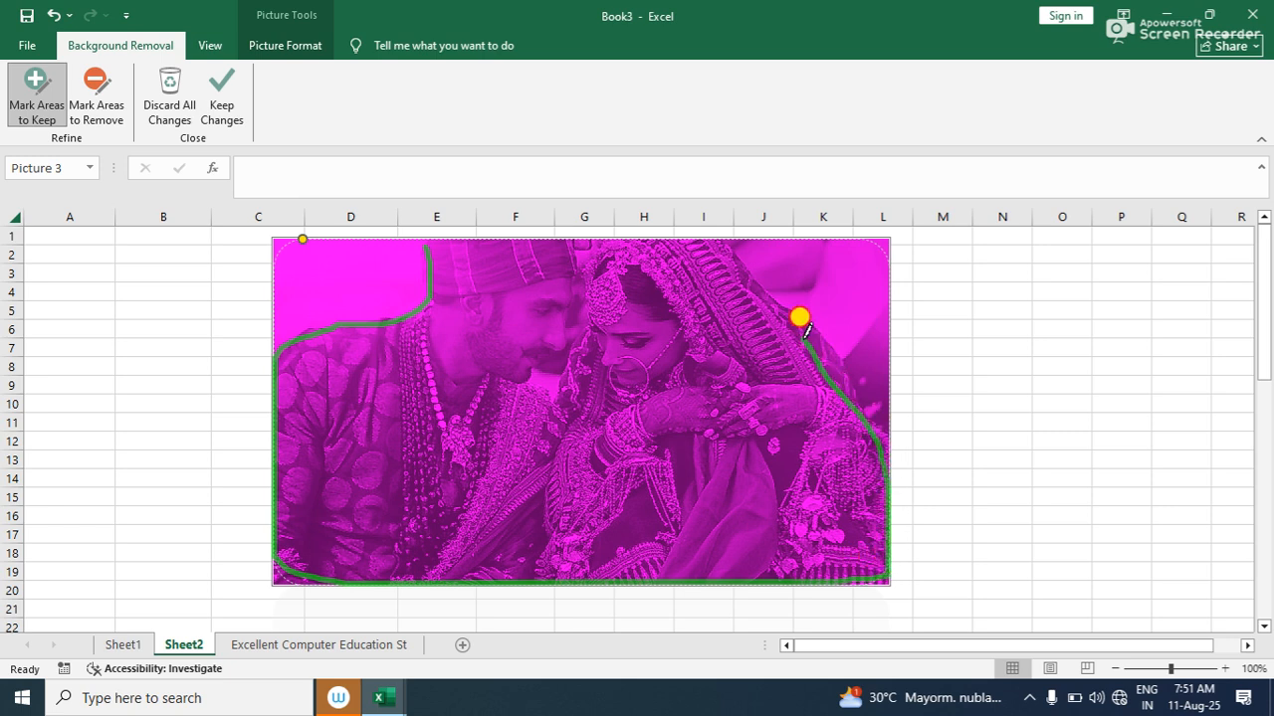
pyautogui.moveTo(771, 295)
pyautogui.mouseDown()
pyautogui.moveTo(724, 248)
pyautogui.moveTo(635, 218)
pyautogui.mouseUp()
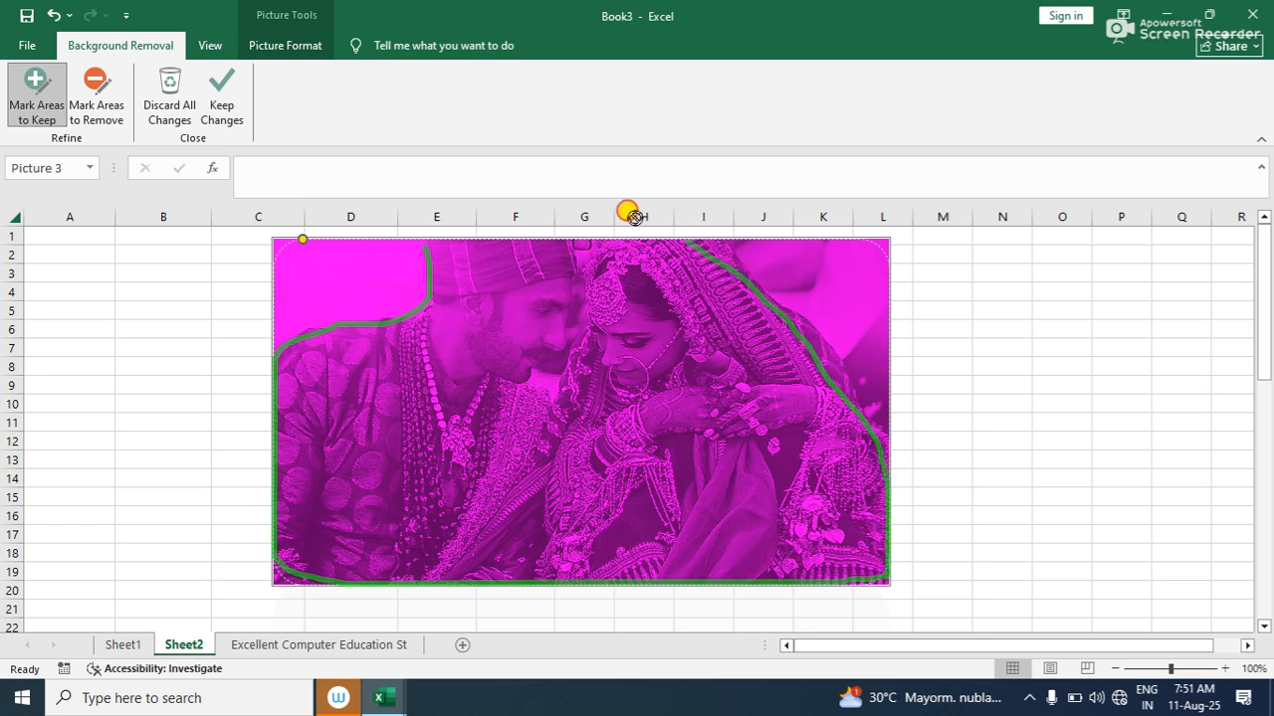
pyautogui.moveTo(482, 229); pyautogui.dragTo(428, 241)
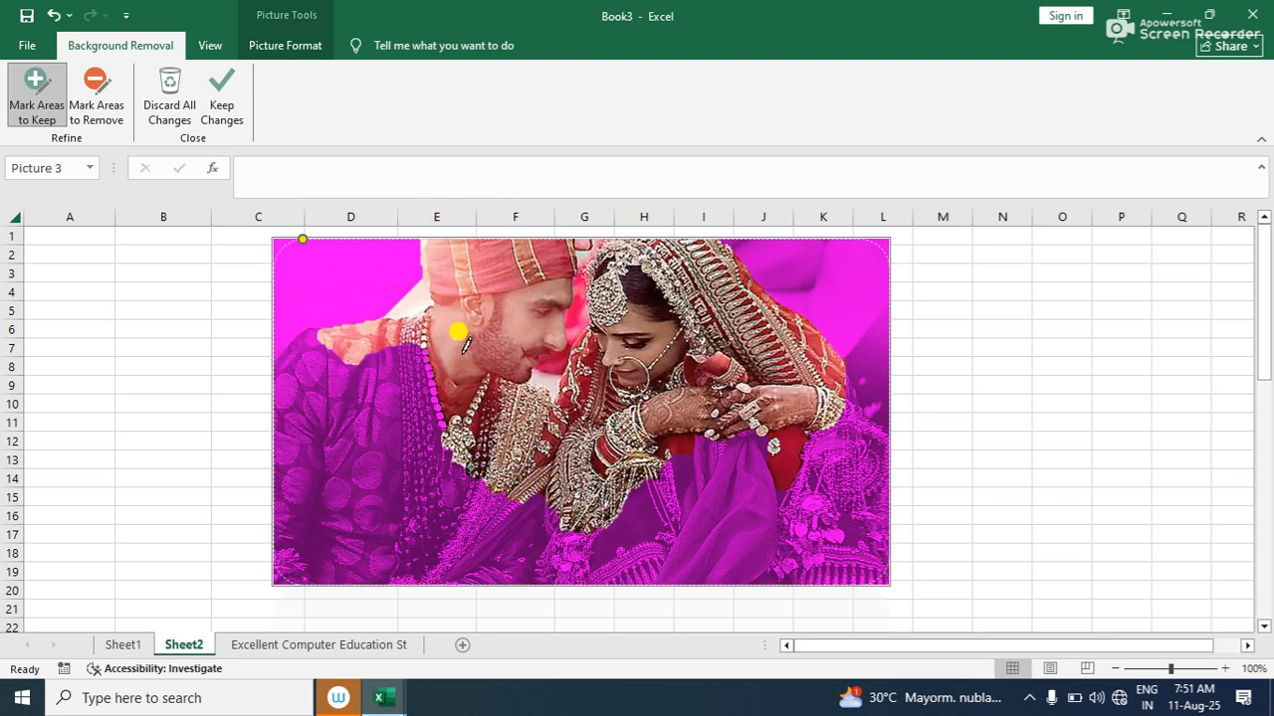
# Mark the couple's remaining clothing, including the lower-right sleeve area, as areas to keep and apply the background removal
pyautogui.moveTo(360, 435); pyautogui.dragTo(235, 503)
pyautogui.moveTo(396, 423); pyautogui.dragTo(531, 531)
pyautogui.scroll(-1, 616, 595)
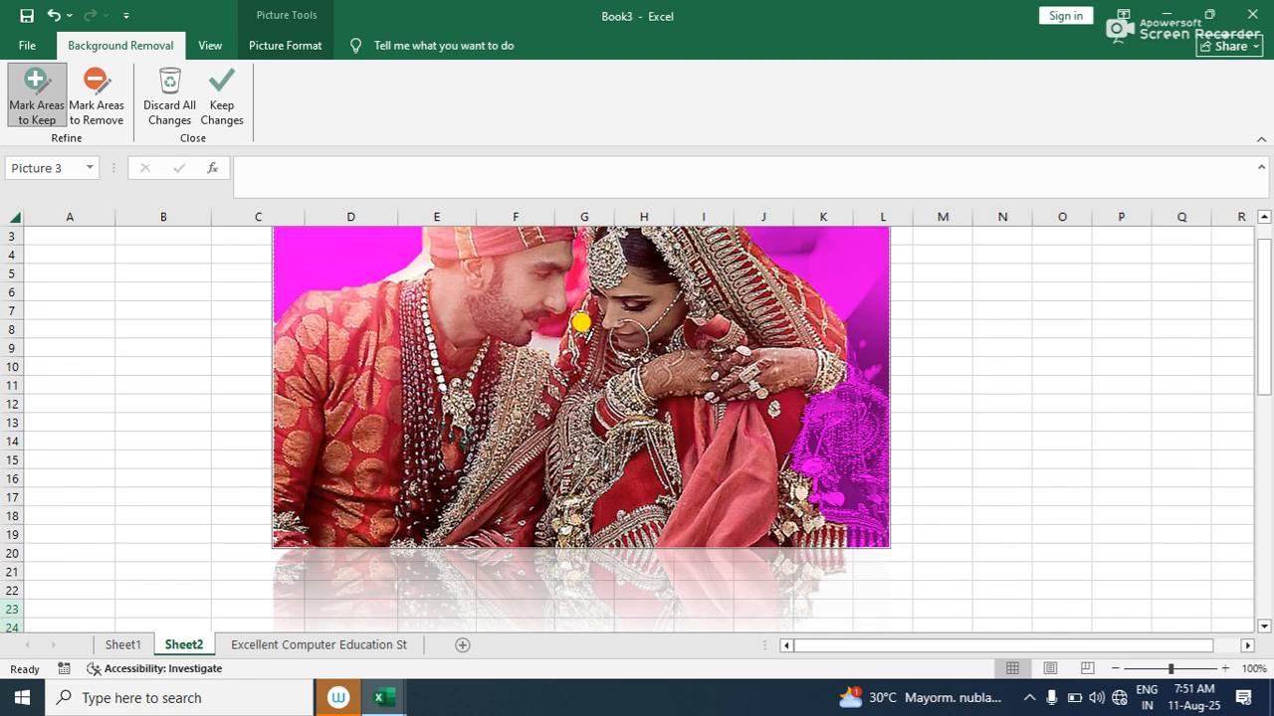
pyautogui.moveTo(802, 357); pyautogui.dragTo(833, 466)
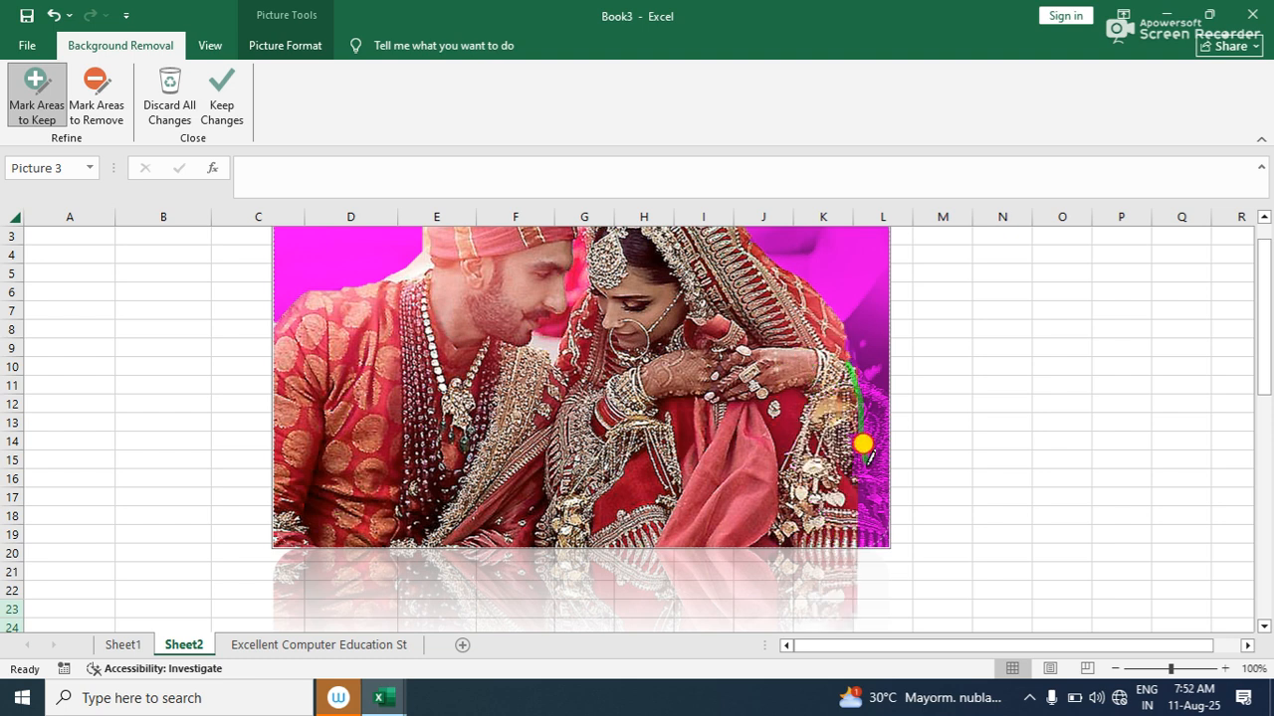
pyautogui.moveTo(871, 544); pyautogui.dragTo(869, 548)
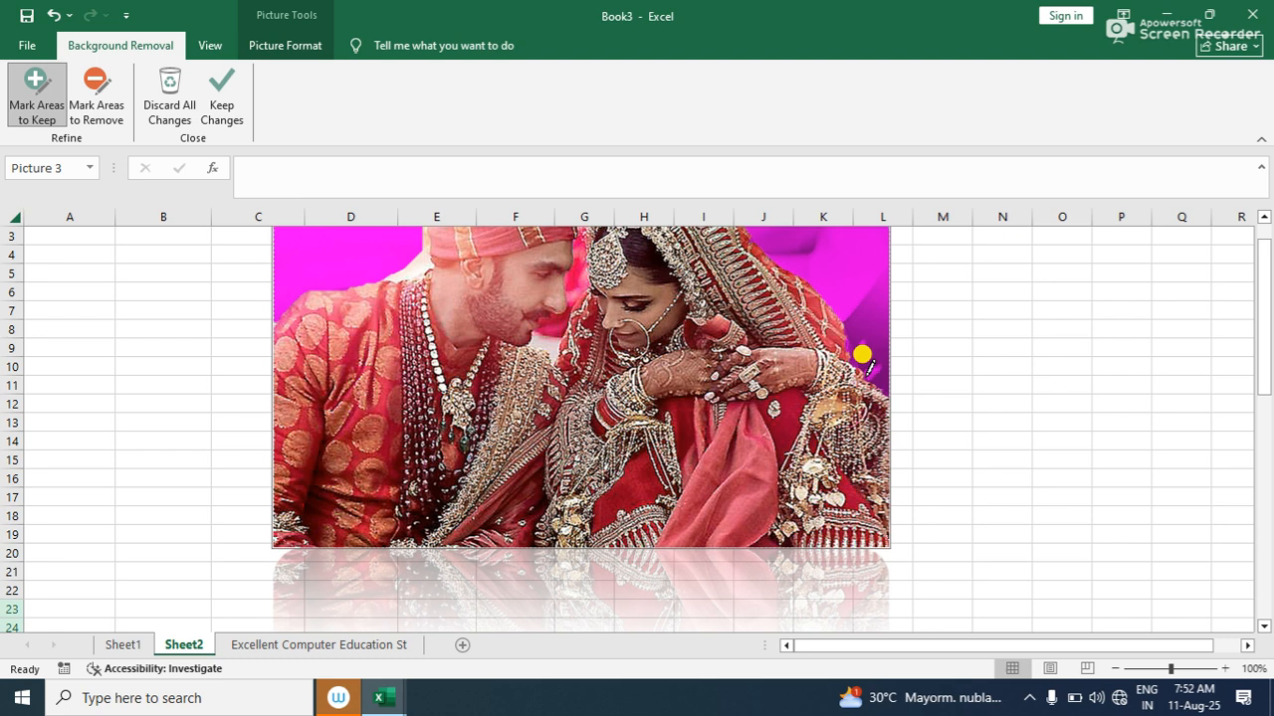
pyautogui.scroll(1, 595, 408)
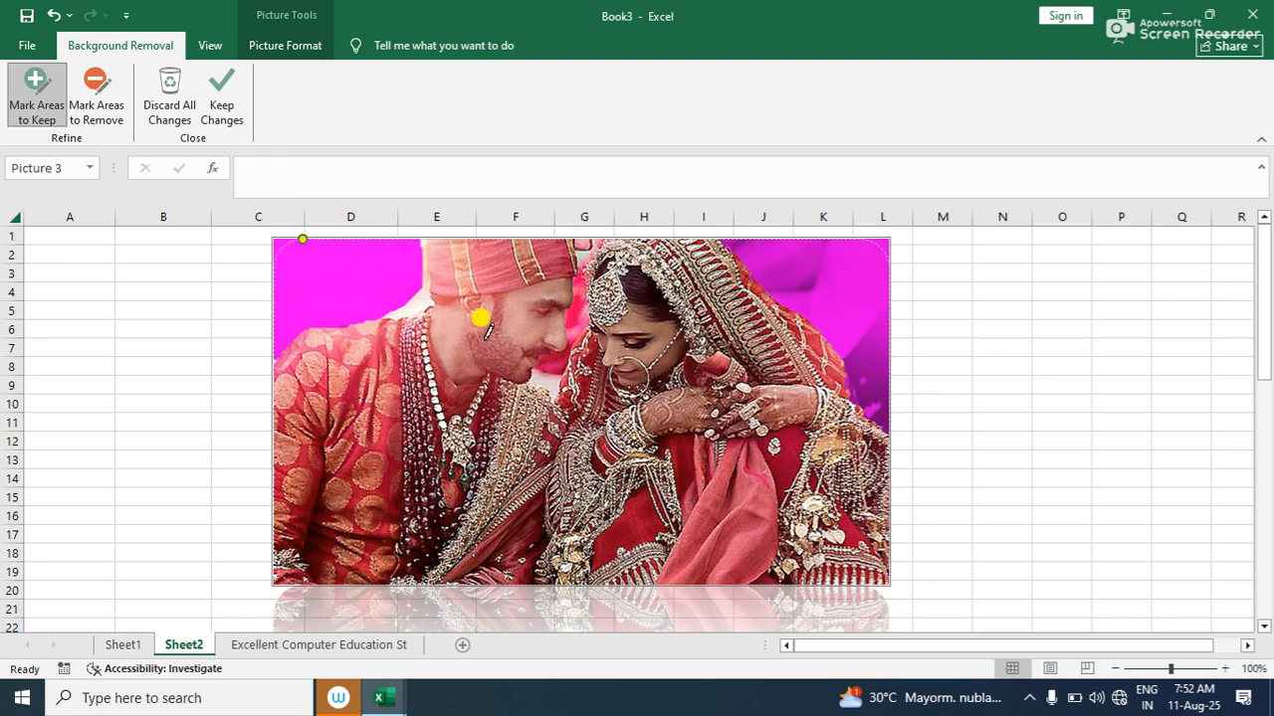
pyautogui.click(221, 104)
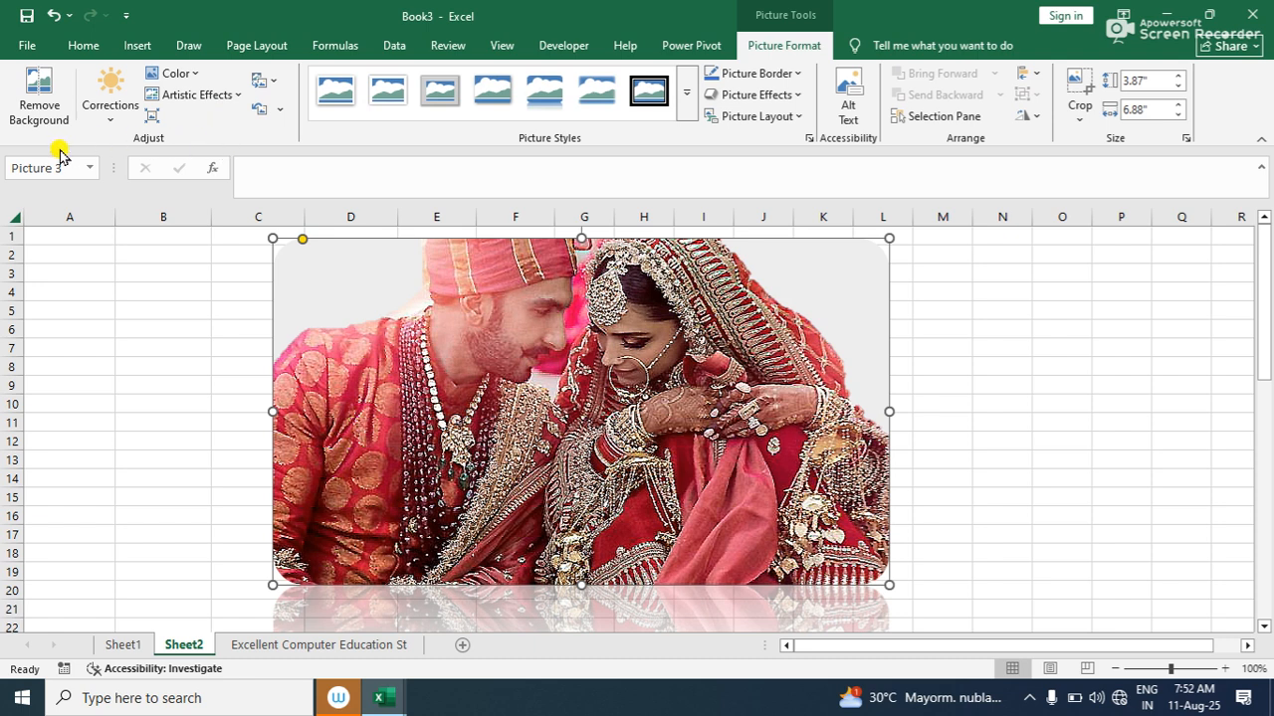
# Mark the edges along the man's shoulder and the woman's veil for removal and apply, then discard all background removal changes
pyautogui.click(53, 107)
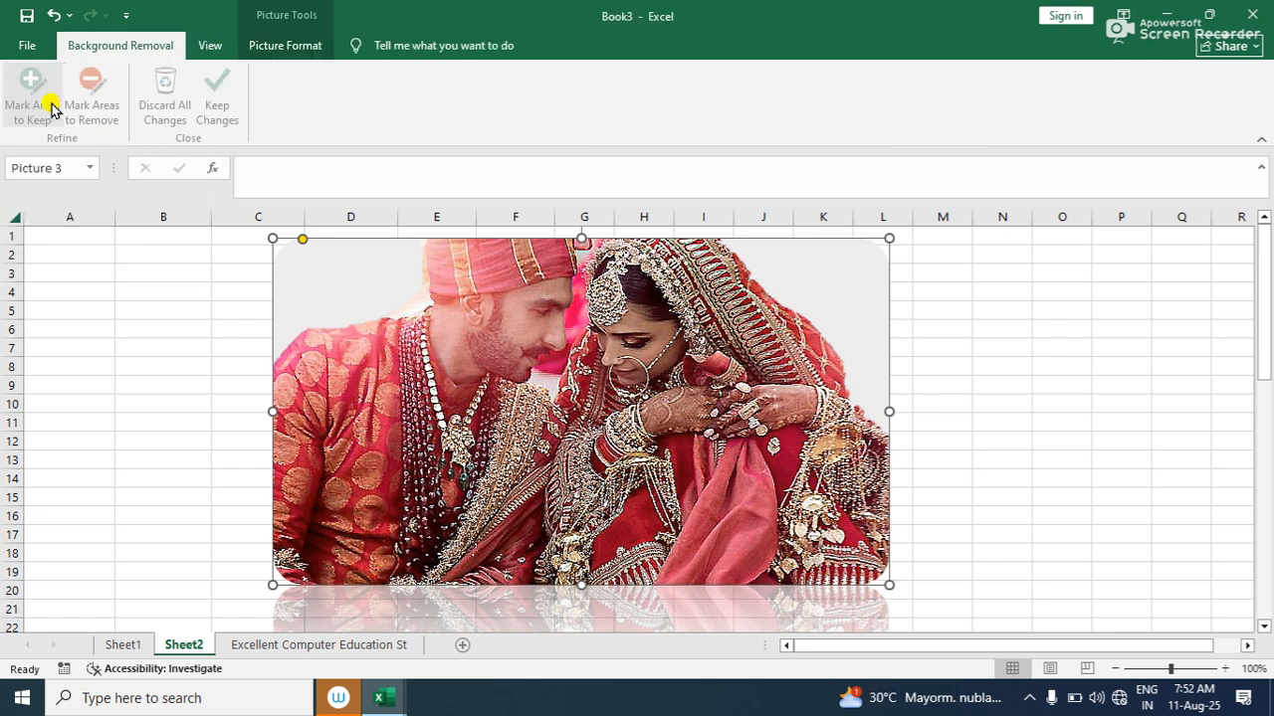
pyautogui.click(96, 105)
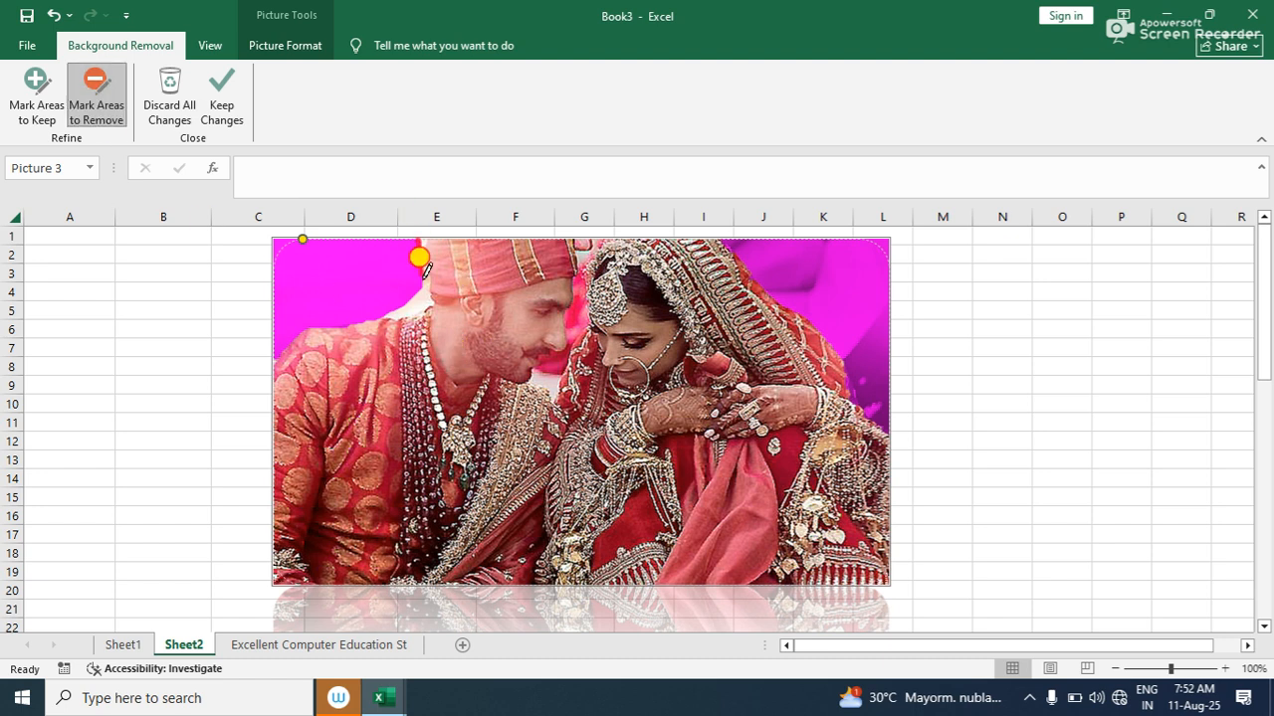
pyautogui.moveTo(422, 311); pyautogui.dragTo(284, 337)
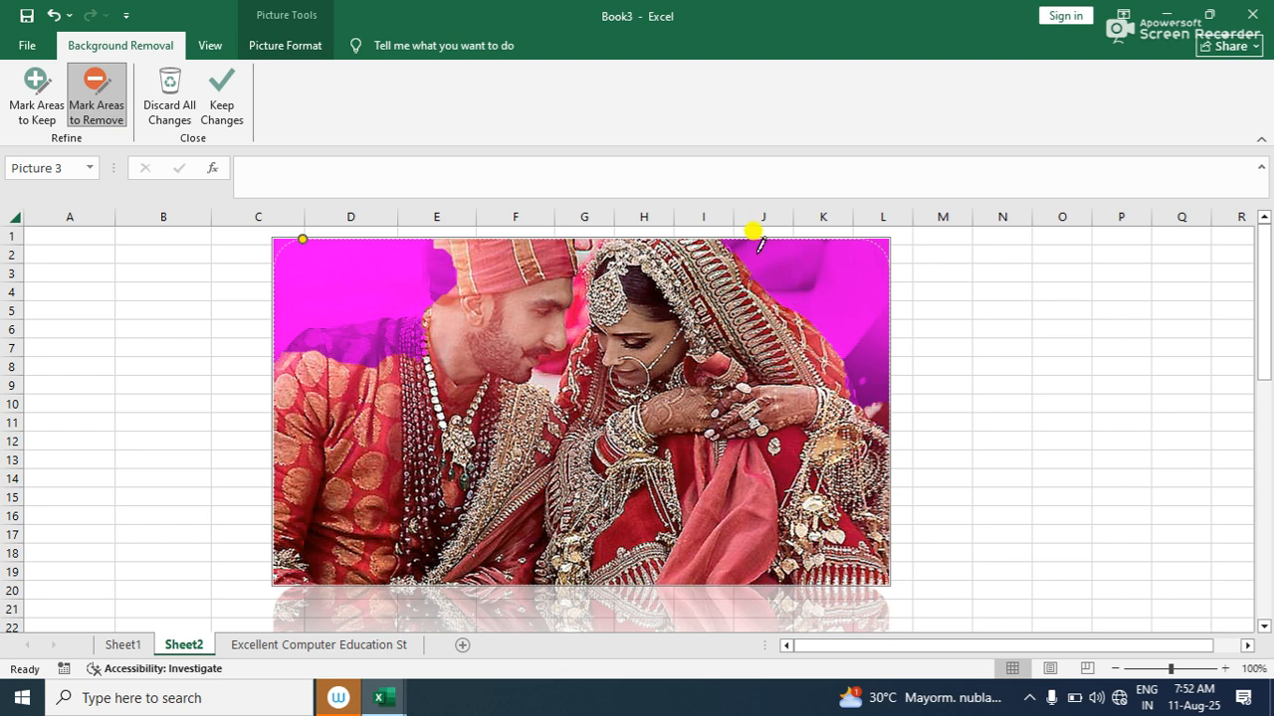
pyautogui.moveTo(736, 236)
pyautogui.mouseDown()
pyautogui.moveTo(766, 299)
pyautogui.moveTo(887, 438)
pyautogui.mouseUp()
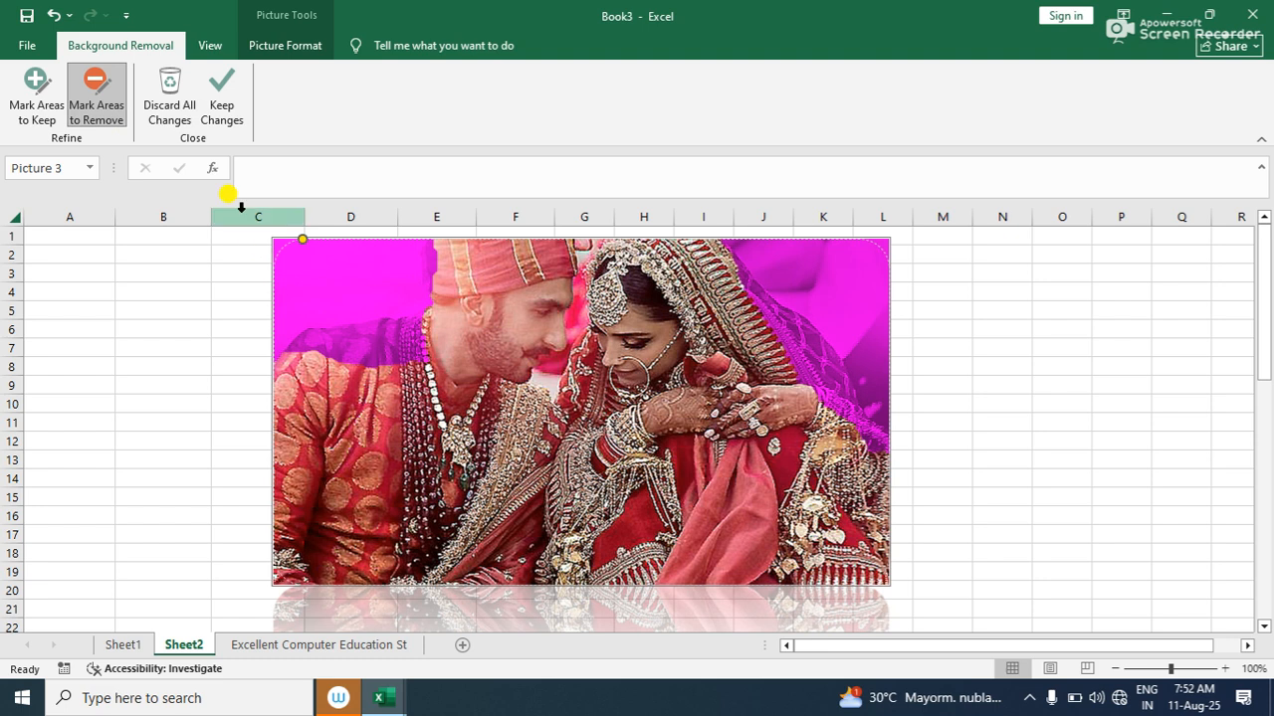
pyautogui.click(224, 97)
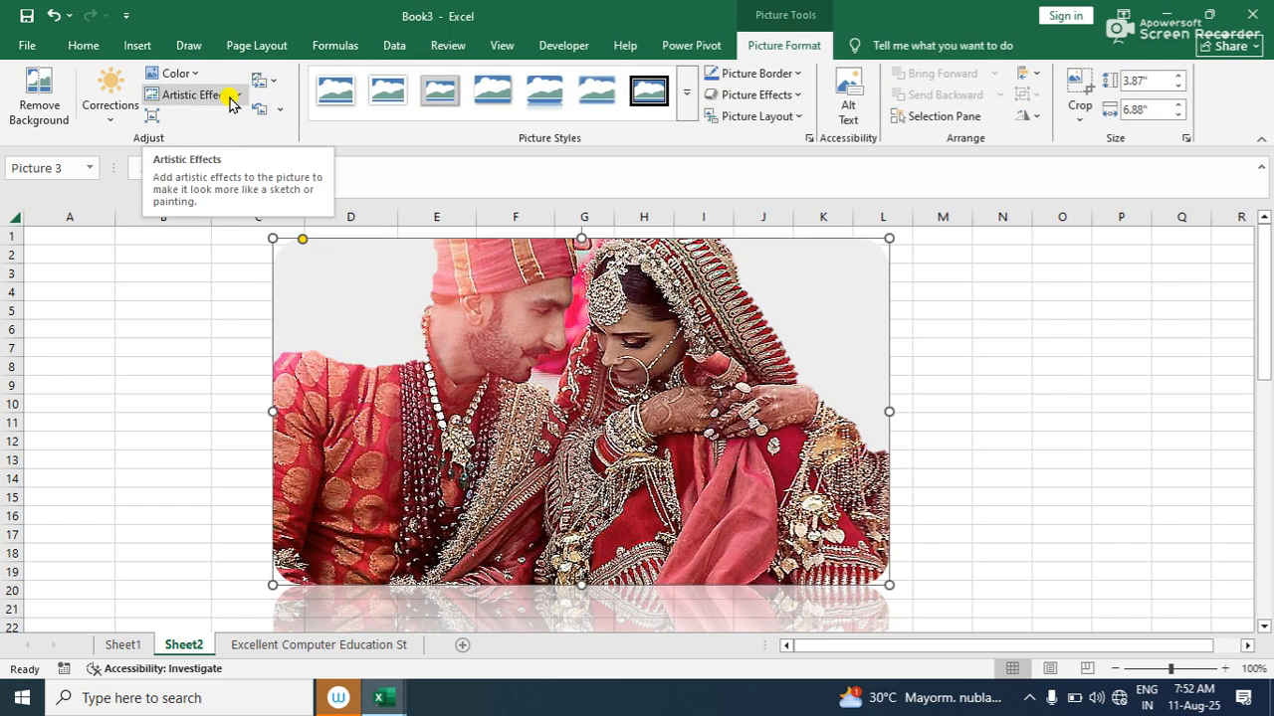
pyautogui.click(40, 107)
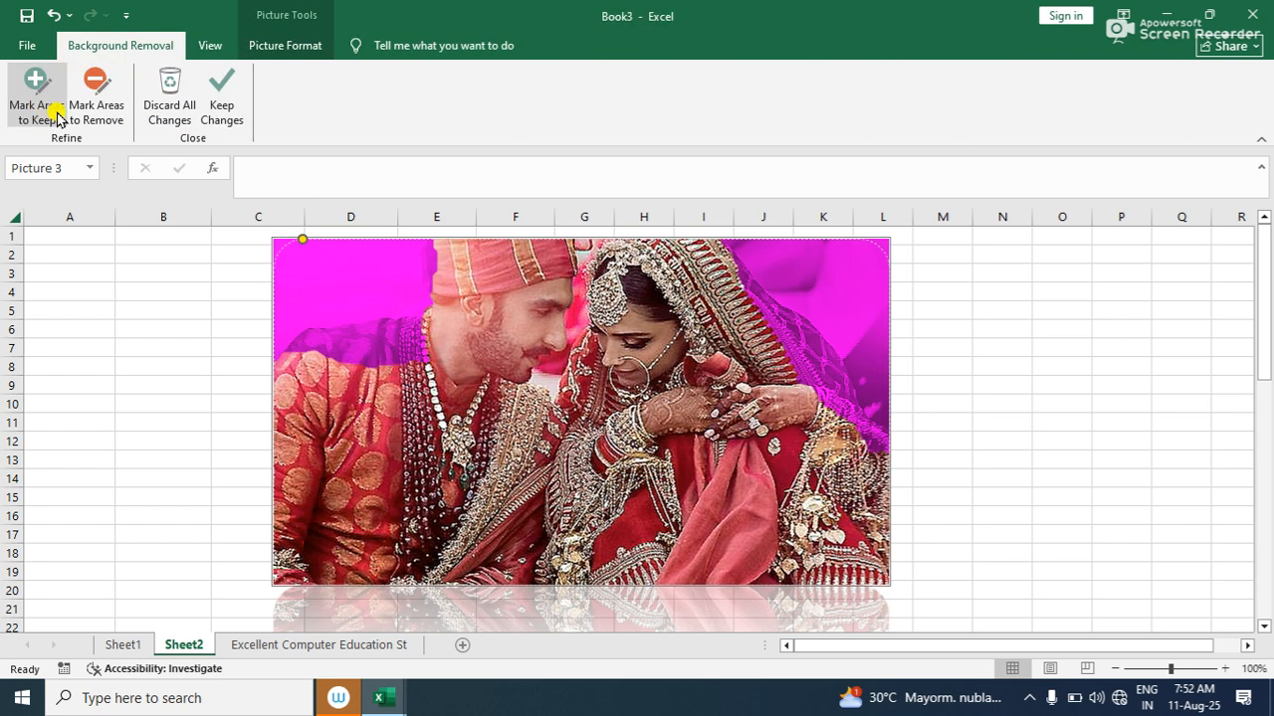
pyautogui.click(161, 112)
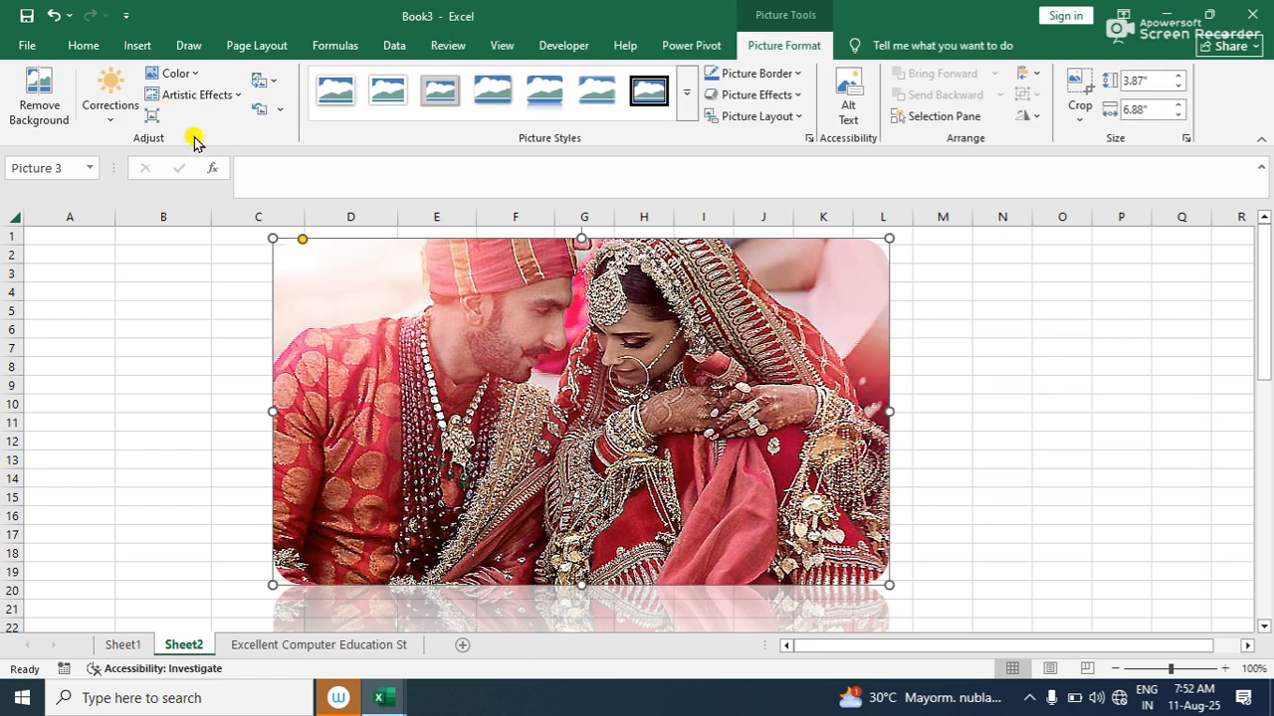
# Restyle the picture with a brighter correction preset, a color preset and a textured artistic effect
pyautogui.click(111, 104)
pyautogui.click(330, 298)
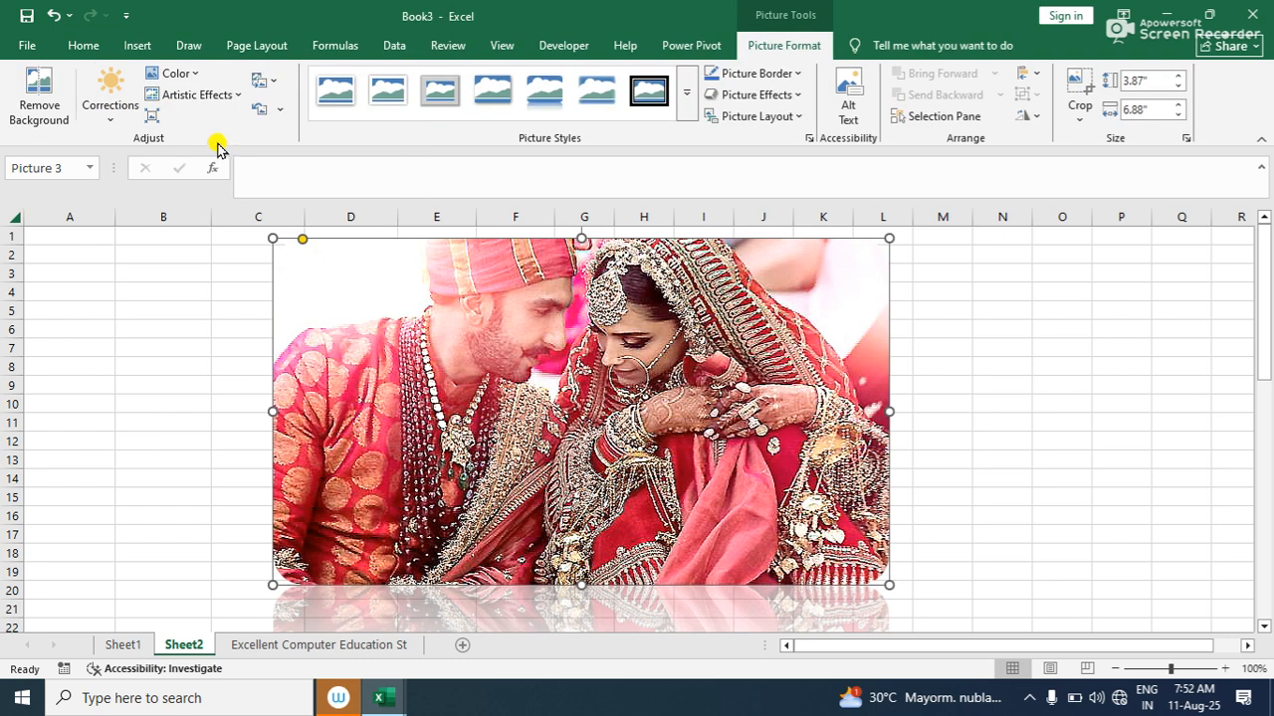
pyautogui.click(184, 82)
pyautogui.click(466, 199)
pyautogui.click(204, 94)
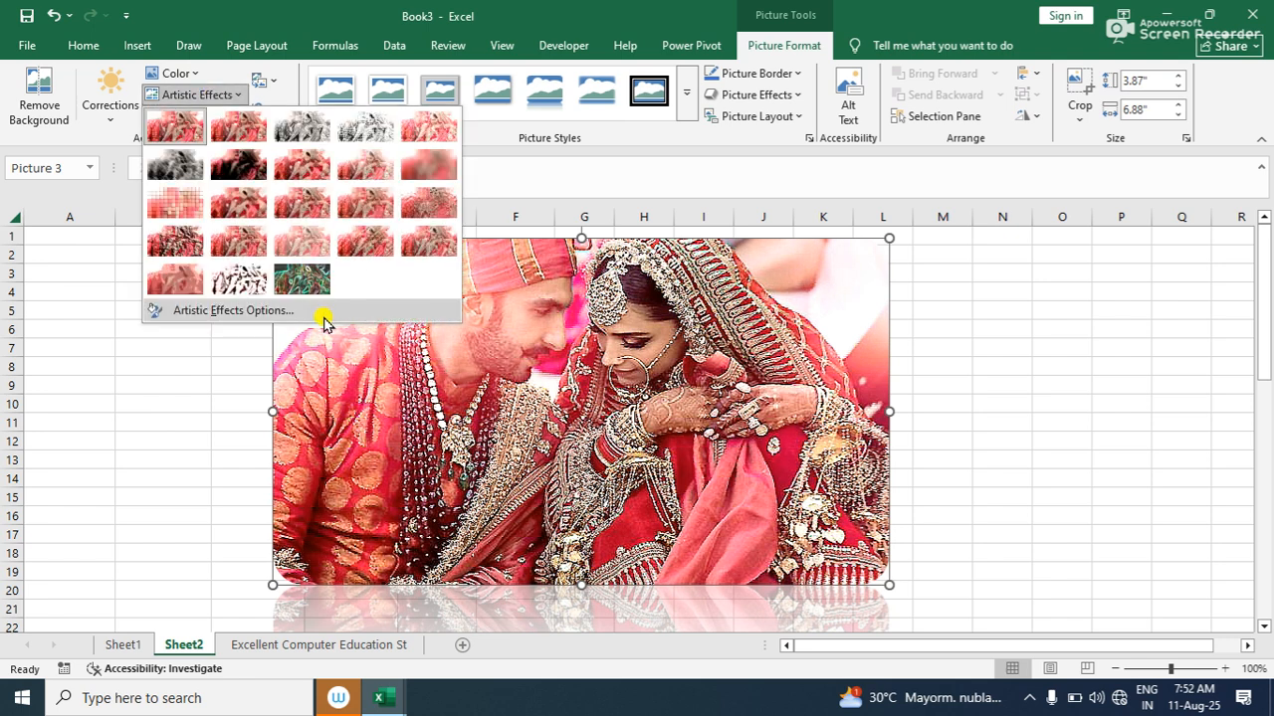
pyautogui.click(339, 257)
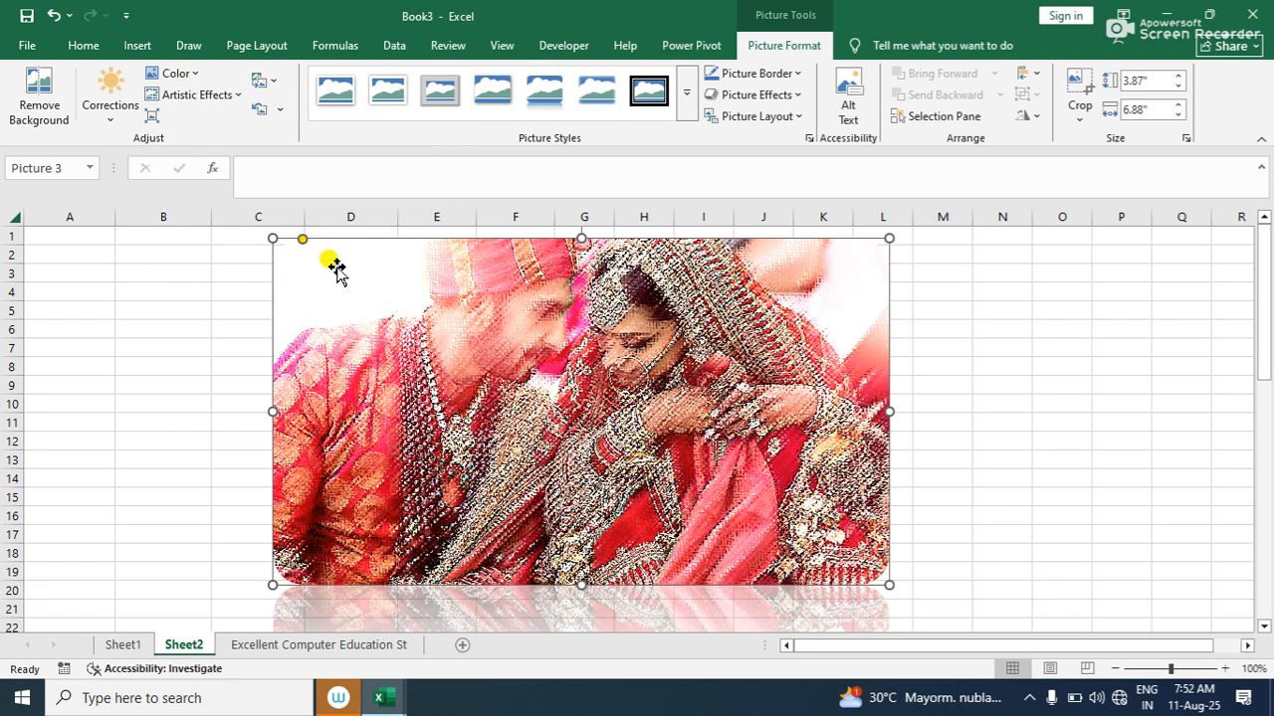
# Replace the picture with the file (61) from the Lab Picture folder on this device
pyautogui.click(265, 81)
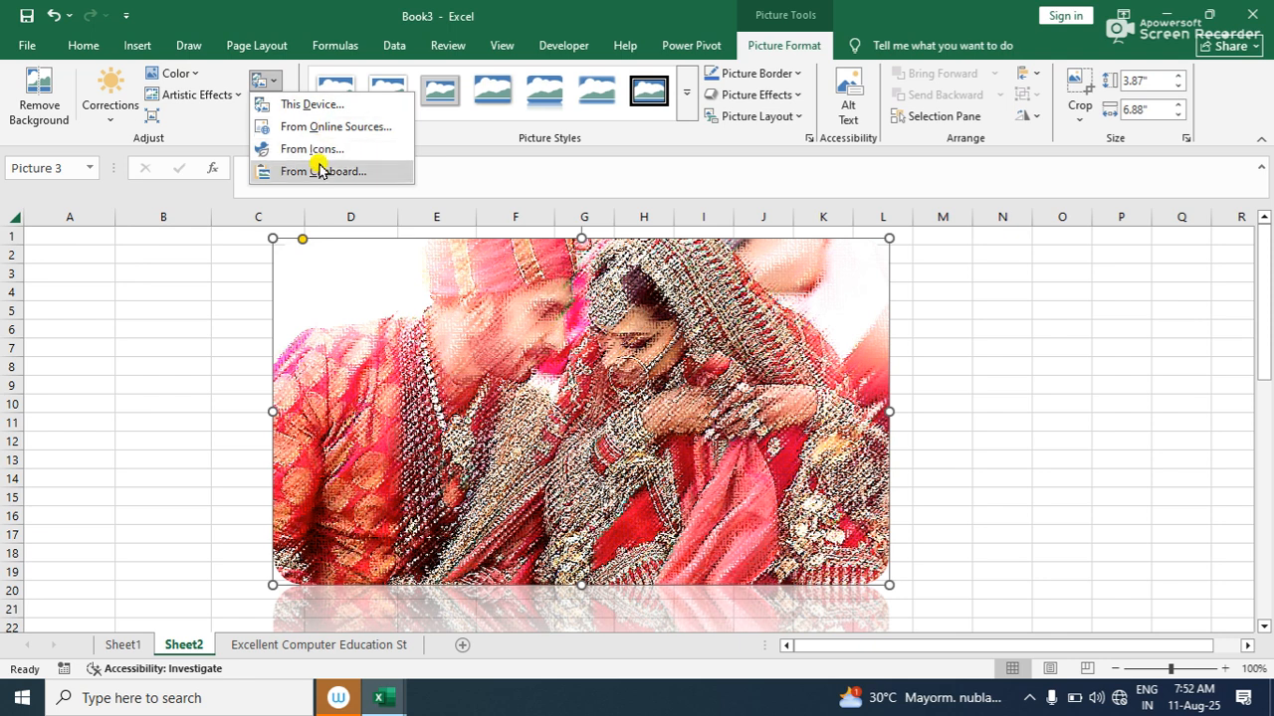
pyautogui.click(310, 104)
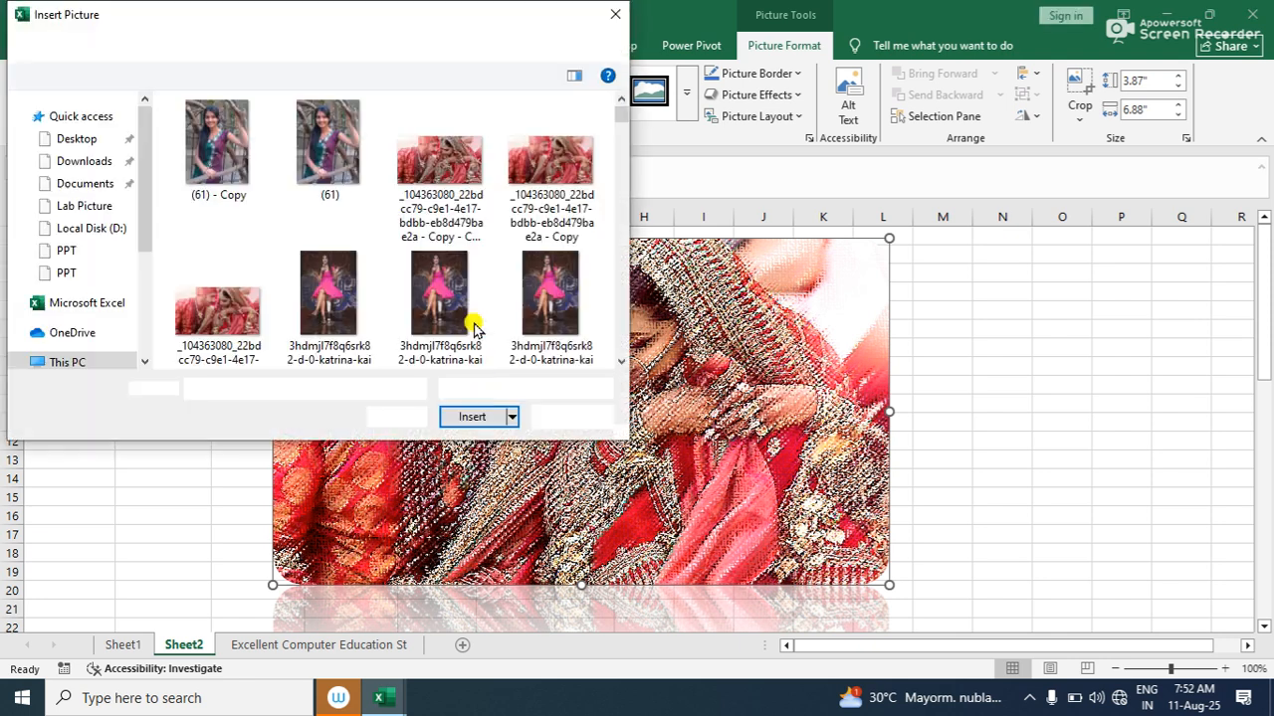
pyautogui.doubleClick(350, 165)
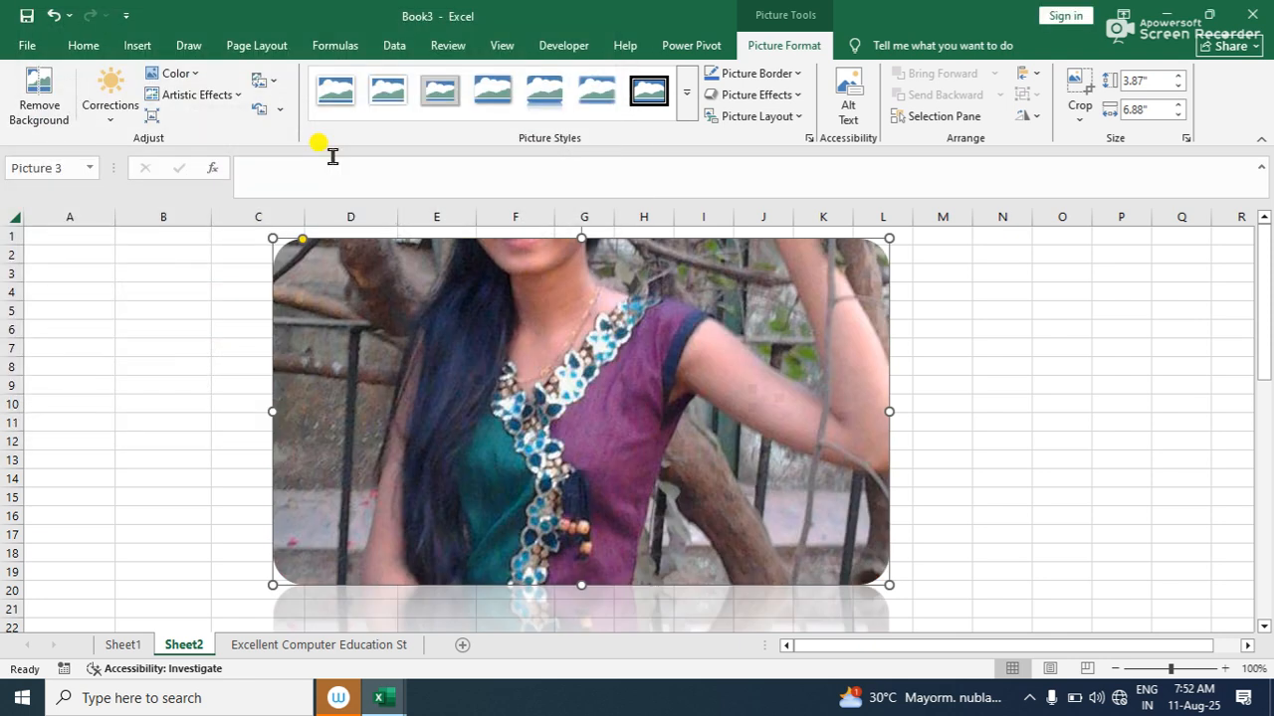
pyautogui.click(265, 83)
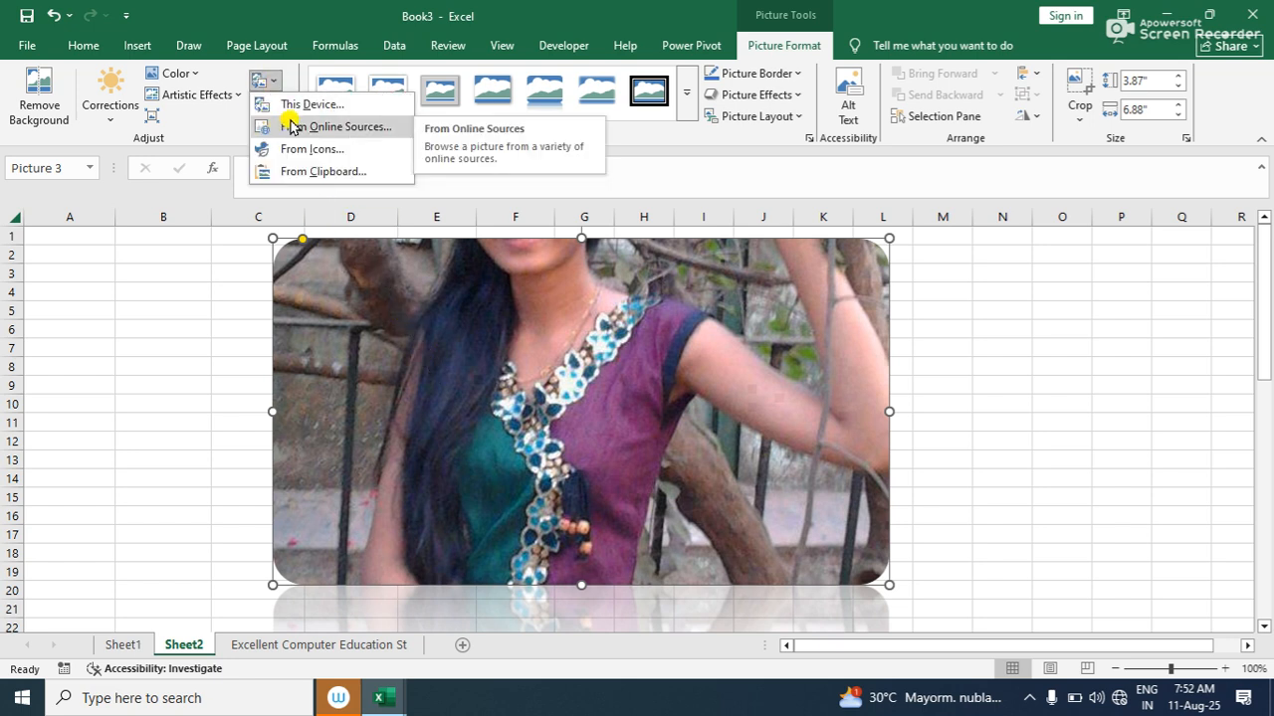
pyautogui.click(294, 104)
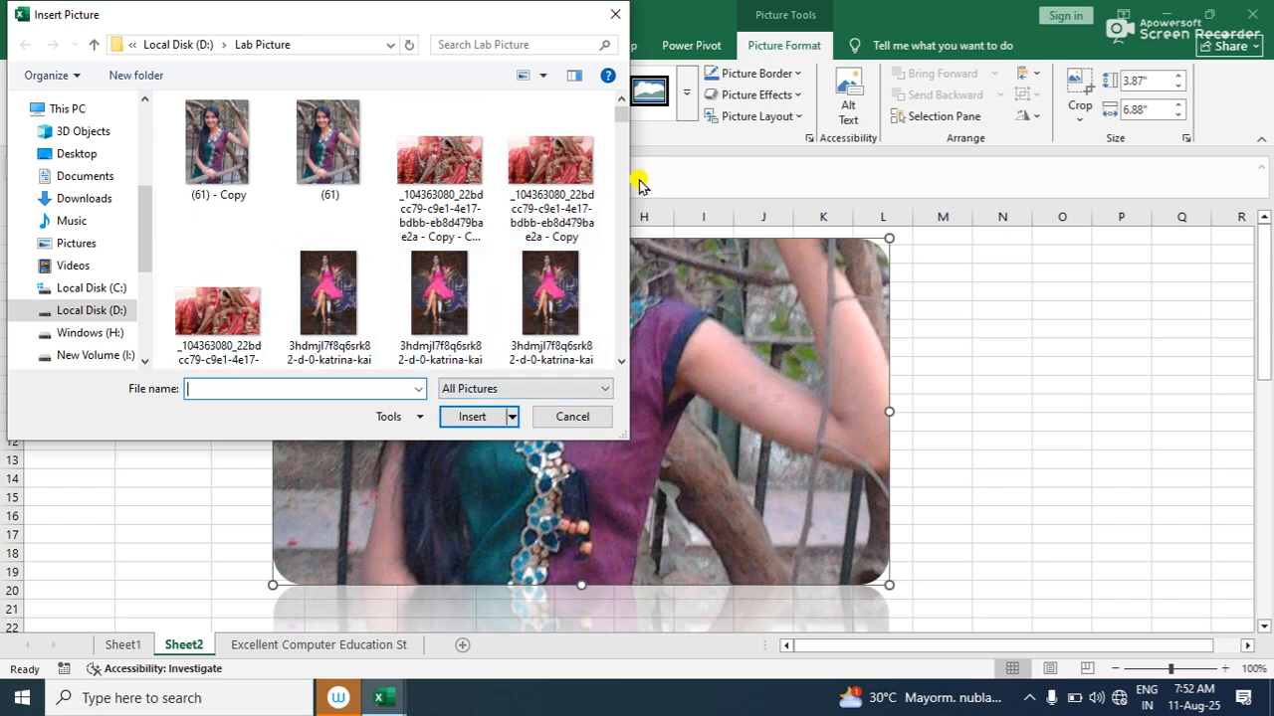
pyautogui.moveTo(619, 130); pyautogui.dragTo(623, 165)
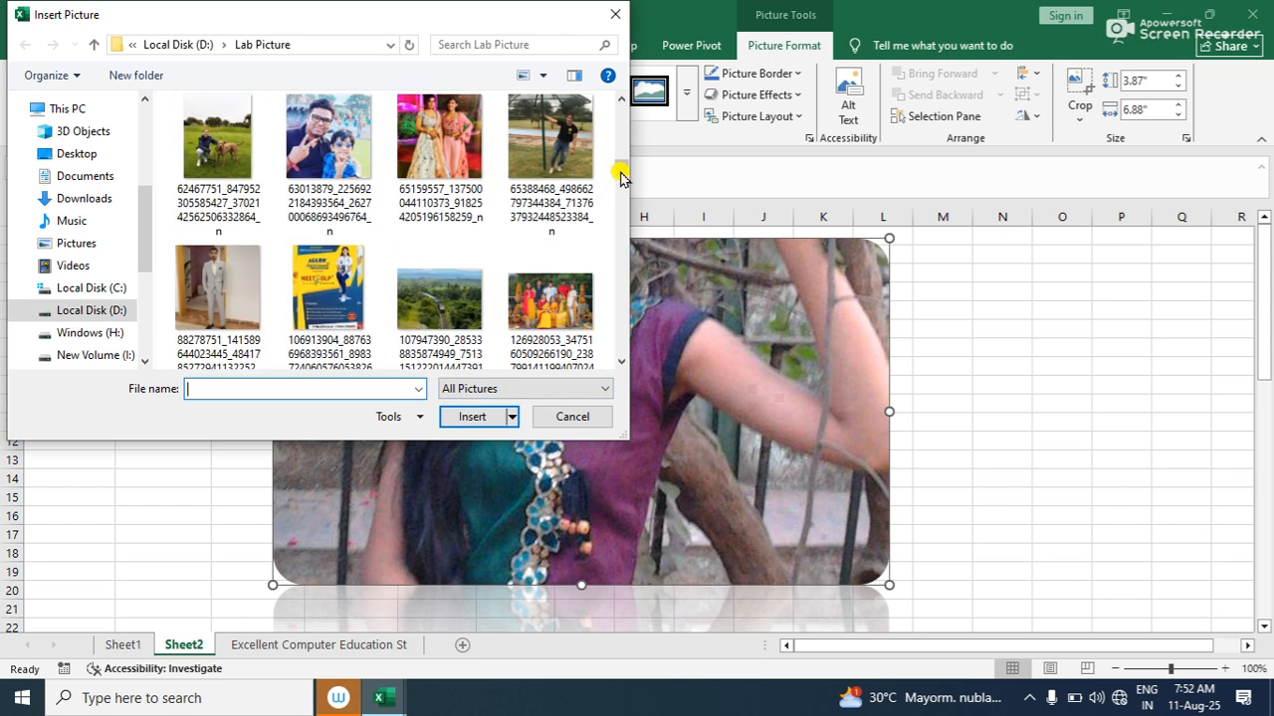
pyautogui.doubleClick(323, 149)
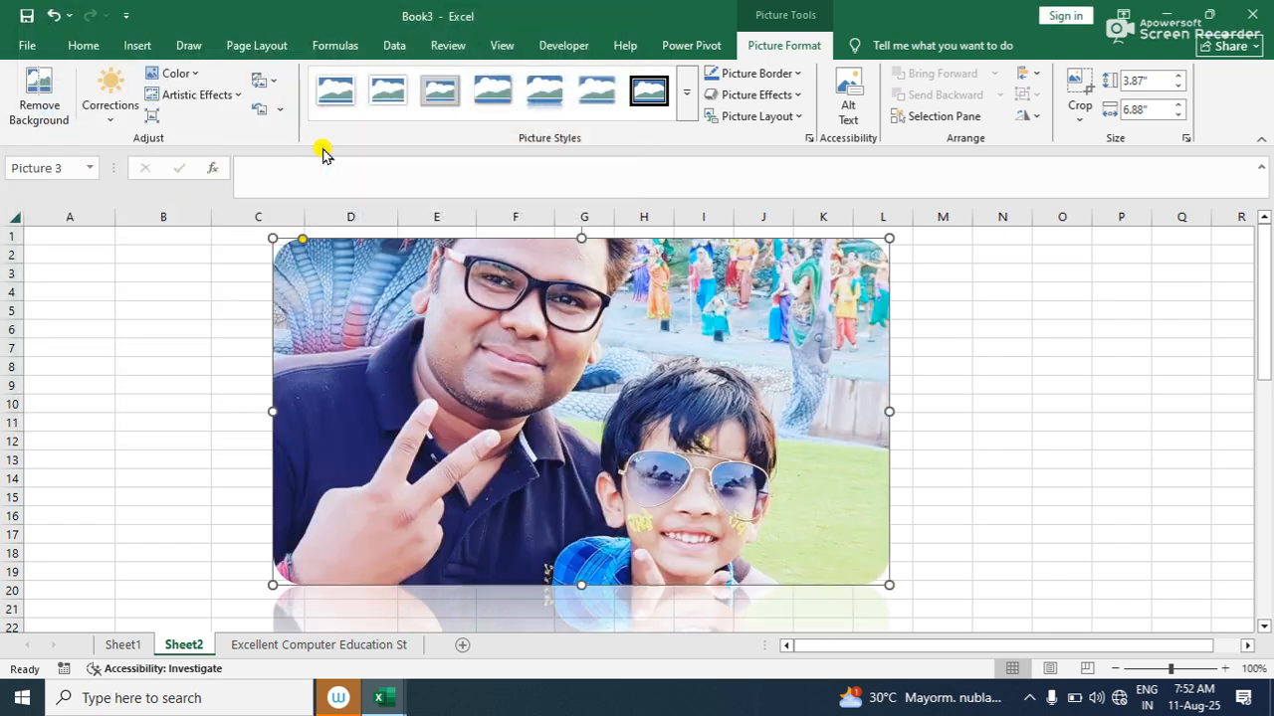
# Reset the picture to clear its rounded, reflected formatting and show the available reset options
pyautogui.click(257, 108)
pyautogui.click(283, 117)
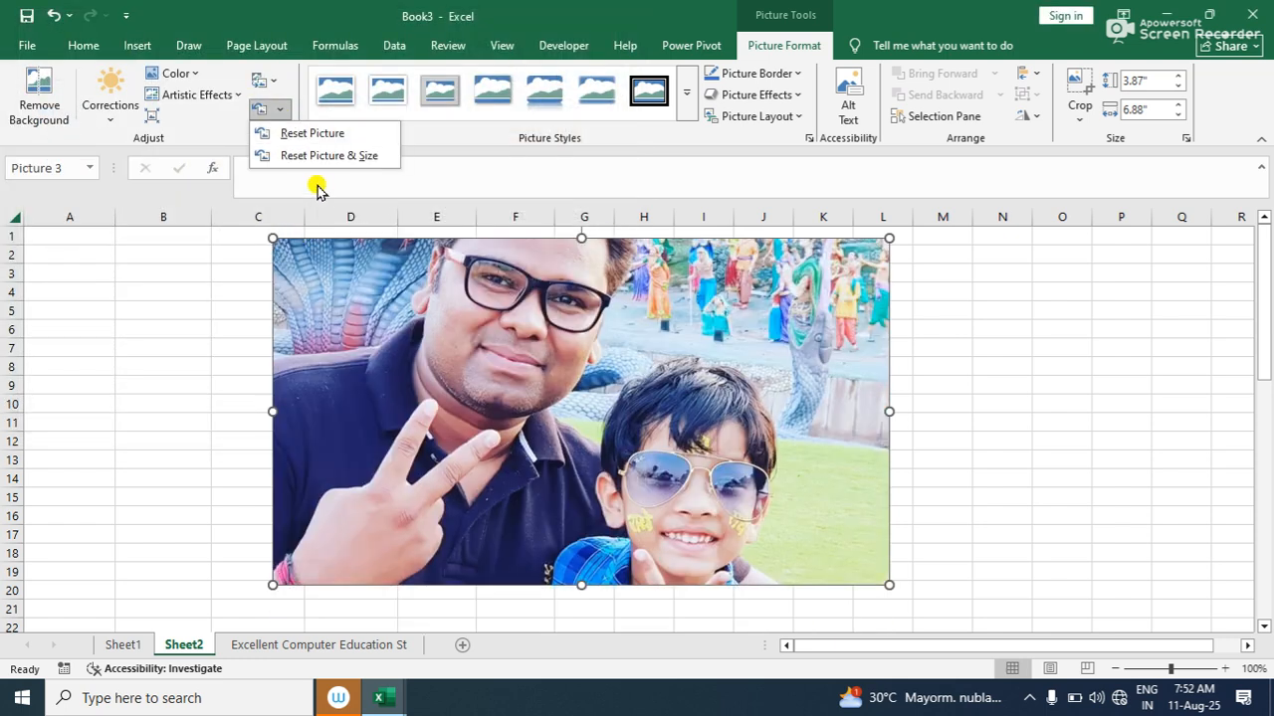
# Reset the picture together with its size and move it so its upper-left corner sits at cell A2
pyautogui.click(340, 149)
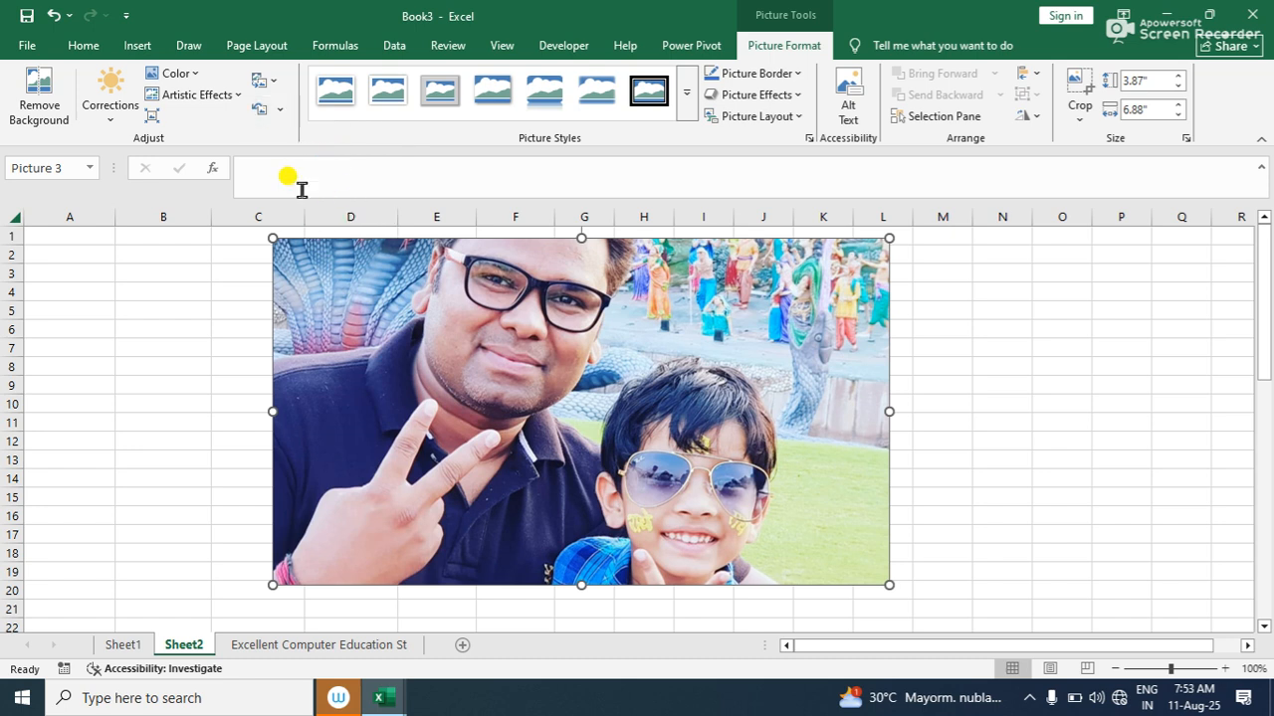
pyautogui.click(284, 114)
pyautogui.click(283, 156)
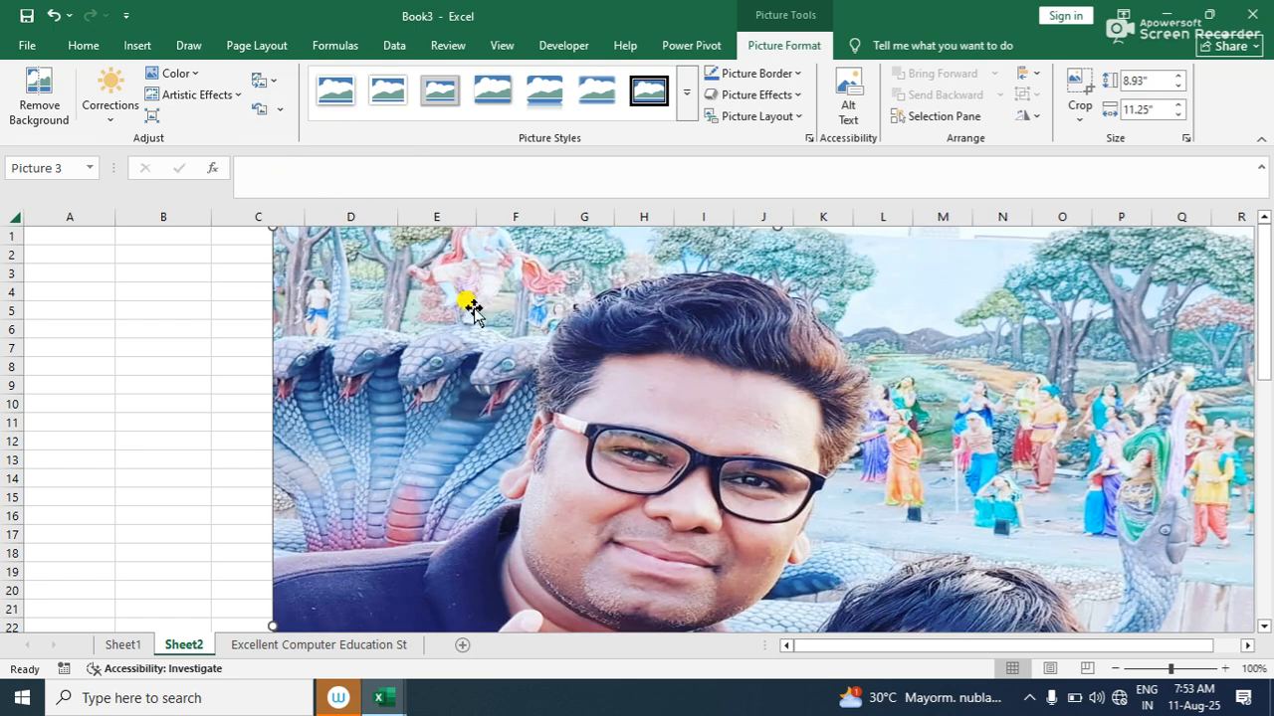
pyautogui.moveTo(298, 341); pyautogui.dragTo(242, 367)
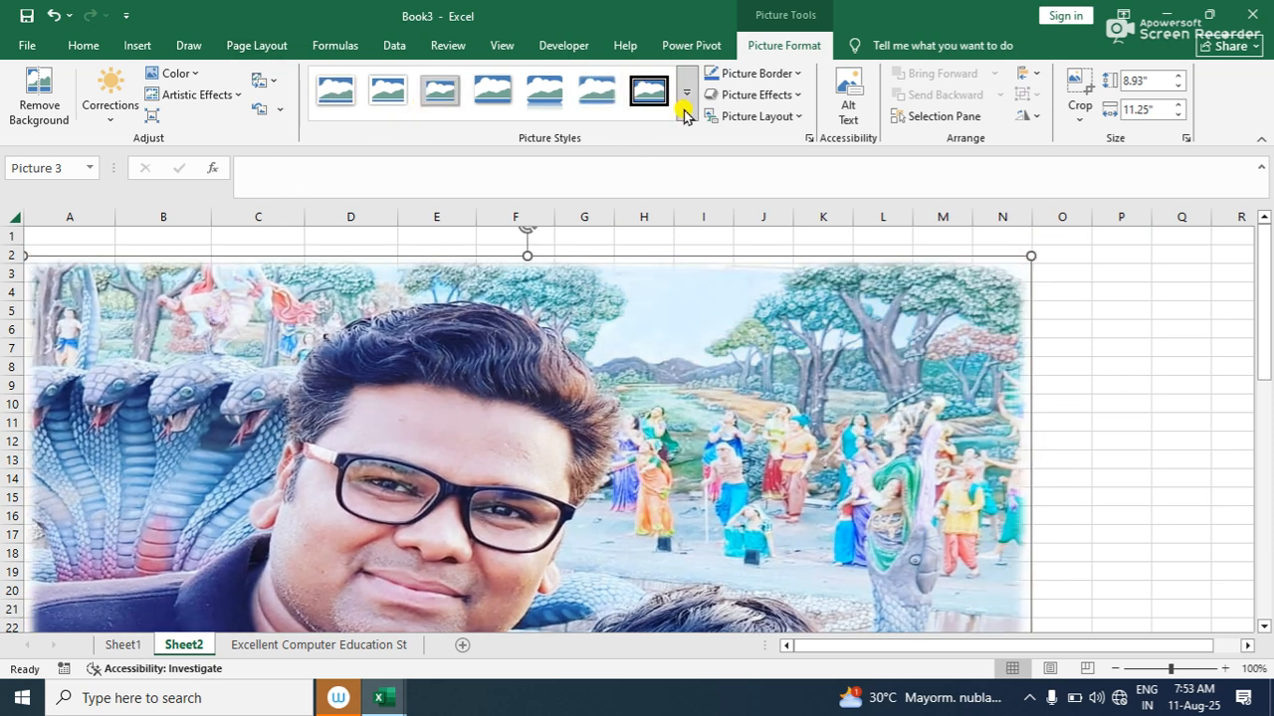
# Apply a tilted-back perspective picture style with a white frame, then try the sixth and ninth preset picture effects
pyautogui.click(686, 115)
pyautogui.click(520, 199)
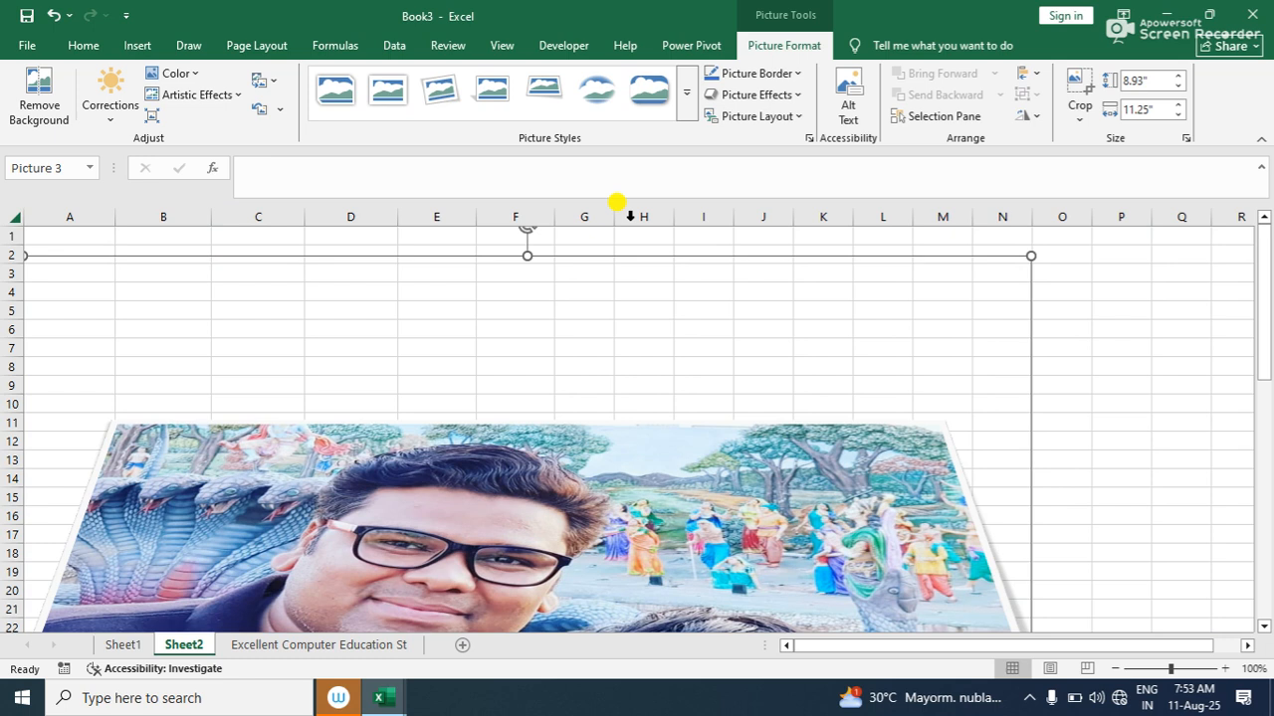
pyautogui.click(731, 94)
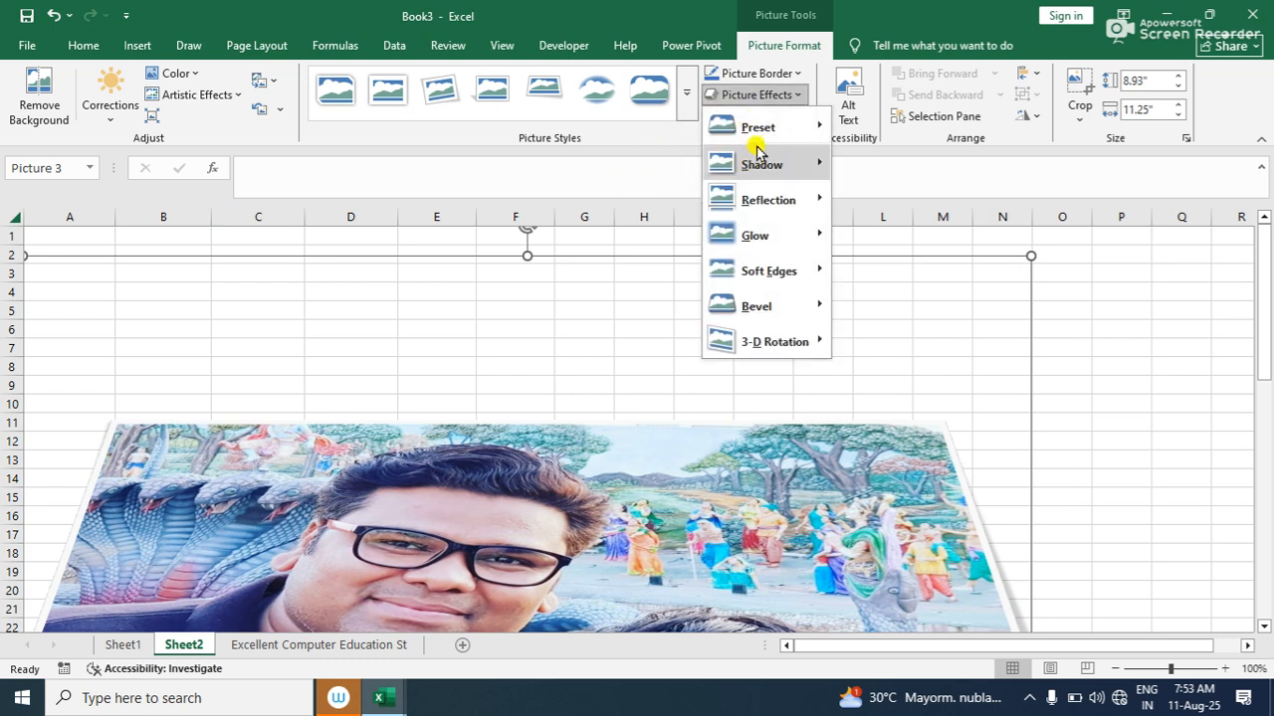
pyautogui.moveTo(787, 126)
pyautogui.click(909, 279)
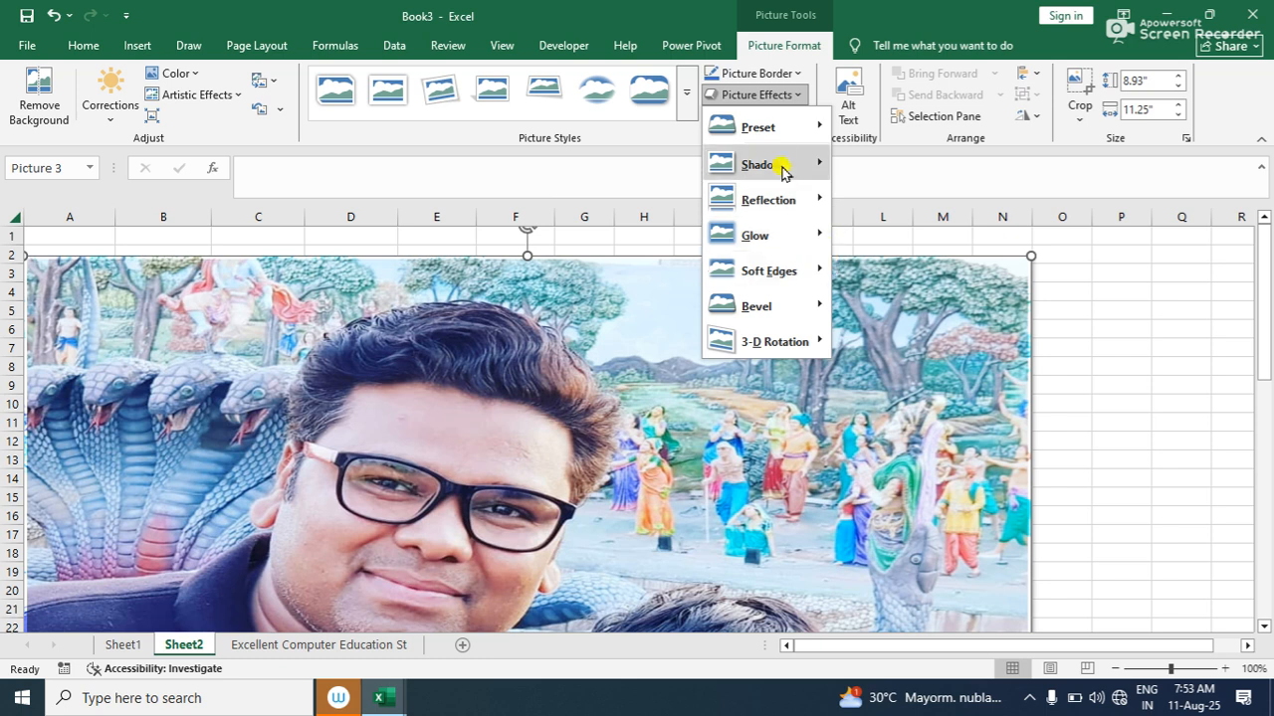
pyautogui.moveTo(782, 129)
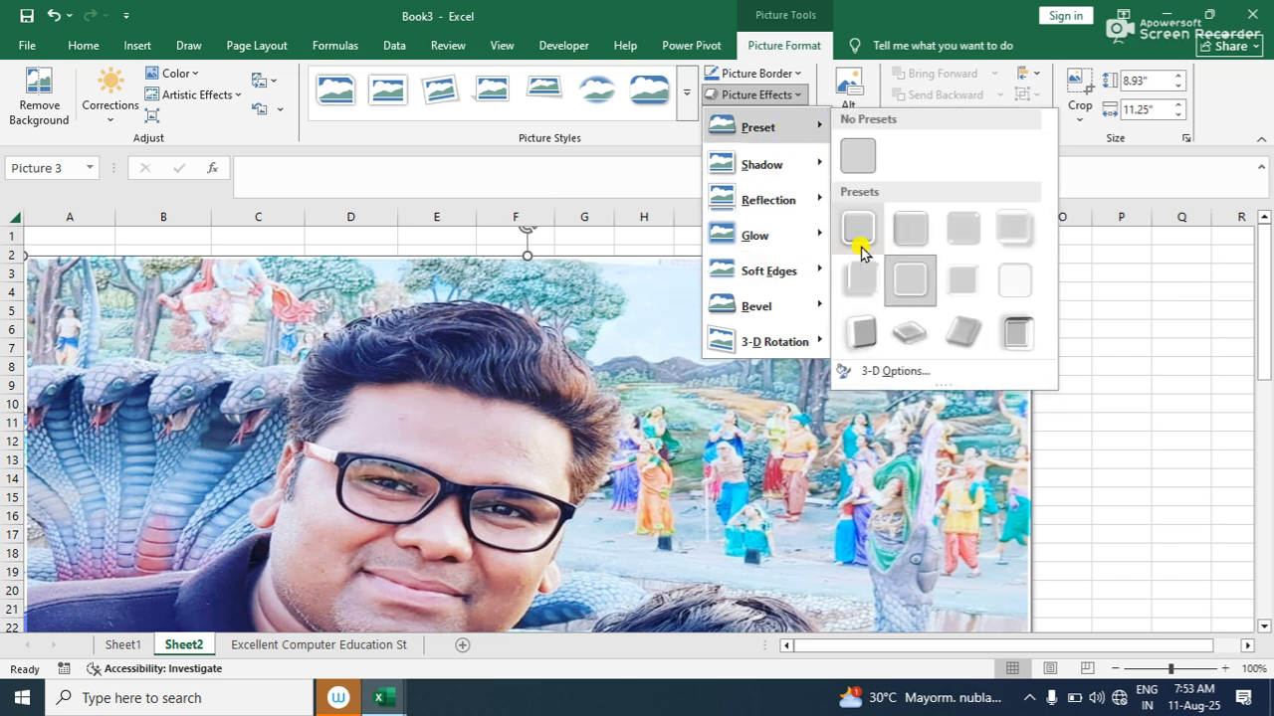
pyautogui.click(860, 326)
# Add a slight soft edge effect and a strongly tilted 3-D rotation to the picture
pyautogui.click(796, 94)
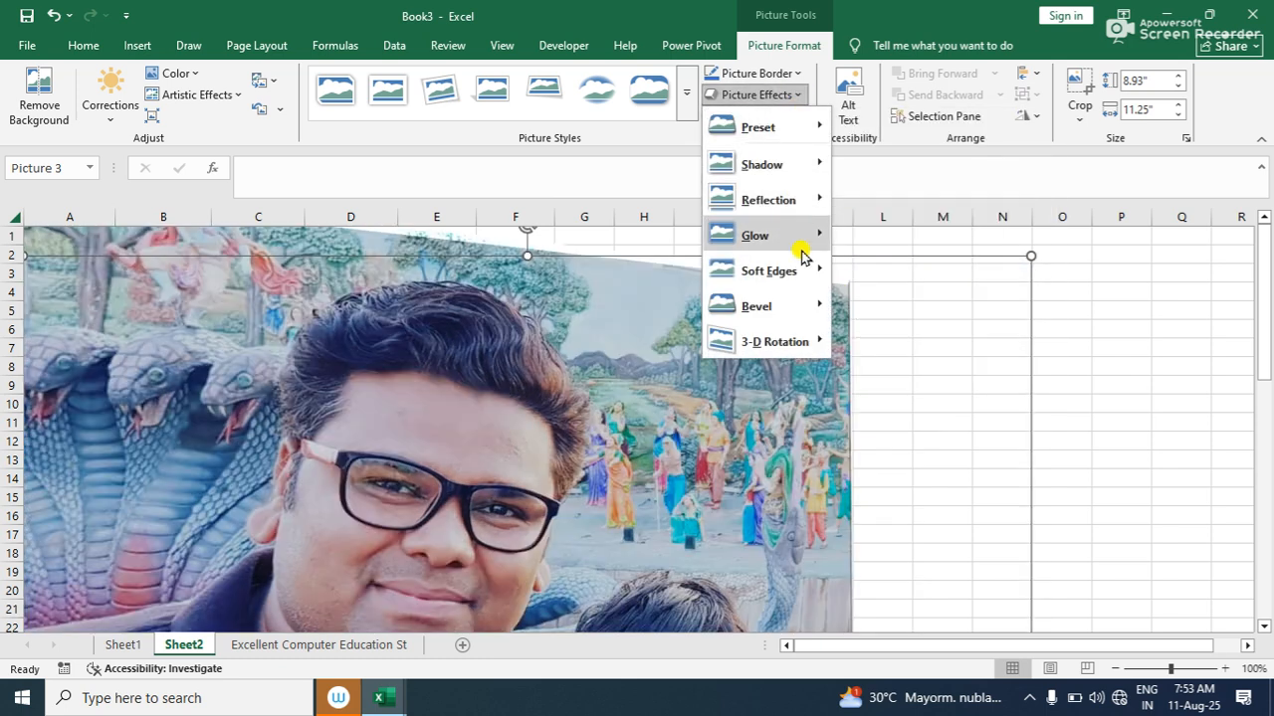
pyautogui.moveTo(804, 269)
pyautogui.click(892, 343)
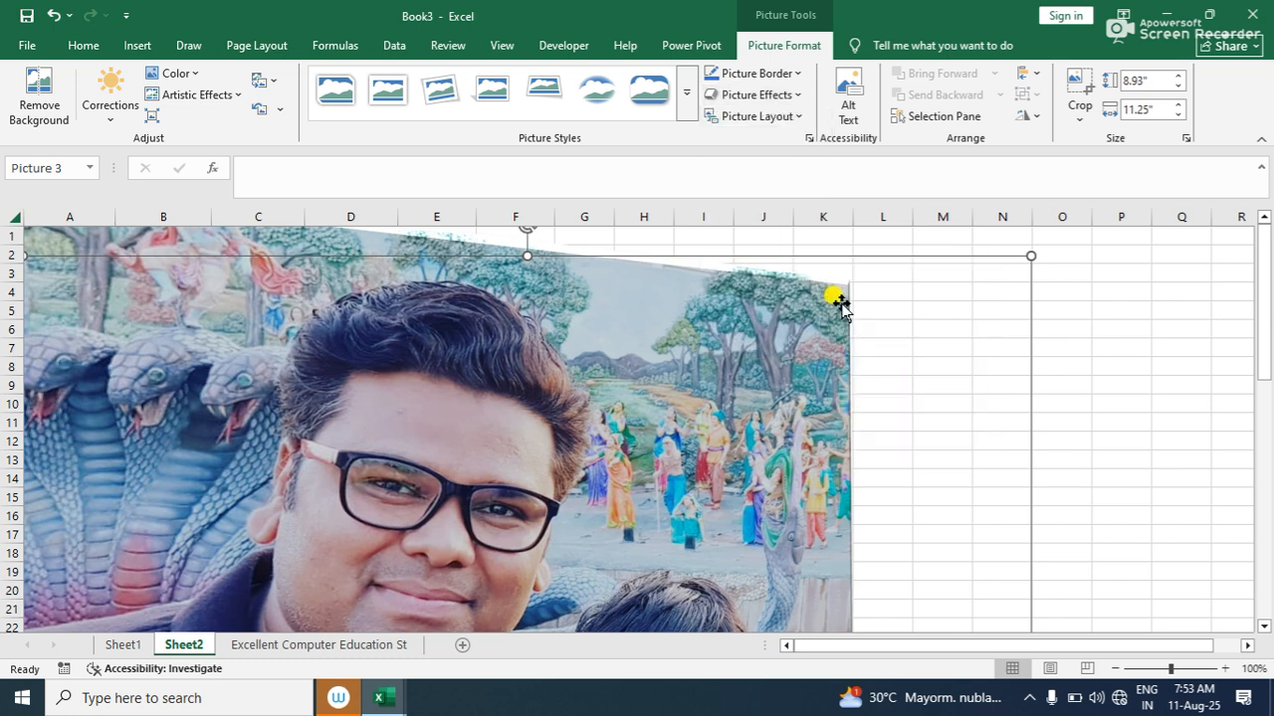
pyautogui.click(774, 96)
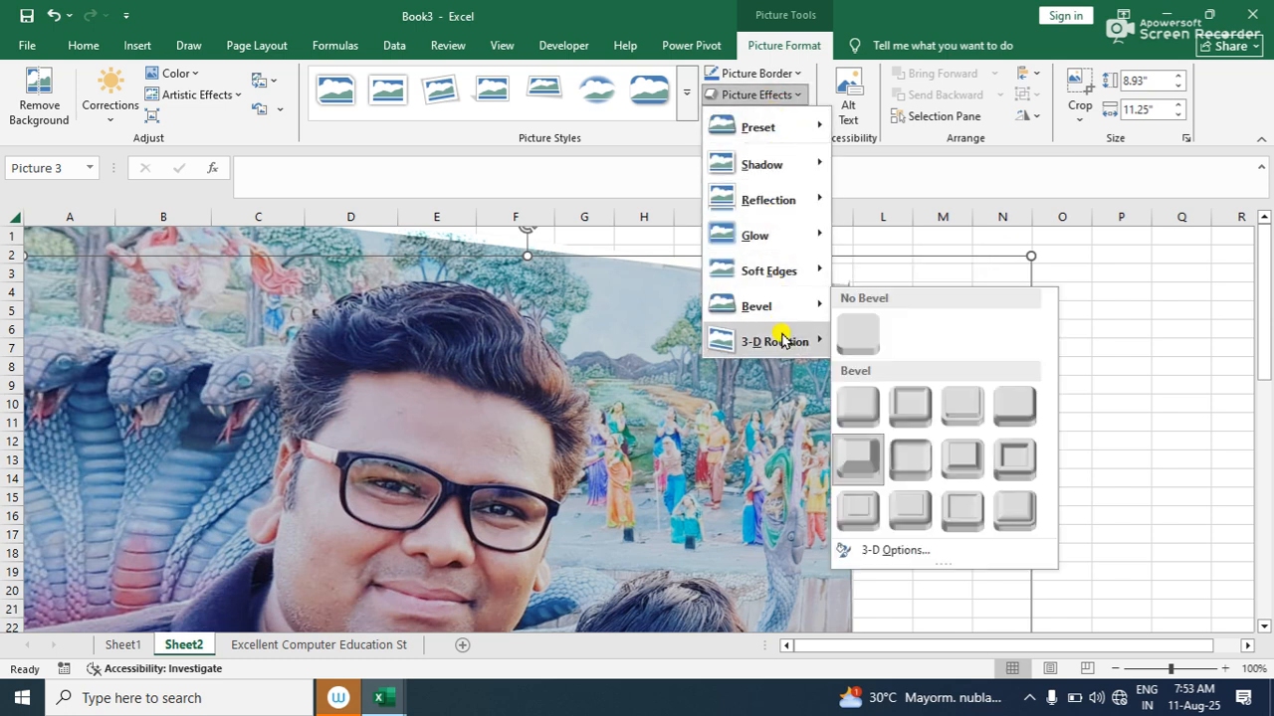
pyautogui.moveTo(774, 340)
pyautogui.click(901, 368)
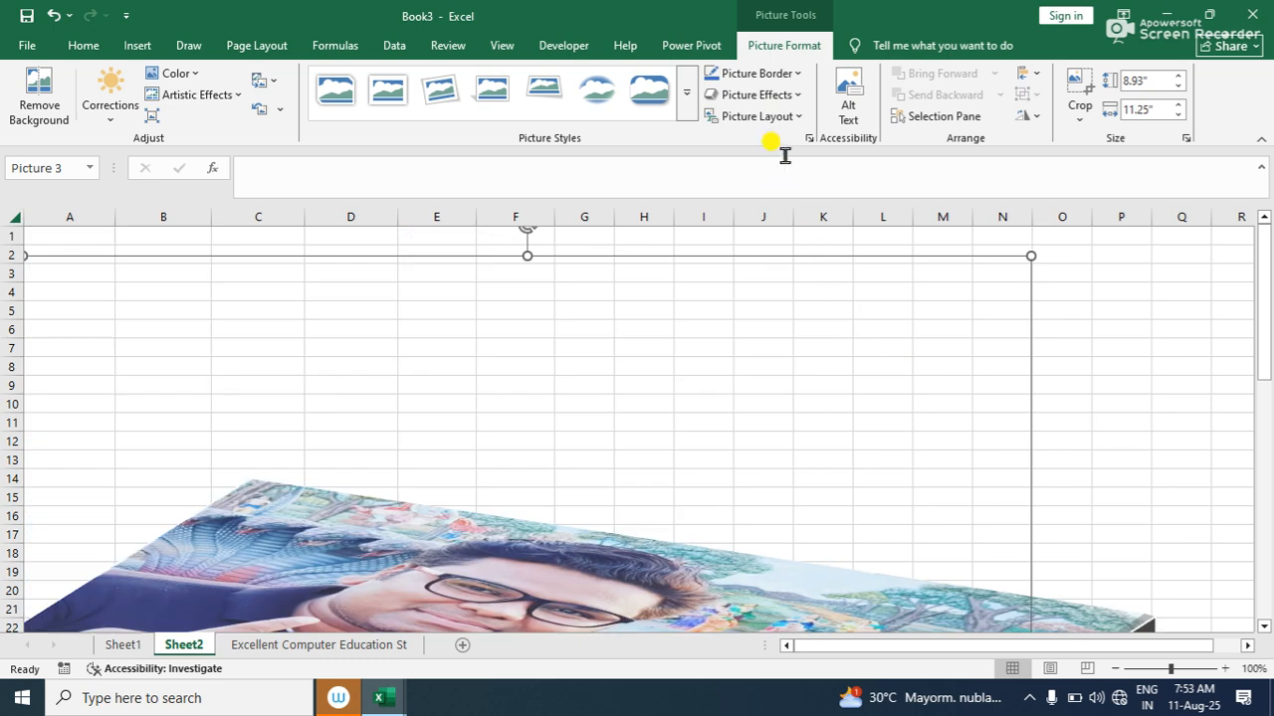
pyautogui.click(766, 96)
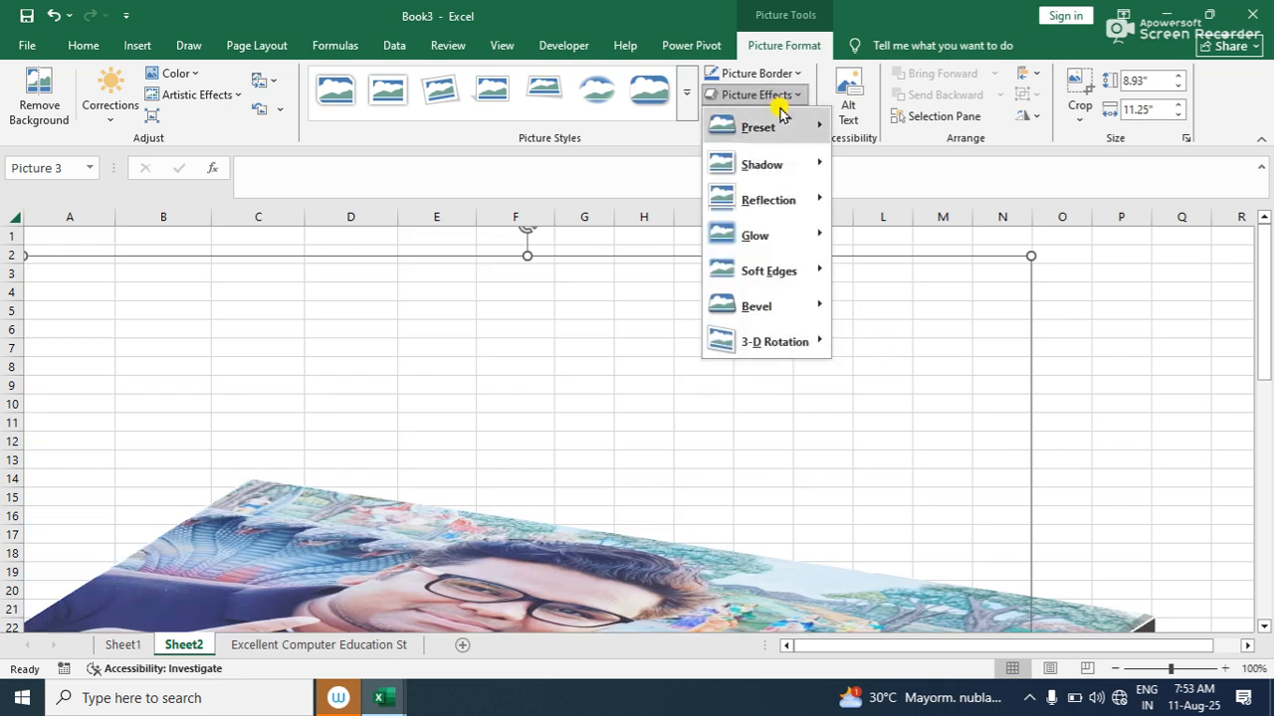
pyautogui.moveTo(790, 278)
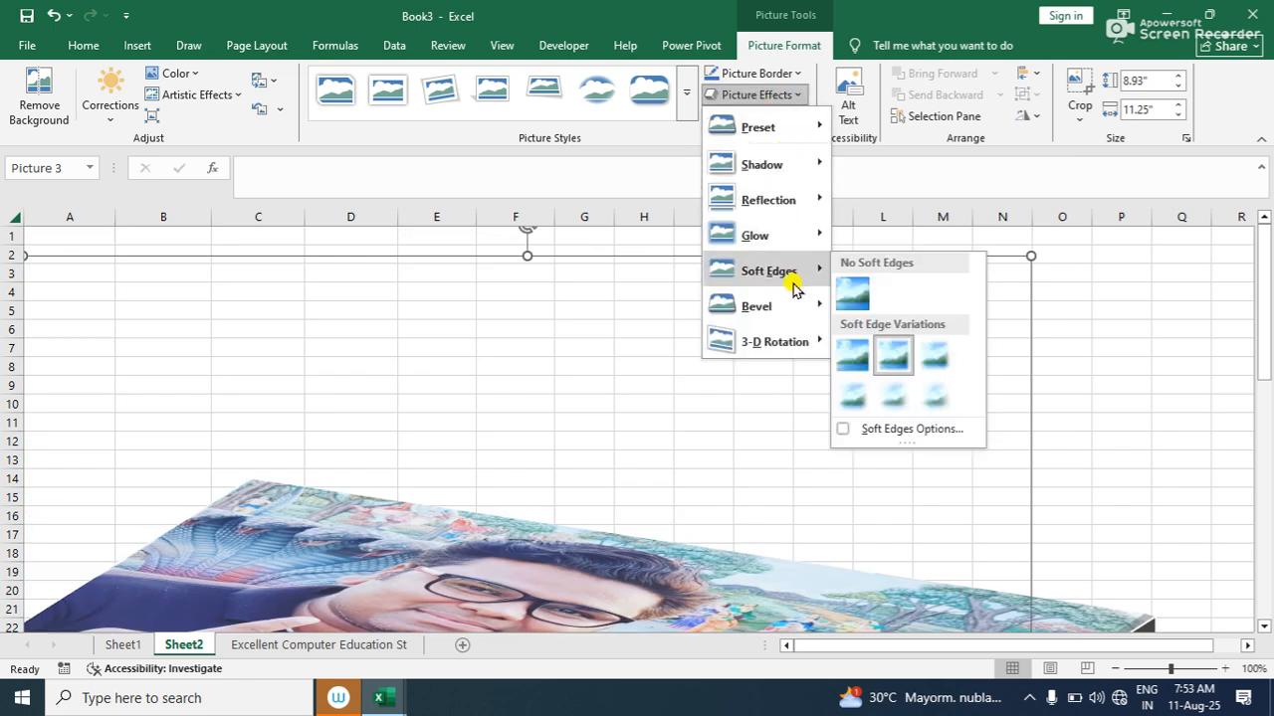
pyautogui.click(897, 382)
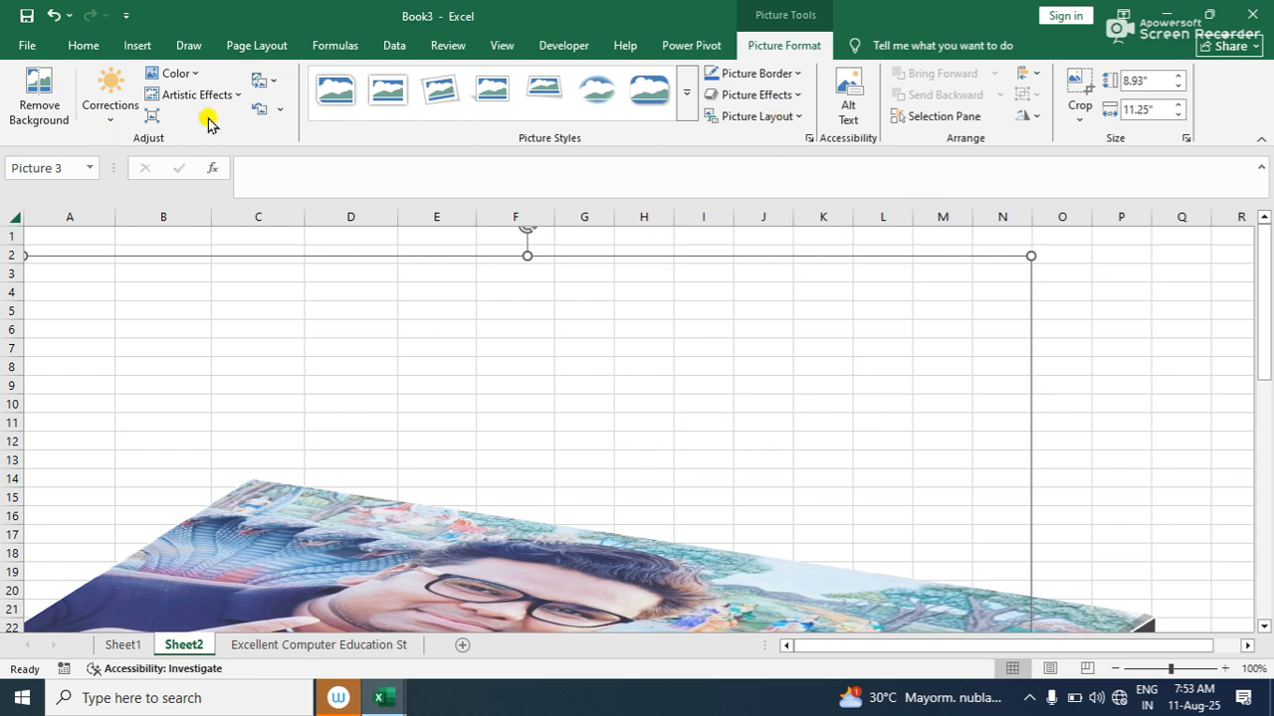
pyautogui.click(84, 45)
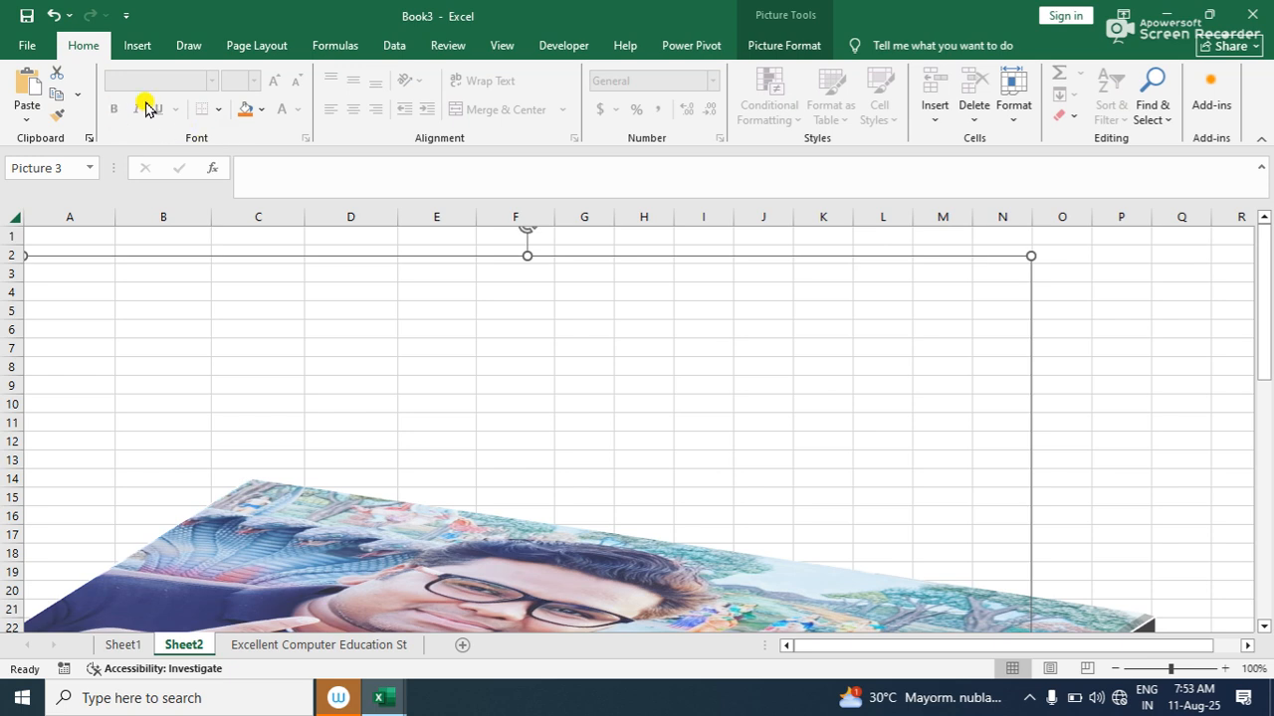
pyautogui.click(808, 47)
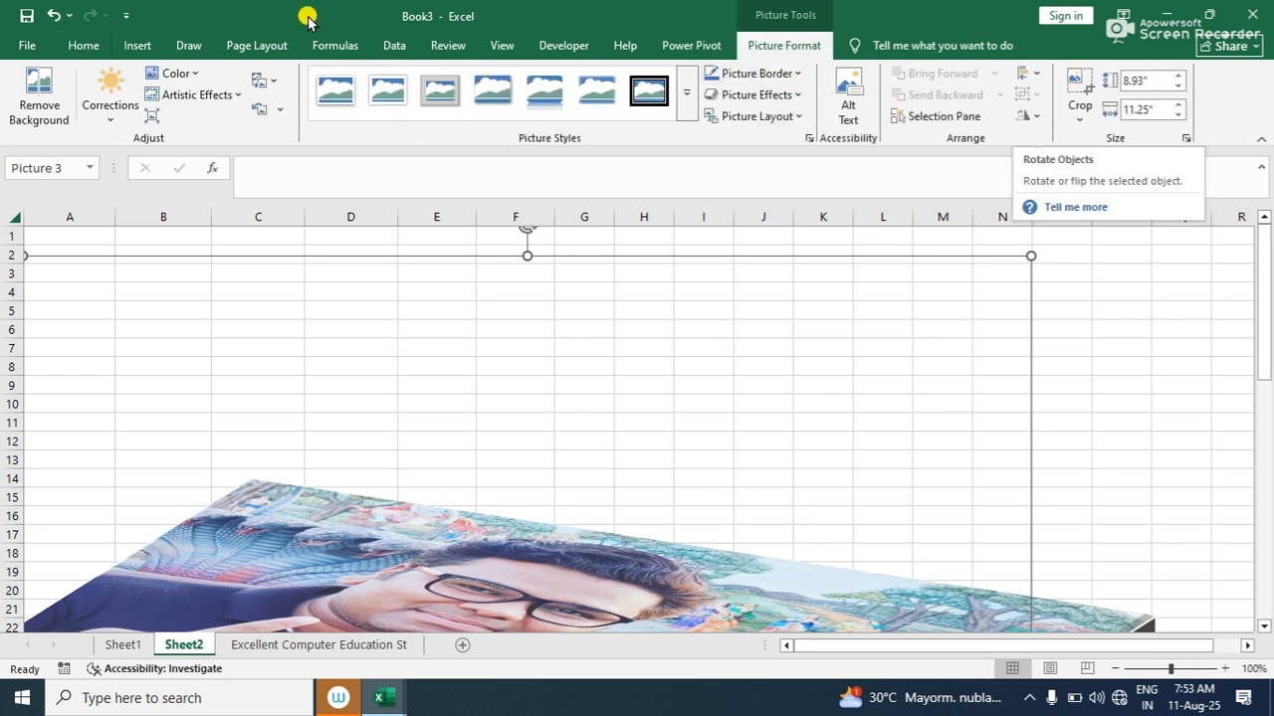
pyautogui.click(93, 46)
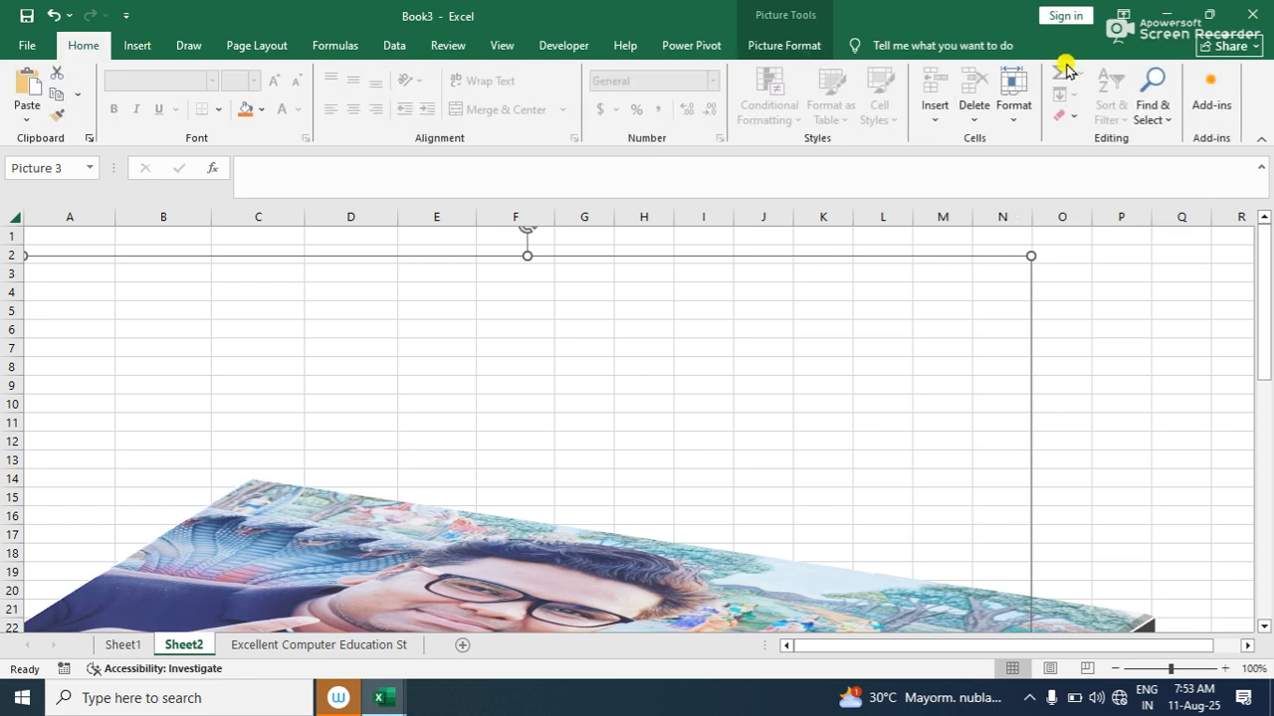
pyautogui.click(1151, 112)
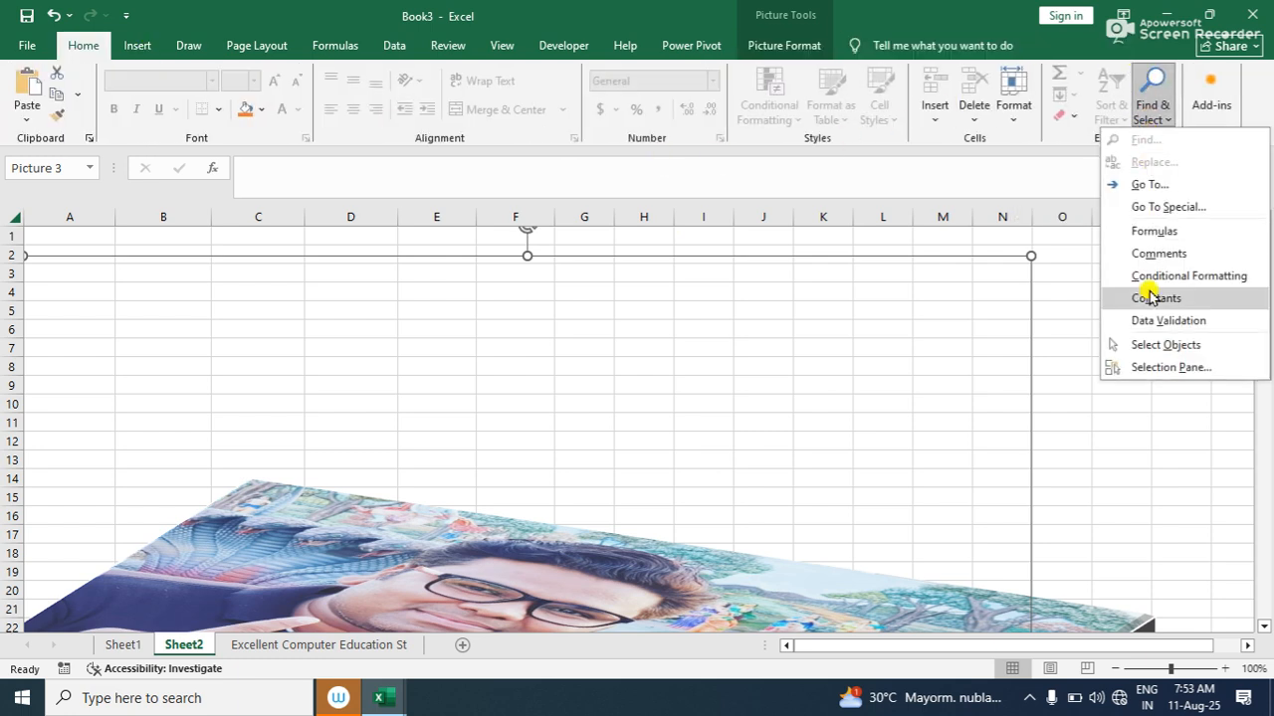
pyautogui.click(816, 284)
# Reset the picture to clear its style and effects, and delete it from Sheet2
pyautogui.click(800, 40)
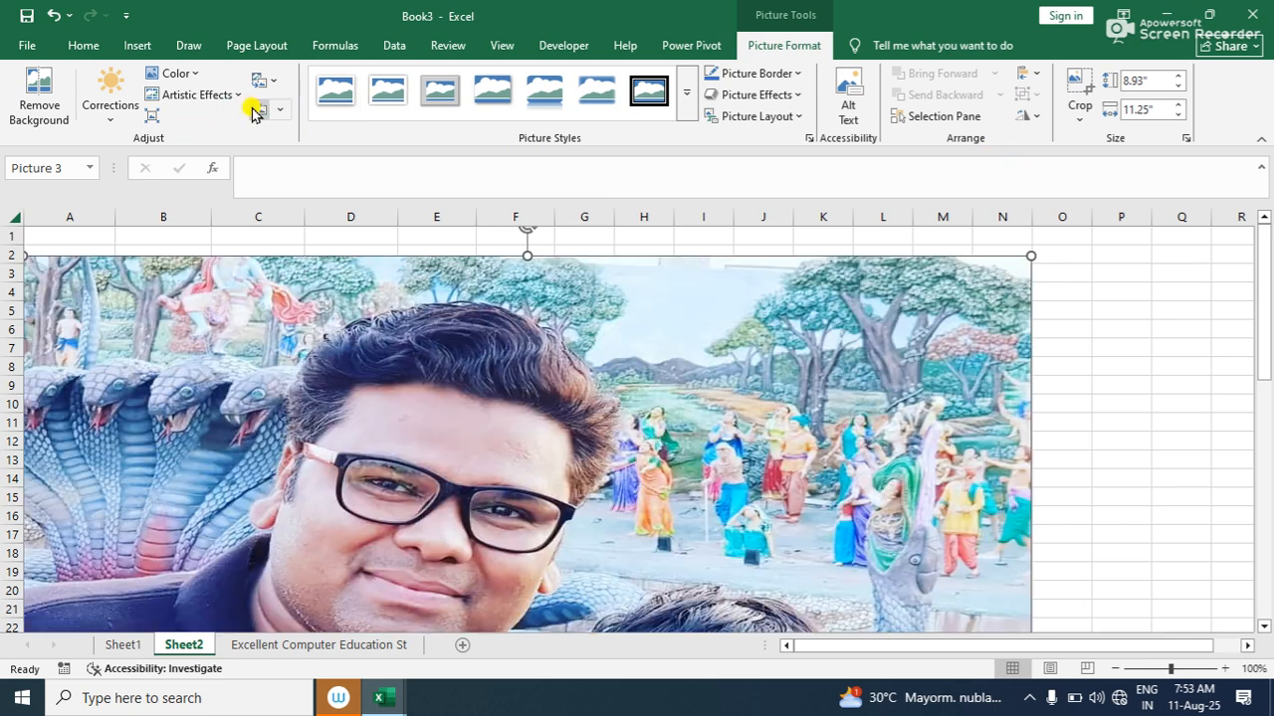
pyautogui.click(256, 110)
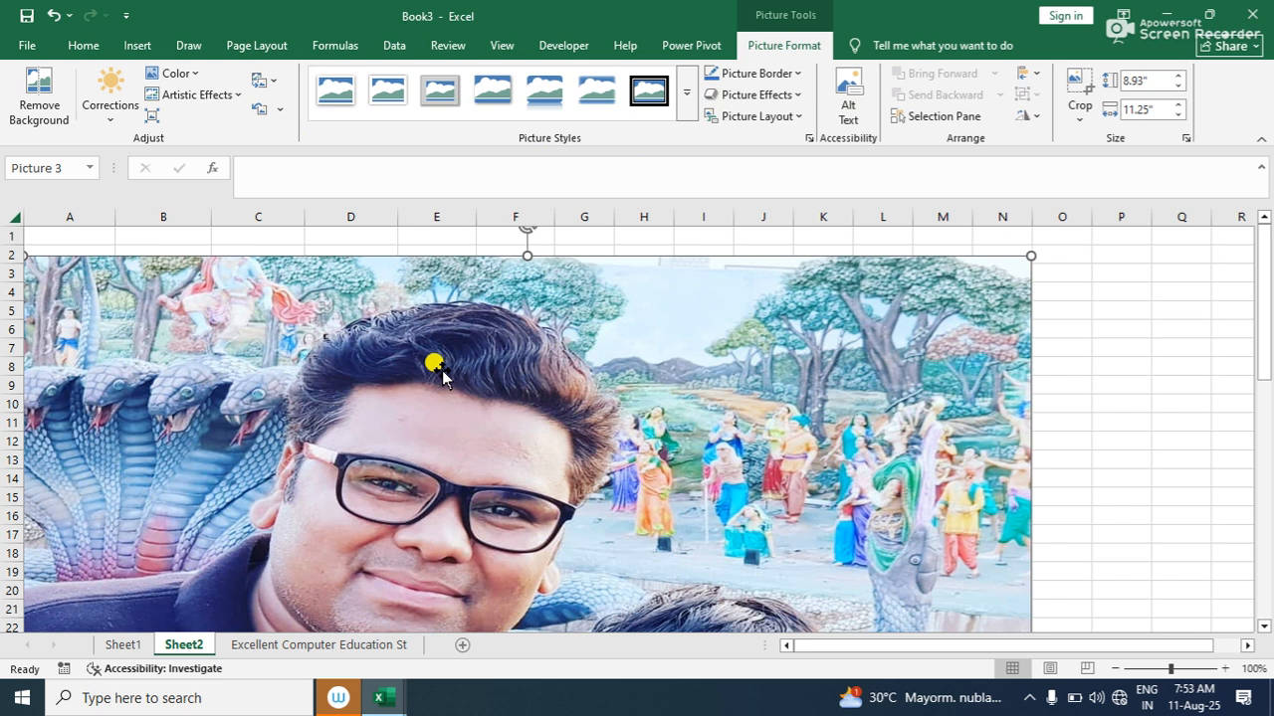
pyautogui.click(135, 46)
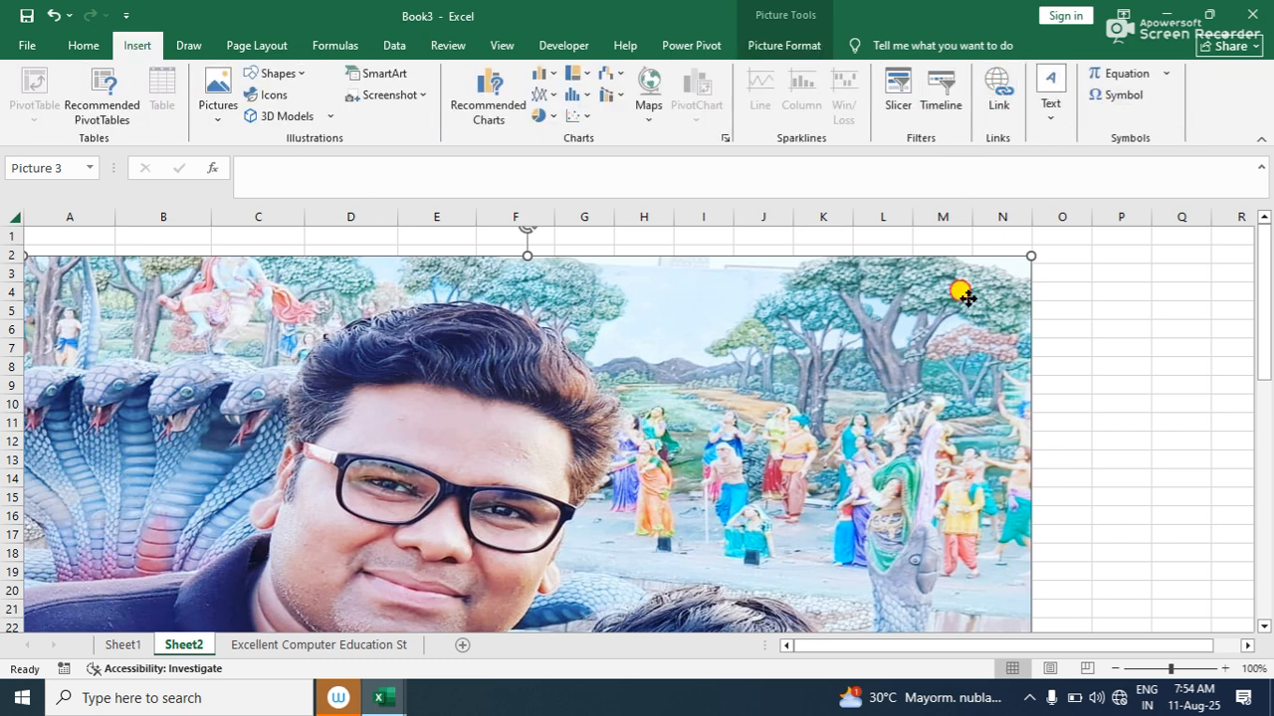
pyautogui.press('Delete')
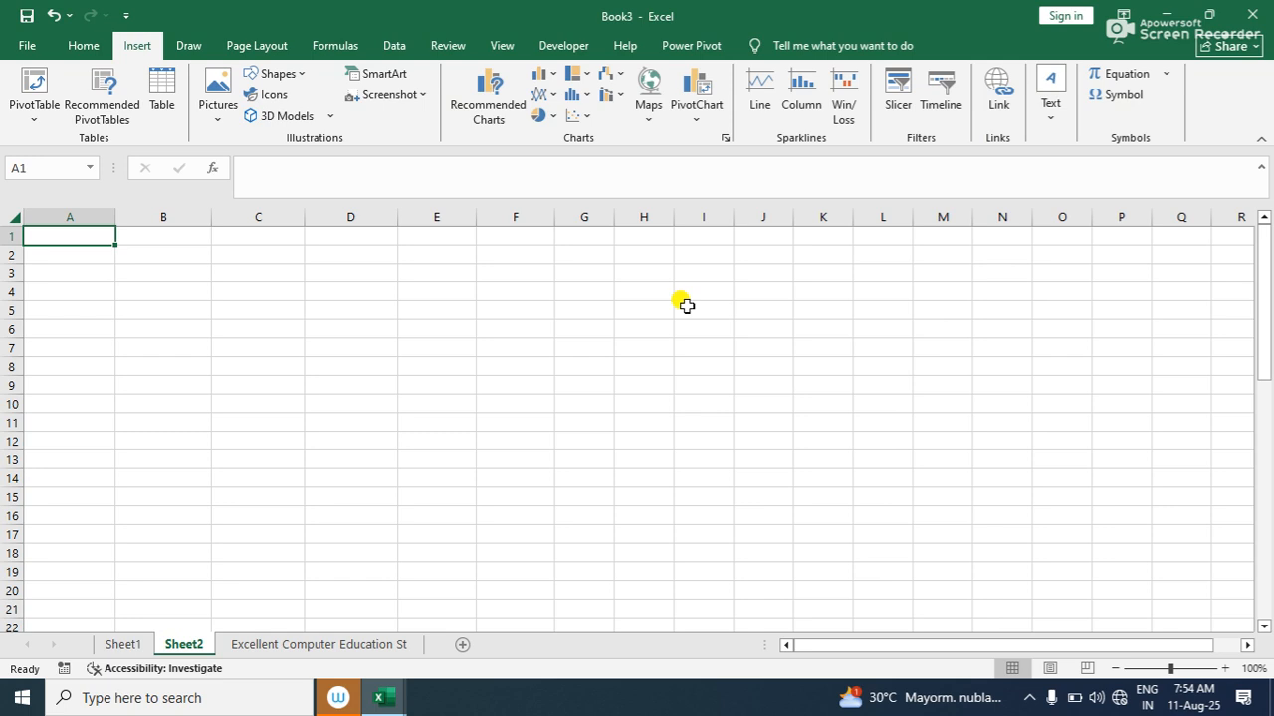
# Enter the word computer in cell I5
pyautogui.click(686, 305)
pyautogui.write('computer')
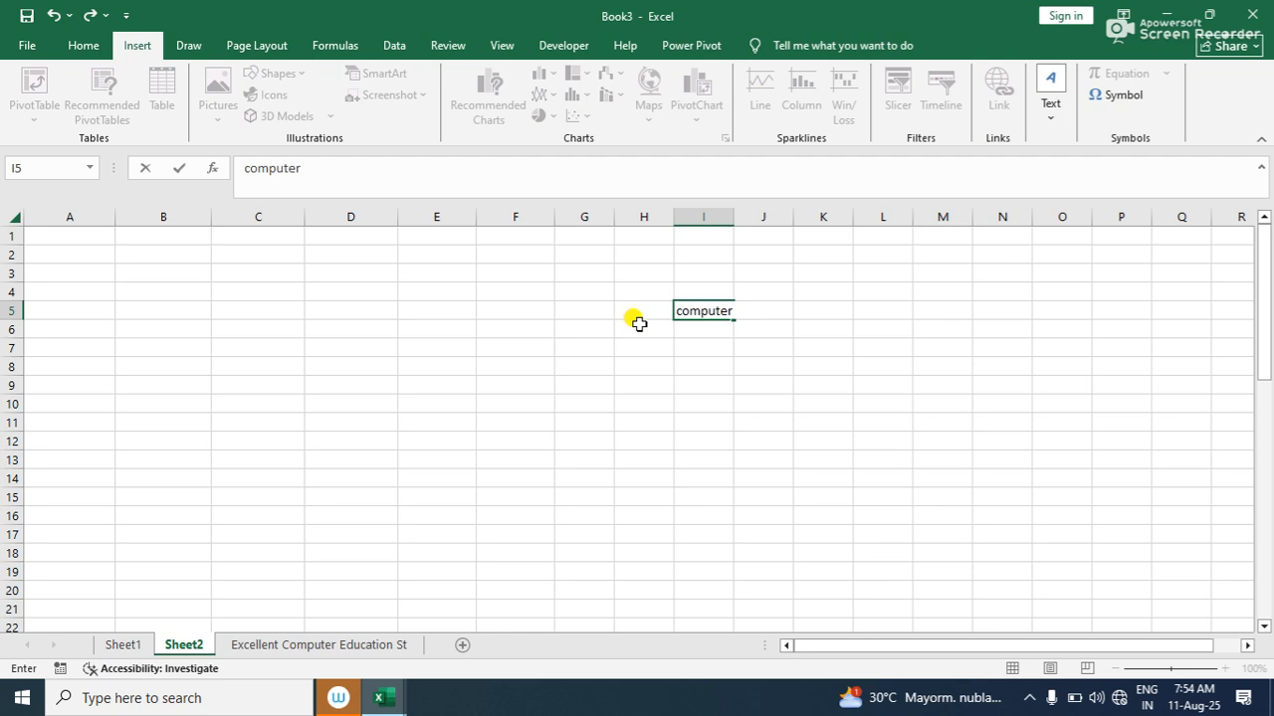
pyautogui.click(645, 420)
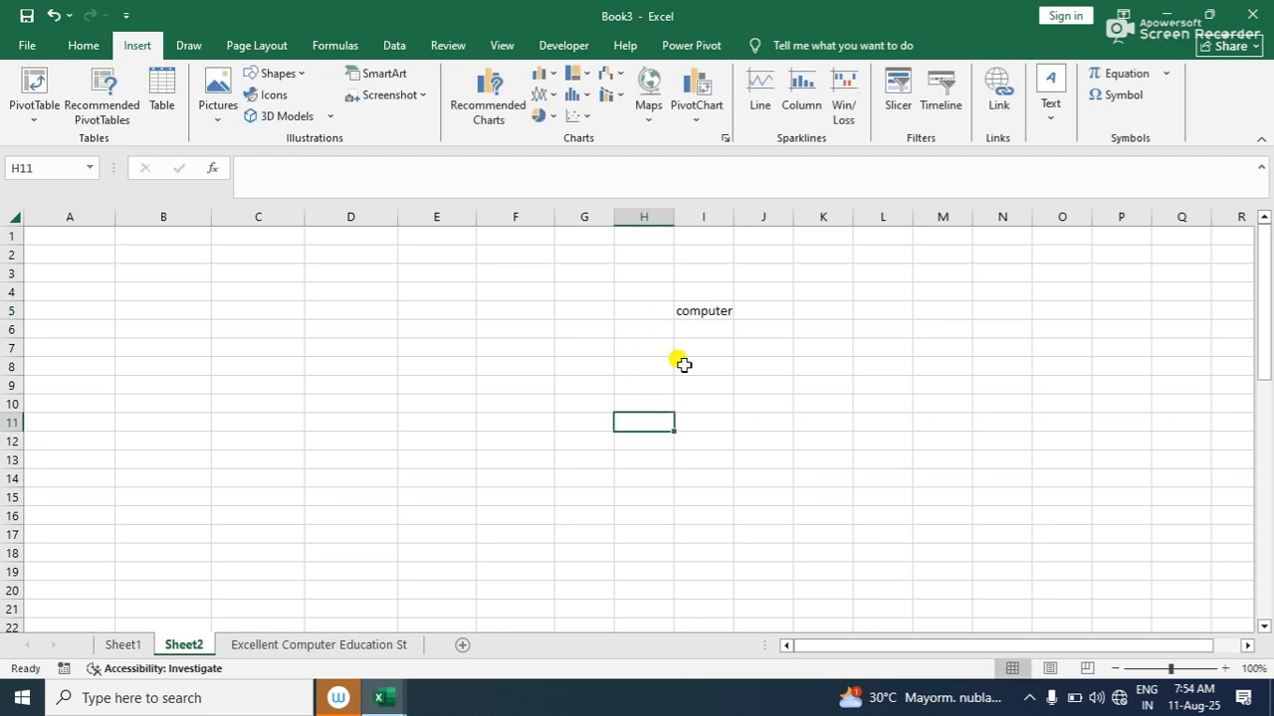
# Link cell I5 to the recent file D:\Excellent Computer Education Student Admission List 2020.accdb
pyautogui.click(693, 307)
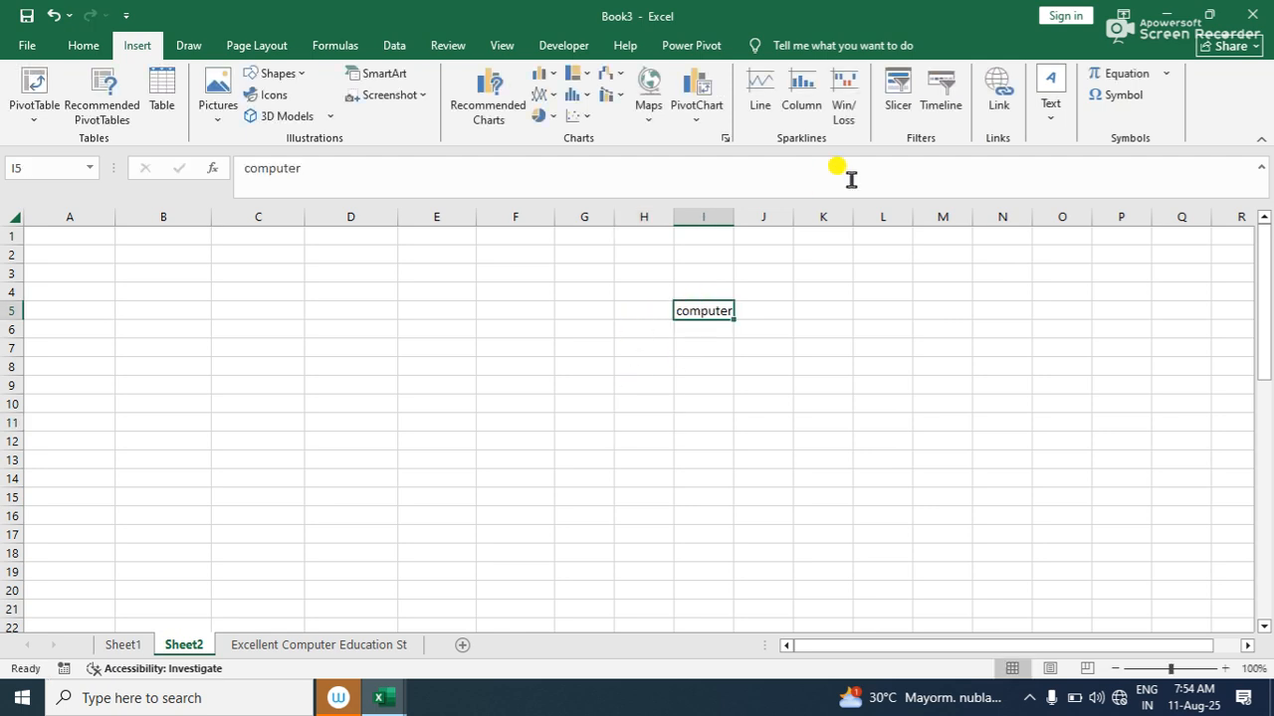
pyautogui.click(995, 88)
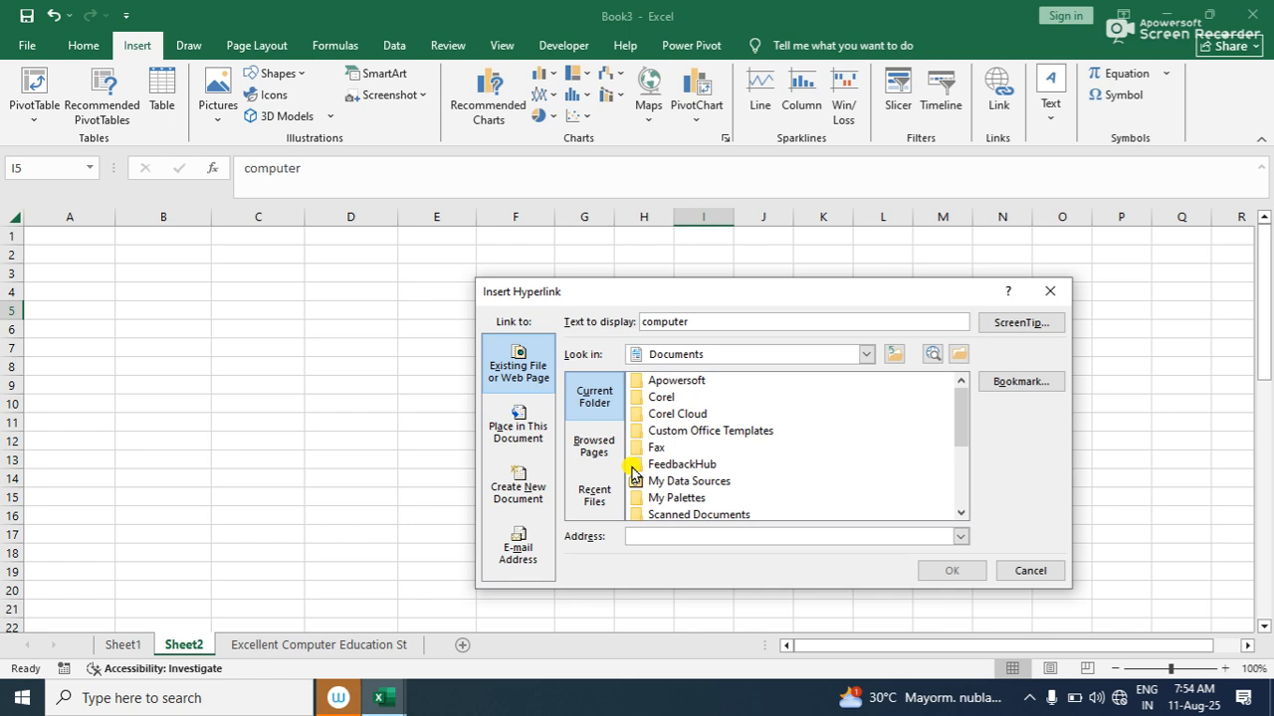
pyautogui.click(594, 493)
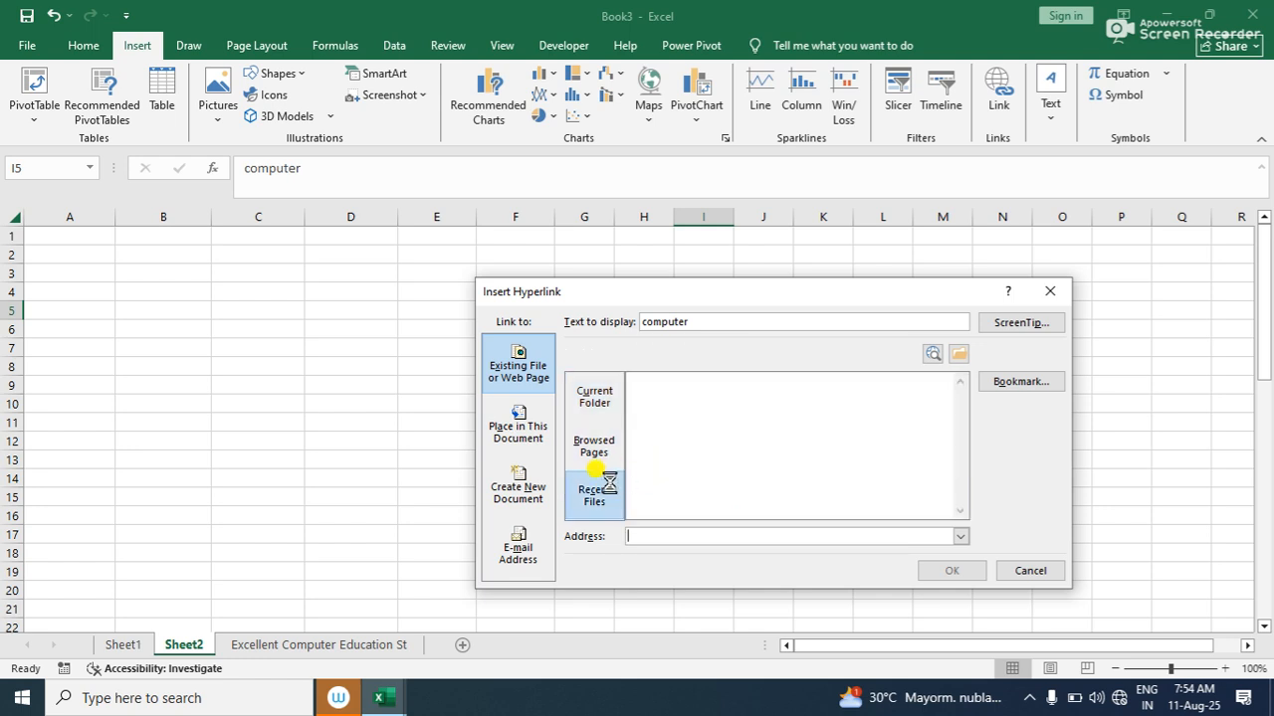
pyautogui.click(649, 453)
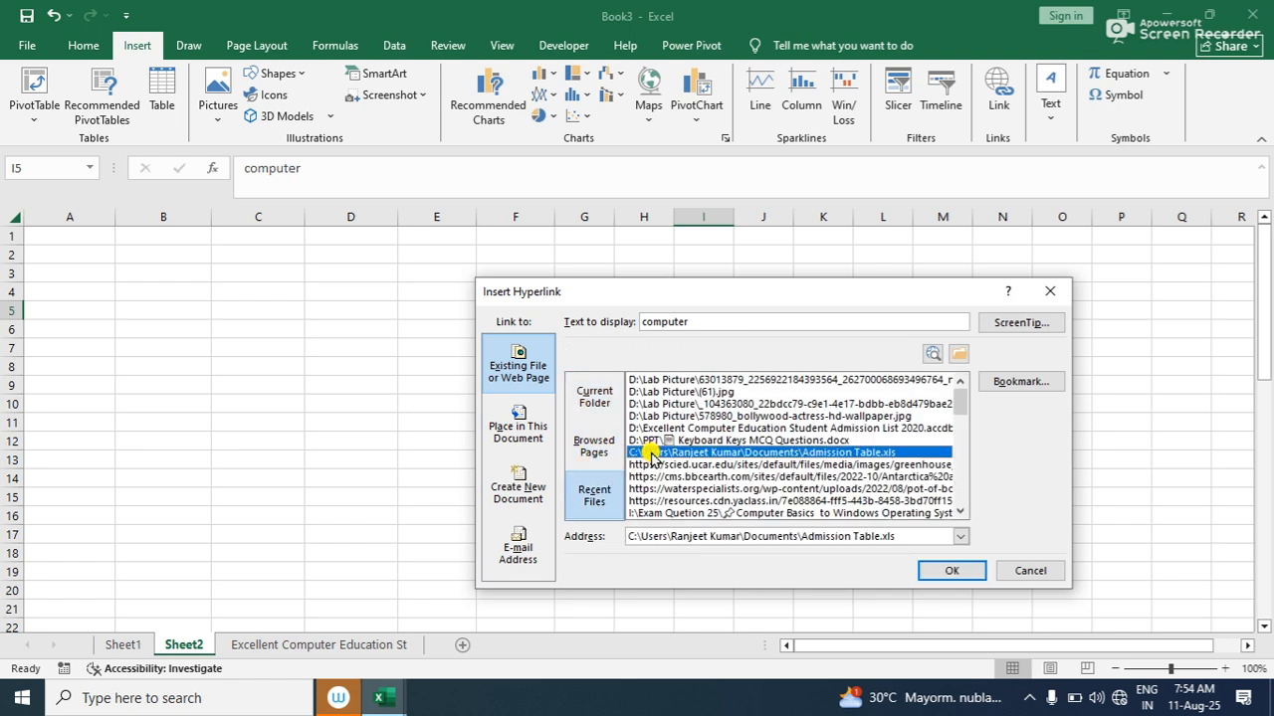
pyautogui.click(724, 428)
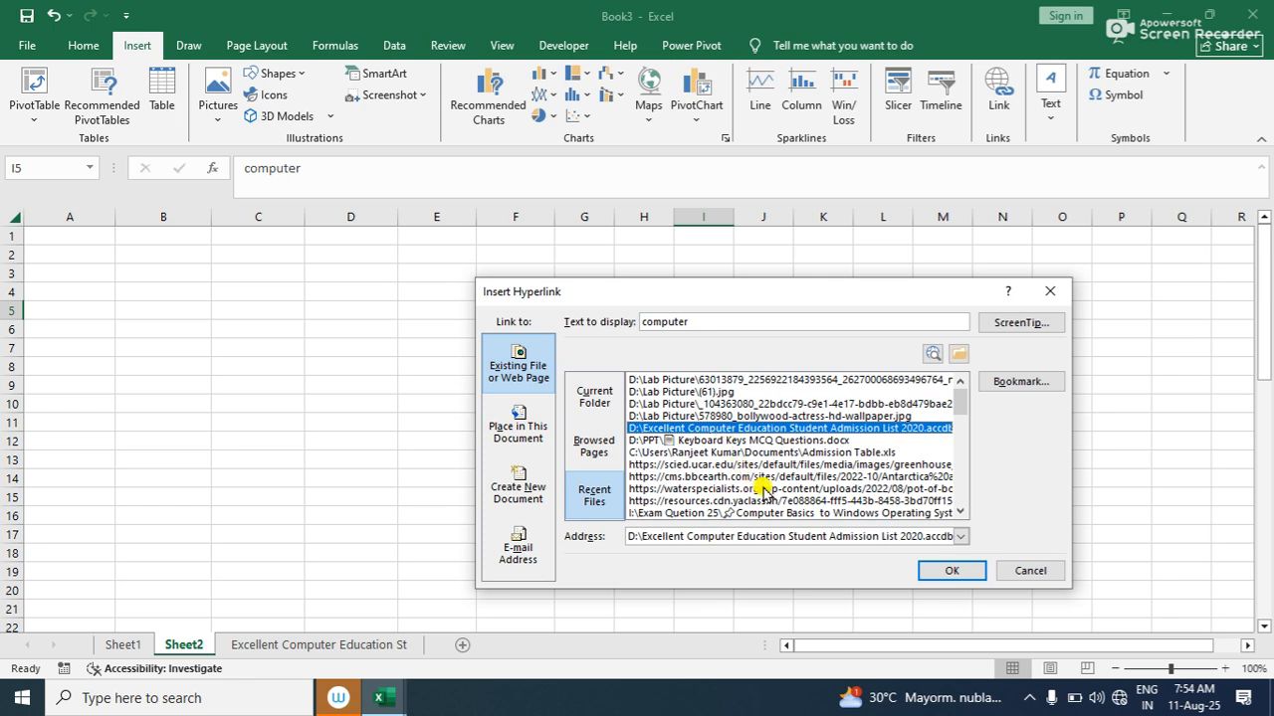
pyautogui.click(931, 571)
# Test the computer hyperlink in cell I5 by following it and accepting the security notice, and reselect the linked cell
pyautogui.click(695, 313)
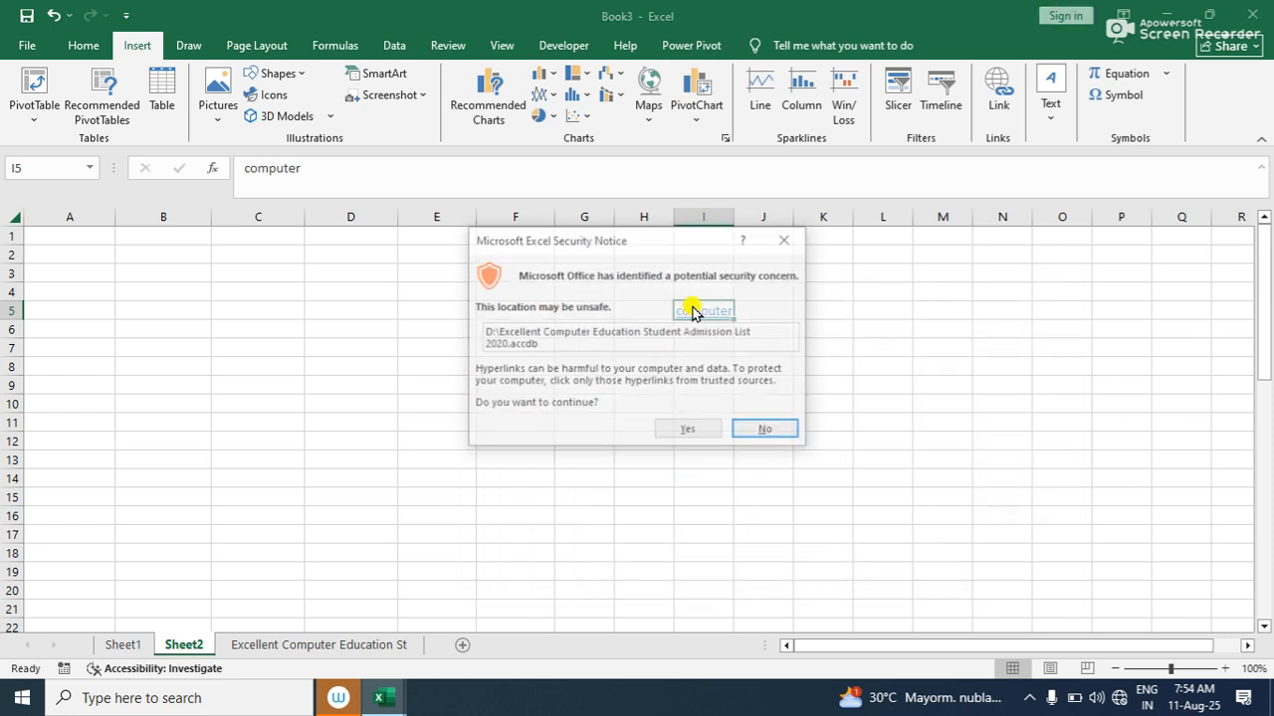
pyautogui.click(681, 428)
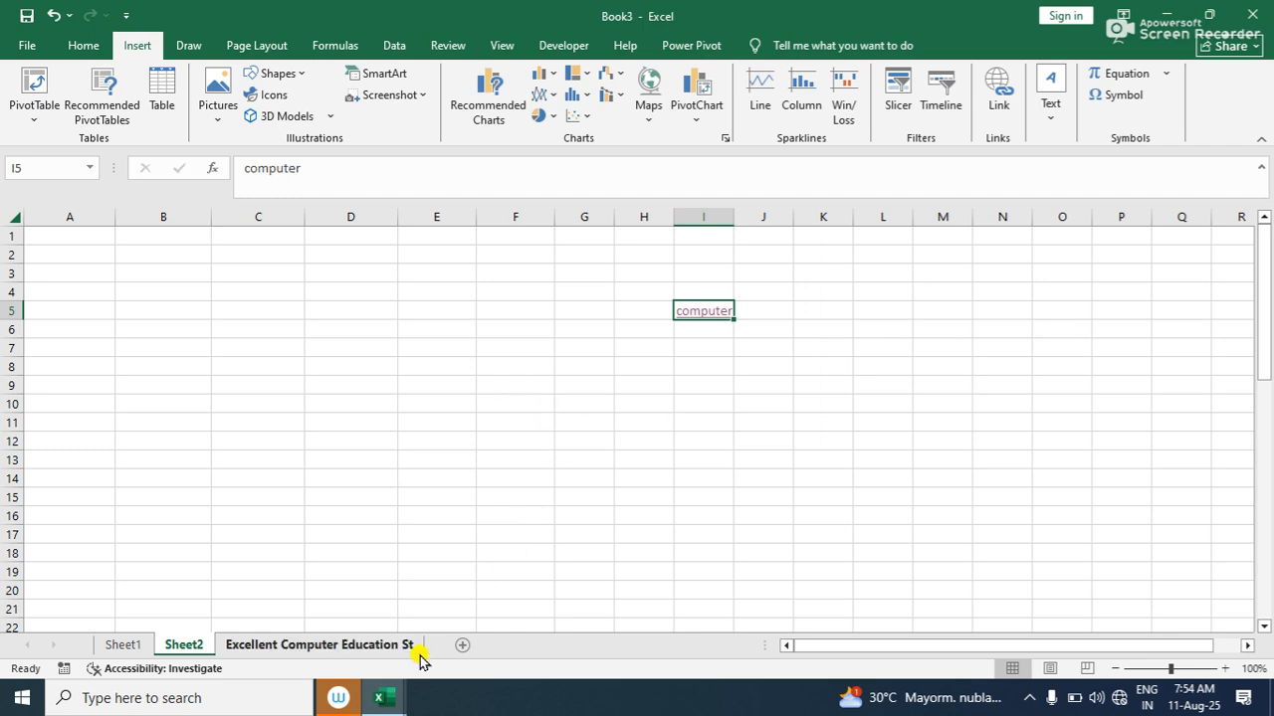
pyautogui.click(387, 706)
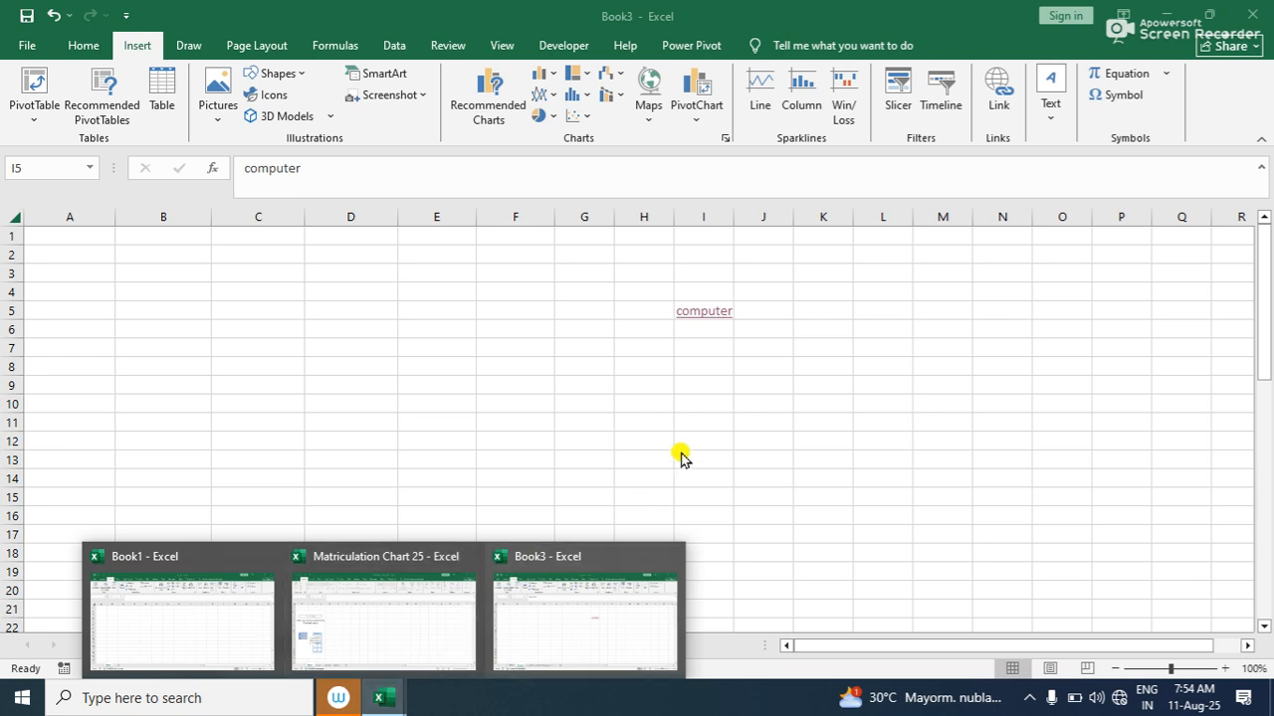
pyautogui.click(693, 312)
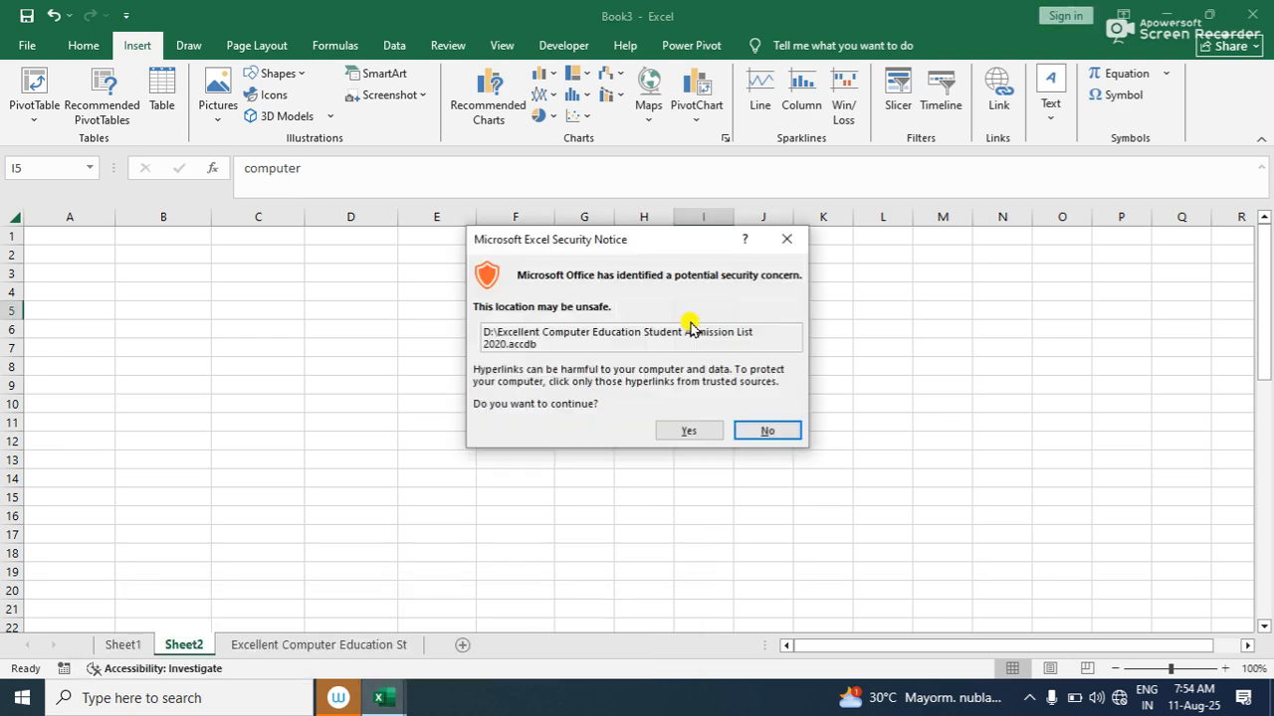
pyautogui.click(681, 430)
pyautogui.click(775, 456)
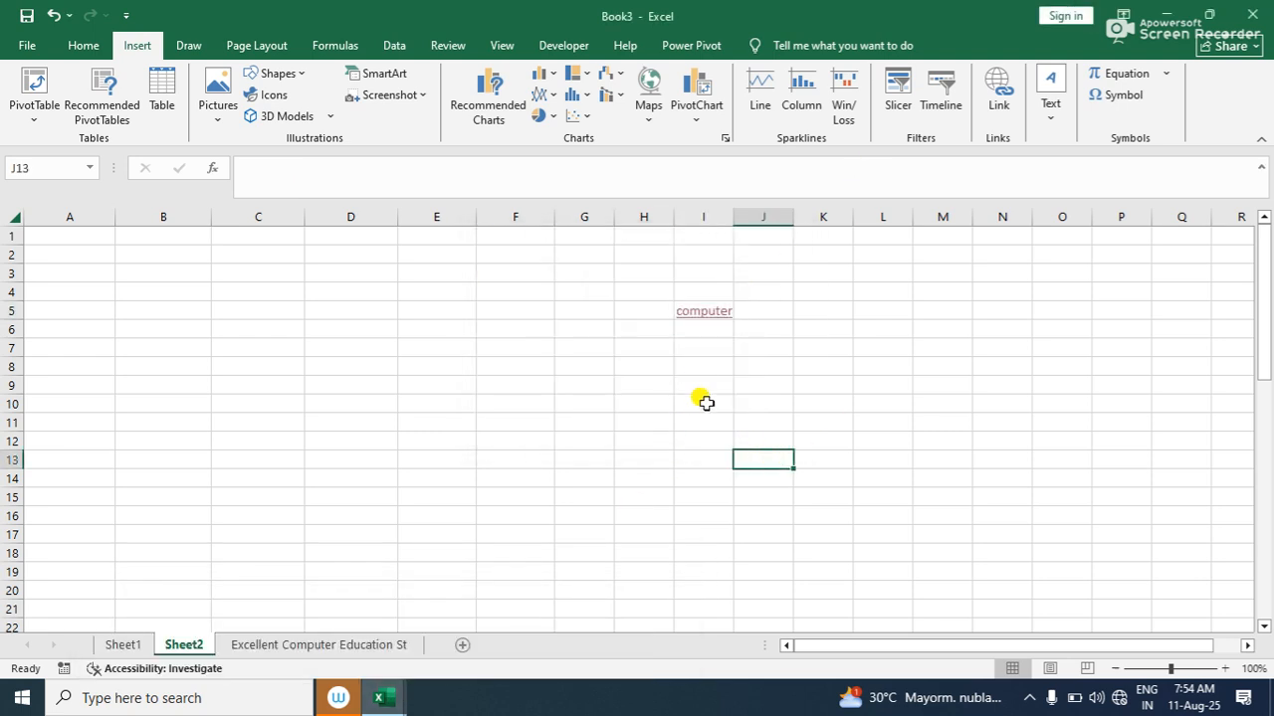
pyautogui.click(728, 318)
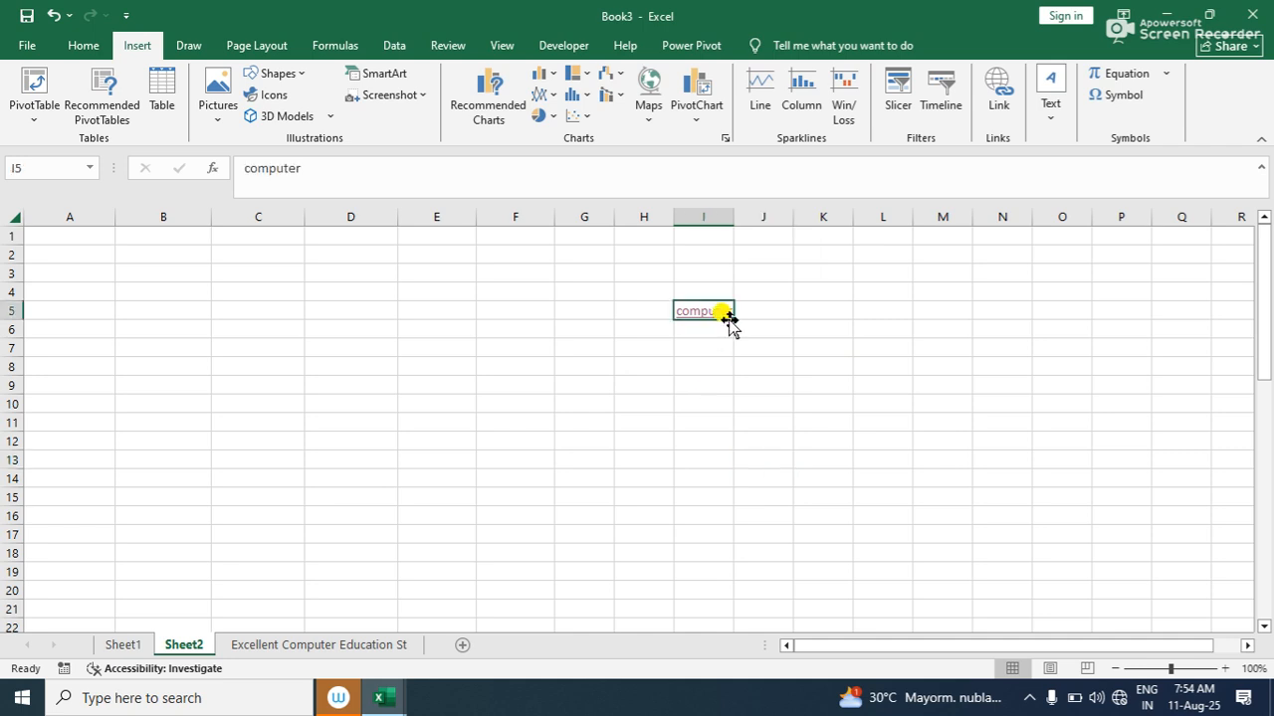
# Change the hyperlink in cell I5 to the recent file D:\Lab Picture\578980_bollywood-actress-hd-wallpaper.jpg
pyautogui.click(998, 94)
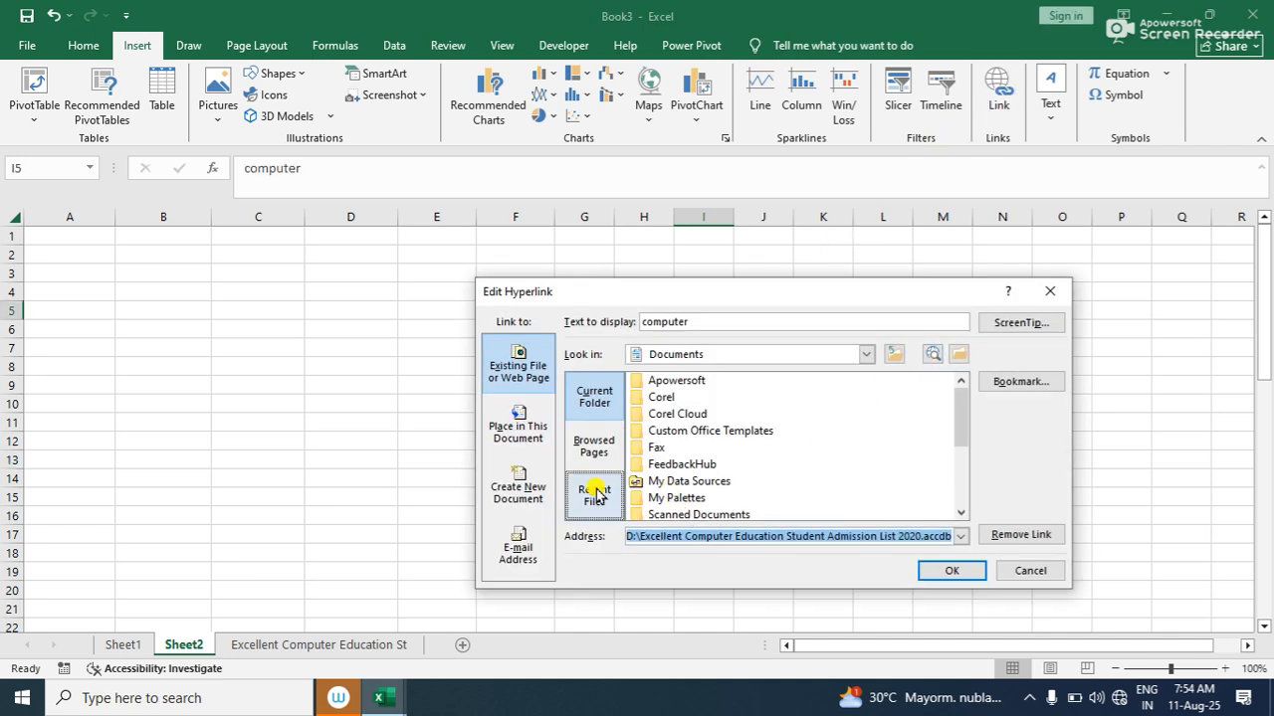
pyautogui.click(614, 501)
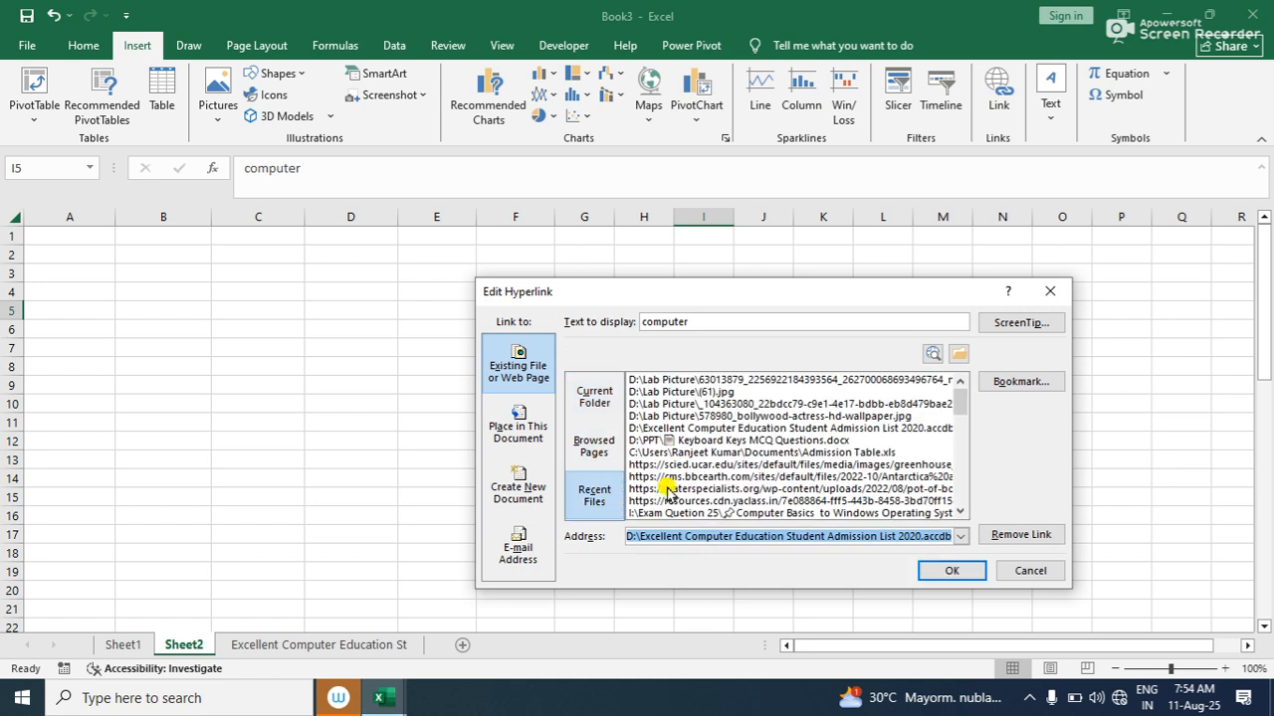
pyautogui.click(796, 381)
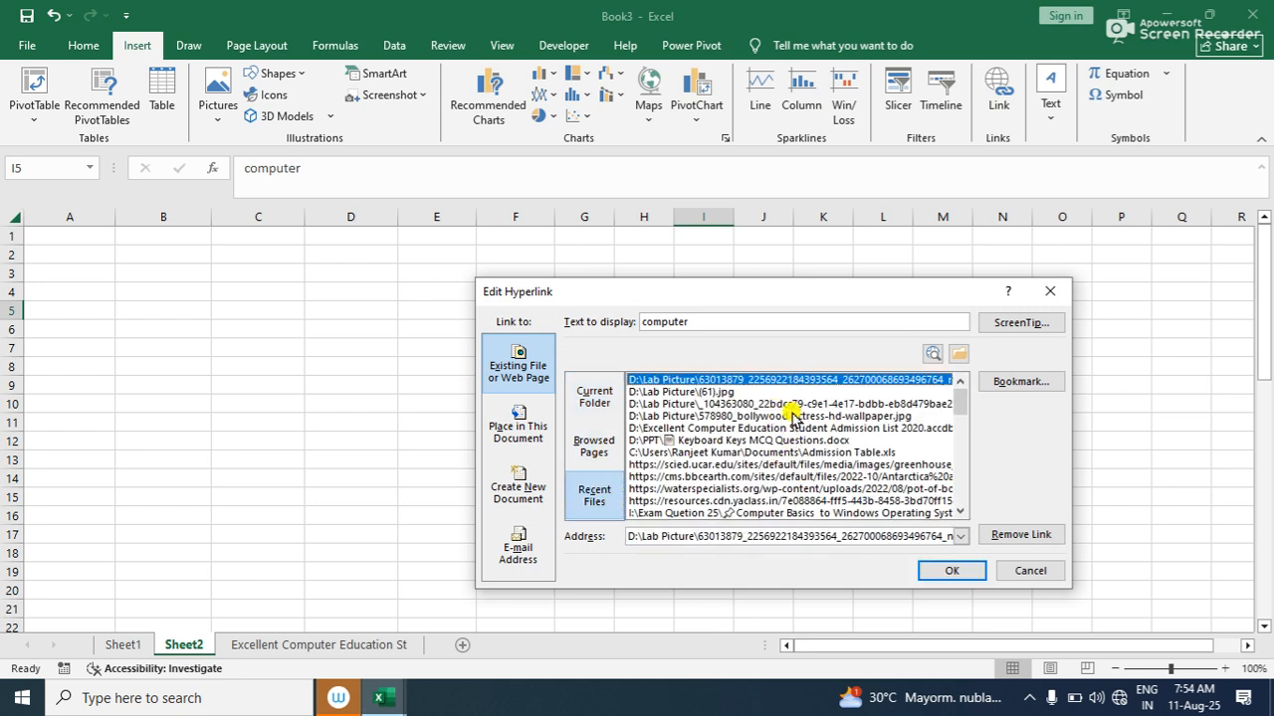
pyautogui.click(791, 416)
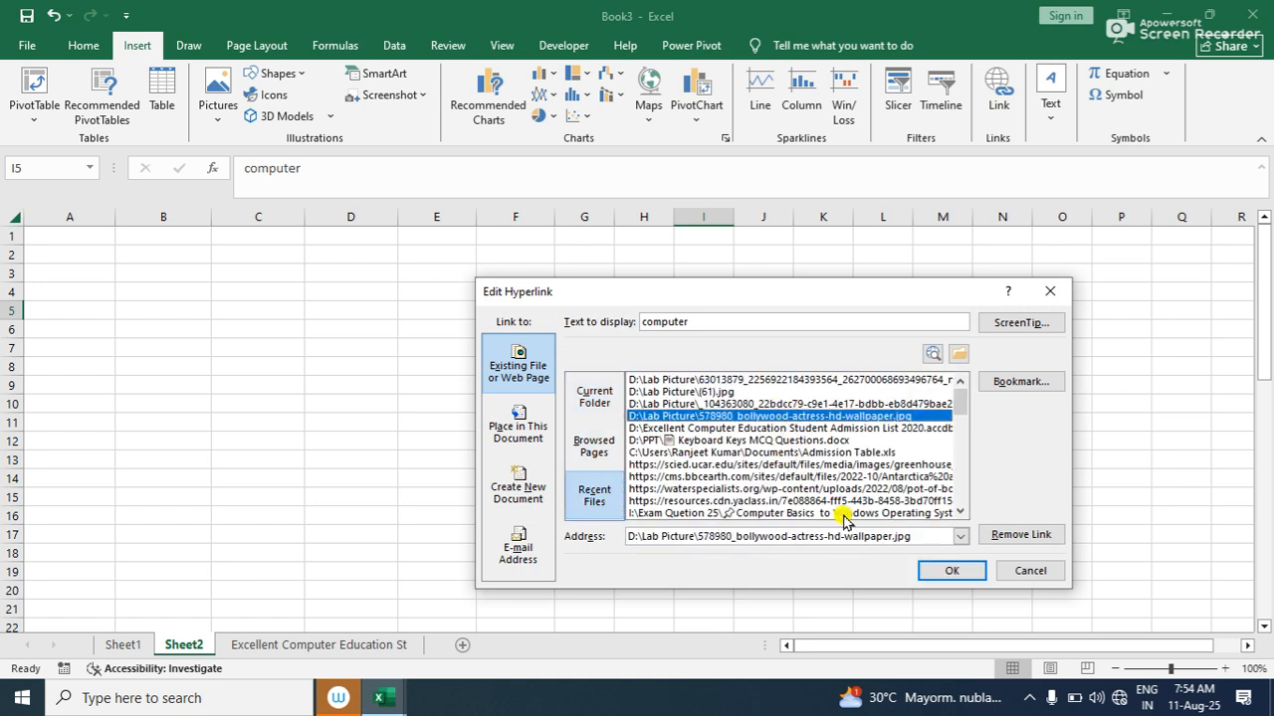
pyautogui.click(951, 570)
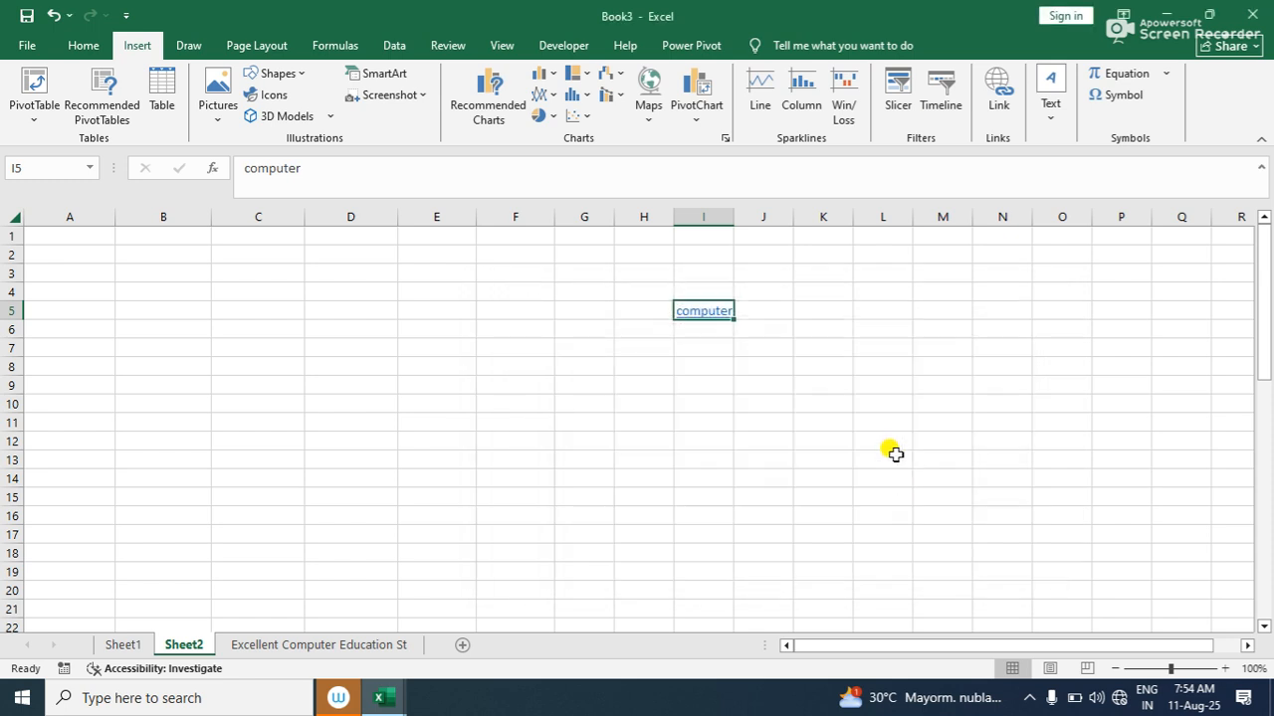
# Test the computer hyperlink in cell I5 by opening and closing the linked picture, and clear the cell's contents
pyautogui.click(702, 311)
pyautogui.click(678, 426)
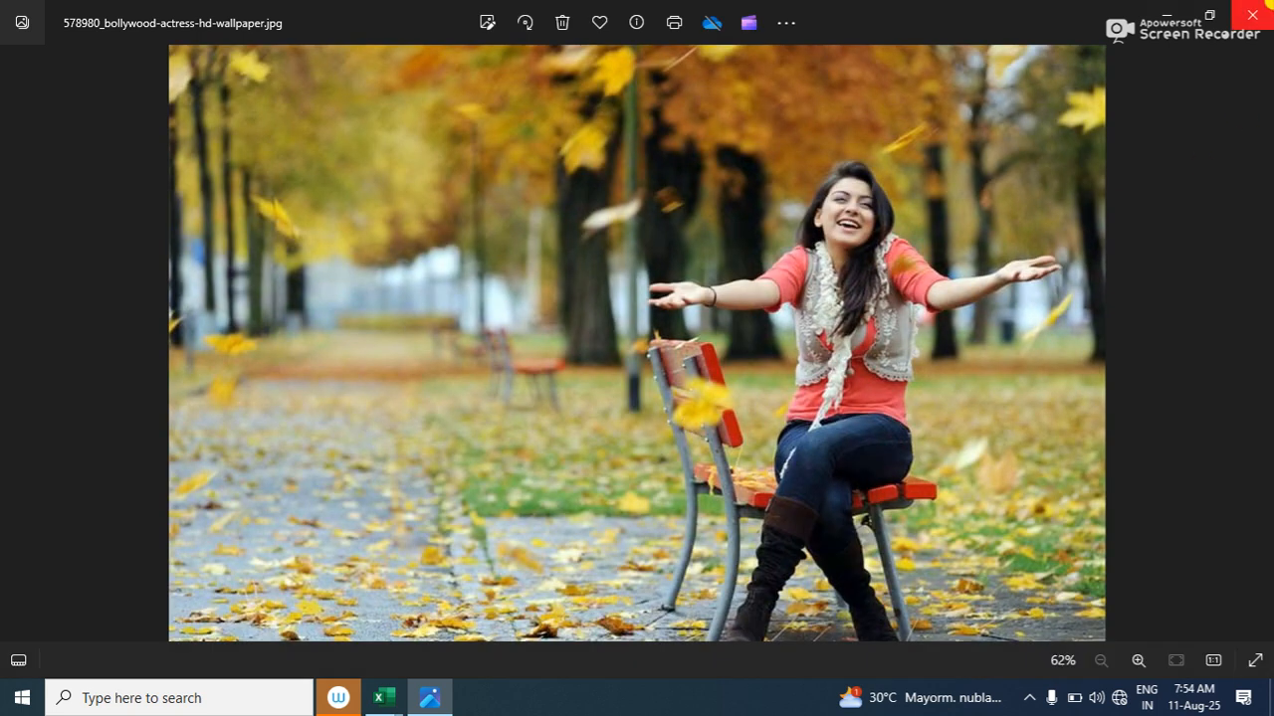
pyautogui.click(1251, 15)
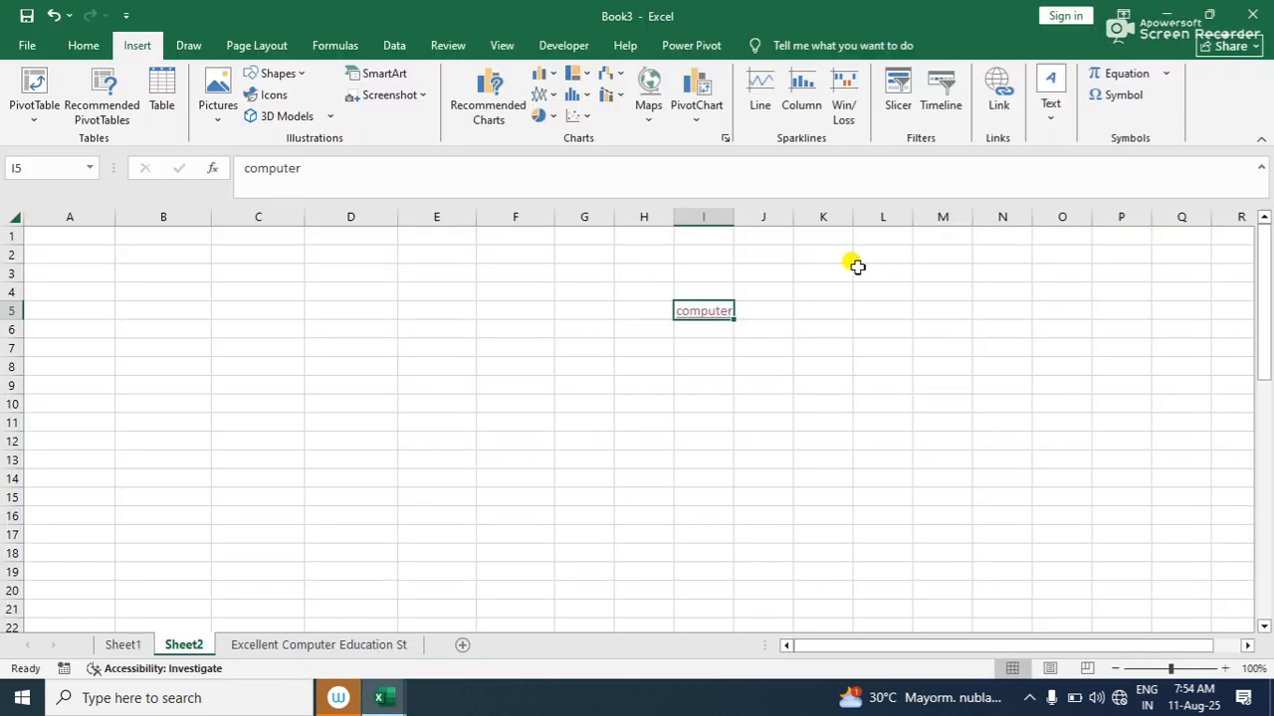
pyautogui.press('Delete')
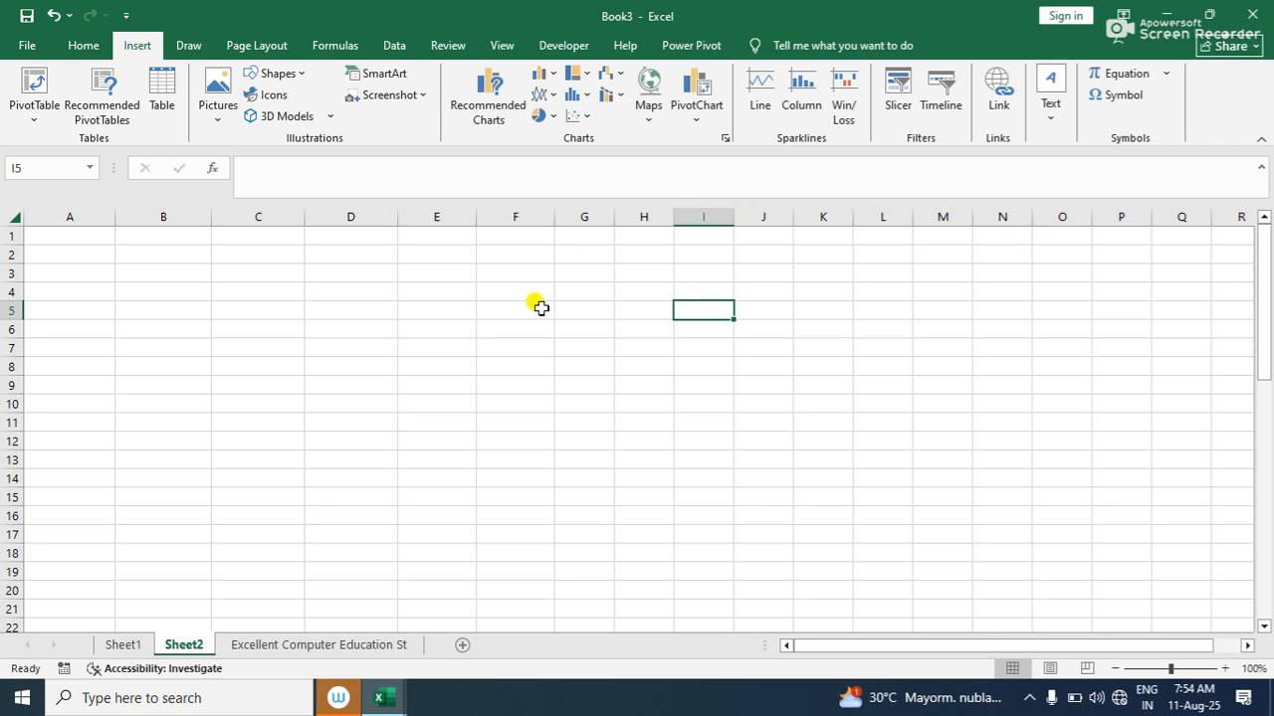